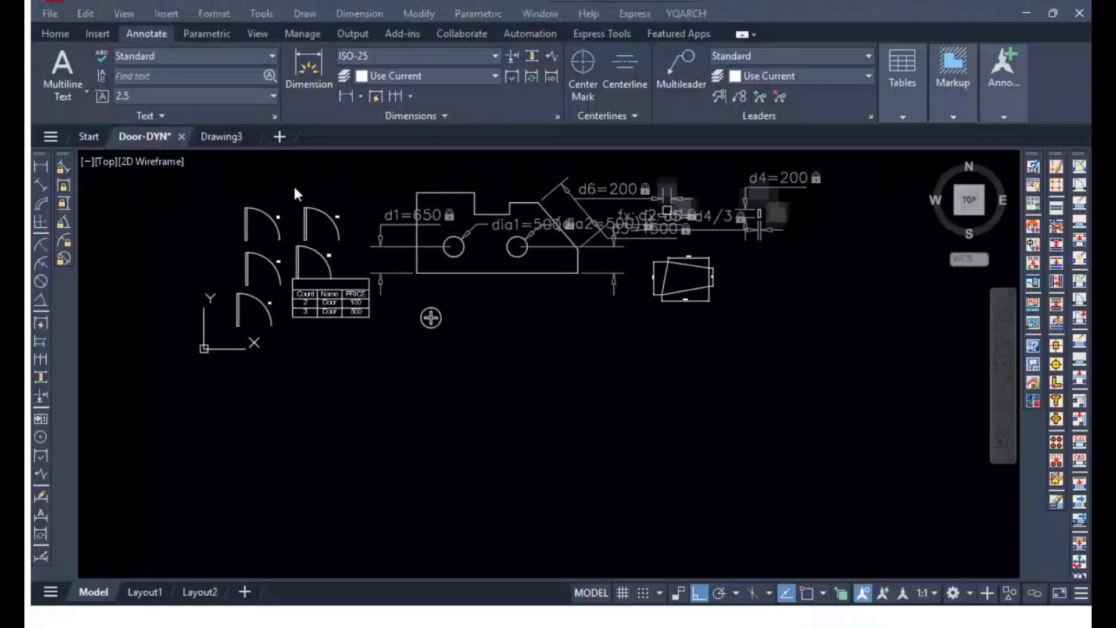
Examine the constrained reference profile with its two circles in the Door-DYN drawing.
left_click(221, 138)
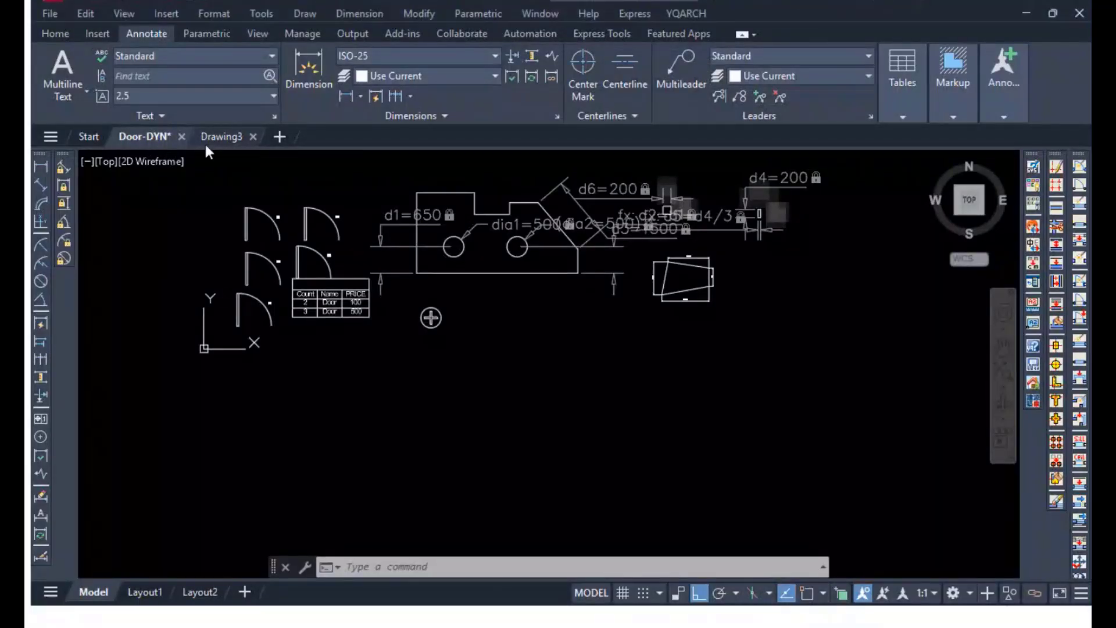
mouse_move(365, 296)
middle_mouse_down()
mouse_move(388, 332)
mouse_move(377, 404)
middle_mouse_up()
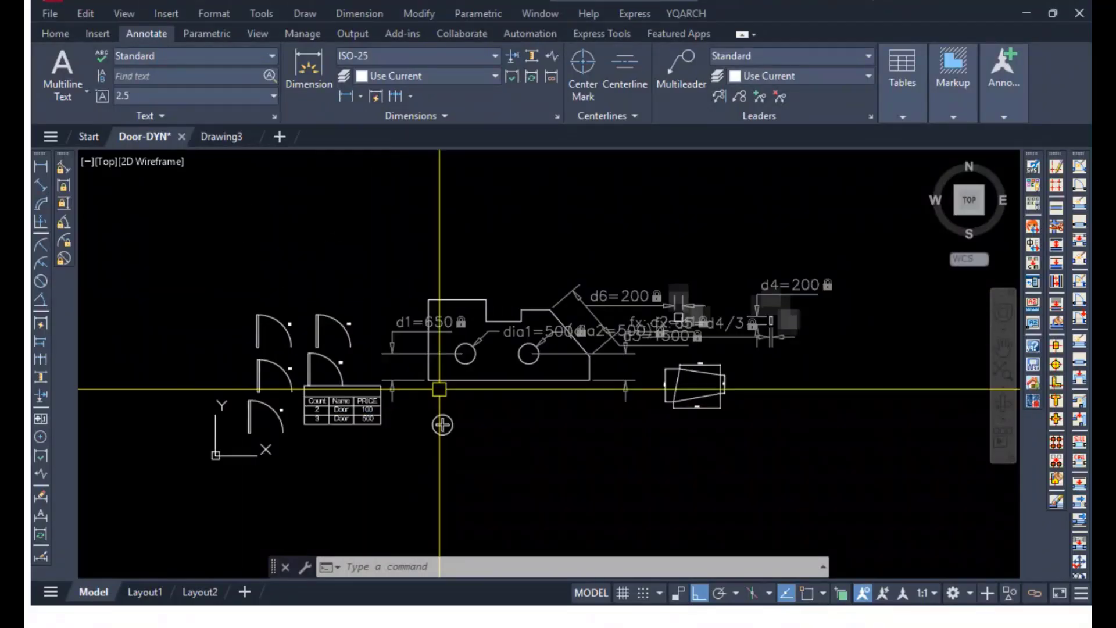
scroll(440, 363, "up", 6)
middle_click_drag(468, 321, 313, 455)
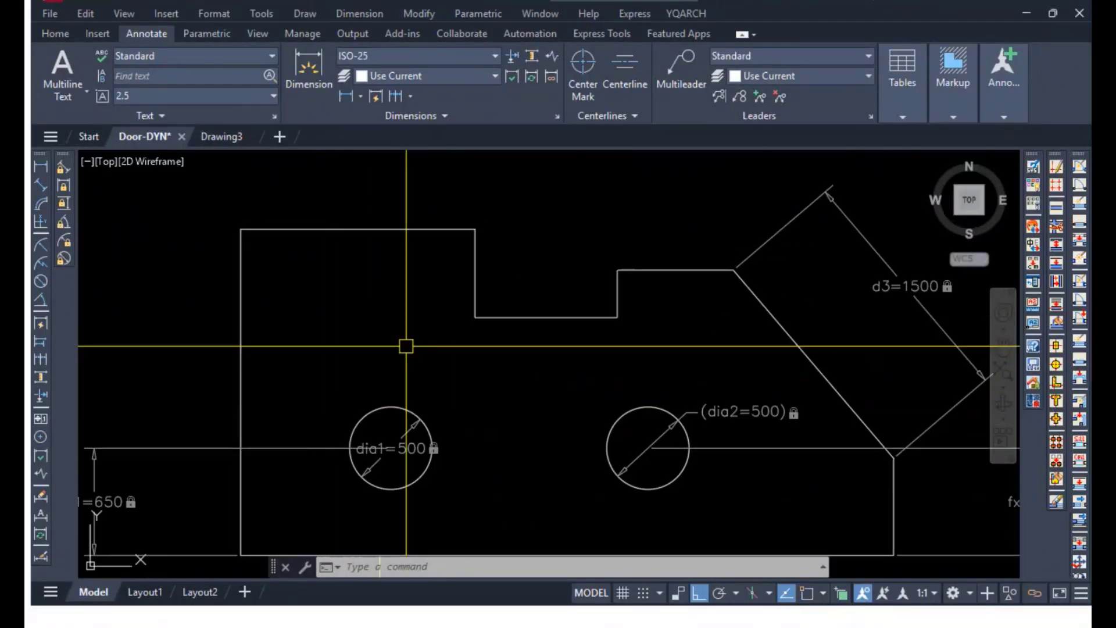
Bring up the parametric constraint tools, switch to the Drawing3 drawing and turn off its grid.
left_click(195, 35)
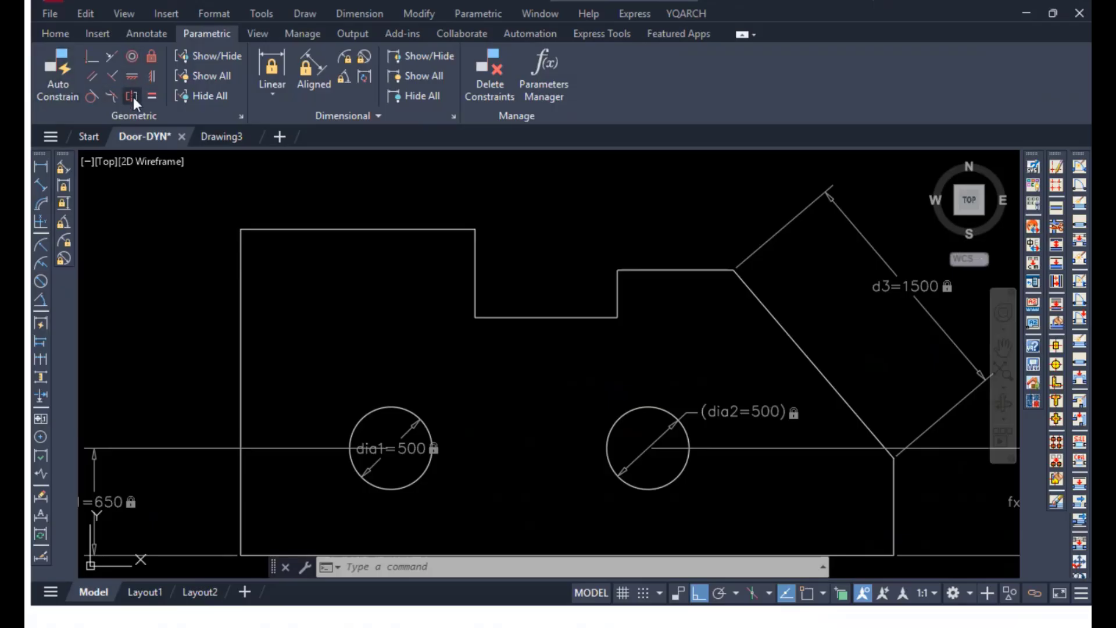
left_click(220, 137)
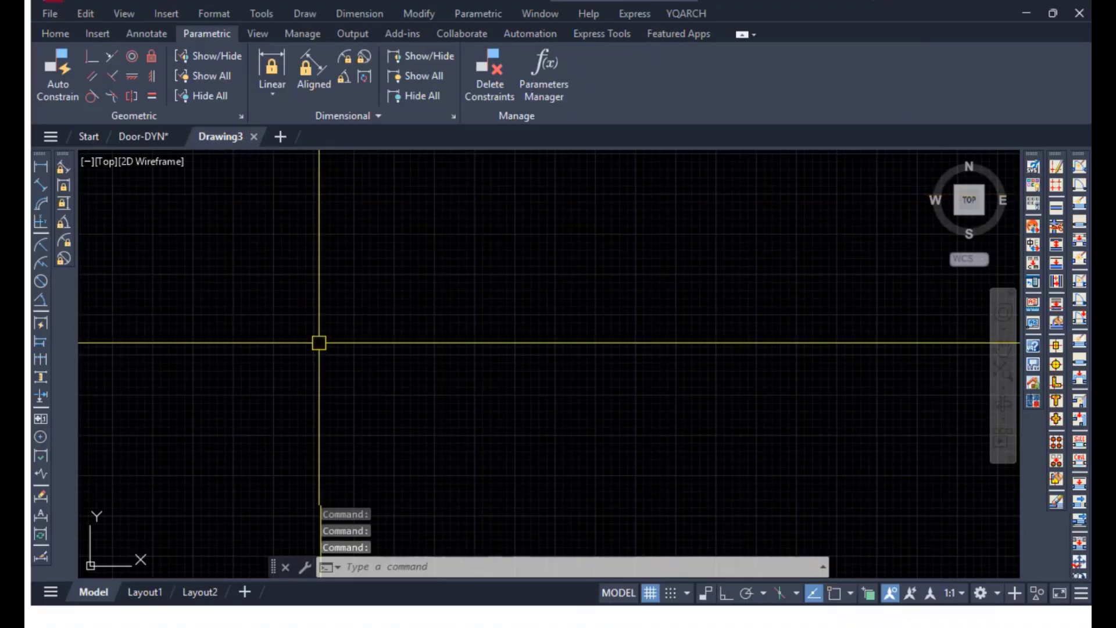
middle_click_drag(343, 381, 370, 402)
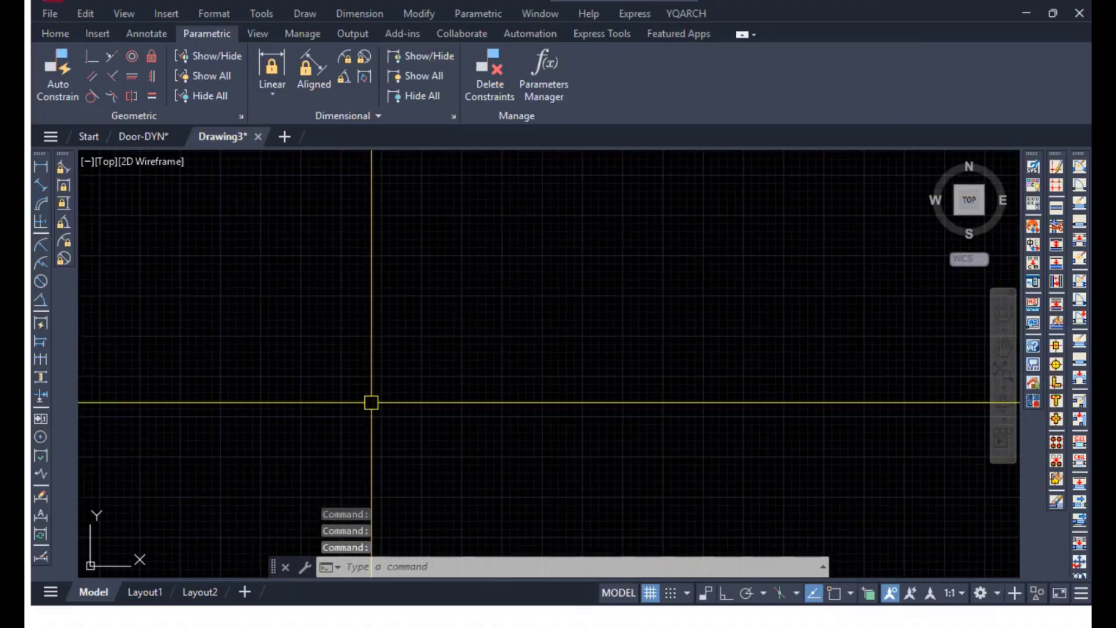
key("F7")
middle_click_drag(219, 406, 296, 384)
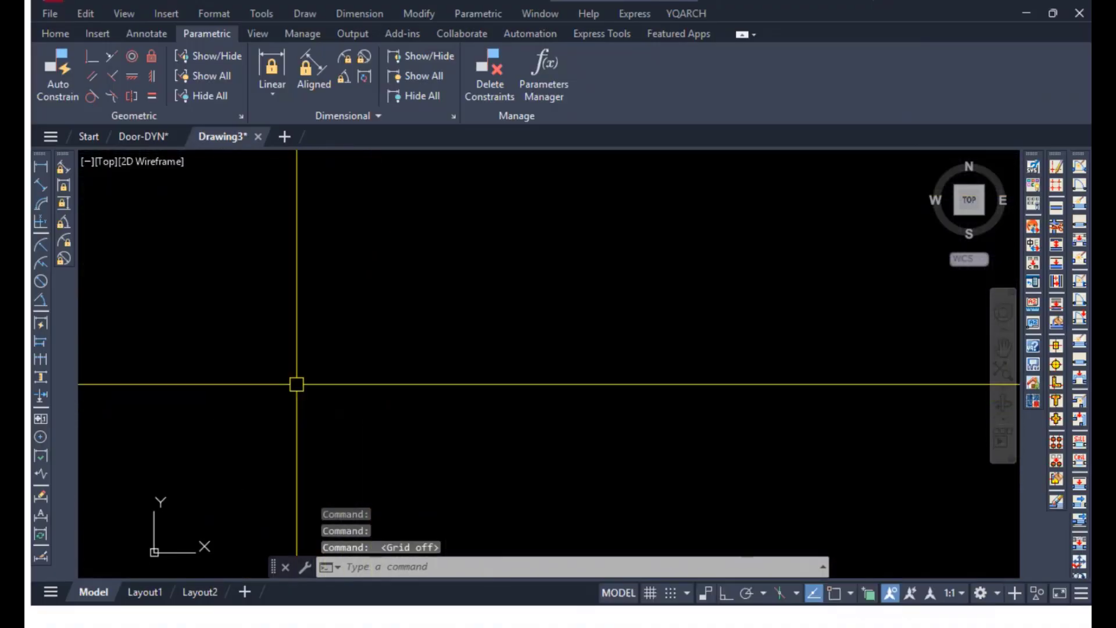
middle_click(296, 383)
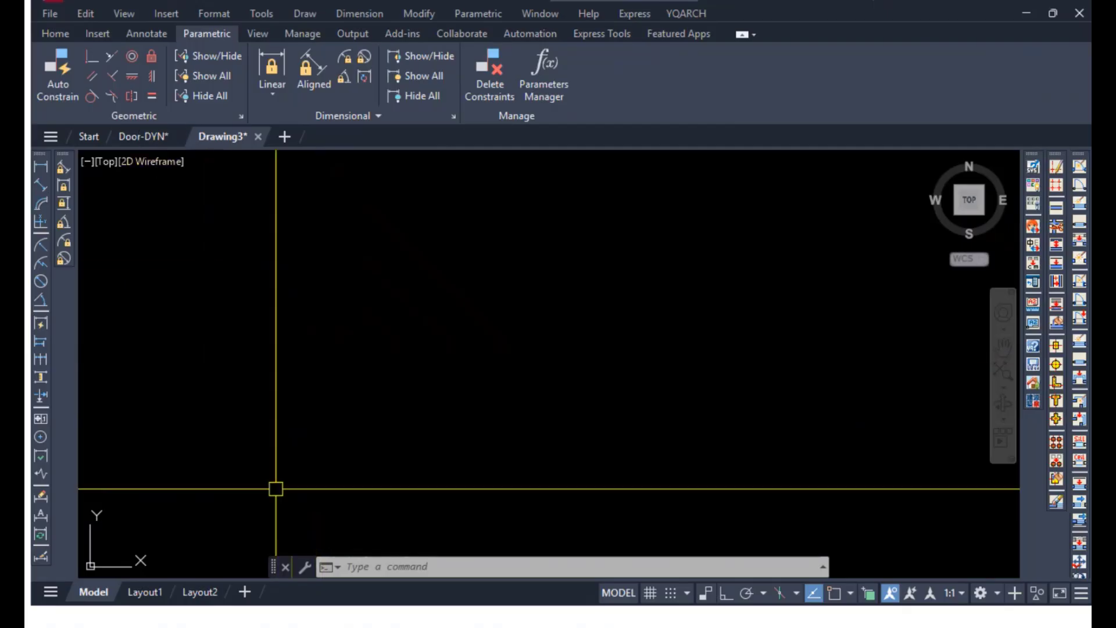
Draw a rough notched outline of nine connected, slightly slanted lines, leaving it open at the lower-left corner.
type("l")
key("Return")
left_click(249, 431)
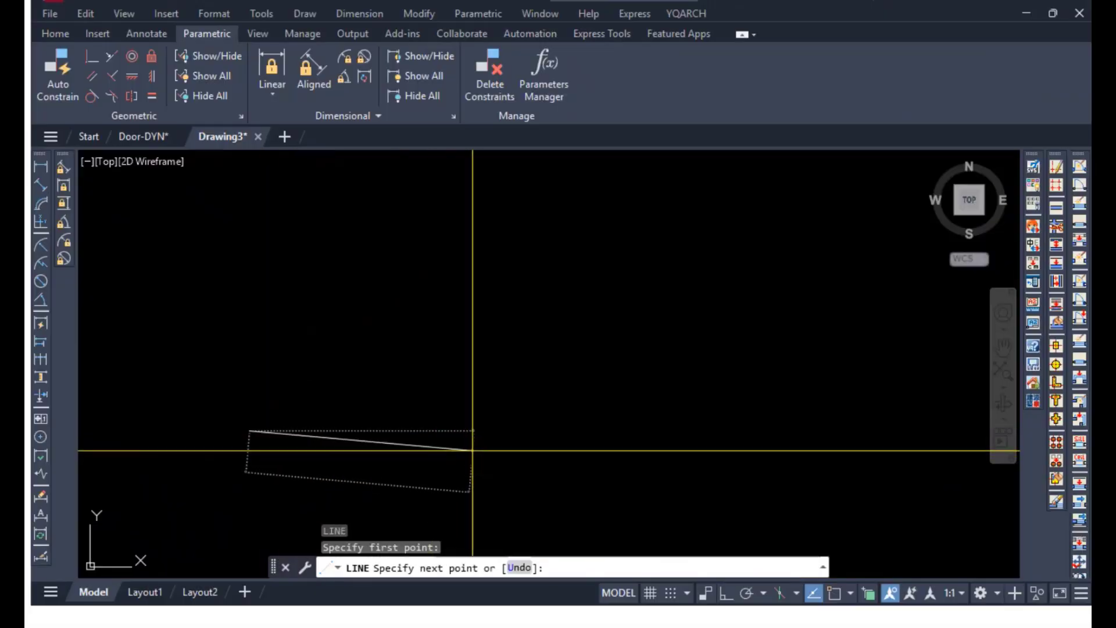
left_click(478, 446)
left_click(504, 381)
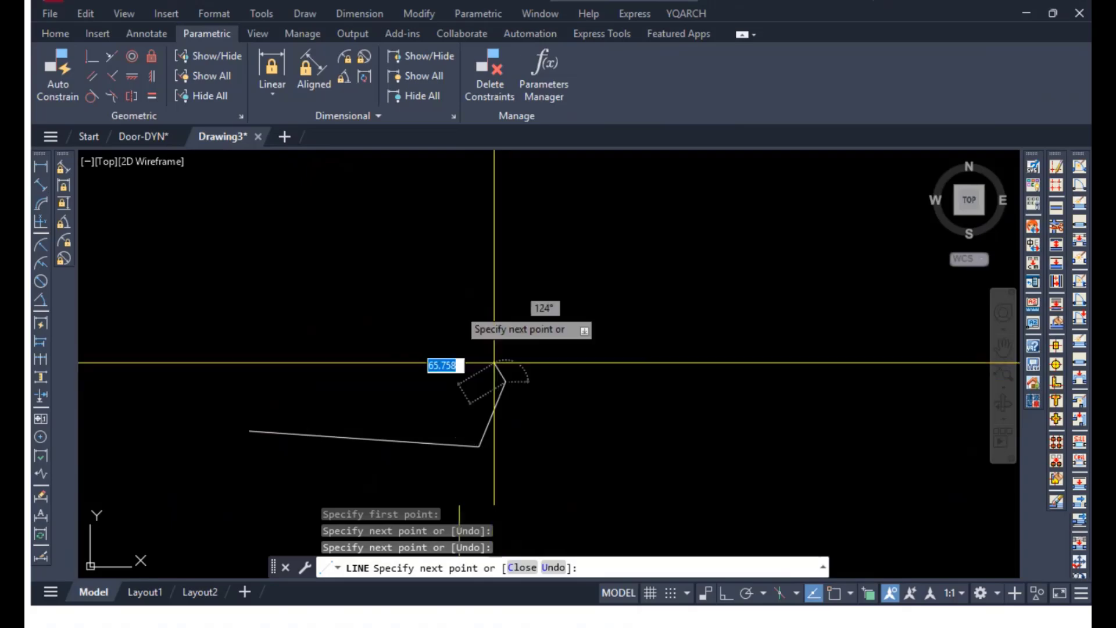
left_click(449, 290)
left_click(360, 292)
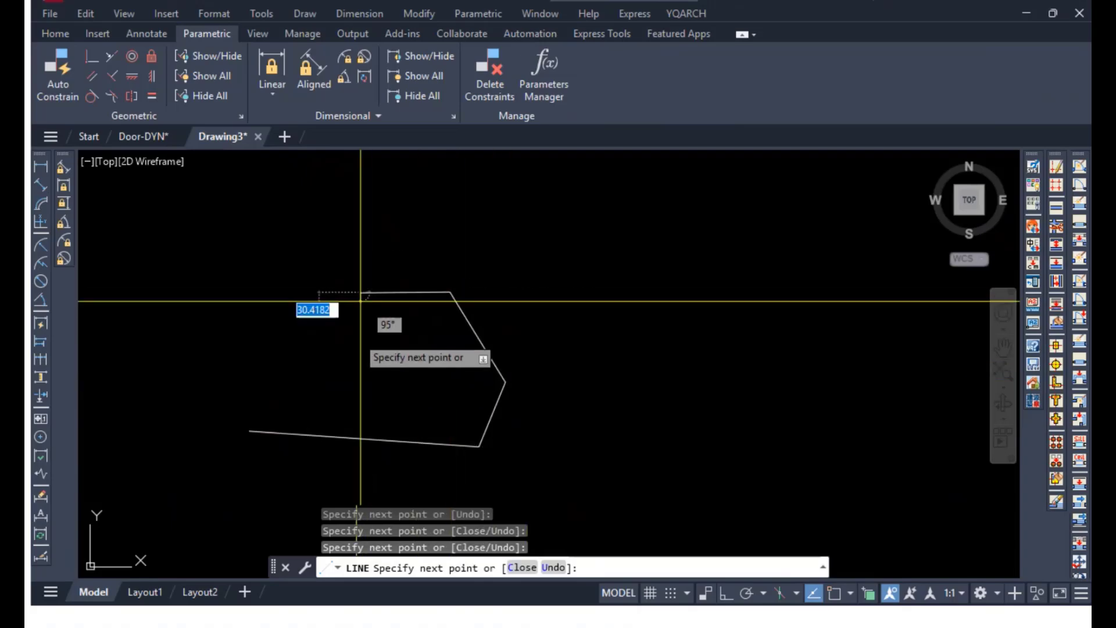
left_click(357, 342)
left_click(271, 335)
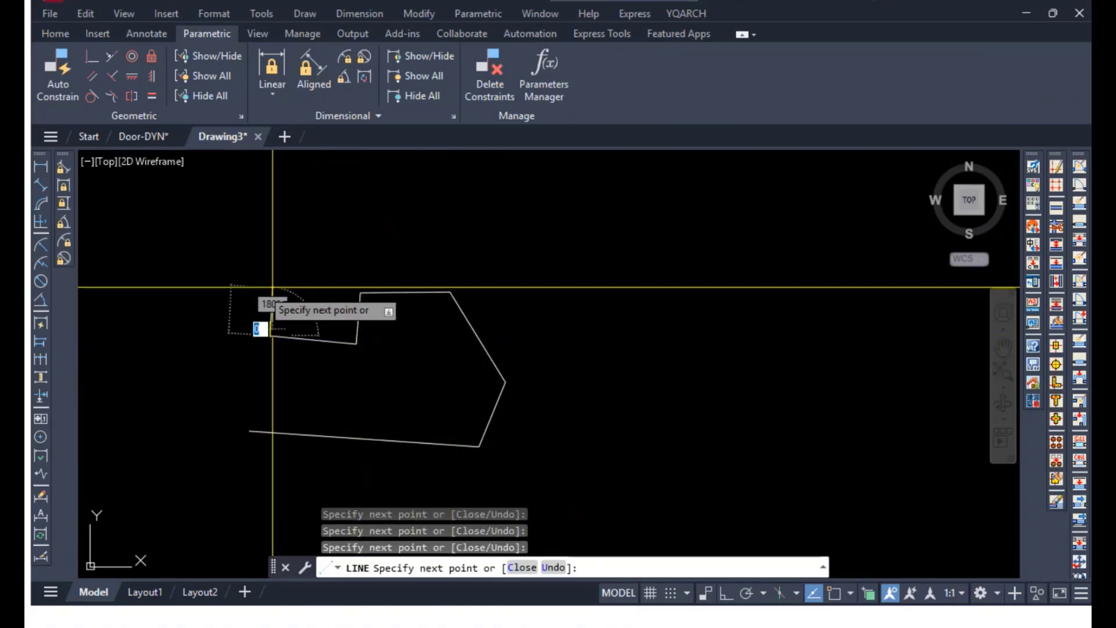
left_click(273, 287)
left_click(183, 289)
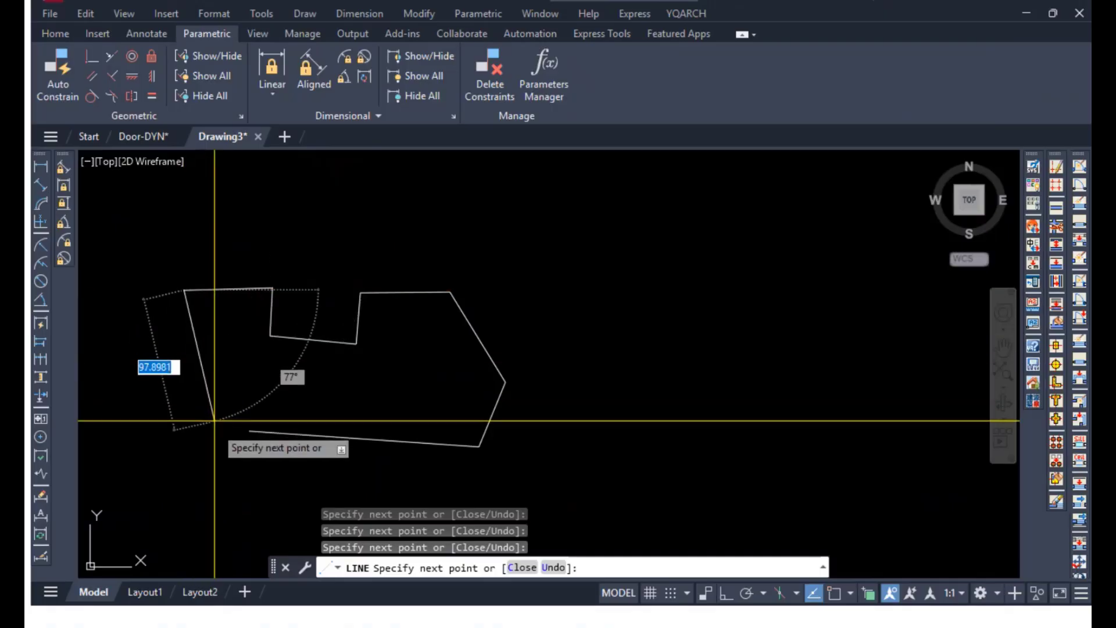
left_click(220, 458)
key("Escape")
key("Escape")
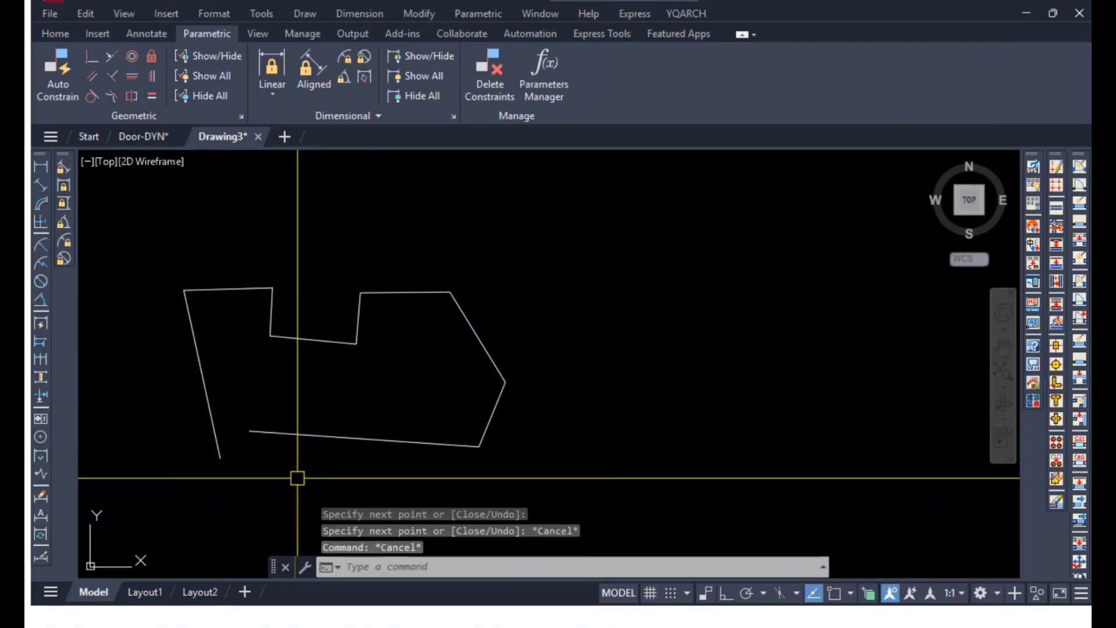
Close the outline's open lower-left corner by filleting the bottom line and the left line with radius 0.
scroll(298, 473, "up", 4)
middle_click_drag(267, 453, 414, 451)
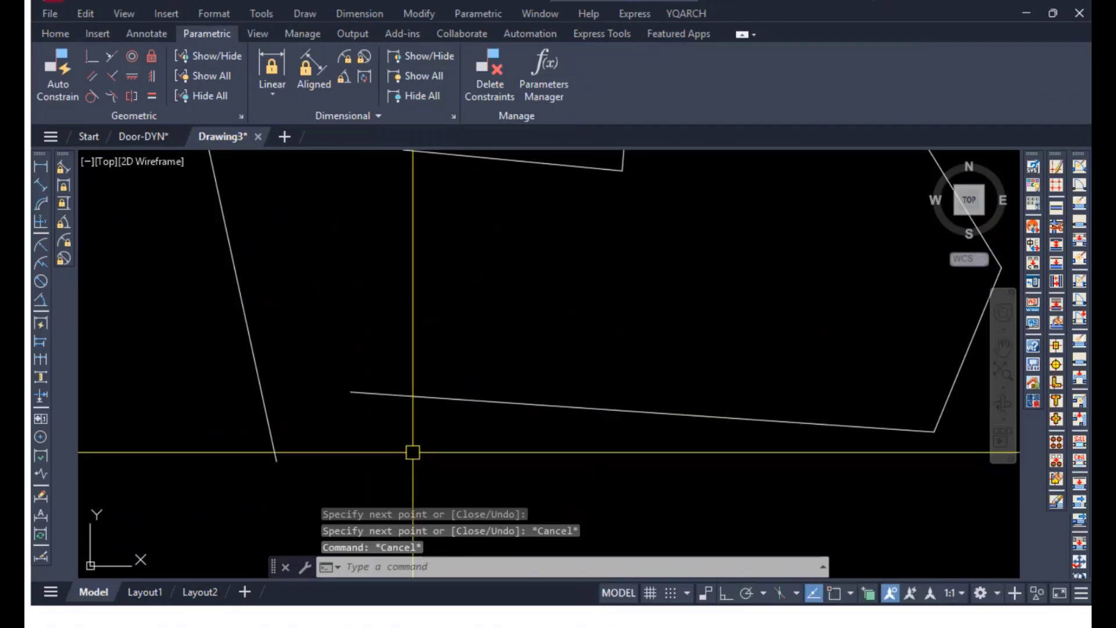
type("f")
key("Return")
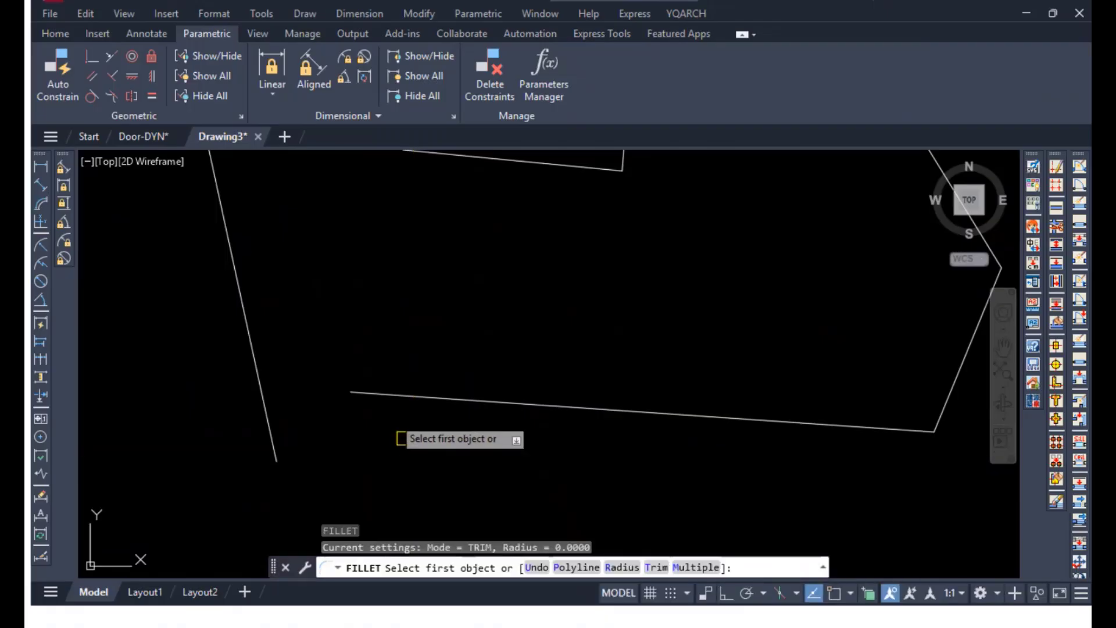
left_click(386, 394)
left_click(265, 335)
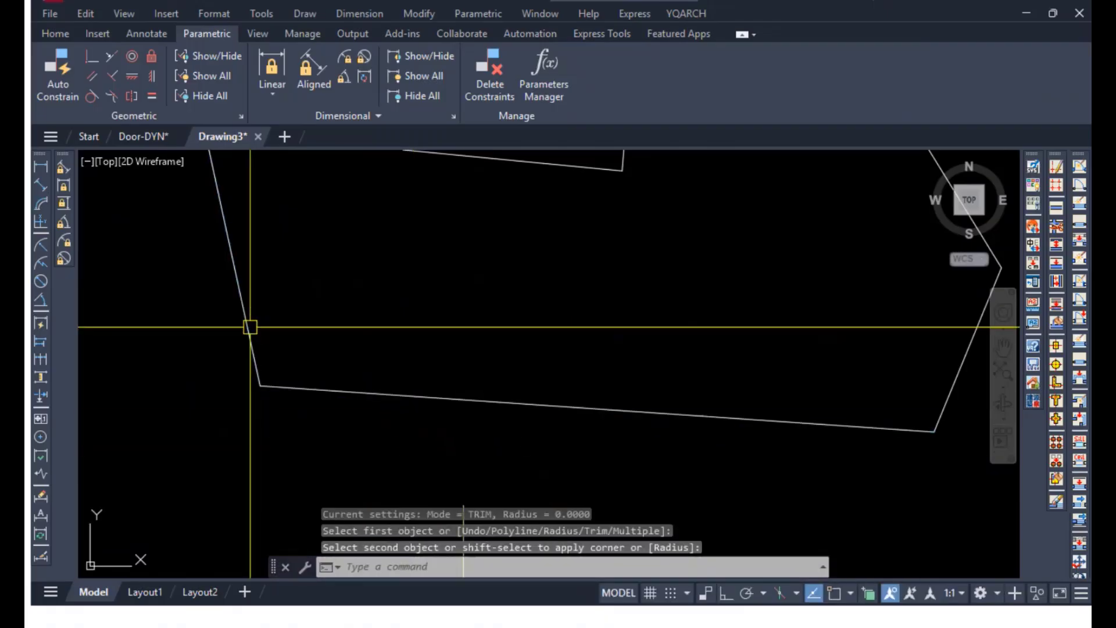
Apply a horizontal geometric constraint to the outline's long bottom line.
scroll(485, 428, "down", 4)
middle_click_drag(486, 428, 423, 425)
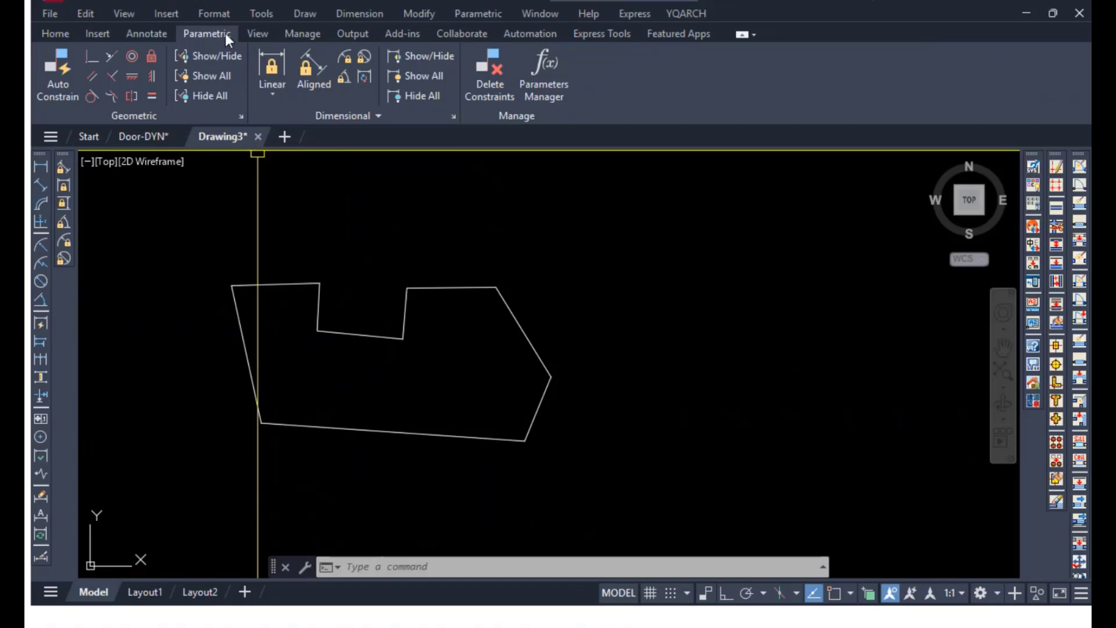
left_click(134, 74)
left_click(302, 427)
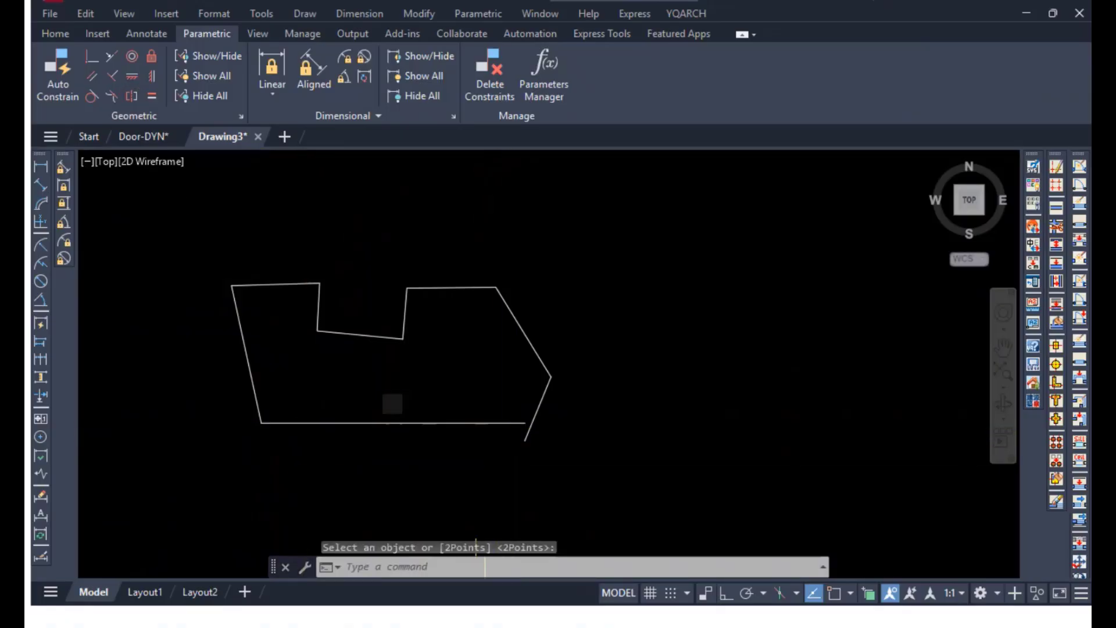
Apply vertical geometric constraints to the outline's left edge and to the left side of the notch.
scroll(506, 433, "up", 2)
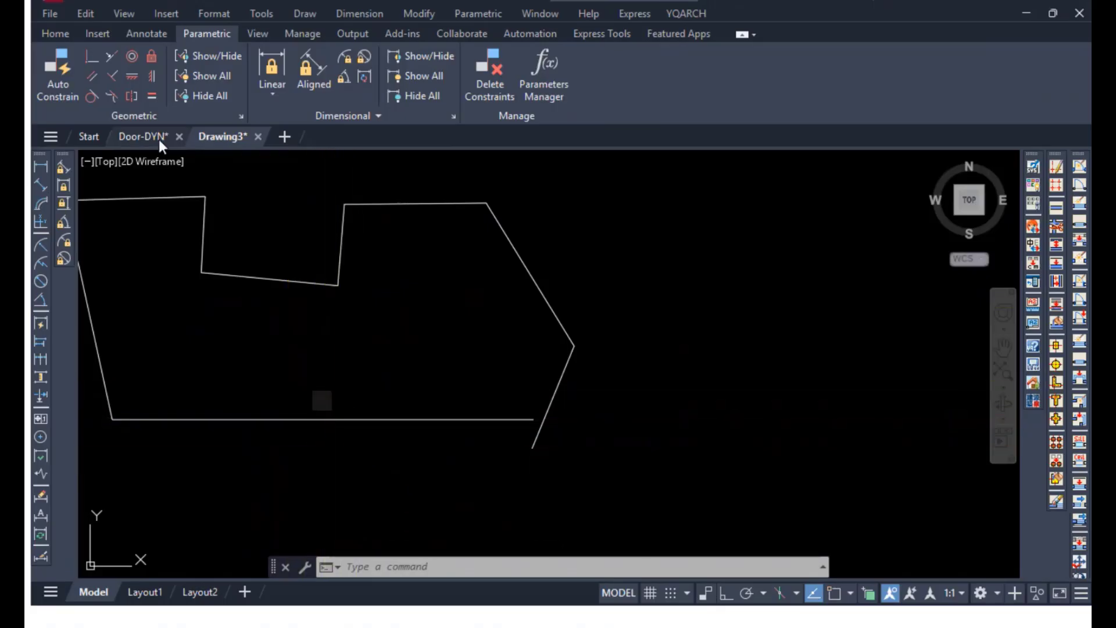
left_click(153, 78)
scroll(166, 326, "up", 2)
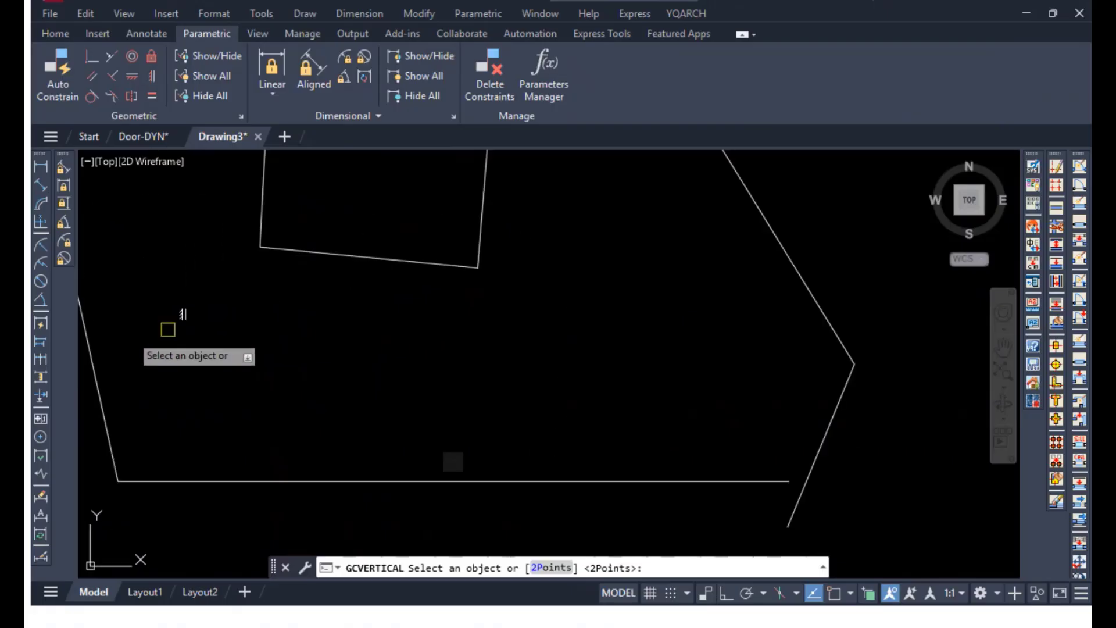
scroll(128, 358, "down", 4)
left_click(131, 363)
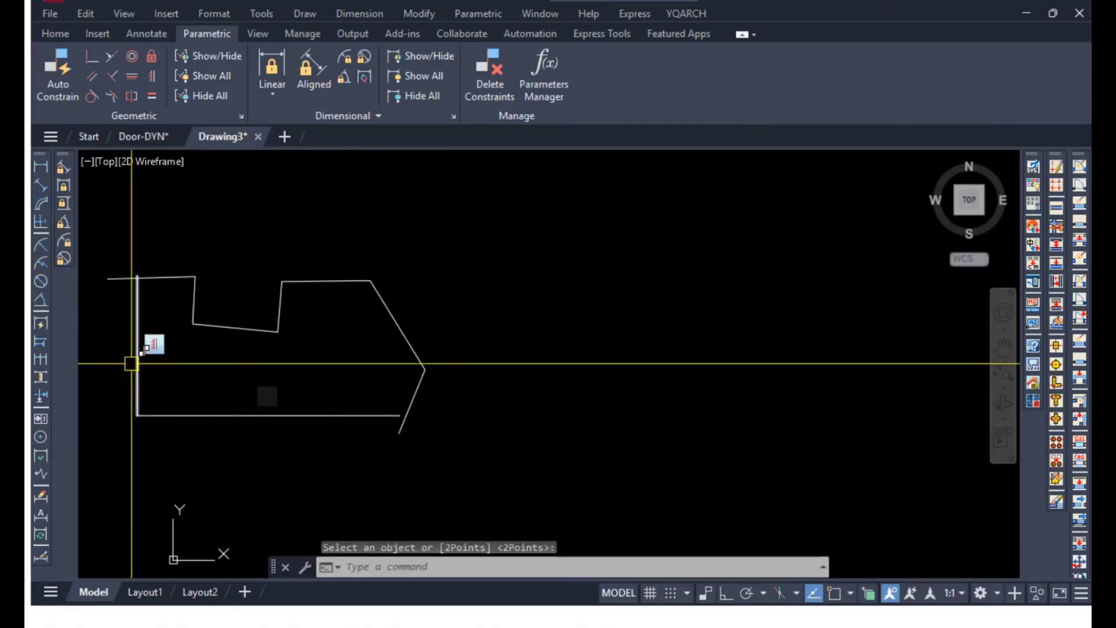
middle_click_drag(295, 389, 392, 394)
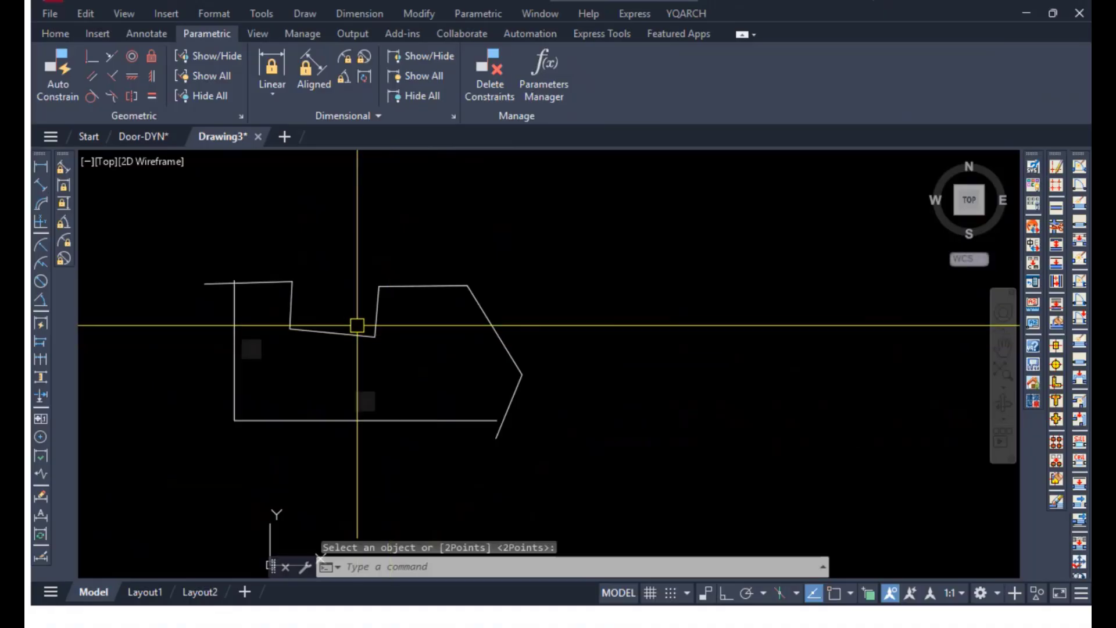
left_click(153, 76)
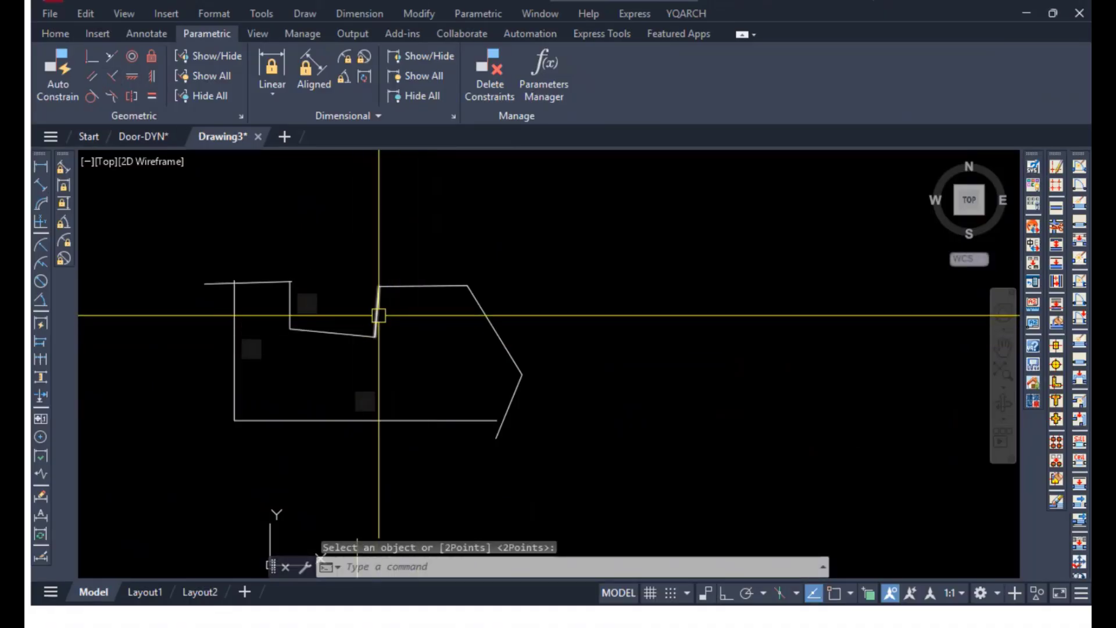
Constrain the notch's right side parallel to its left side.
left_click(93, 74)
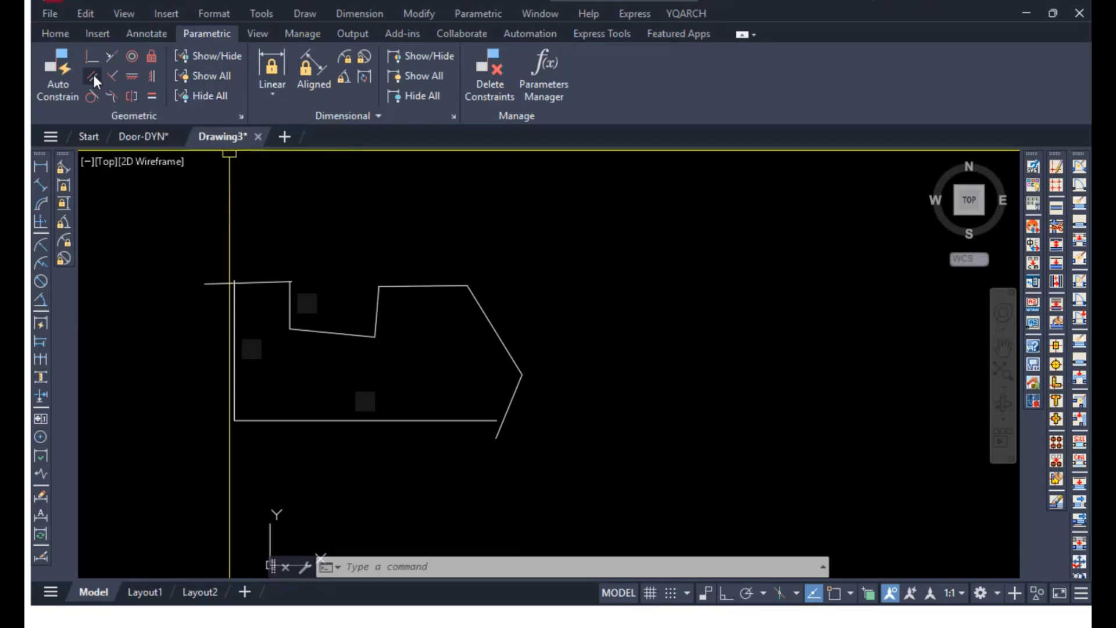
left_click(286, 303)
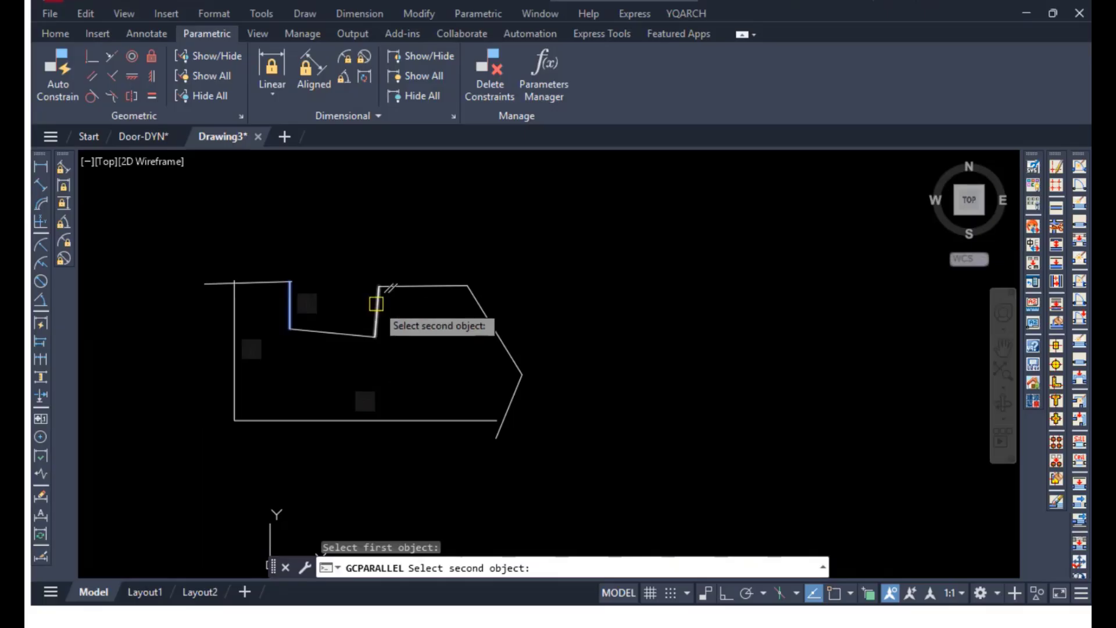
left_click(376, 303)
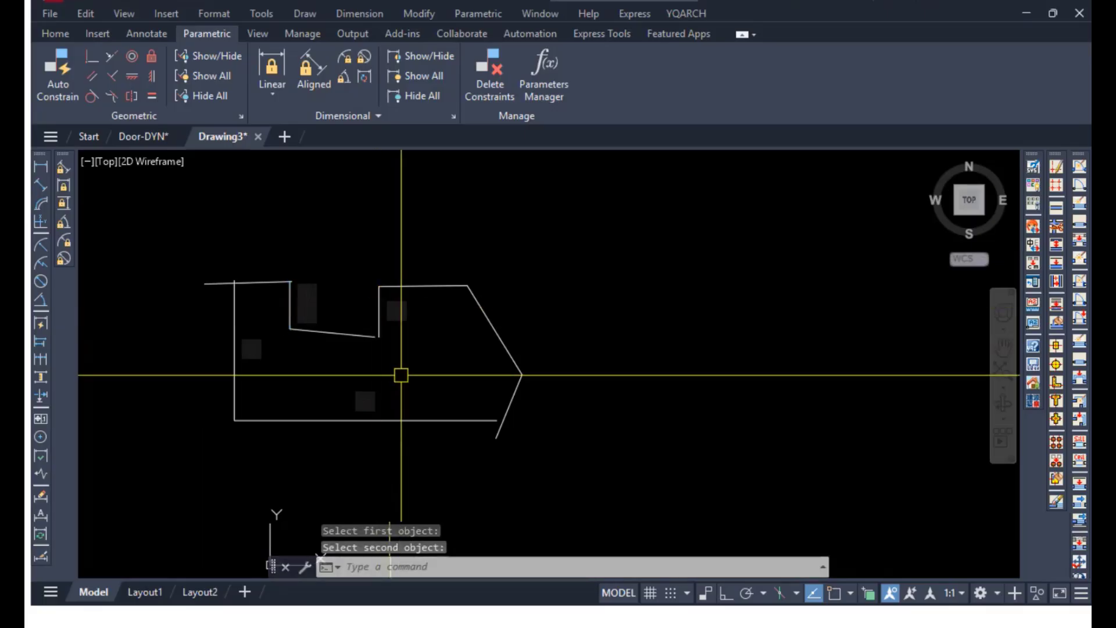
Apply a horizontal geometric constraint to the bottom line of the notch.
scroll(367, 312, "up", 4)
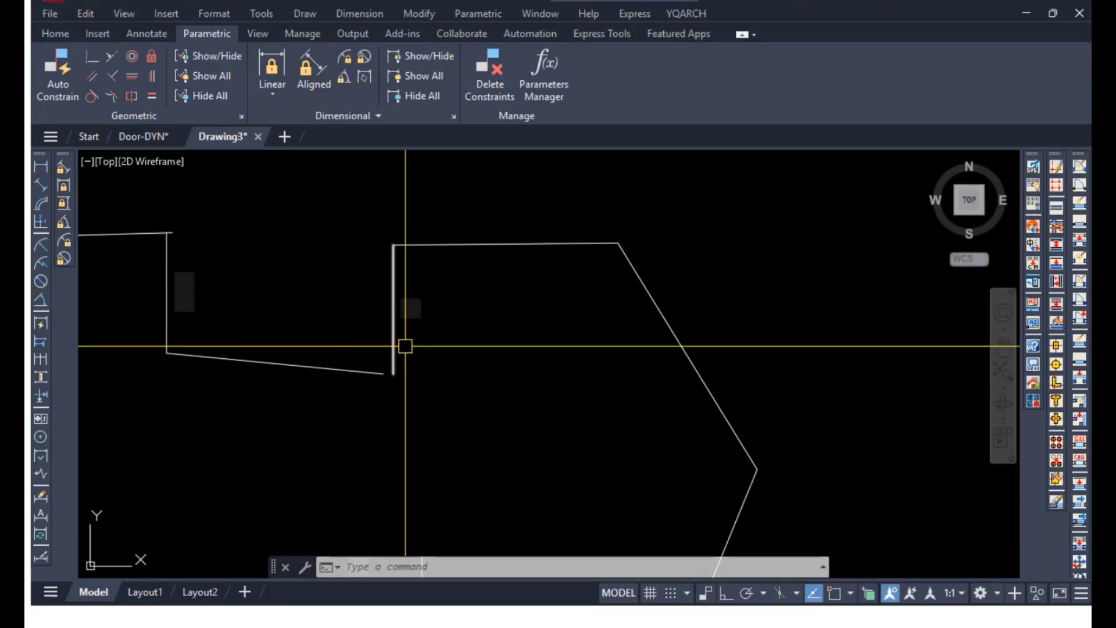
middle_click_drag(423, 391, 506, 391)
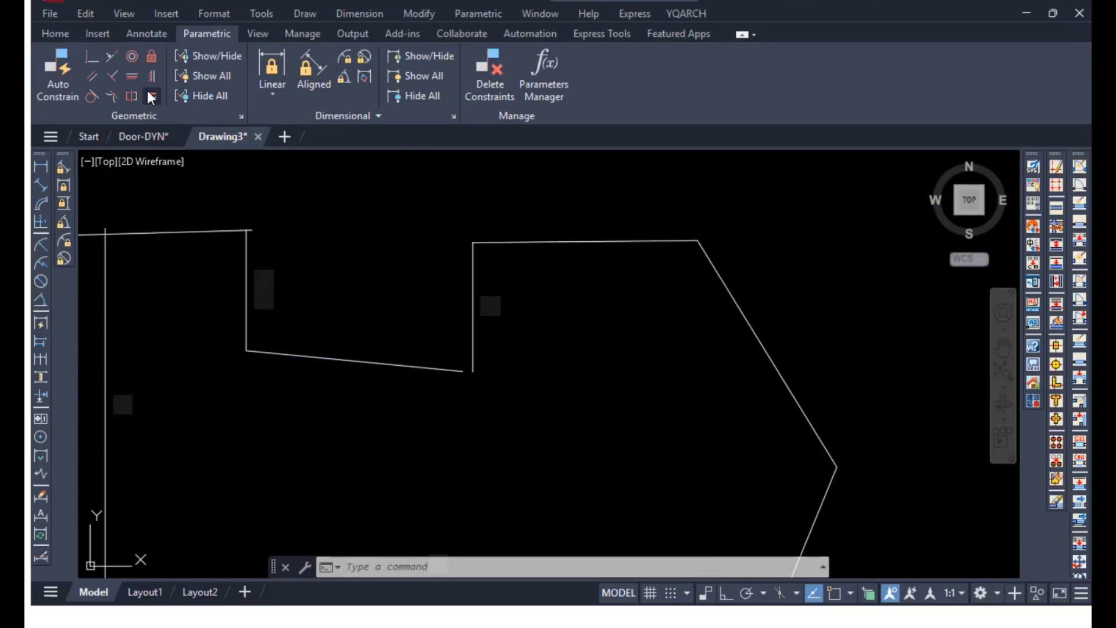
left_click(132, 76)
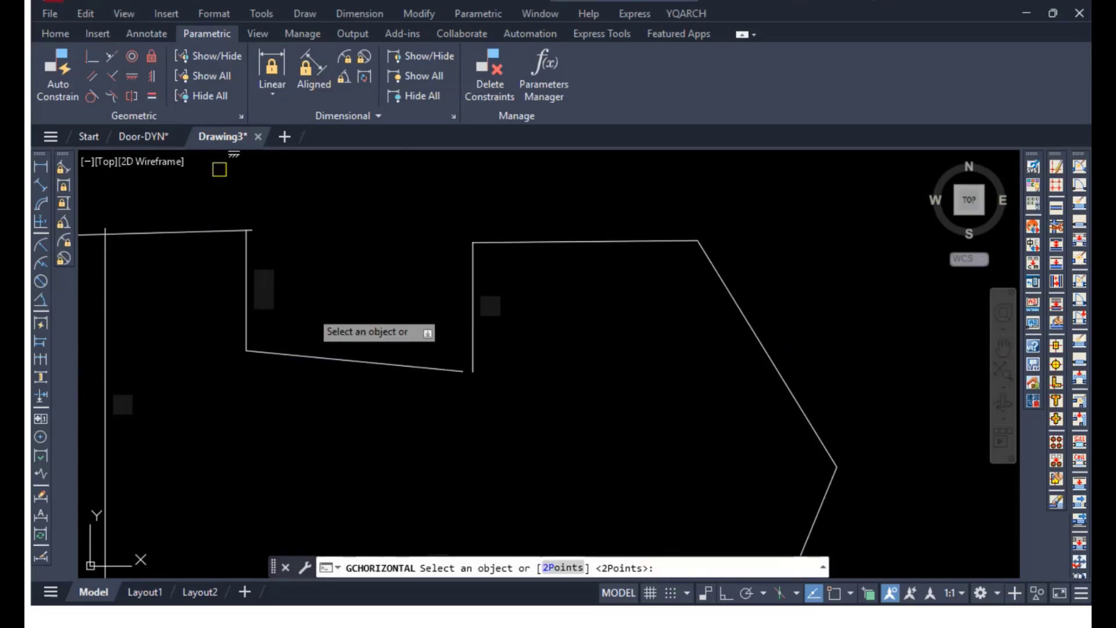
left_click(299, 354)
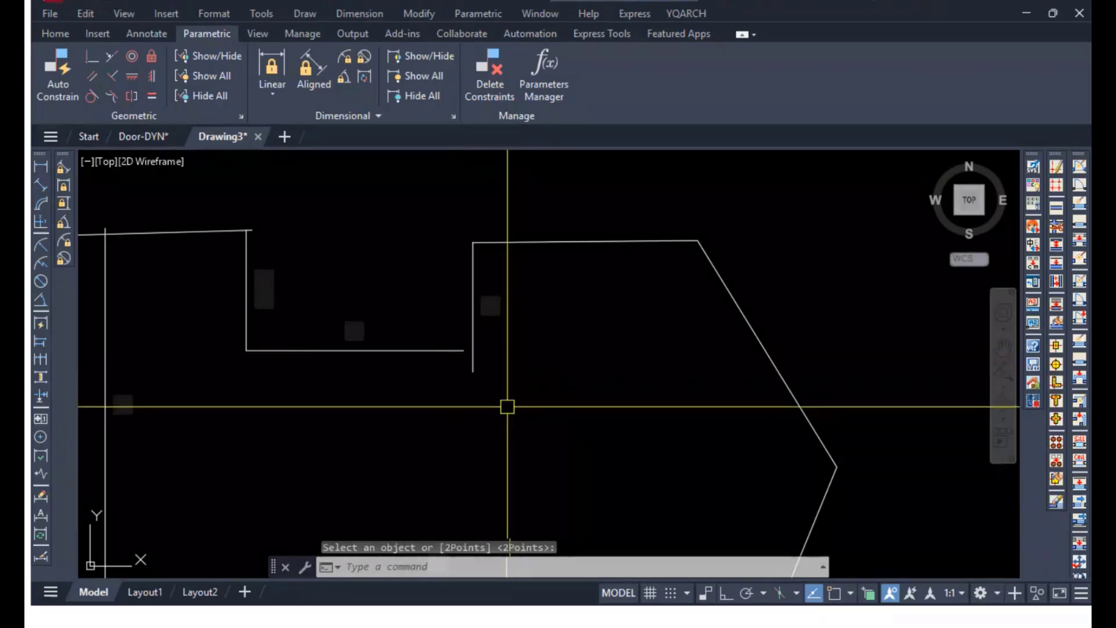
Fillet the notch's lower-right and upper-left corners with radius 0 so their lines meet cleanly.
type("f")
key("space")
left_click(451, 350)
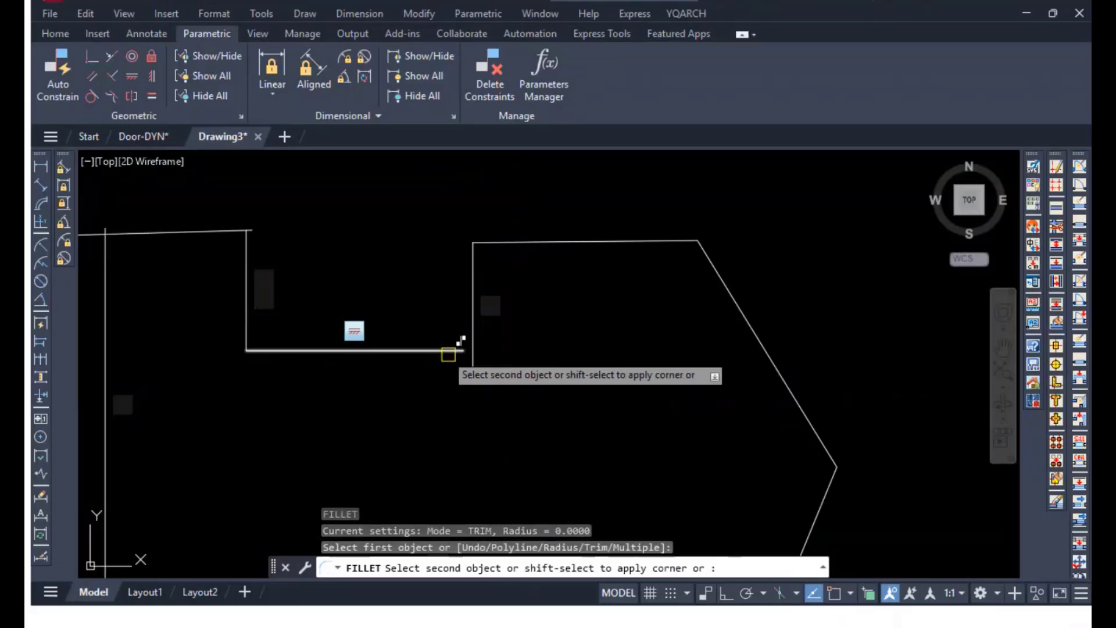
left_click(473, 327)
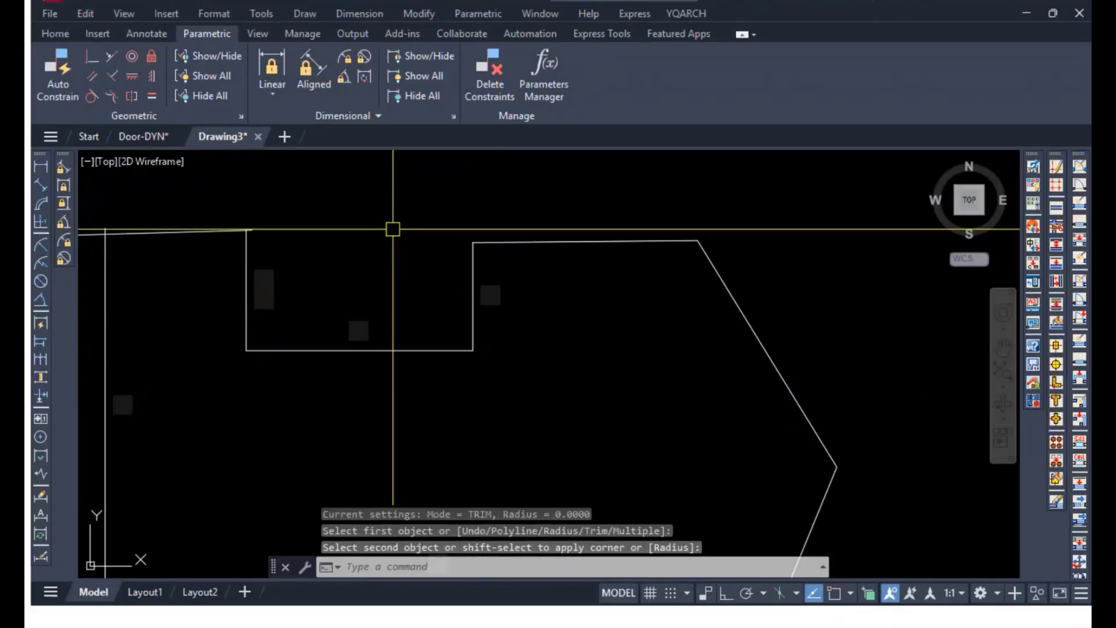
key("space")
left_click(248, 249)
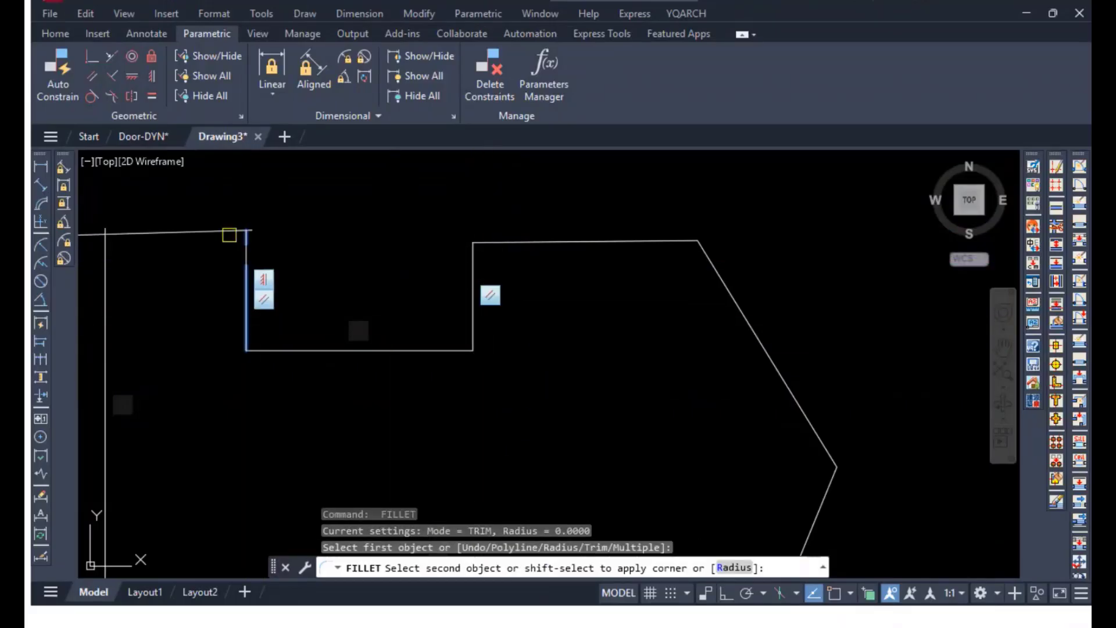
left_click(230, 231)
middle_click_drag(174, 339, 322, 357)
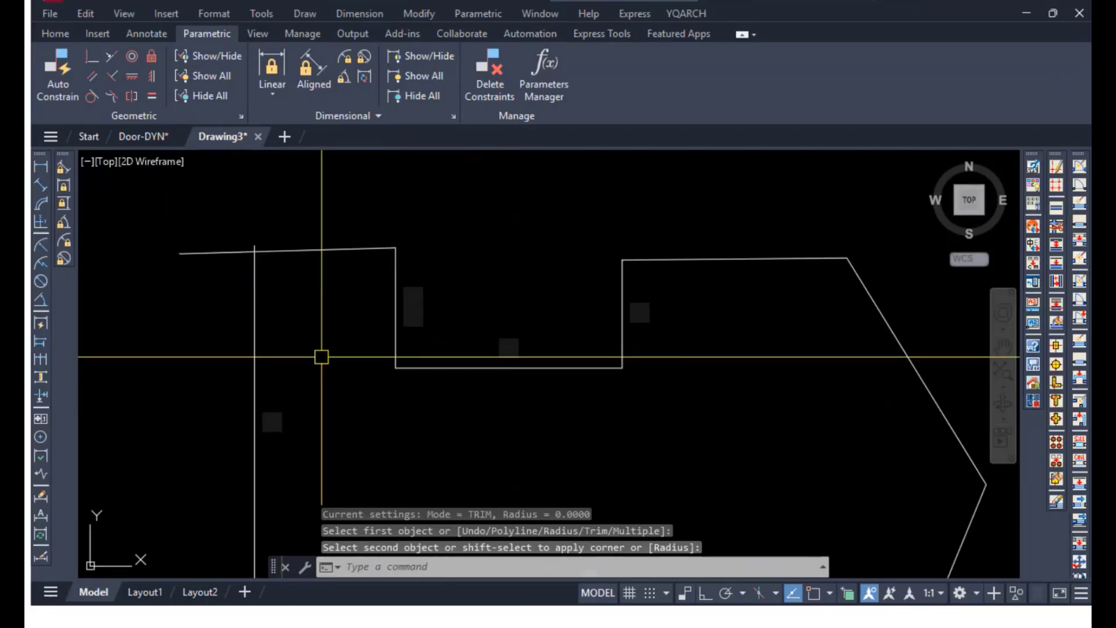
Fillet the outline's upper-left corner with radius 0 and apply a horizontal geometric constraint to the top line left of the notch.
key("space")
left_click(279, 253)
left_click(254, 280)
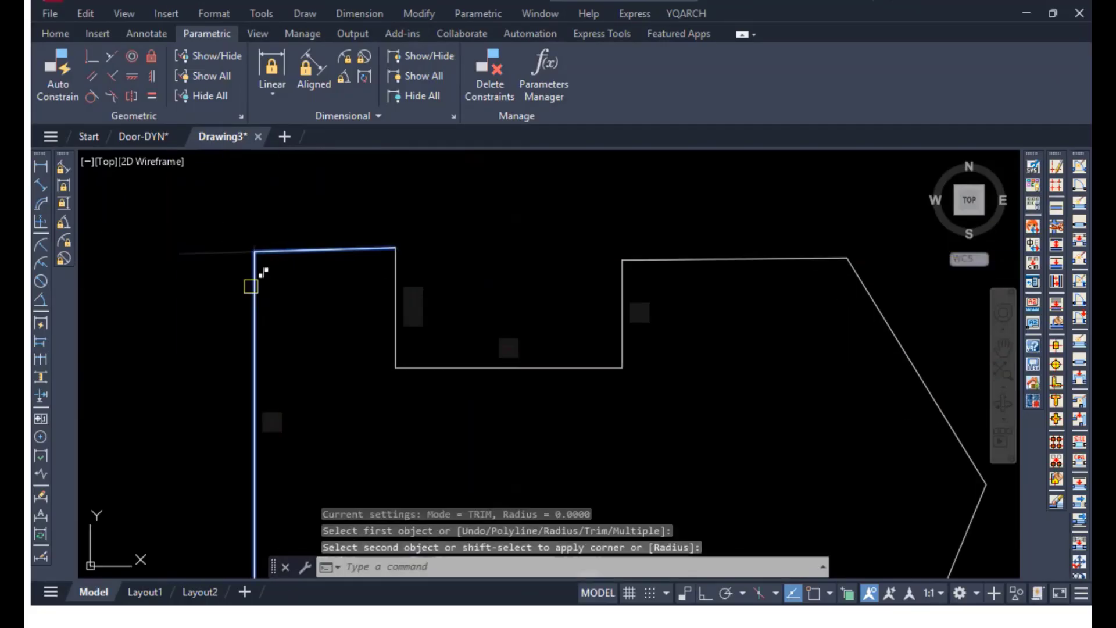
left_click(132, 76)
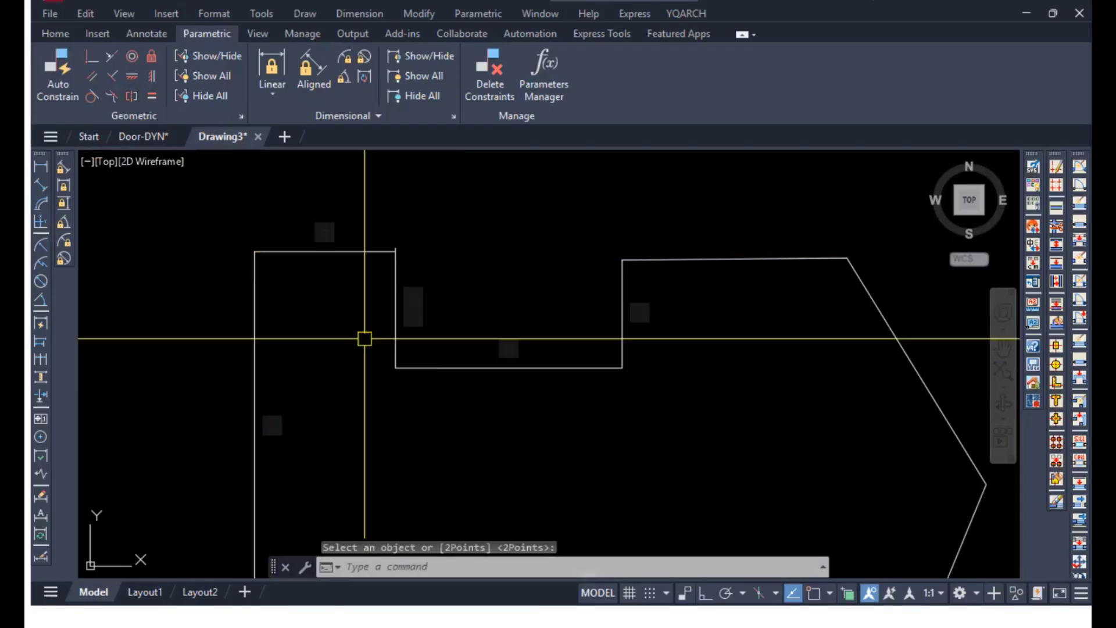
Try to apply another horizontal geometric constraint to the top line left of the notch.
scroll(398, 241, "up", 3)
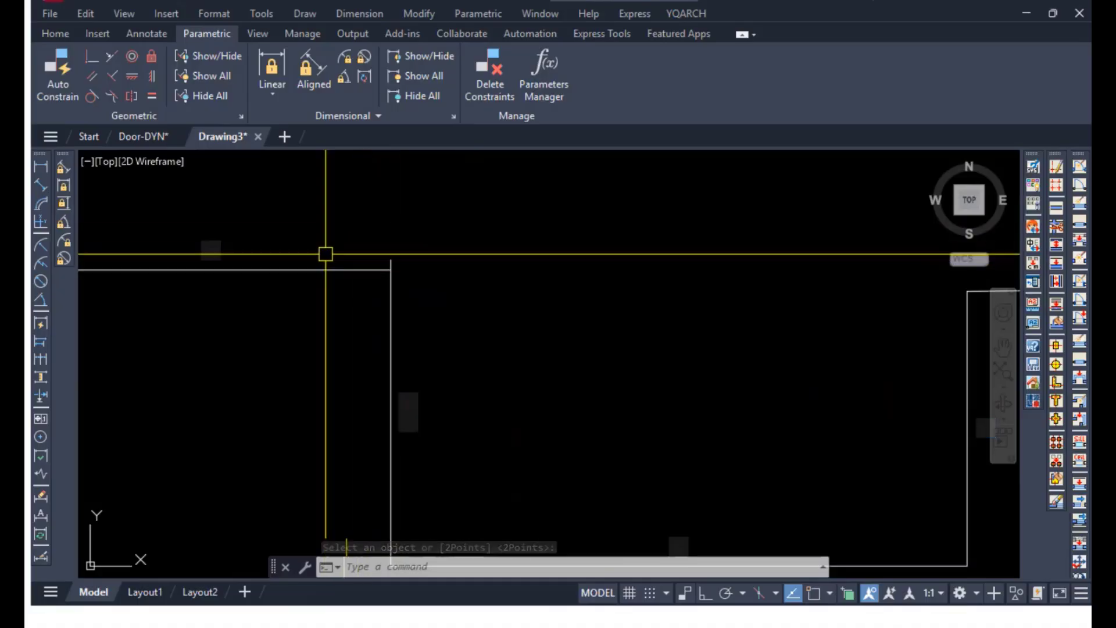
left_click(347, 270)
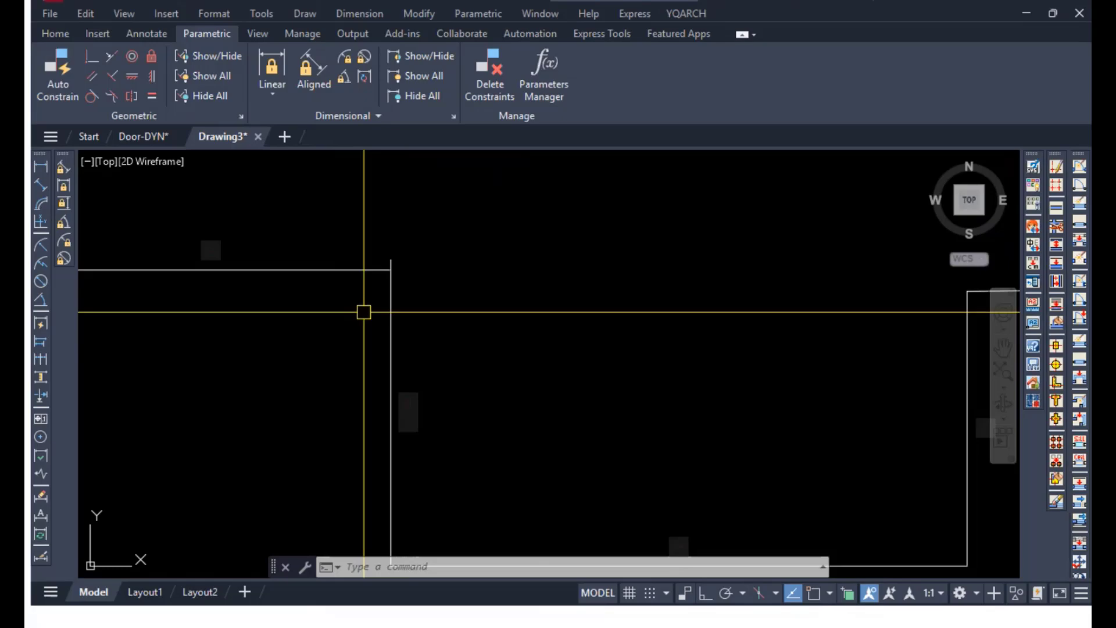
key("Return")
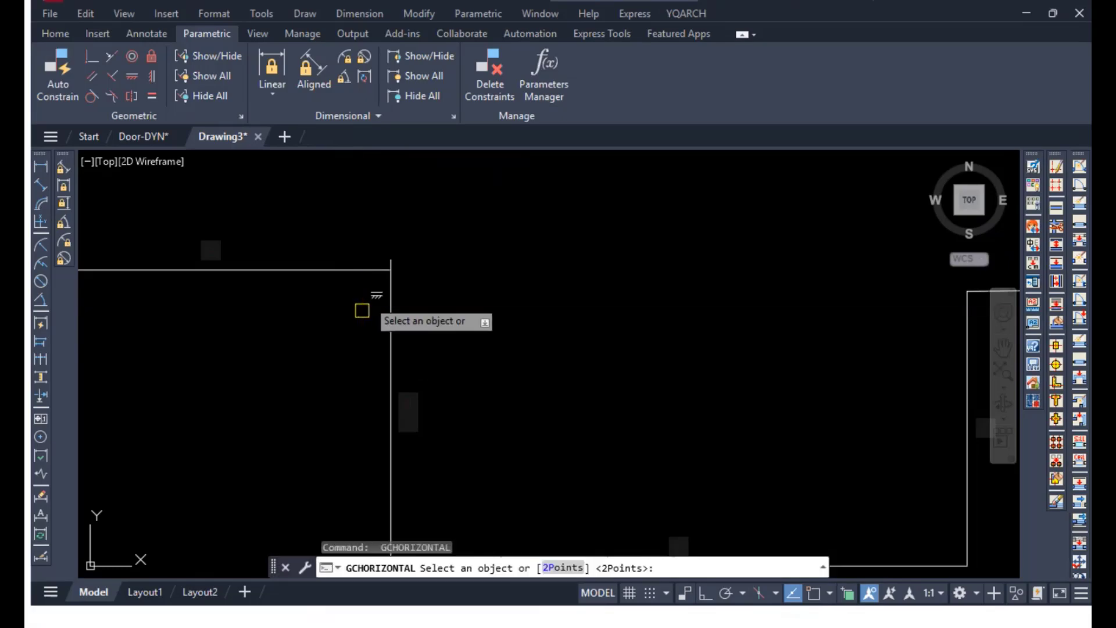
left_click(366, 269)
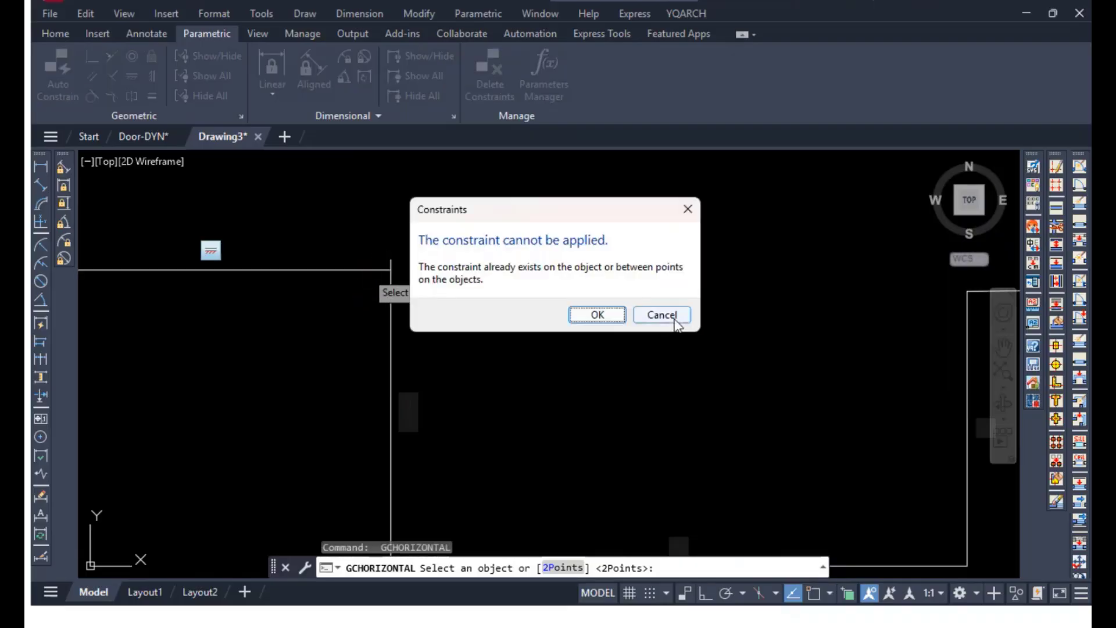
left_click(674, 319)
key("Escape")
key("Escape")
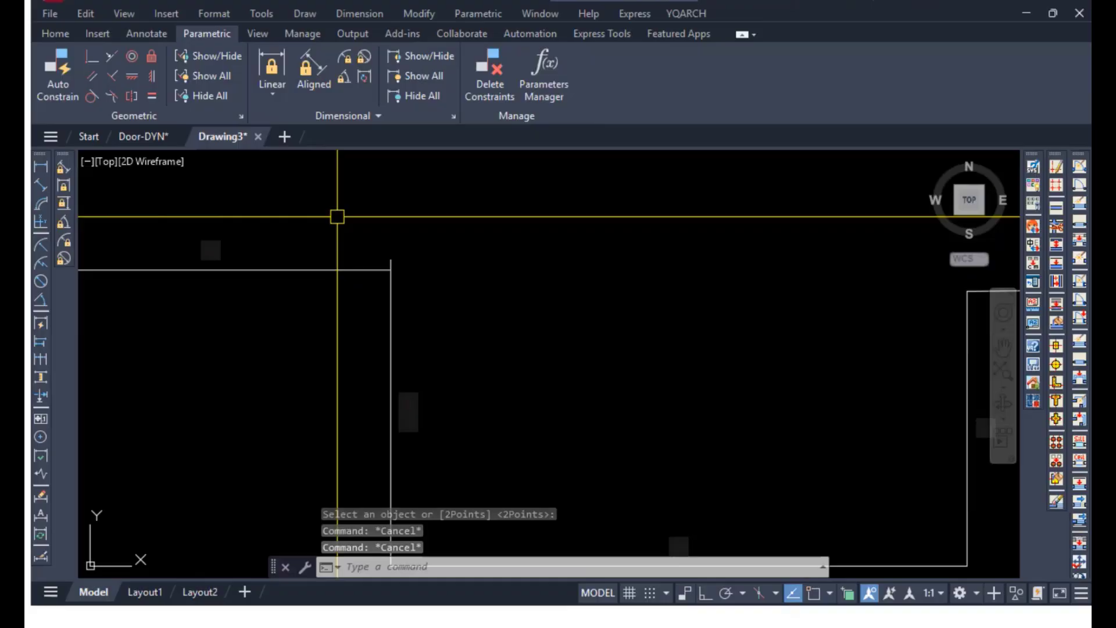
Fillet the top line with the notch's left side at radius 0 to trim the overshoot at their corner.
type("f")
key("Return")
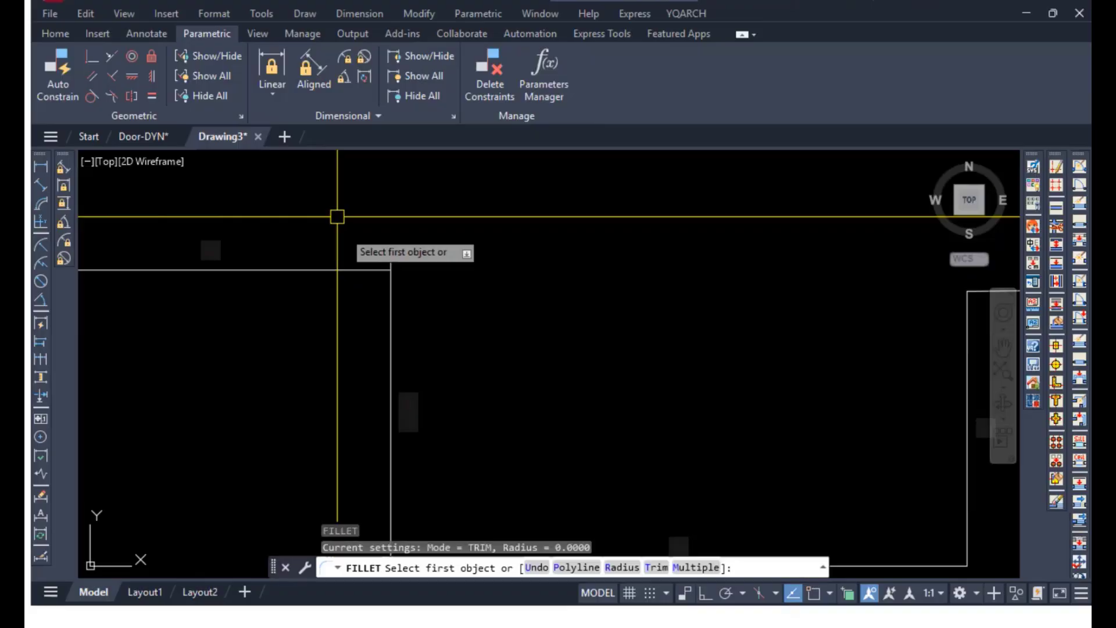
left_click(349, 269)
left_click(389, 291)
scroll(511, 362, "down", 5)
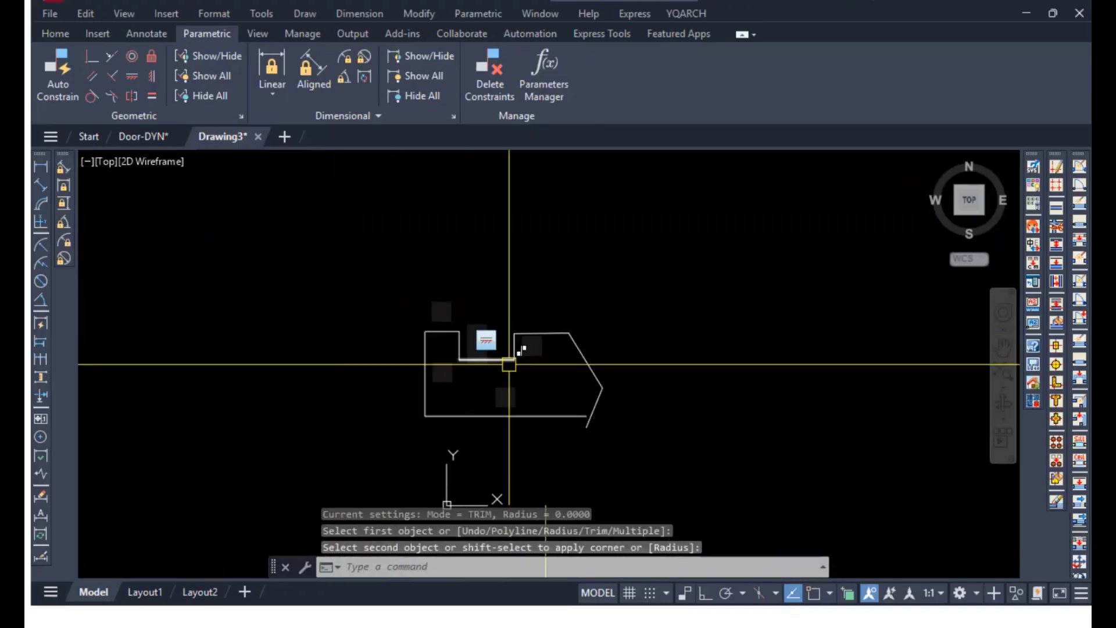
scroll(595, 359, "up", 2)
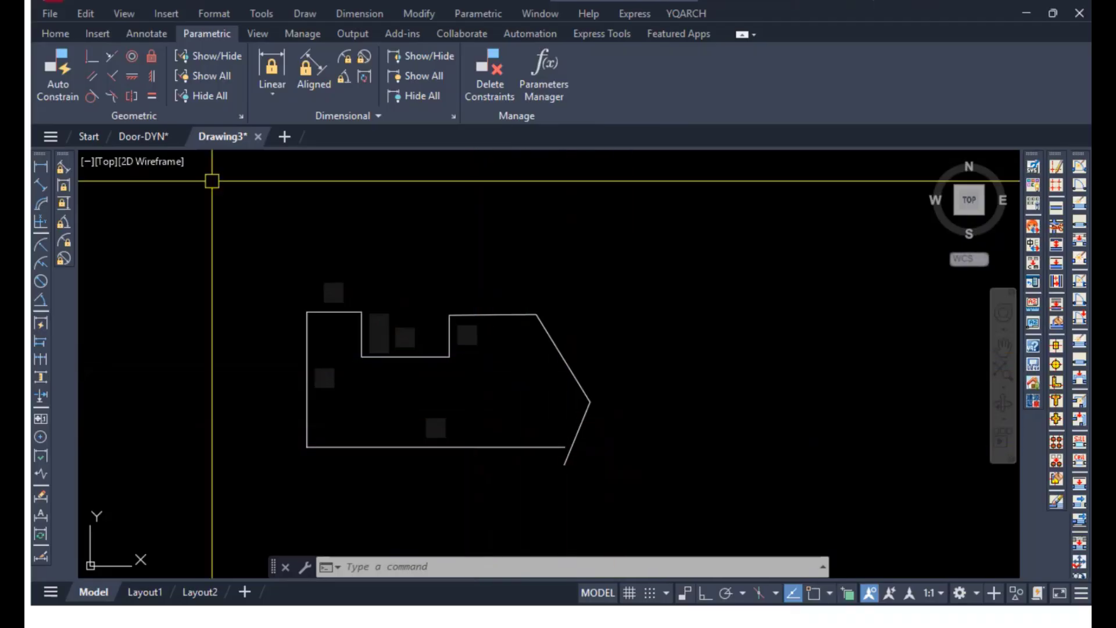
Apply a vertical geometric constraint to the short lower-right line and move that line to the right, clear of the outline.
left_click(150, 74)
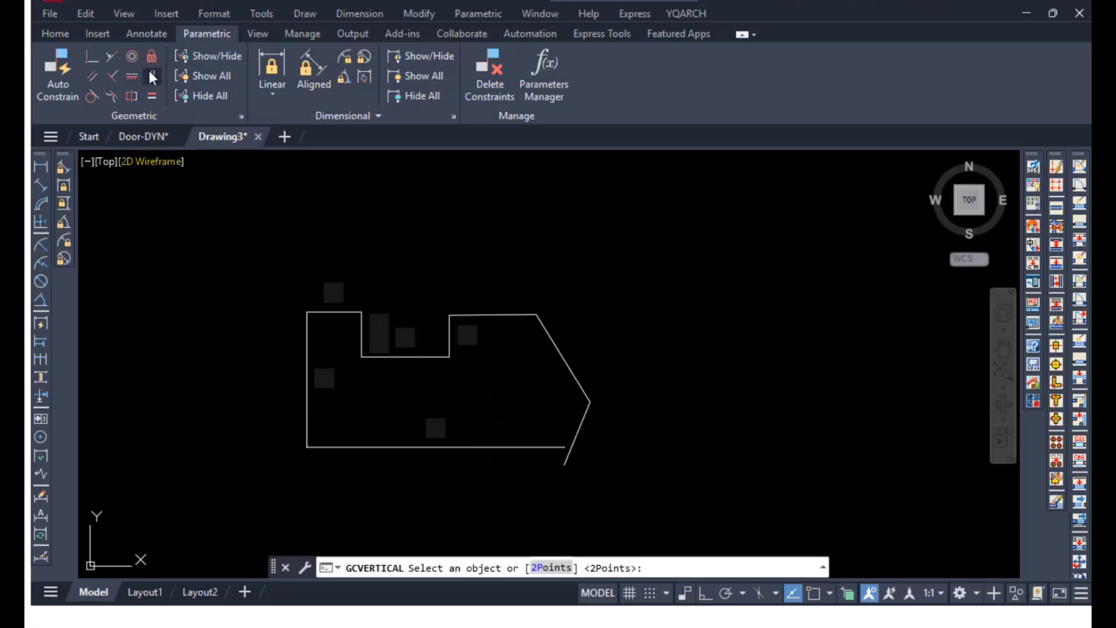
left_click(581, 422)
scroll(587, 437, "up", 4)
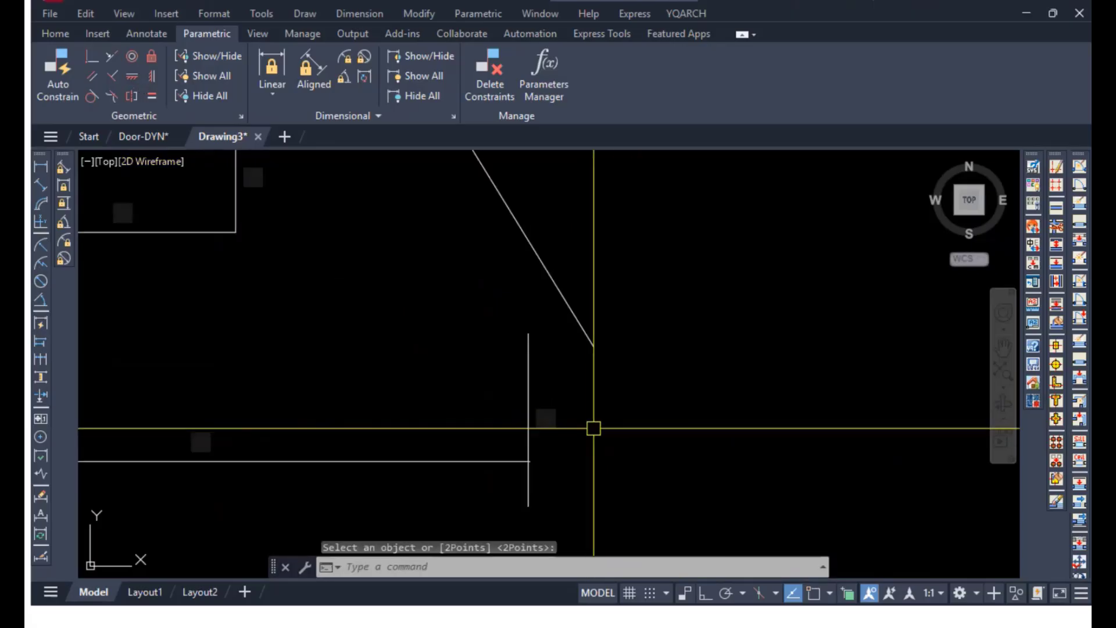
left_click(527, 395)
left_click(530, 384)
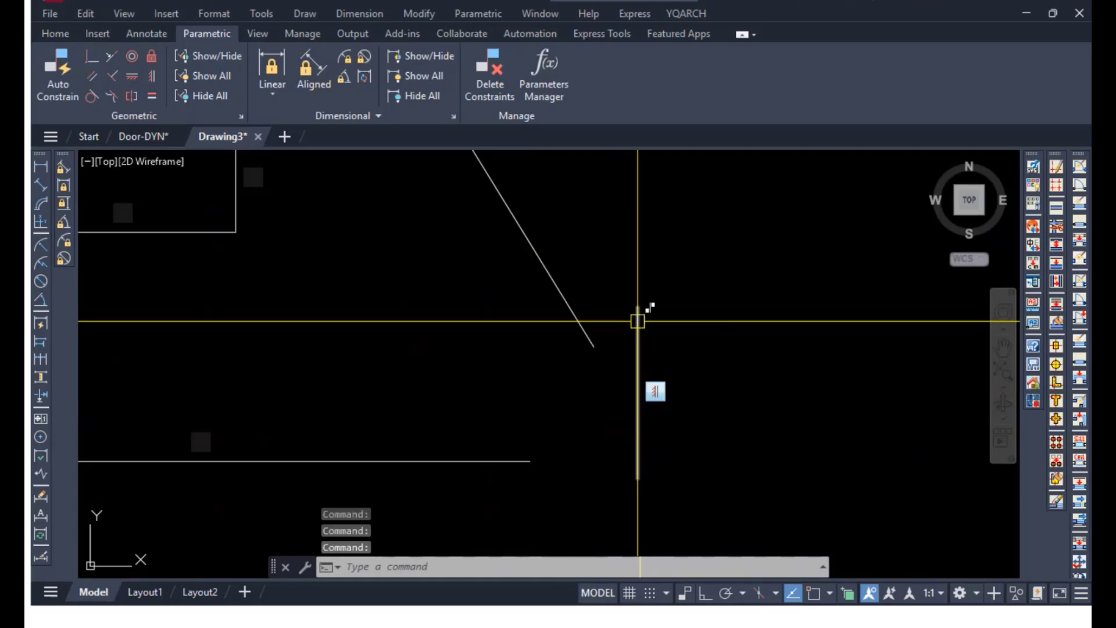
left_click(638, 316)
left_click(637, 306)
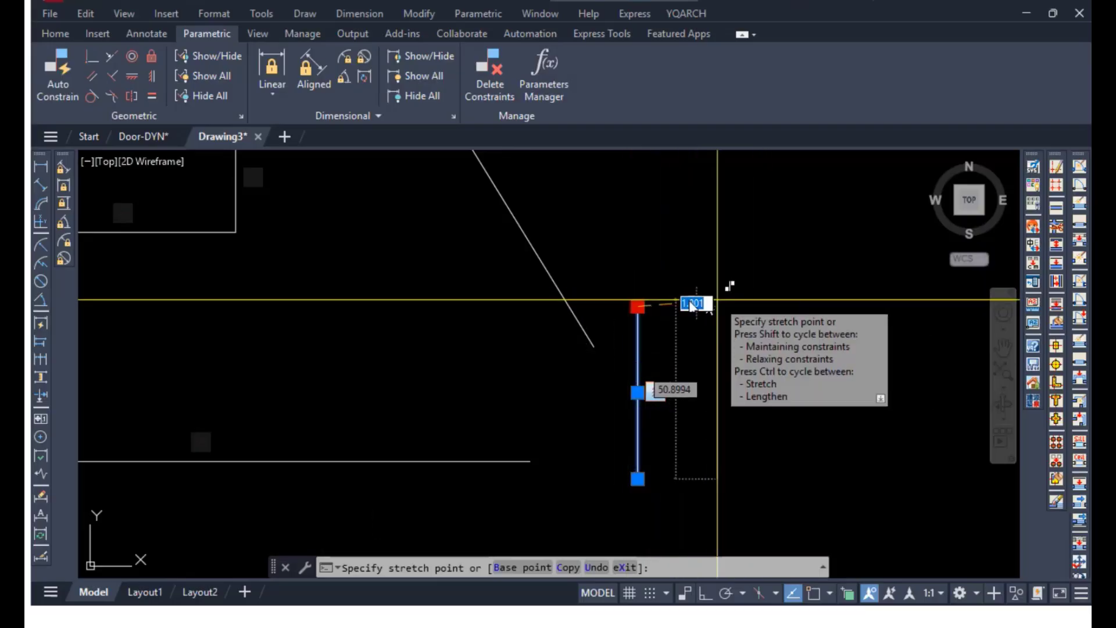
key("Escape")
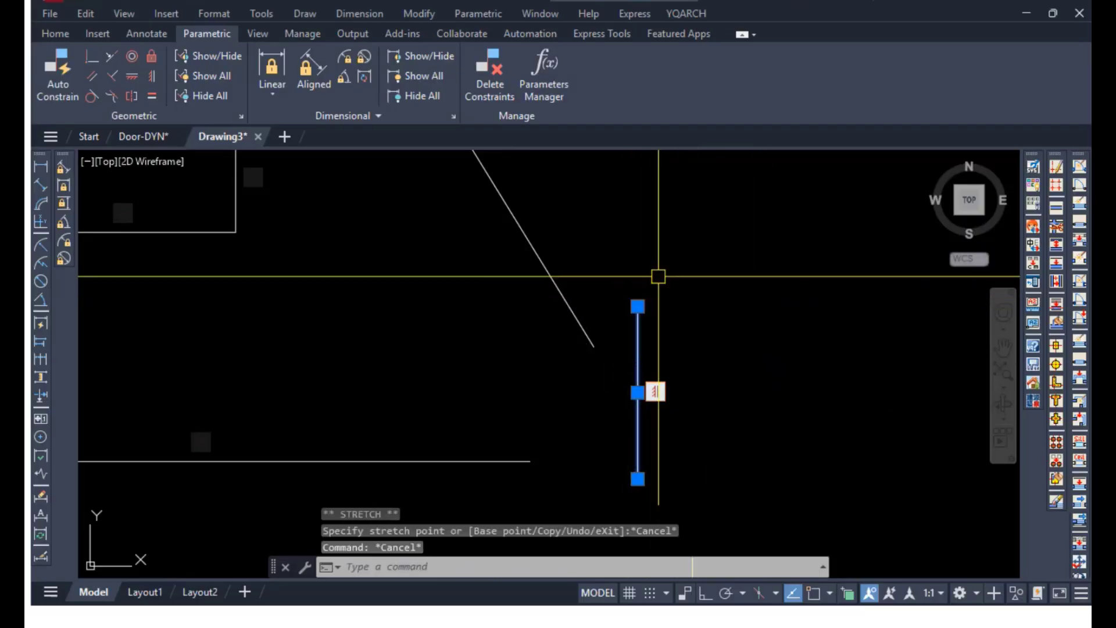
key("Escape")
Draw a slightly slanted unconstrained line to the right of the vertical line for comparison.
type("l")
key("space")
left_click(760, 341)
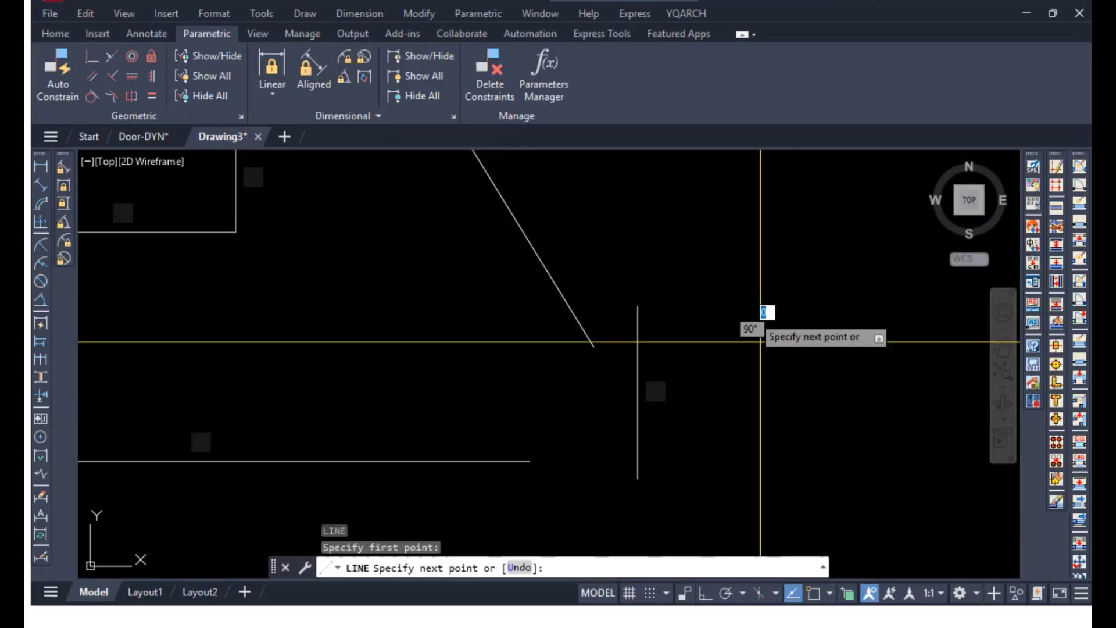
left_click(769, 459)
key("Escape")
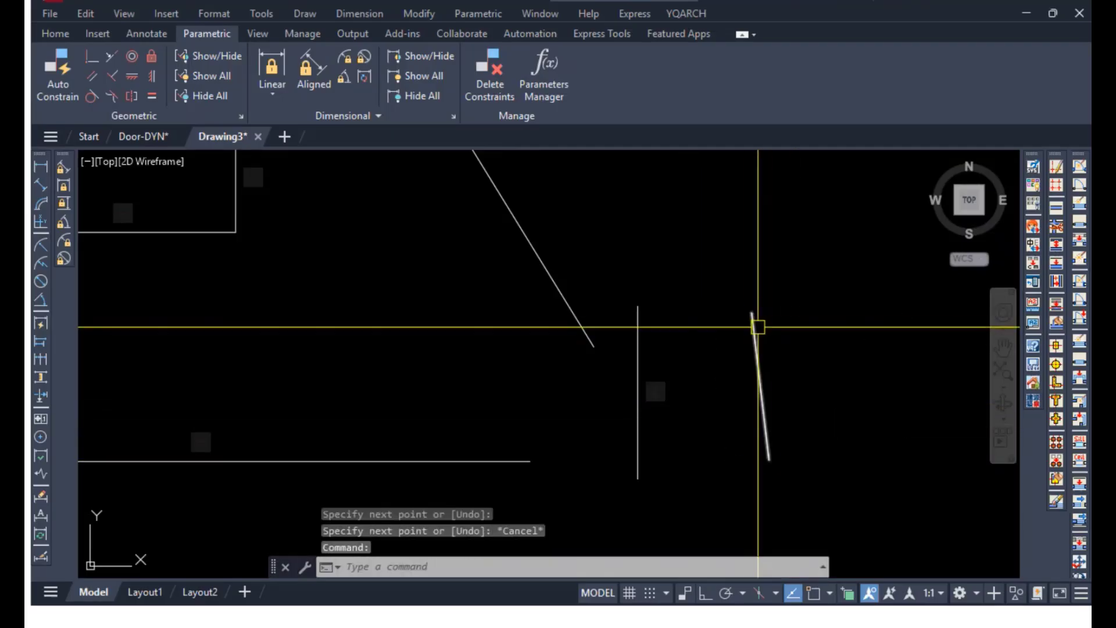
Stretch the slanted line's upper end upward and to the right so the line changes both angle and length.
left_click(752, 314)
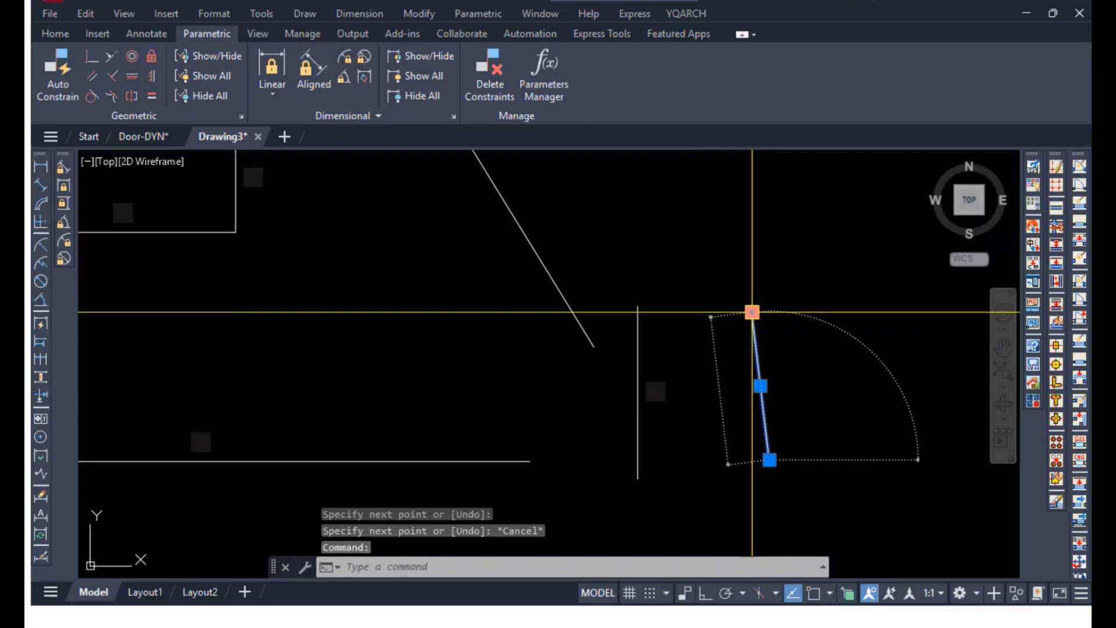
left_click(752, 312)
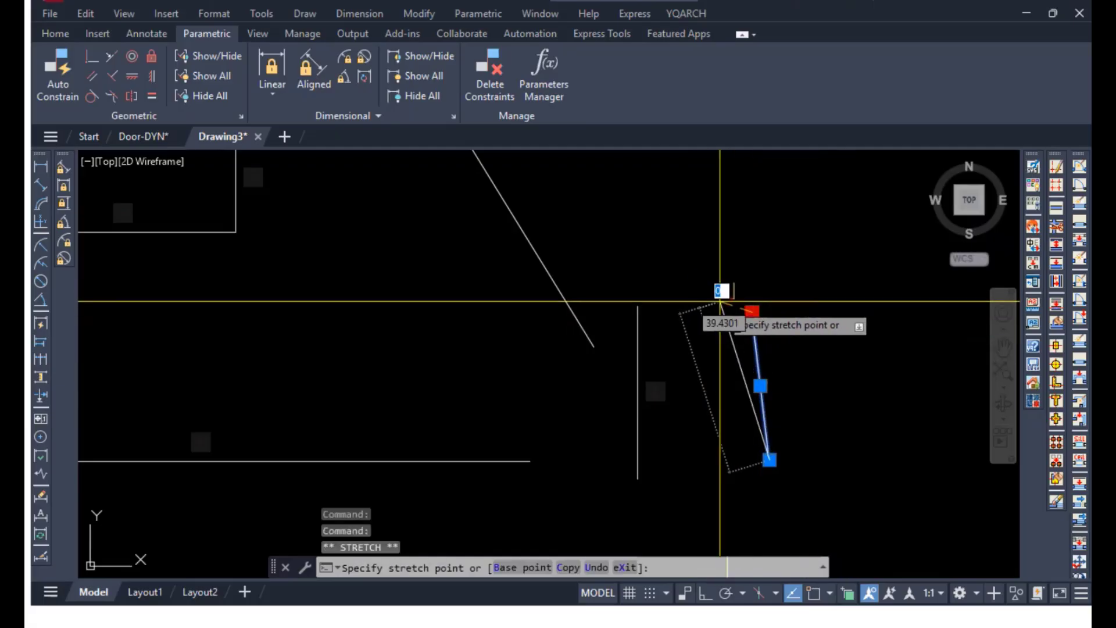
scroll(720, 301, "down", 6)
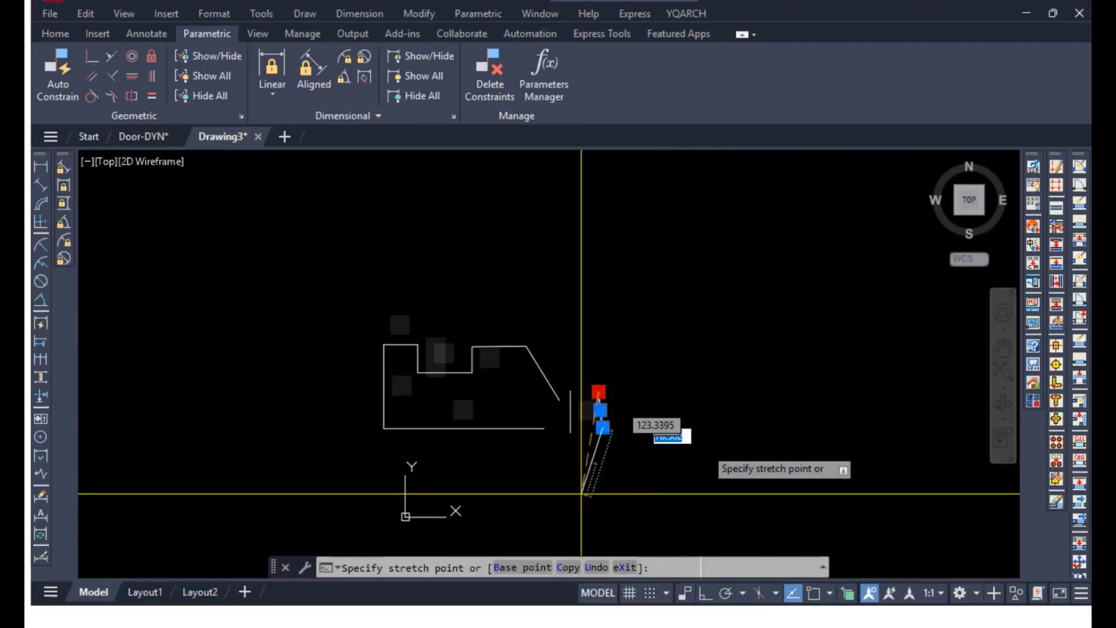
left_click(628, 332)
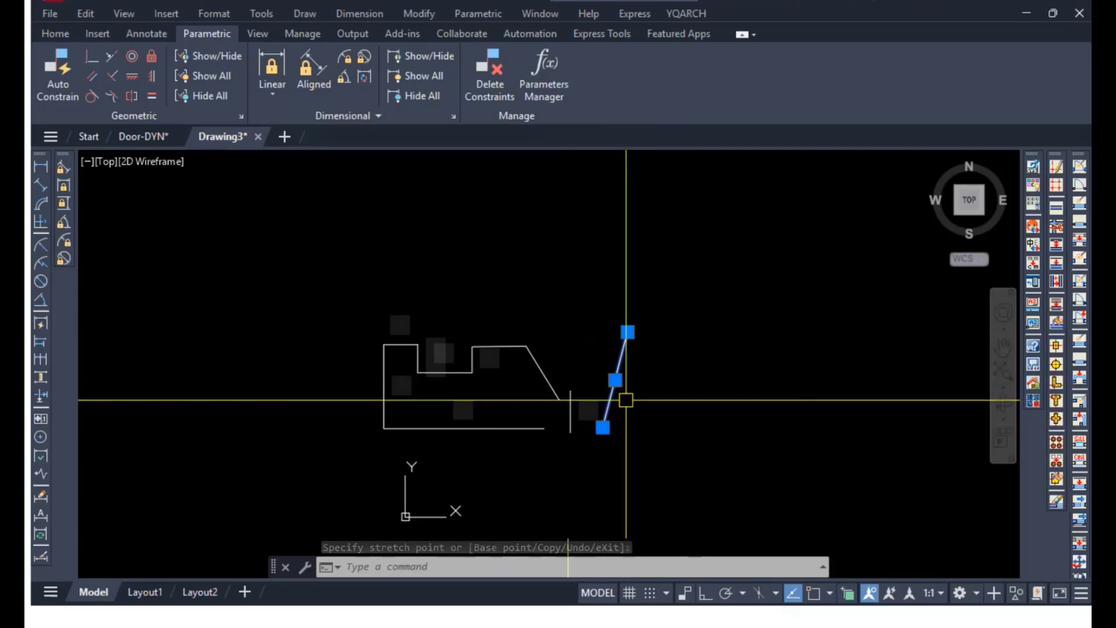
Stretch the vertically constrained line by its upper end, lengthening it upward beside the outline's sloping edge.
left_click(570, 406)
scroll(568, 409, "up", 2)
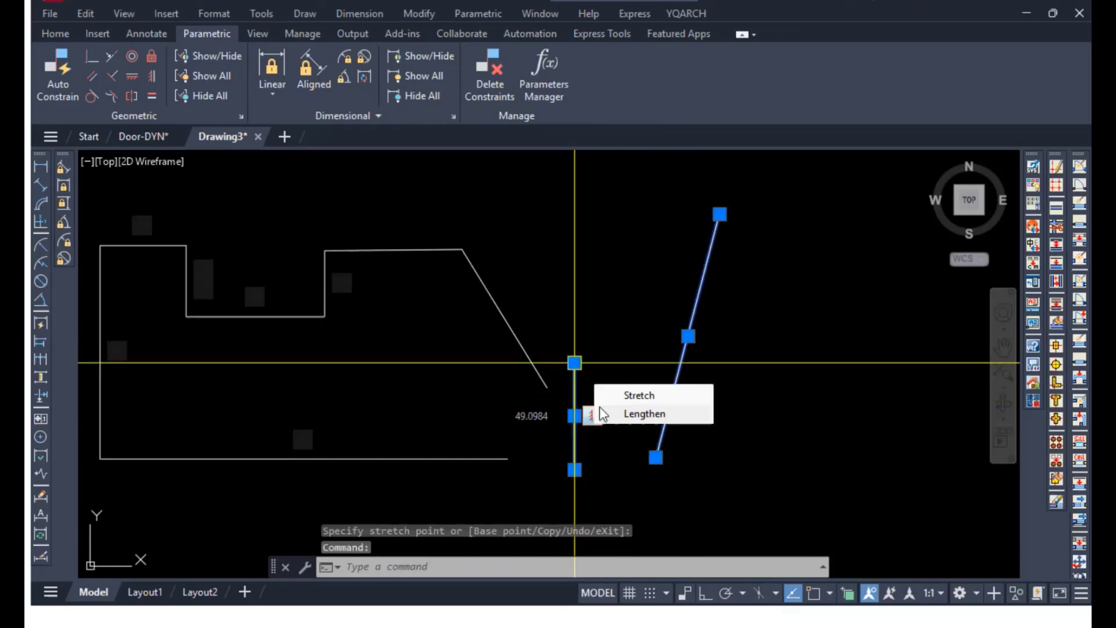
left_click(574, 362)
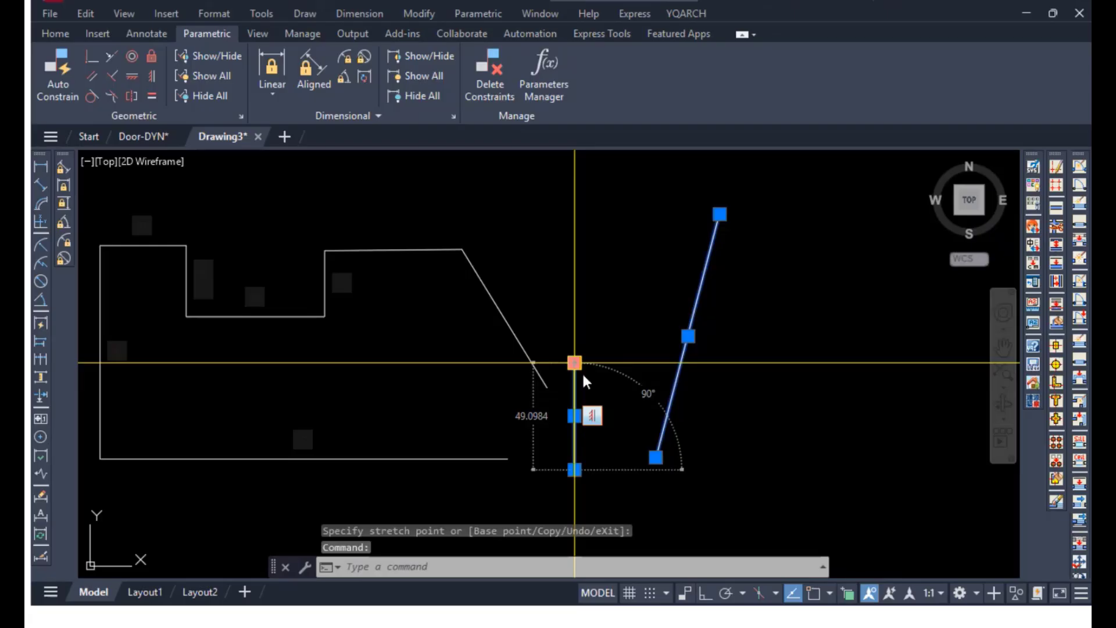
left_click(606, 319)
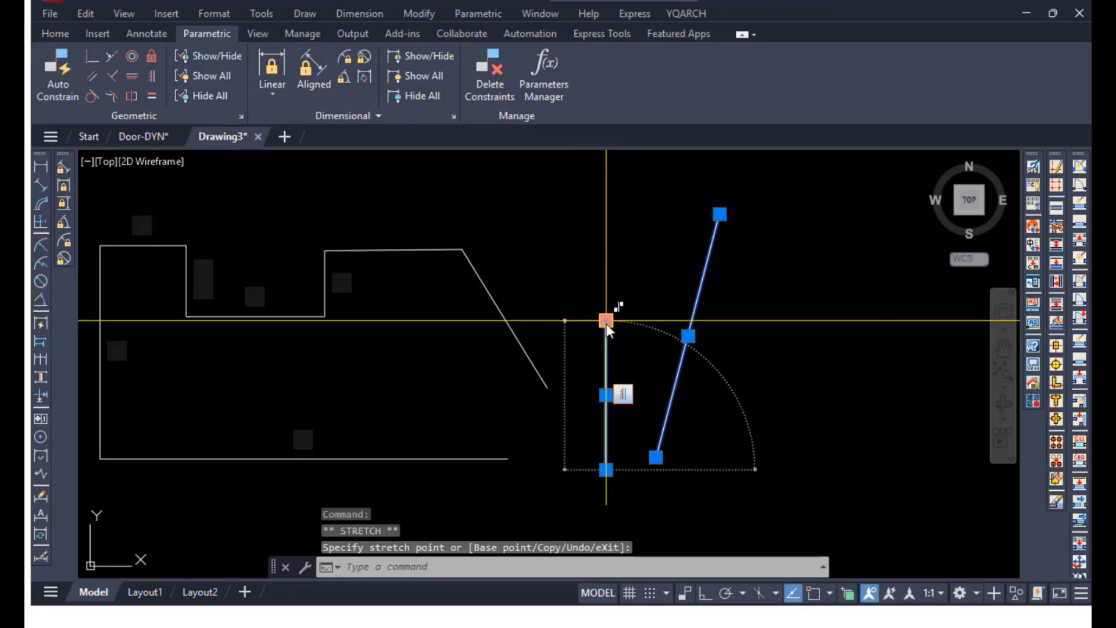
left_click(606, 323)
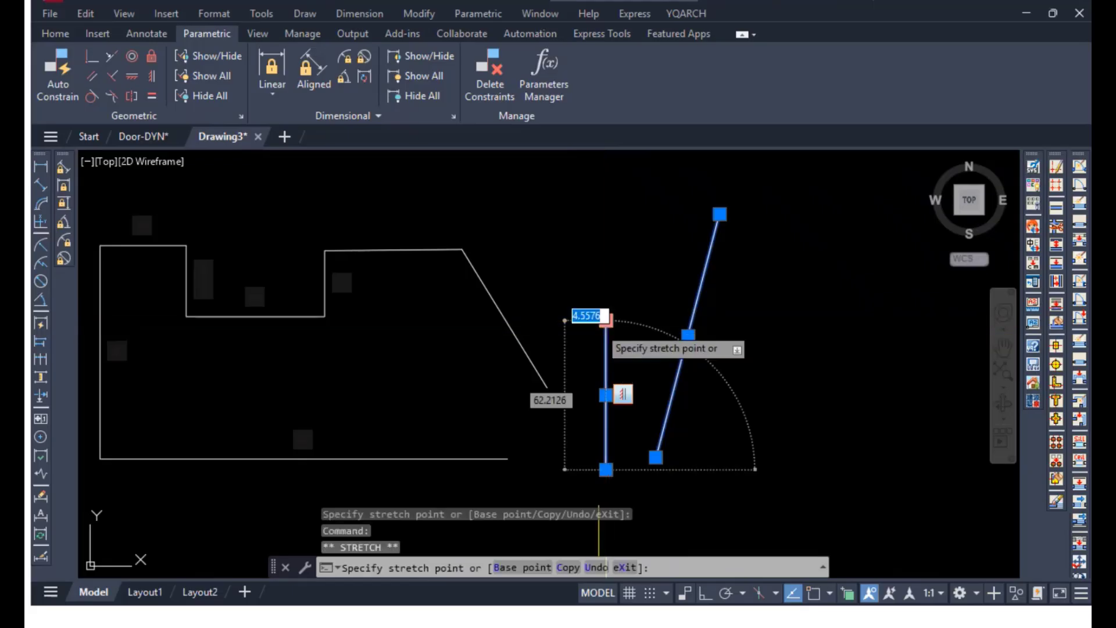
left_click(574, 350)
left_click(574, 349)
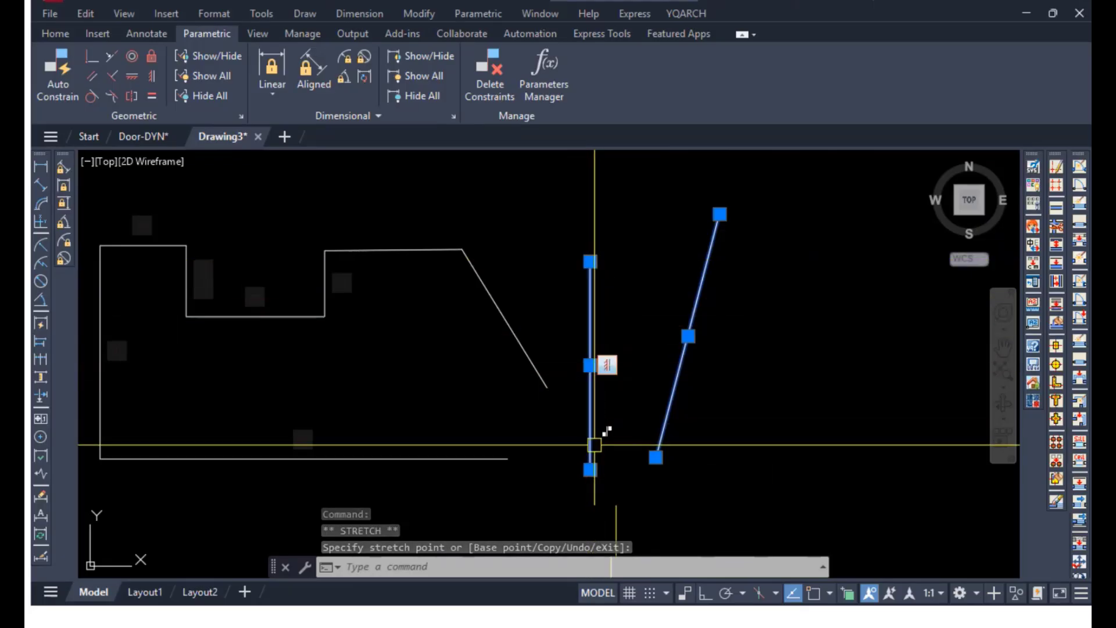
Delete the slanted comparison line to the right of the vertical line.
key("Escape")
key("Escape")
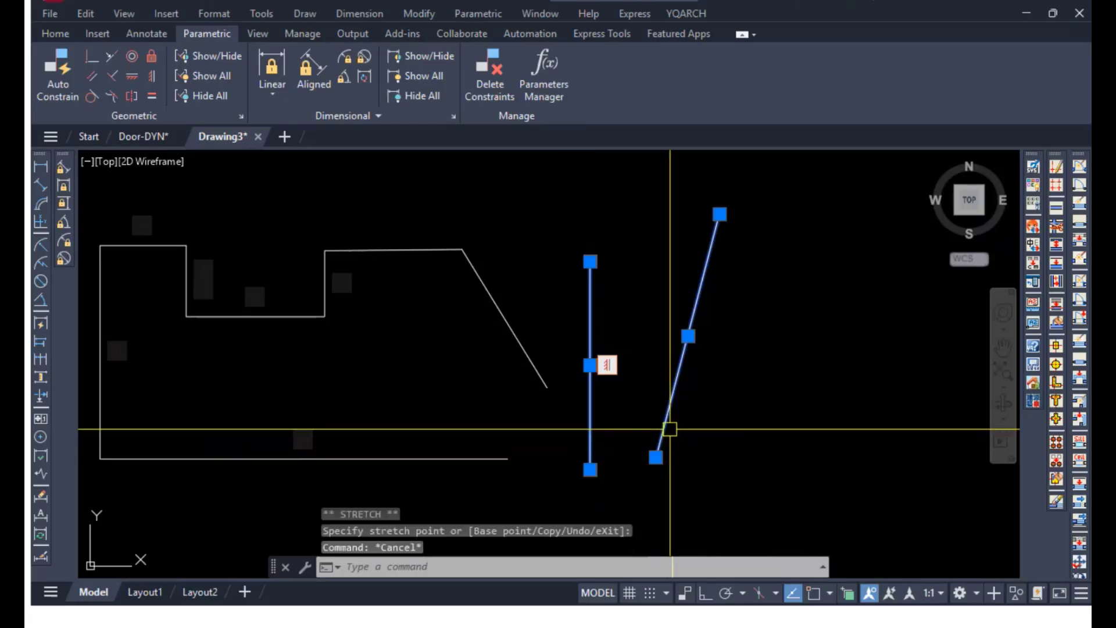
left_click(673, 403)
key("Delete")
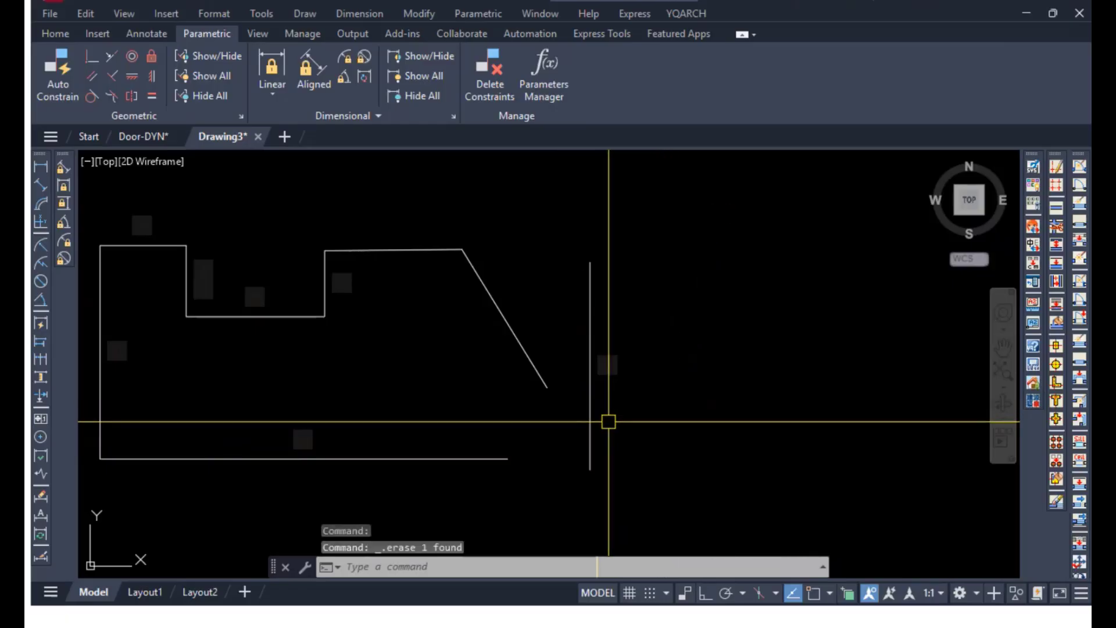
Shift the vertical line left by its lower end, close to the sloping edge and extending below the bottom line.
left_click(590, 413)
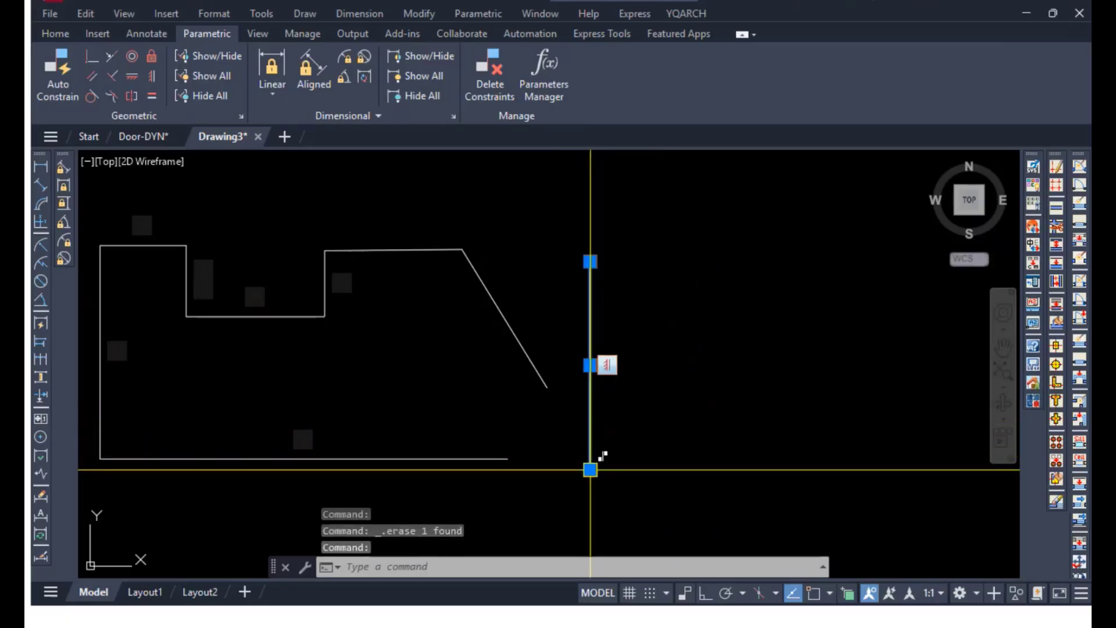
left_click(590, 470)
left_click(559, 478)
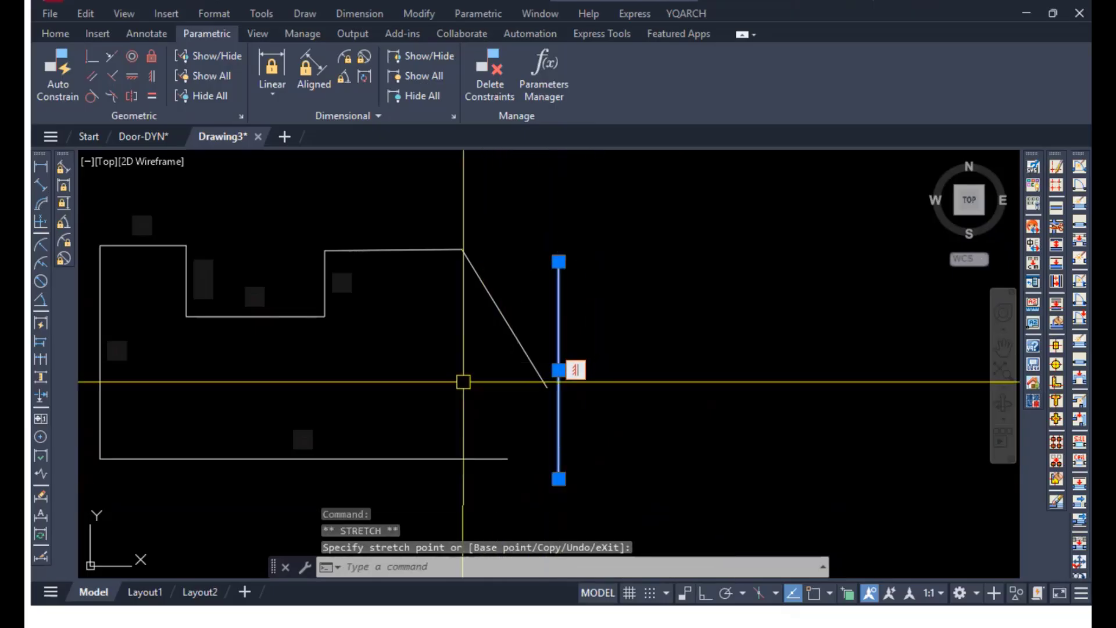
key("Escape")
Fillet the vertical line with the bottom line and with the sloping edge at radius 0 to close the outline.
type("f")
key("Return")
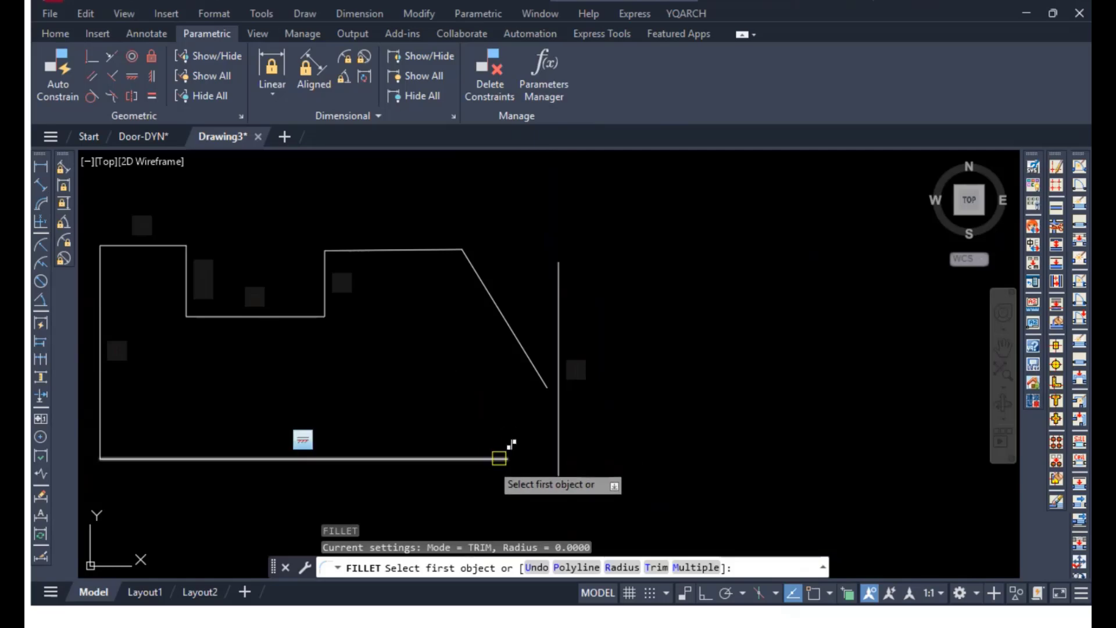
left_click(506, 458)
key("Return")
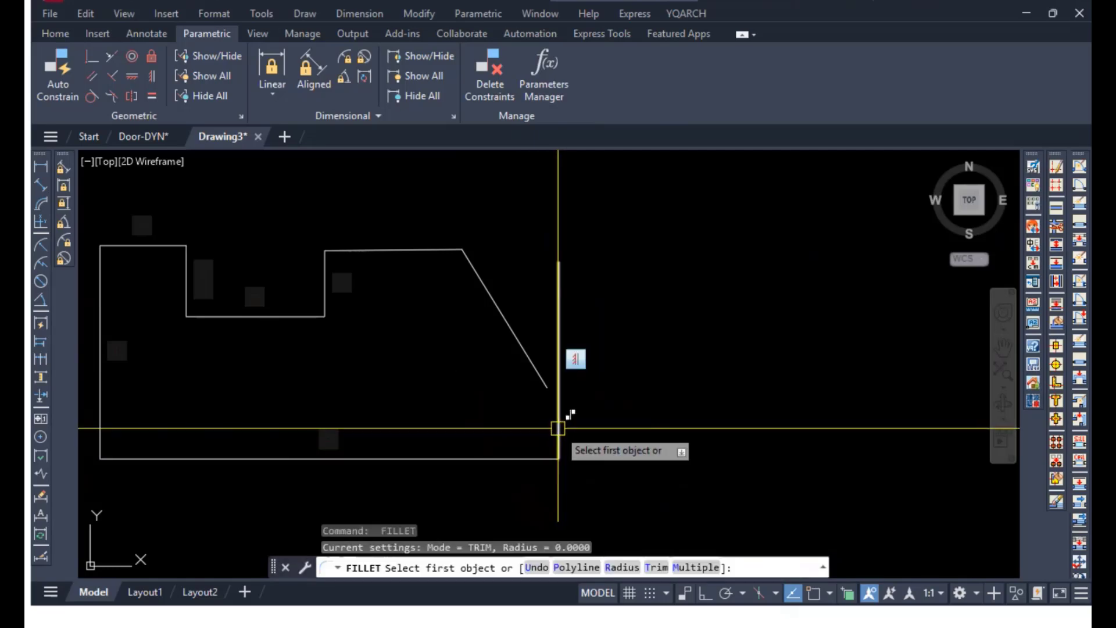
left_click(559, 430)
left_click(543, 396)
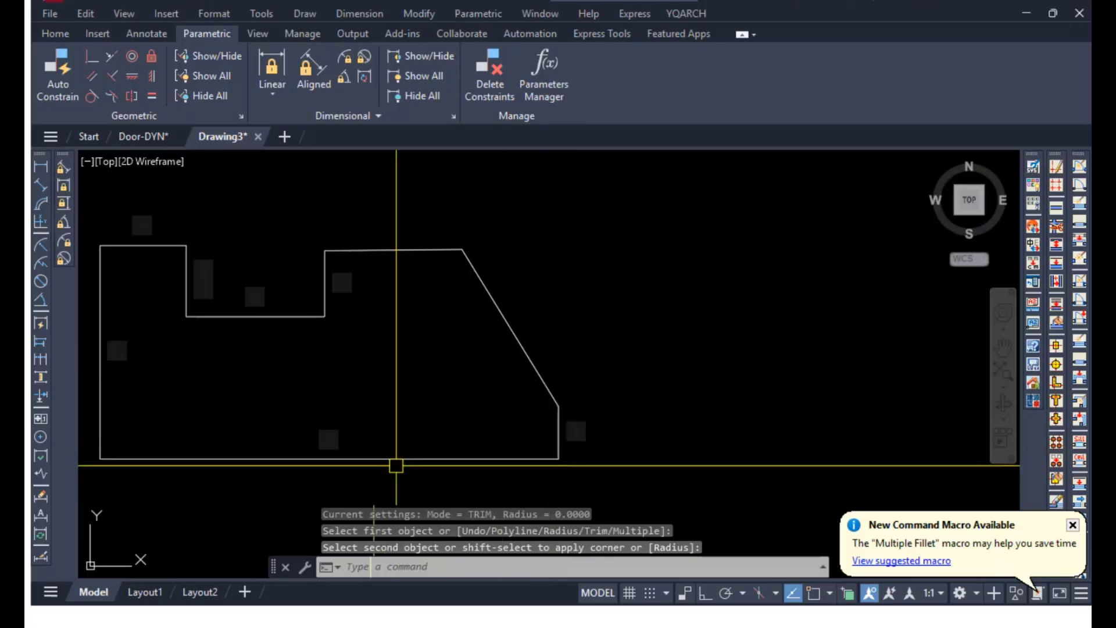
scroll(369, 325, "up", 2)
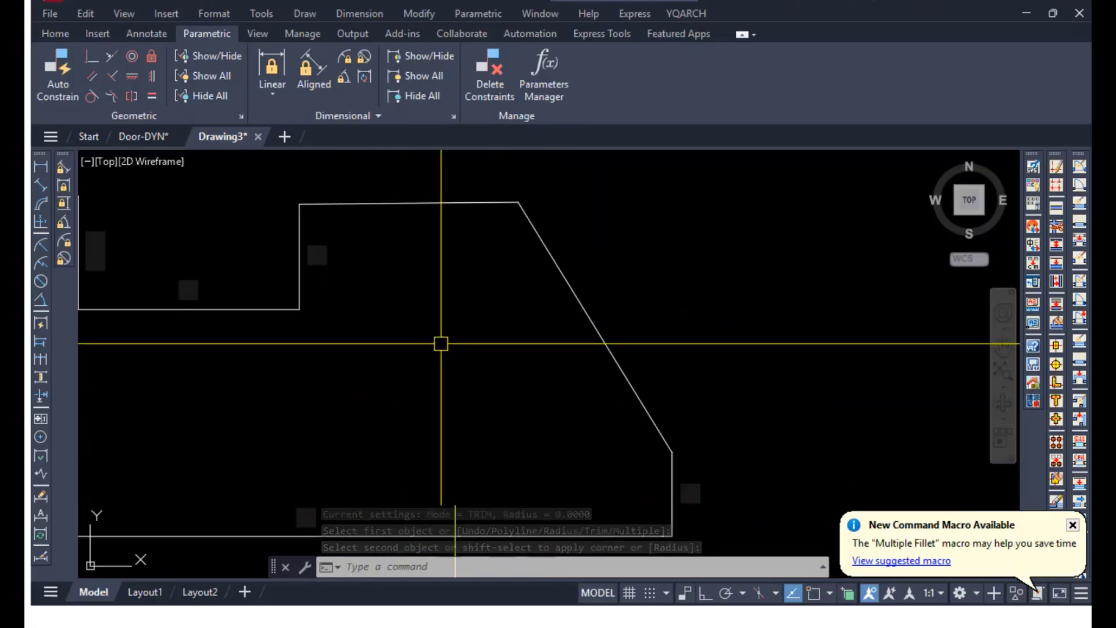
scroll(460, 372, "down", 4)
scroll(570, 430, "up", 4)
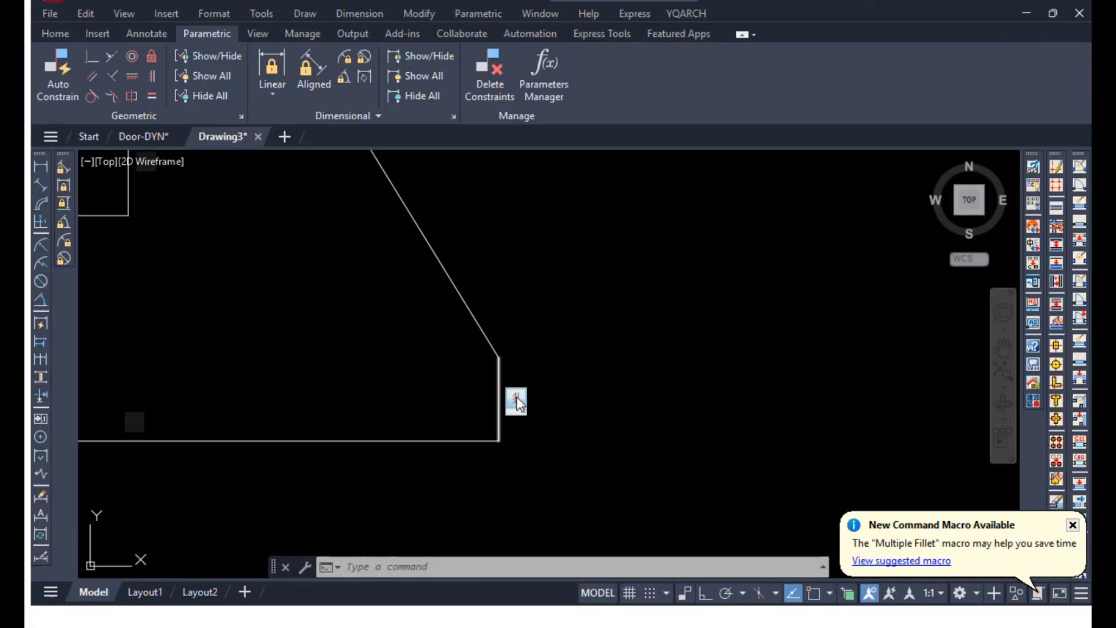
Delete the vertical constraint from the short vertical line at the lower end of the profile's sloping edge.
right_click(517, 401)
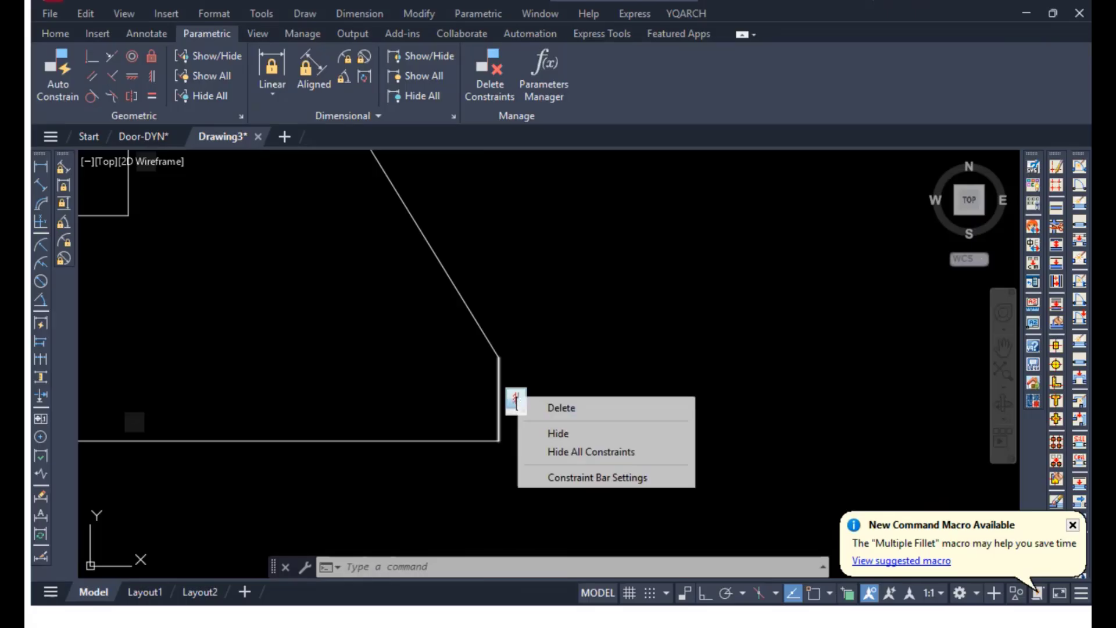
left_click(559, 410)
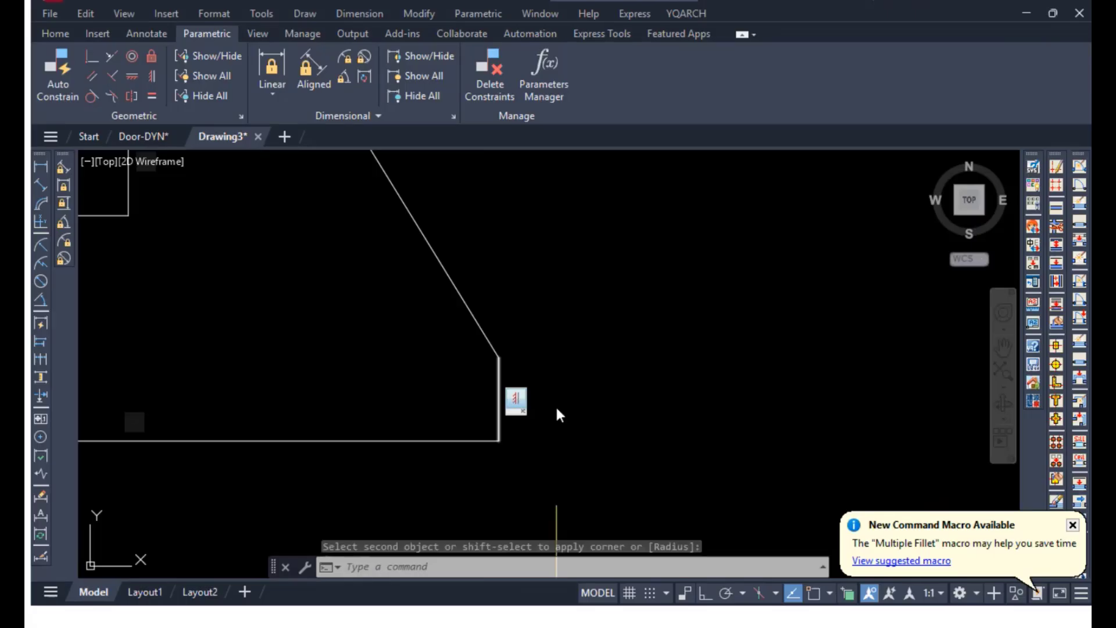
Try stretching the short vertical line's upper end sideways away from the sloping edge, and undo the stretch.
left_click(499, 378)
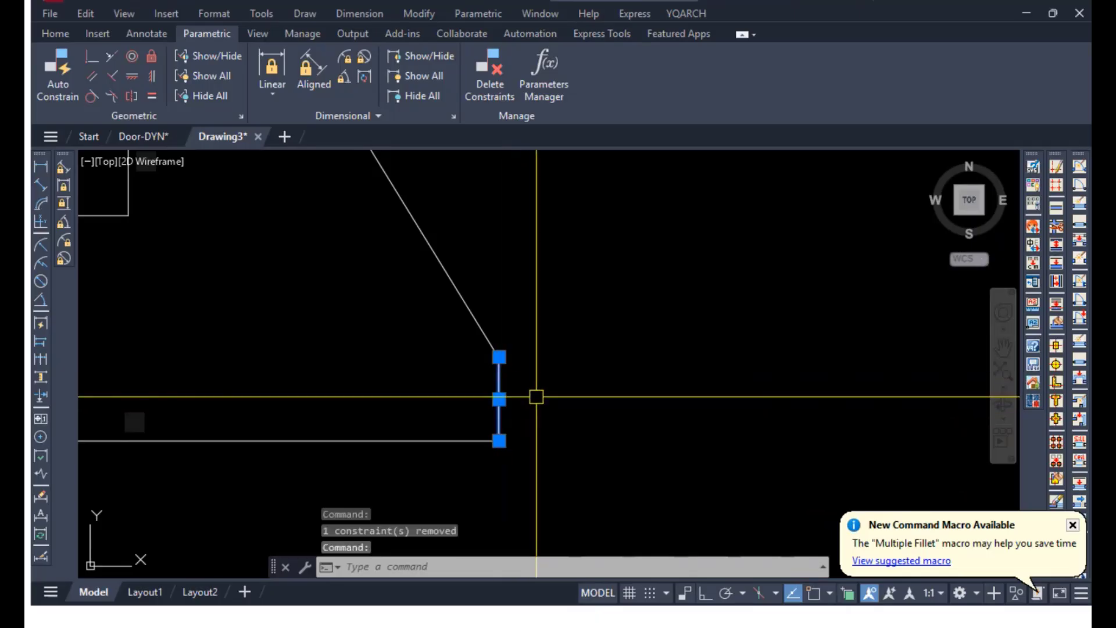
left_click(499, 357)
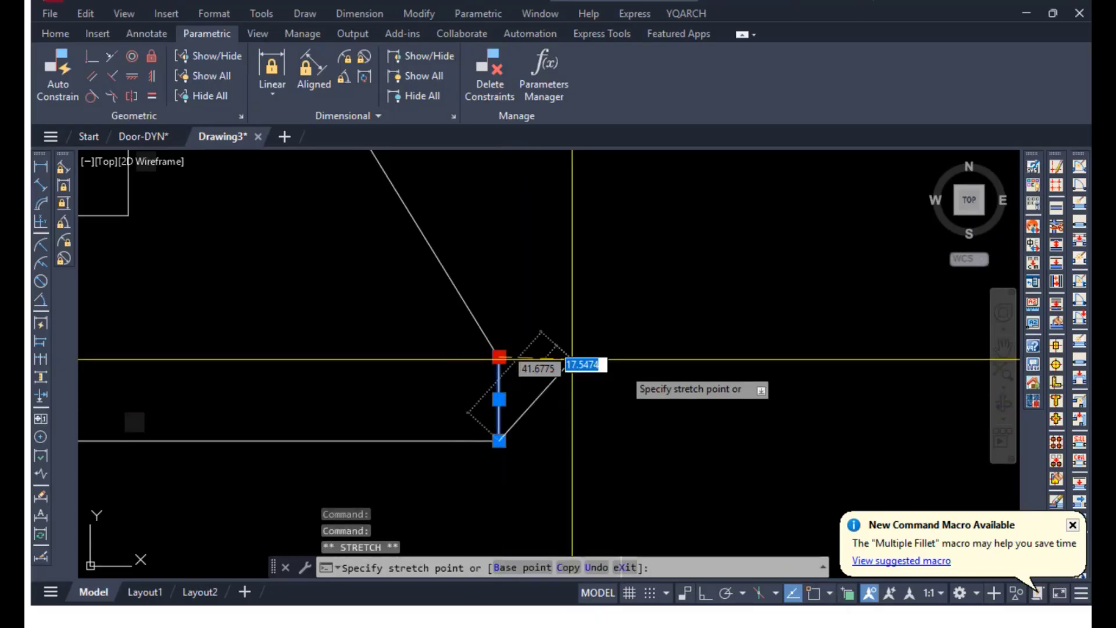
left_click(623, 366)
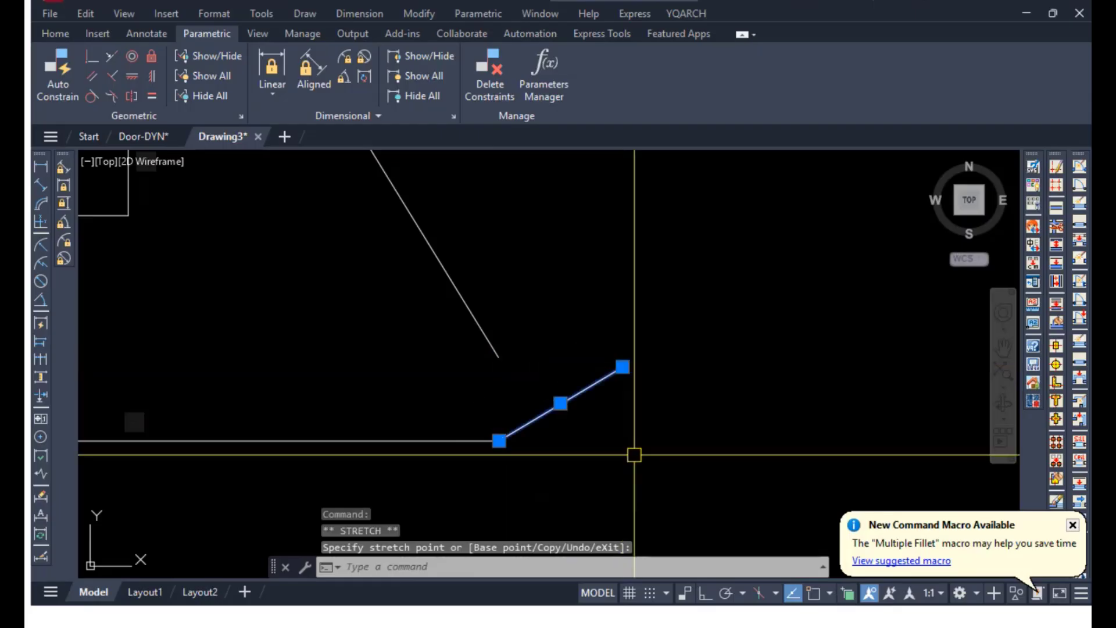
key("ctrl+z")
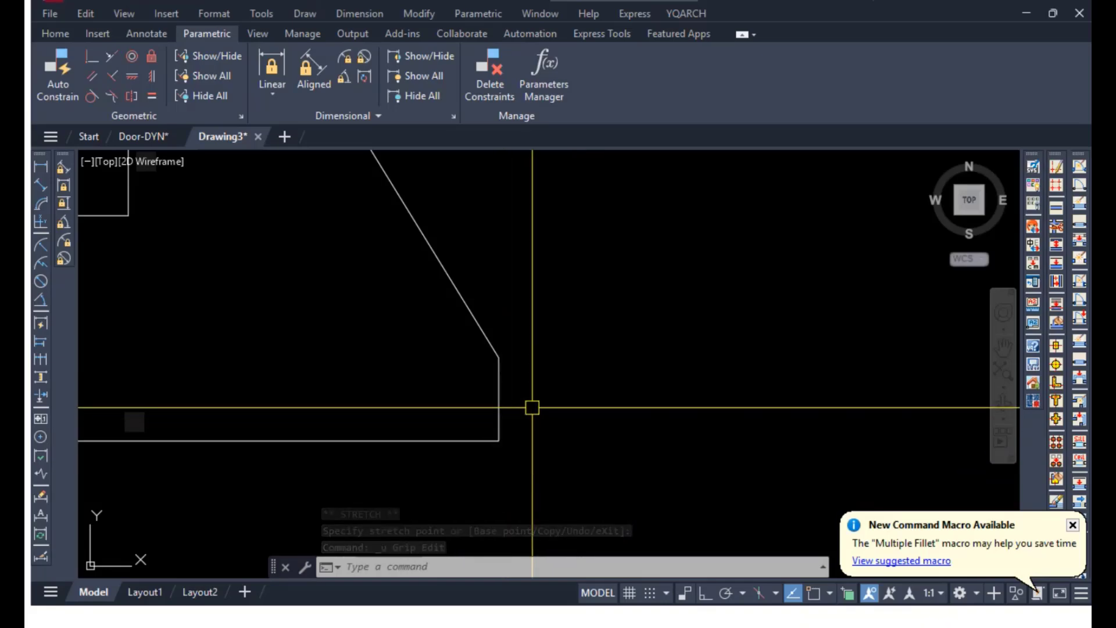
Draw a circle with a radius of about 17.6 in the empty area beside the profile's sloping edge.
scroll(233, 303, "down", 3)
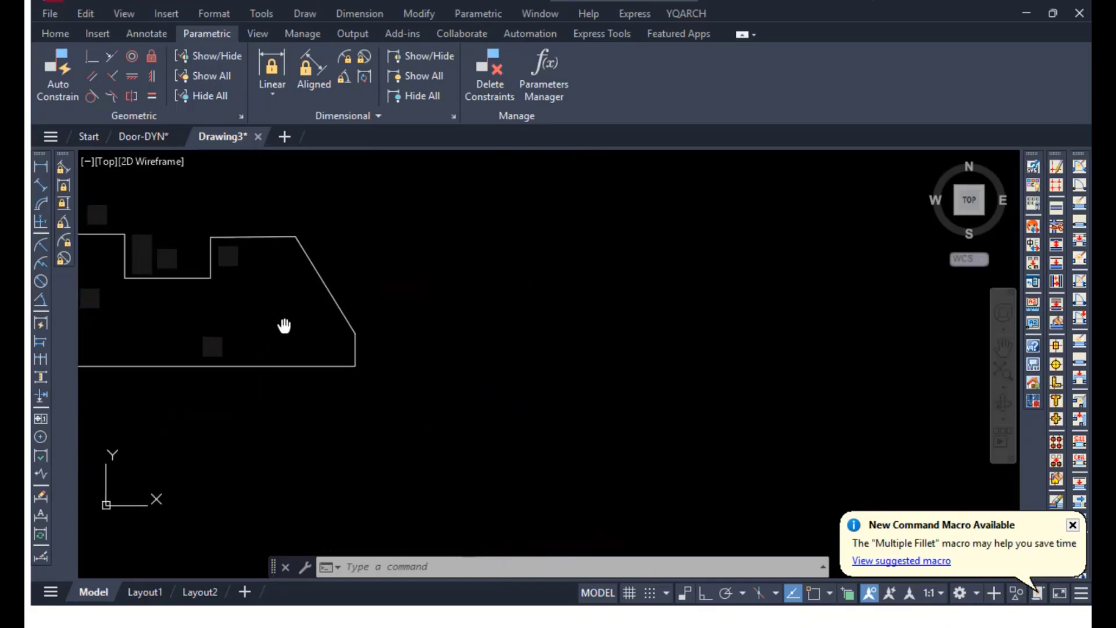
middle_click_drag(284, 325, 634, 329)
scroll(530, 334, "up", 2)
middle_click_drag(525, 334, 449, 367)
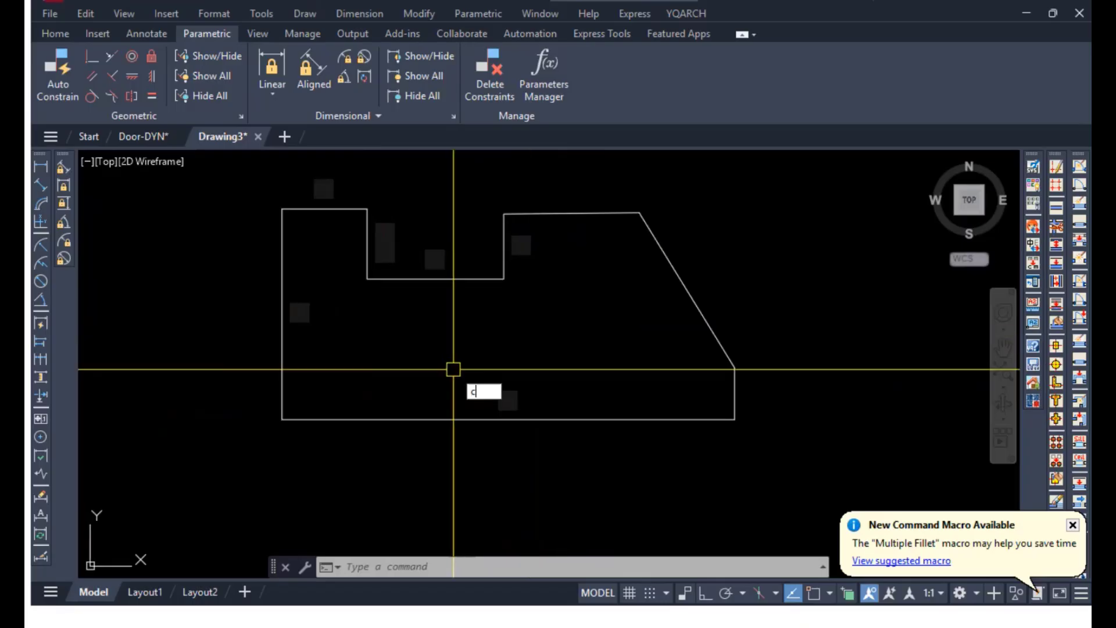
key("Return")
middle_click_drag(644, 326, 435, 373)
left_click(570, 271)
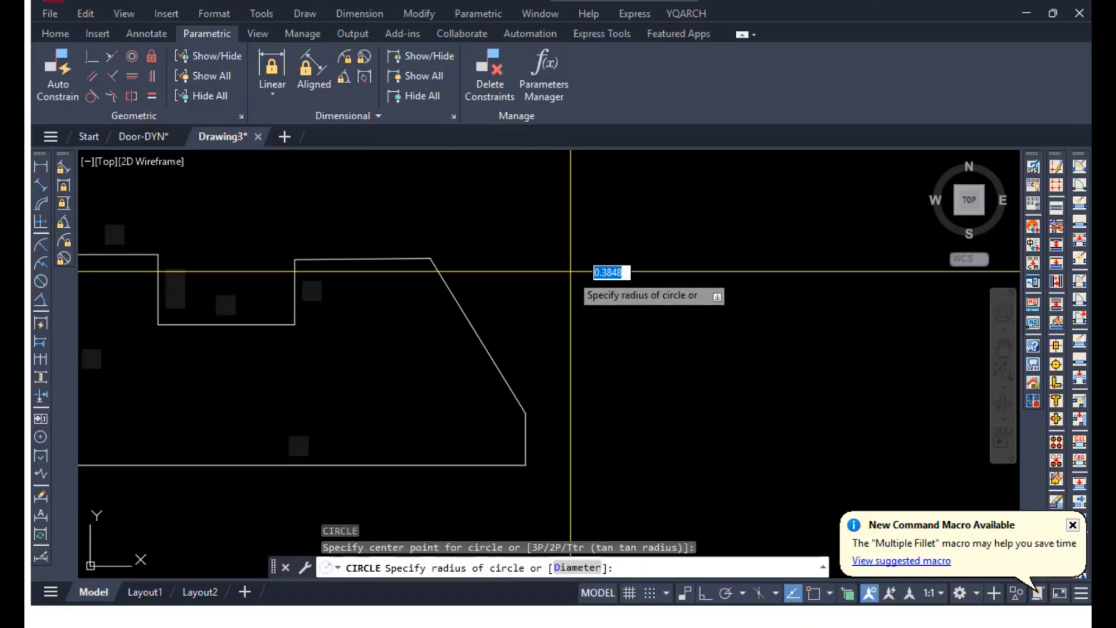
left_click(586, 305)
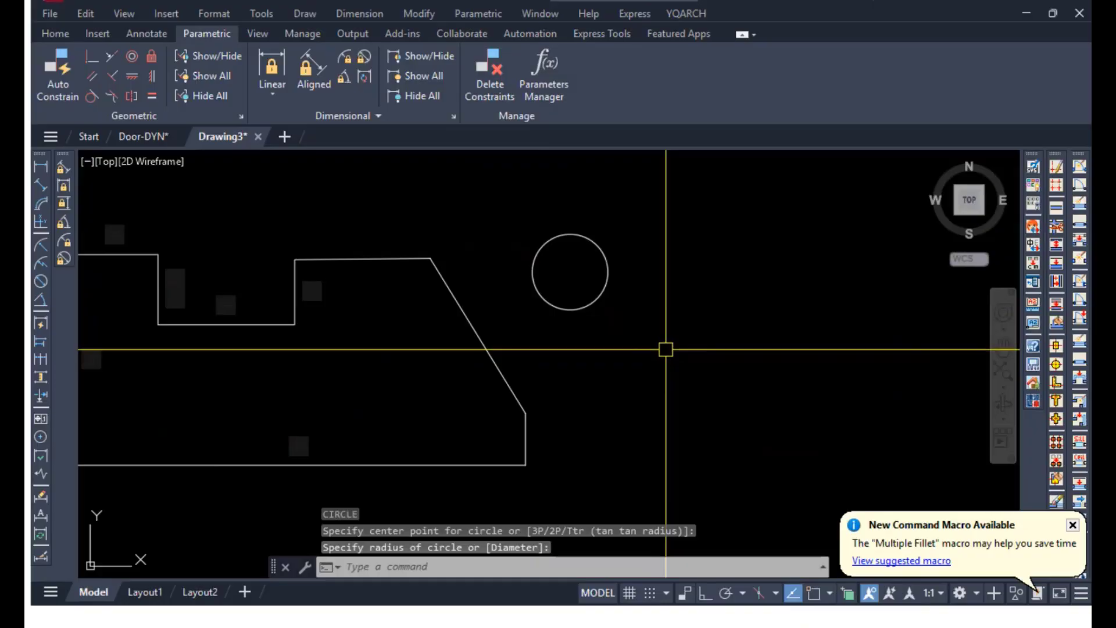
Draw a second circle beside the first and shrink it by its lower quadrant to about half the first circle's diameter.
key("Return")
left_click(688, 300)
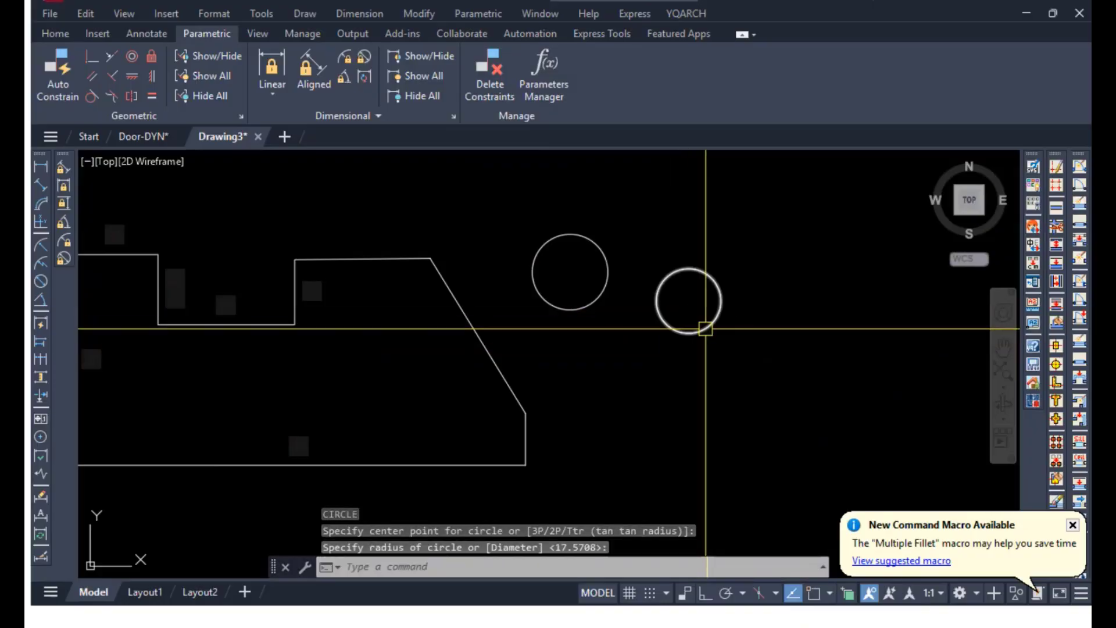
left_click(705, 328)
left_click(705, 328)
left_click(688, 332)
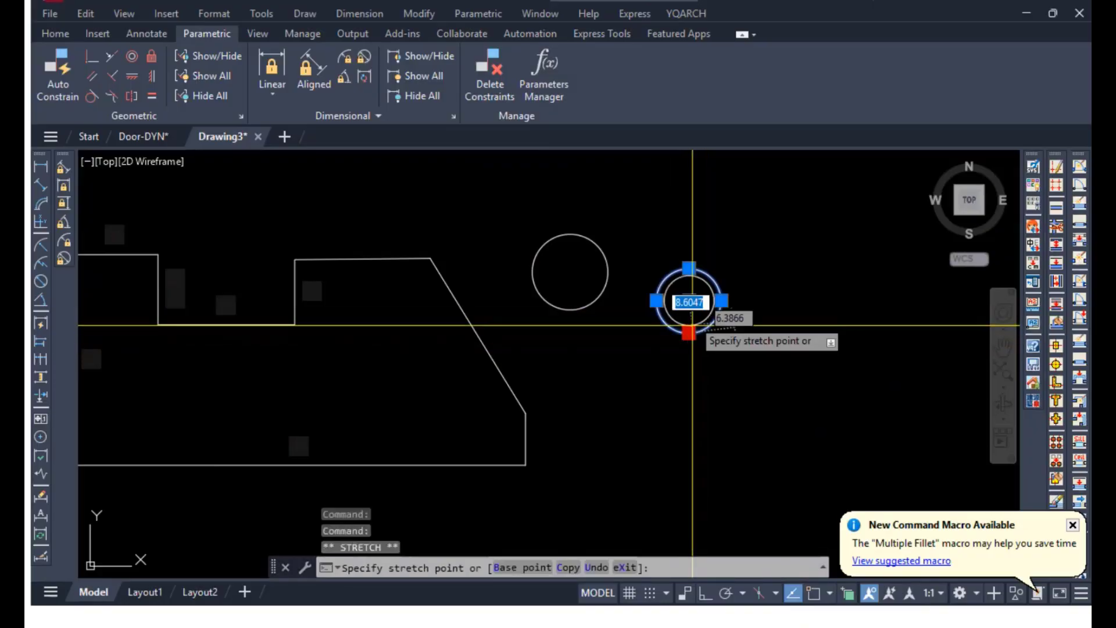
left_click(689, 317)
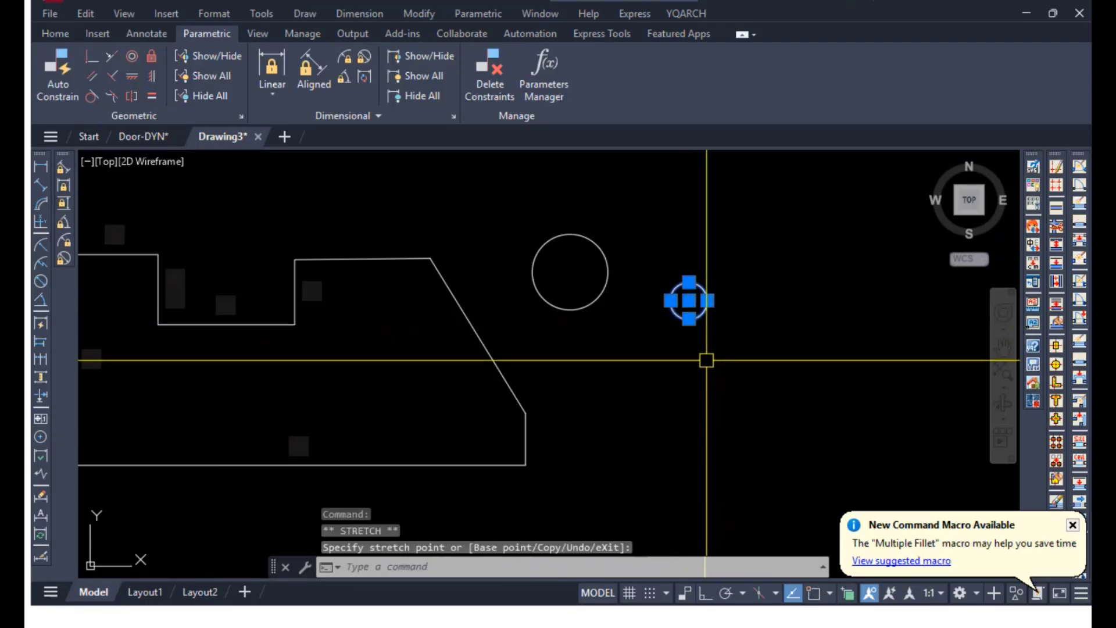
key("Escape")
key("Escape")
key("Escape")
Try an Equal constraint with the large circle as first object and the small circle as second, and undo it.
scroll(710, 320, "up", 4)
middle_click_drag(707, 333, 688, 435)
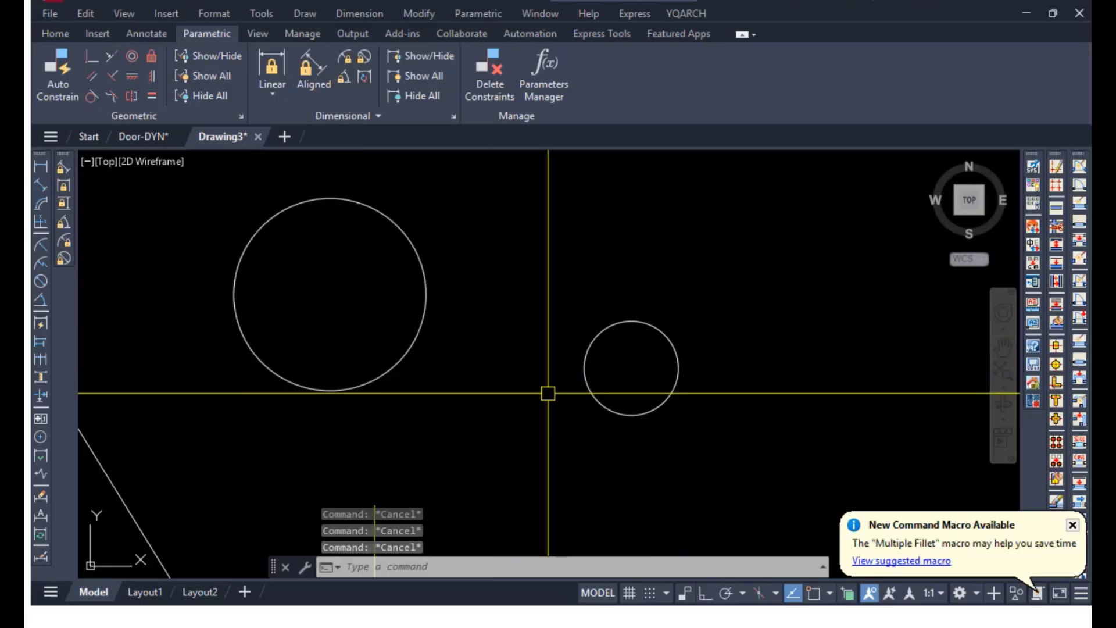
left_click(152, 95)
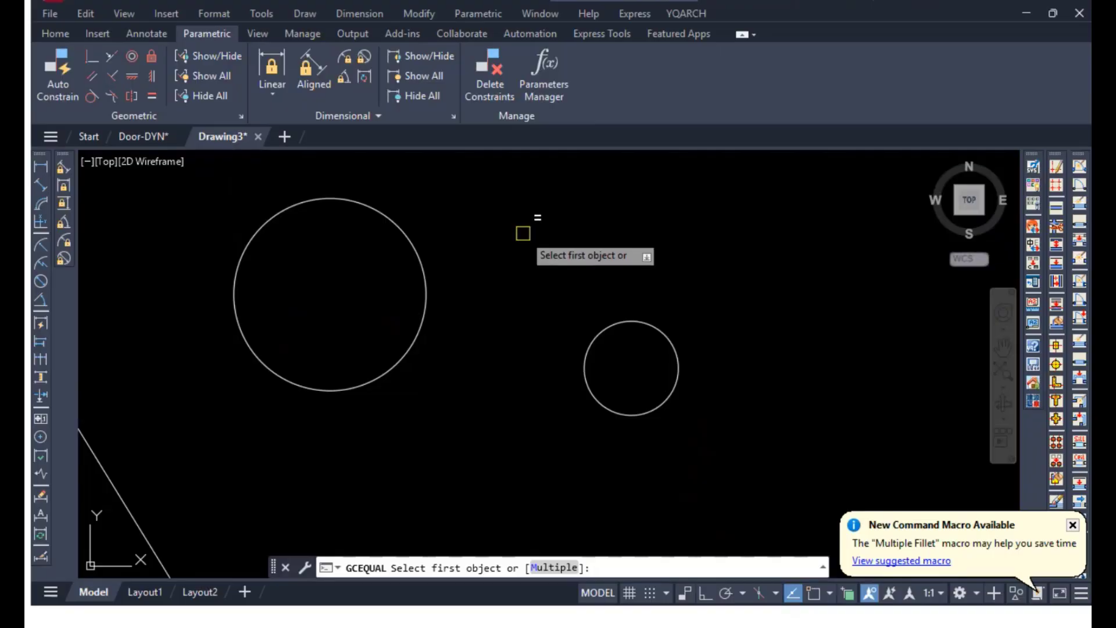
left_click(418, 241)
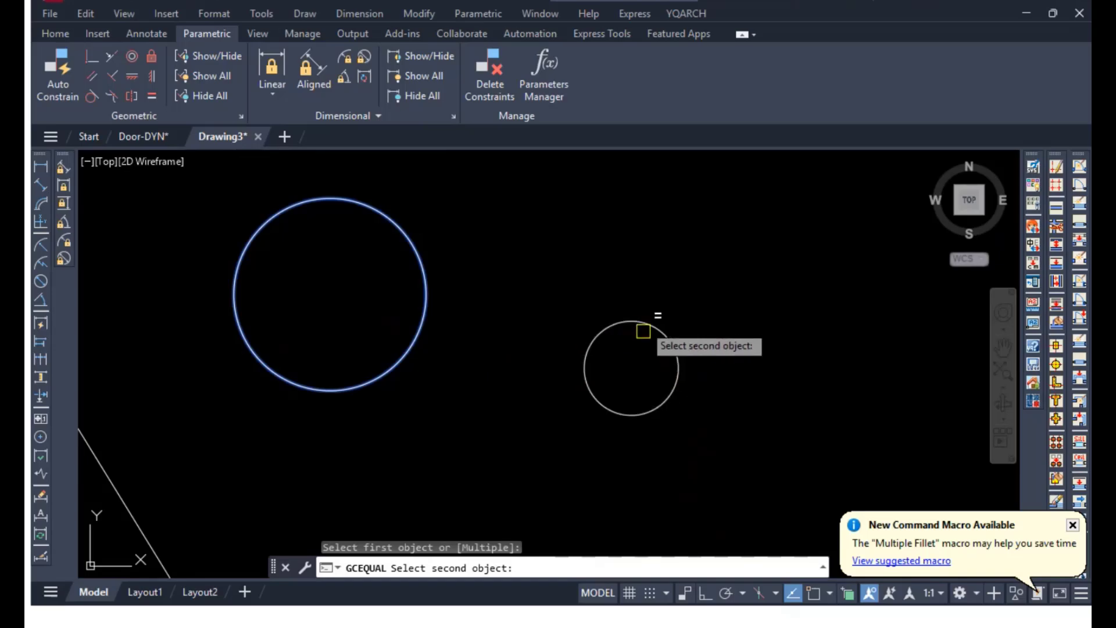
left_click(643, 321)
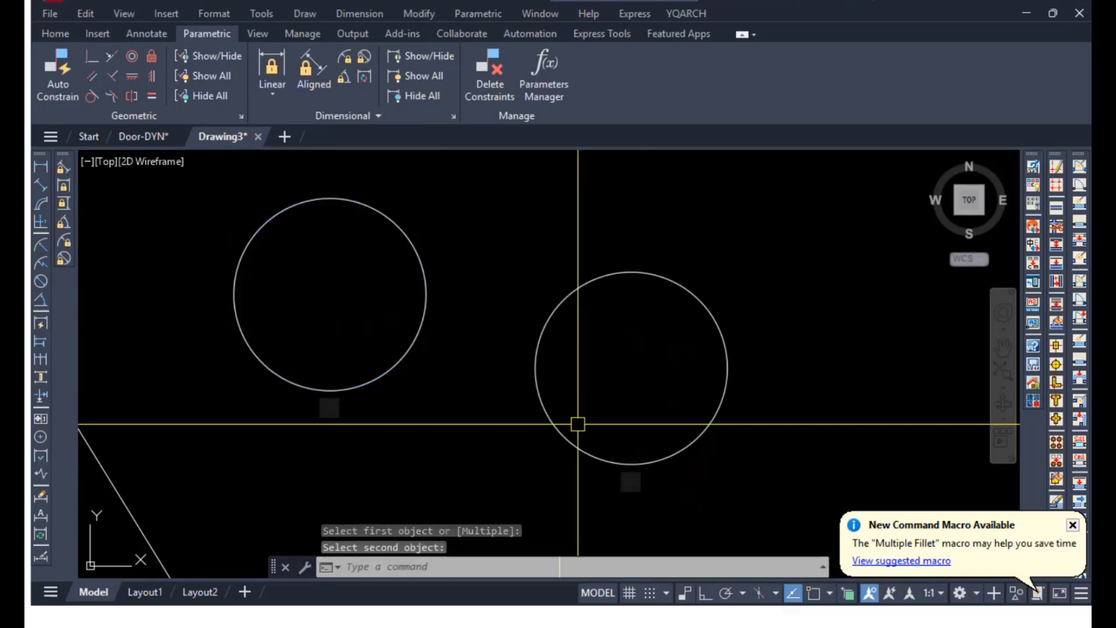
key("ctrl+z")
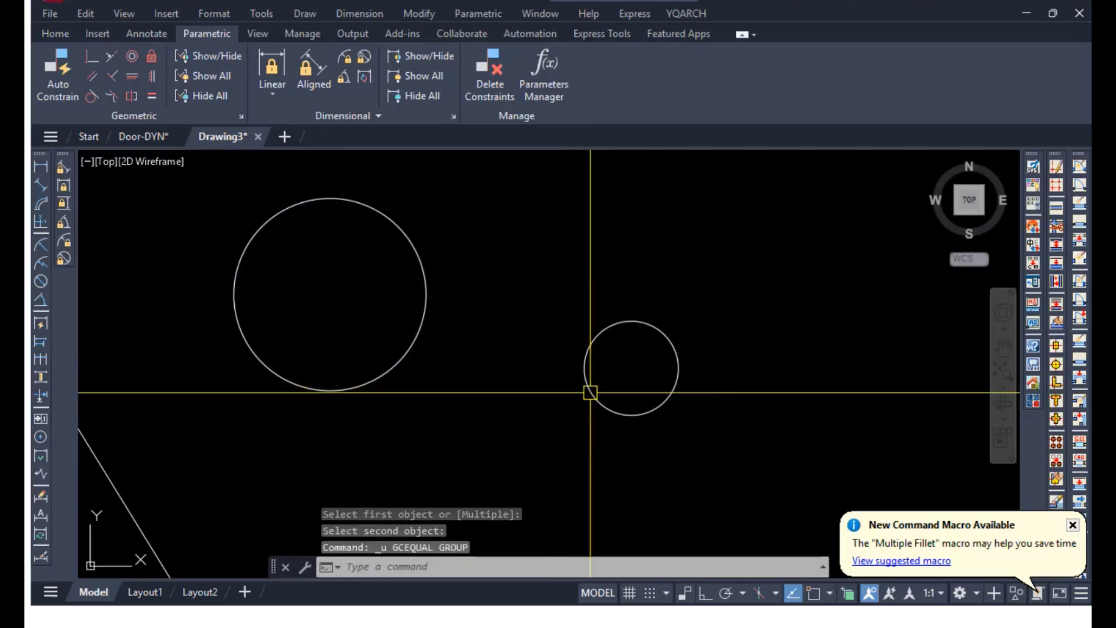
Apply an Equal constraint with the small circle as first object and the large circle as second.
left_click(153, 94)
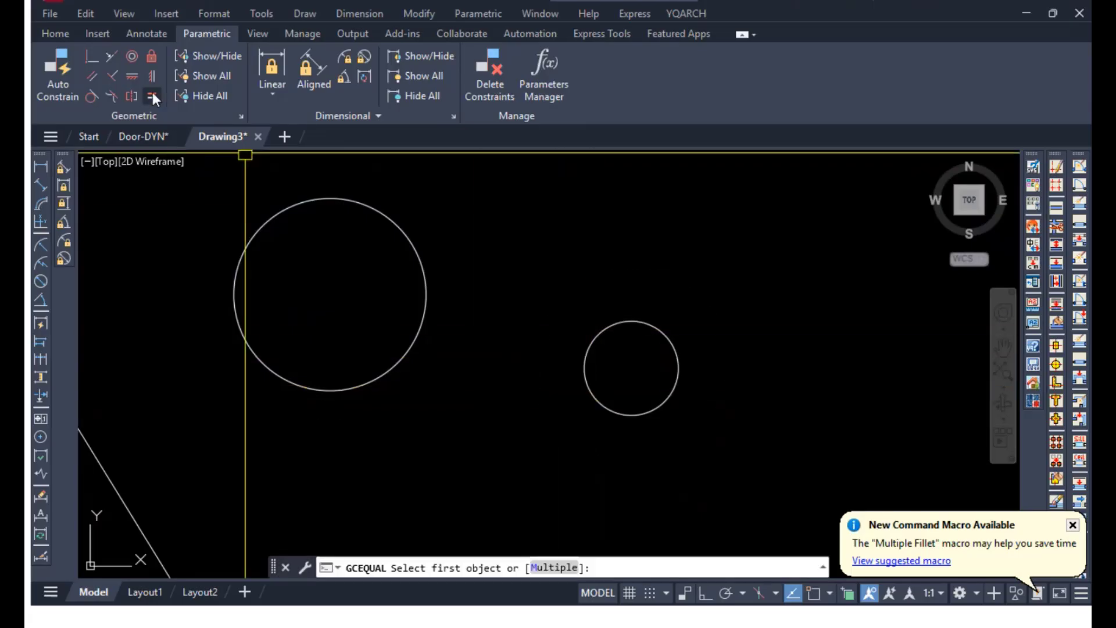
left_click(648, 323)
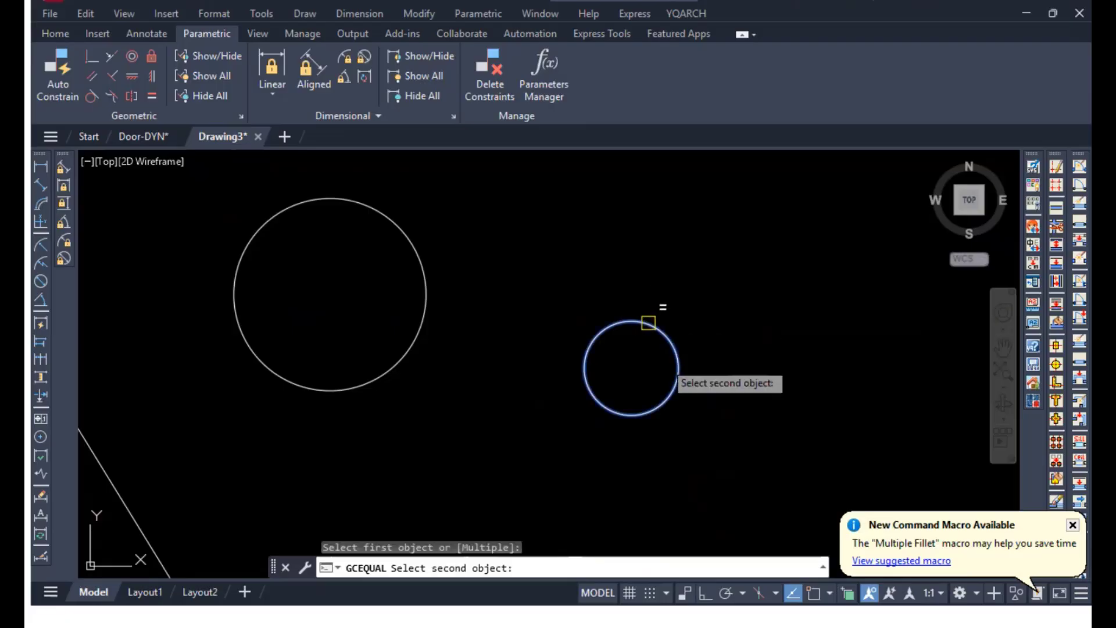
left_click(427, 291)
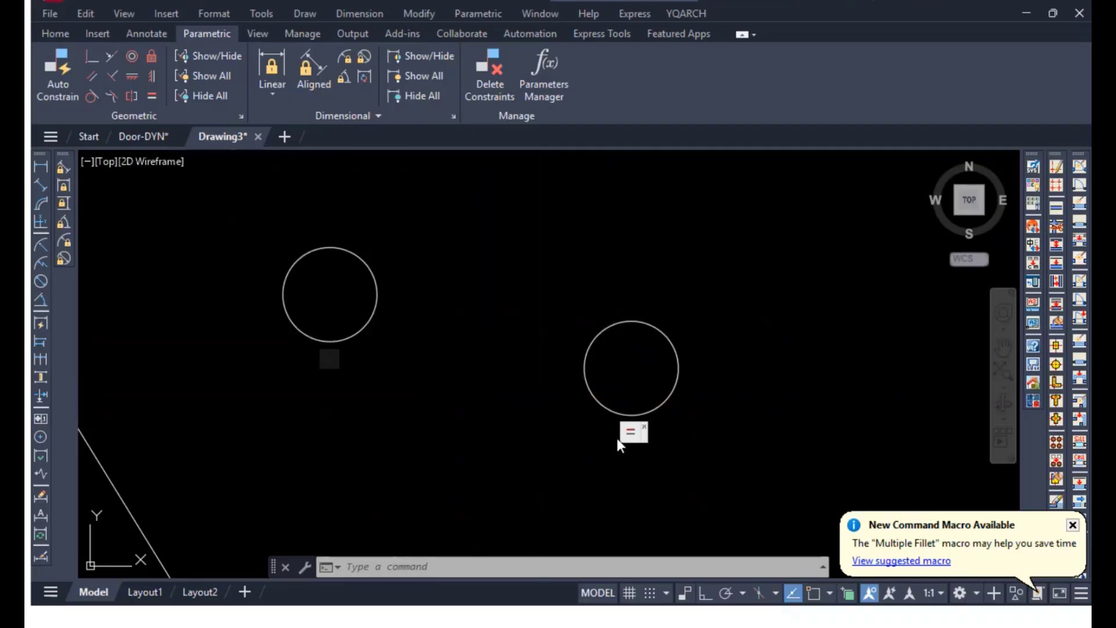
Try deleting the Equal constraint between the two circles.
right_click(631, 433)
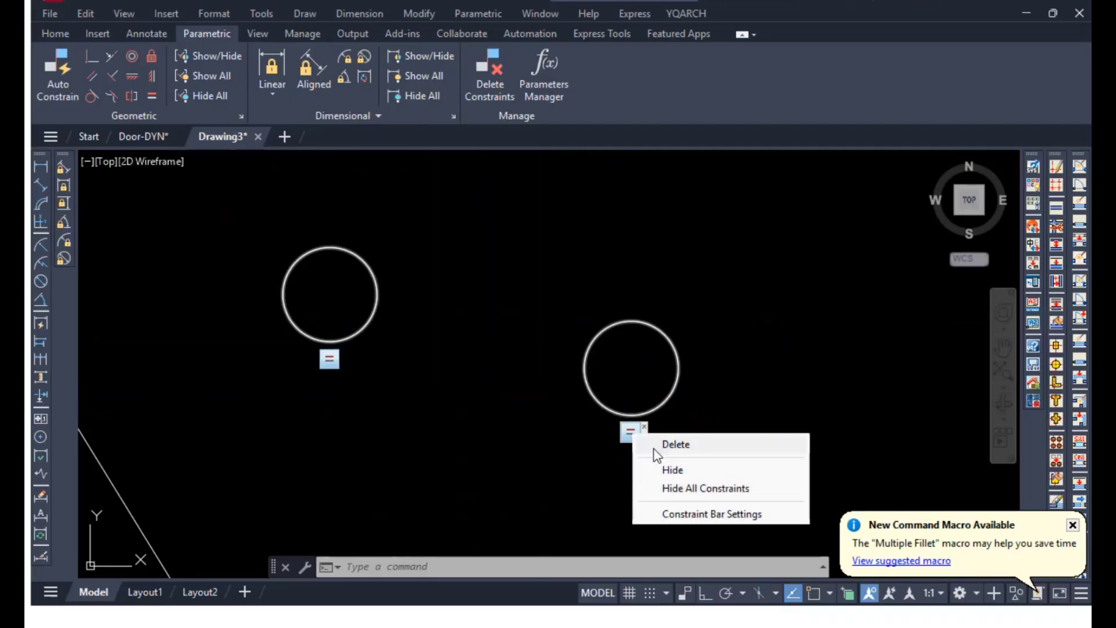
left_click(652, 447)
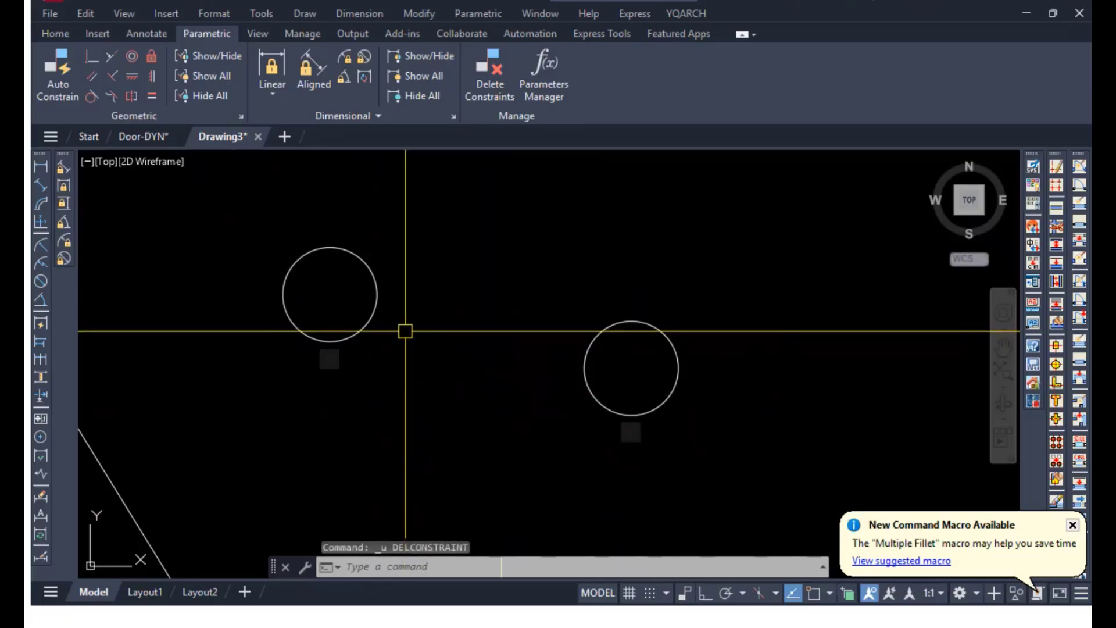
Move the circle nearer the sloping edge by its centre into the profile, below the left end of the notch.
scroll(473, 403, "down", 4)
middle_click_drag(458, 418, 602, 308)
left_click(581, 252)
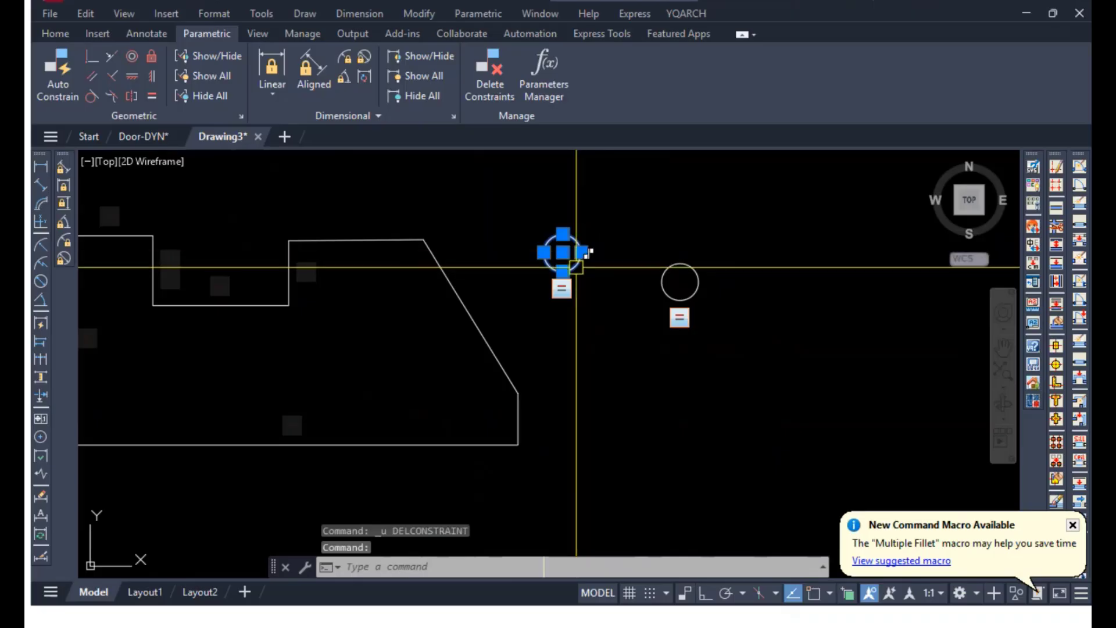
left_click(563, 252)
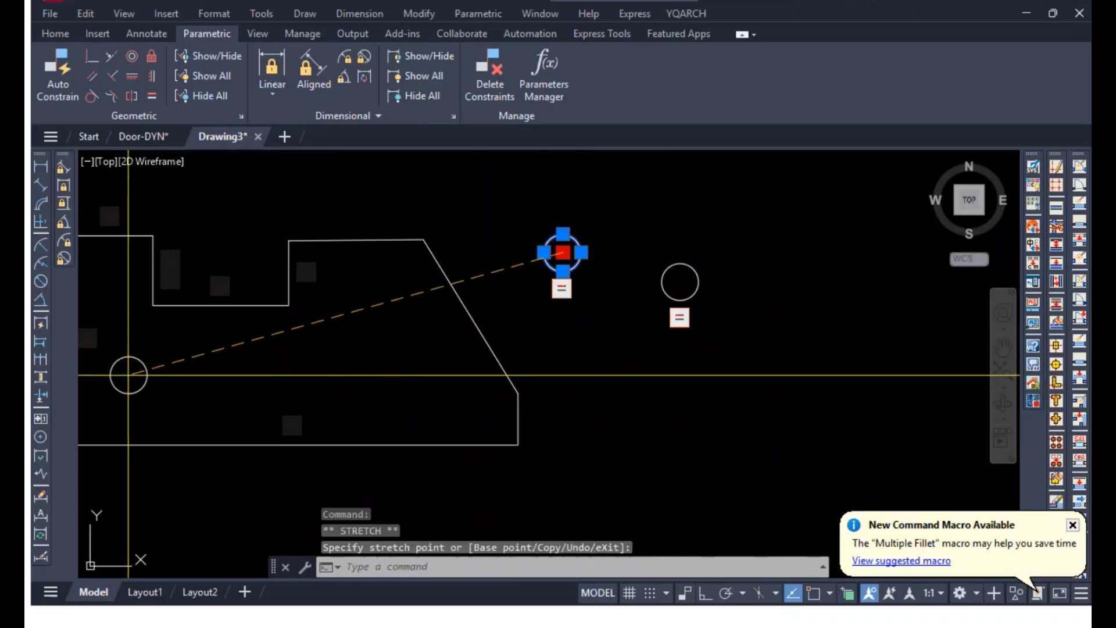
left_click(128, 375)
Move the remaining outside circle by its centre into the profile, below the notch's right side and roughly level with the other circle.
left_click(689, 291)
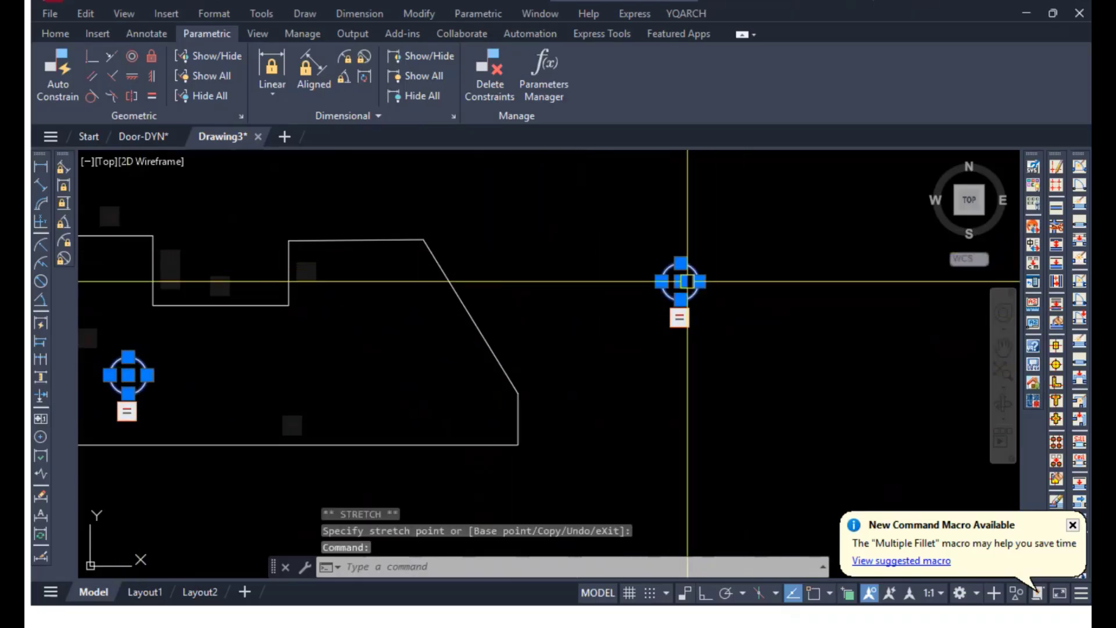
left_click(686, 281)
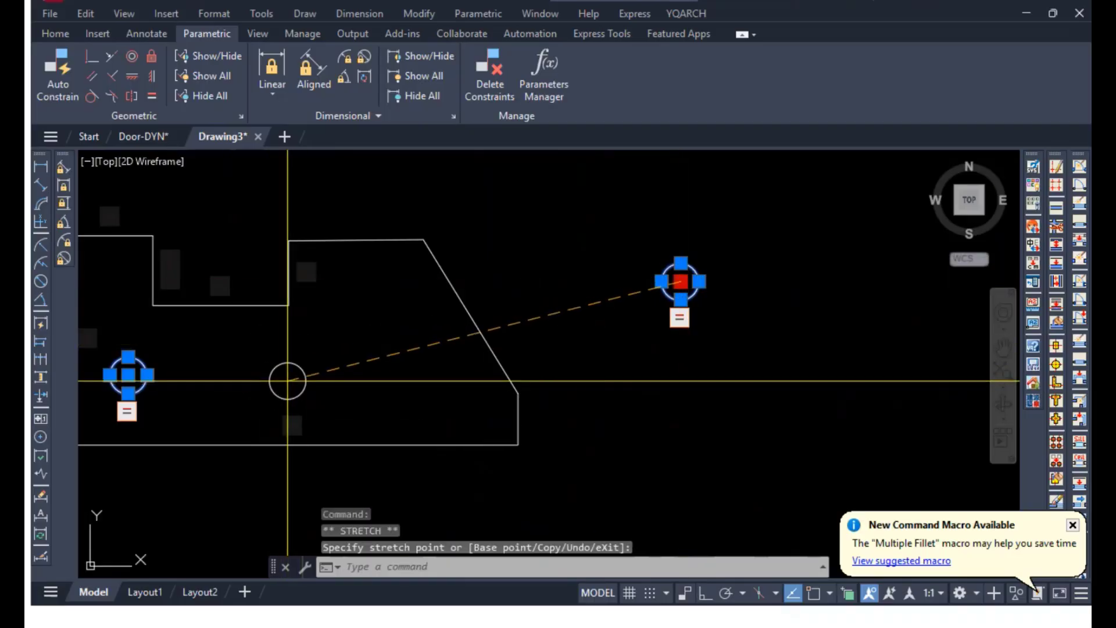
left_click(302, 381)
key("Escape")
key("Escape")
key("Escape")
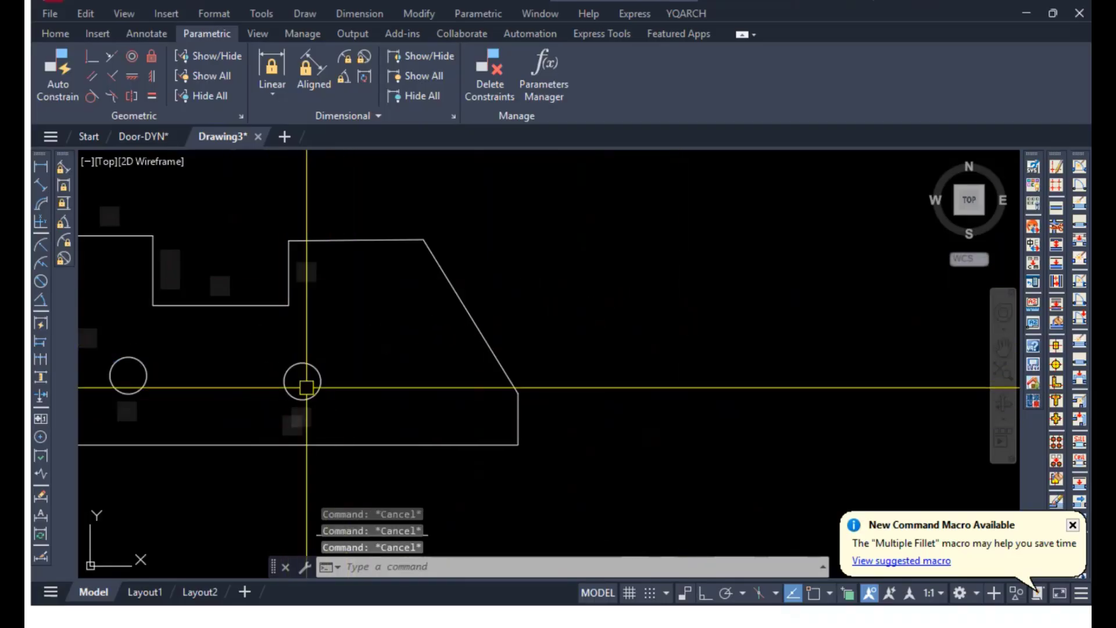
Hide all geometric constraint markers on the profile and its two circles.
scroll(299, 381, "up", 4)
middle_click_drag(390, 396, 754, 343)
scroll(704, 355, "down", 4)
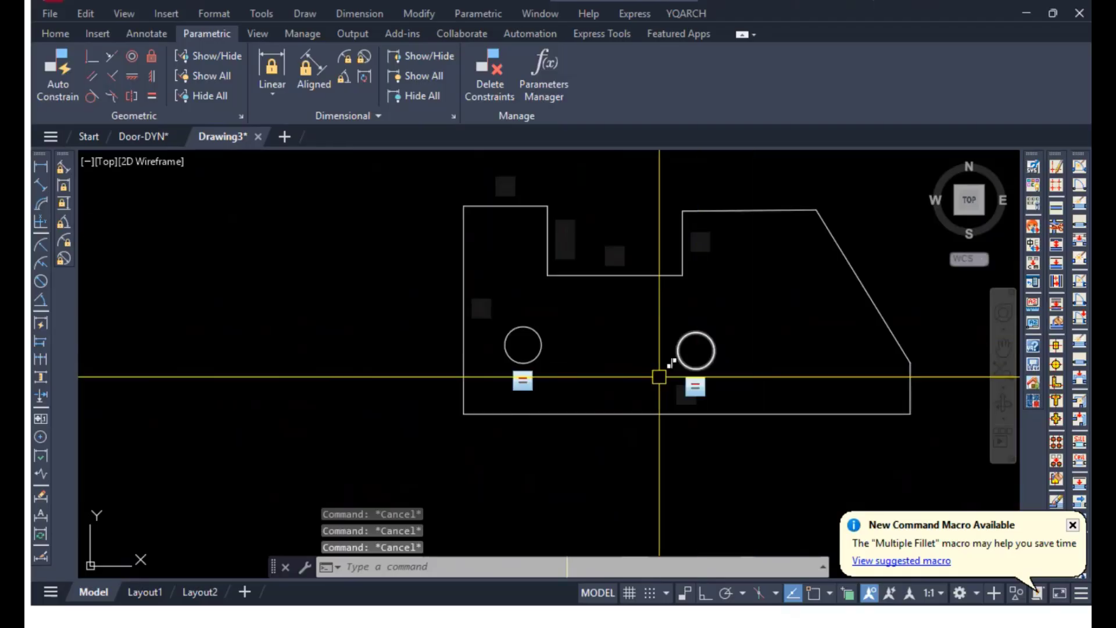
scroll(526, 378, "up", 2)
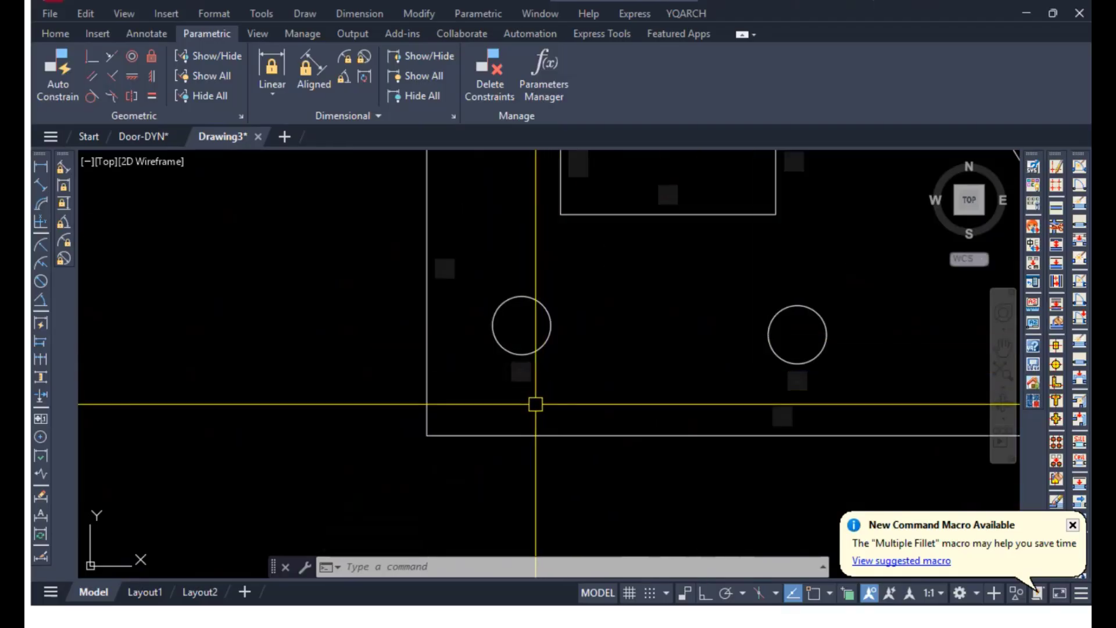
scroll(523, 372, "up", 2)
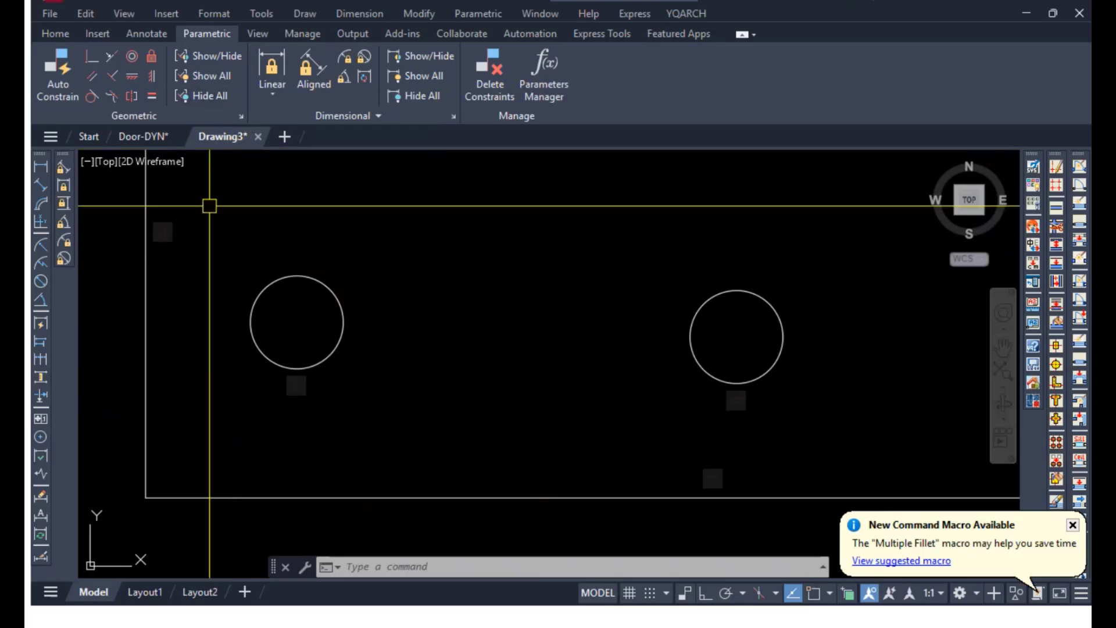
scroll(281, 306, "down", 4)
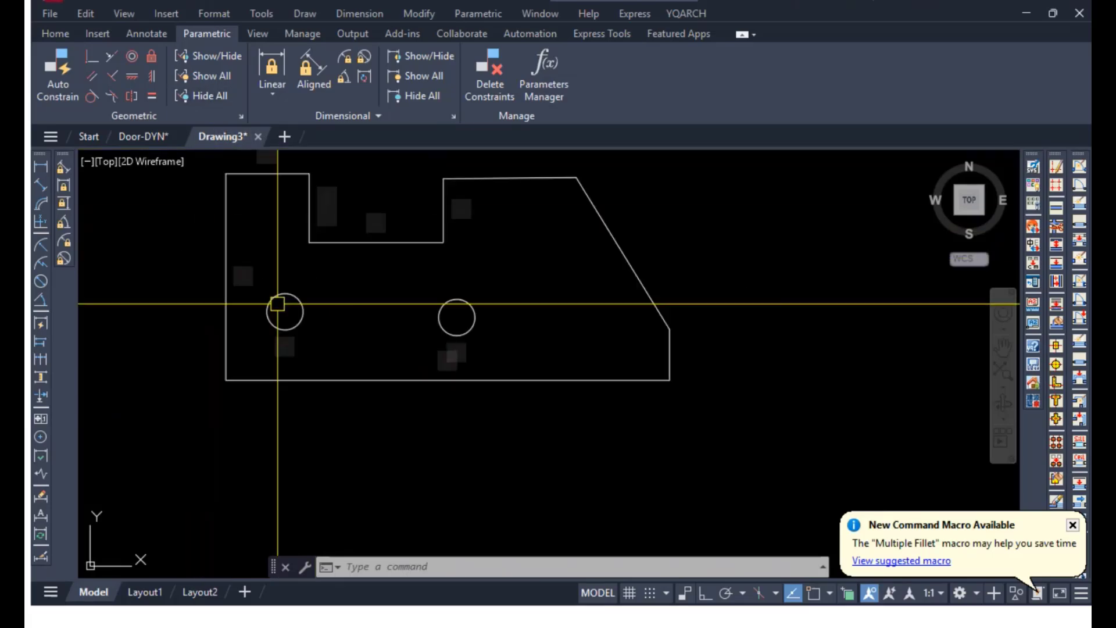
scroll(368, 306, "down", 2)
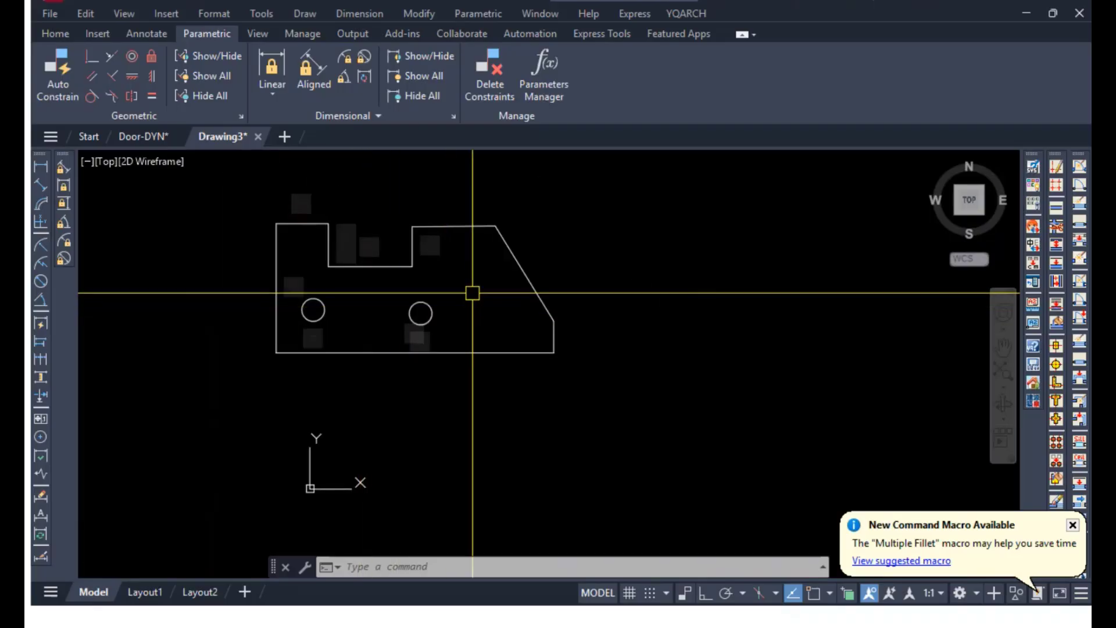
middle_click_drag(470, 294, 400, 376)
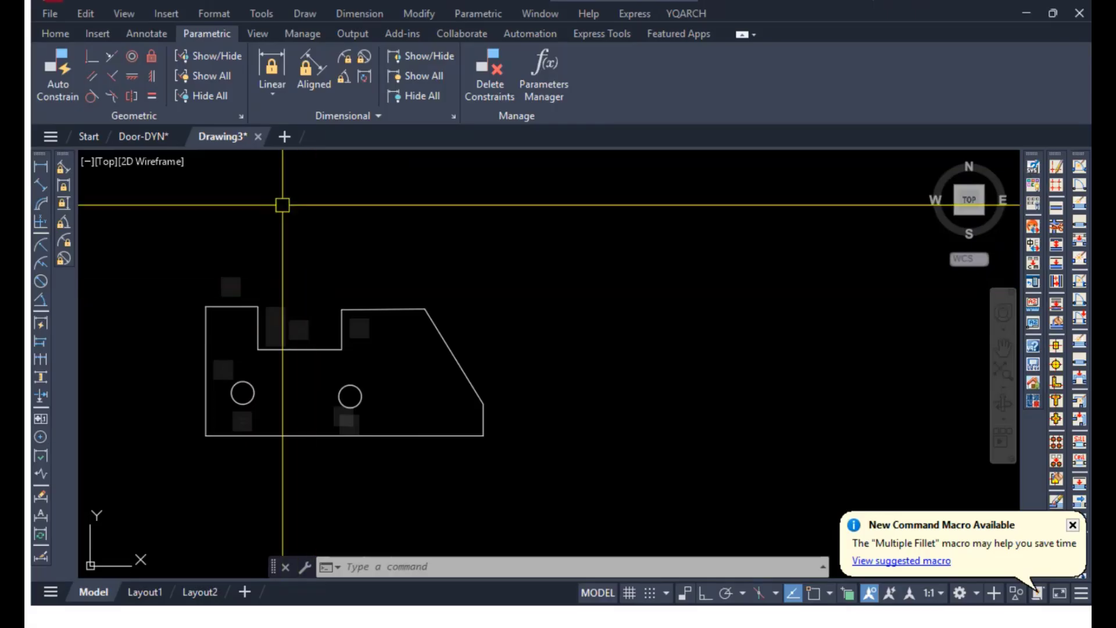
left_click(219, 99)
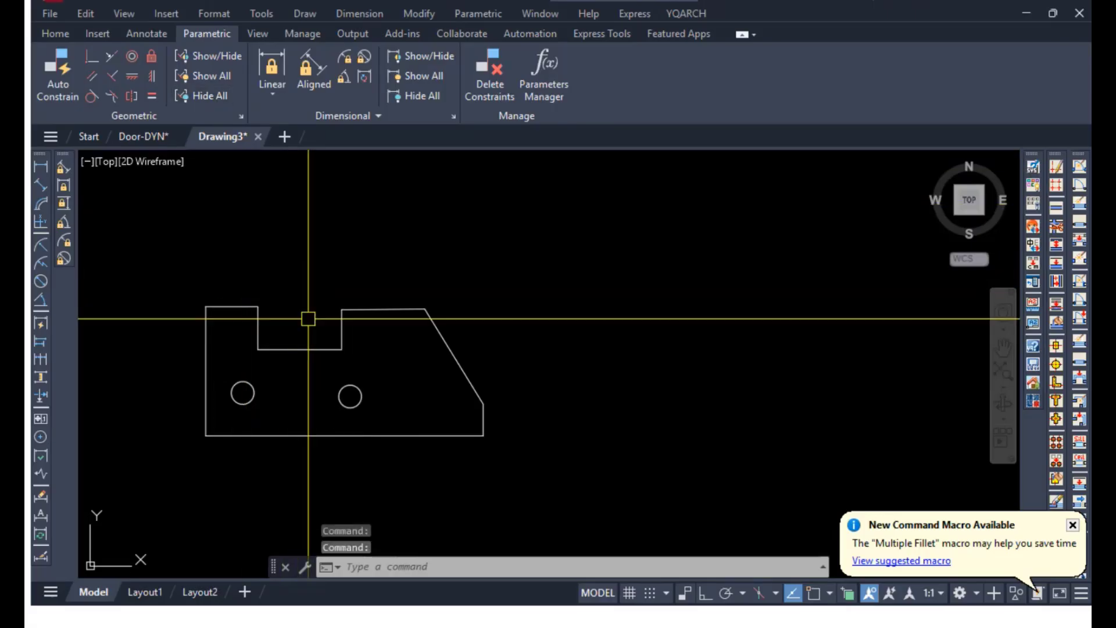
Show all geometric constraint markers on the notched profile to check its edges, and hide them again.
mouse_move(307, 321)
middle_mouse_down()
mouse_move(530, 254)
mouse_move(457, 318)
middle_mouse_up()
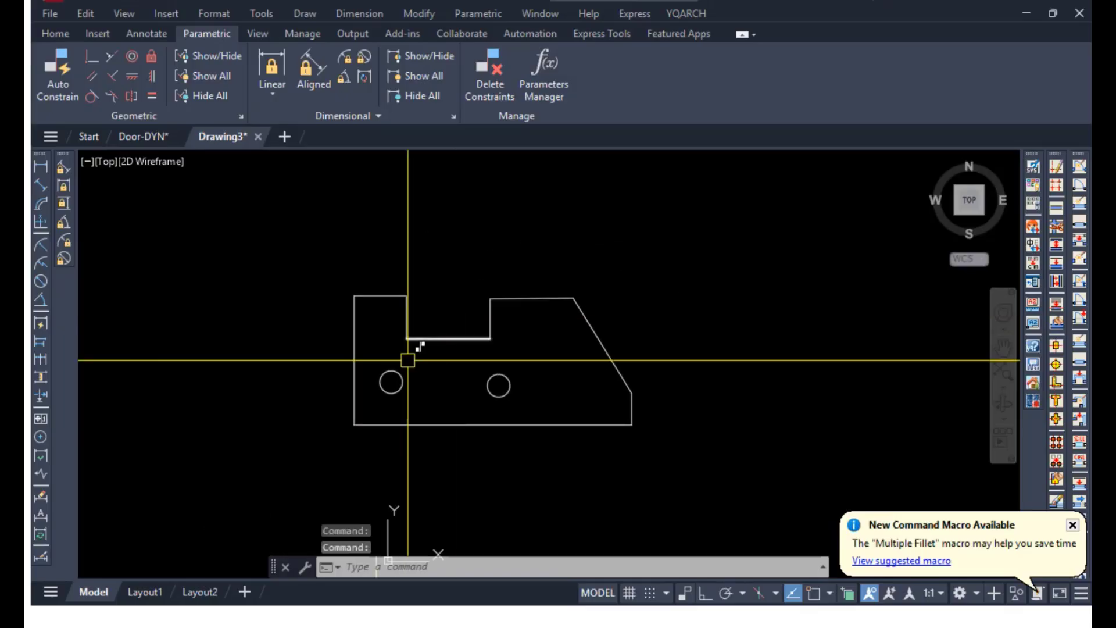
left_click(355, 360)
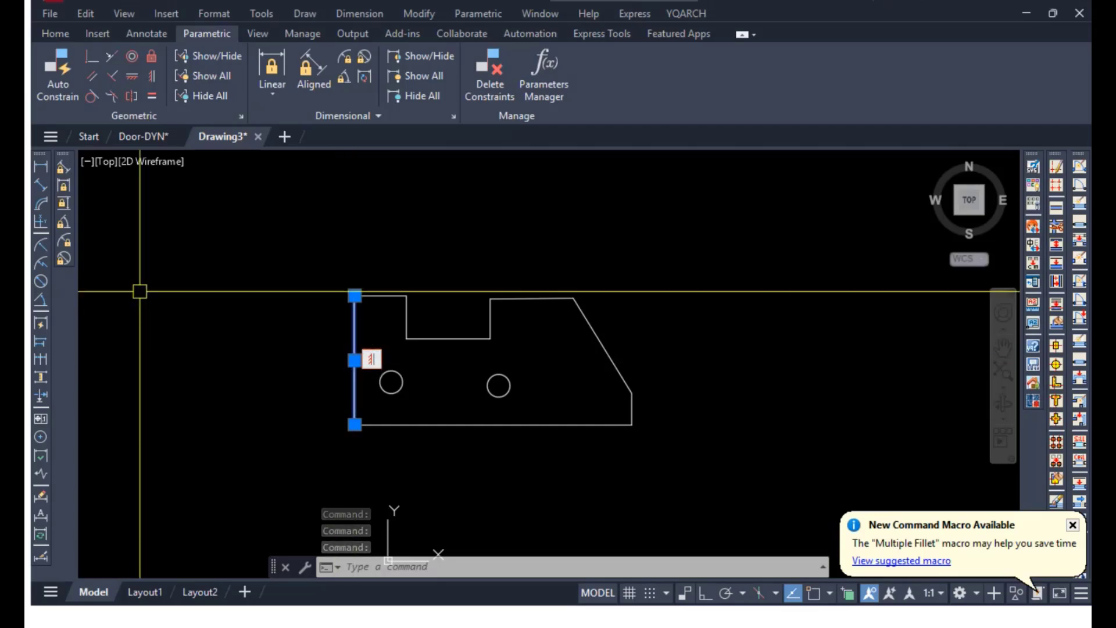
left_click(210, 77)
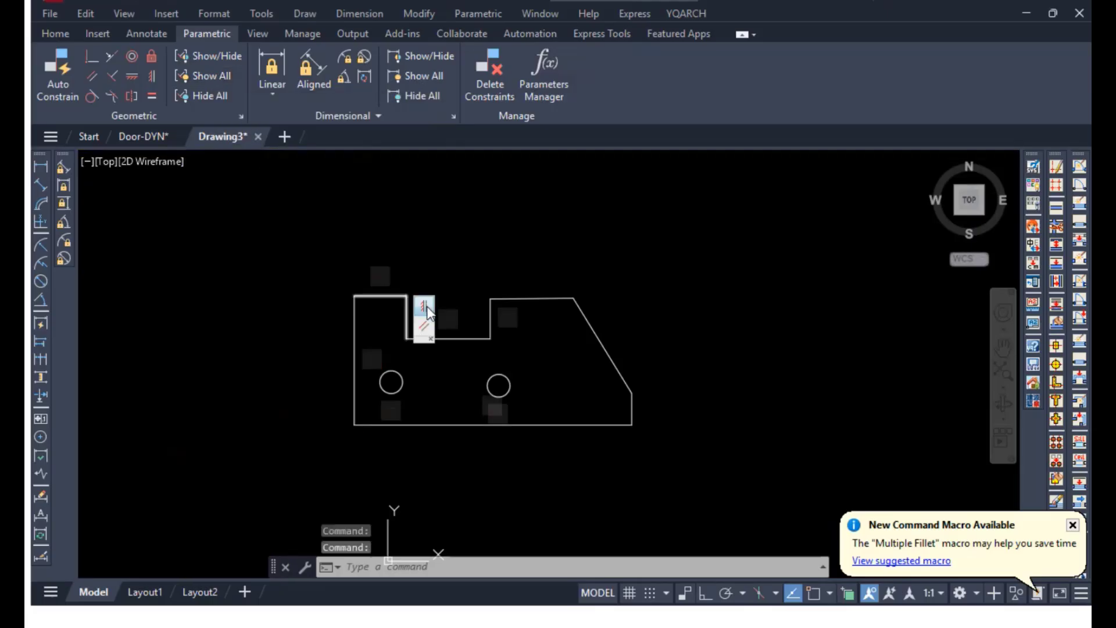
middle_click_drag(501, 273, 380, 272)
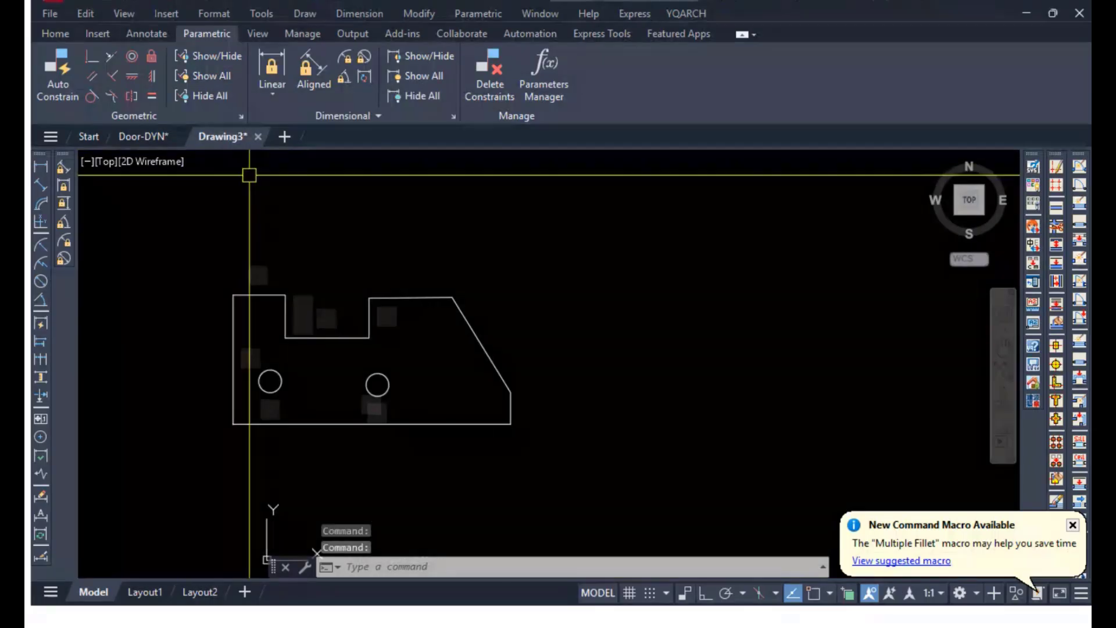
left_click(223, 98)
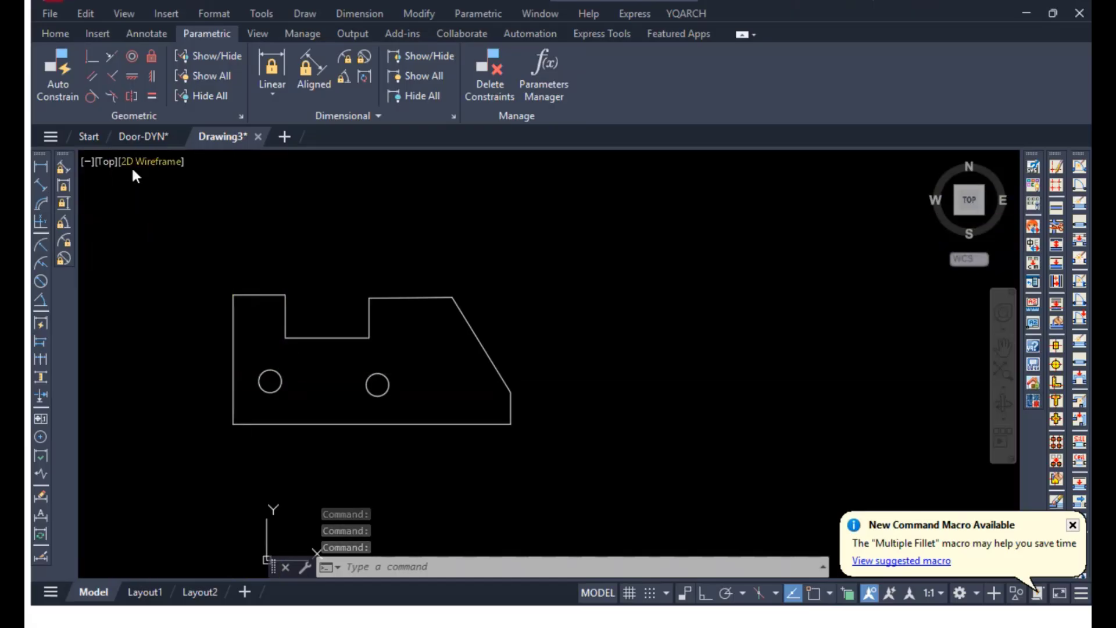
Turn on Infer Constraints and draw a rectangle in the empty space to the right of the notched profile.
middle_click_drag(704, 374, 606, 357)
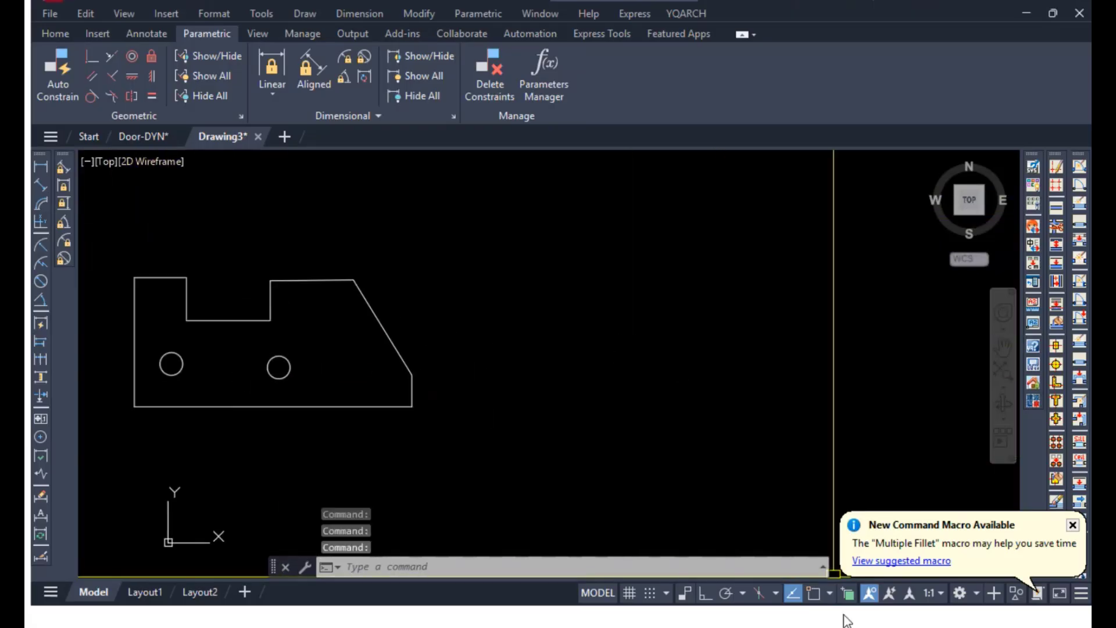
left_click(686, 593)
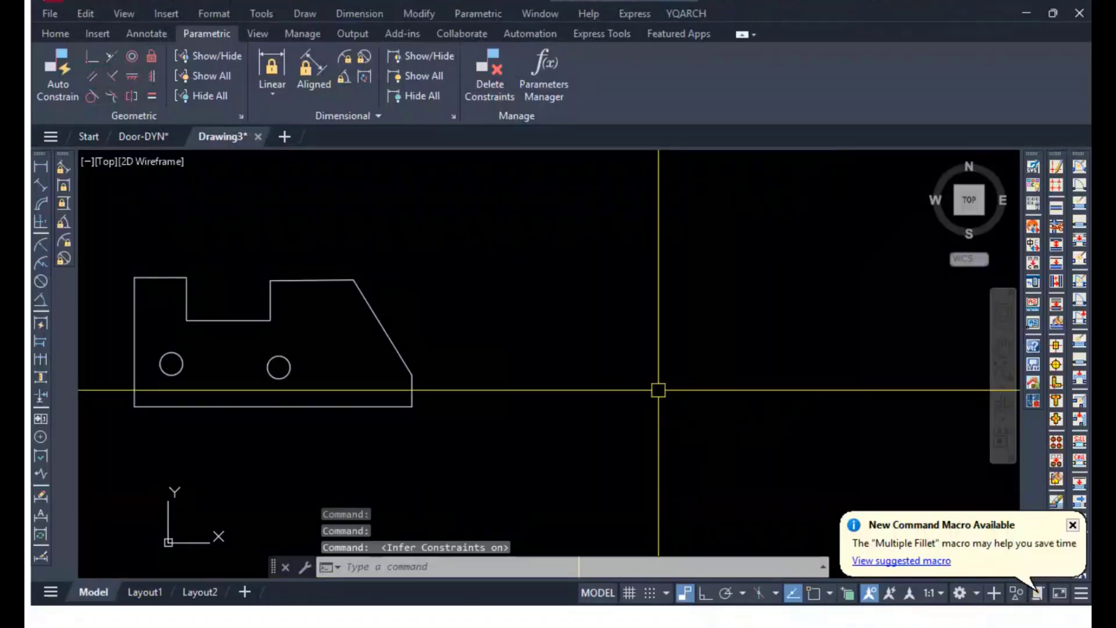
middle_click_drag(658, 390, 622, 379)
type("re")
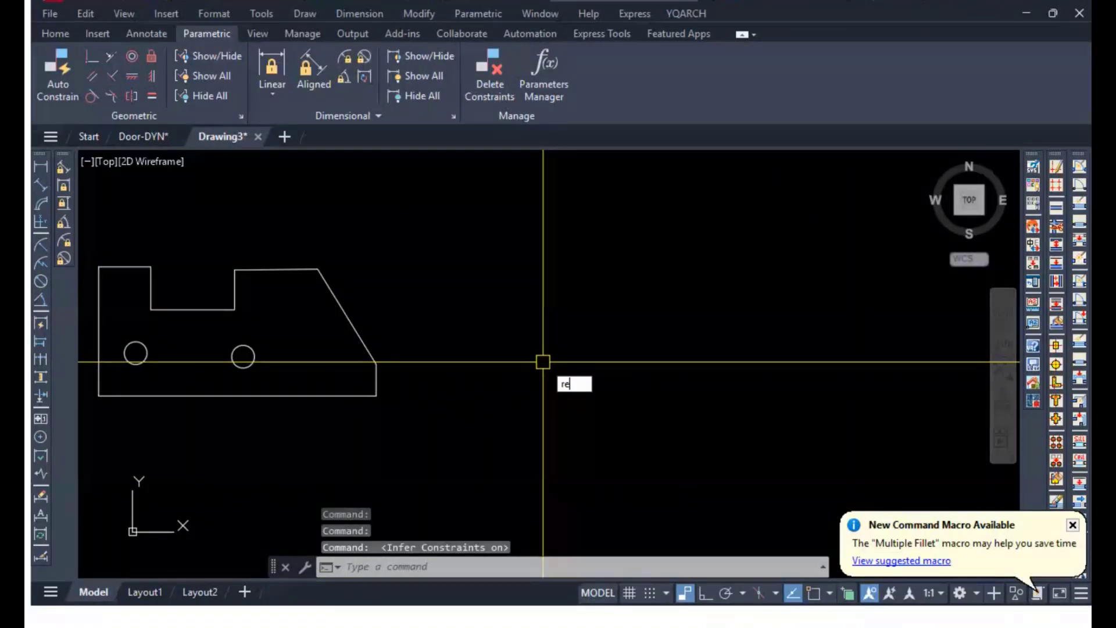
type("c")
key("Return")
left_click(487, 392)
left_click(608, 315)
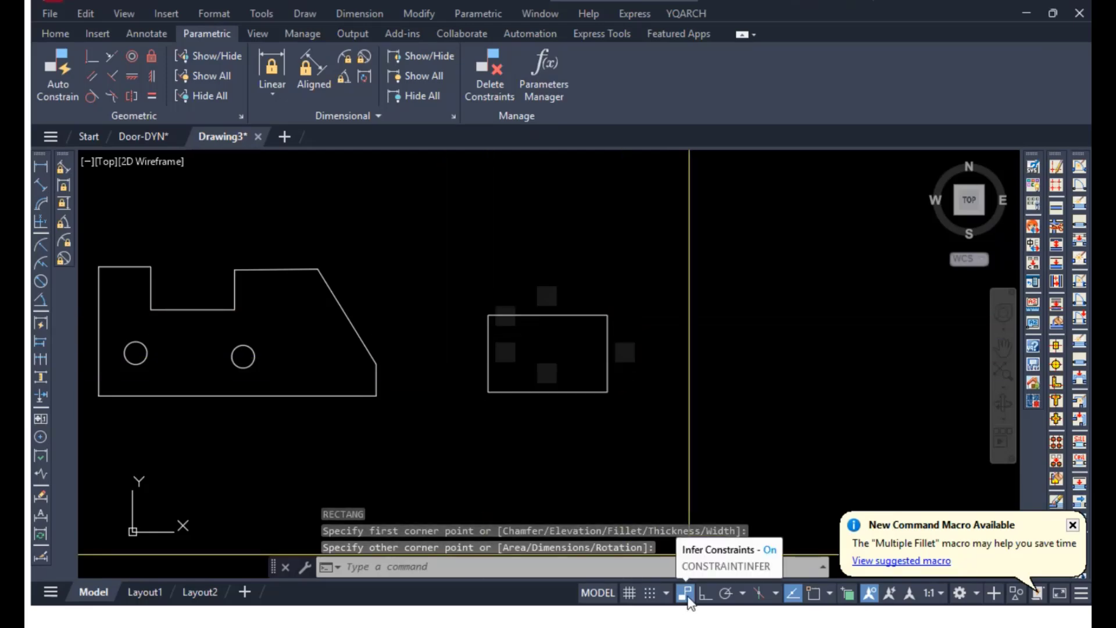
Turn off Infer Constraints and draw a second, slightly smaller rectangle to the right of the first one.
left_click(635, 300)
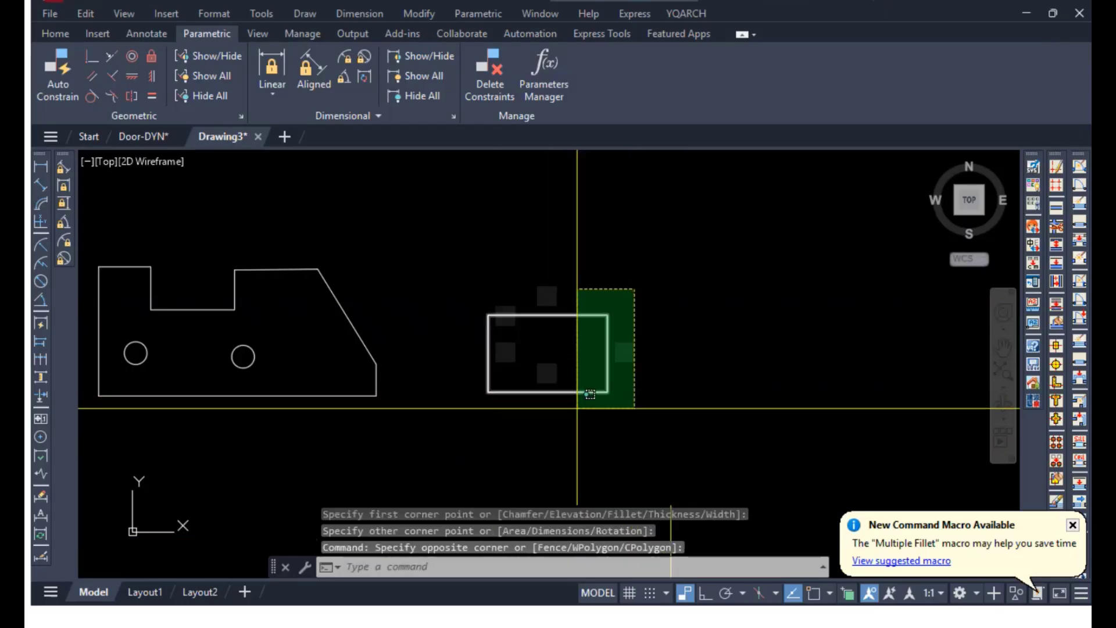
left_click(661, 423)
left_click(684, 593)
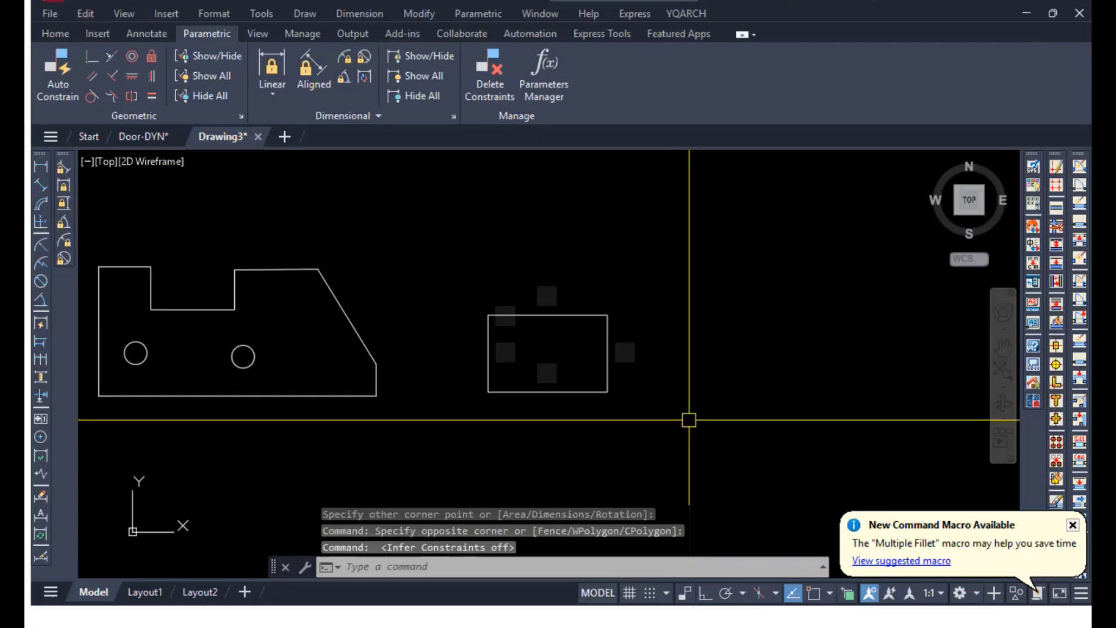
middle_click_drag(697, 406, 609, 420)
type("rec")
key("Return")
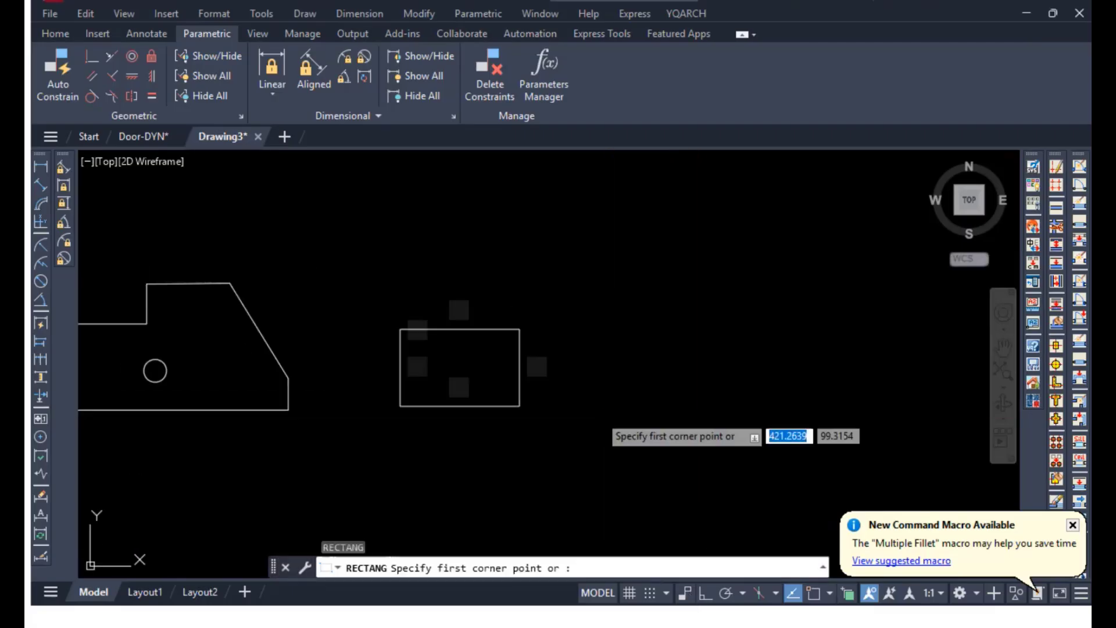
left_click(587, 411)
left_click(691, 347)
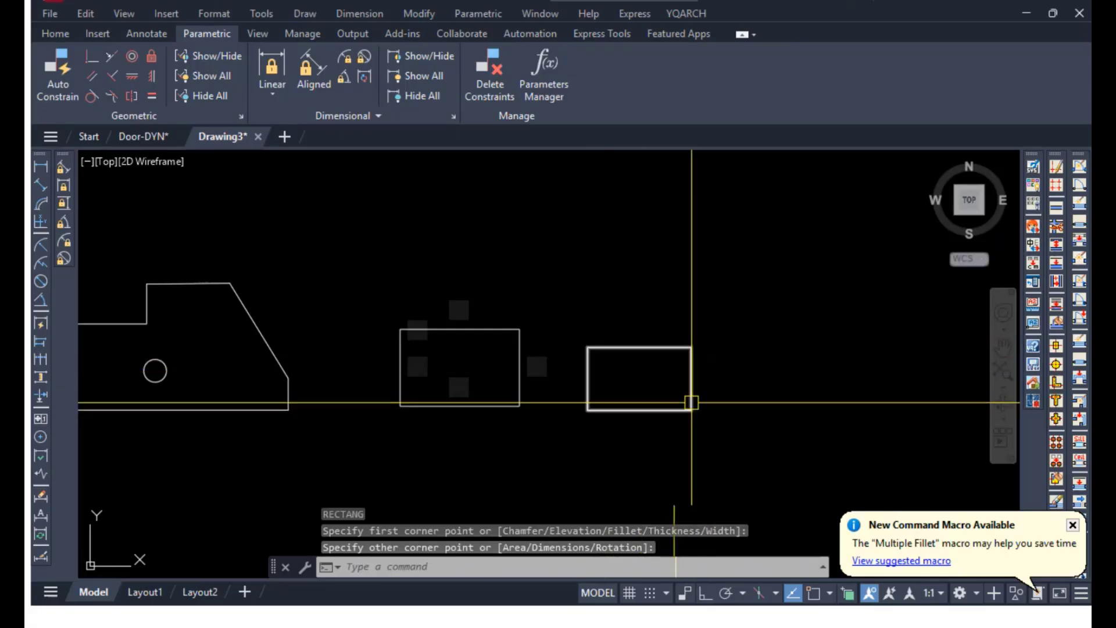
Move the constrained rectangle up and slightly to the right by the midpoint grip of its left edge.
scroll(672, 382, "up", 5)
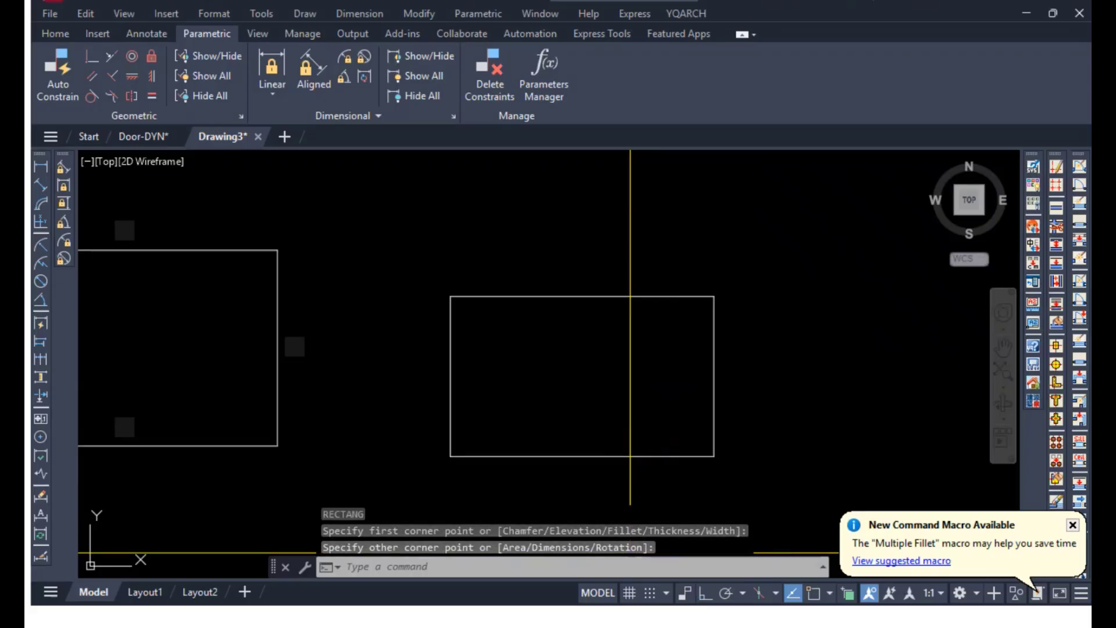
scroll(322, 410, "down", 4)
middle_click_drag(306, 409, 515, 378)
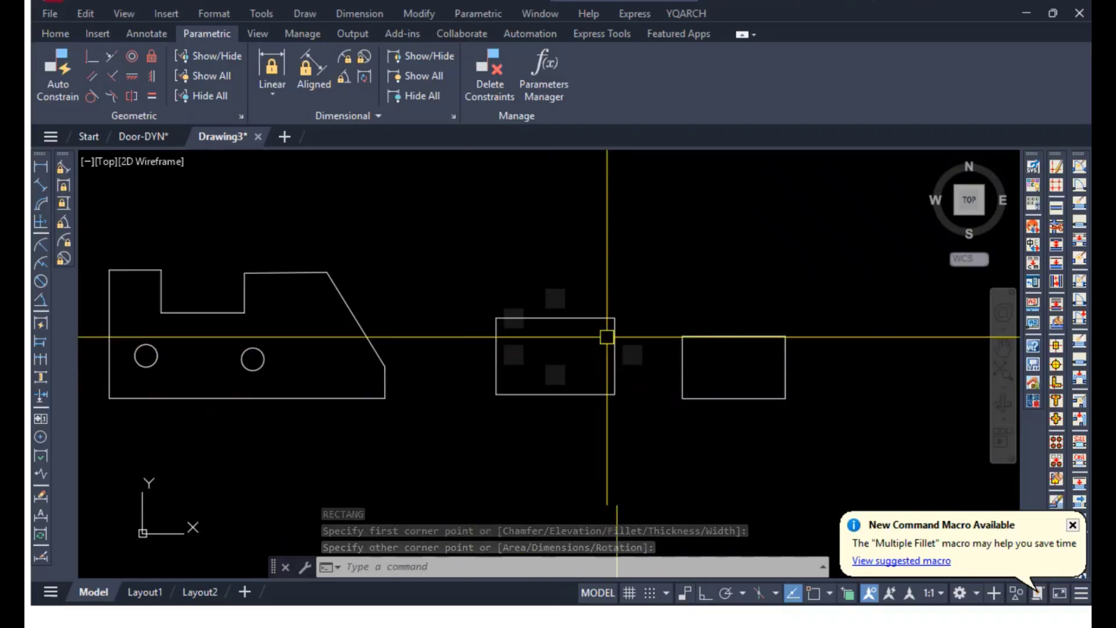
scroll(616, 333, "up", 4)
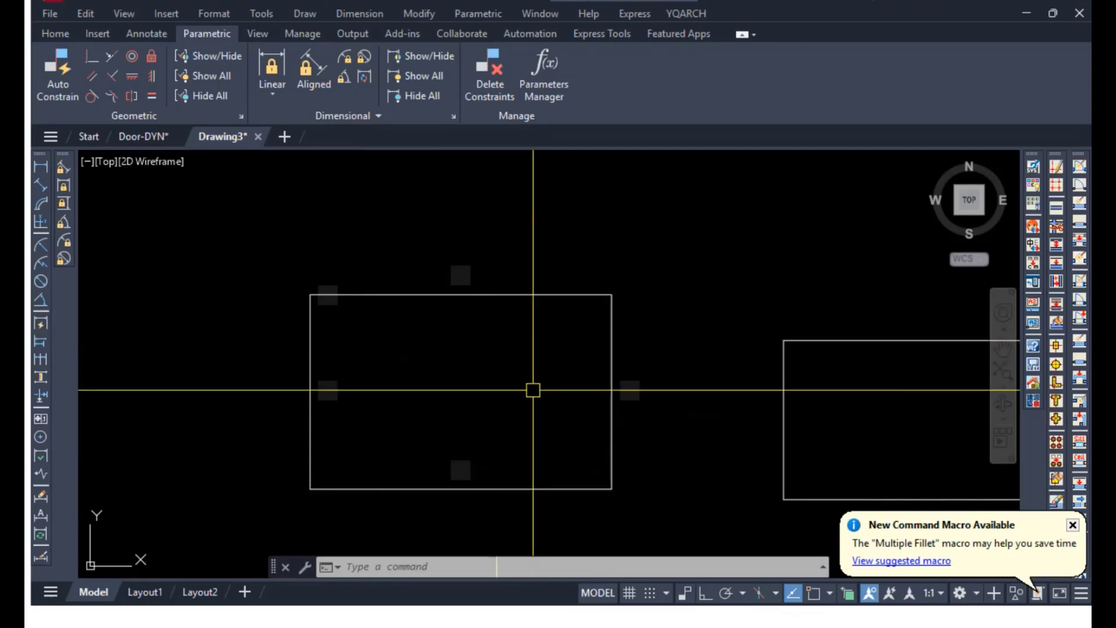
left_click(313, 364)
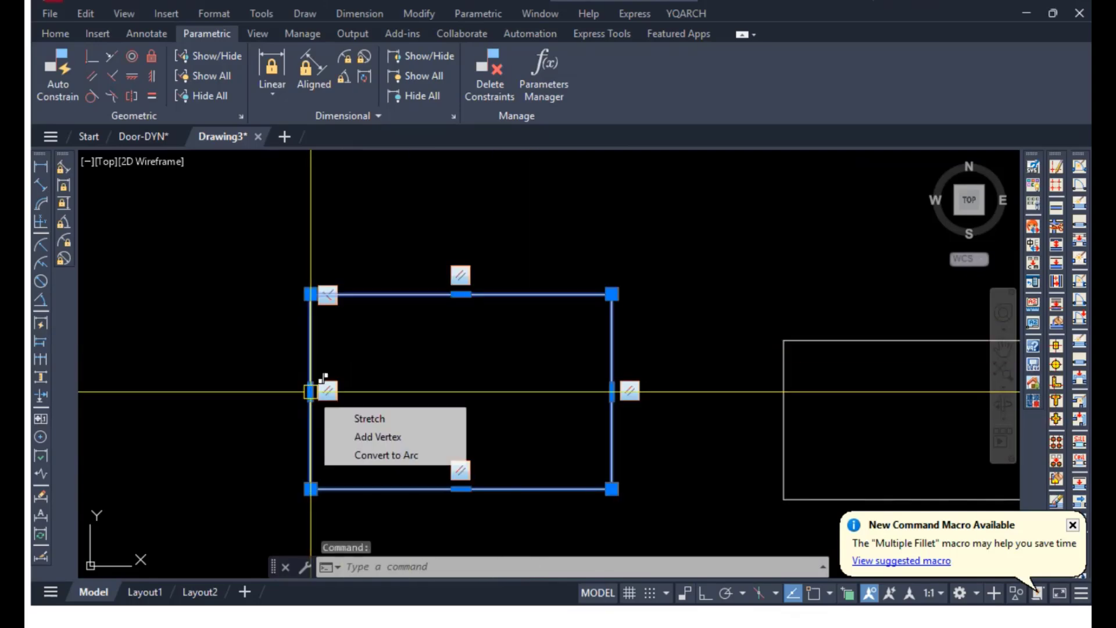
left_click(311, 389)
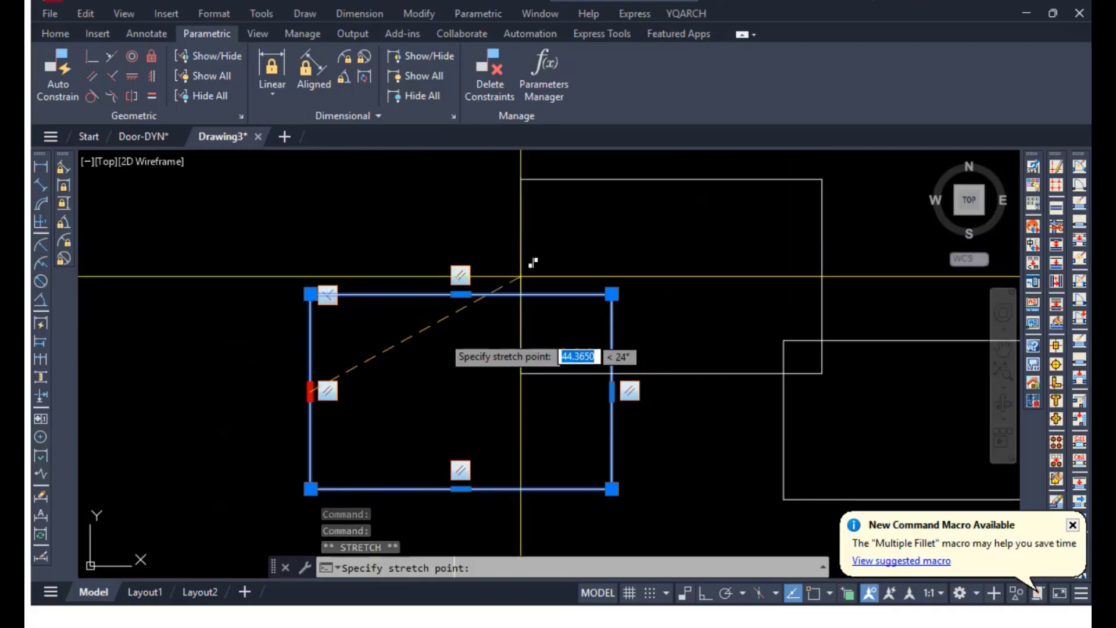
left_click(353, 288)
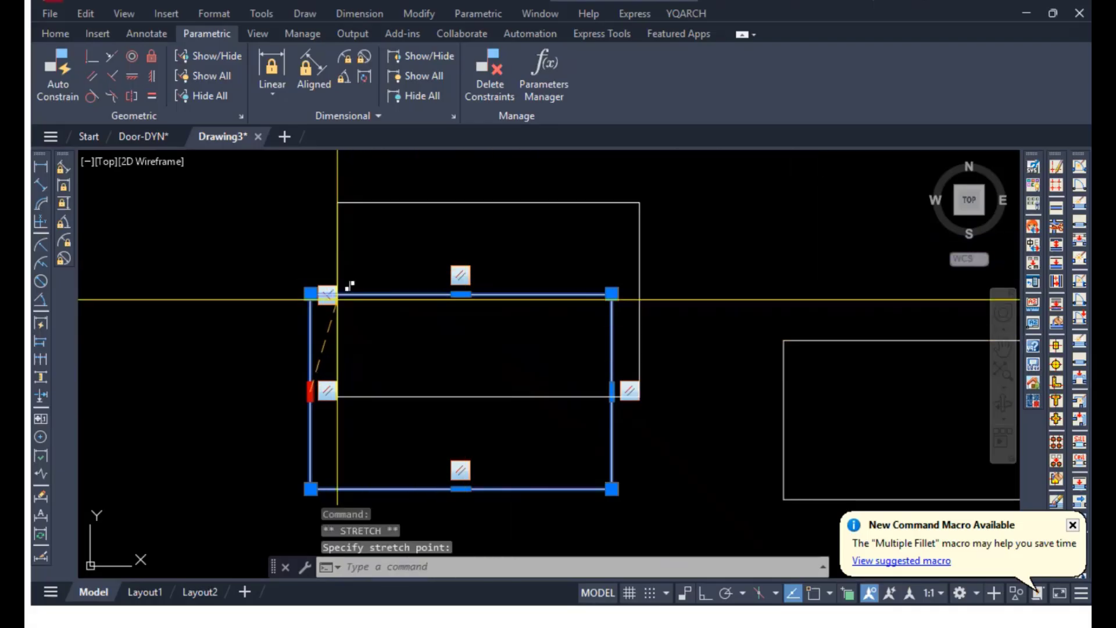
Try rotating and resizing the constrained rectangle by stretching its corner grips several times.
left_click(337, 202)
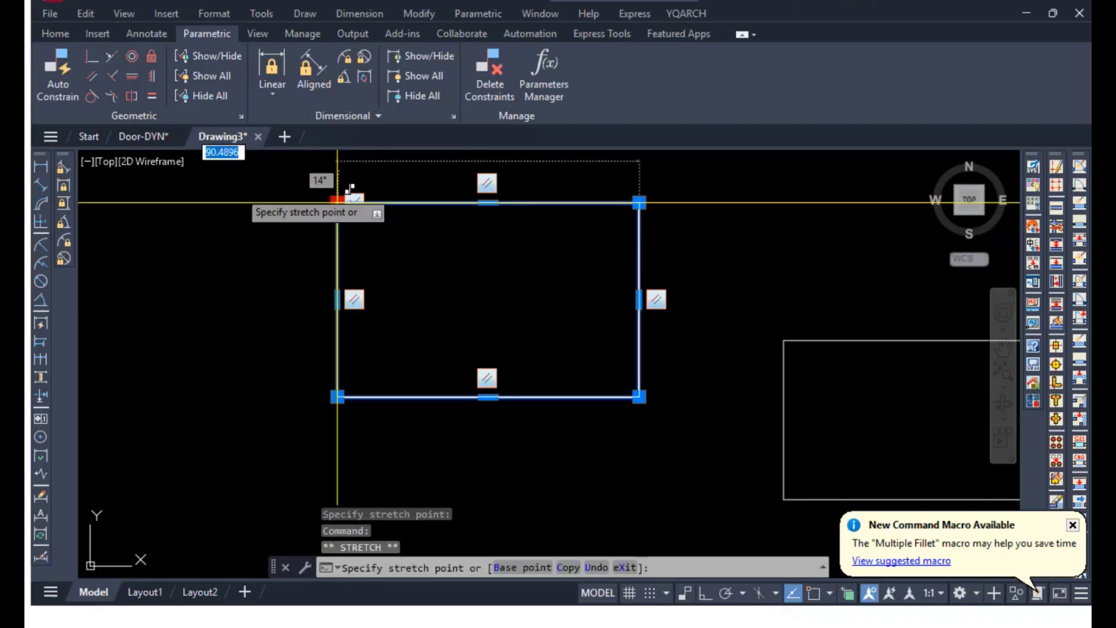
middle_click_drag(306, 256, 328, 326)
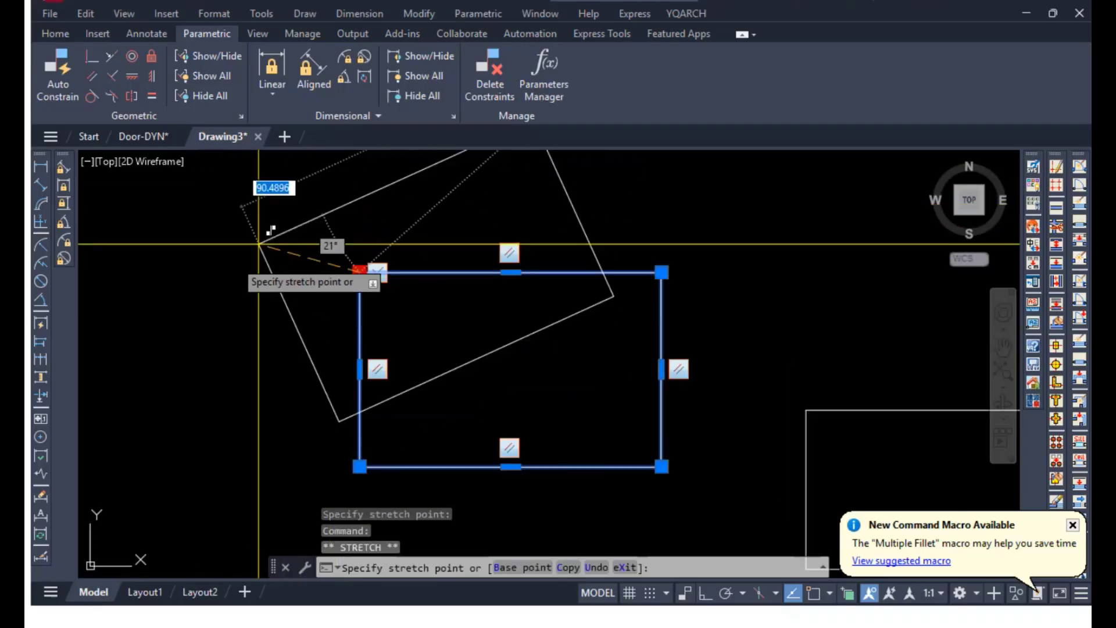
left_click(234, 259)
scroll(402, 317, "down", 4)
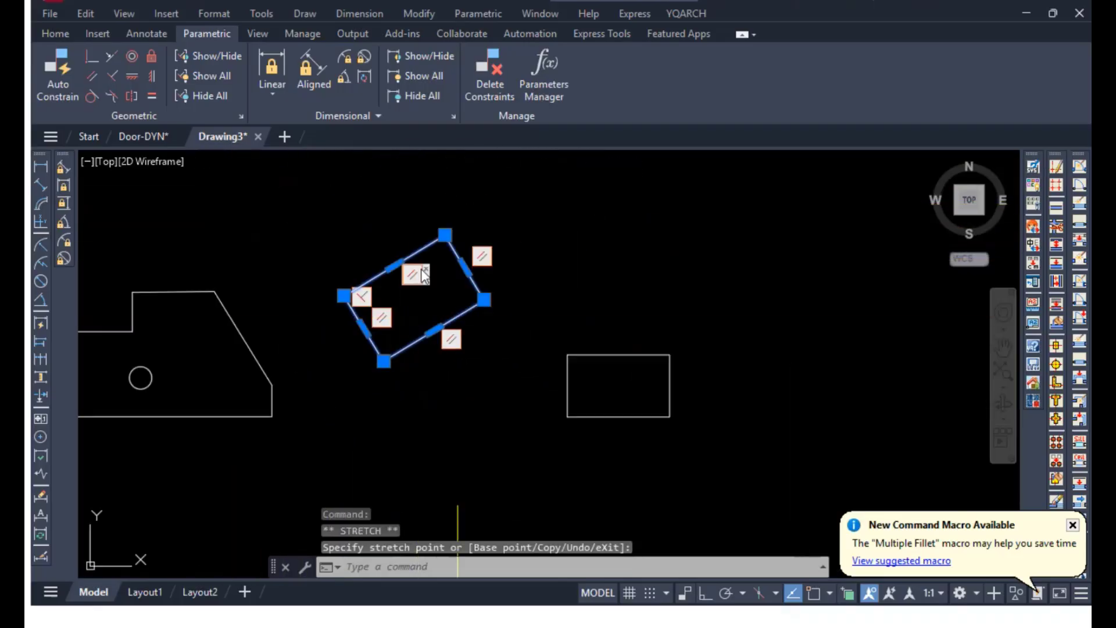
left_click(444, 234)
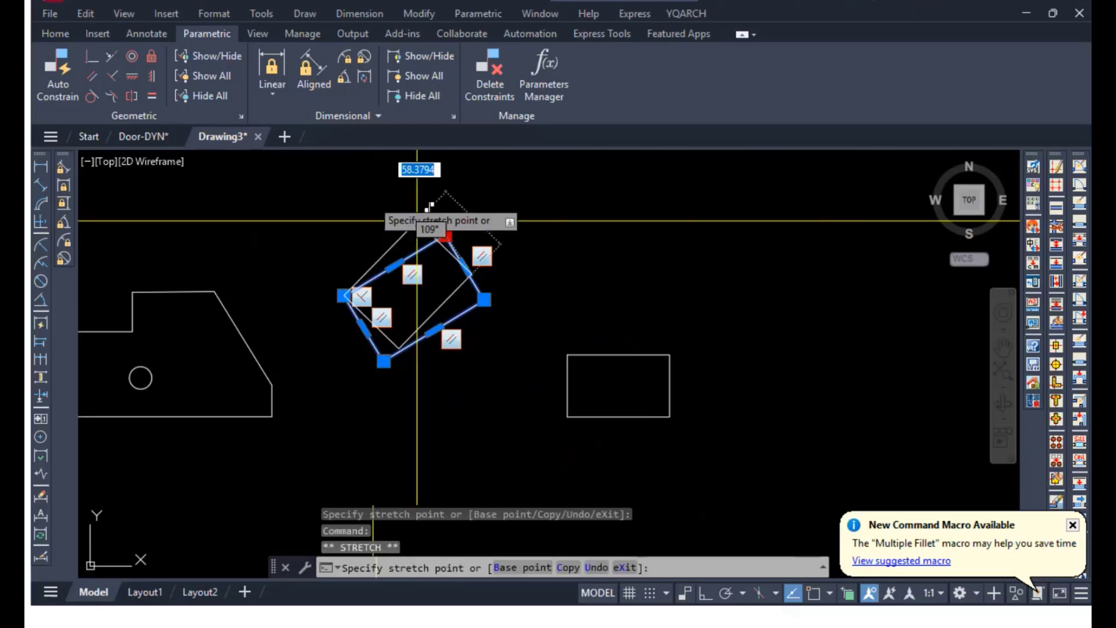
left_click(381, 185)
left_click(444, 218)
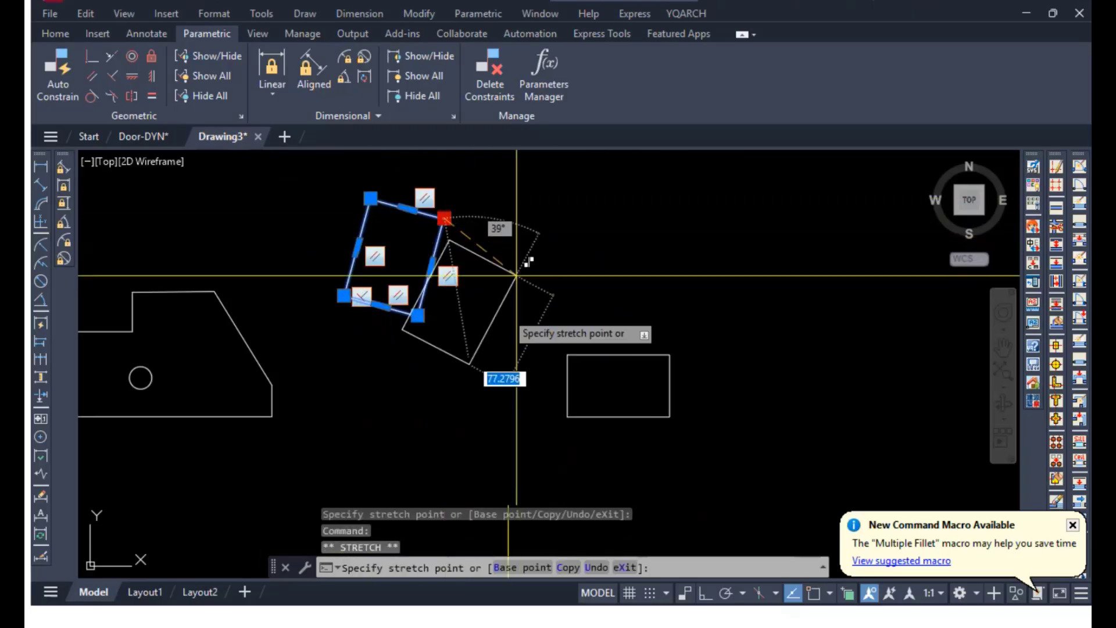
left_click(450, 351)
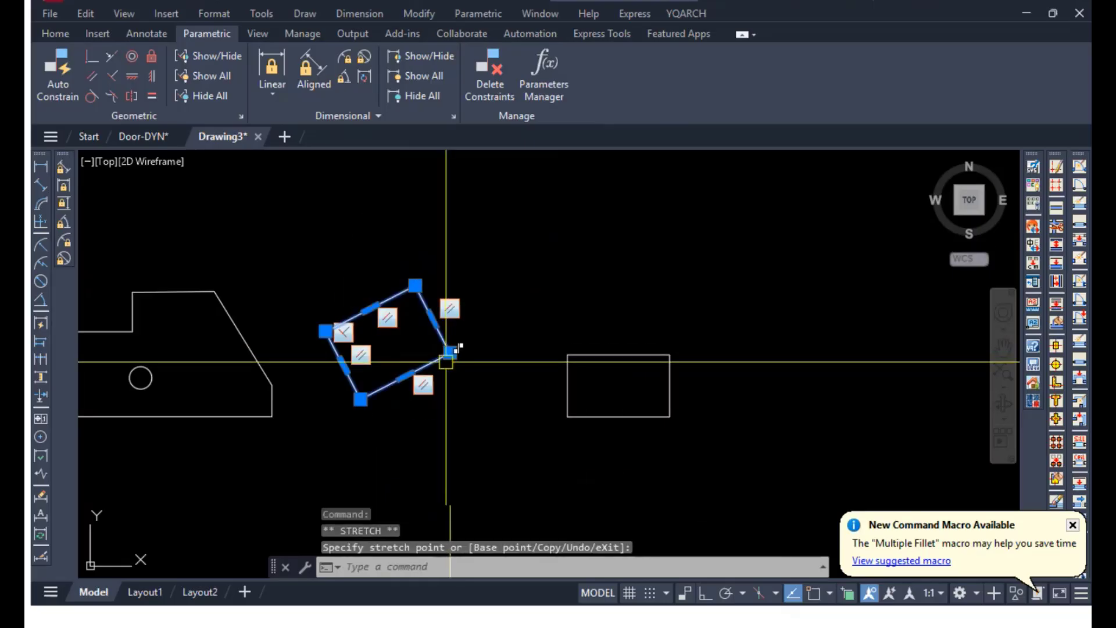
left_click(452, 351)
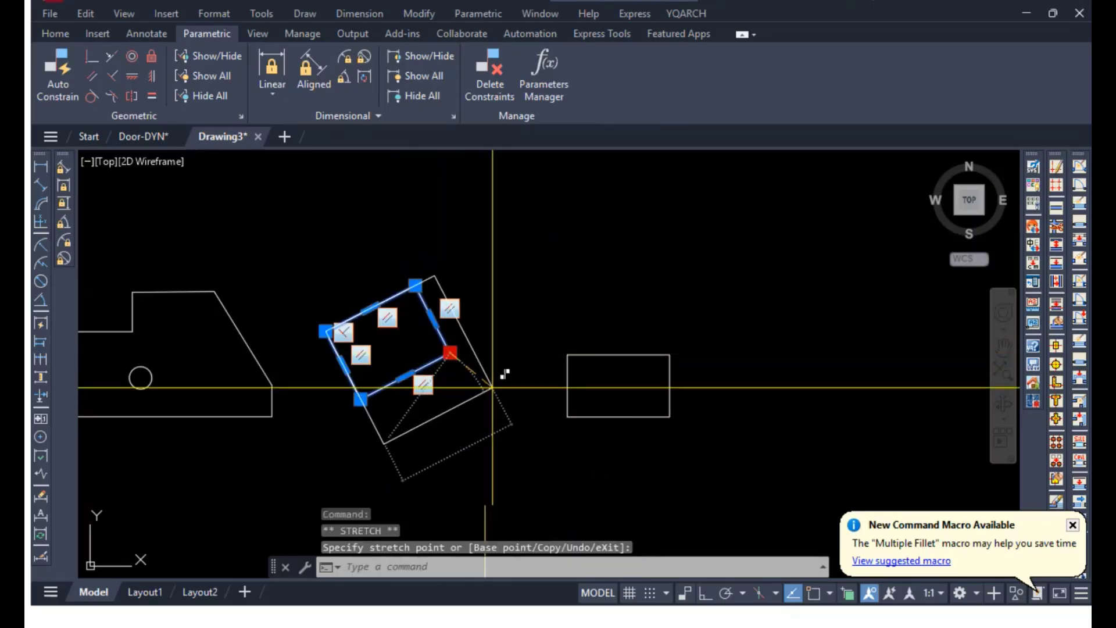
left_click(486, 387)
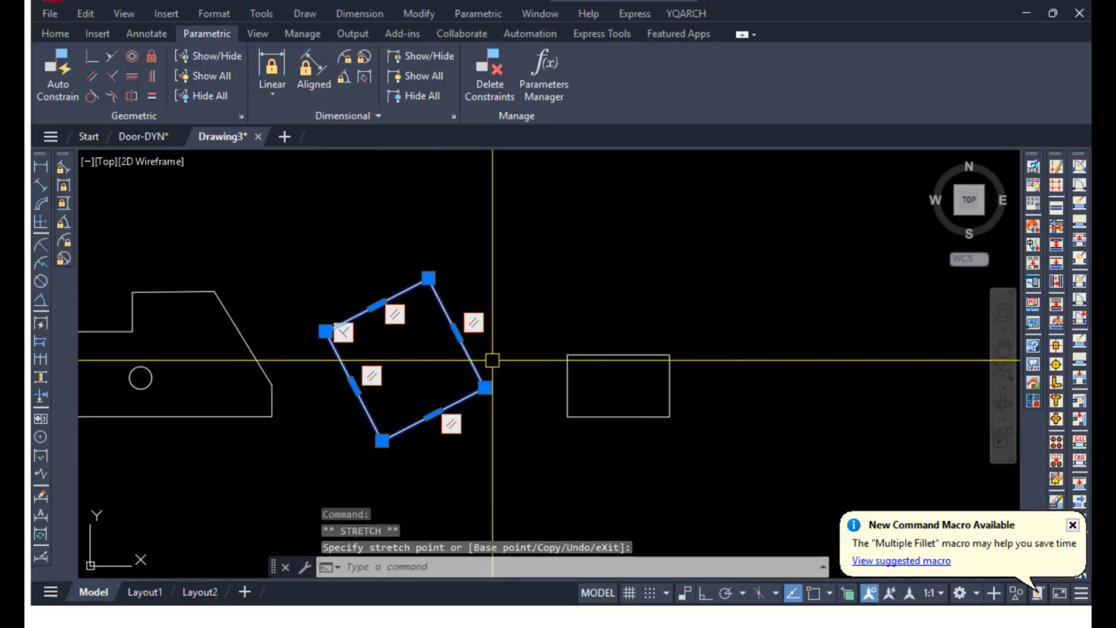
Undo the corner stretches made on the constrained rectangle.
key("ctrl+z")
key("ctrl+z")
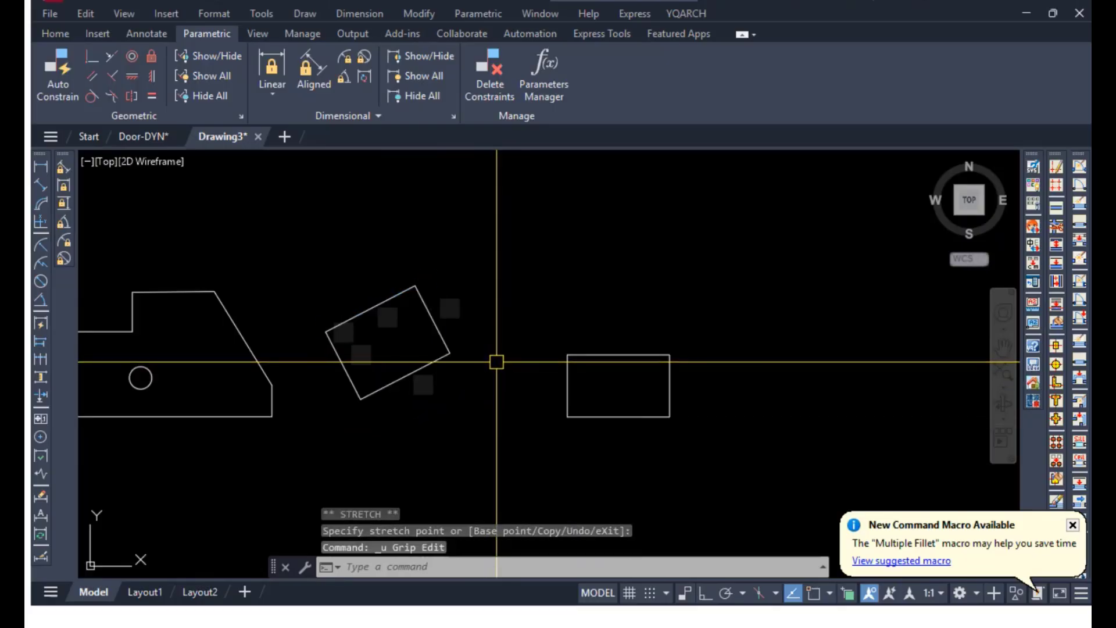
key("ctrl+z")
key("ctrl+z")
key("ctrl+z")
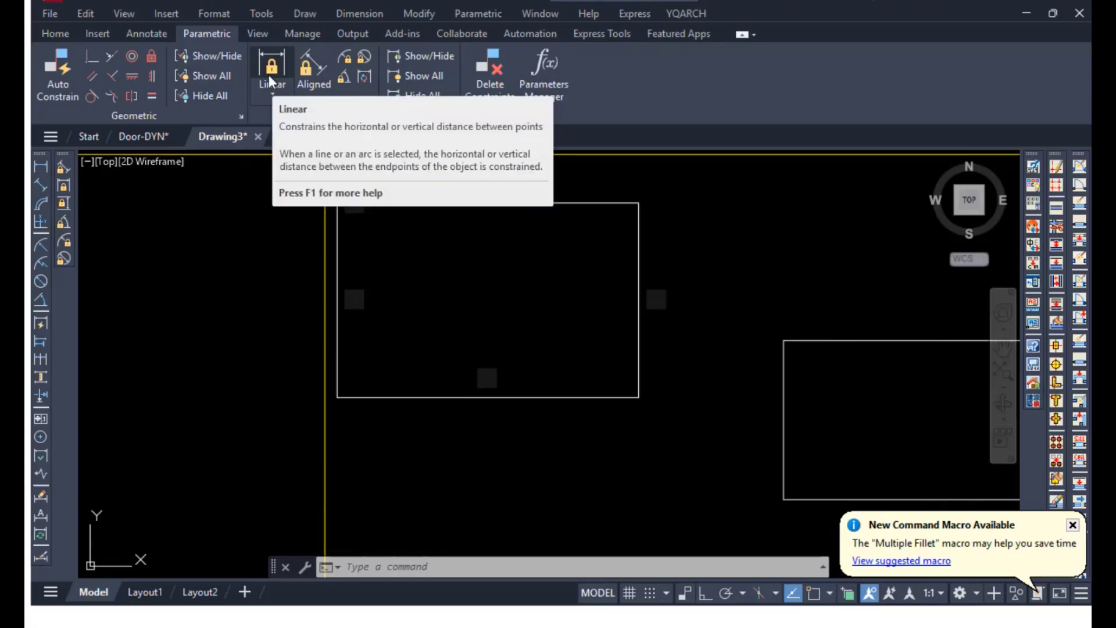
Apply an Equal constraint between the constrained rectangle's right edge and its top edge.
scroll(289, 191, "down", 4)
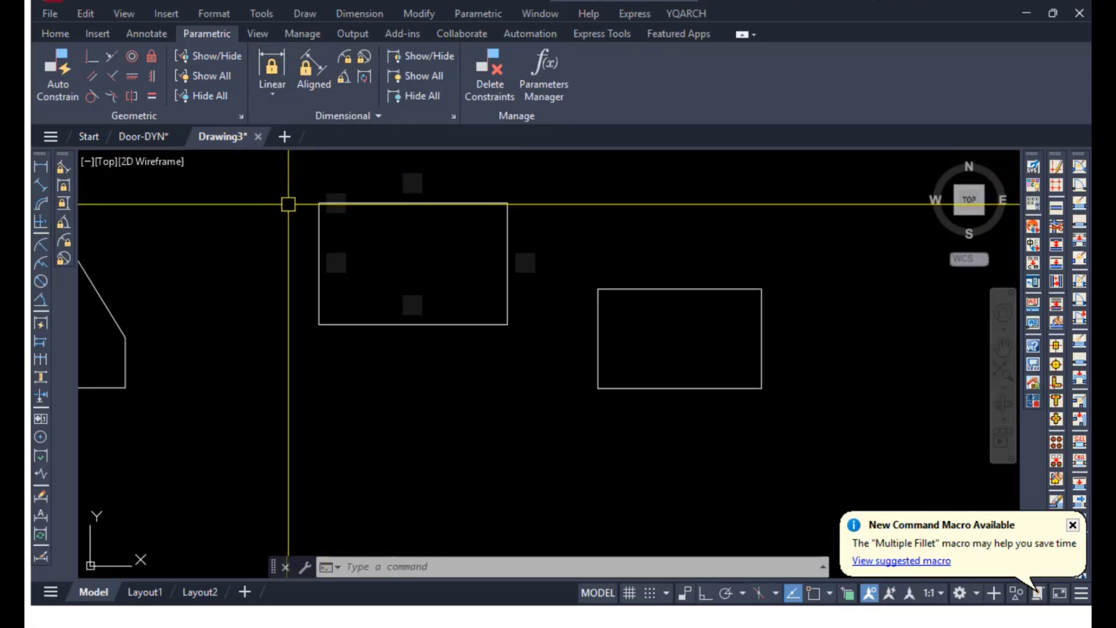
middle_click_drag(288, 202, 248, 263)
left_click(152, 96)
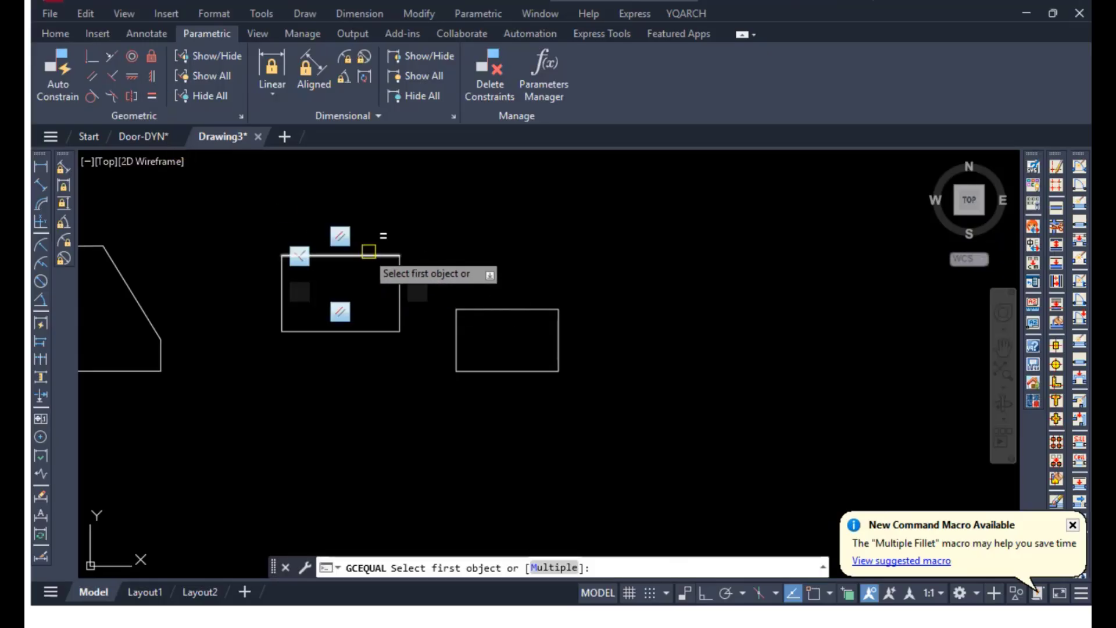
left_click(400, 279)
left_click(366, 256)
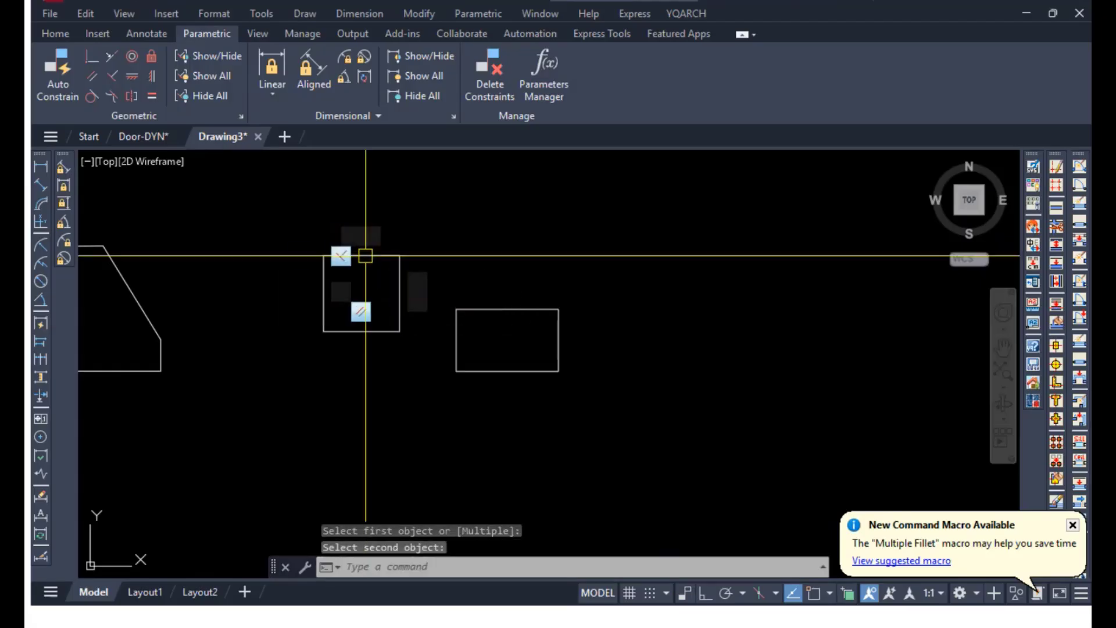
Add a linear dimensional constraint to the square's top edge, placed above it, and set its value to 60.
scroll(384, 244, "up", 4)
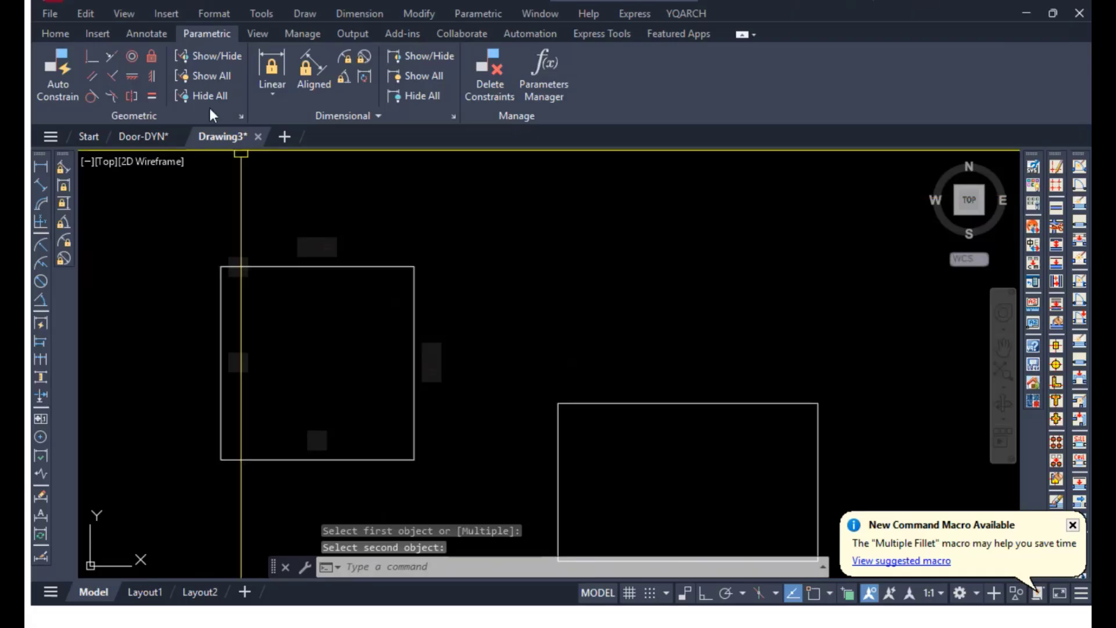
left_click(269, 68)
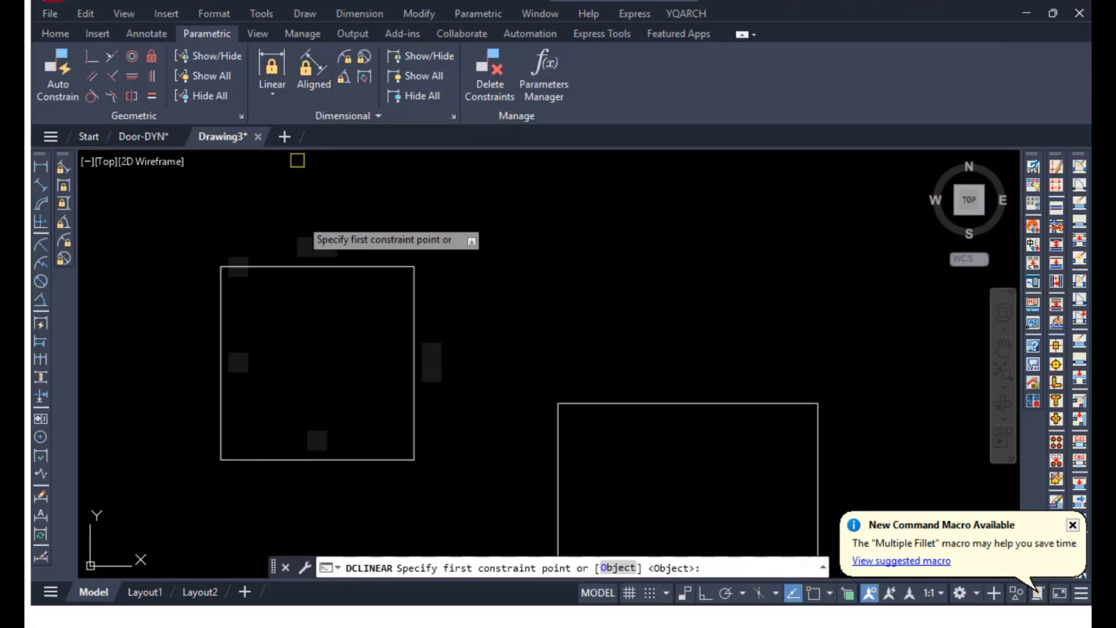
left_click(610, 568)
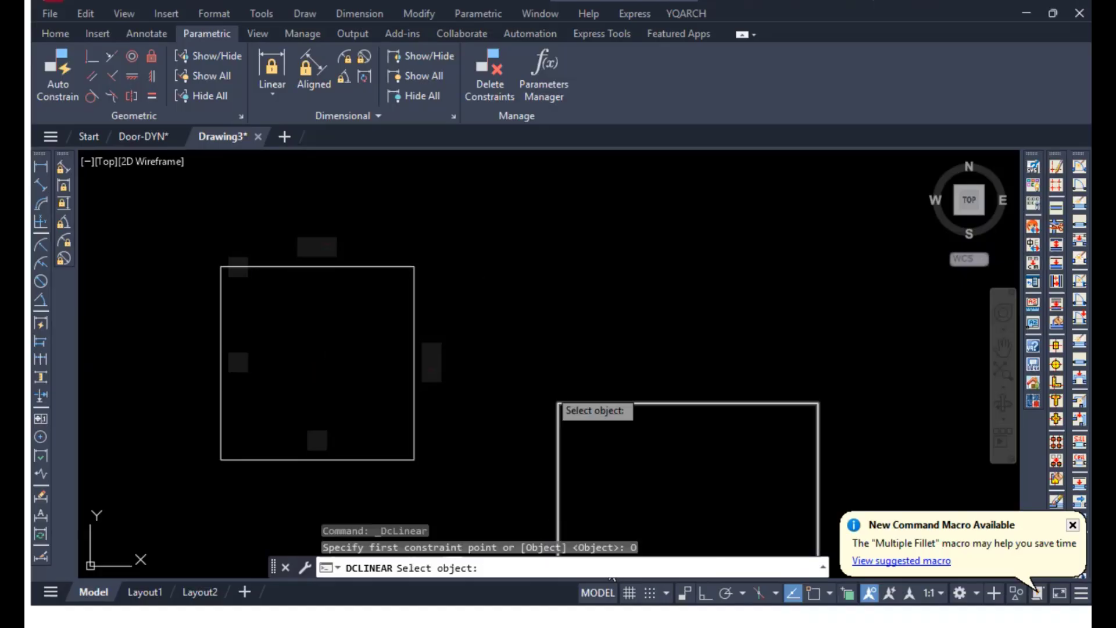
left_click(363, 267)
middle_click_drag(370, 232, 371, 337)
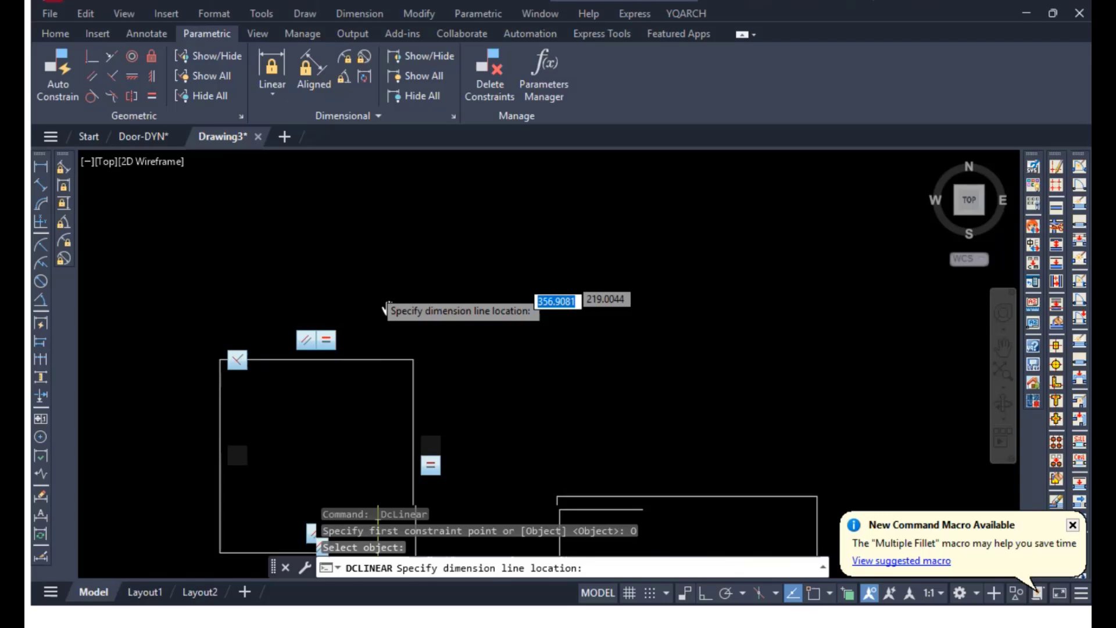
left_click(355, 271)
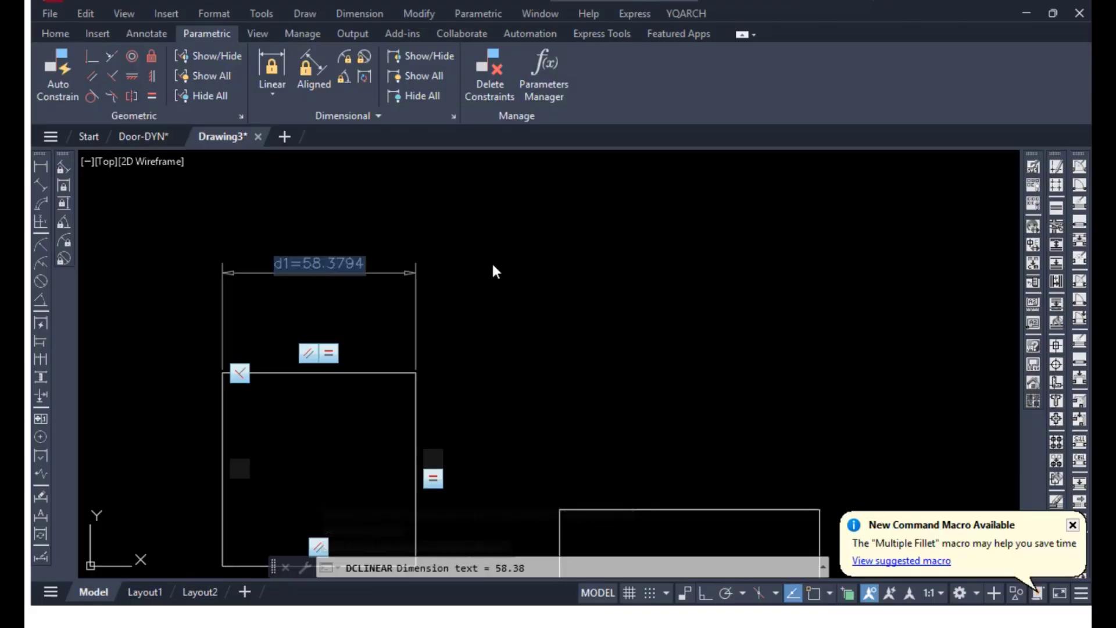
type("58.60")
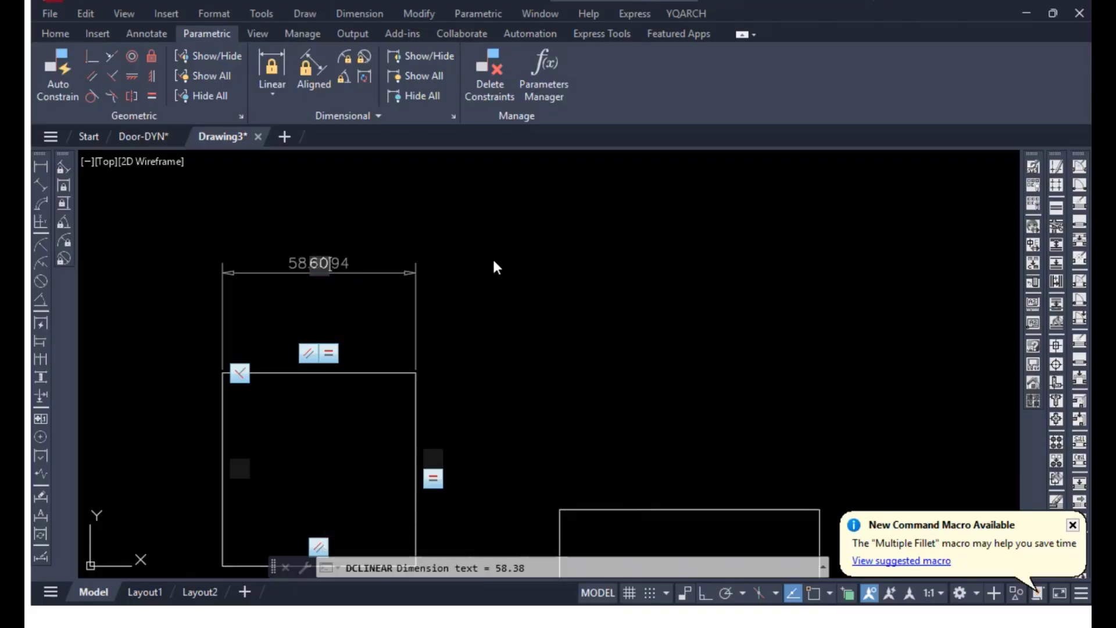
key("Return")
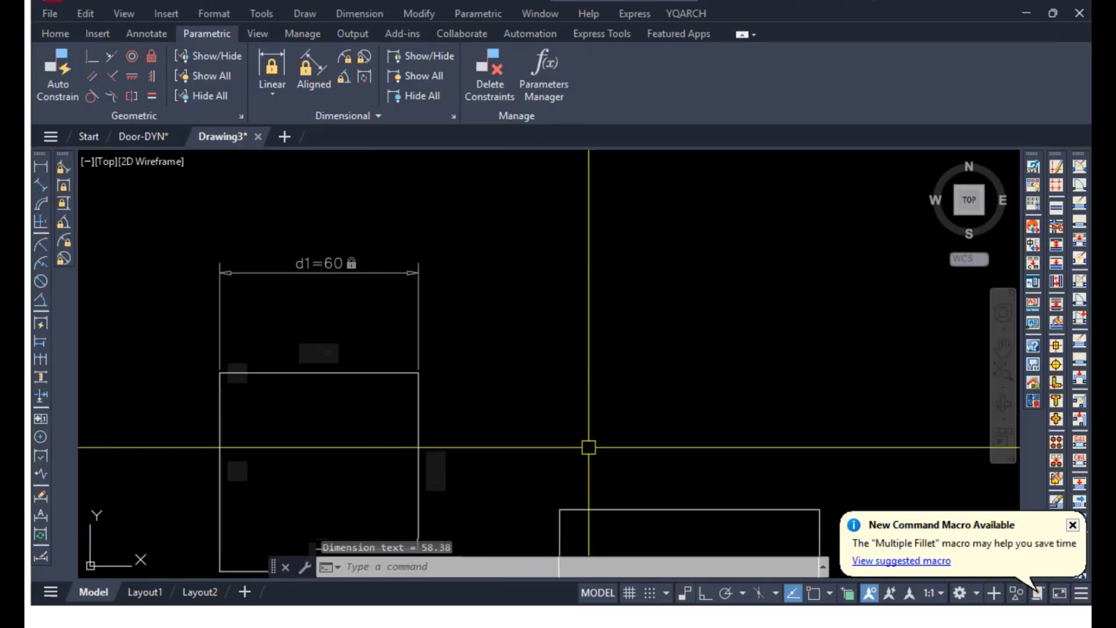
Set the square's linear width constraint to 100 and finish the text editing.
middle_click_drag(588, 447, 605, 356)
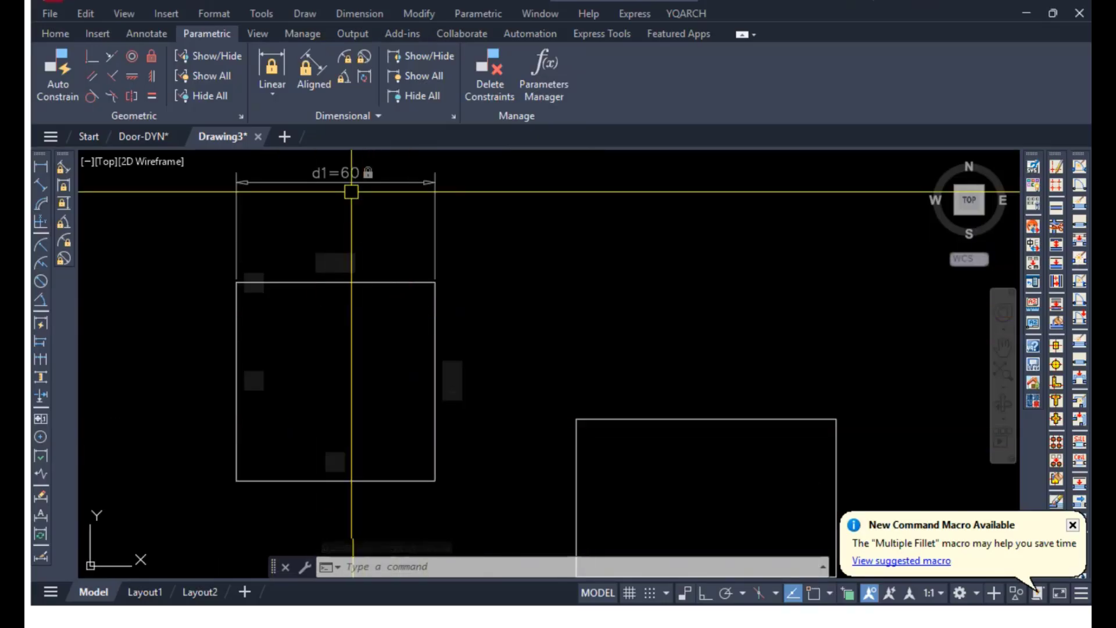
left_click(351, 184)
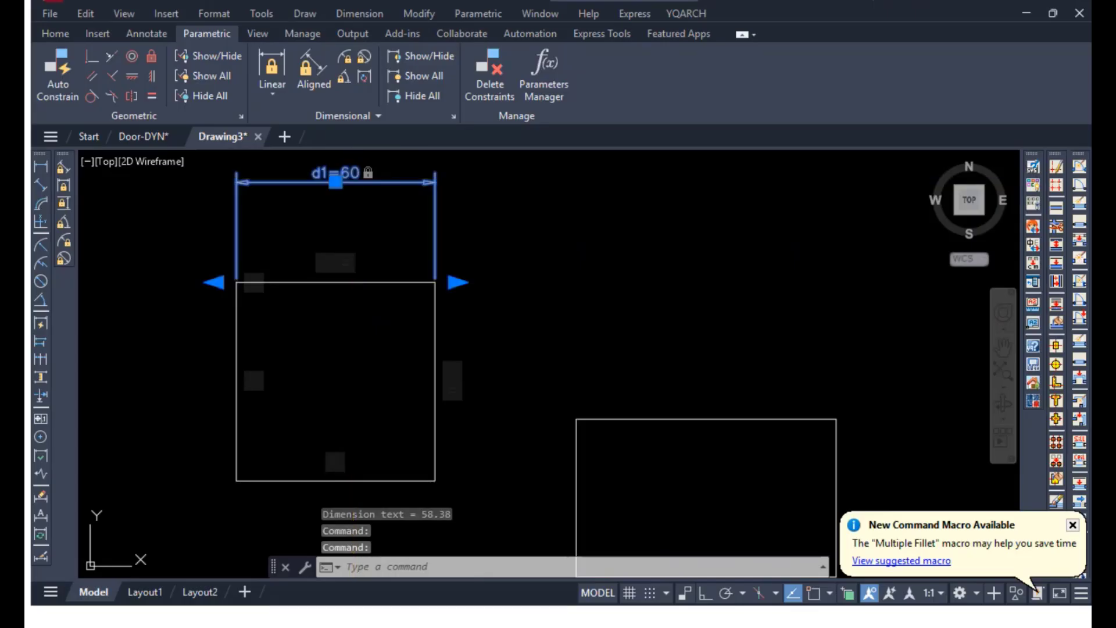
double_click(351, 184)
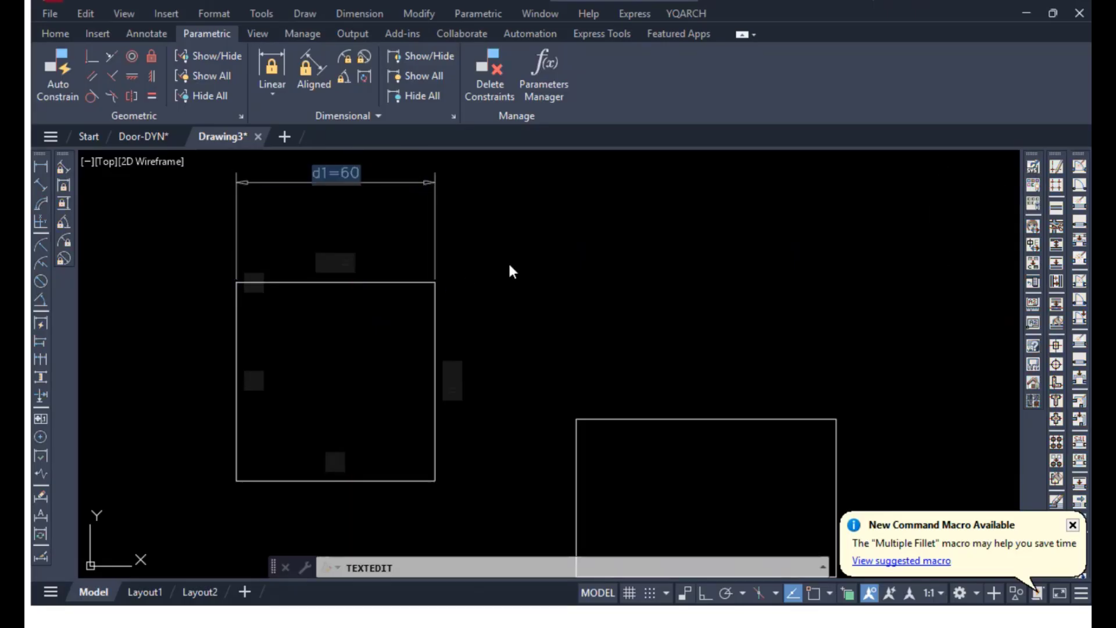
type("1")
key("Return")
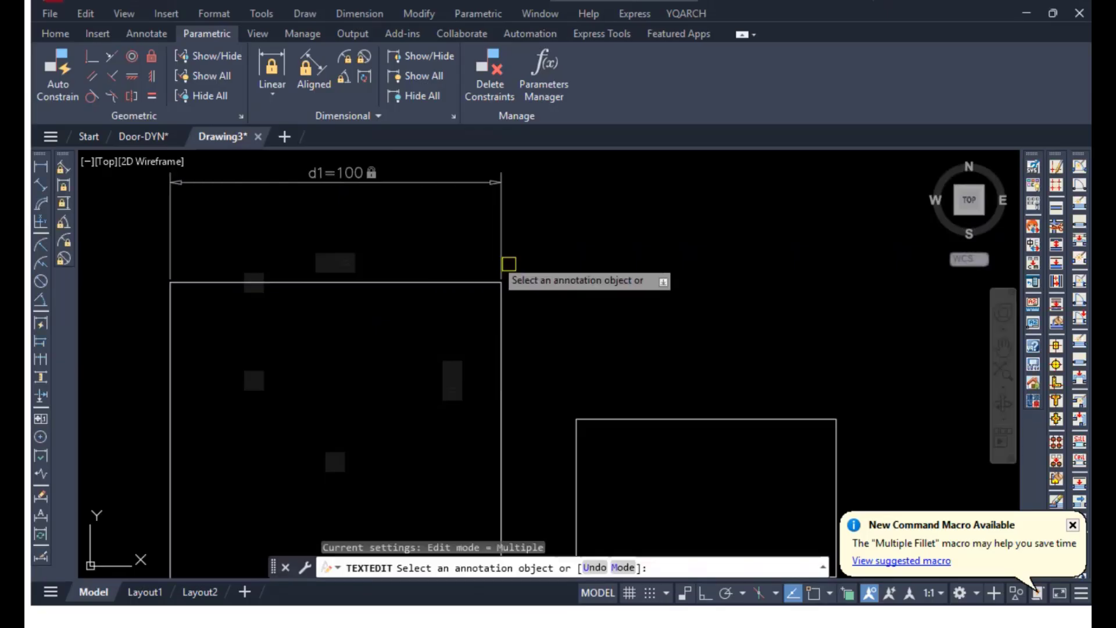
right_click(511, 243)
left_click(521, 251)
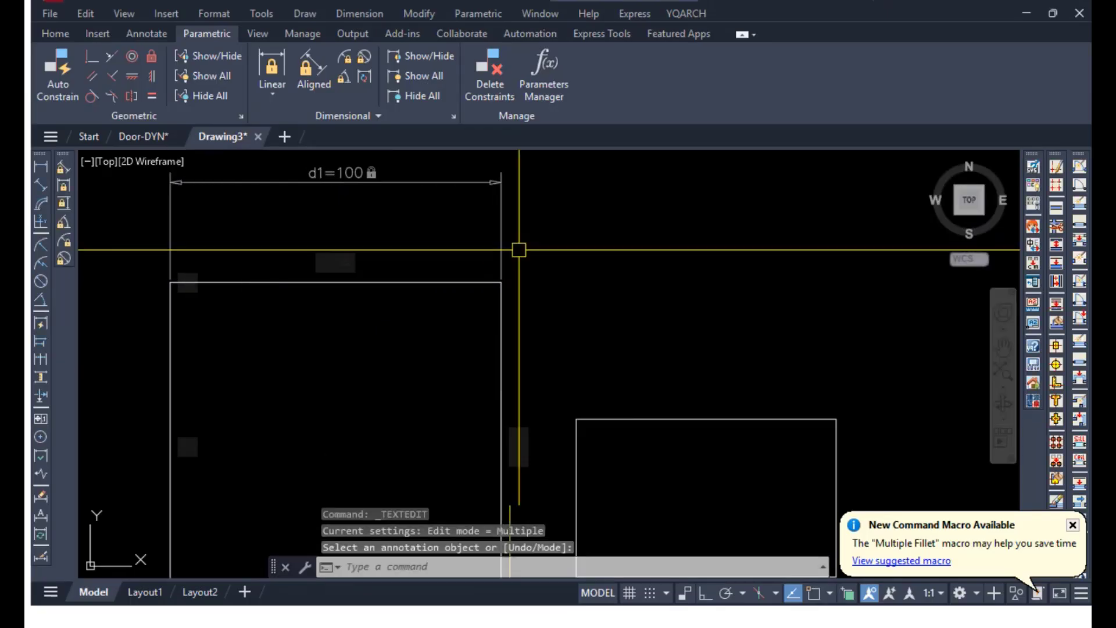
Resize the square with the right arrow grip of its width constraint, ending at a width of about 62.
left_click(500, 205)
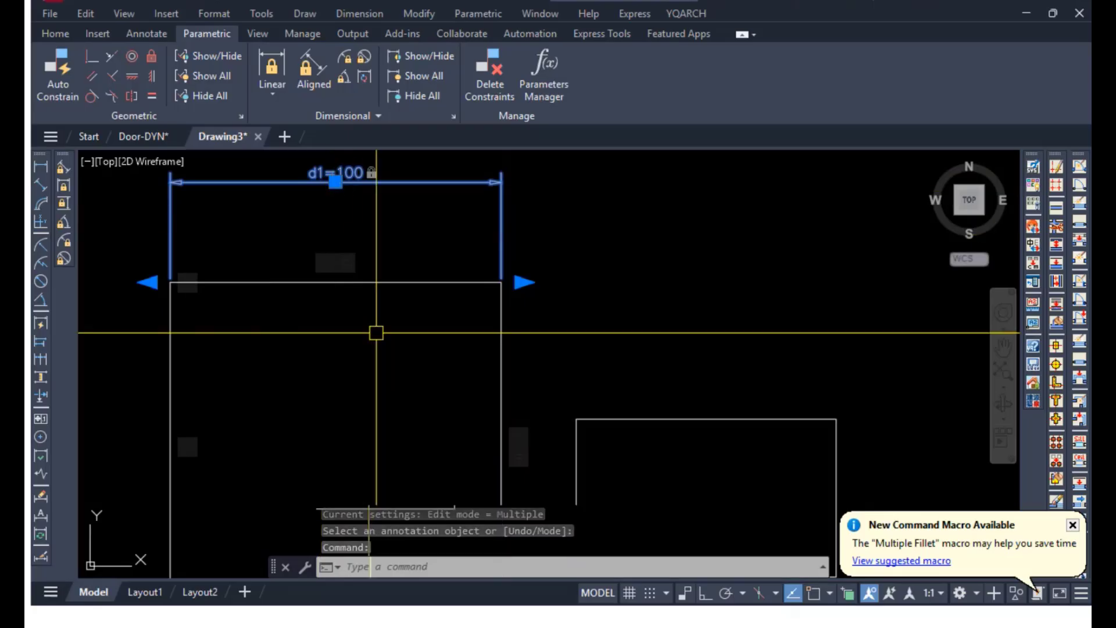
scroll(354, 287, "down", 2)
mouse_move(340, 270)
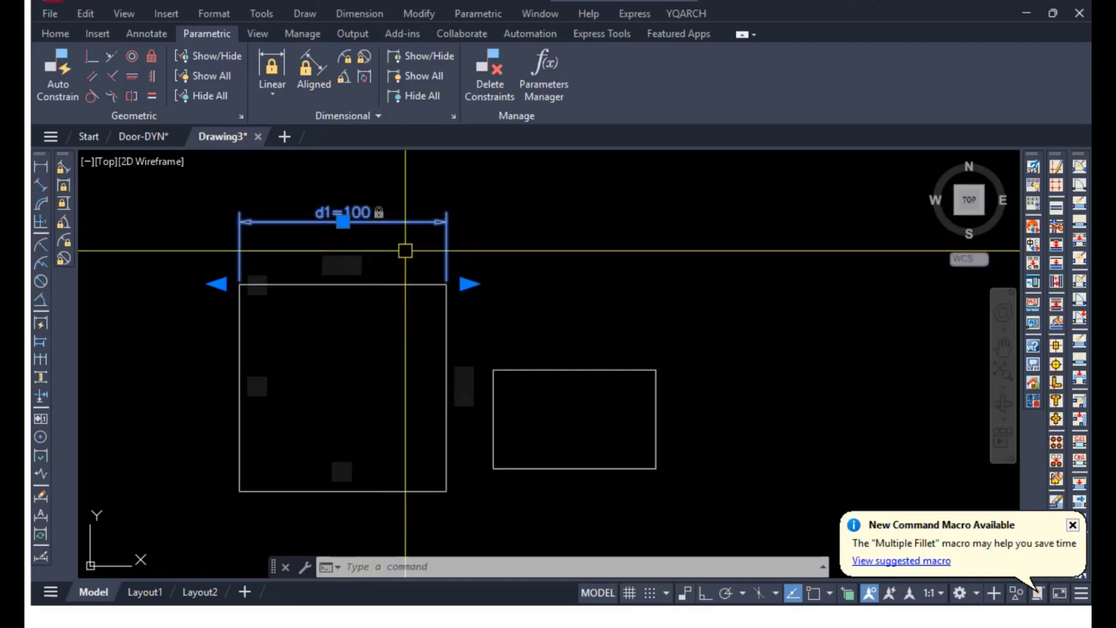
mouse_move(375, 279)
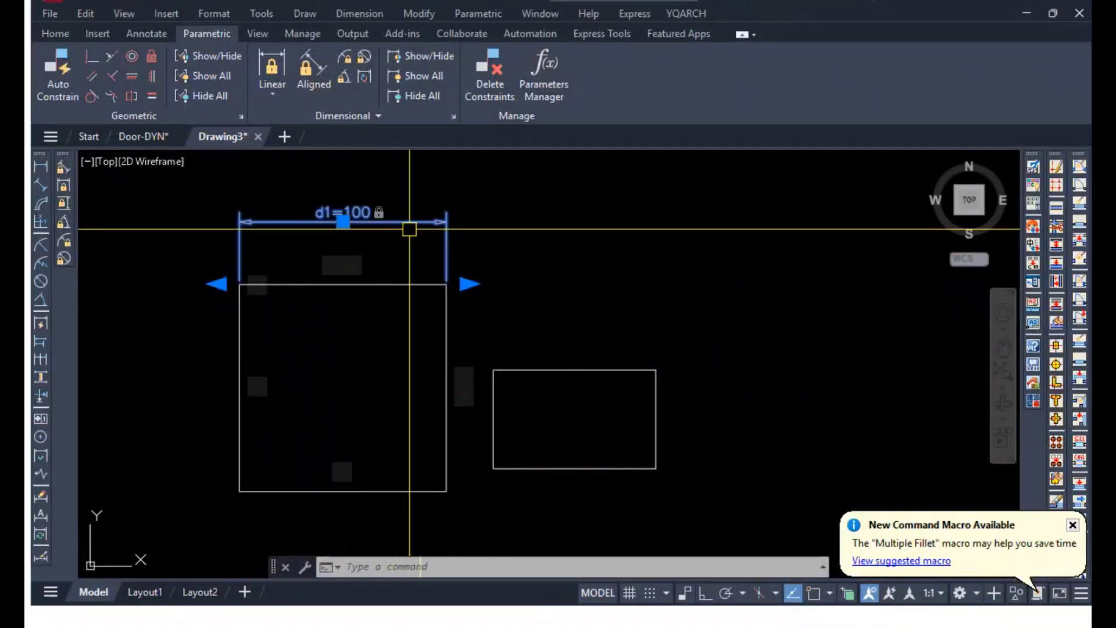
scroll(476, 296, "down", 2)
left_click(477, 290)
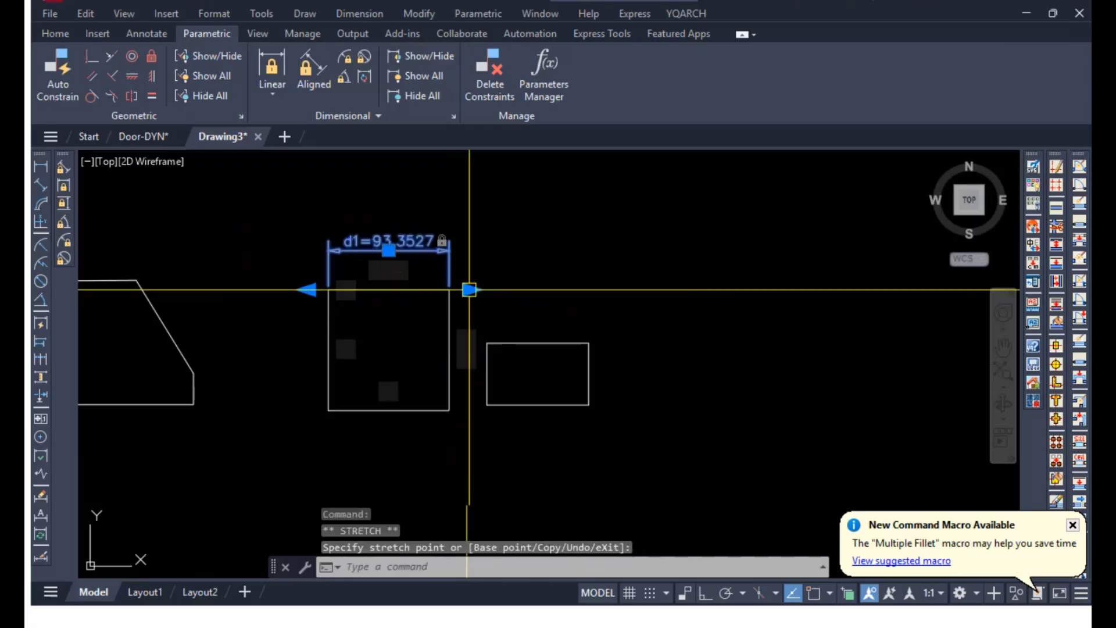
left_click(429, 289)
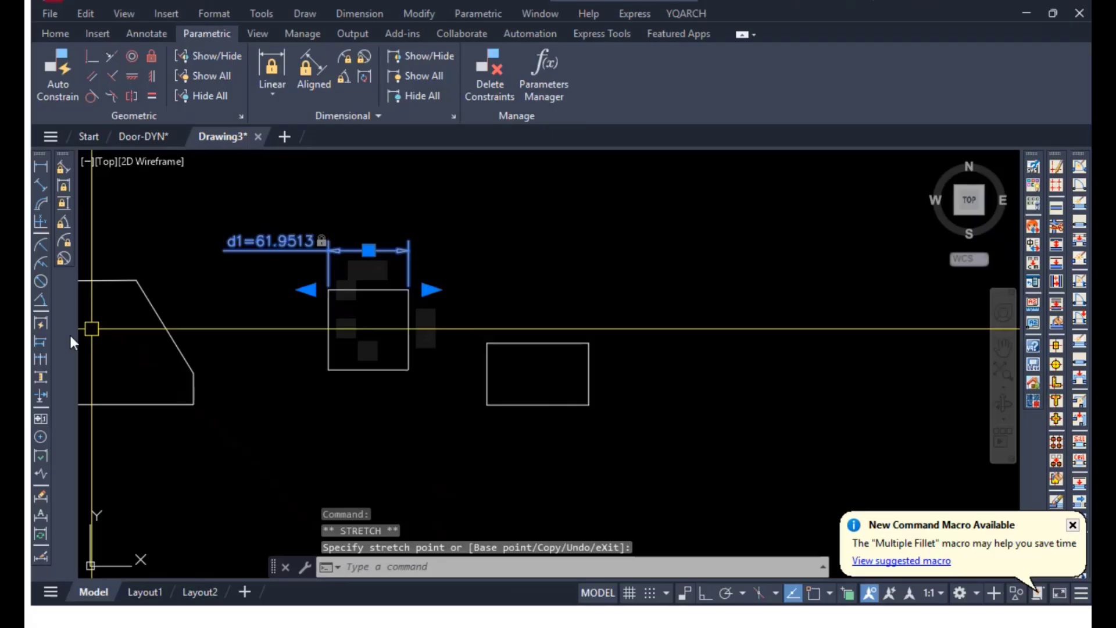
Add a vertical linear constraint of 40 from the notched profile's lower-left corner to the left circle's centre, placed outside the left edge.
middle_click_drag(291, 341, 782, 318)
scroll(444, 373, "up", 2)
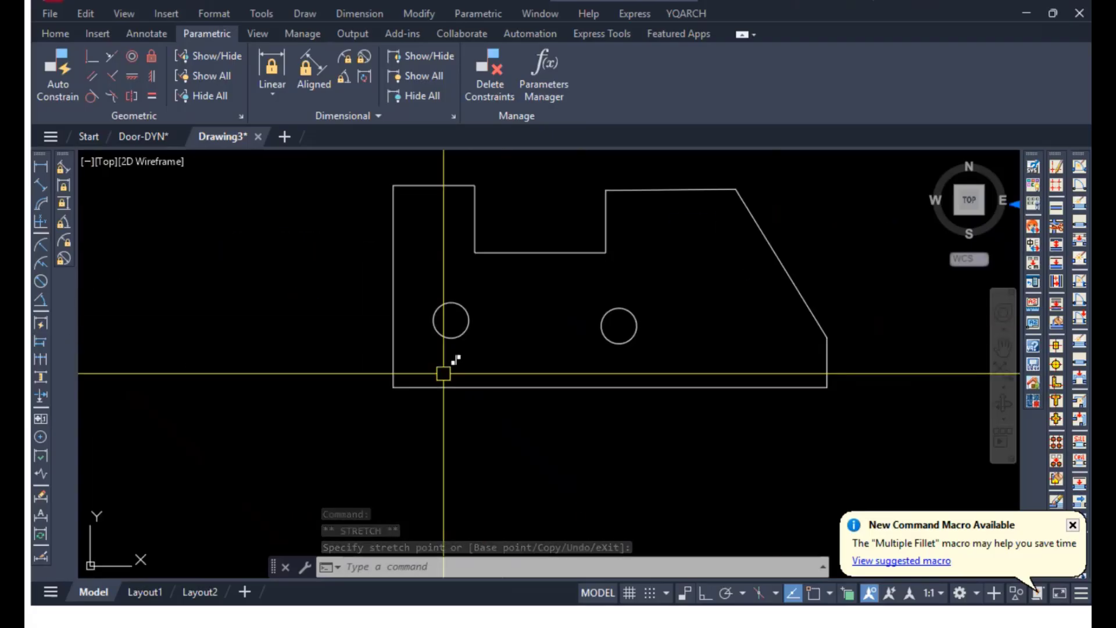
scroll(444, 374, "up", 2)
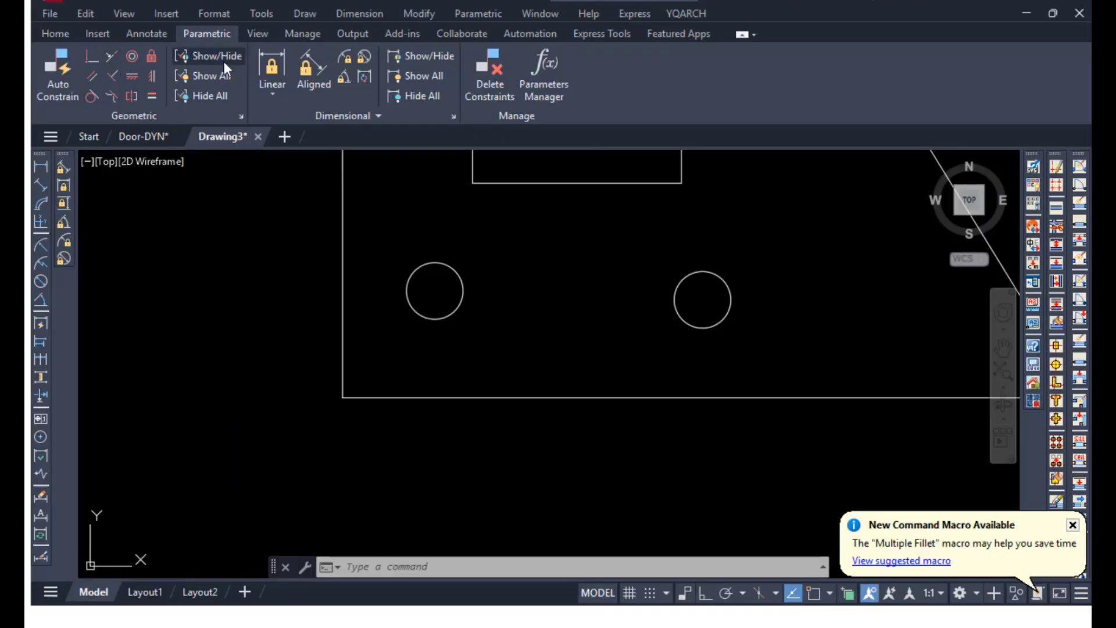
left_click(271, 69)
left_click(343, 397)
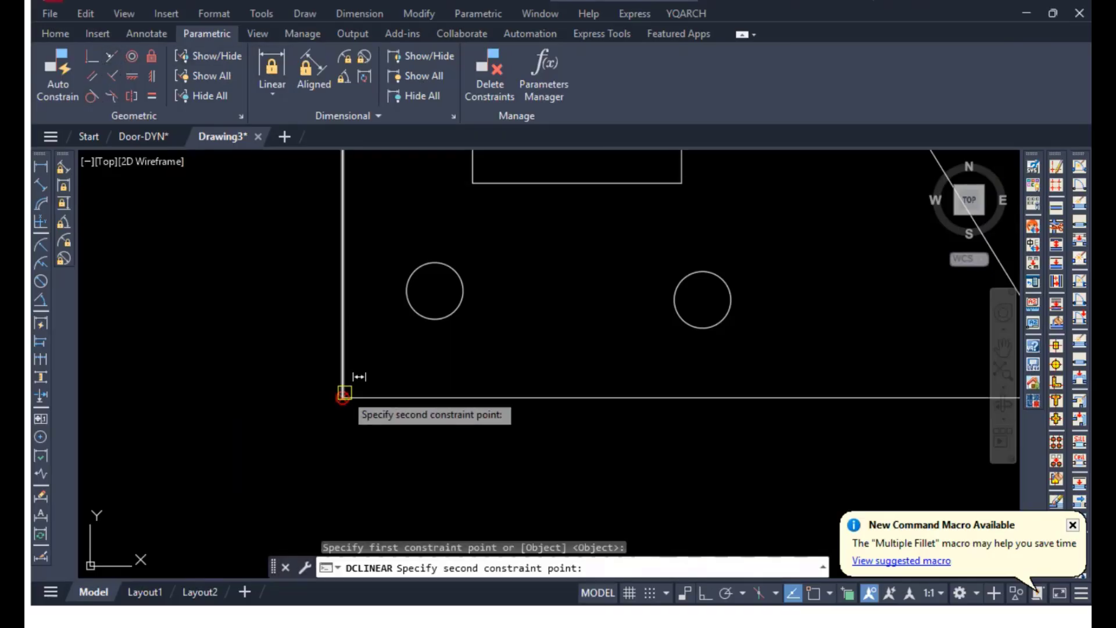
left_click(454, 306)
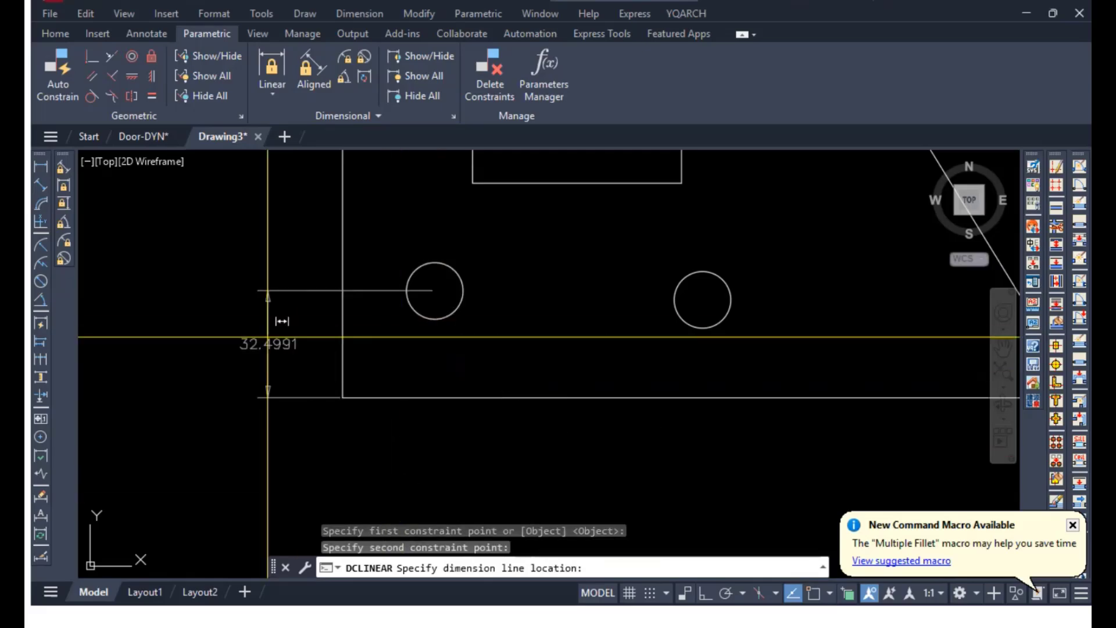
left_click(268, 349)
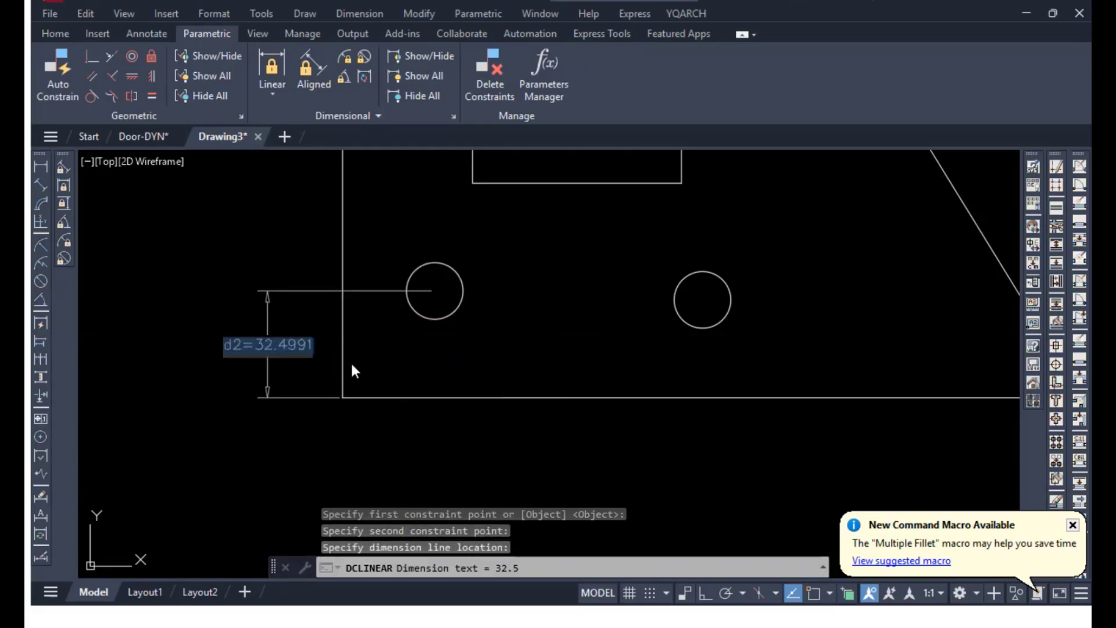
type("4")
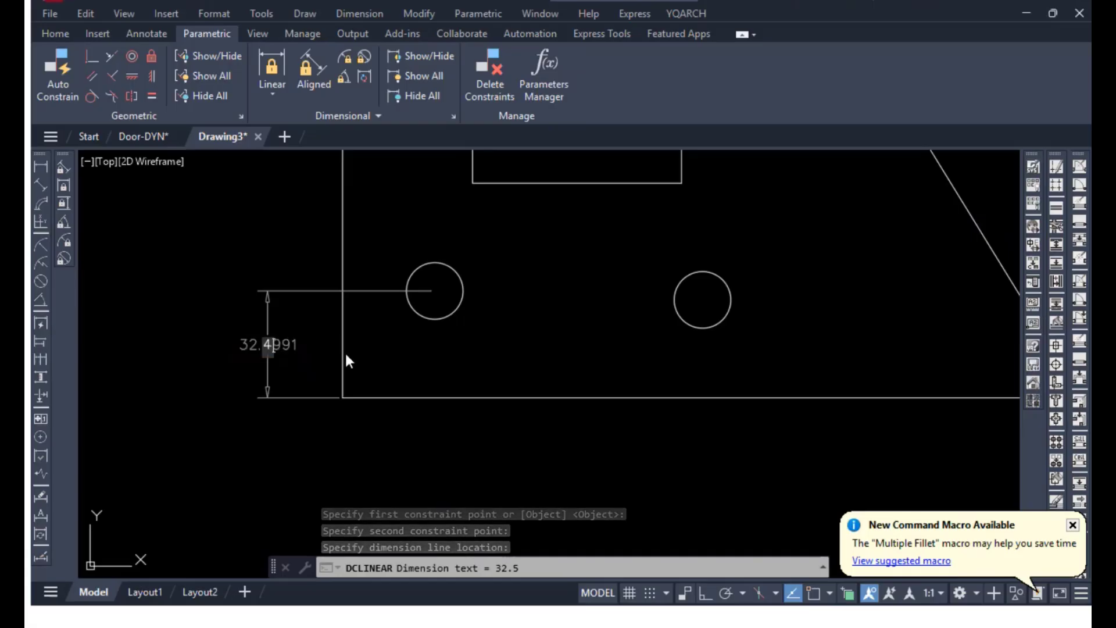
type("0")
key("Return")
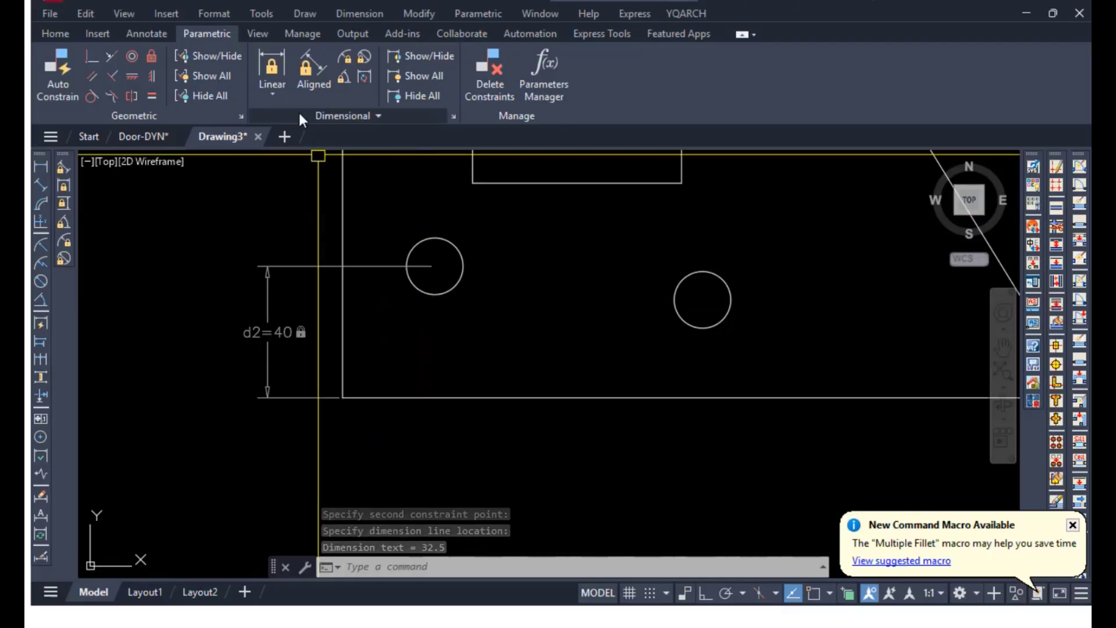
Add a horizontal linear constraint from the left circle's centre to the bottom edge's left end, with the expression d2/2.
left_click(271, 69)
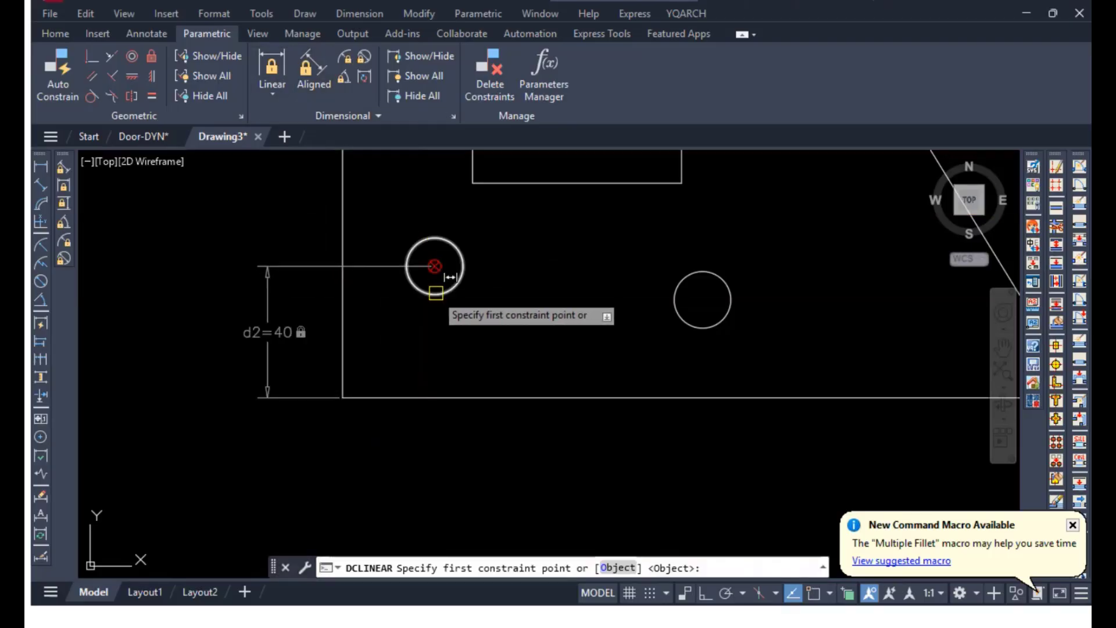
left_click(438, 284)
left_click(367, 395)
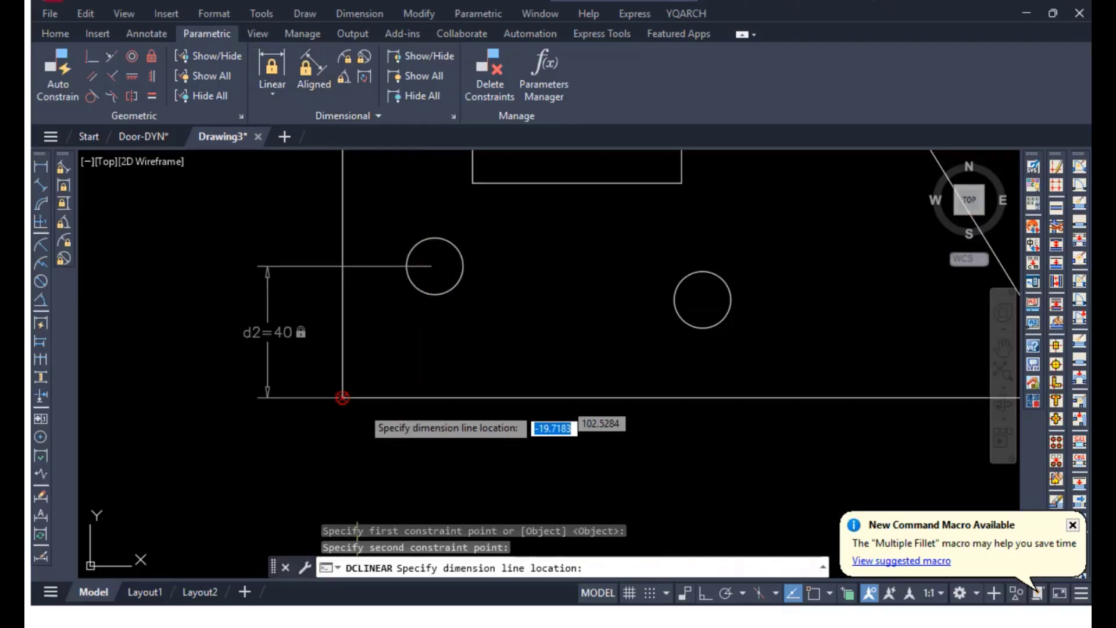
left_click(389, 463)
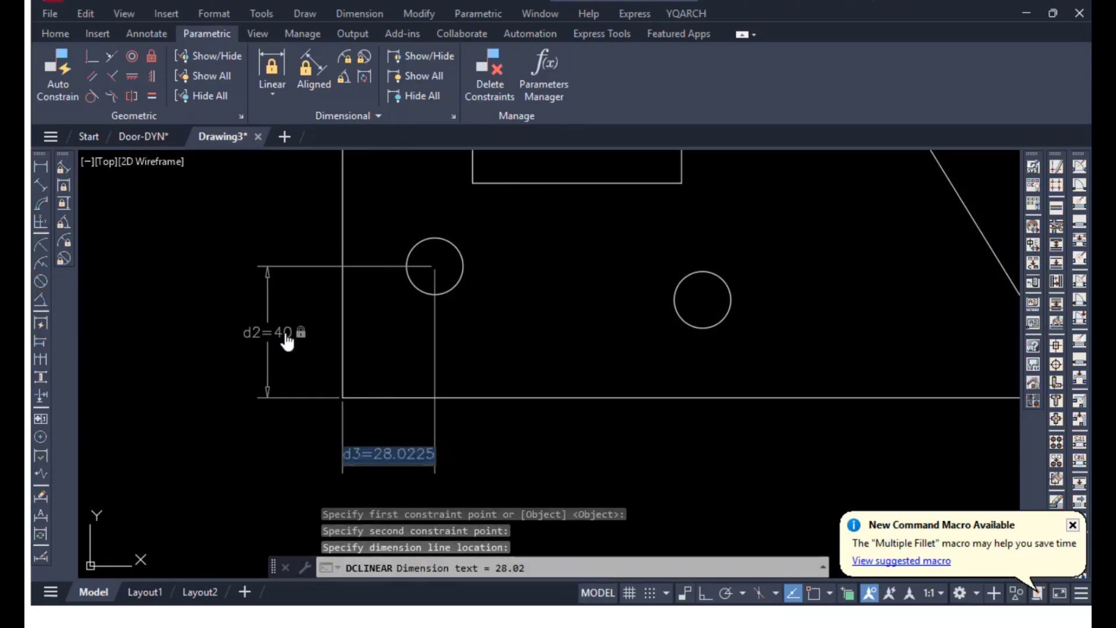
left_click(285, 335)
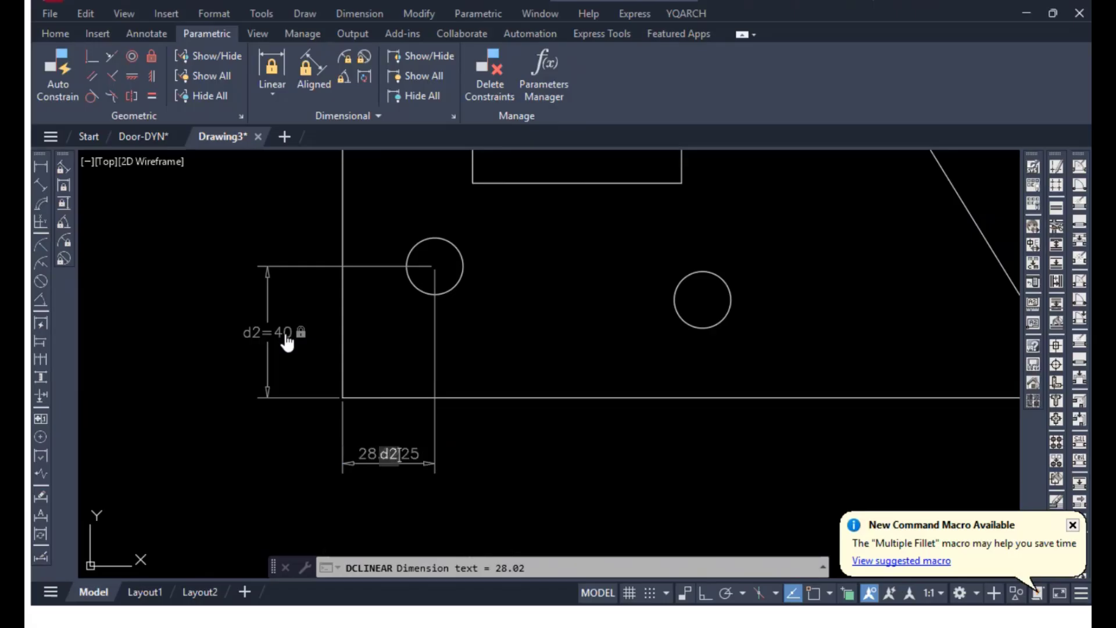
type("/2")
key("Return")
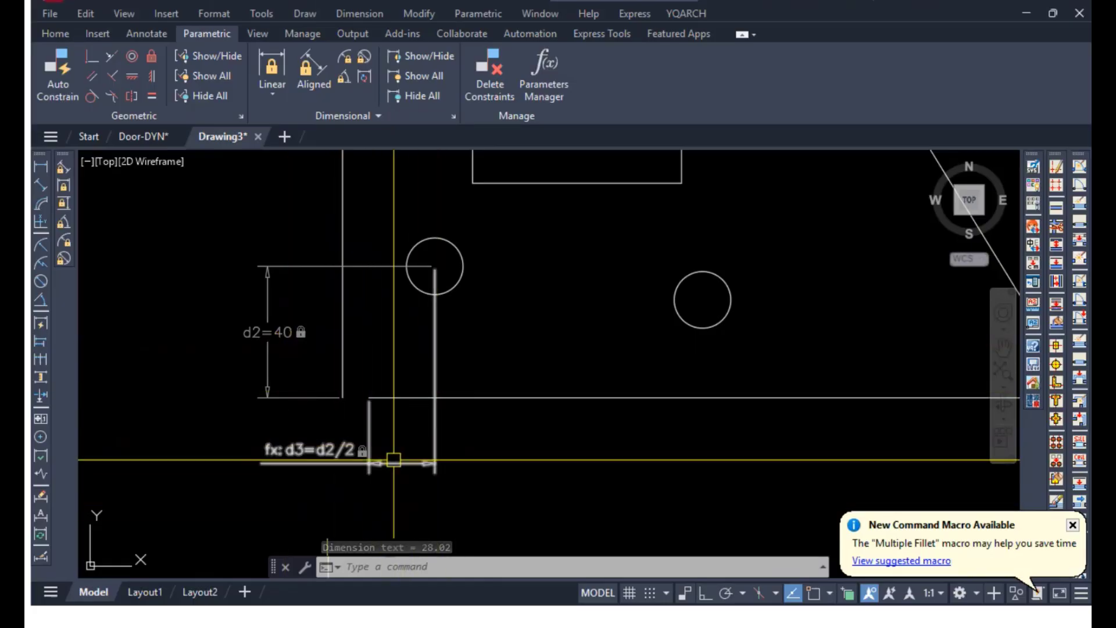
Apply a Coincident constraint between the bottom edge's left endpoint and the left edge's lower endpoint to close the profile corner.
scroll(369, 404, "up", 3)
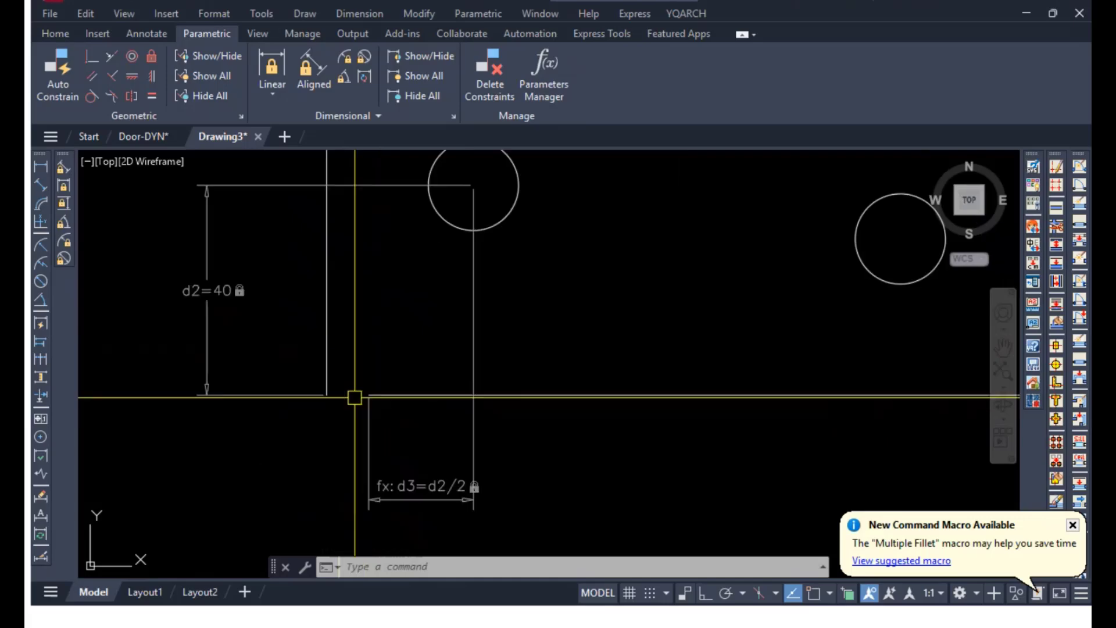
left_click(92, 54)
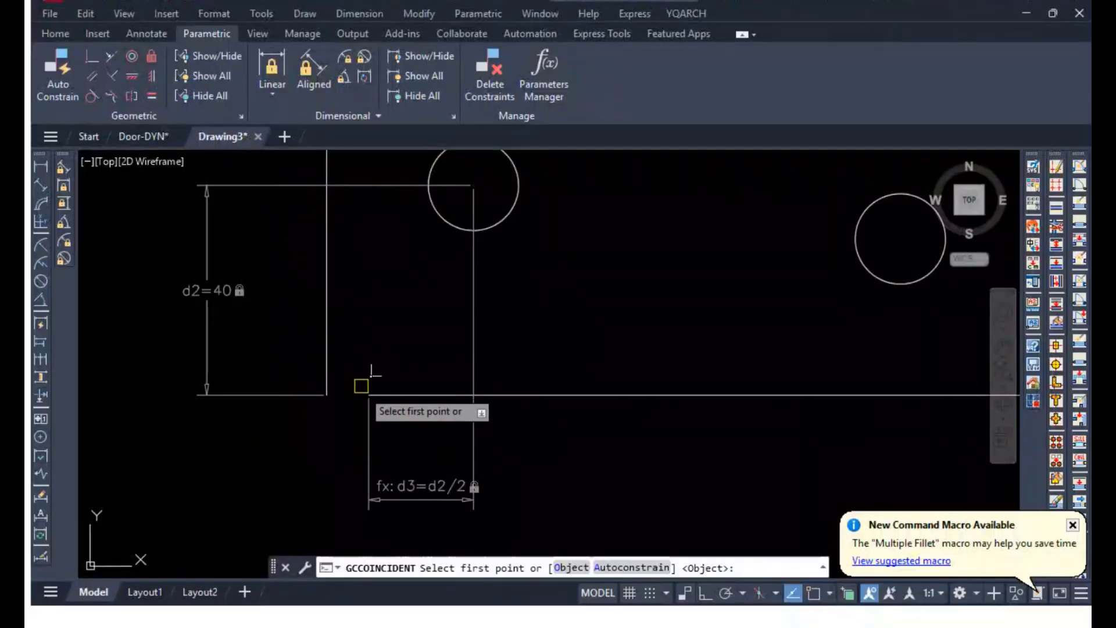
left_click(368, 395)
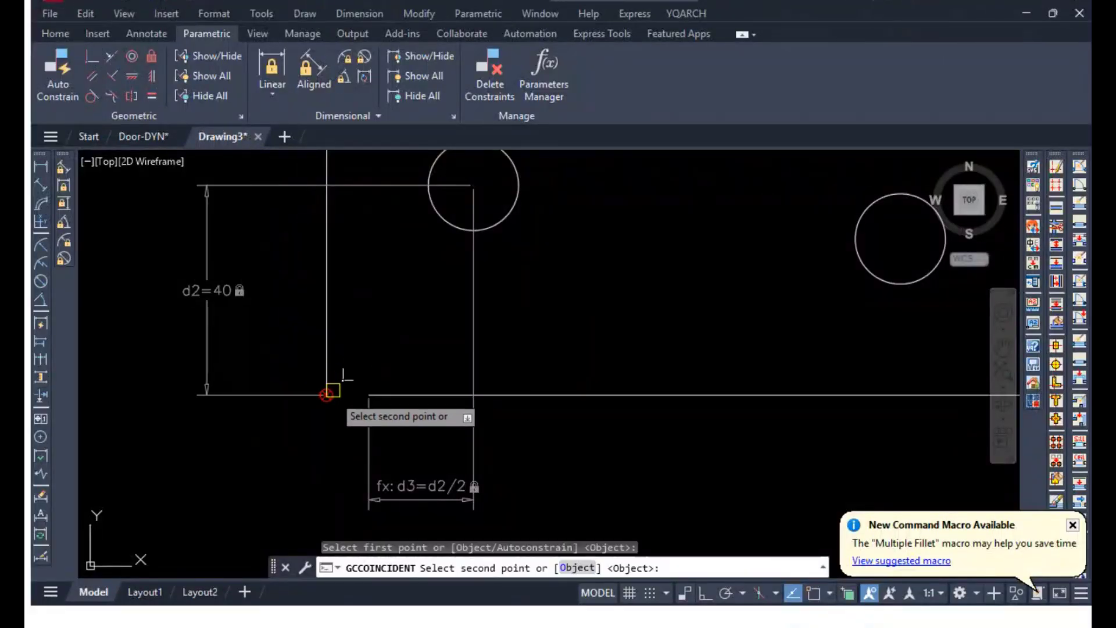
left_click(330, 395)
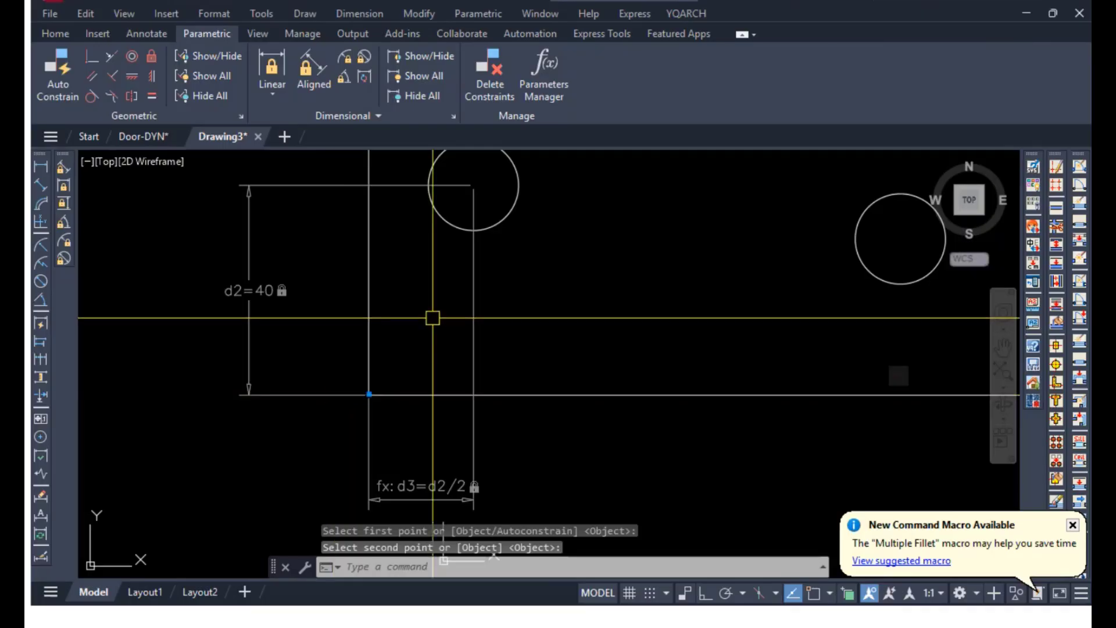
scroll(434, 316, "down", 4)
scroll(461, 425, "up", 2)
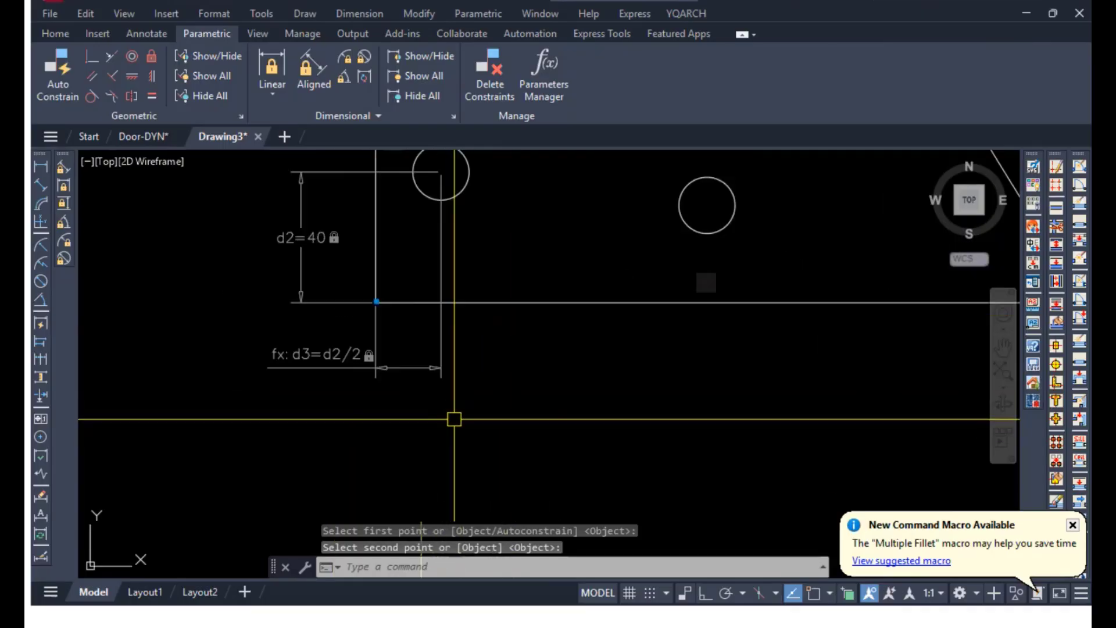
left_click(330, 355)
double_click(330, 355)
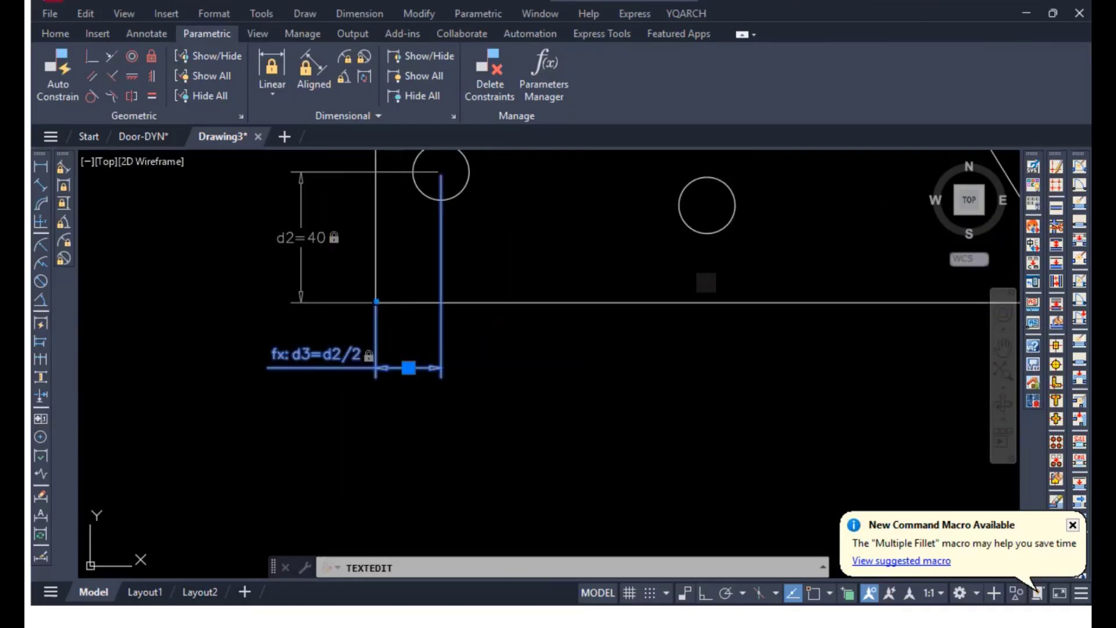
left_click(433, 335)
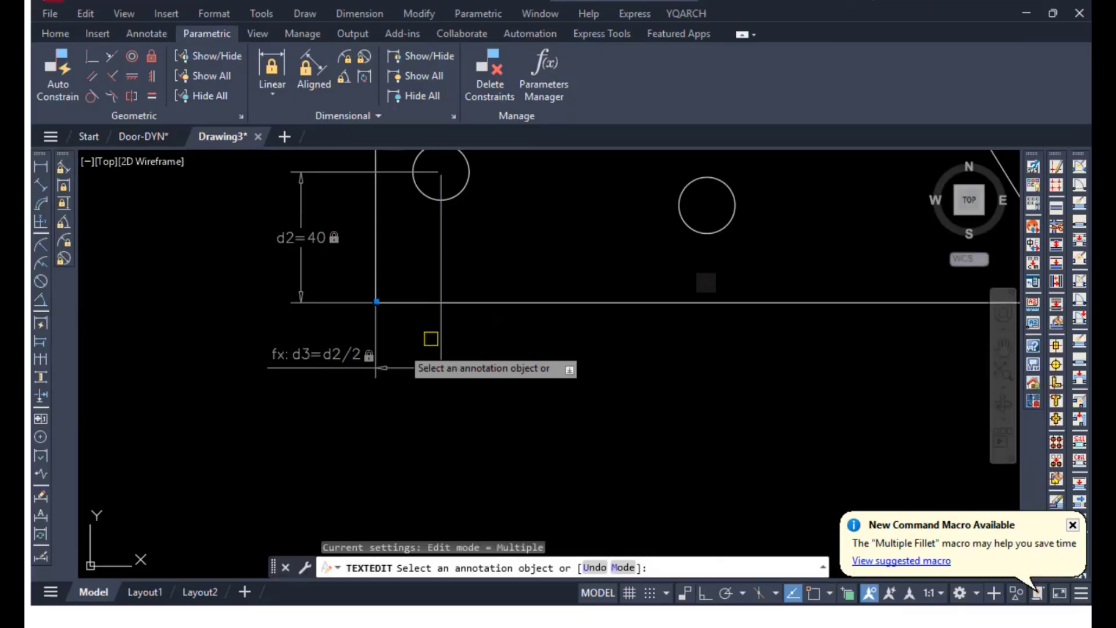
key("Escape")
key("Escape")
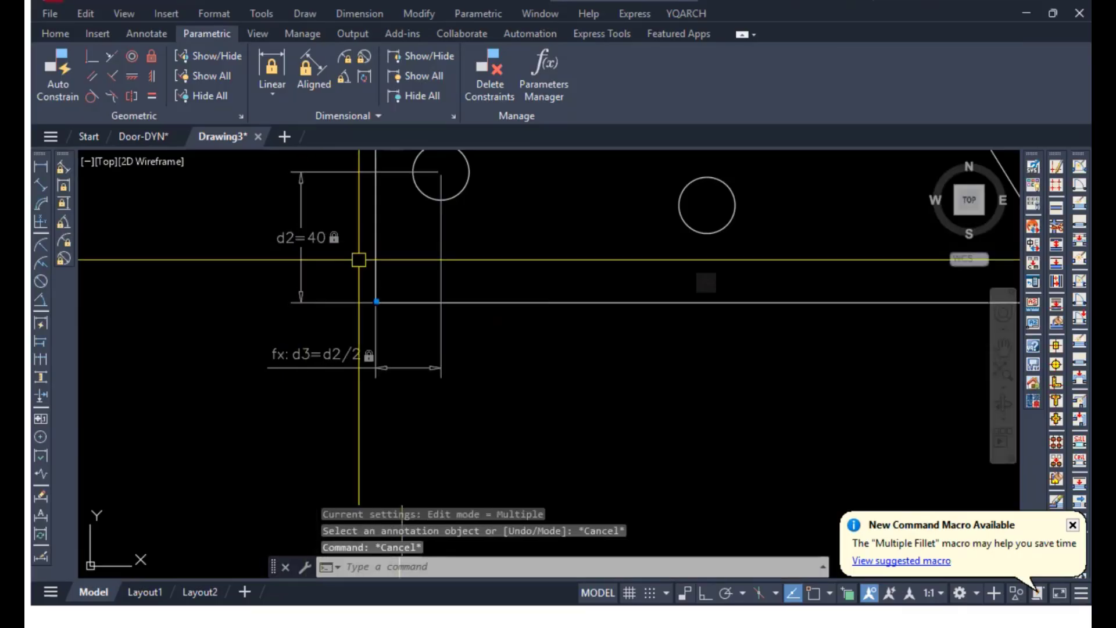
Set the vertical linear constraint d2 of the left circle's centre to 50.
scroll(402, 261, "down", 2)
middle_click_drag(402, 262, 358, 371)
left_click(310, 357)
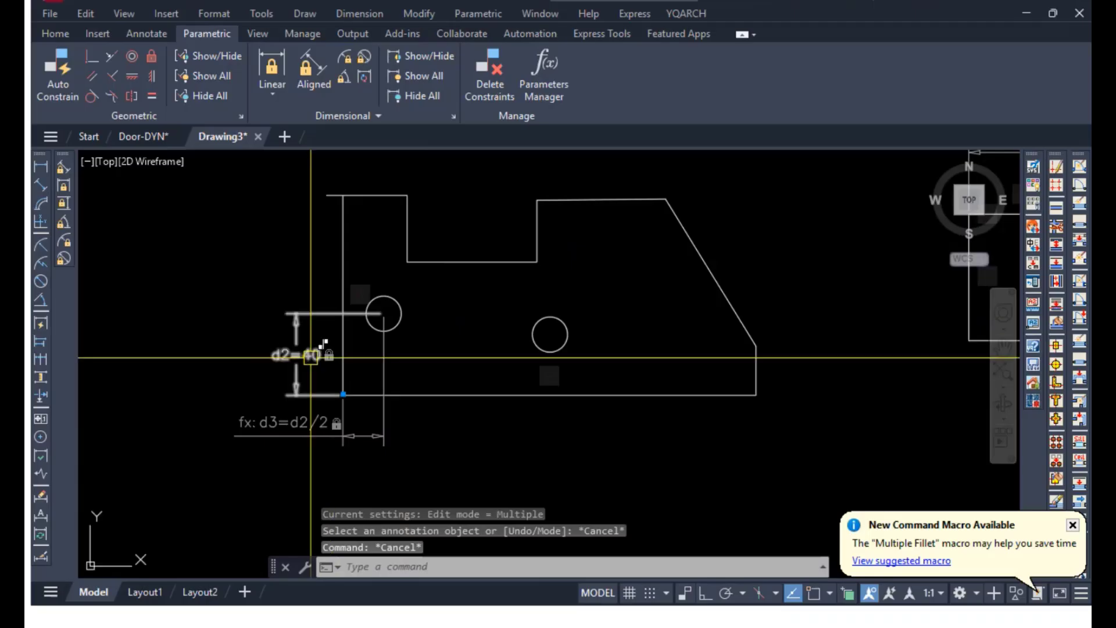
double_click(311, 354)
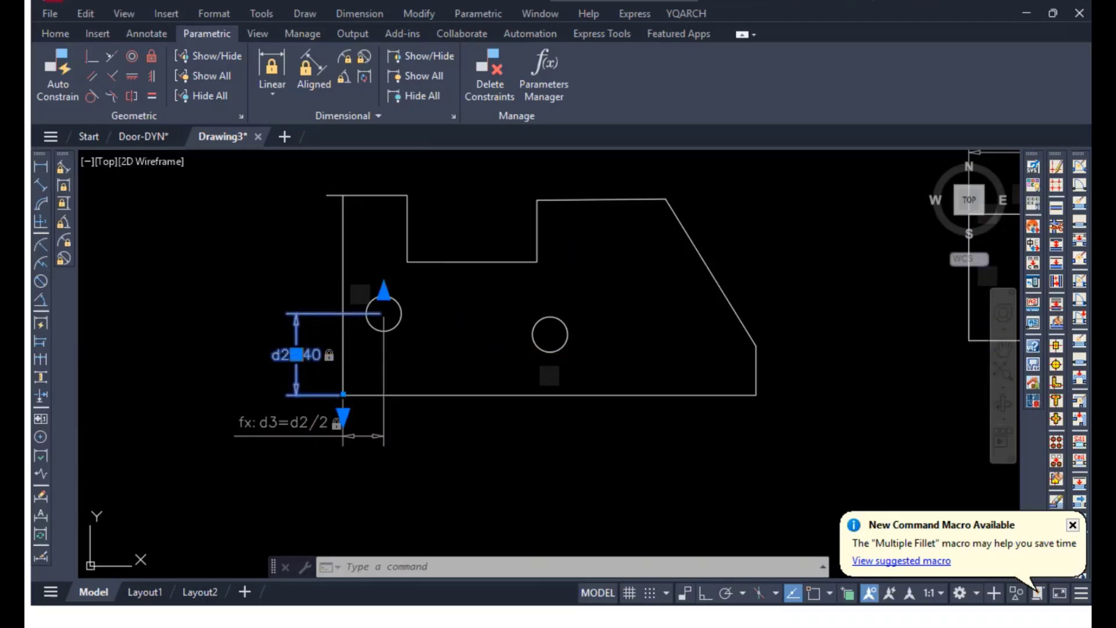
type("50")
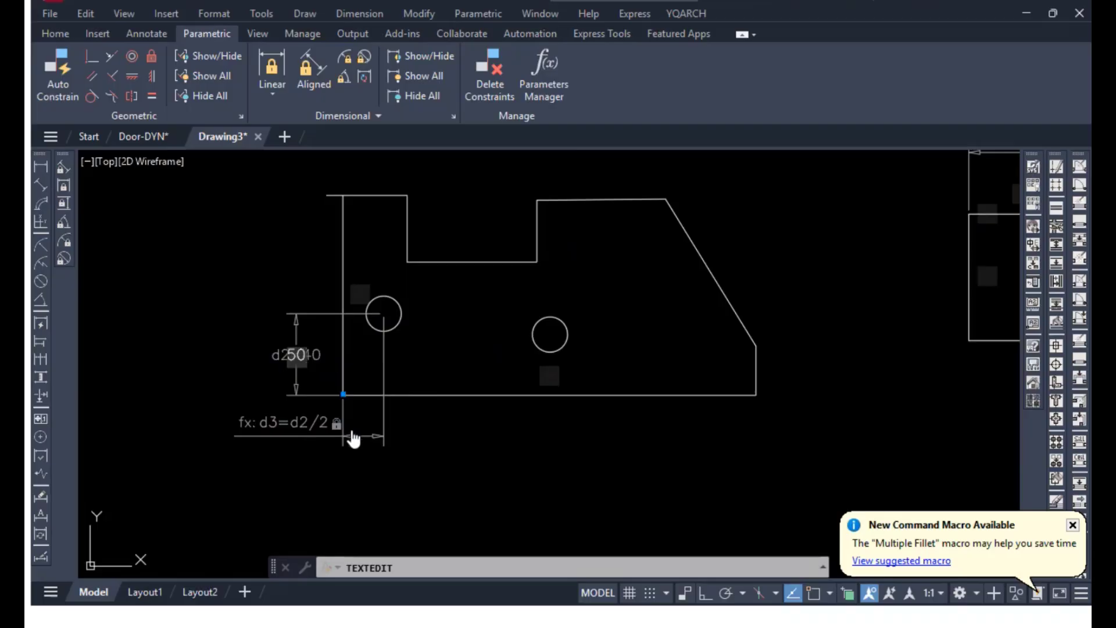
key("Return")
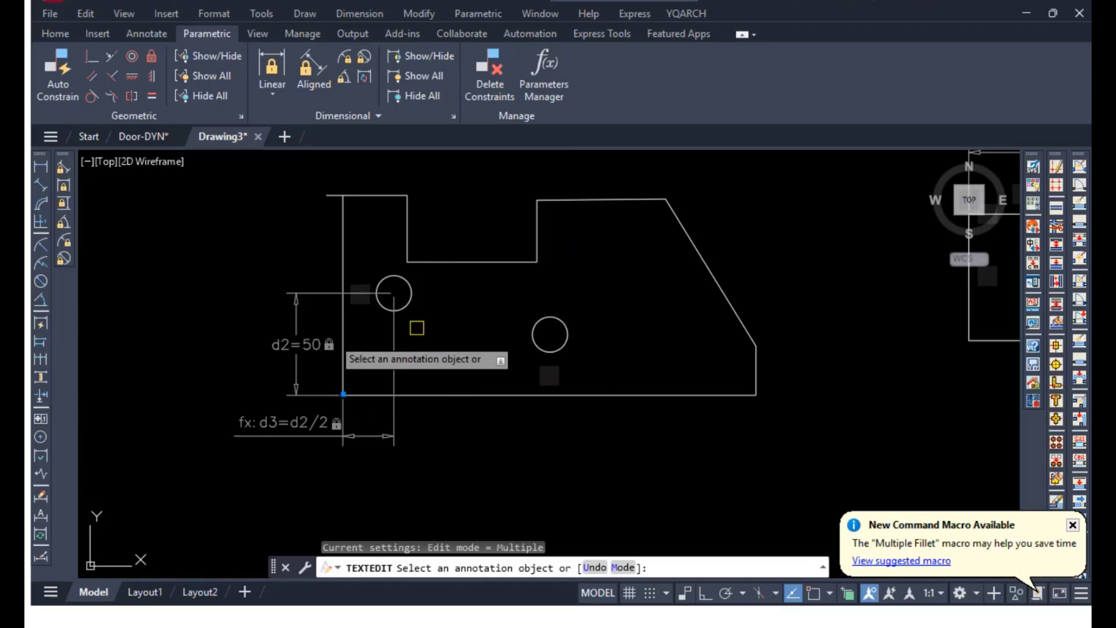
key("Escape")
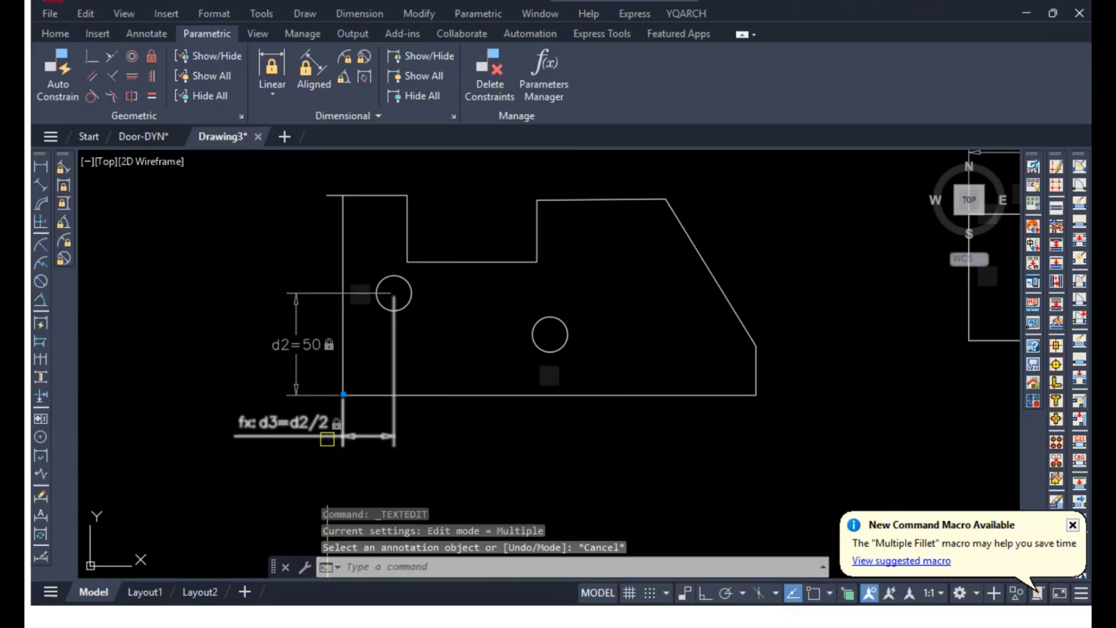
Change the expression of the left circle's horizontal constraint d3 to d2/3.
left_click(302, 435)
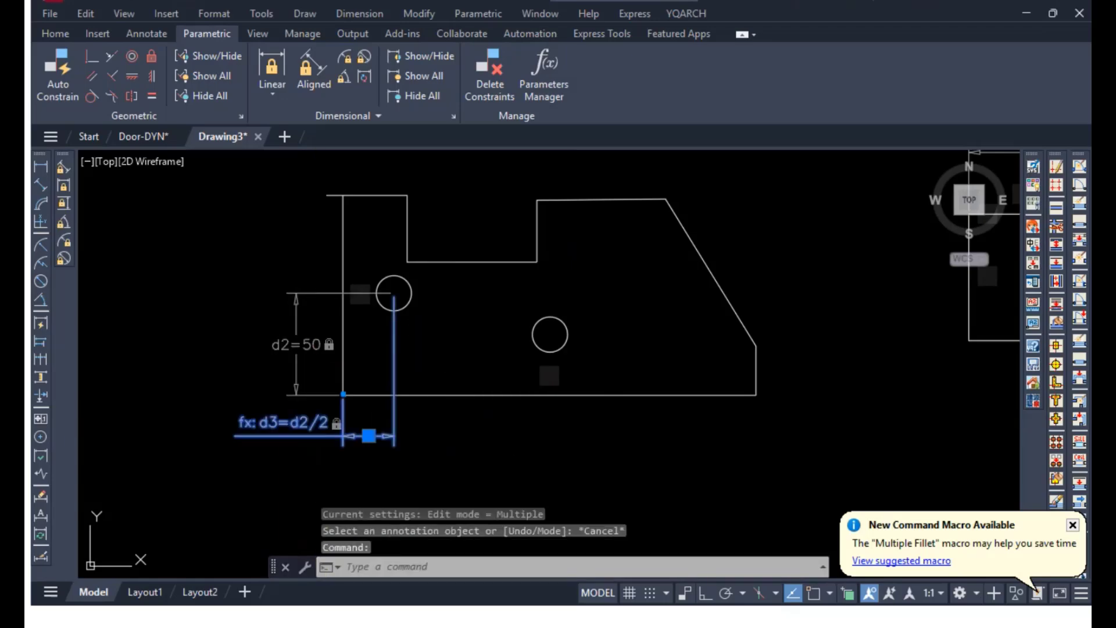
double_click(301, 420)
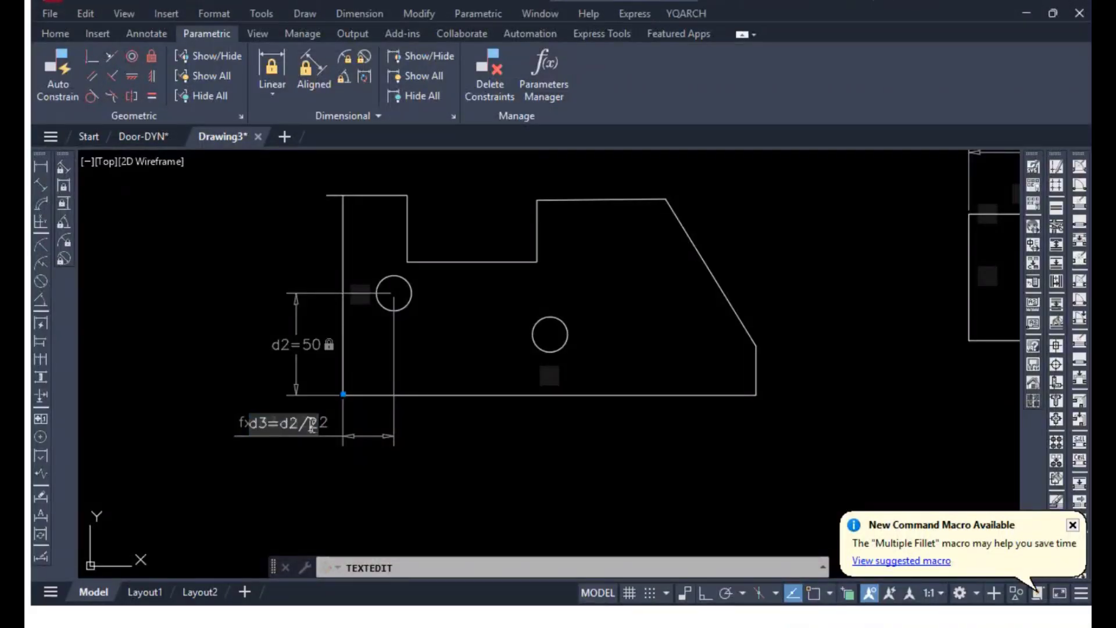
type("3")
key("Return")
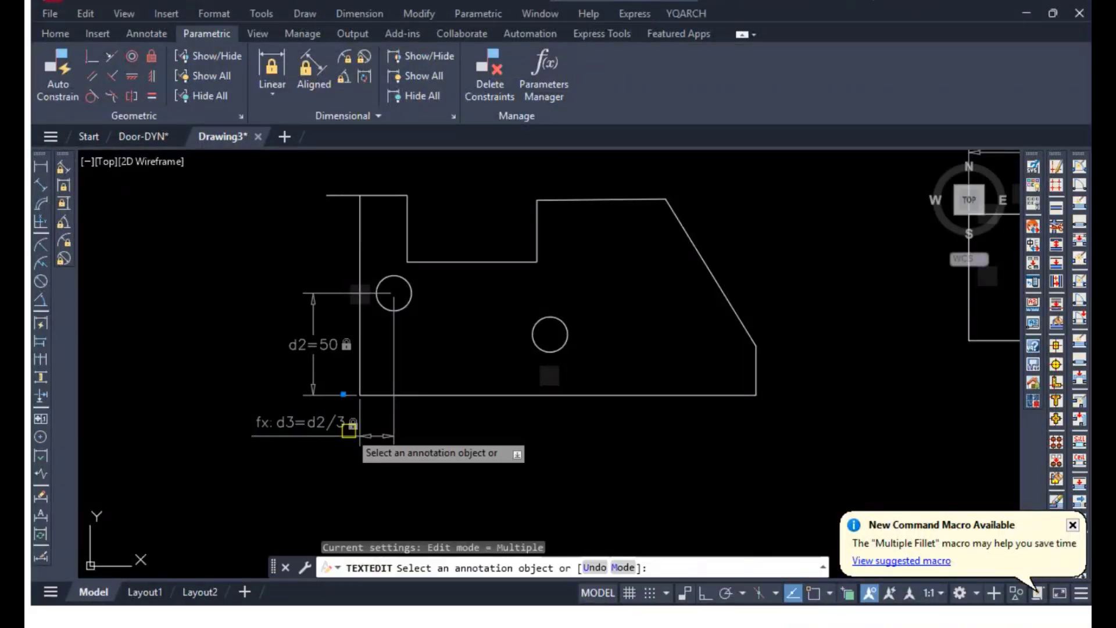
scroll(396, 343, "up", 3)
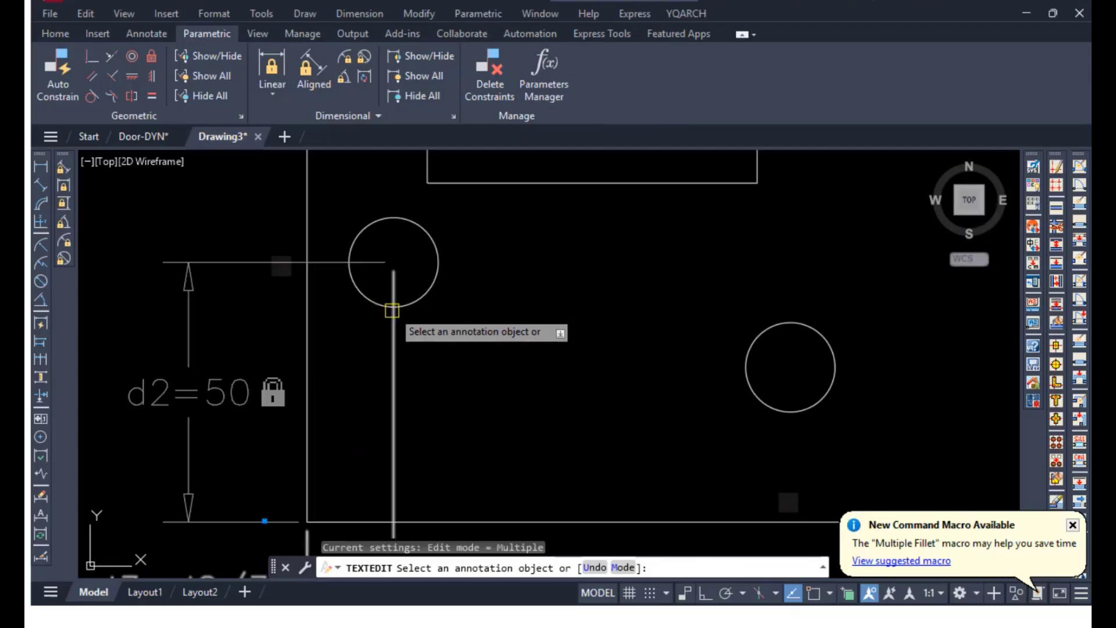
scroll(389, 316, "down", 5)
key("Escape")
key("Escape")
Fillet the profile's top-left edge and left edge with radius 0 to form a sharp corner.
scroll(373, 267, "up", 5)
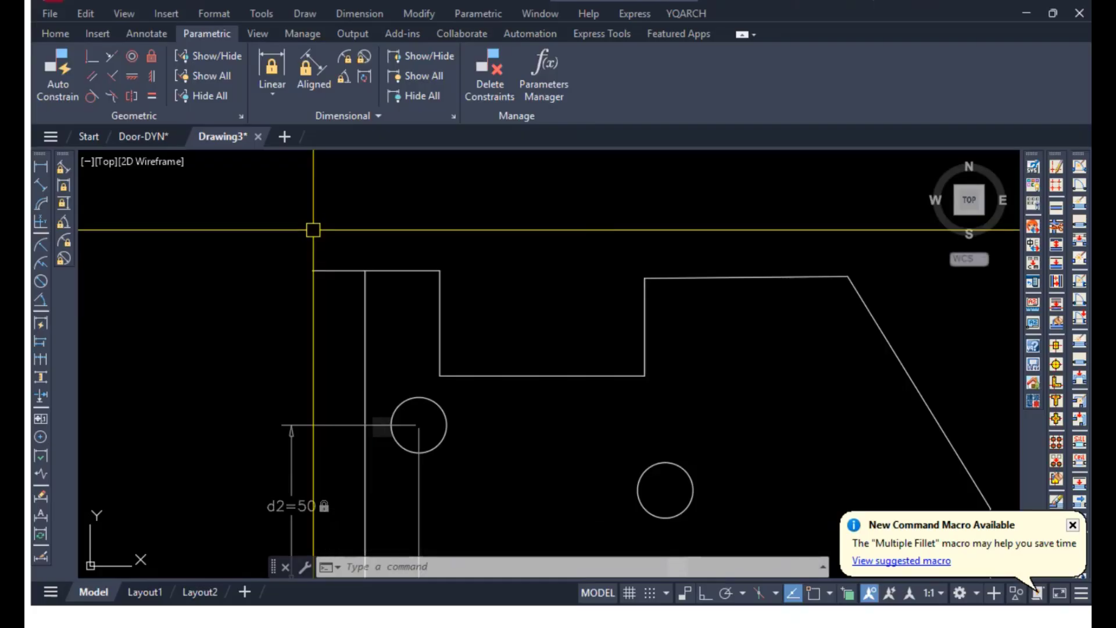
type("f")
key("Return")
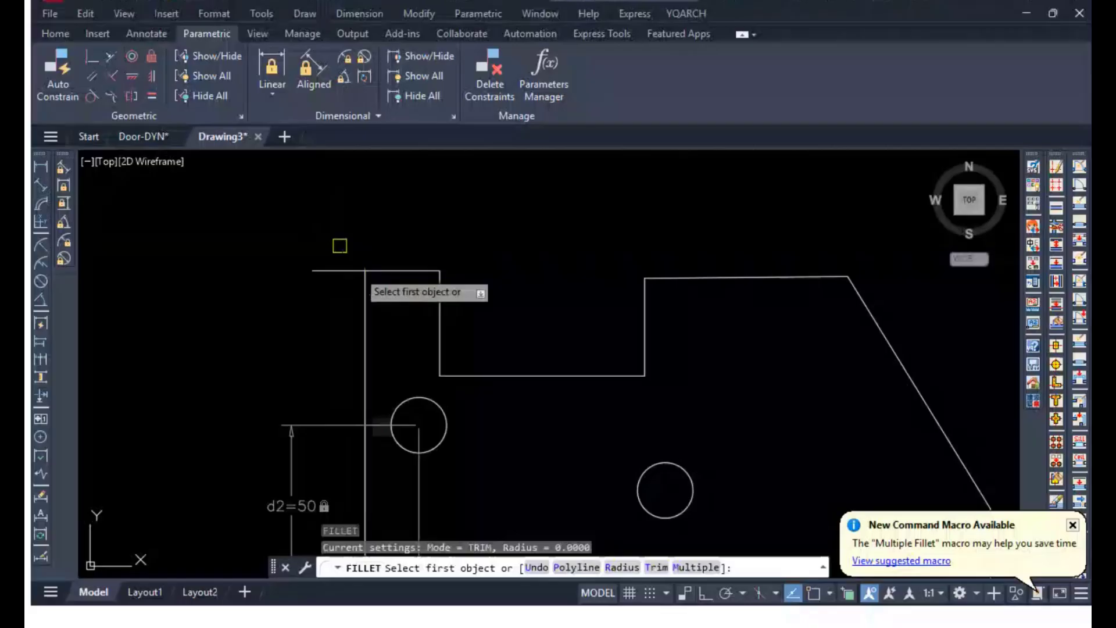
left_click(377, 270)
left_click(366, 291)
scroll(420, 348, "down", 4)
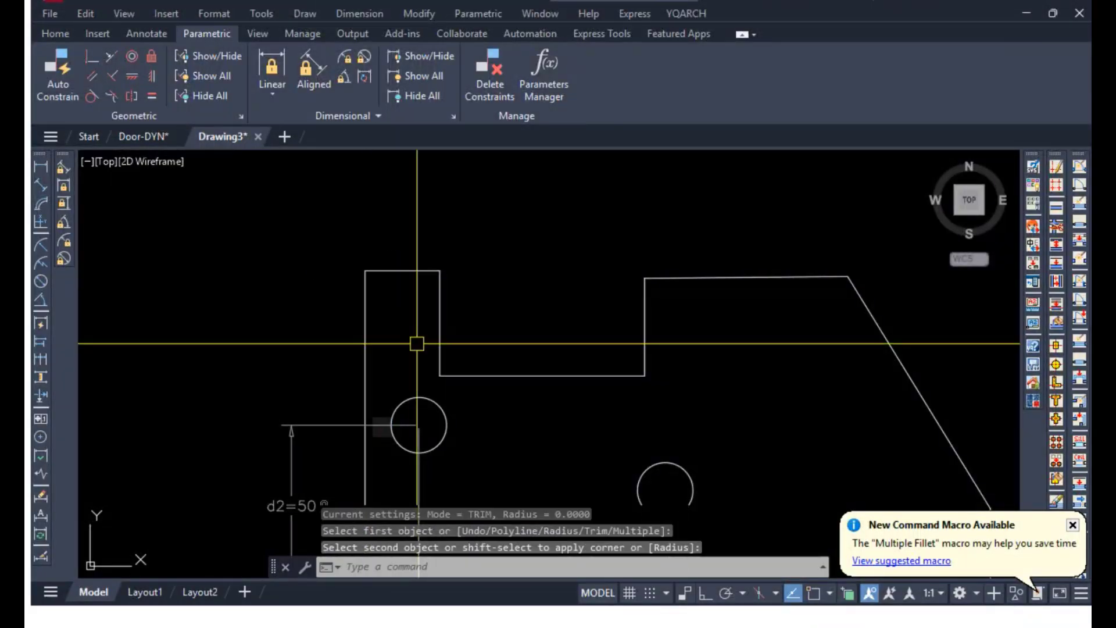
Draw a vertical line with Ortho on in the empty area up and right of the plain rectangle.
mouse_move(695, 417)
middle_mouse_down()
mouse_move(640, 406)
mouse_move(450, 417)
middle_mouse_up()
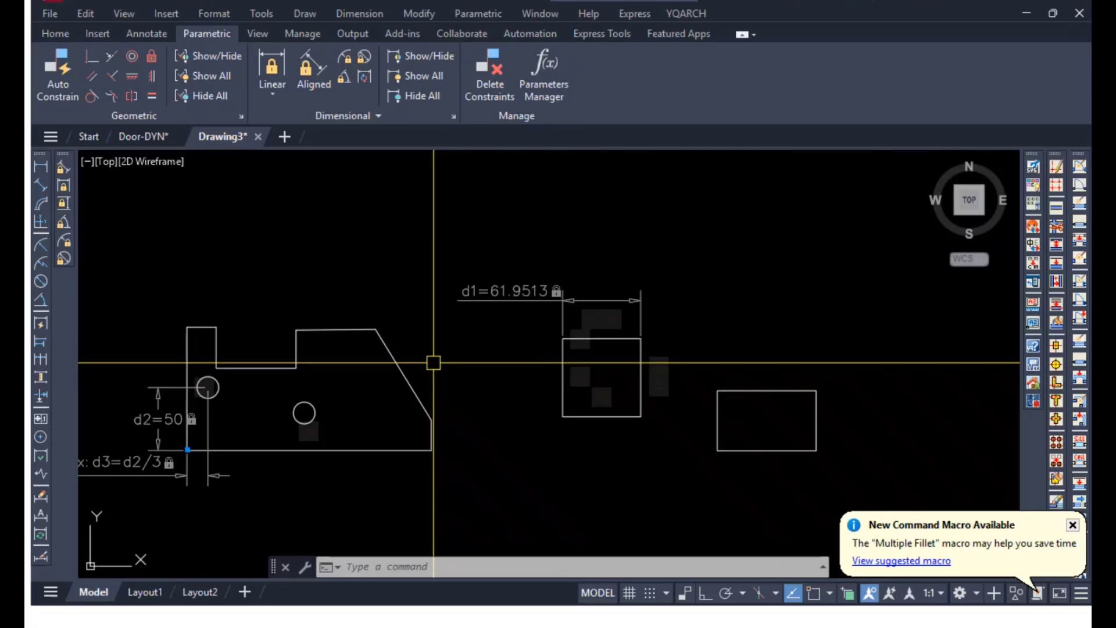
scroll(465, 352, "down", 1)
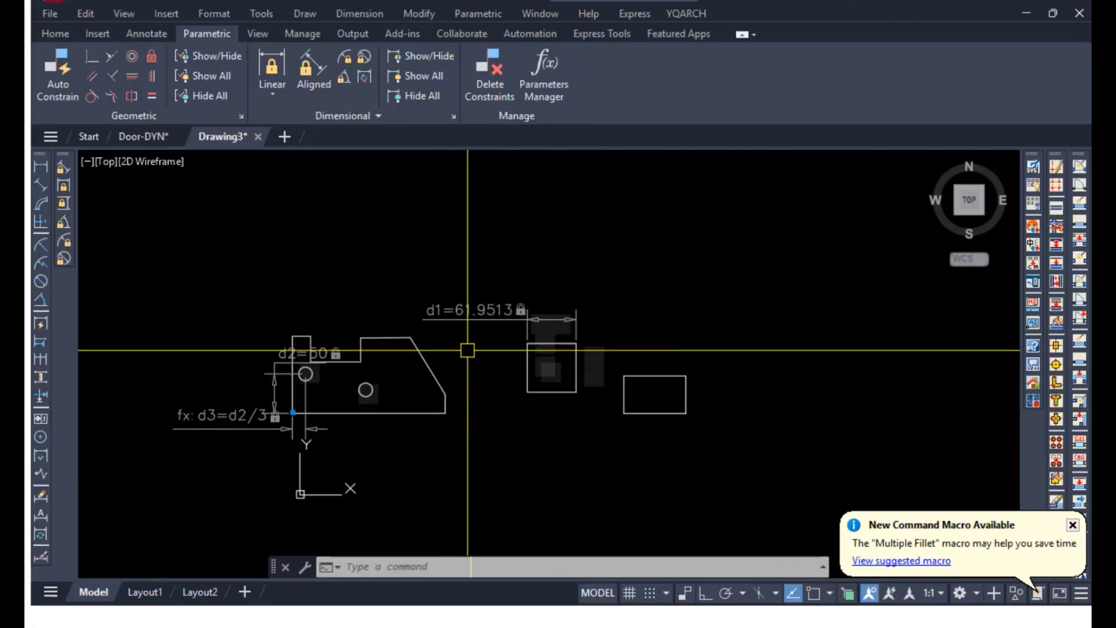
middle_click_drag(471, 340, 352, 461)
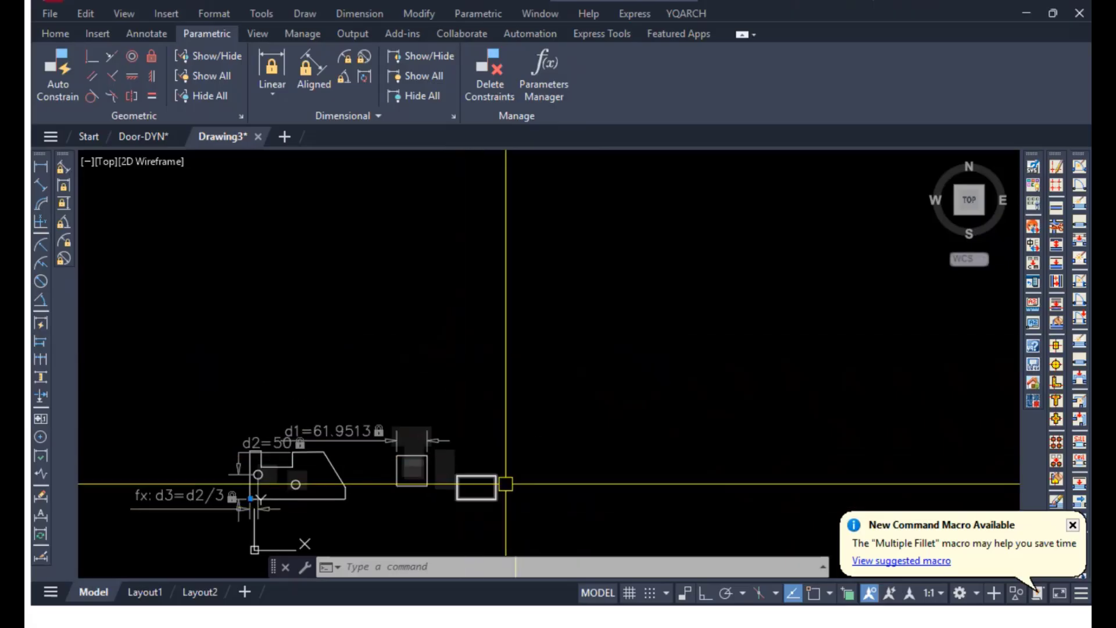
scroll(516, 456, "up", 1)
middle_click_drag(518, 433, 430, 395)
scroll(430, 393, "up", 2)
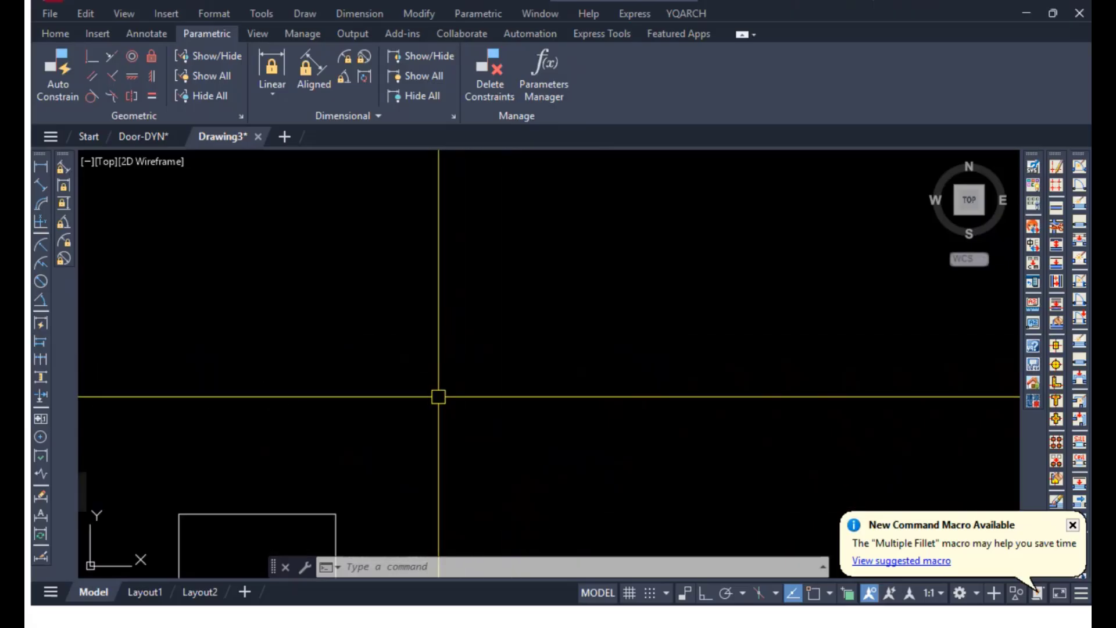
key("Escape")
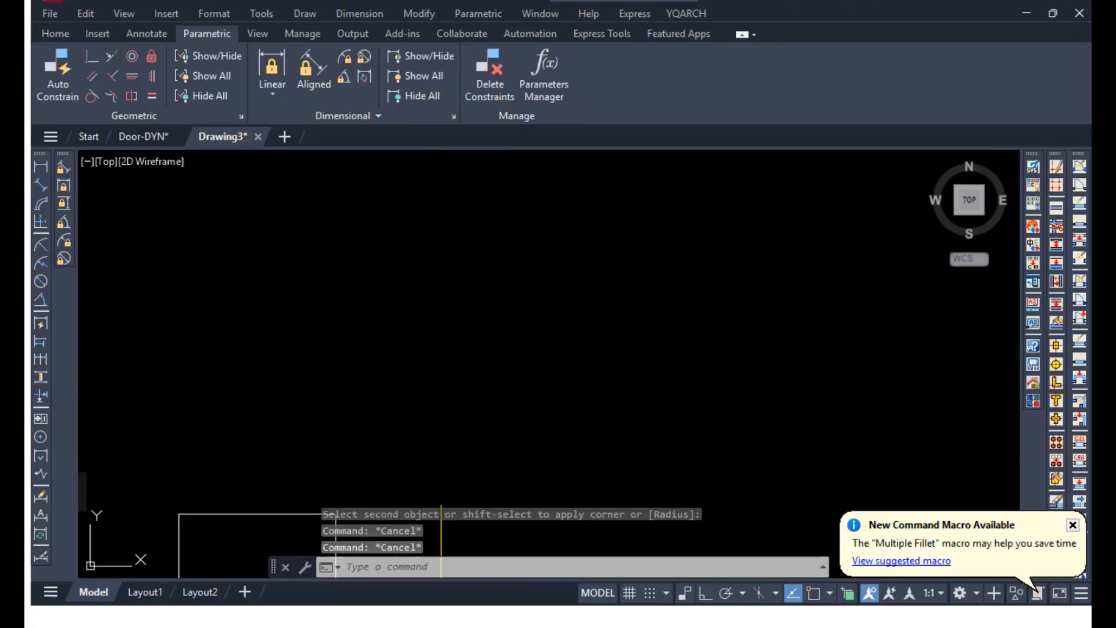
type("l")
key("Return")
left_click(497, 370)
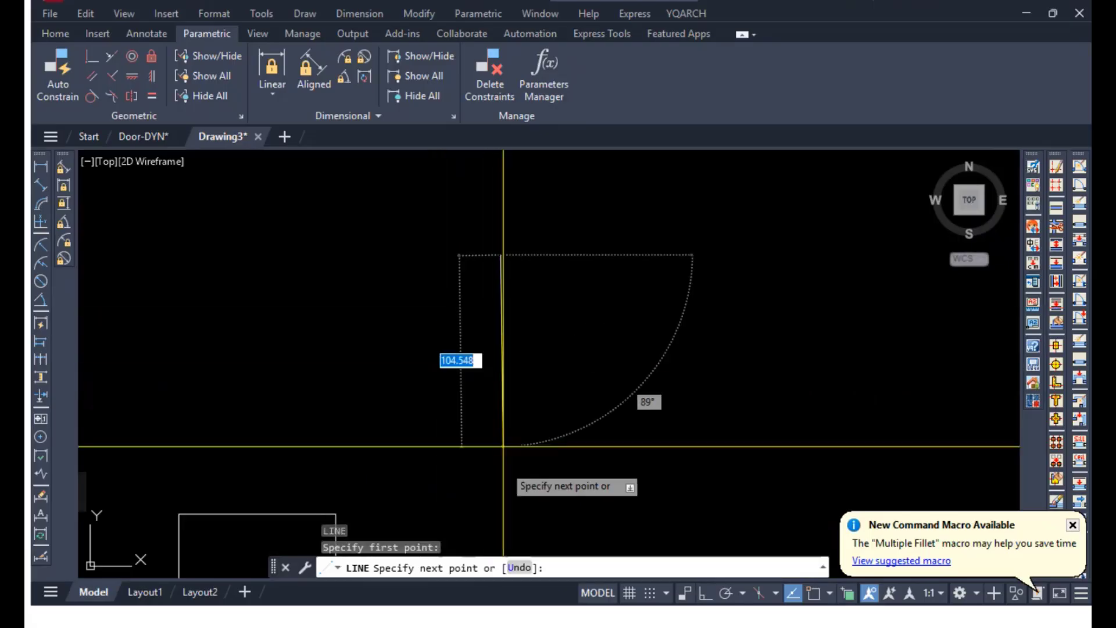
key("F8")
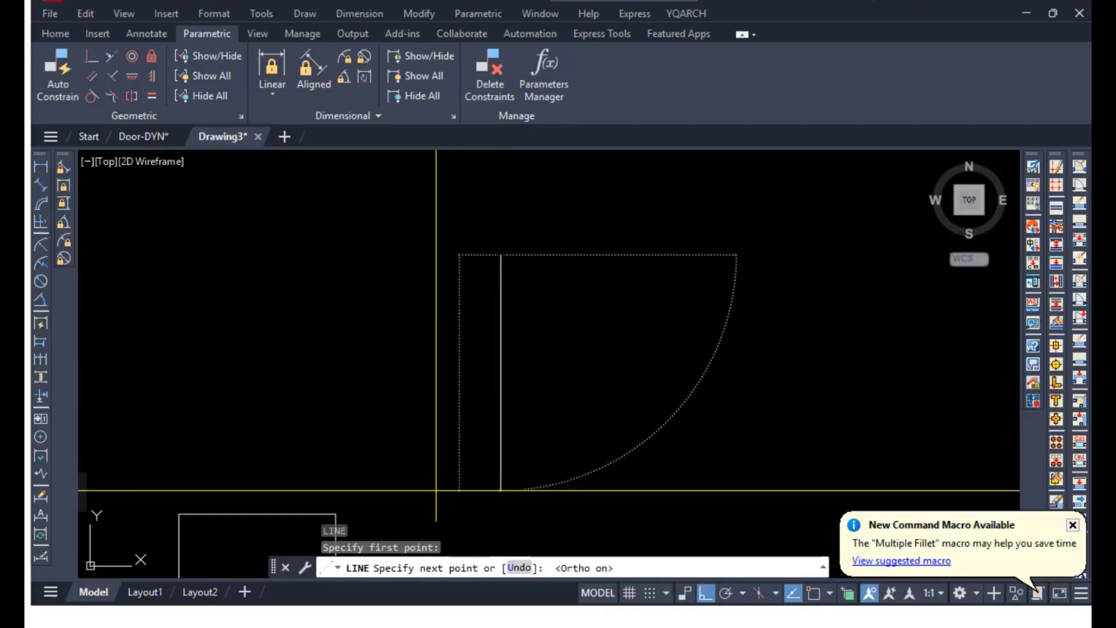
left_click(437, 489)
key("Return")
Draw a second vertical line of similar length to the right of the first one.
key("Return")
left_click(626, 286)
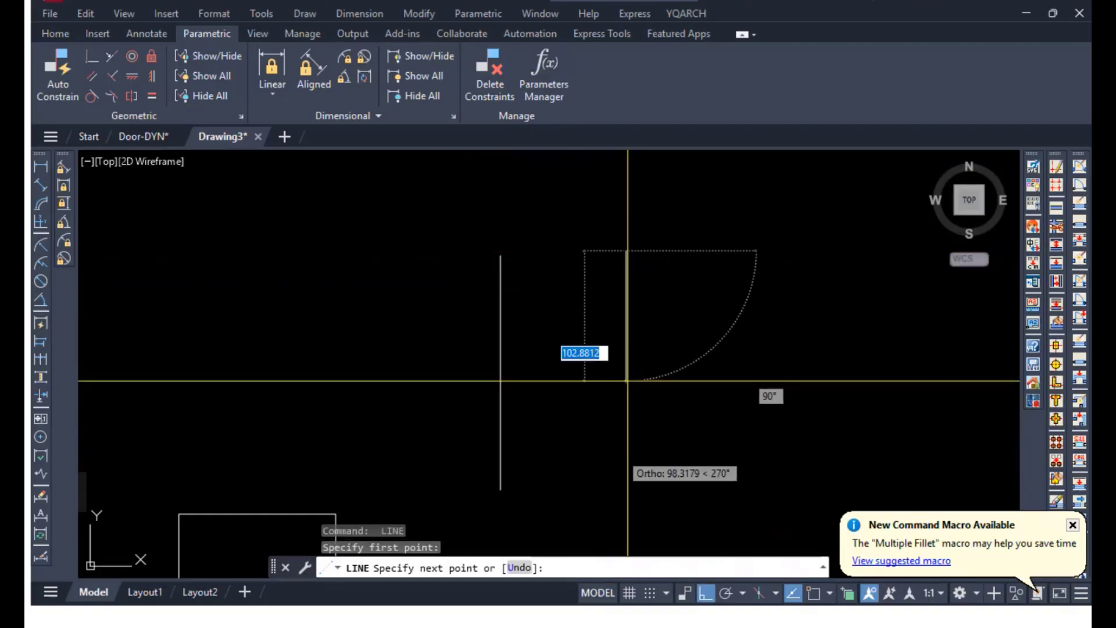
left_click(626, 486)
key("Return")
Draw two horizontal lines, one above the other, each crossing both vertical lines.
key("Return")
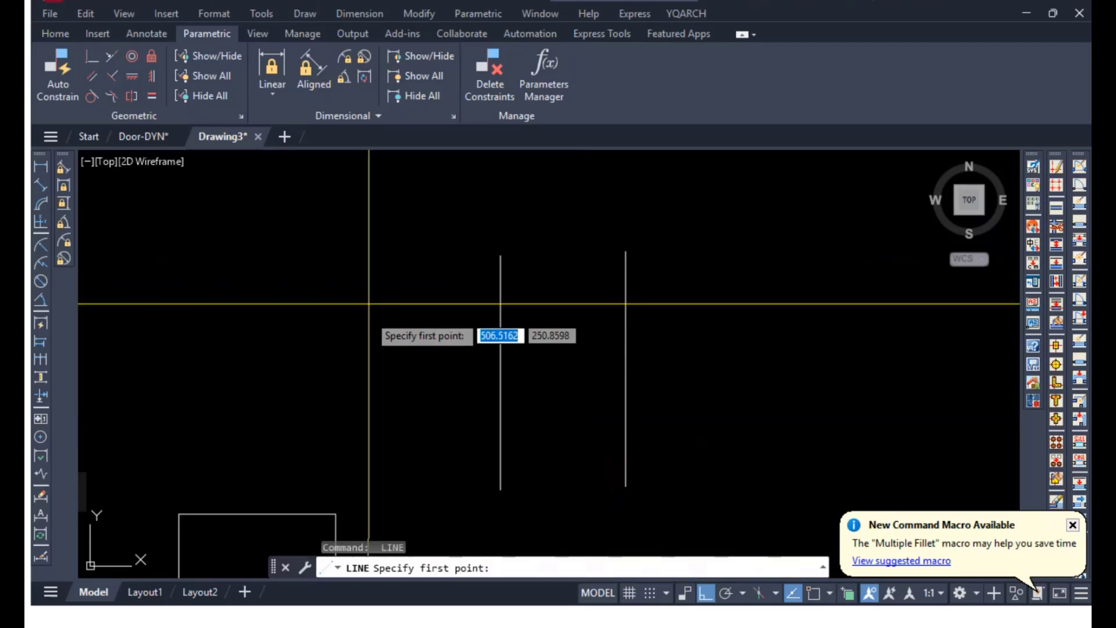
left_click(432, 327)
left_click(669, 328)
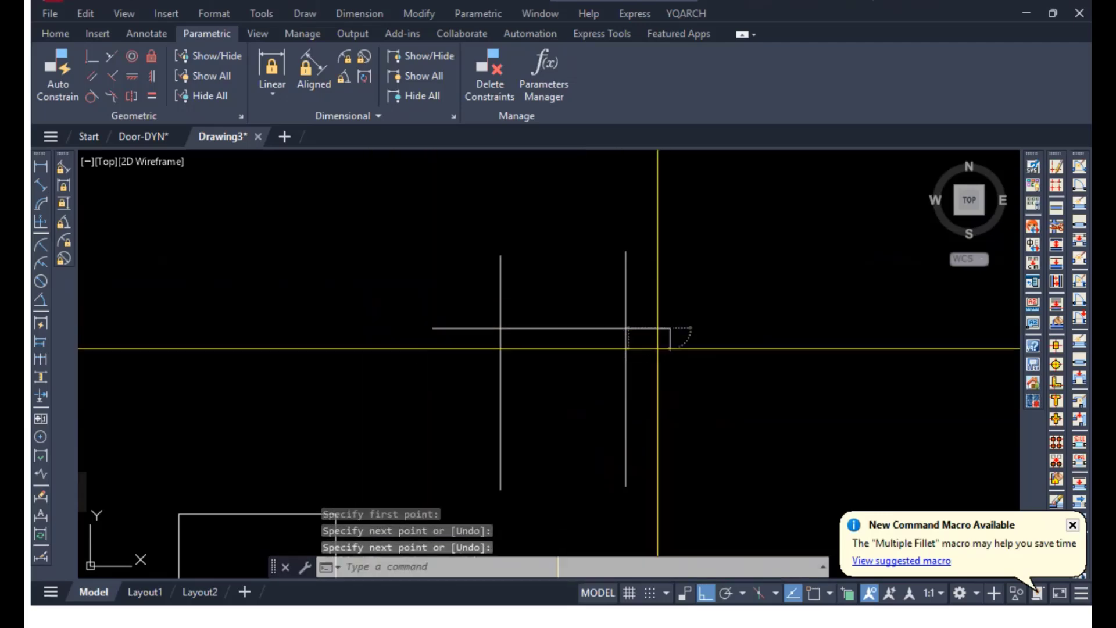
key("Return")
key("Return")
left_click(428, 429)
left_click(698, 429)
key("Return")
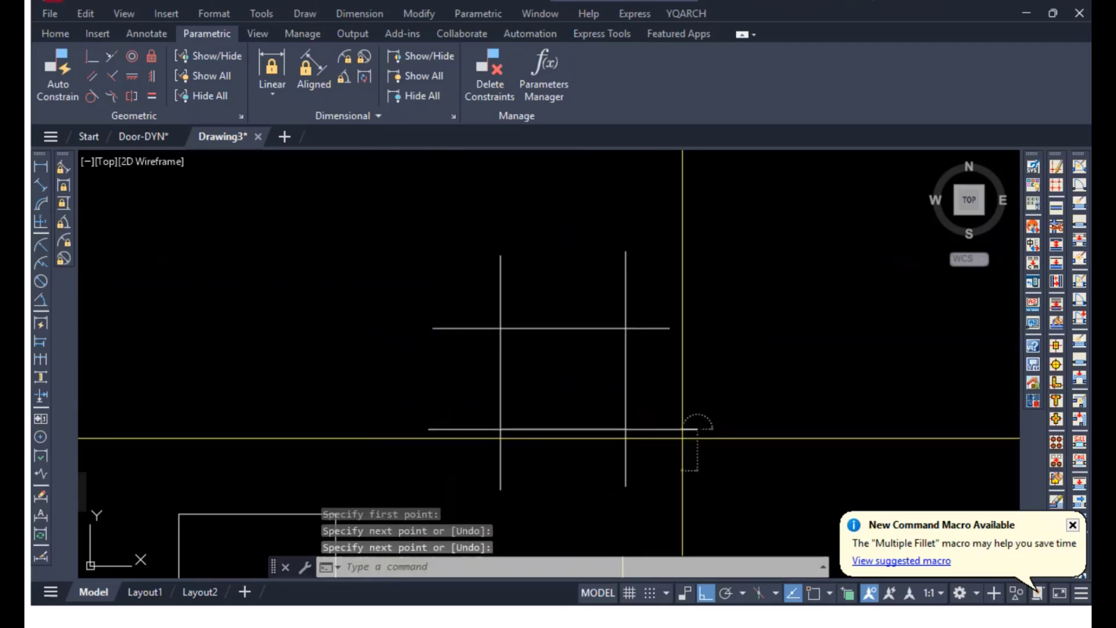
Draw a rectangle inside the four crossing lines, leaving a small gap on every side.
scroll(679, 420, "up", 2)
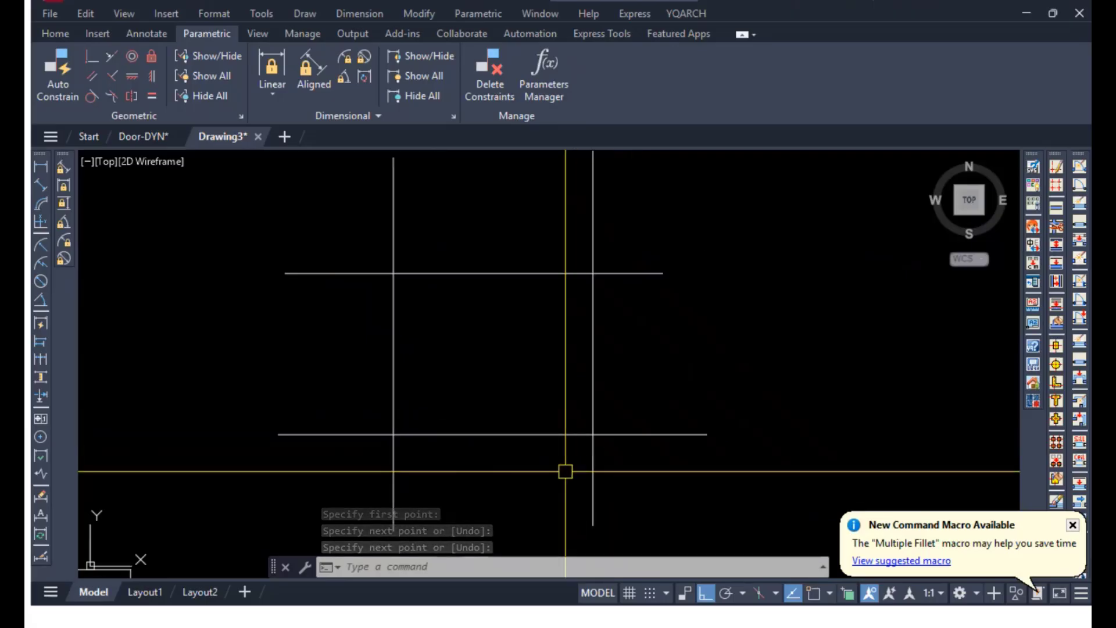
type("rec")
key("Return")
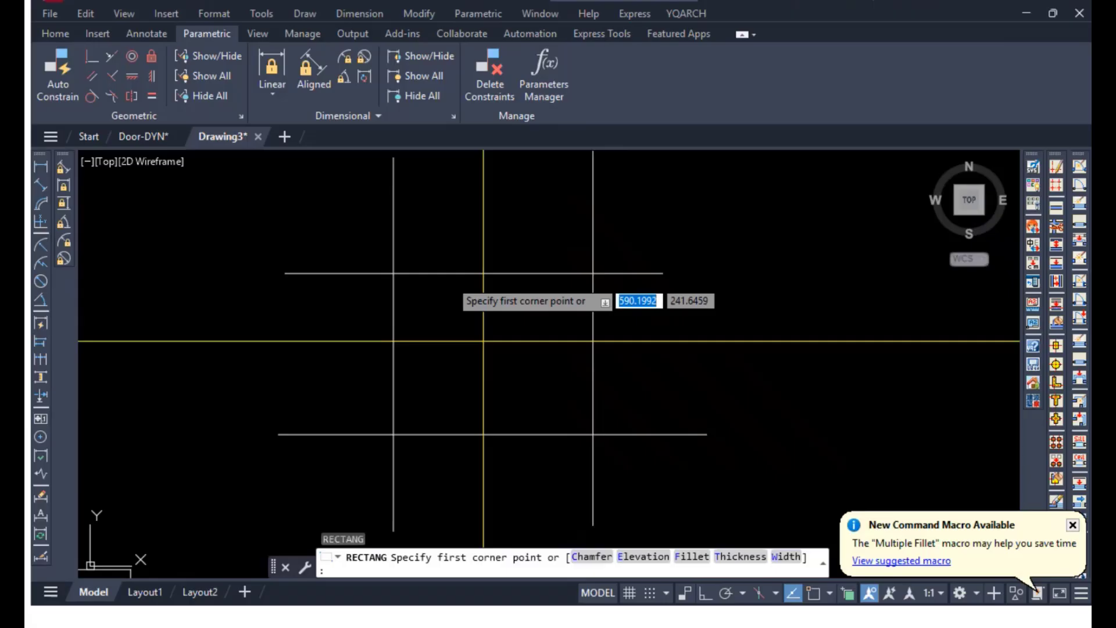
left_click(414, 294)
left_click(561, 417)
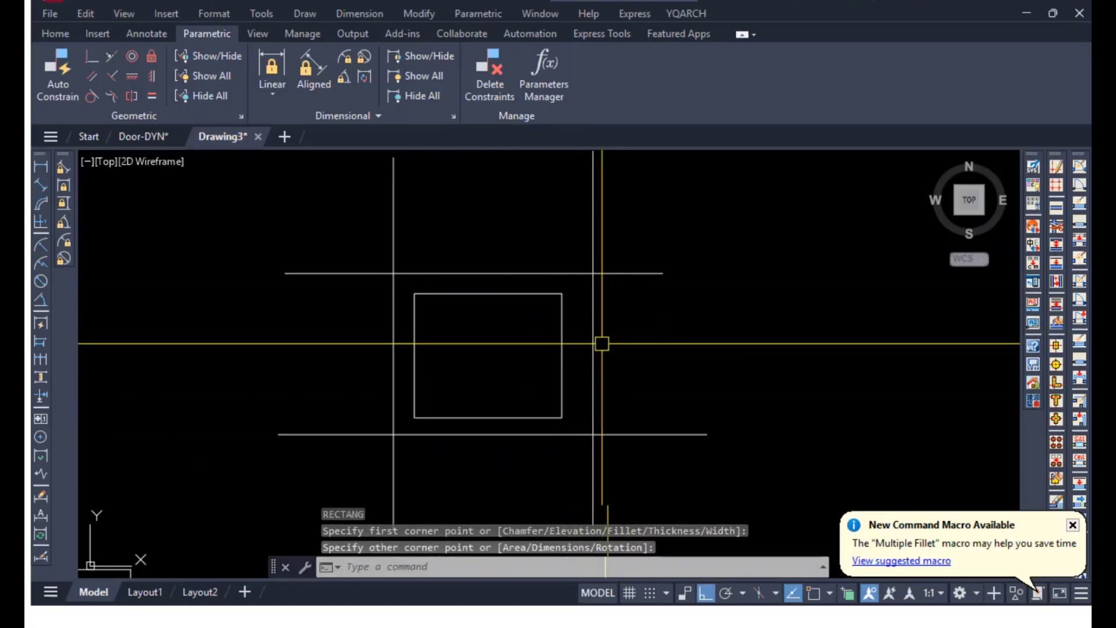
Apply a Collinear constraint that aligns the rectangle's right edge with the right vertical line.
left_click(114, 57)
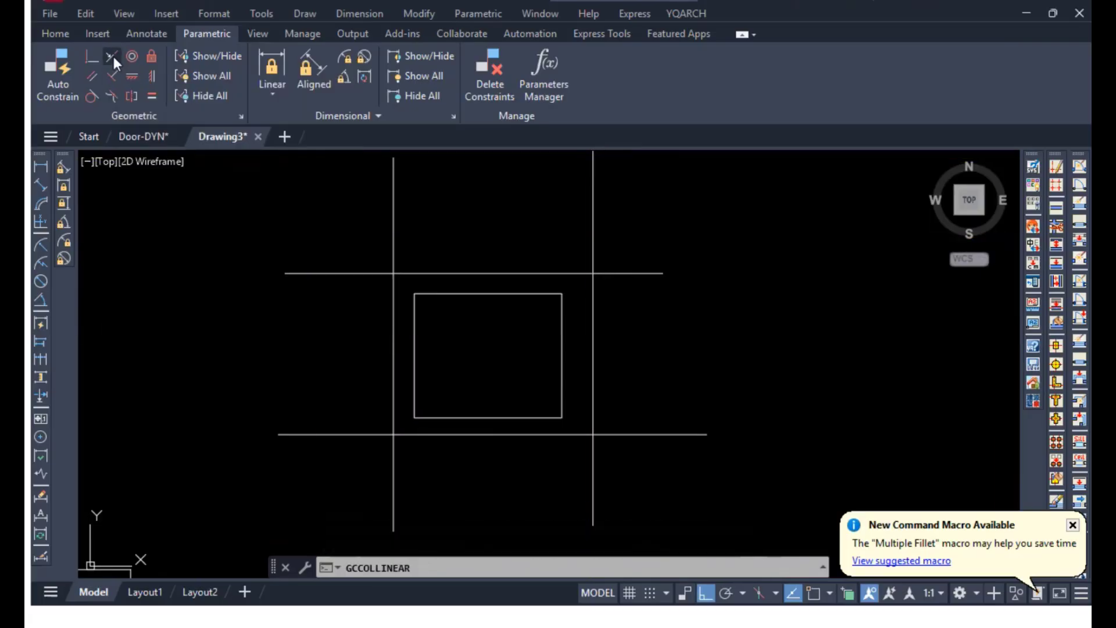
left_click(592, 342)
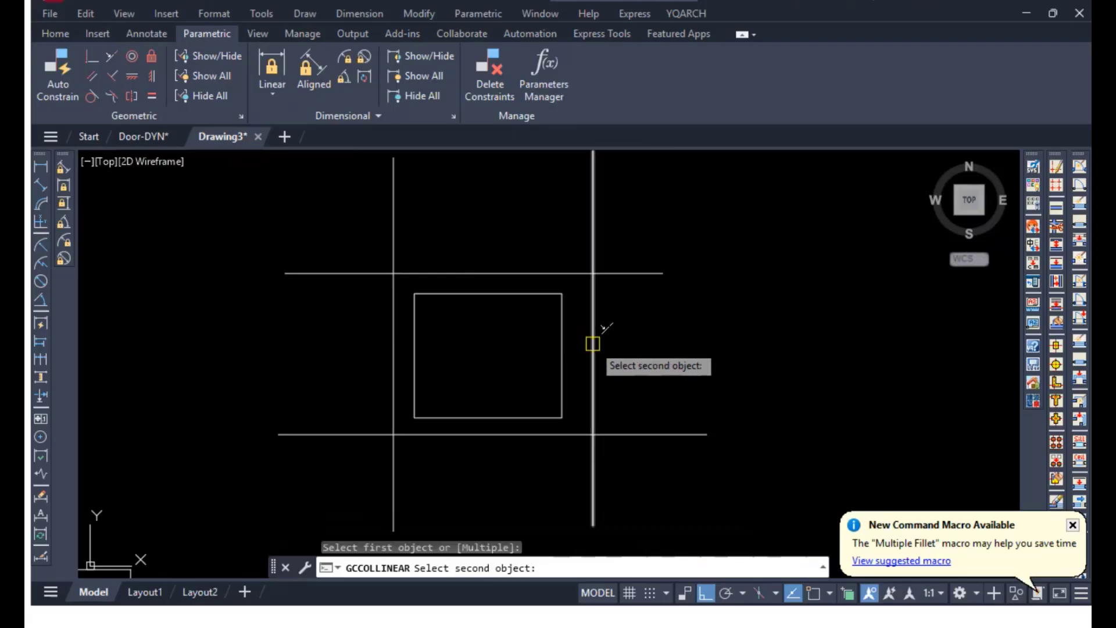
left_click(563, 349)
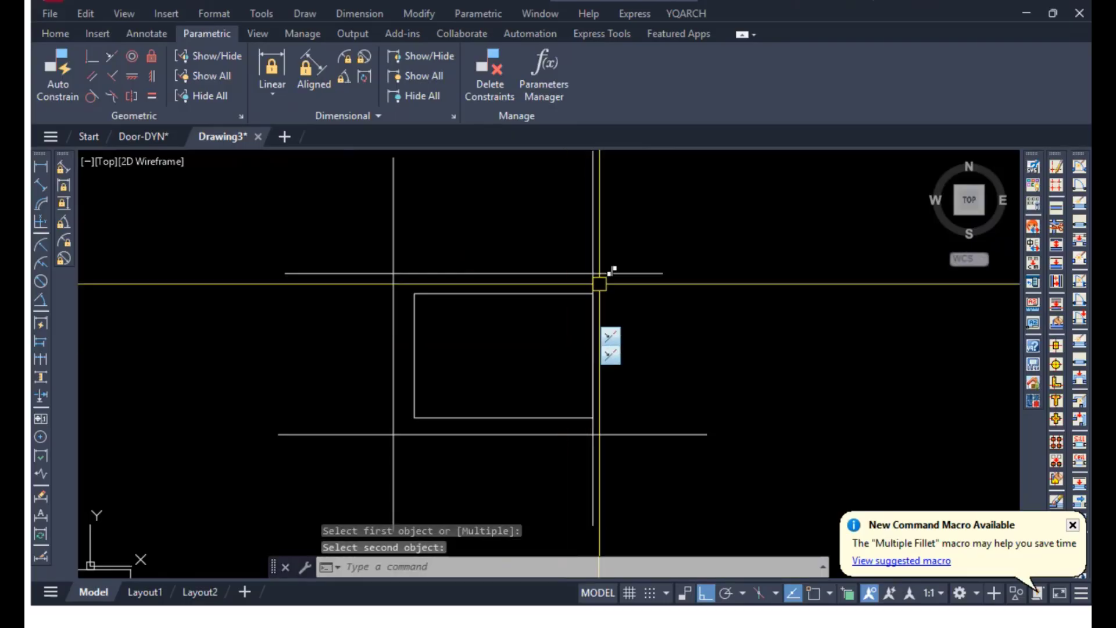
Change the rectangle's colour to cyan and clear the selection.
left_click(130, 80)
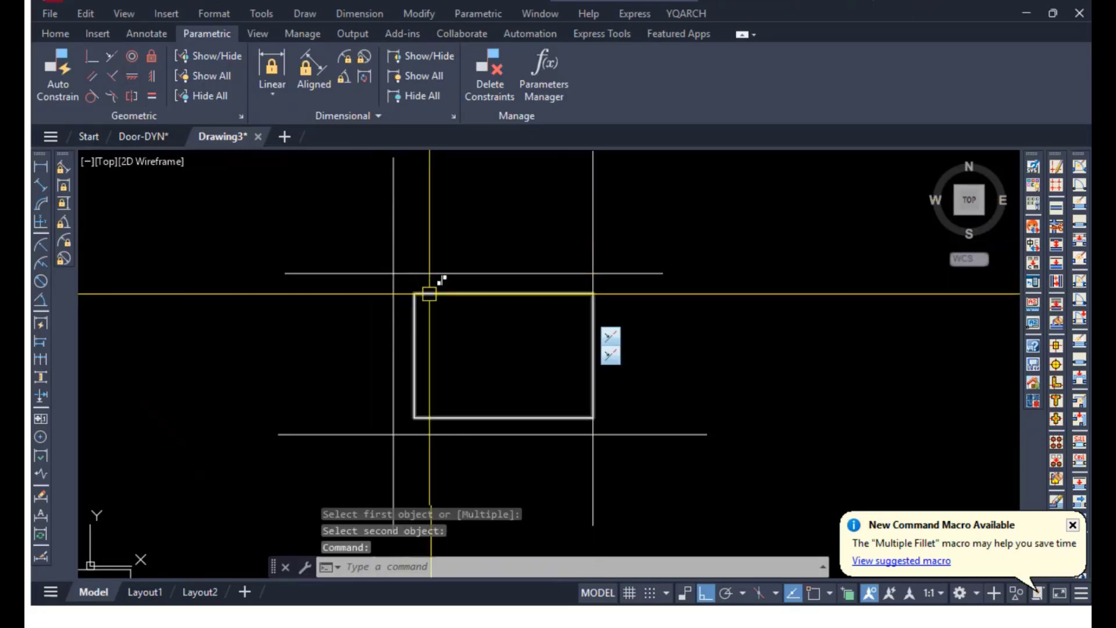
left_click(429, 293)
left_click(64, 37)
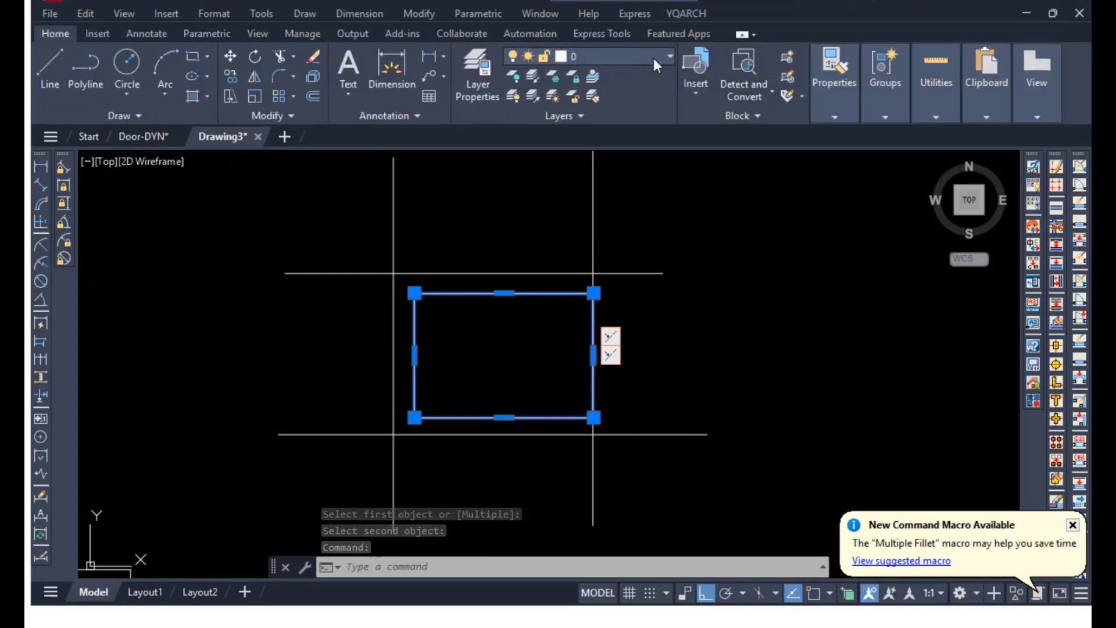
mouse_move(854, 85)
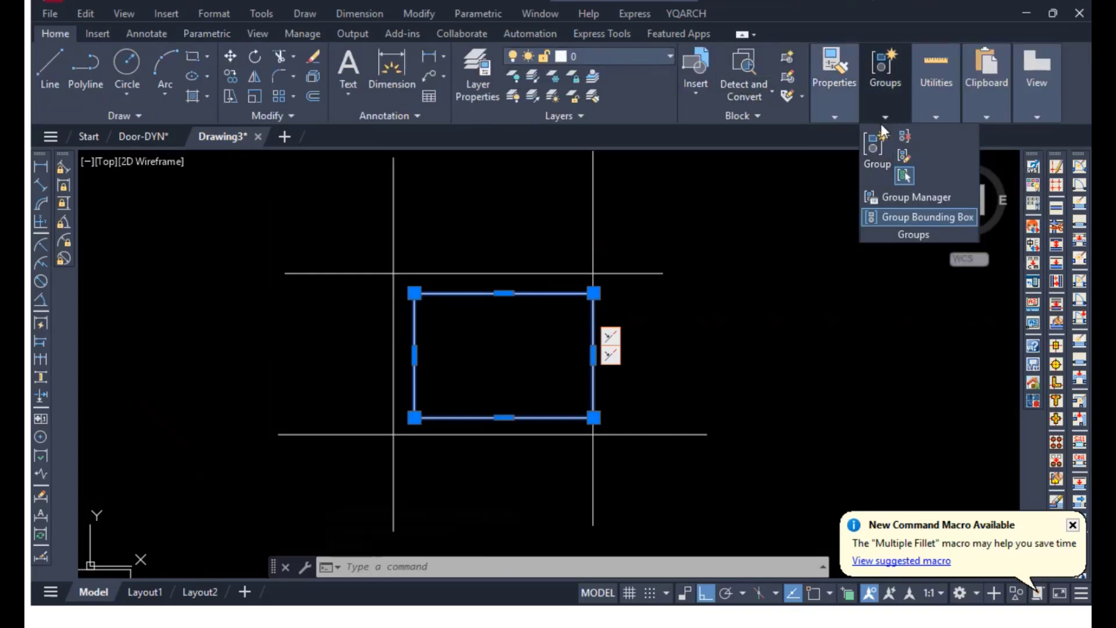
left_click(898, 134)
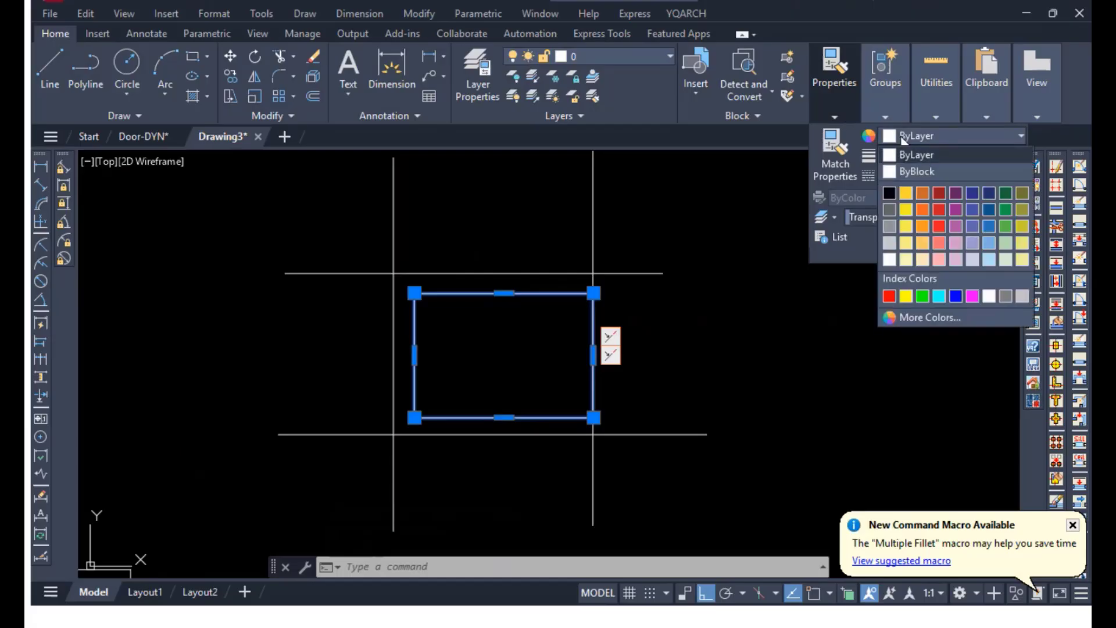
left_click(939, 296)
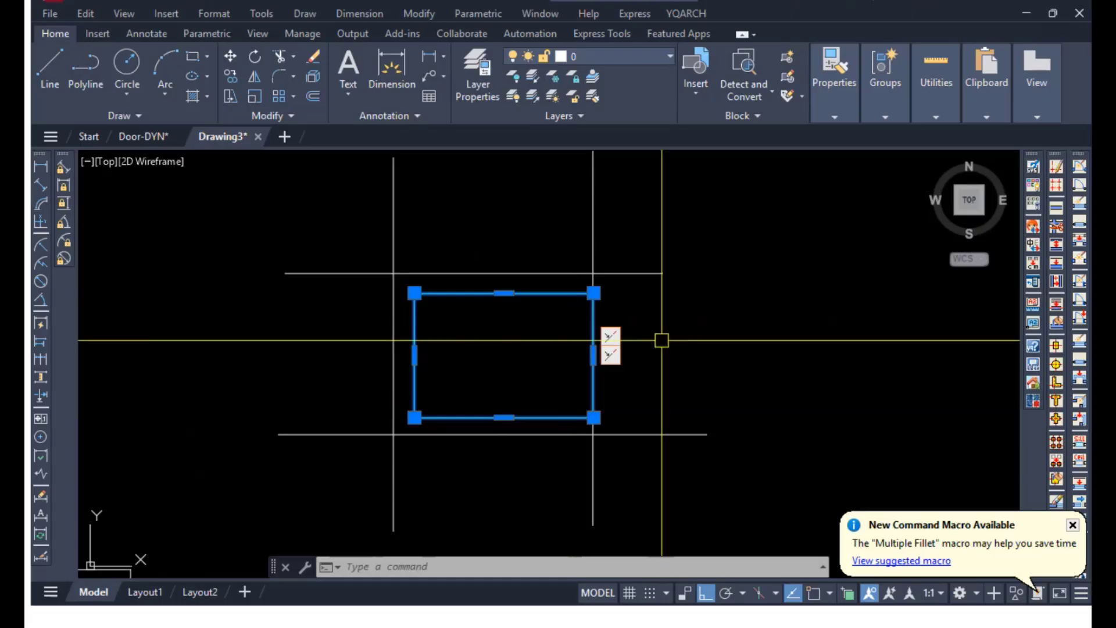
key("Escape")
key("Escape")
key("Escape")
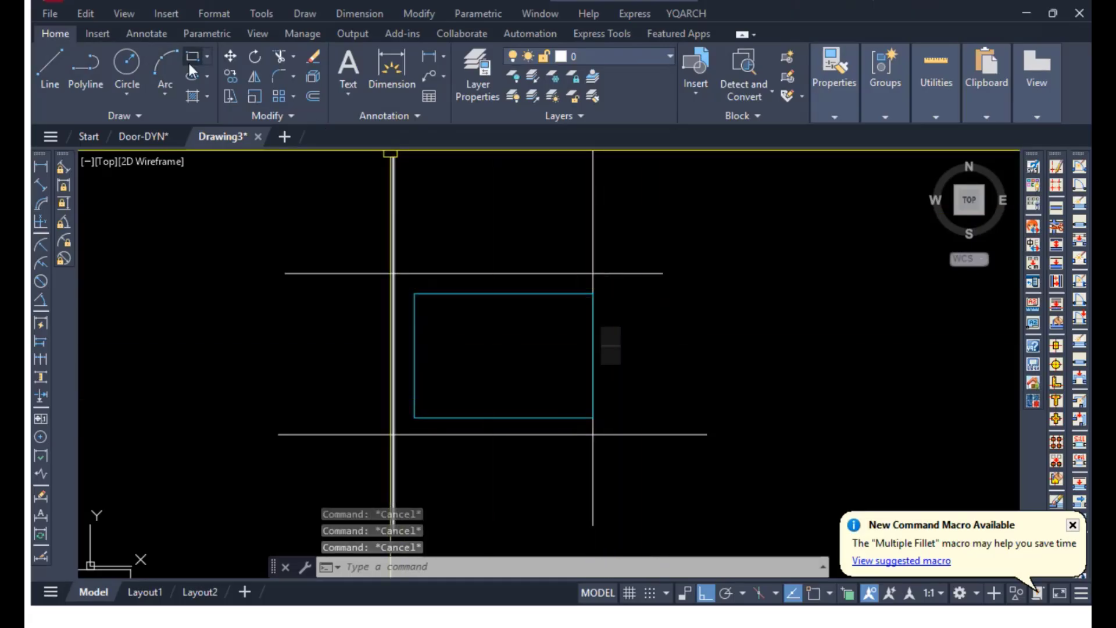
Apply a Collinear constraint that aligns the rectangle's top edge with the upper horizontal line.
left_click(210, 35)
left_click(112, 57)
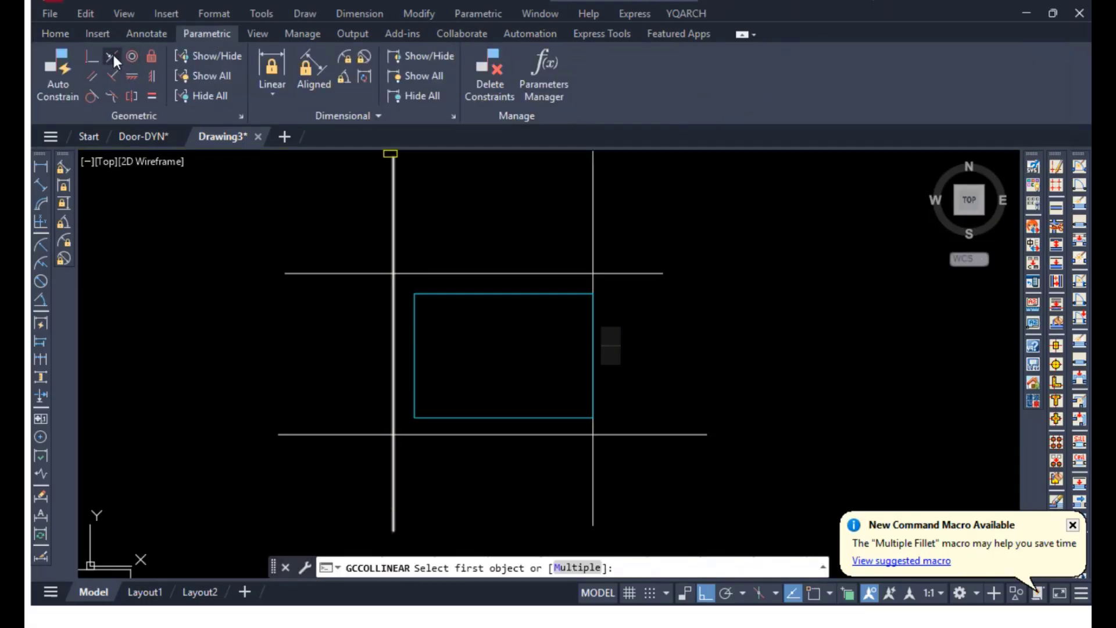
left_click(531, 275)
left_click(531, 293)
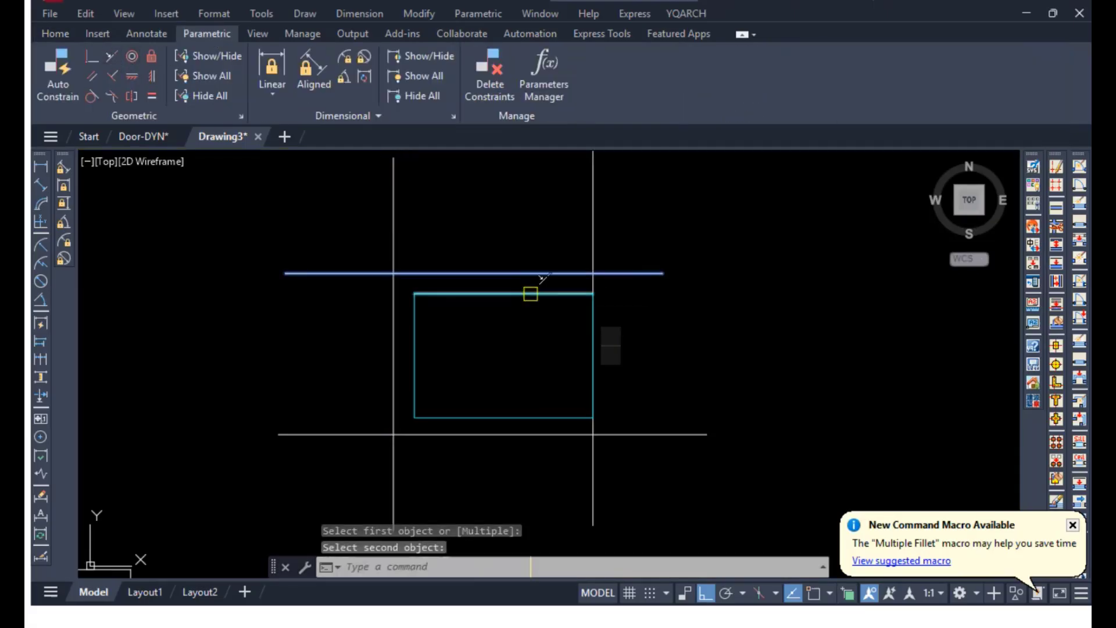
Apply a Collinear constraint that aligns the rectangle's left edge with the left vertical line.
key("Return")
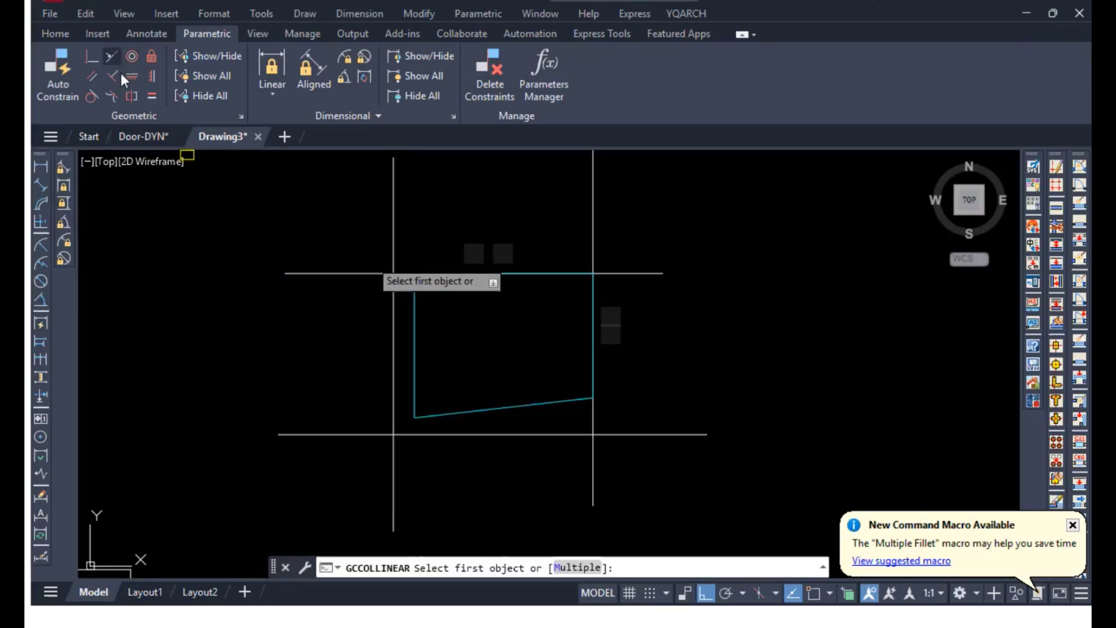
left_click(394, 299)
left_click(413, 311)
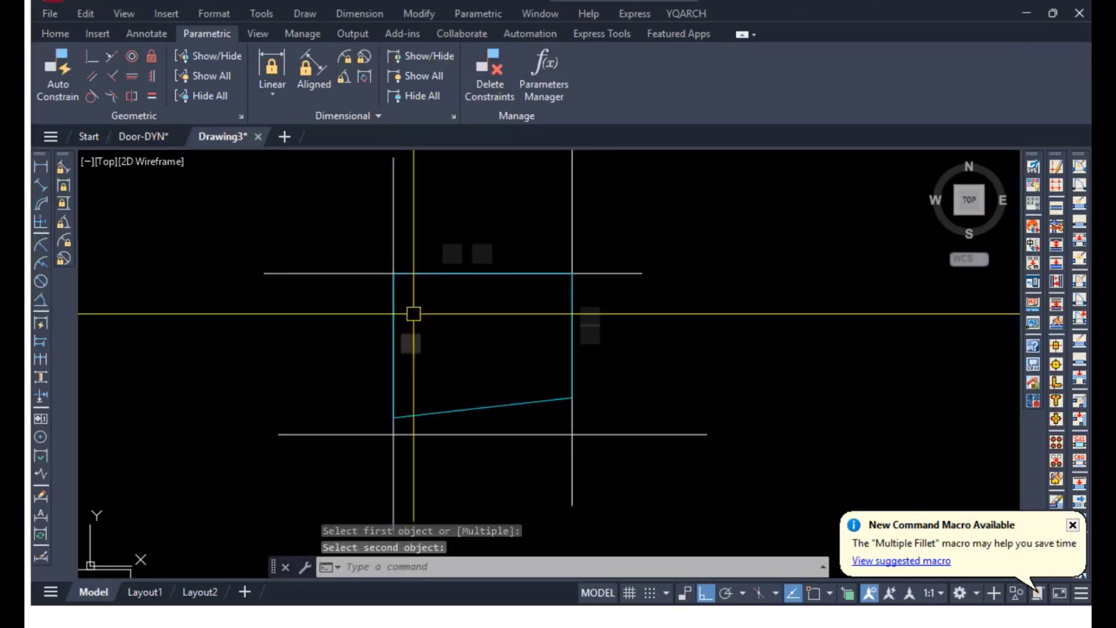
Try a Collinear constraint with the sloped bottom edge as first object and the lower horizontal line as second, and undo it.
left_click(116, 56)
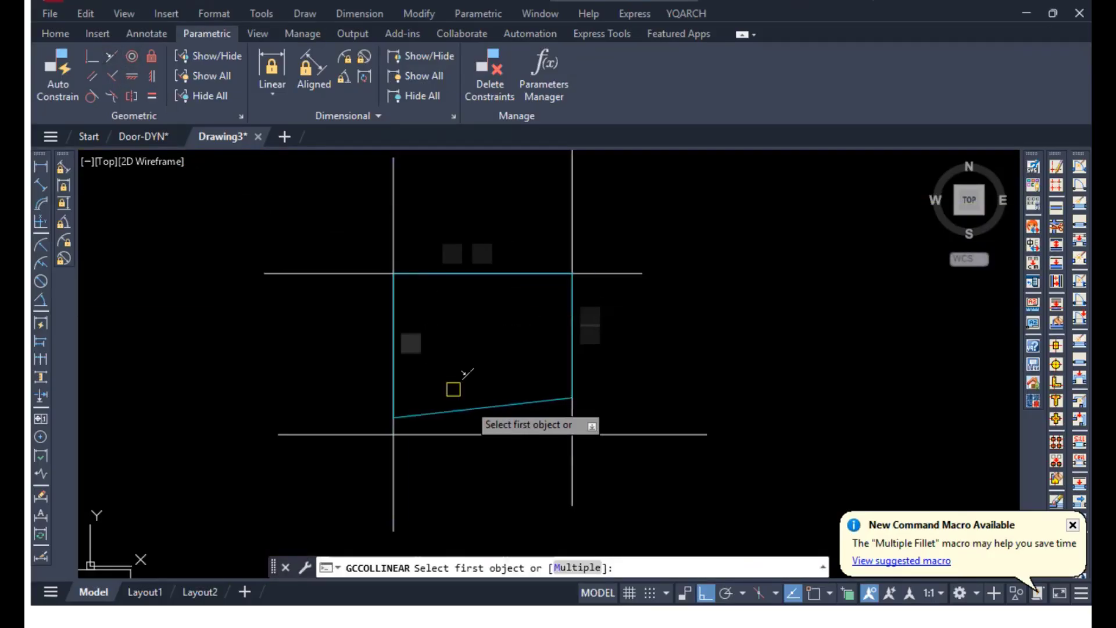
left_click(470, 407)
left_click(478, 432)
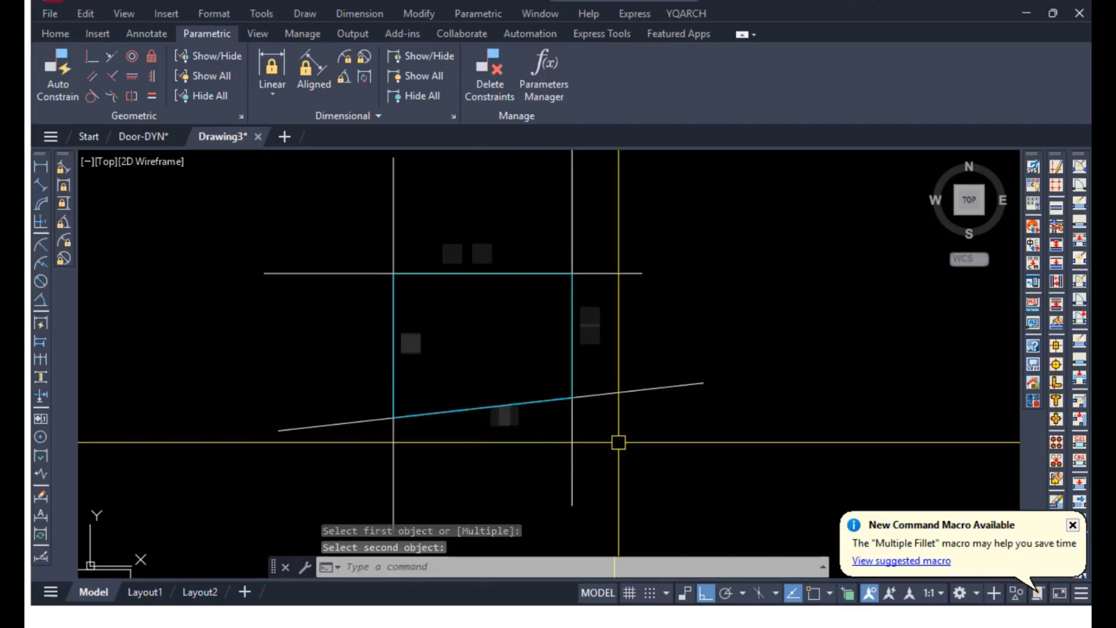
key("ctrl+z")
Apply a Collinear constraint that aligns the rectangle's sloped bottom edge with the lower horizontal line, keeping the line level.
left_click(109, 59)
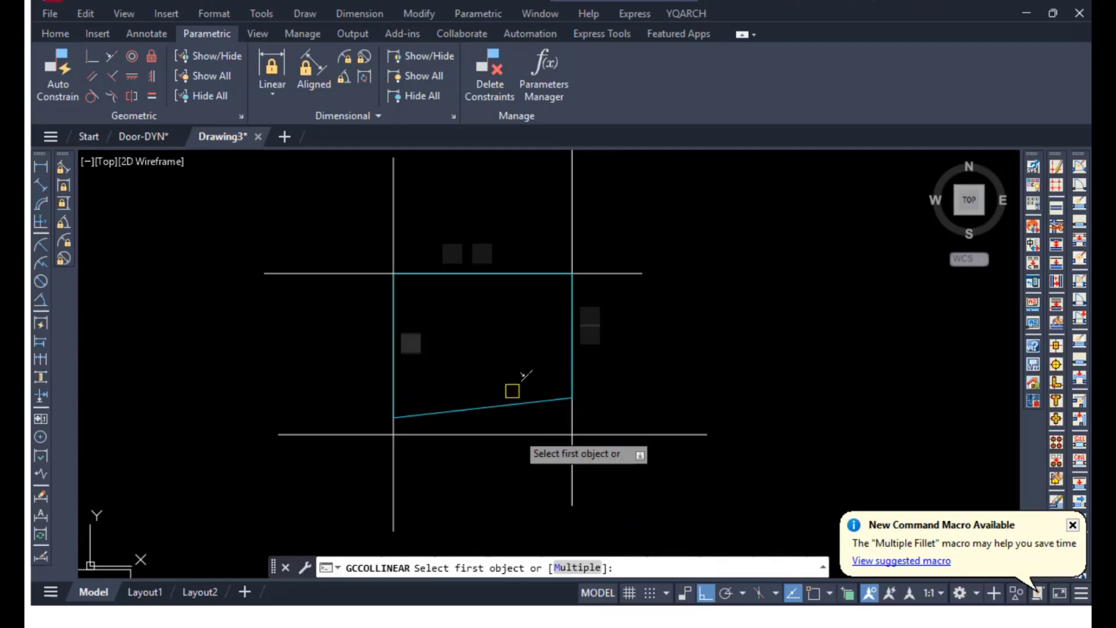
left_click(507, 404)
left_click(516, 403)
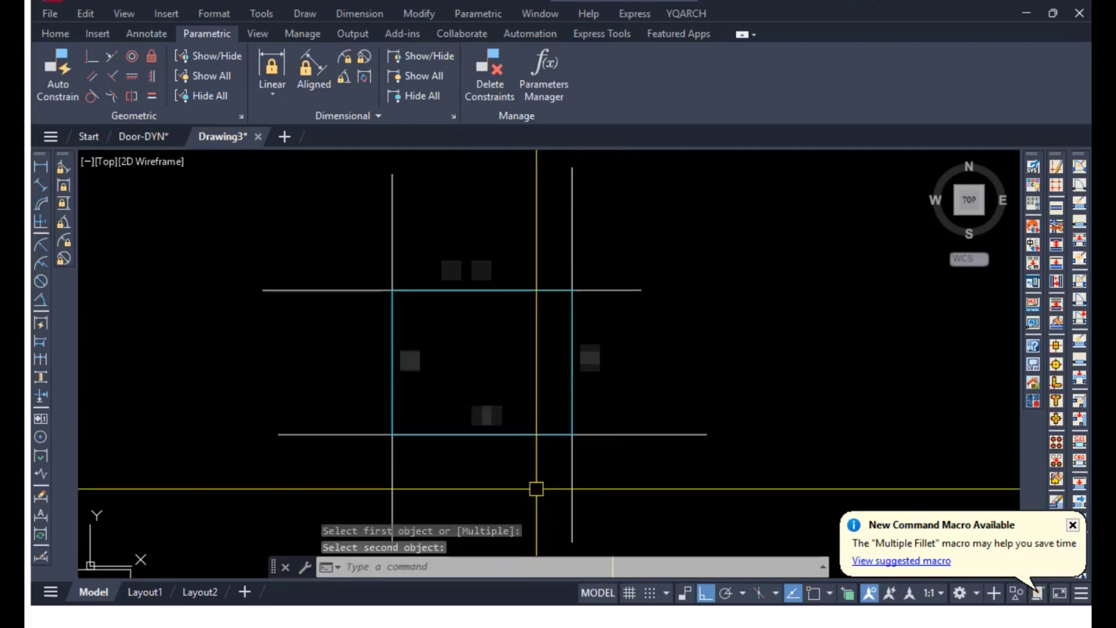
Shift the right vertical line to the right, and straighten the tilted left line with a Vertical constraint.
left_click(575, 230)
left_click(575, 226)
key("Escape")
key("Escape")
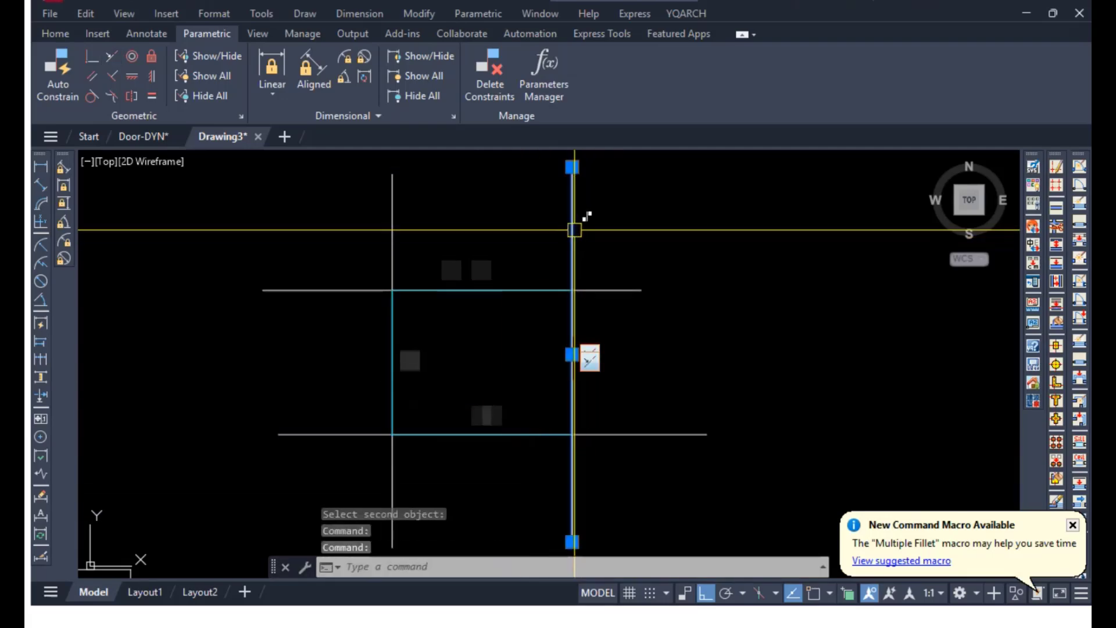
left_click_drag(584, 233, 623, 234)
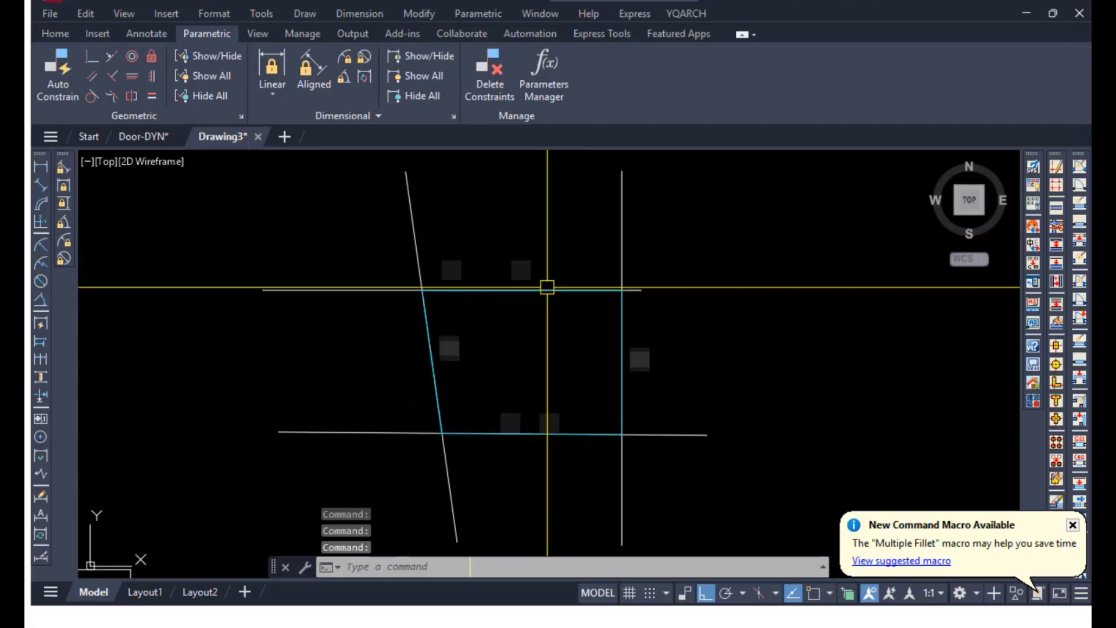
left_click(151, 76)
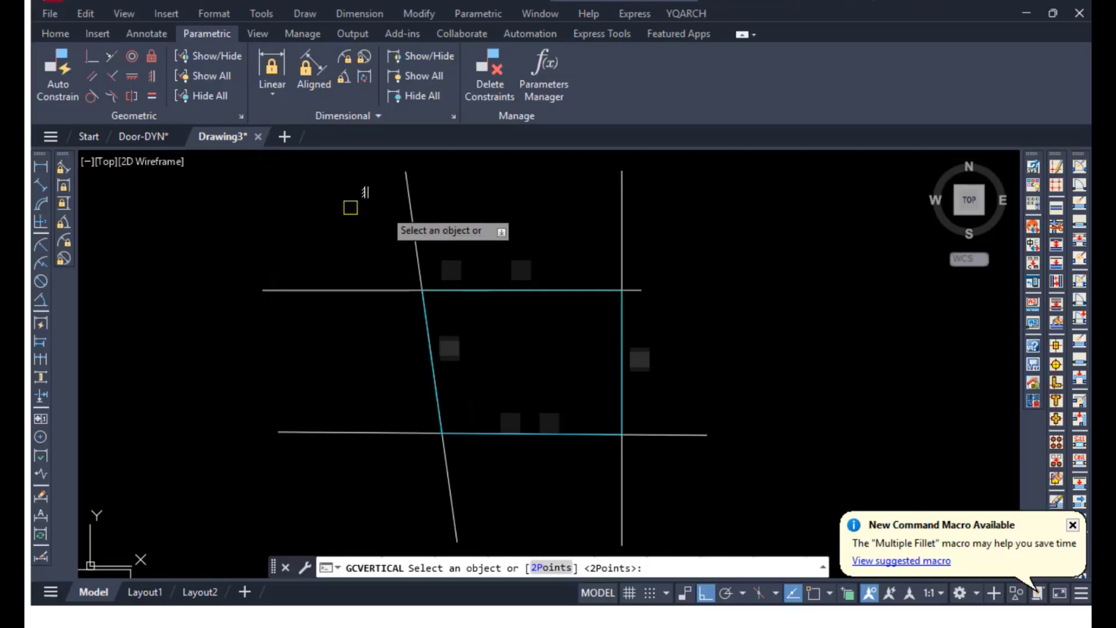
left_click(411, 225)
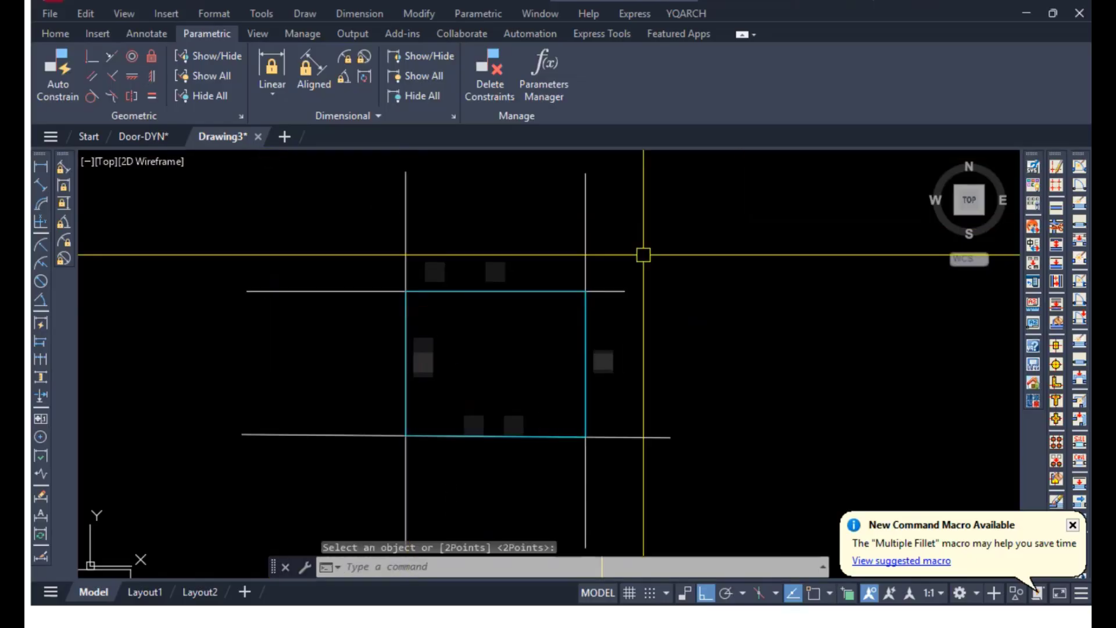
Try to move the right vertical line to the left, and undo the move.
left_click(585, 233)
left_click_drag(585, 243, 562, 220)
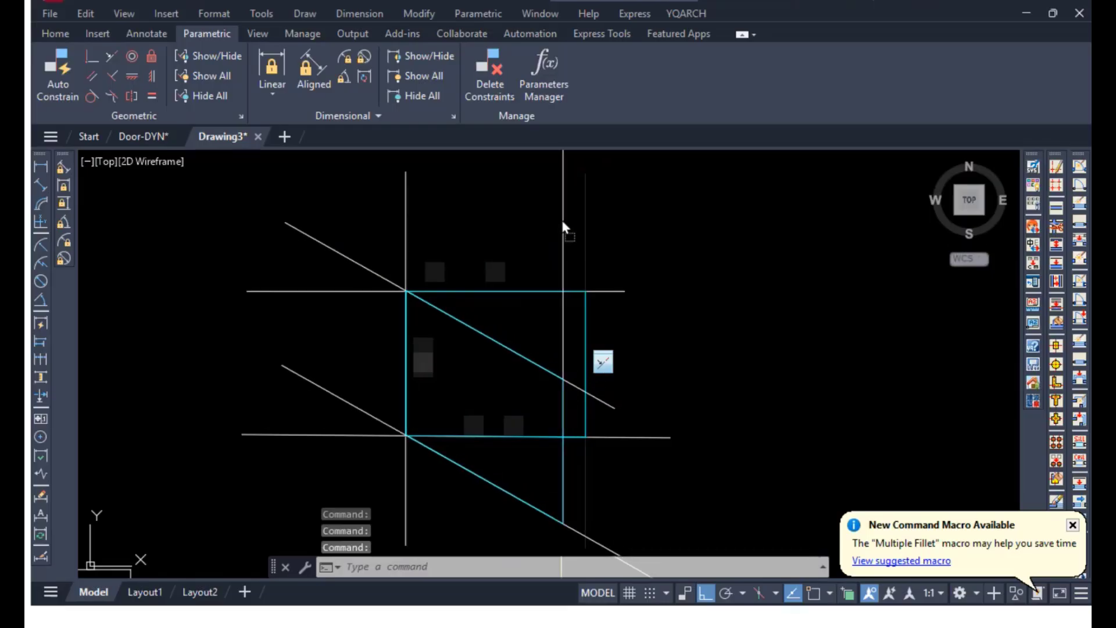
key("ctrl+z")
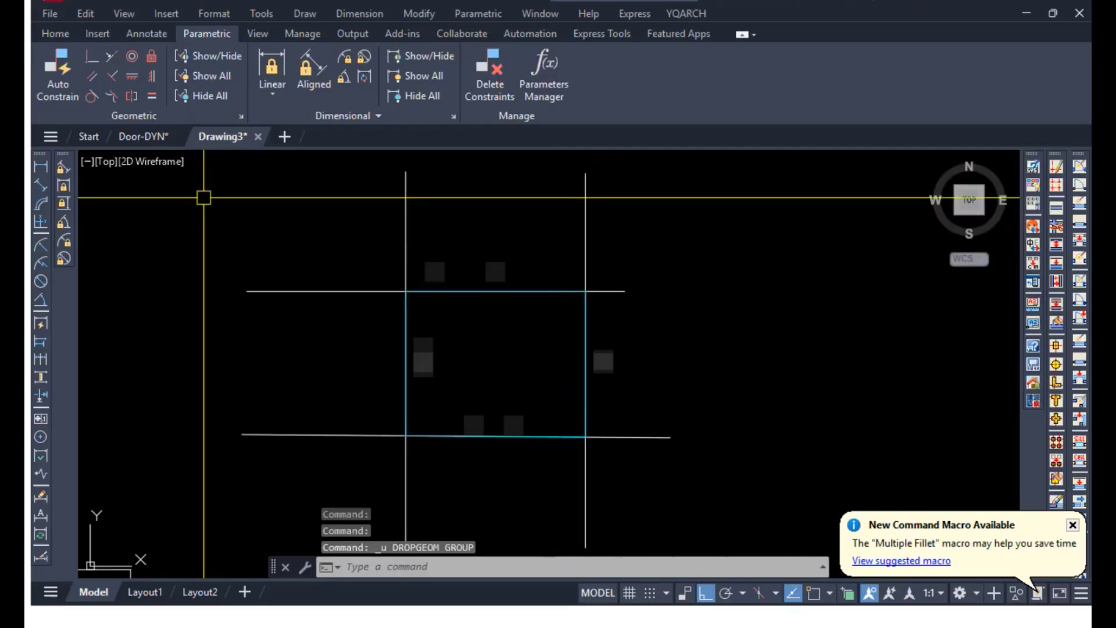
Apply Horizontal constraints to the upper and lower horizontal lines.
left_click(132, 76)
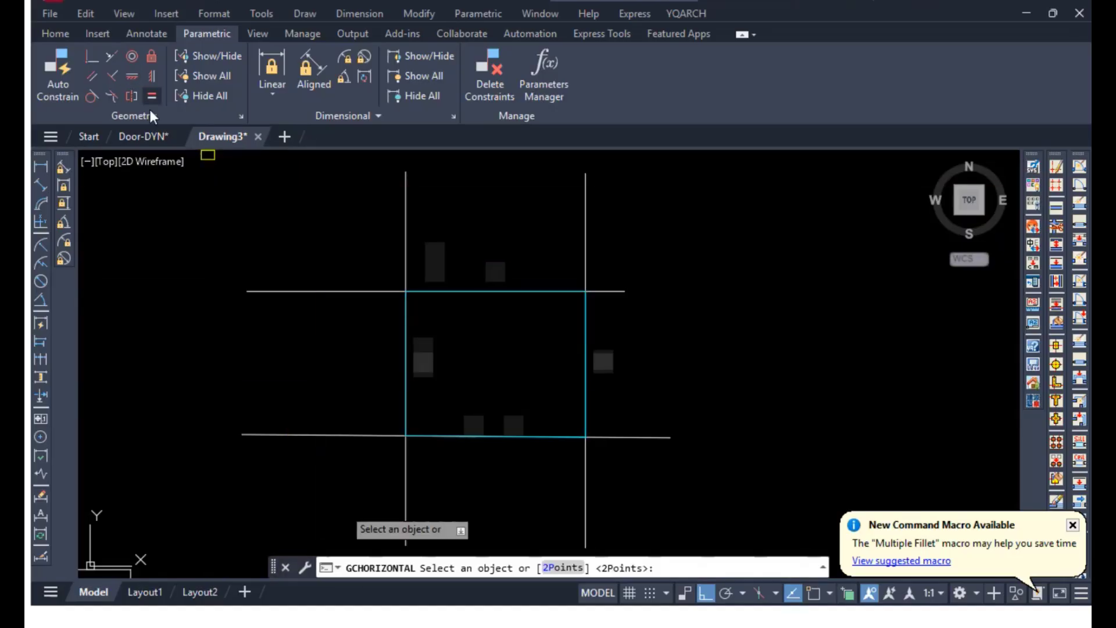
left_click(337, 435)
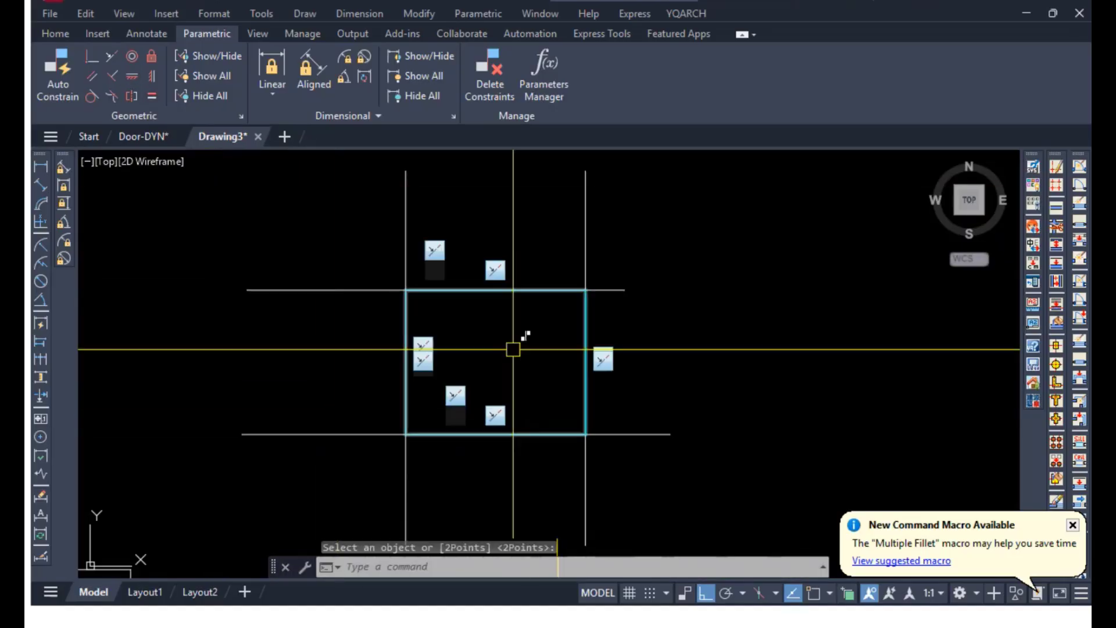
Test the constraints by shifting the right vertical line slightly left and stretching it well to the right by its midpoint grip.
left_click(585, 246)
mouse_move(586, 248)
left_mouse_down()
mouse_move(551, 251)
mouse_move(580, 245)
left_mouse_up()
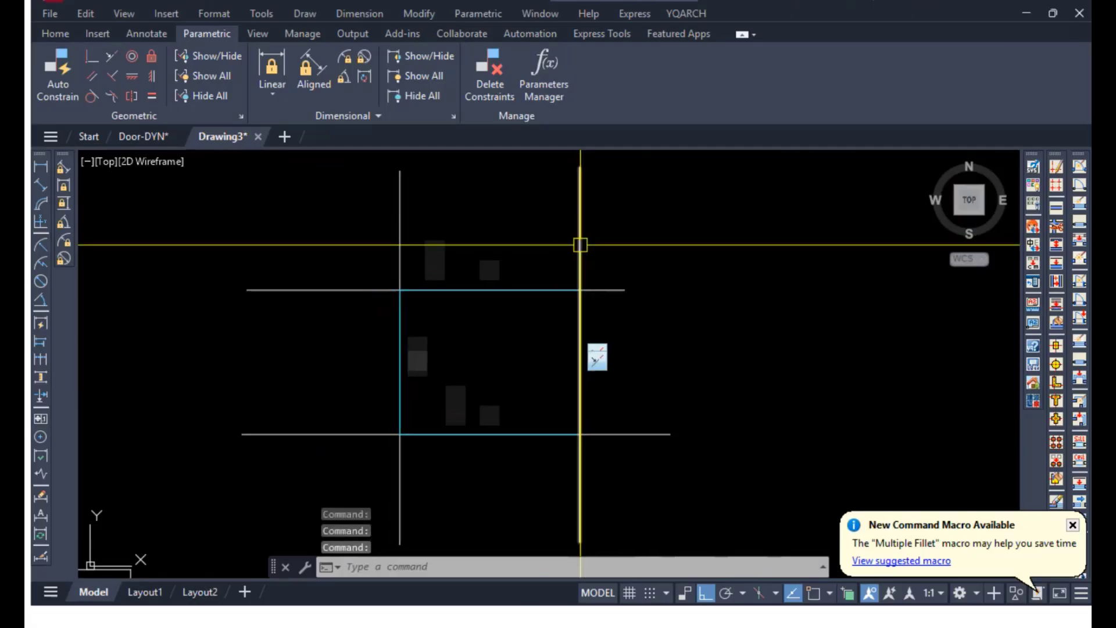
left_click(580, 245)
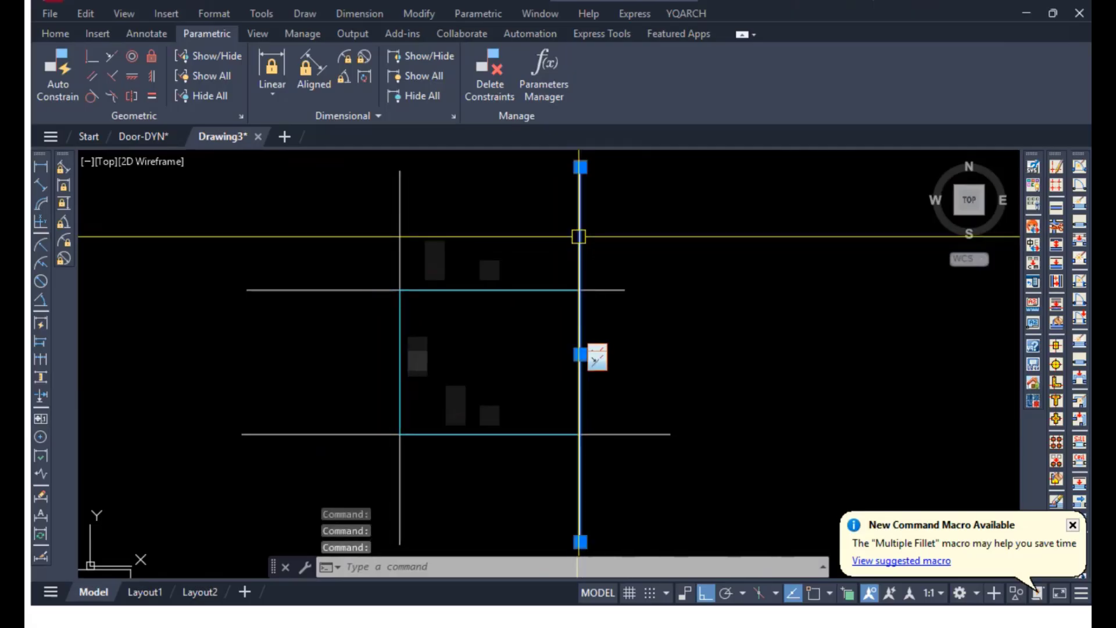
left_click(580, 354)
left_click(673, 354)
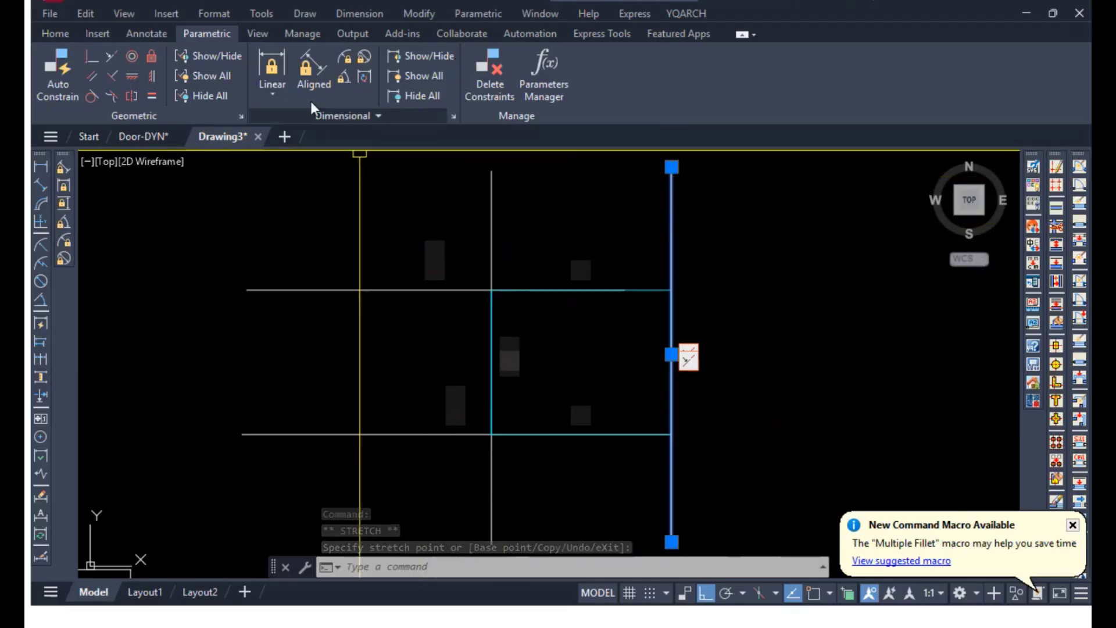
Move the left vertical line to the left together with the constrained rectangle, and clear the selection.
left_click(489, 237)
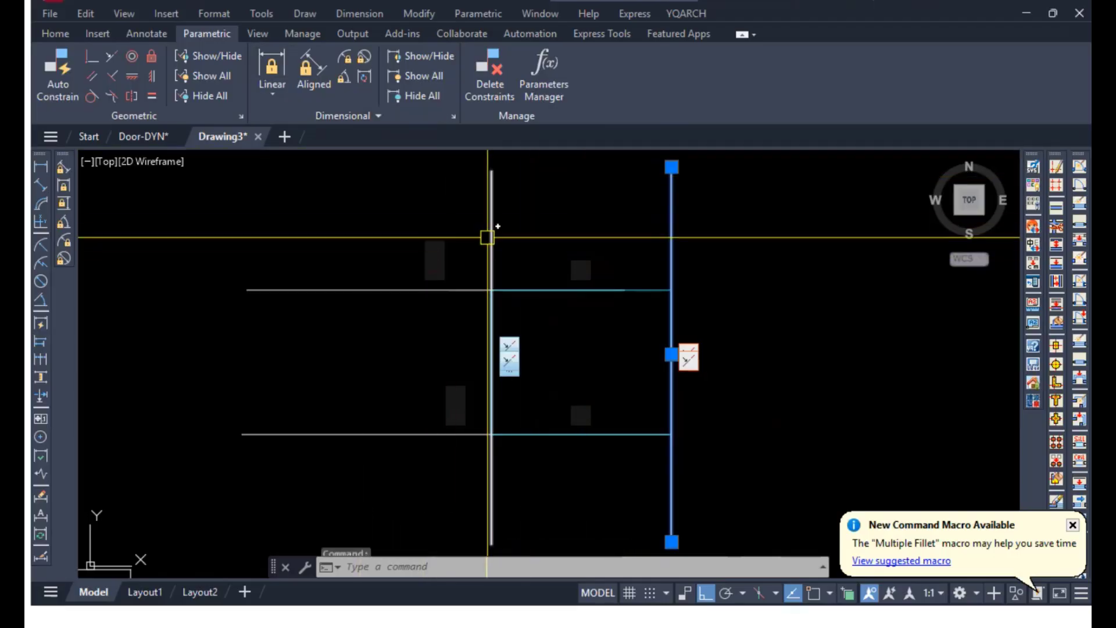
left_click_drag(491, 231, 344, 220)
left_click(381, 228)
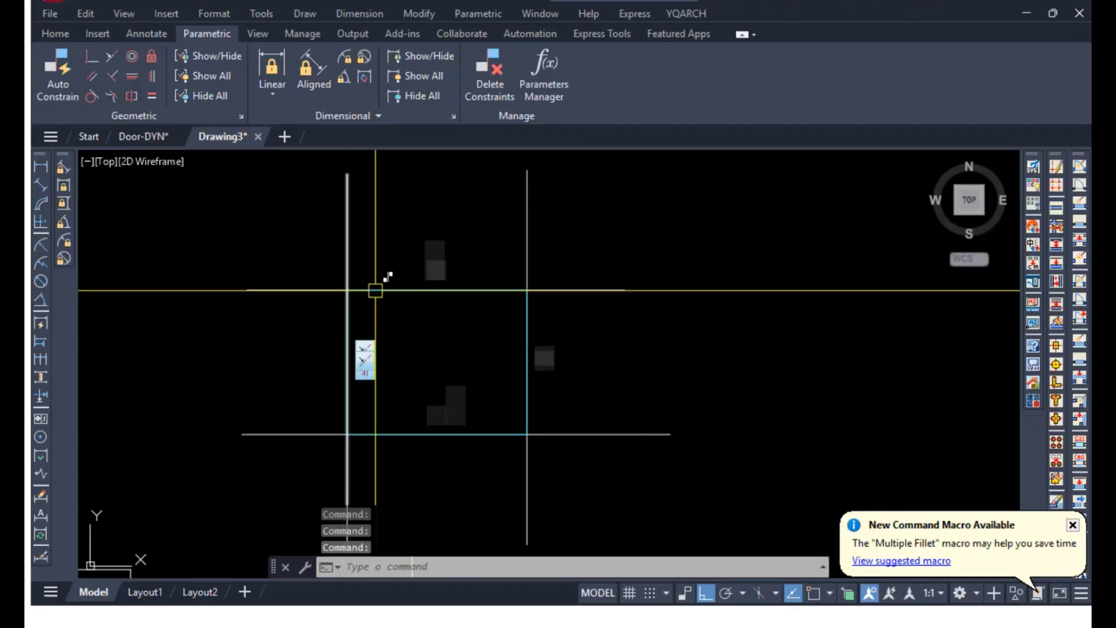
Offset the cyan rectangle inward by a small distance picked between two points.
scroll(360, 290, "up", 5)
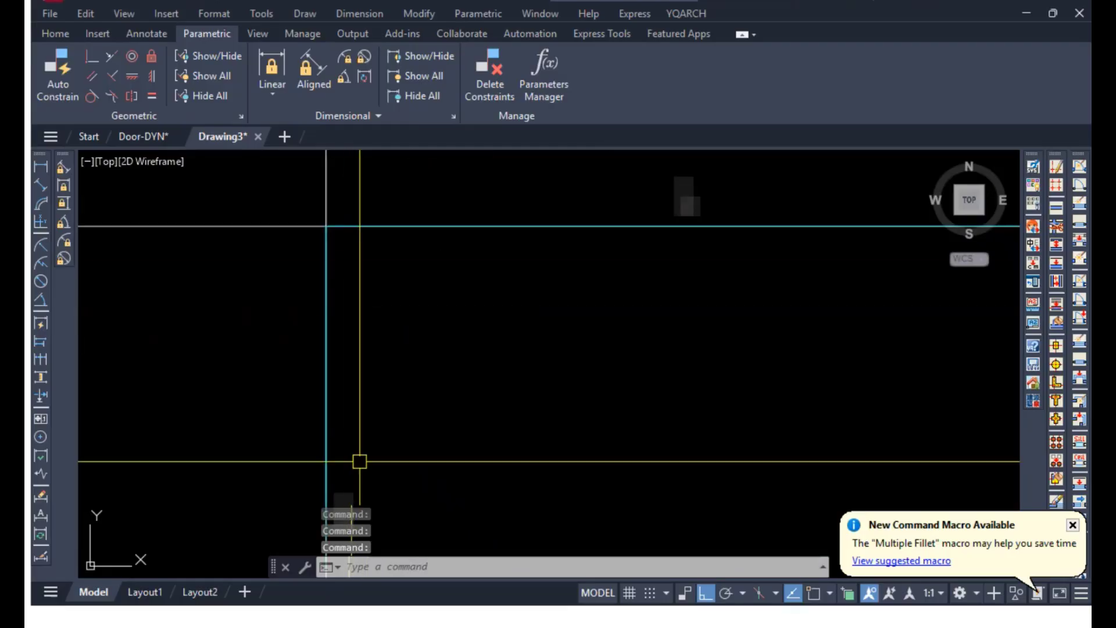
scroll(450, 418, "down", 3)
middle_click_drag(450, 418, 412, 337)
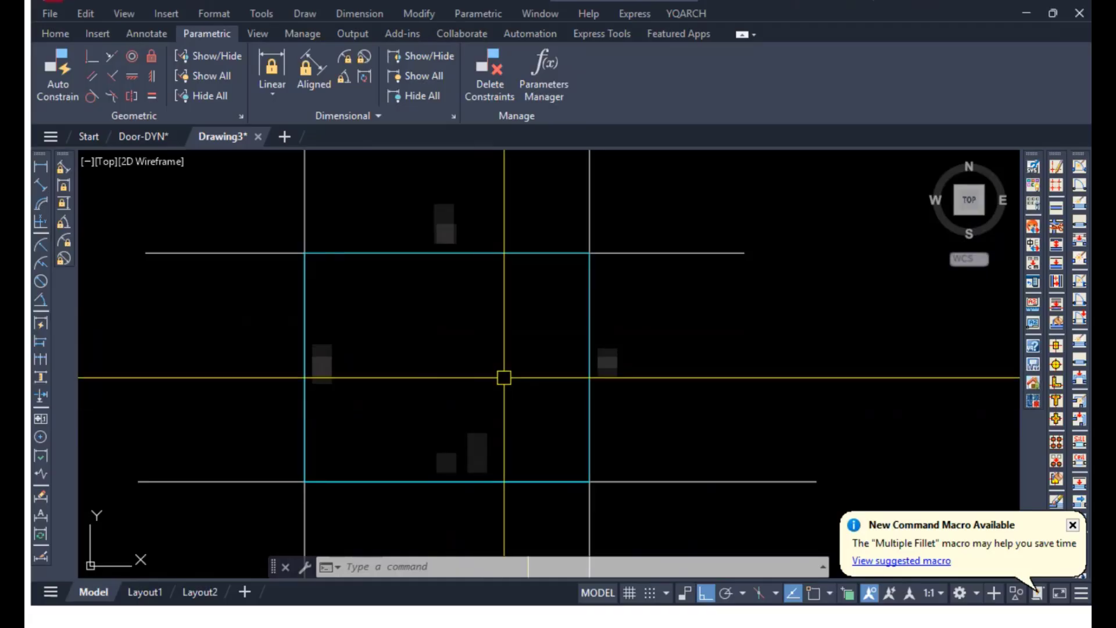
scroll(528, 337, "down", 3)
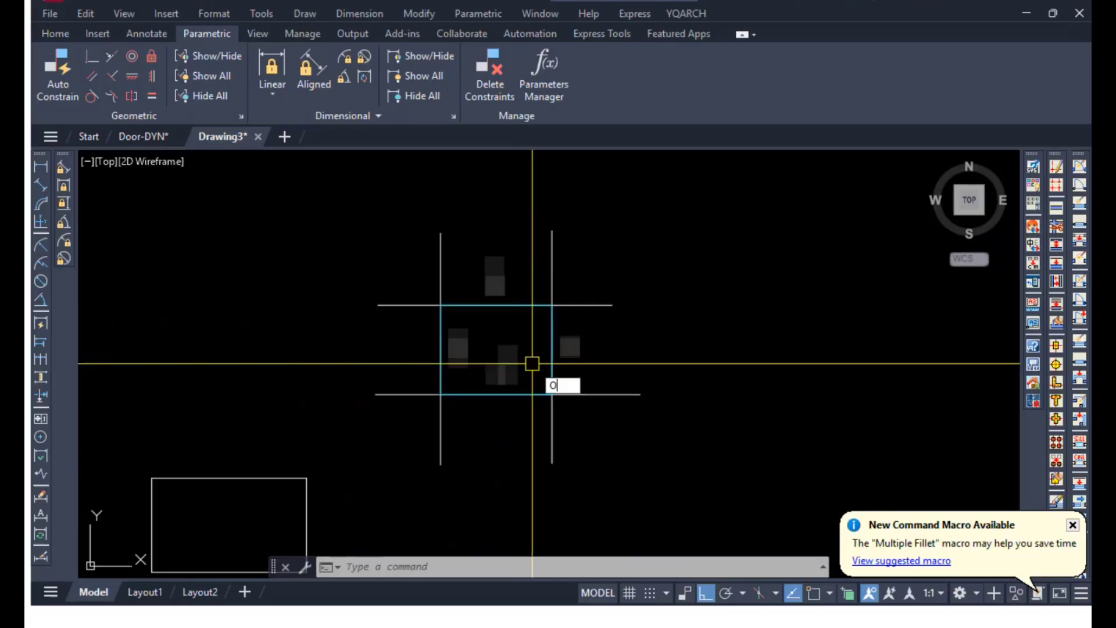
key("Return")
scroll(584, 331, "up", 2)
left_click(584, 315)
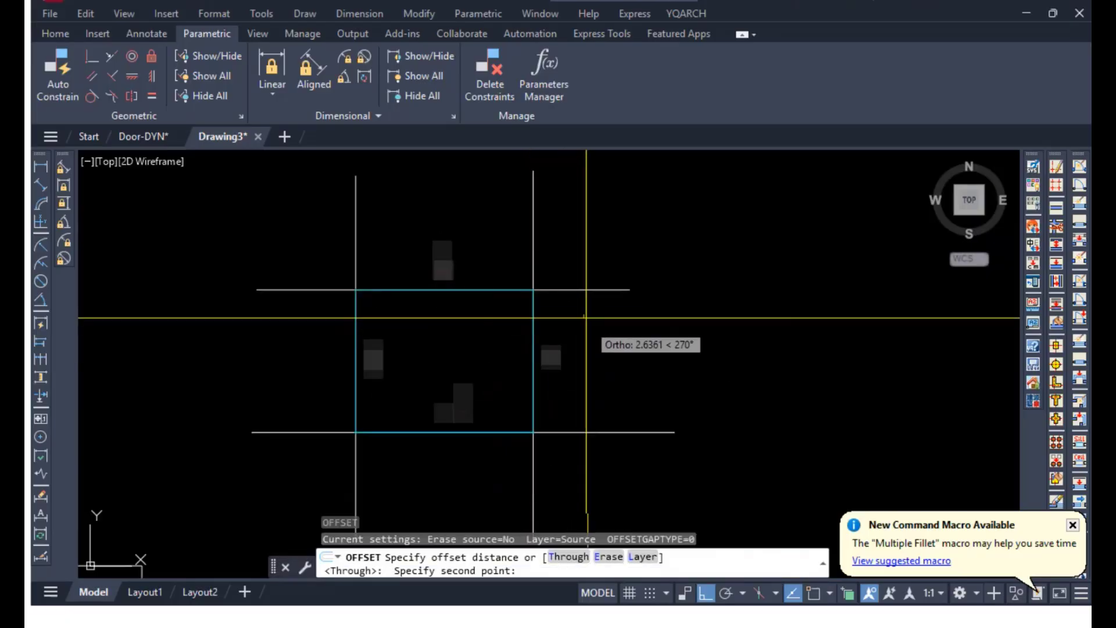
left_click(586, 317)
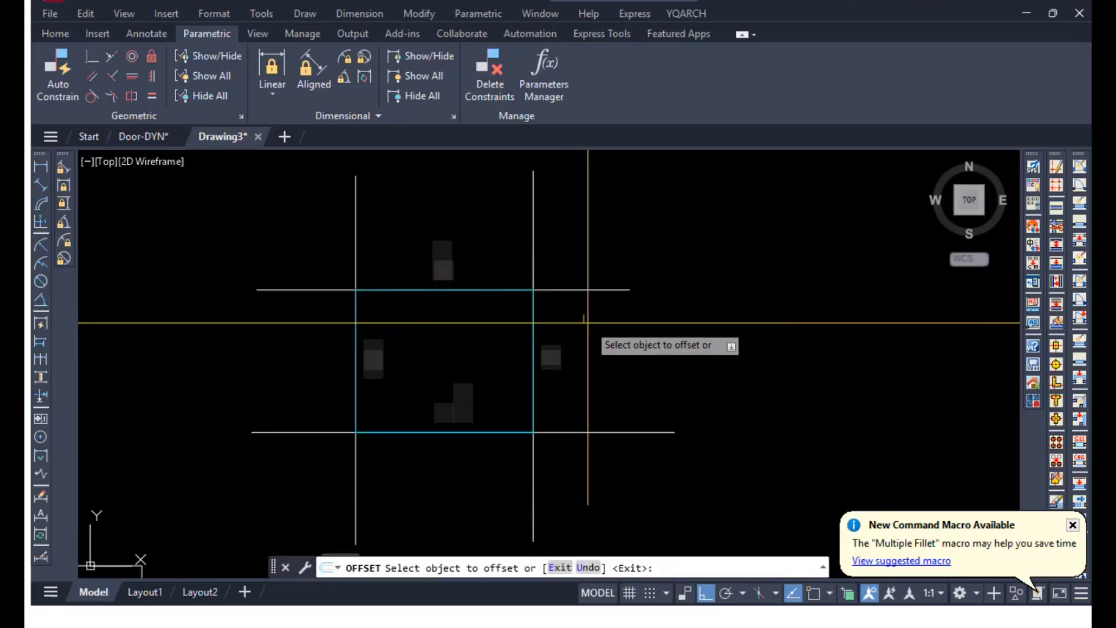
left_click(514, 290)
left_click(521, 295)
key("Escape")
key("Escape")
key("Escape")
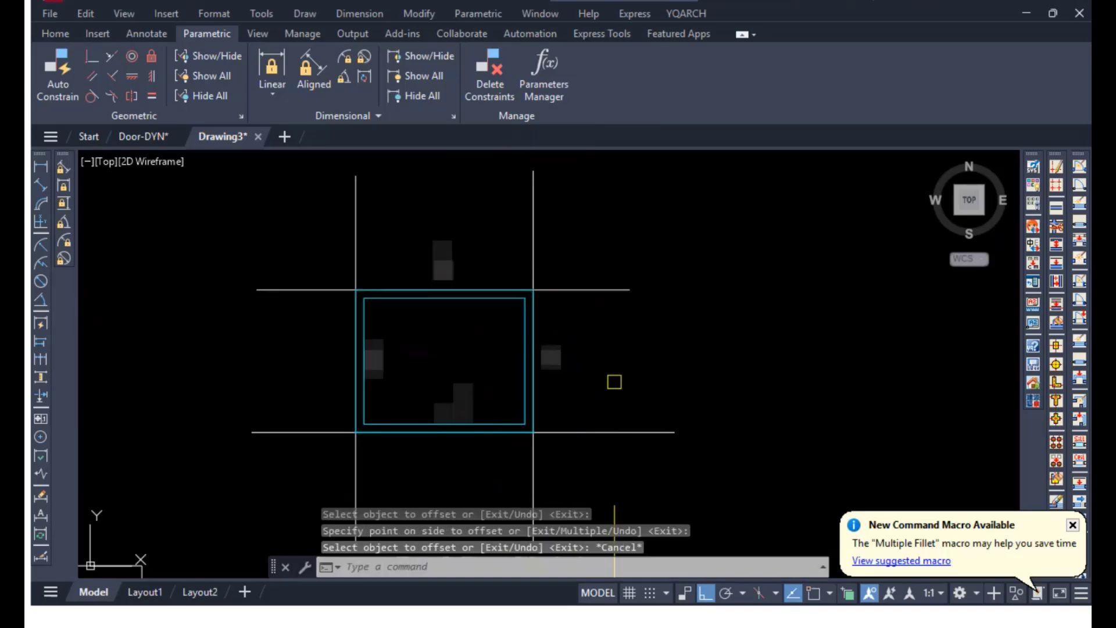
Try shifting the right vertical line to the right to test the inner offset rectangle, and undo the shift.
scroll(616, 437, "up", 2)
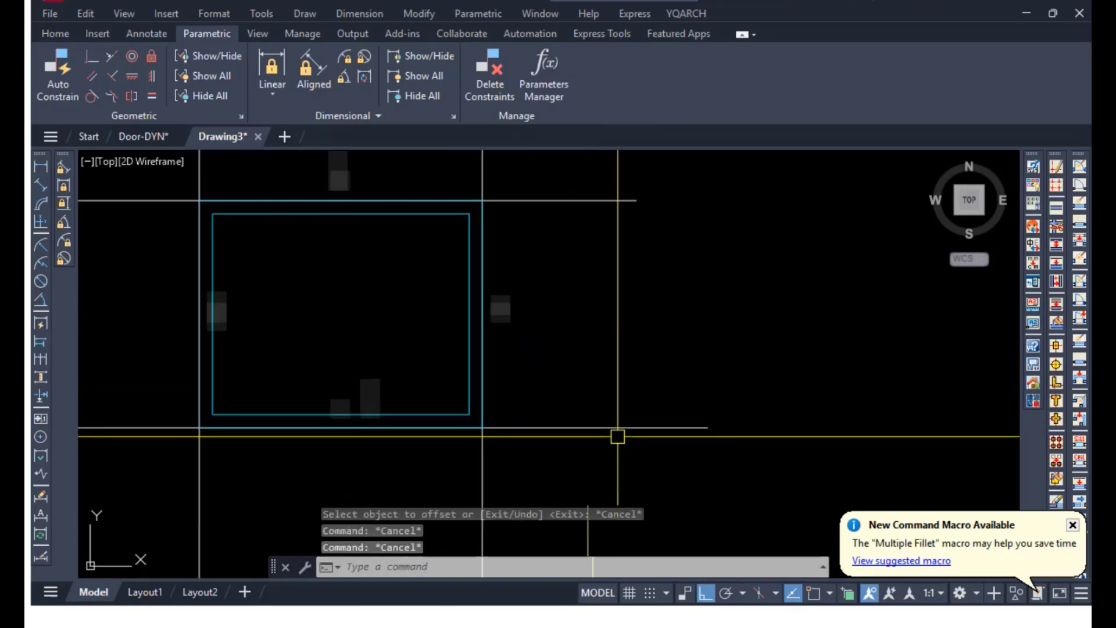
scroll(589, 416, "down", 2)
left_click(521, 453)
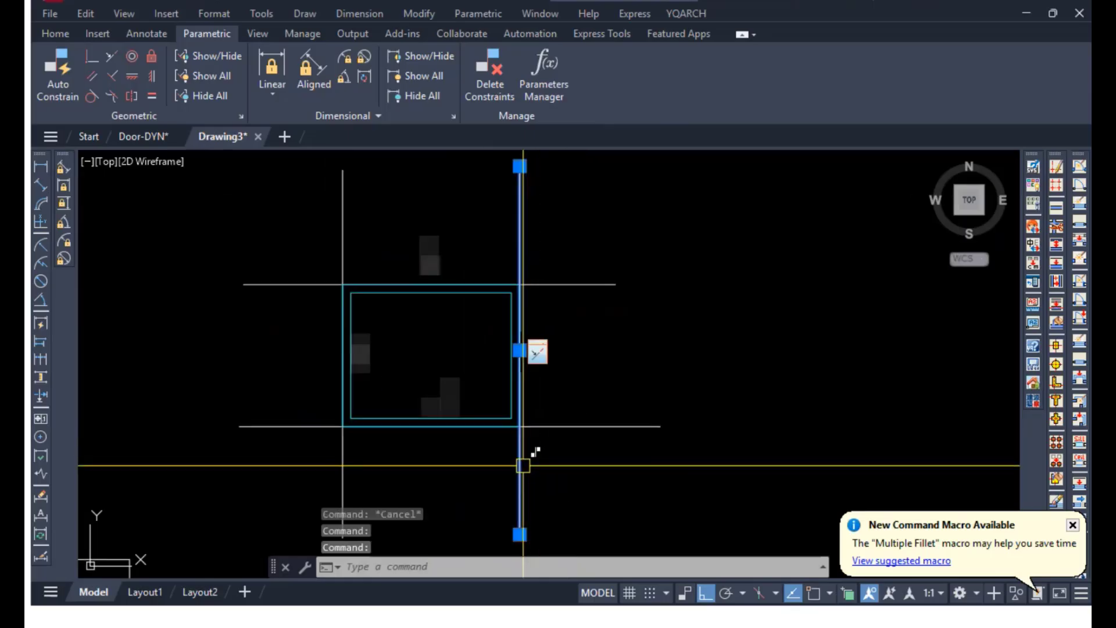
left_click_drag(530, 458, 570, 463)
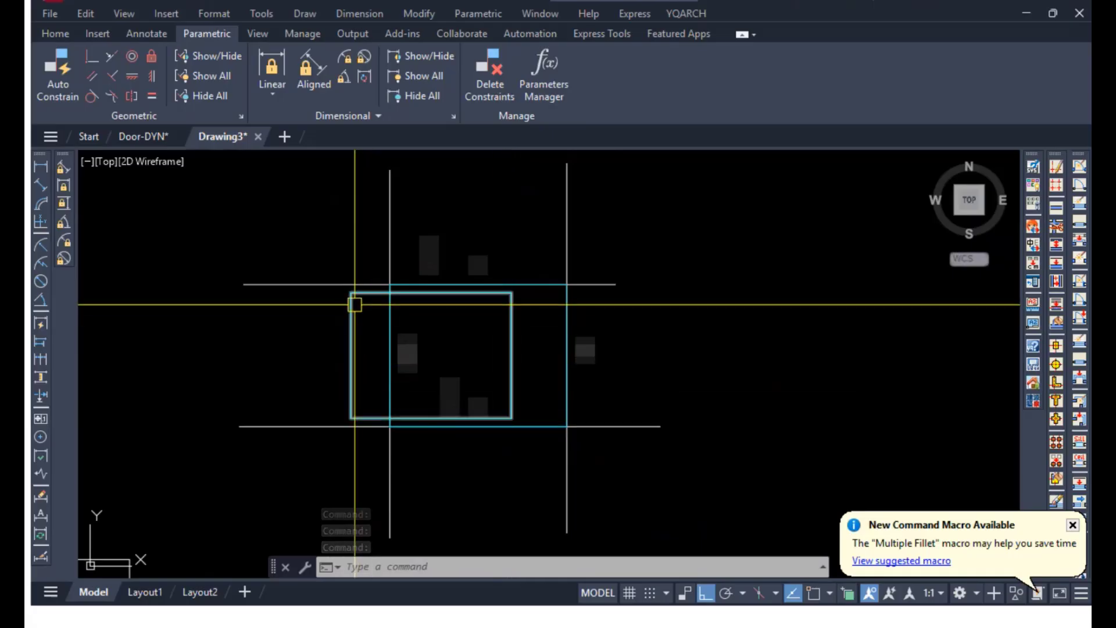
left_click(354, 335)
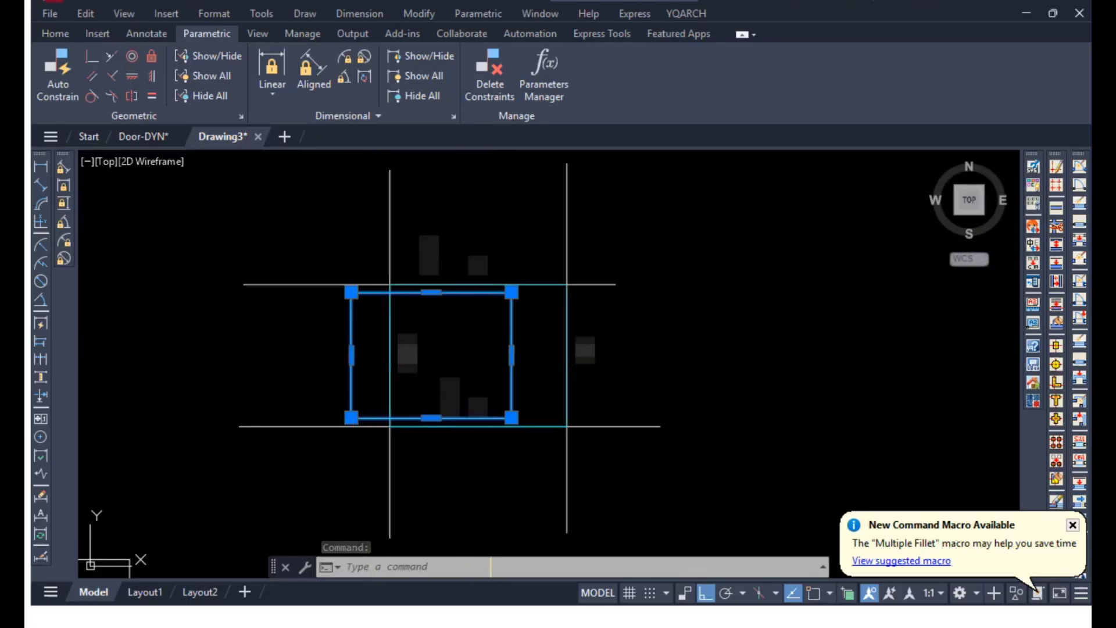
key("ctrl+z")
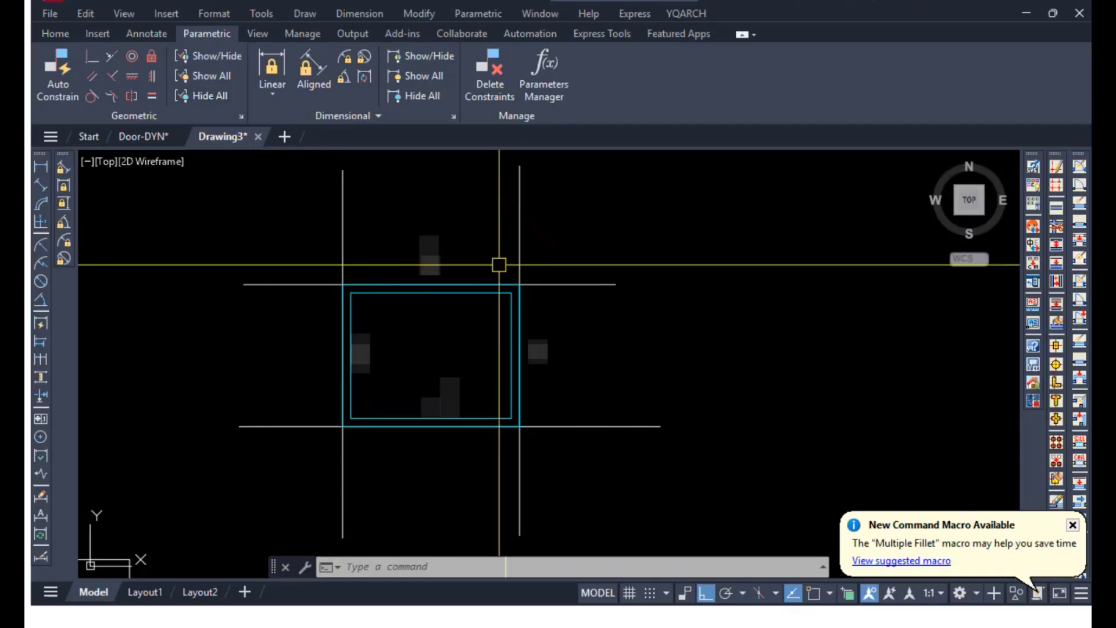
Delete all constraints from the four crossing lines and the two cyan rectangles inside them.
scroll(498, 264, "down", 2)
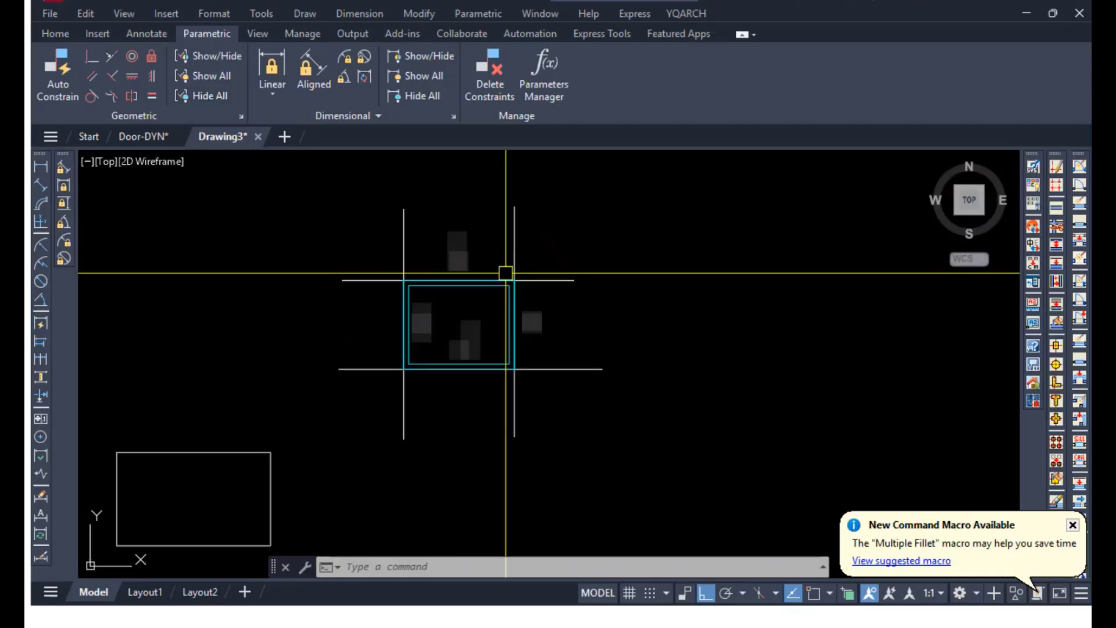
left_click(494, 82)
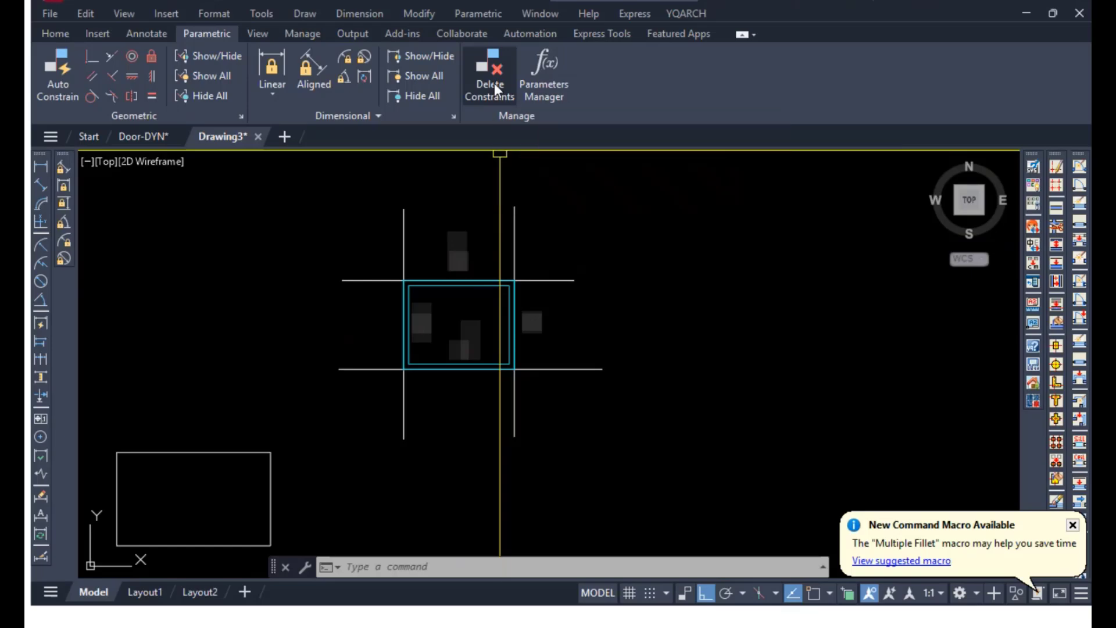
left_click(310, 183)
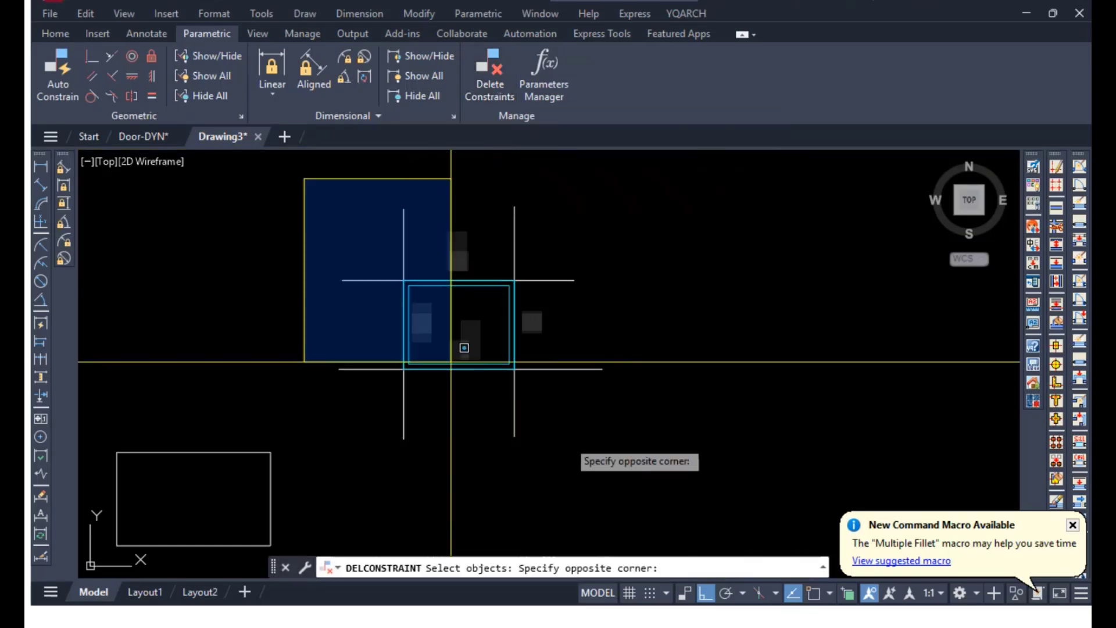
left_click(651, 506)
key("Return")
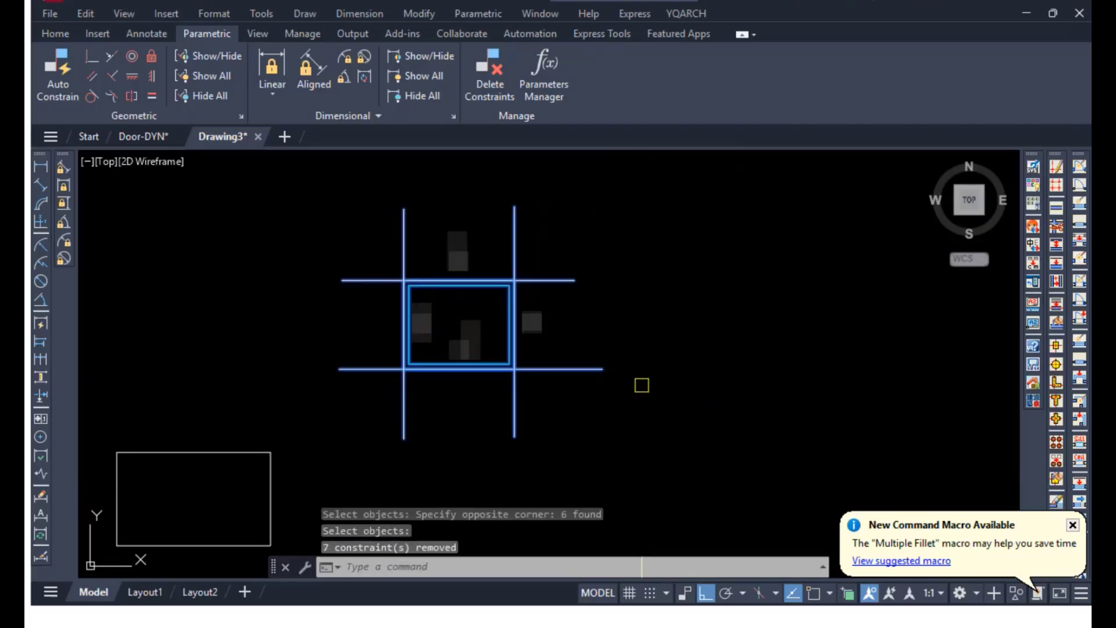
Try stretching the upper endpoint of the unconstrained right vertical line to the right, and undo the stretch.
scroll(516, 256, "up", 4)
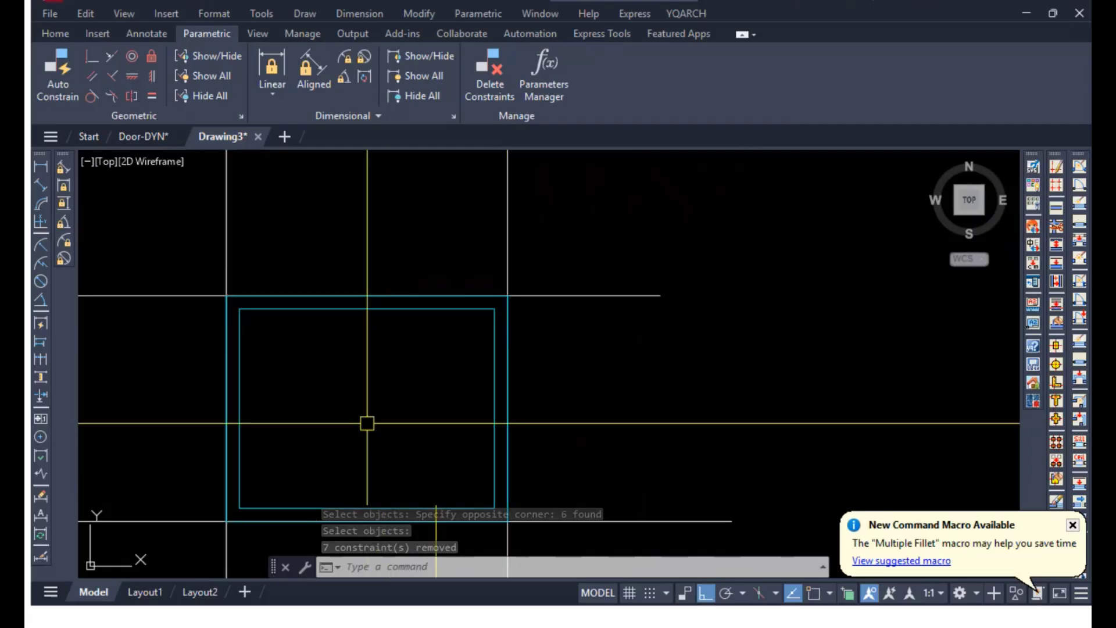
middle_click_drag(439, 399, 465, 376)
scroll(509, 282, "down", 2)
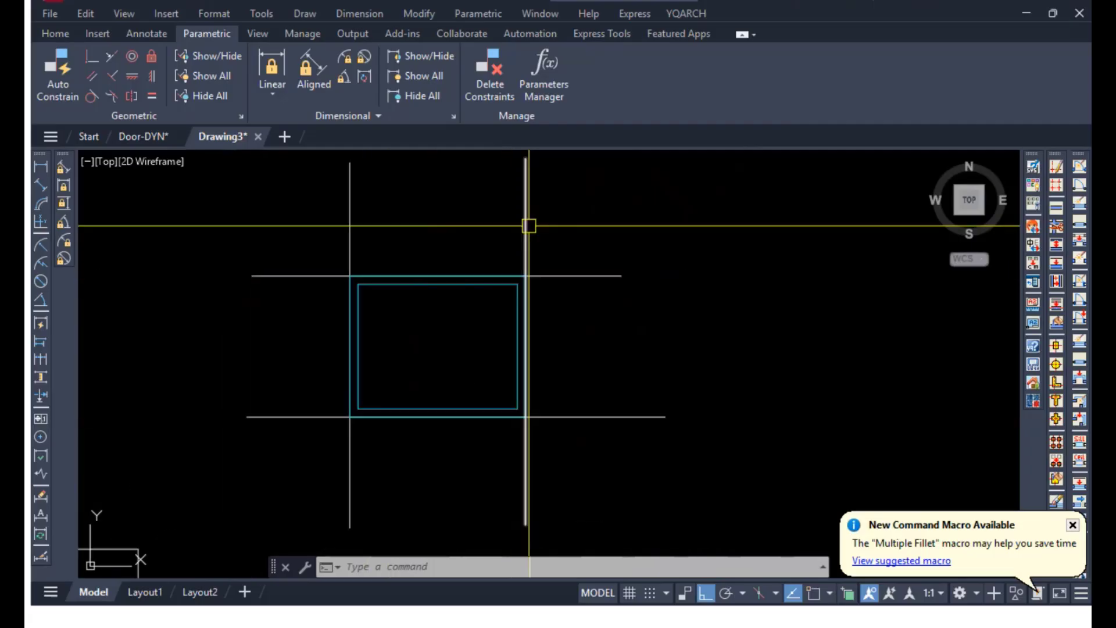
left_click(526, 224)
left_click(525, 158)
left_click(631, 158)
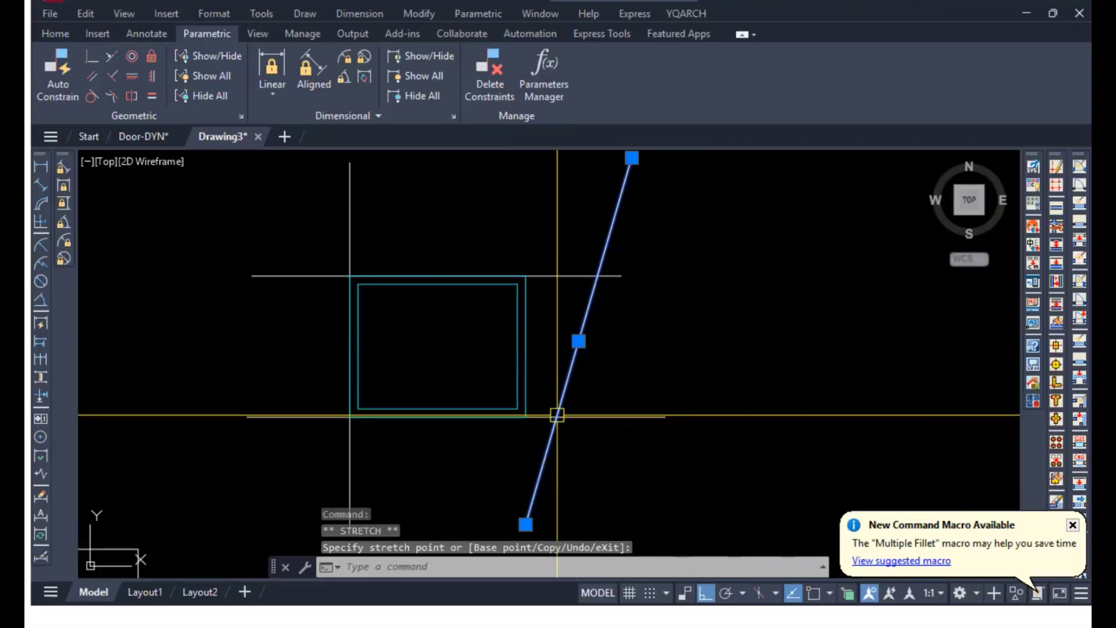
key("ctrl+z")
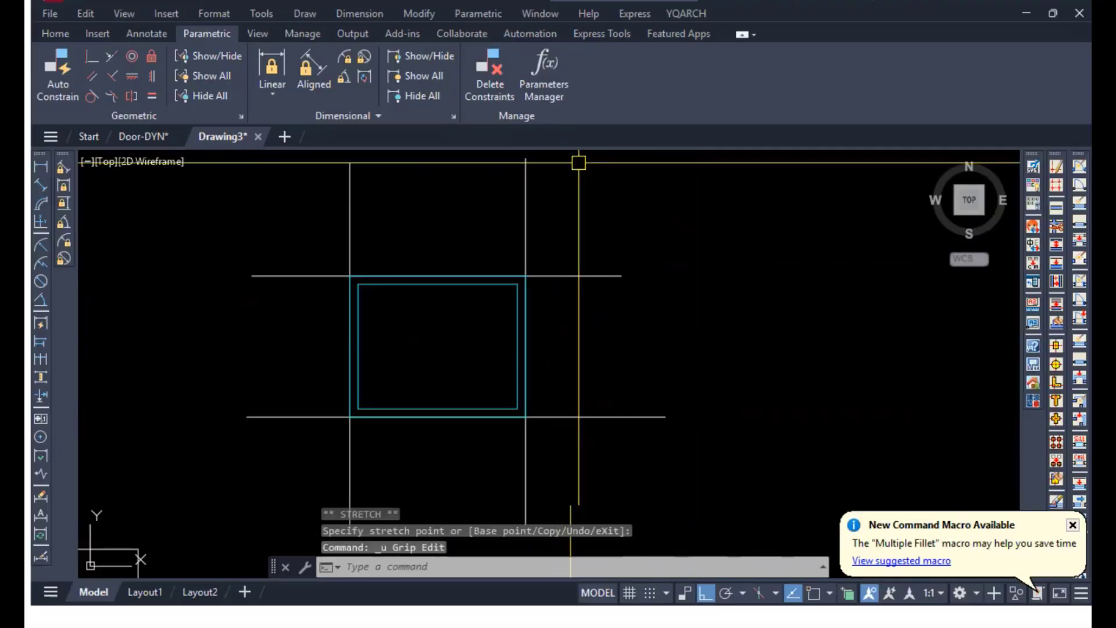
Review the dimensional parameters d1, d2 and d3 in the Parameters Manager against the drawing's constrained shapes, and close the manager.
left_click(540, 90)
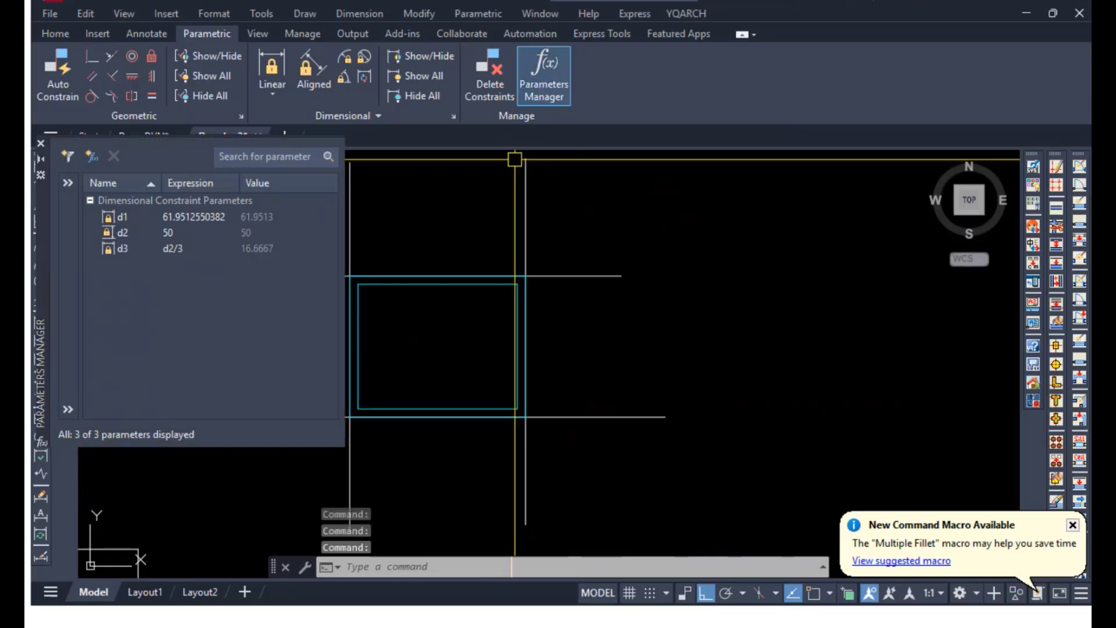
double_click(37, 270)
scroll(240, 476, "down", 6)
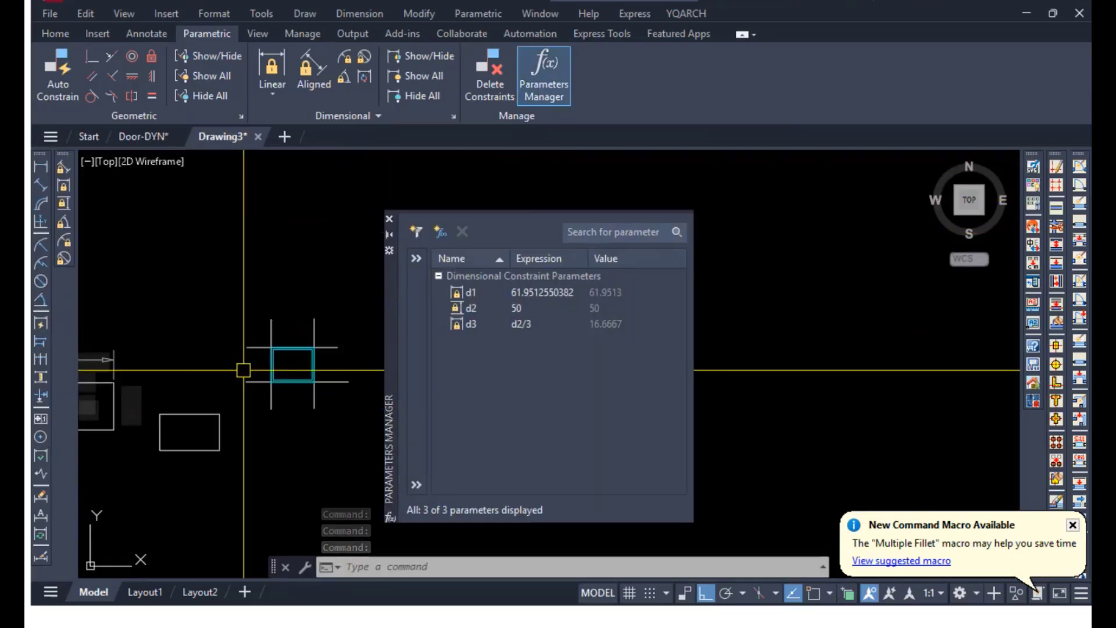
middle_click_drag(203, 382, 411, 397)
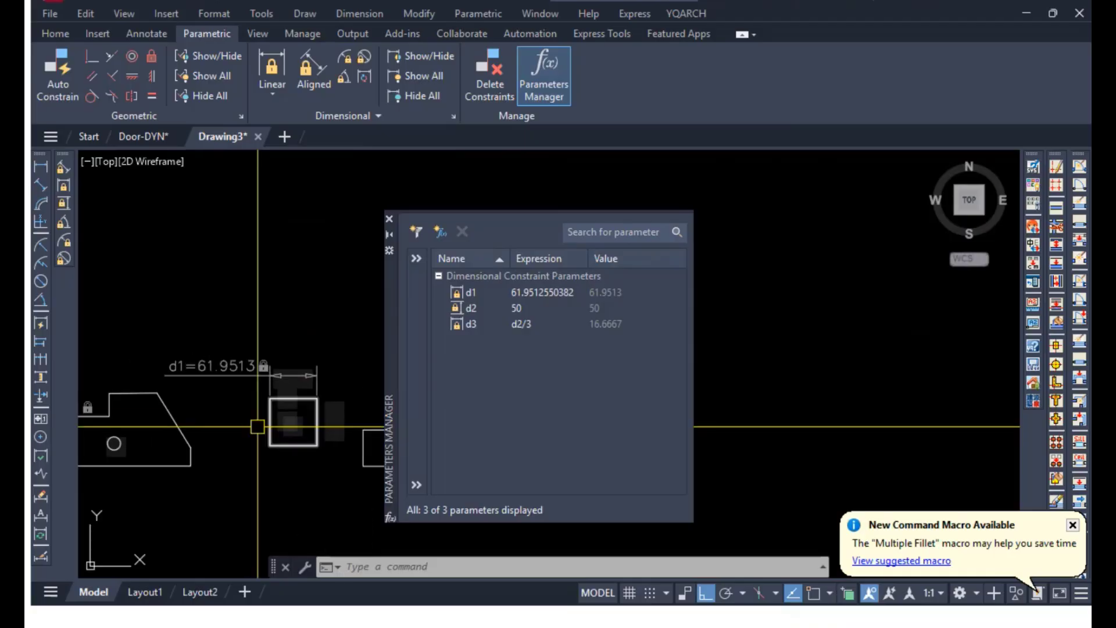
middle_click_drag(254, 417, 422, 361)
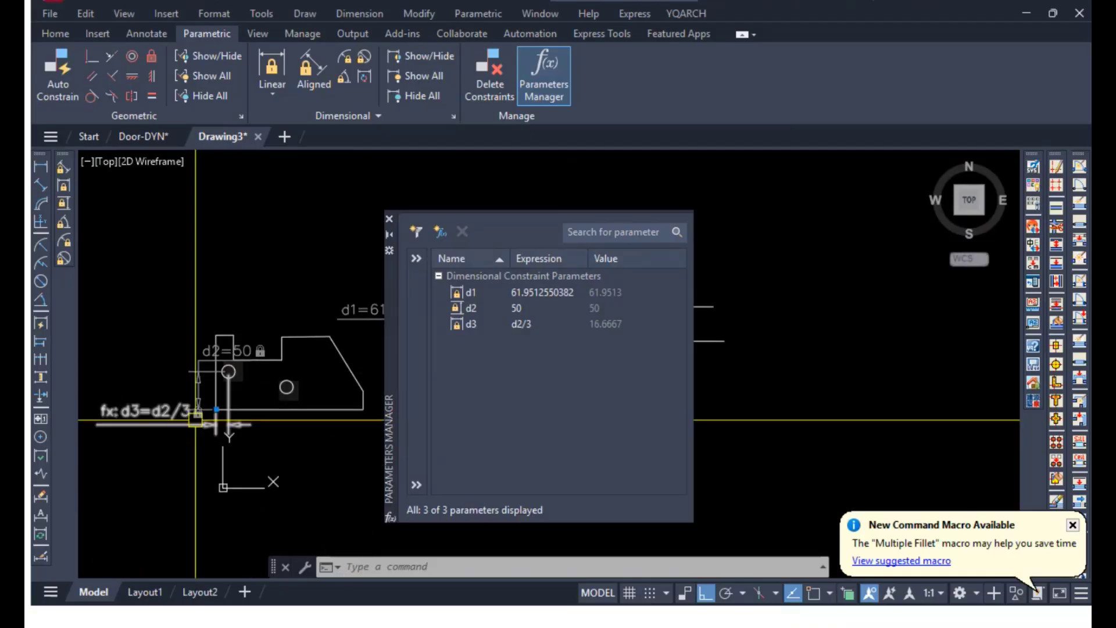
scroll(195, 421, "up", 2)
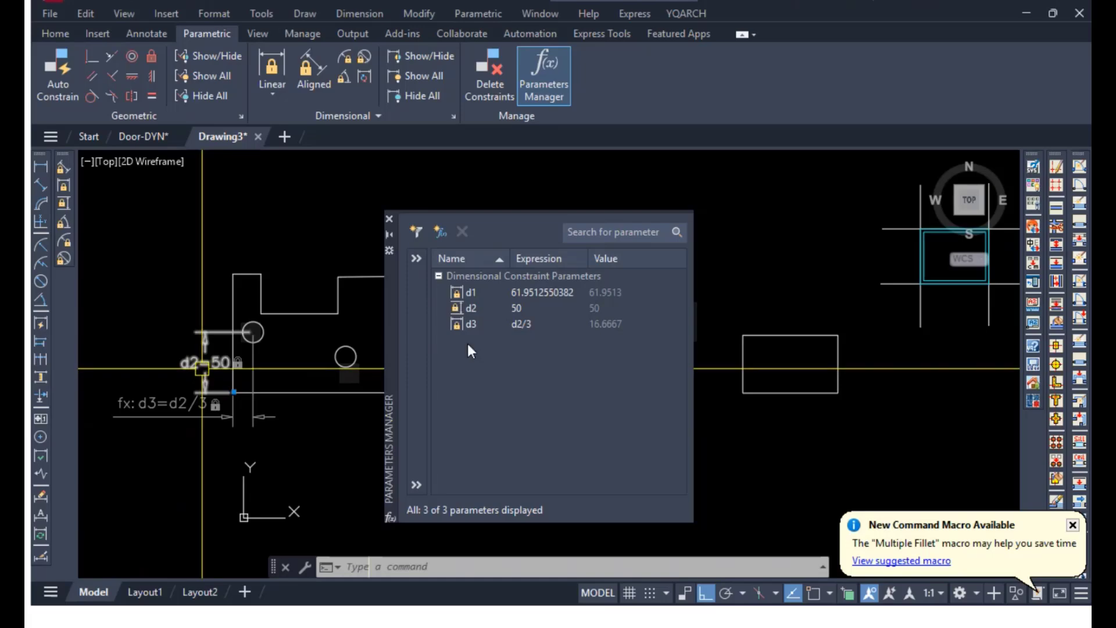
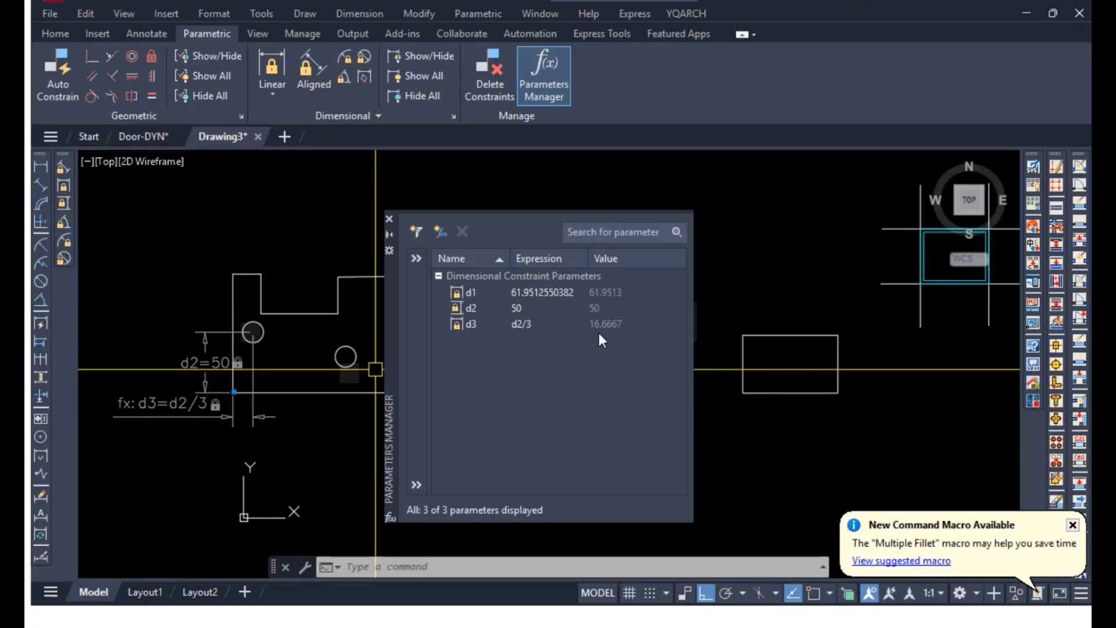
left_click(390, 219)
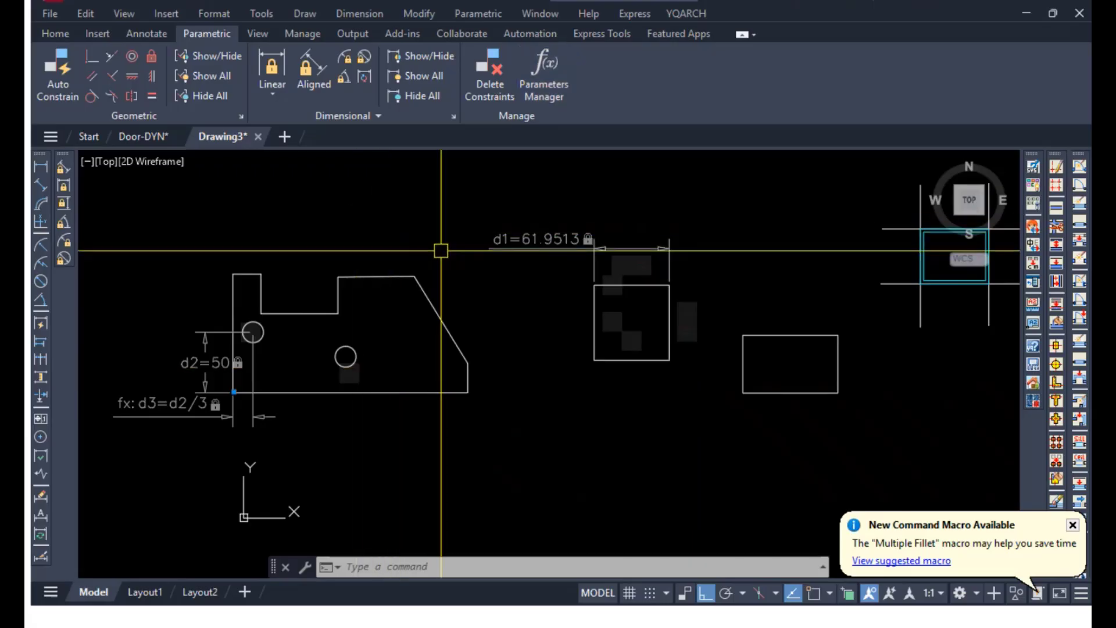
Switch to the Door-DYN drawing and examine its constrained profile, door blocks and price table.
mouse_move(419, 267)
middle_mouse_down()
mouse_move(515, 311)
mouse_move(483, 261)
mouse_move(409, 257)
middle_mouse_up()
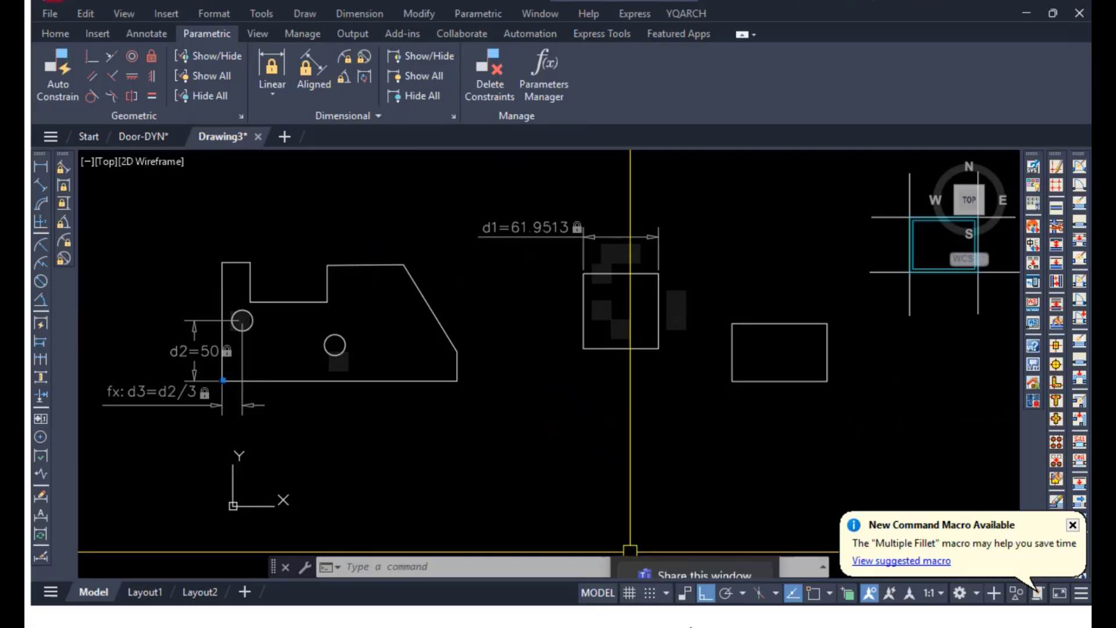
left_click(151, 135)
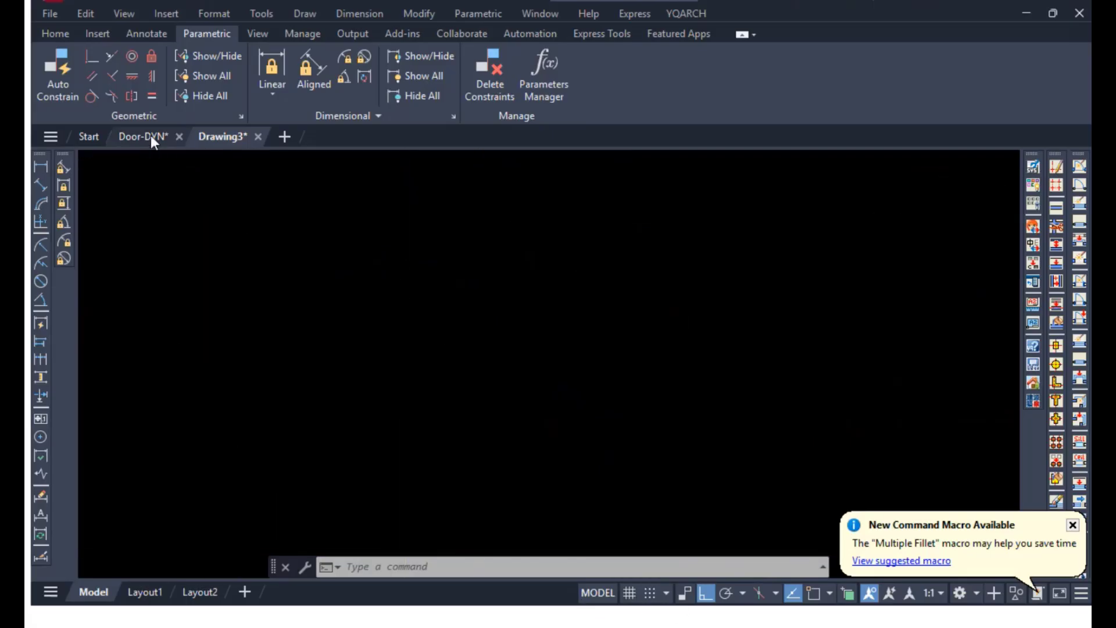
scroll(535, 415, "down", 6)
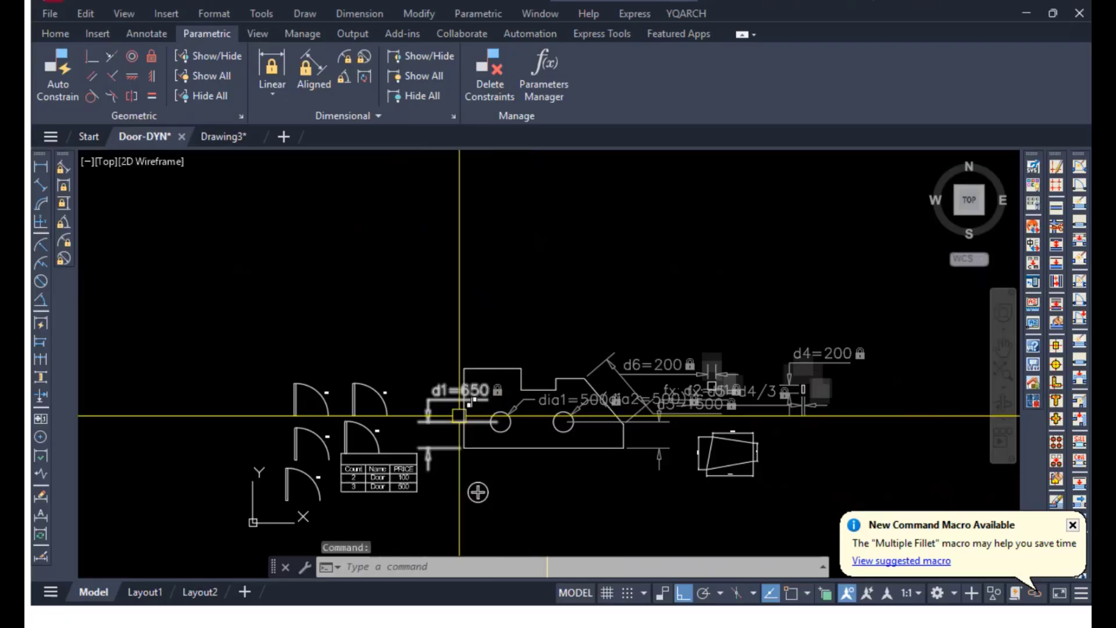
middle_click_drag(459, 415, 385, 398)
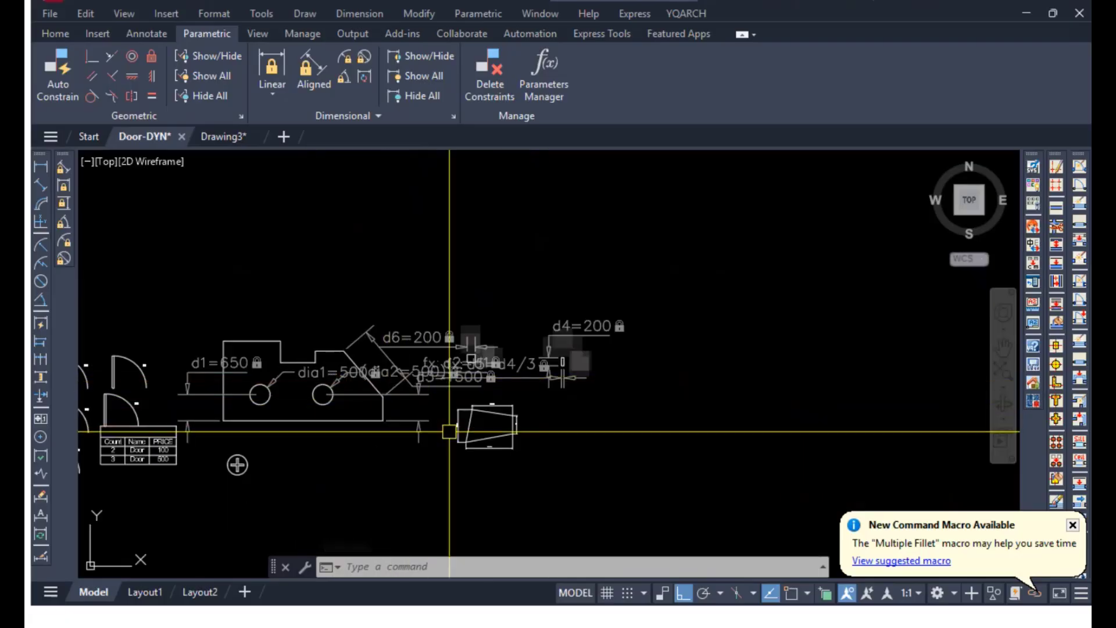
scroll(286, 436, "up", 5)
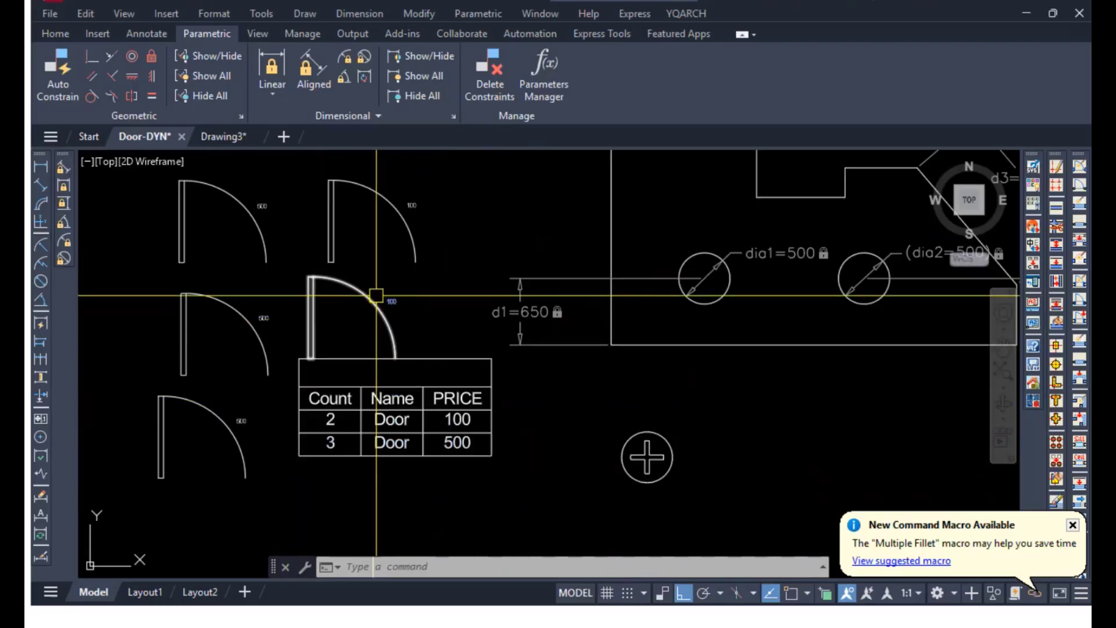
Return to Drawing3 and draw a circle with a radius of 800, centred to the right of the crossing lines.
left_click(209, 135)
scroll(418, 375, "down", 4)
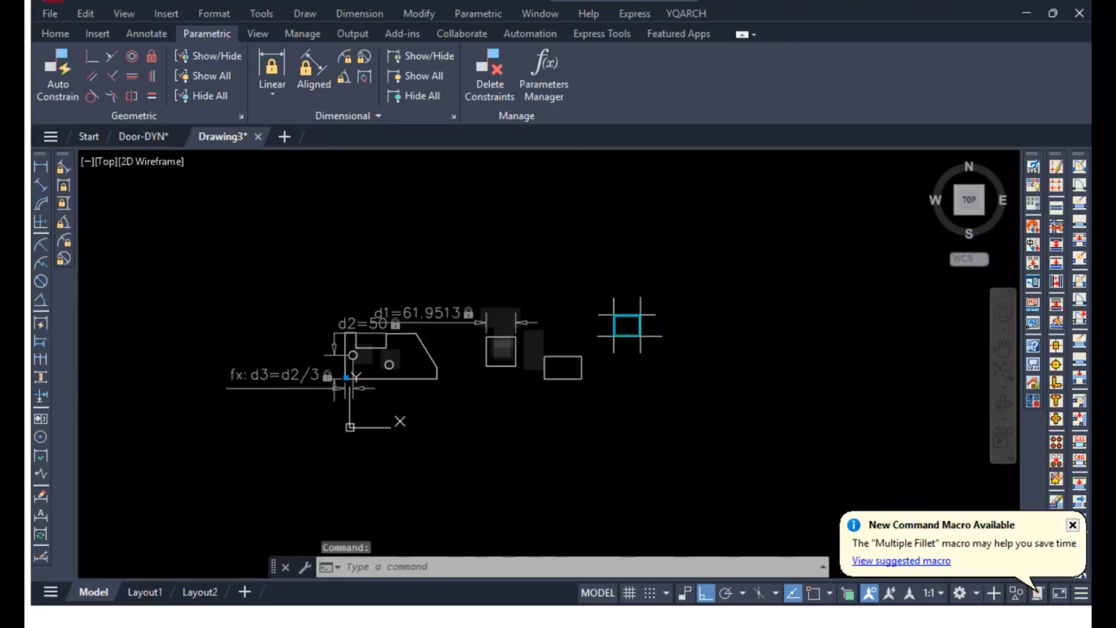
middle_click_drag(665, 414, 277, 426)
scroll(363, 346, "up", 5)
middle_click_drag(374, 357, 426, 406)
type("c")
key("Return")
left_click(452, 357)
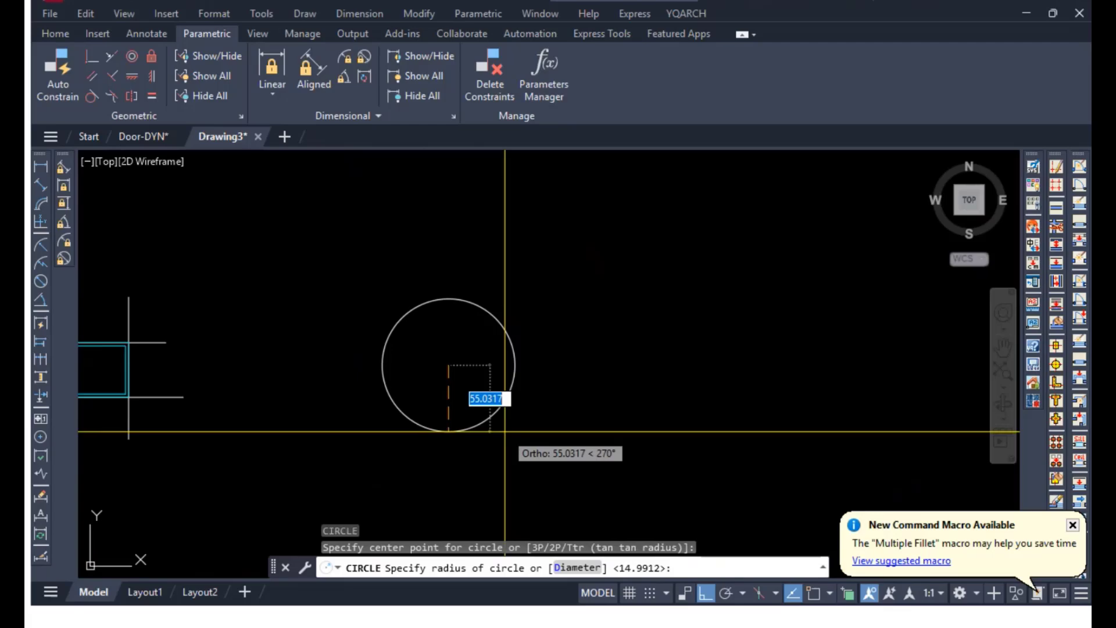
scroll(497, 380, "up", 5)
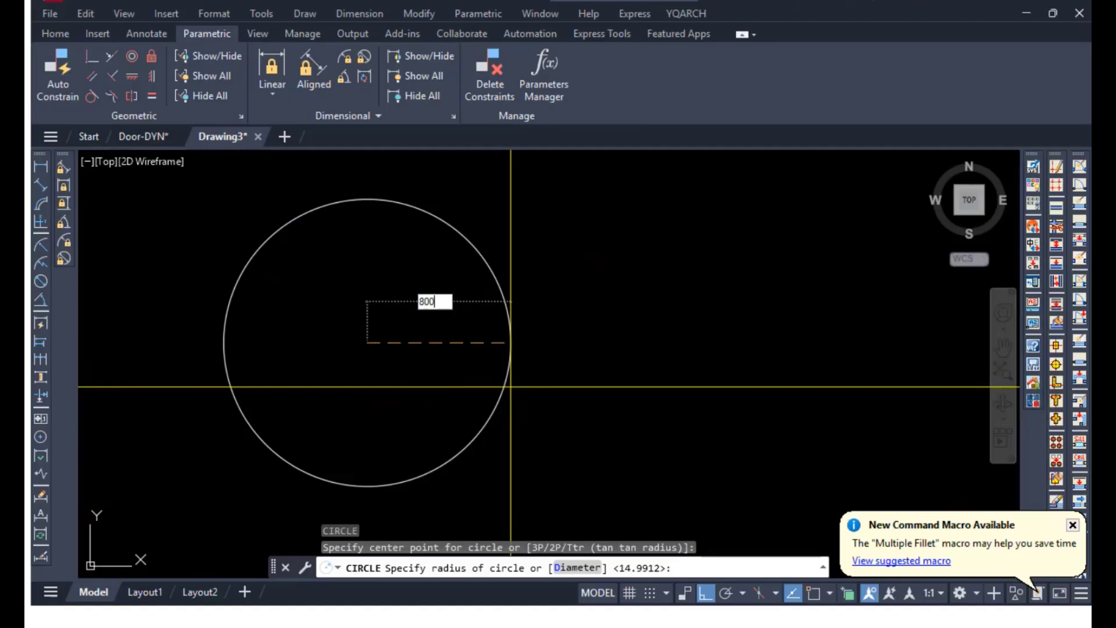
key("Return")
Move the large circle horizontally to the right until it is clear of the other shapes.
scroll(510, 387, "down", 6)
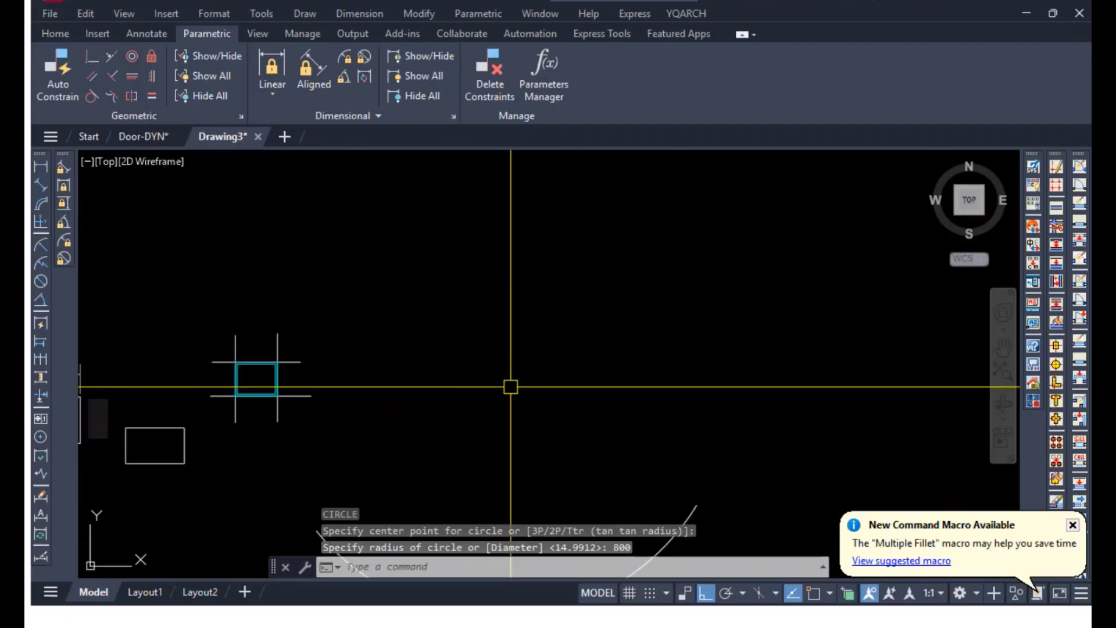
middle_click_drag(530, 386, 388, 391)
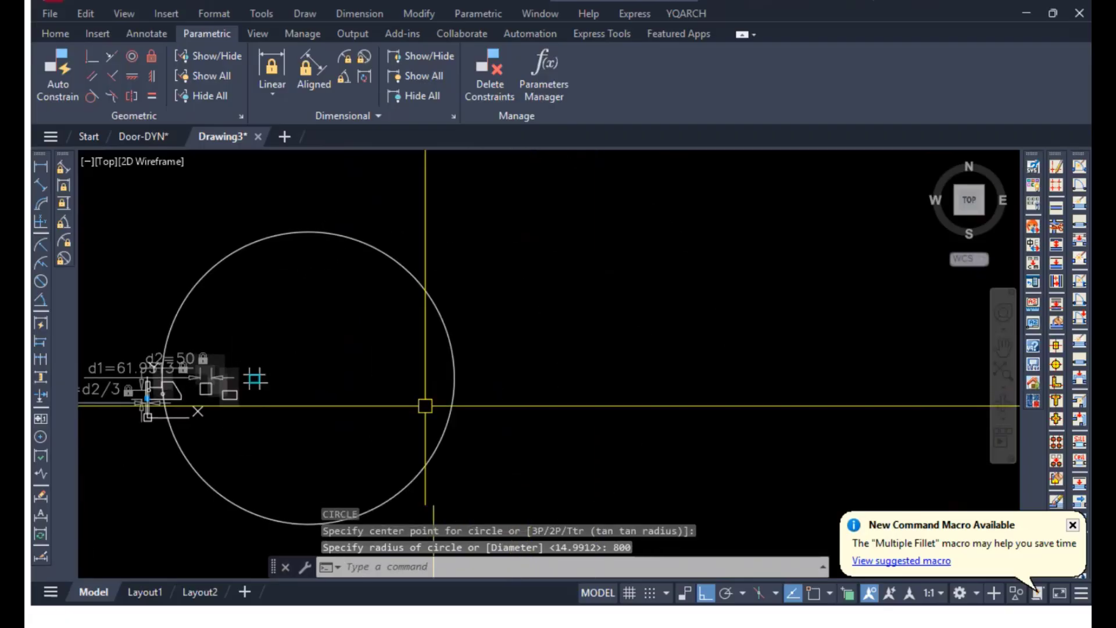
type("m")
key("Return")
left_click(455, 409)
key("Return")
left_click(430, 422)
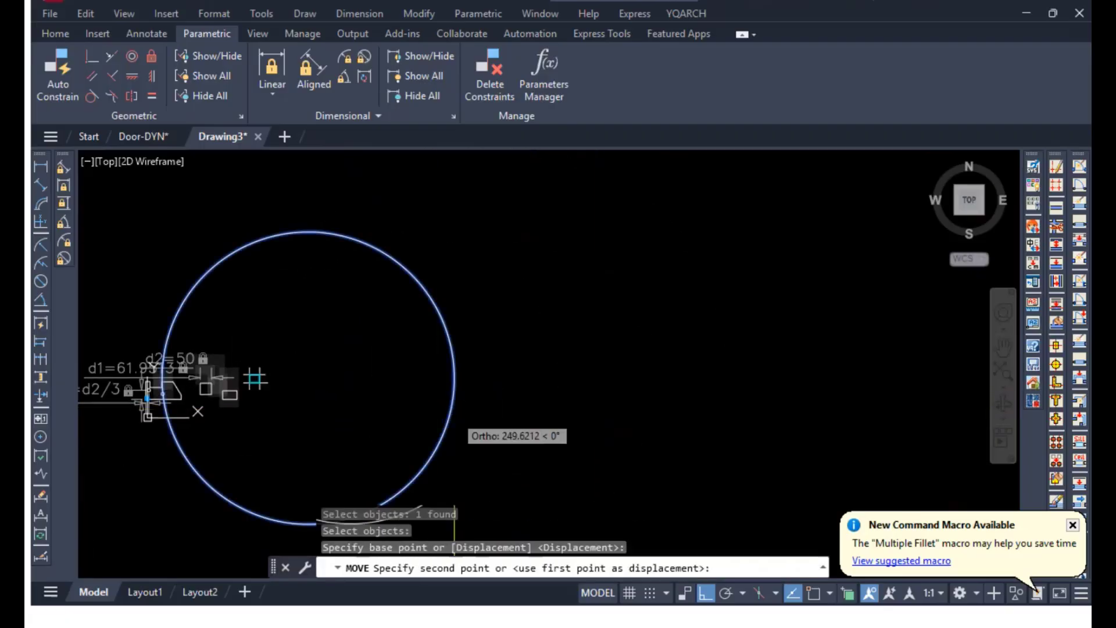
left_click(619, 423)
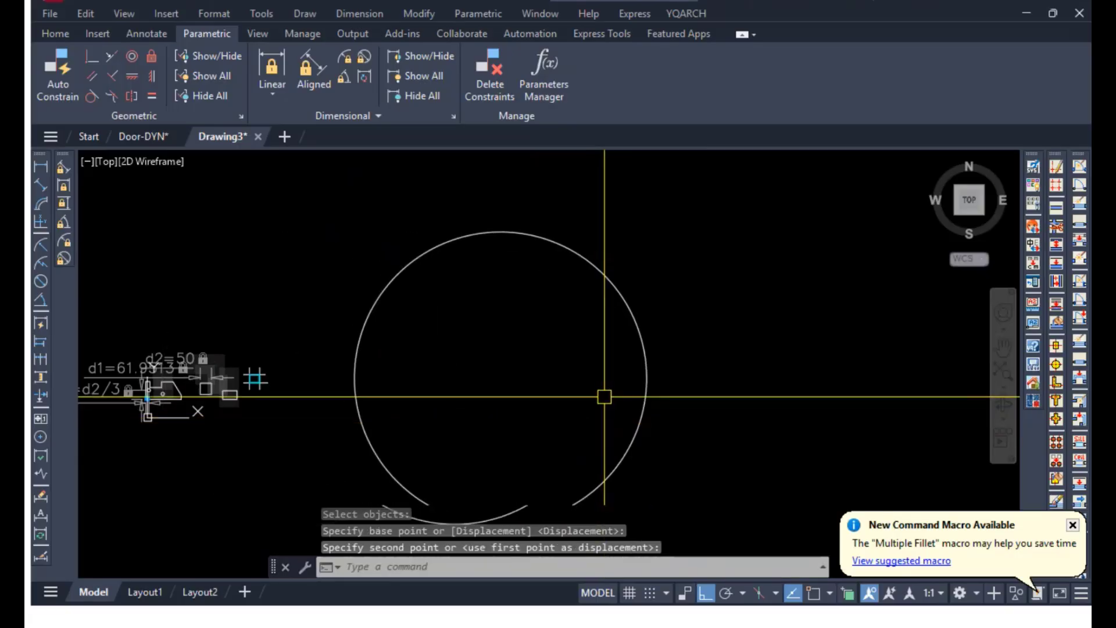
middle_click_drag(605, 395, 546, 396)
type("l")
key("Return")
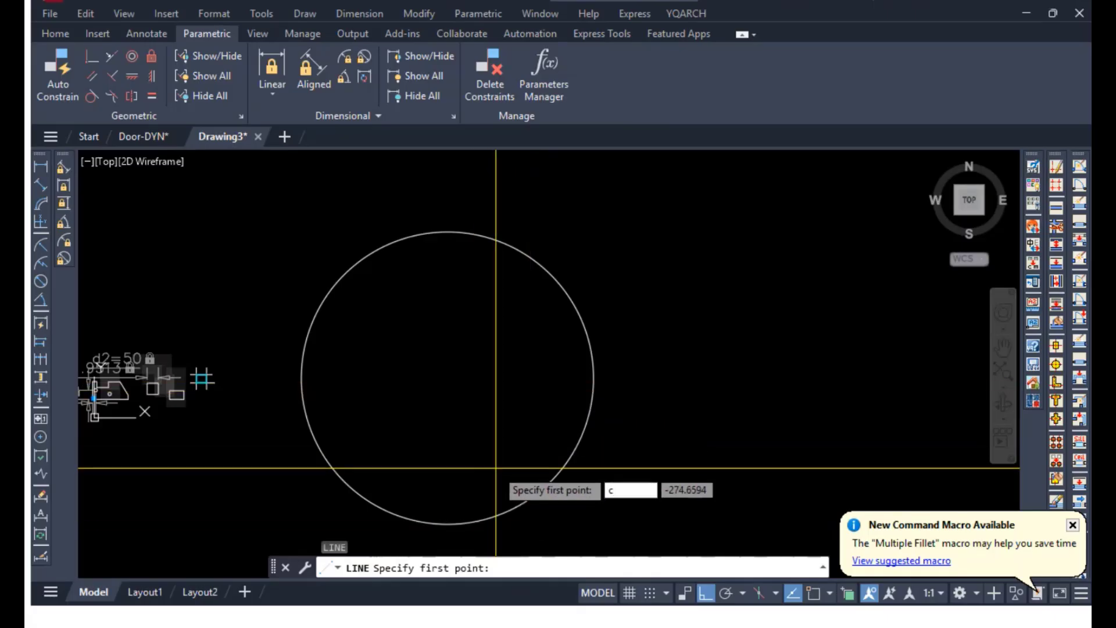
type("en")
key("Return")
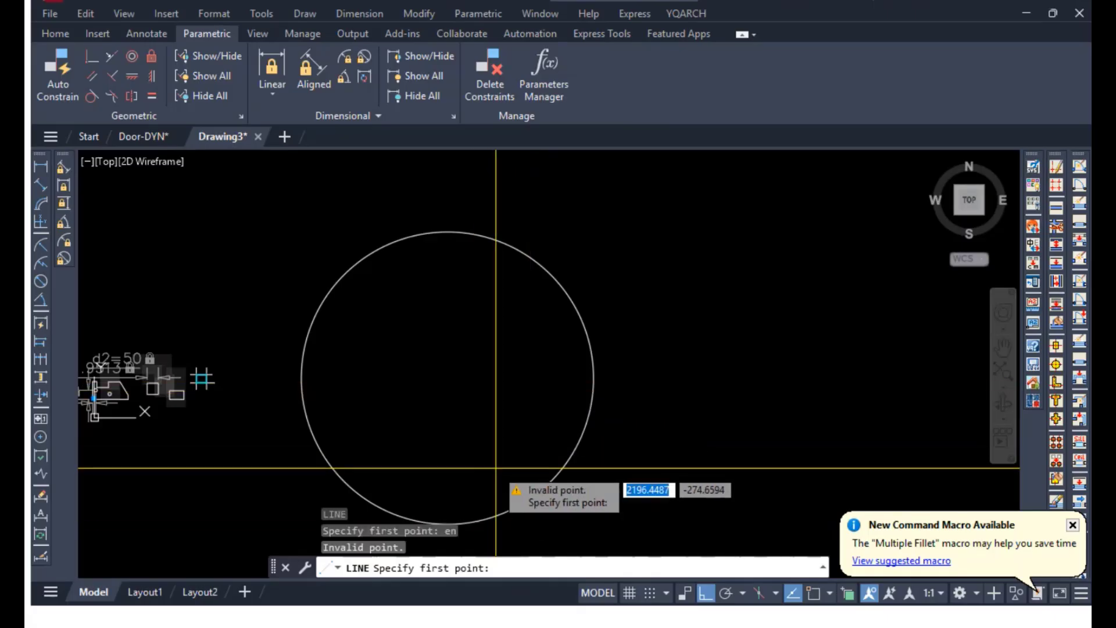
key("Escape")
key("Escape")
key("Escape")
key("Escape")
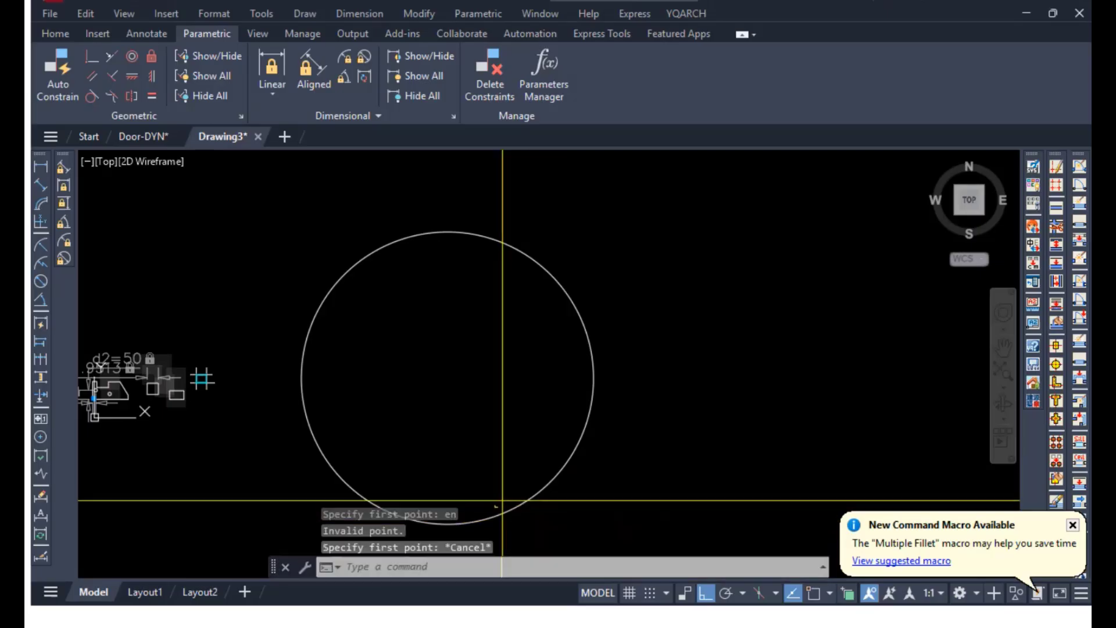
Draw a horizontal line from the circle's center to just outside its right side.
key("Return")
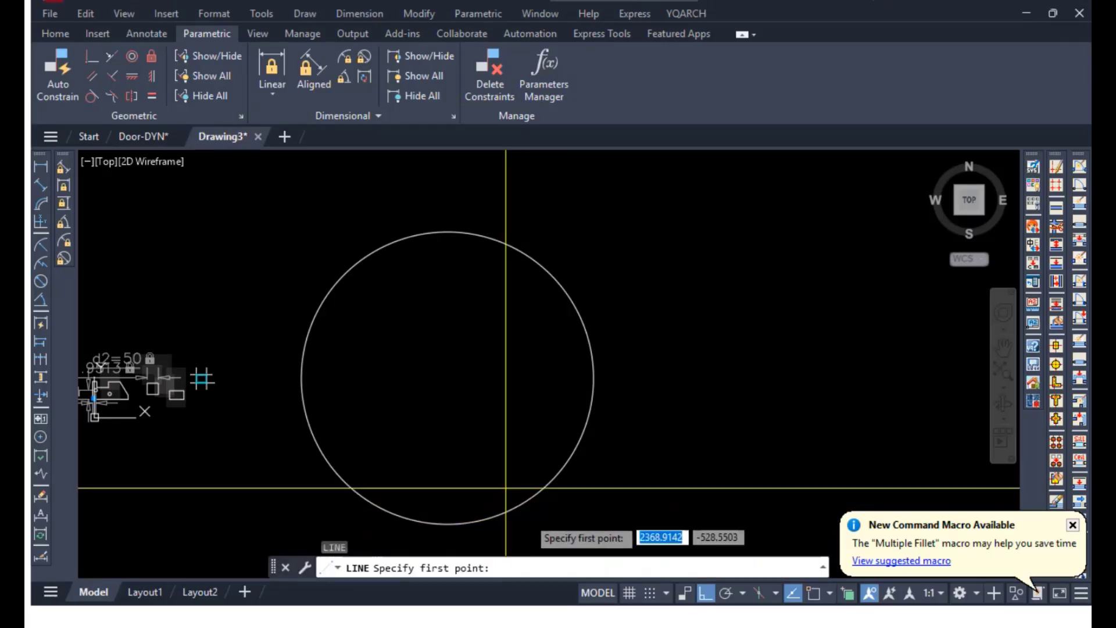
scroll(527, 476, "down", 2)
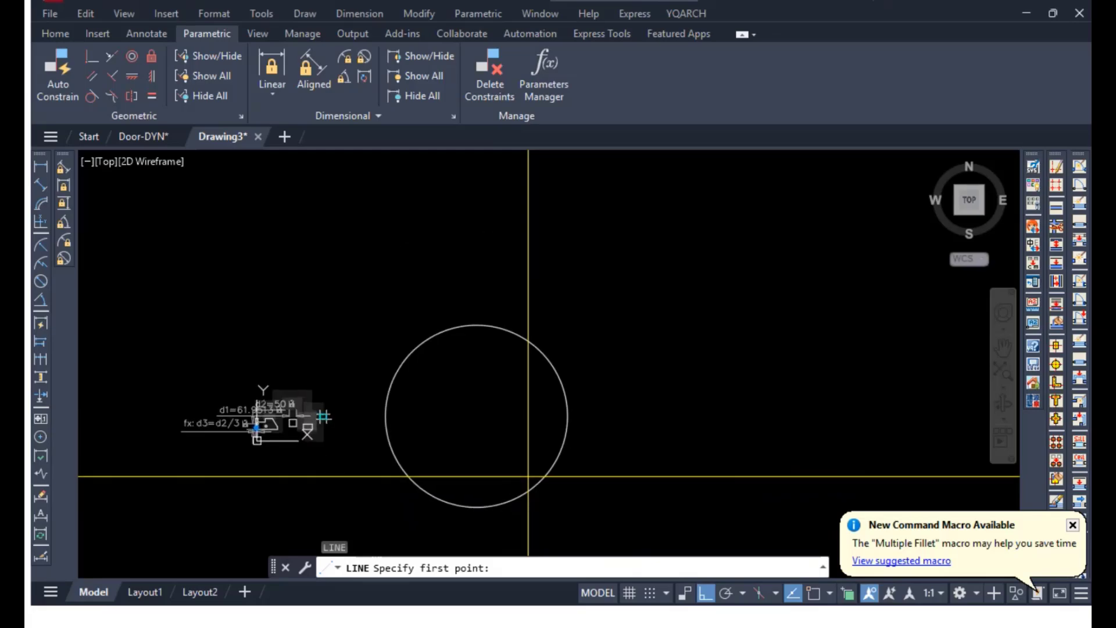
right_click(504, 417, "shift")
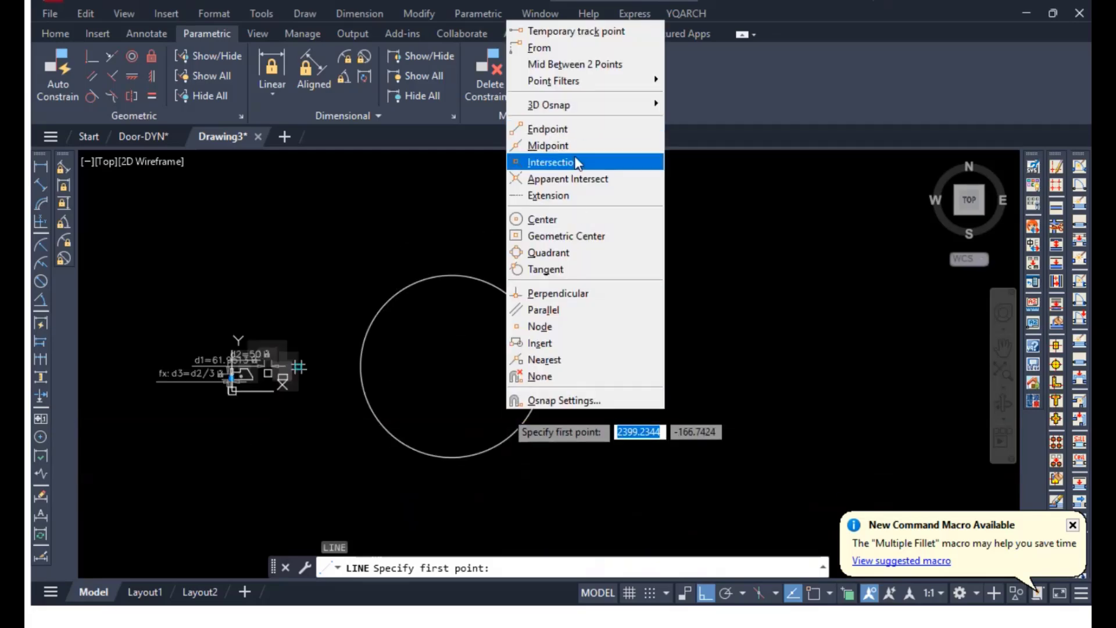
left_click(570, 218)
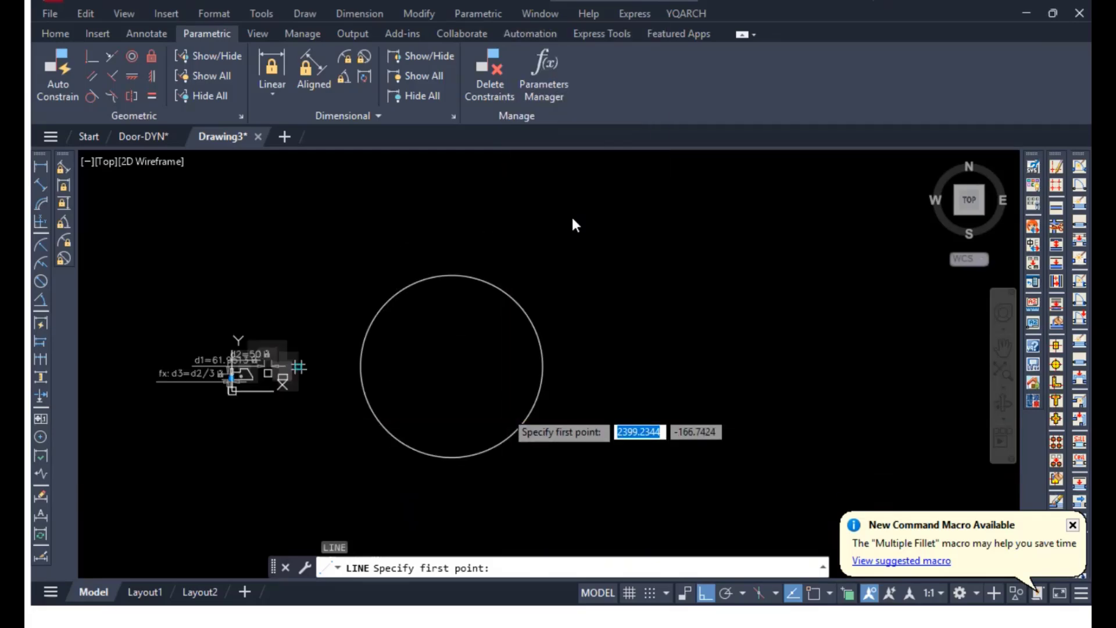
left_click(542, 333)
left_click(569, 365)
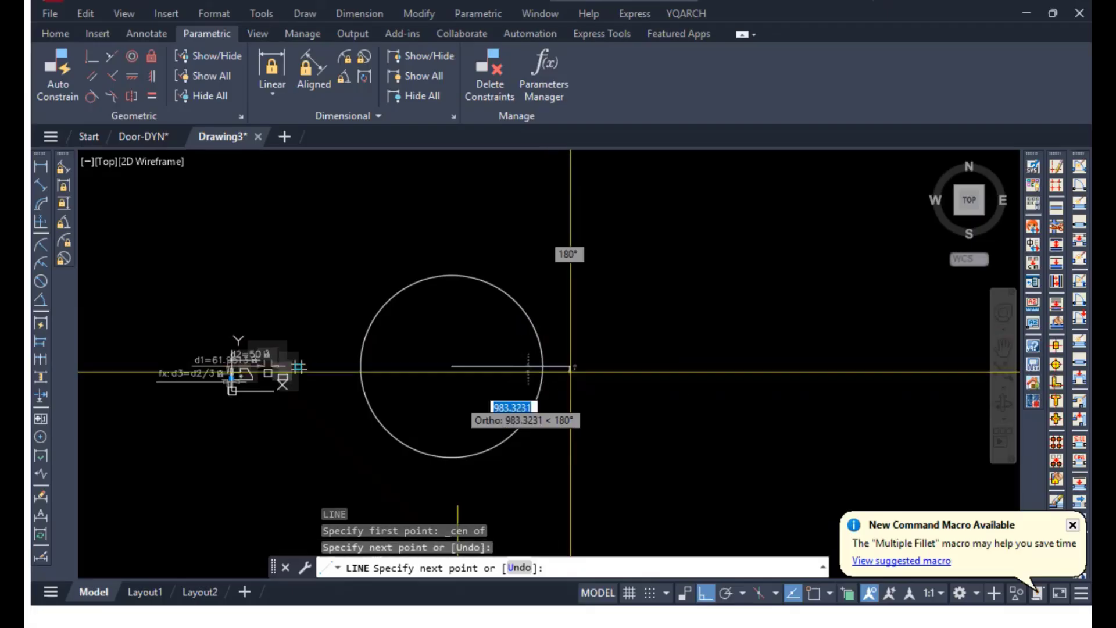
key("Return")
Draw a vertical line from the circle's center upward past the circle's top.
key("Return")
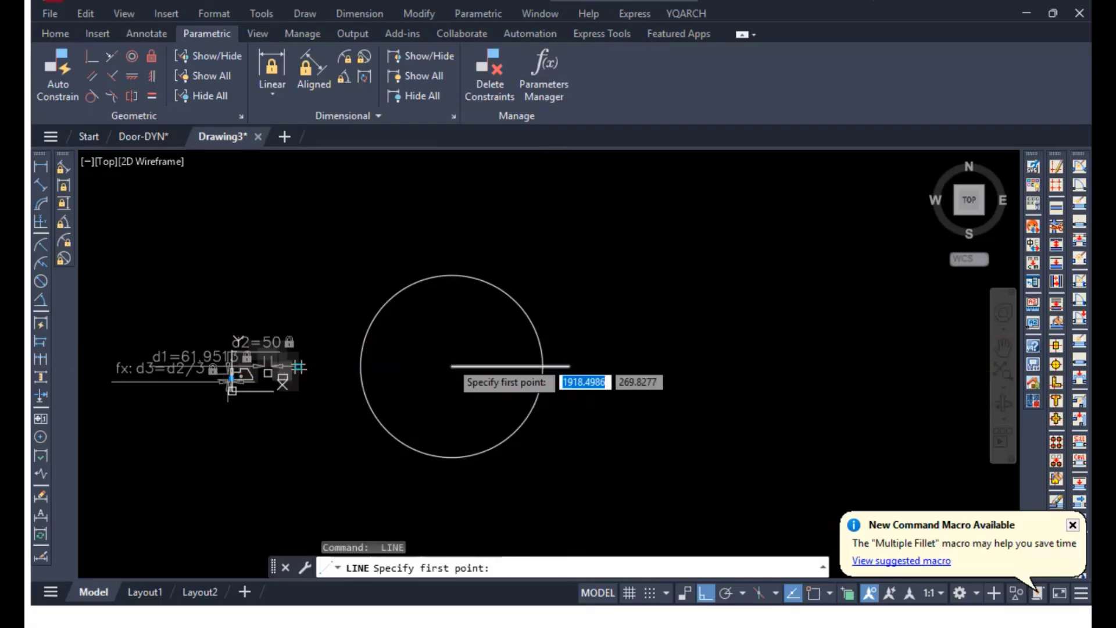
left_click(451, 366)
left_click(451, 241)
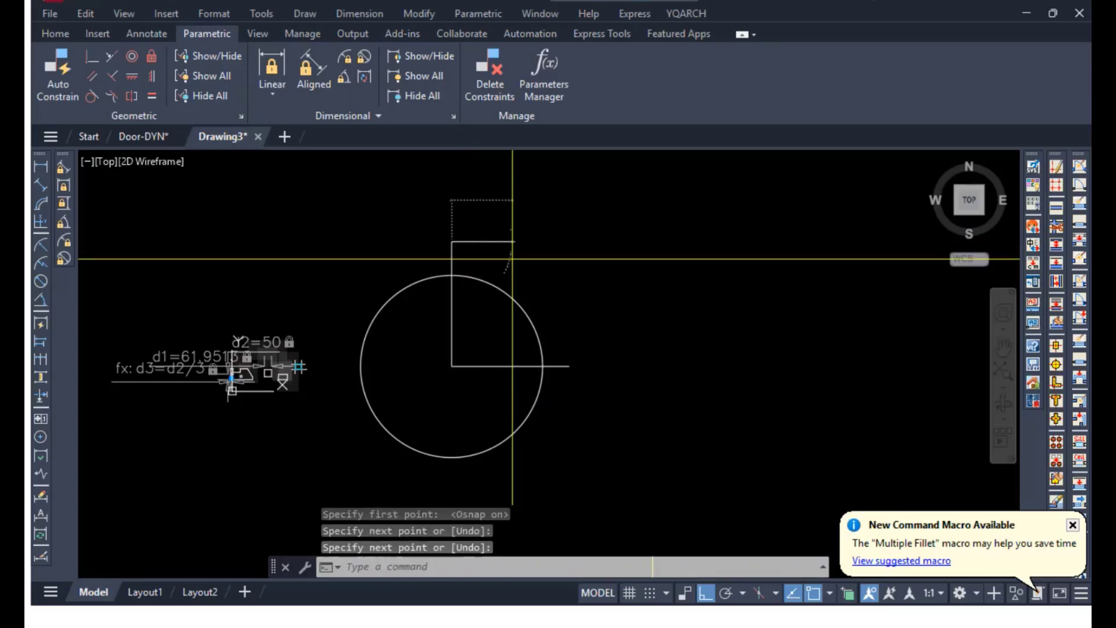
key("Return")
Offset the vertical line by 50 to its left side.
key("Return")
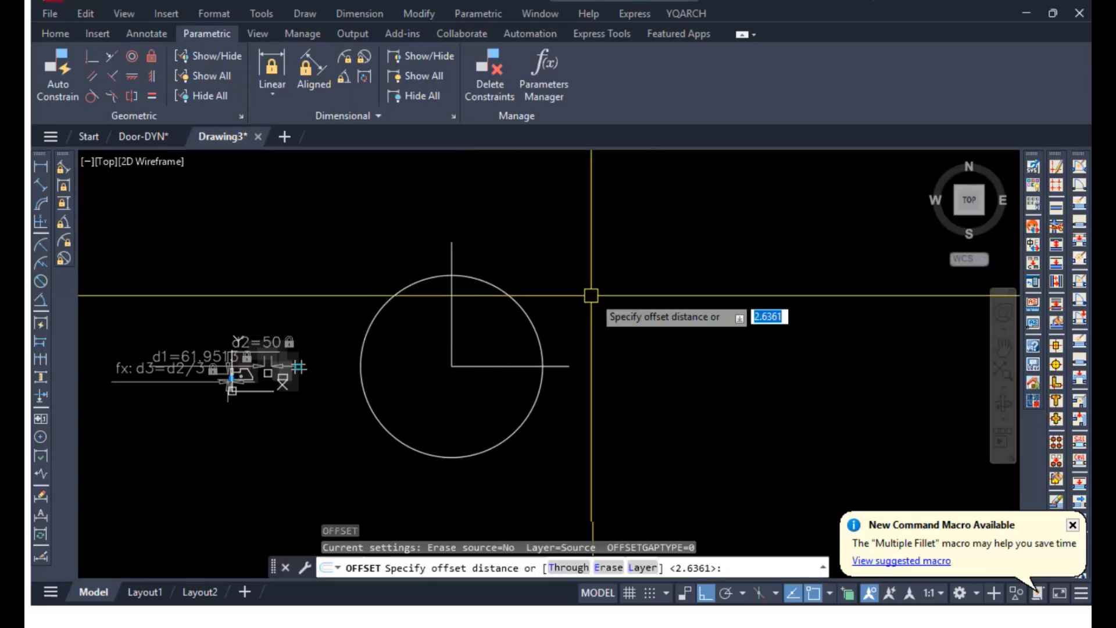
key("Return")
left_click(452, 250)
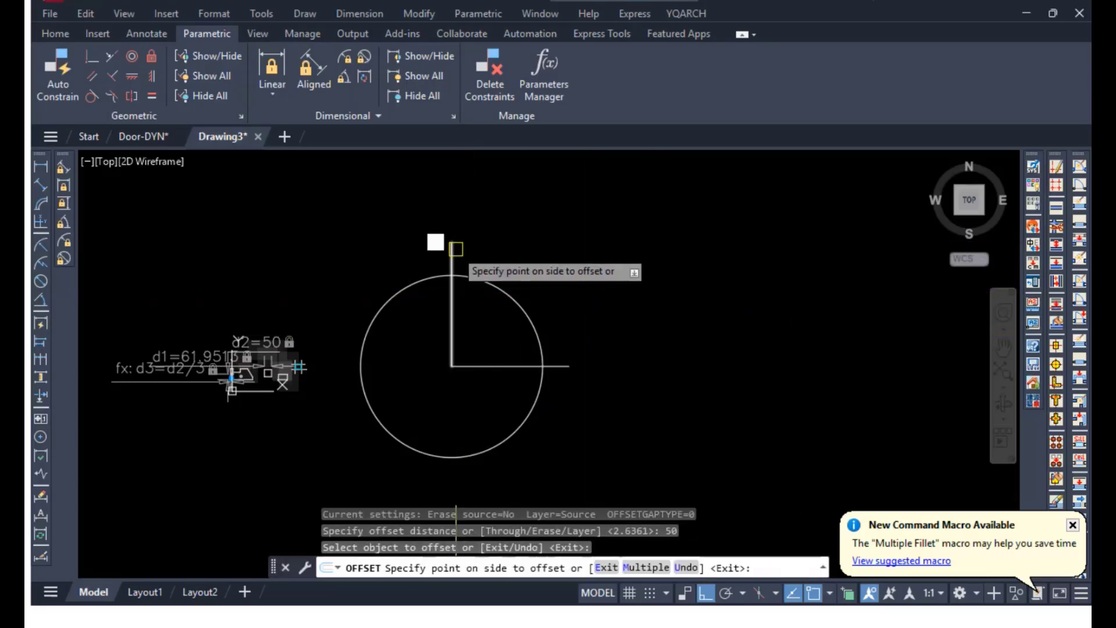
left_click(445, 247)
key("Escape")
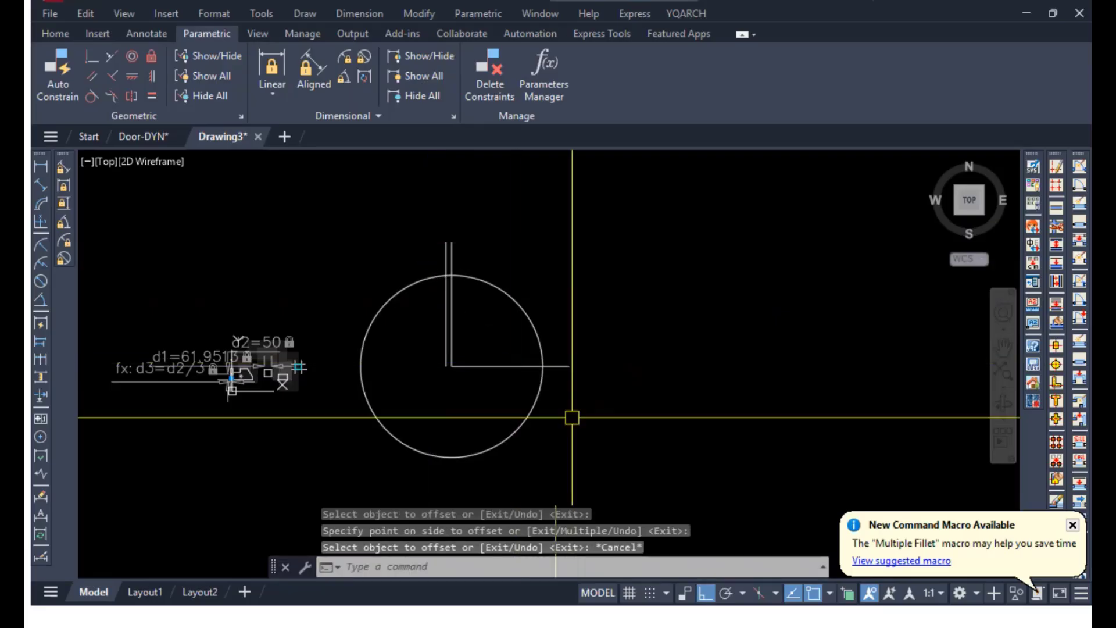
Trim the circle and overhanging line ends so only the upper-right quarter arc and the lines inside it remain.
type("tr")
key("Return")
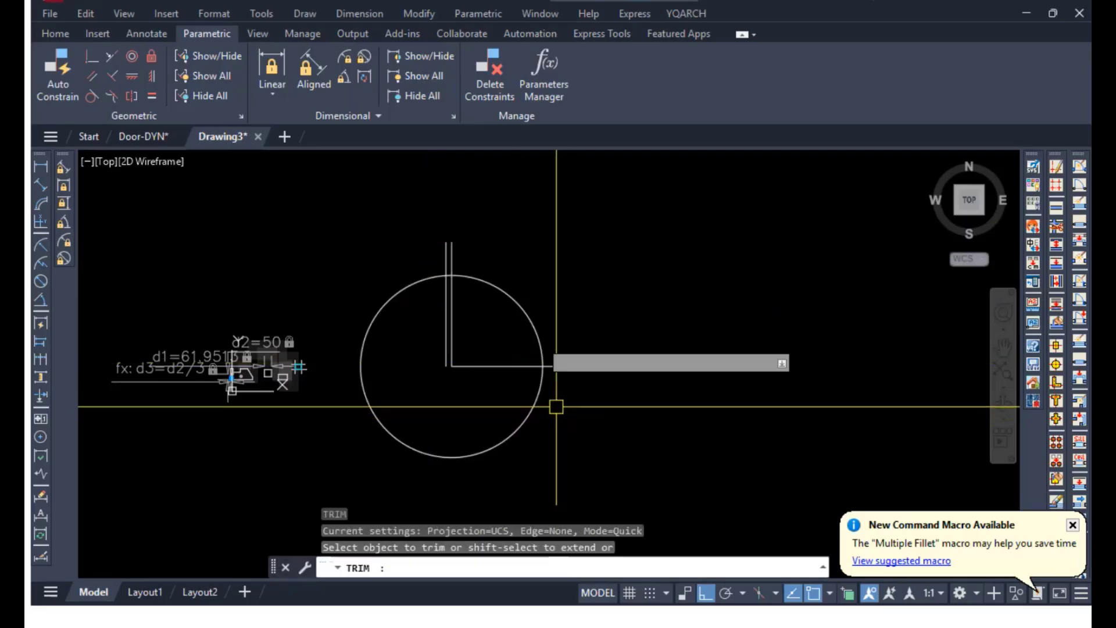
left_click(566, 364)
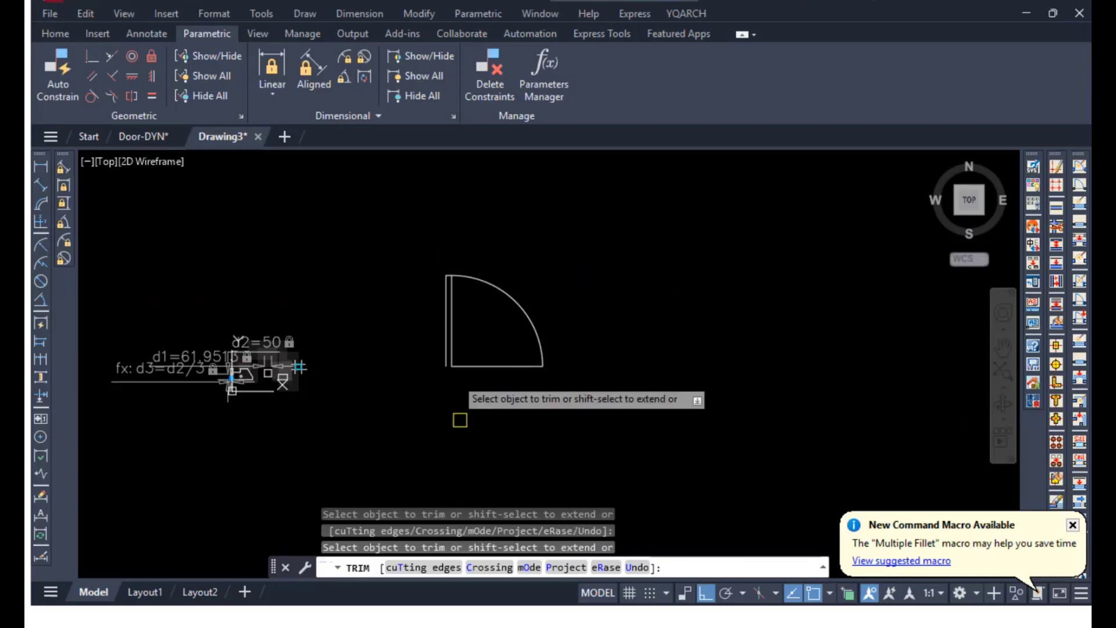
scroll(451, 369, "up", 4)
middle_click_drag(466, 386, 469, 449)
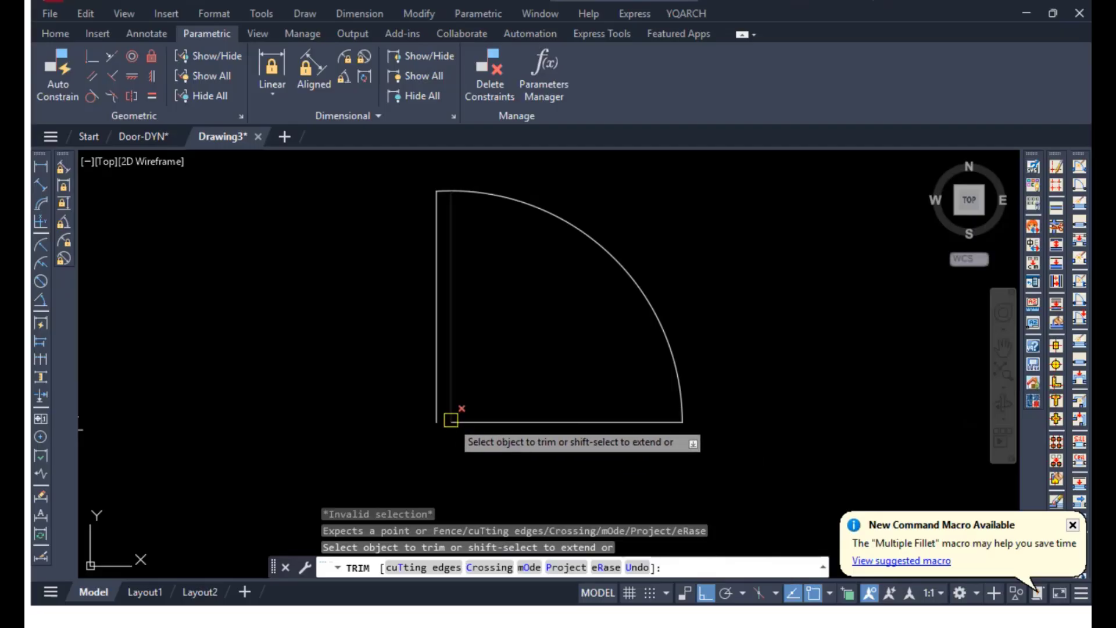
key("Escape")
Close the lower end of the door leaf with a short line between the two vertical lines.
type("l")
key("Return")
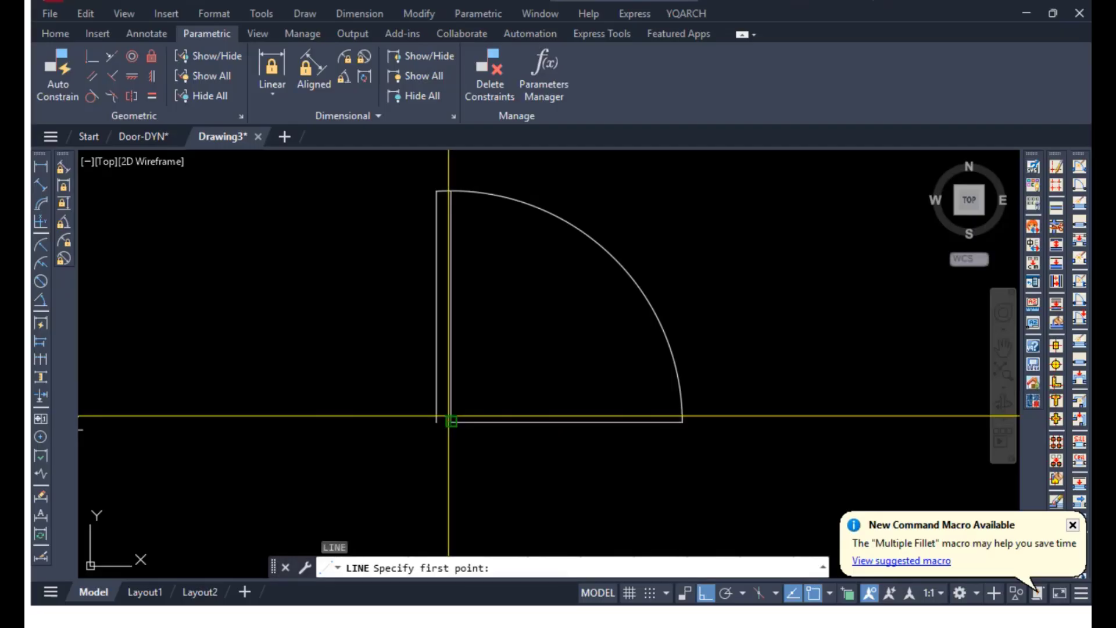
left_click(451, 420)
left_click(436, 422)
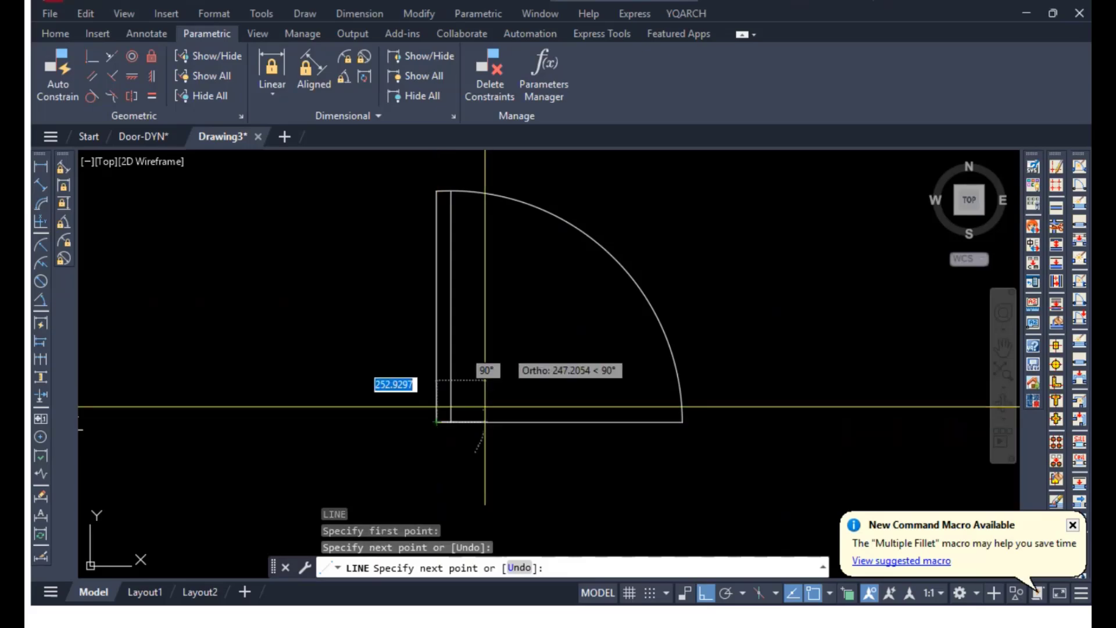
key("Escape")
key("Escape")
key("Escape")
Delete the horizontal line running from the door leaf to the lower end of the arc.
mouse_move(548, 343)
middle_mouse_down()
mouse_move(528, 356)
mouse_move(403, 374)
middle_mouse_up()
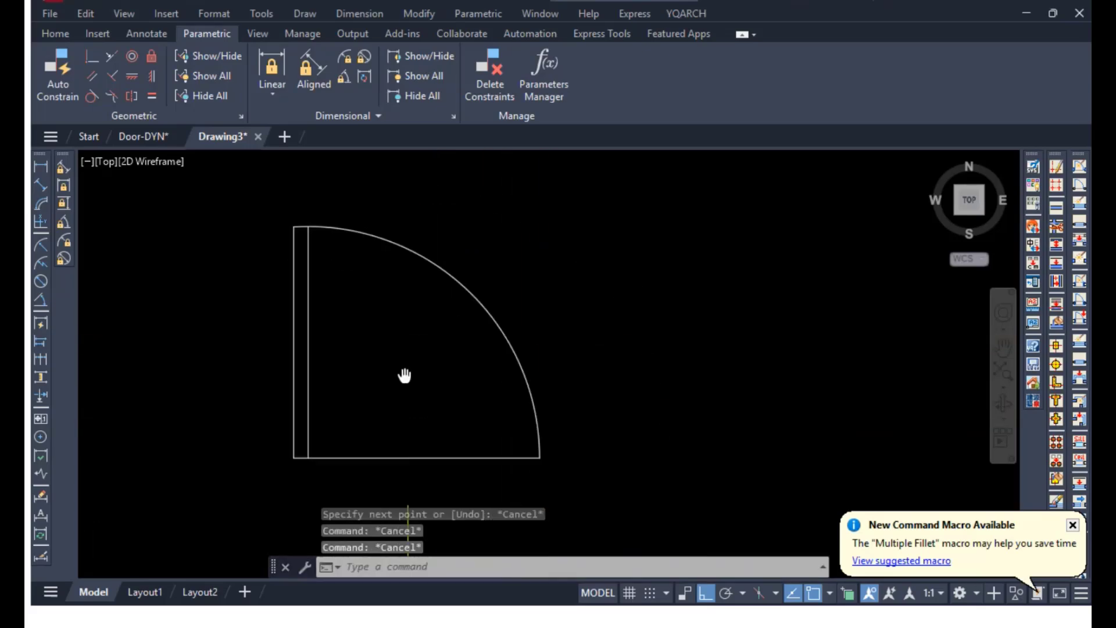
left_click(430, 443)
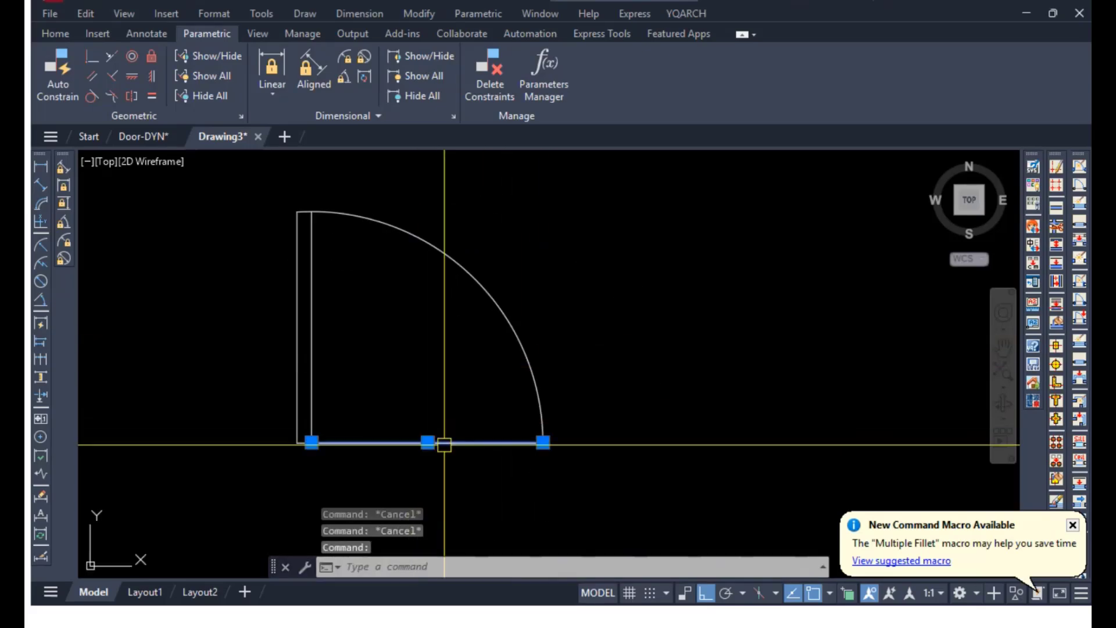
key("Delete")
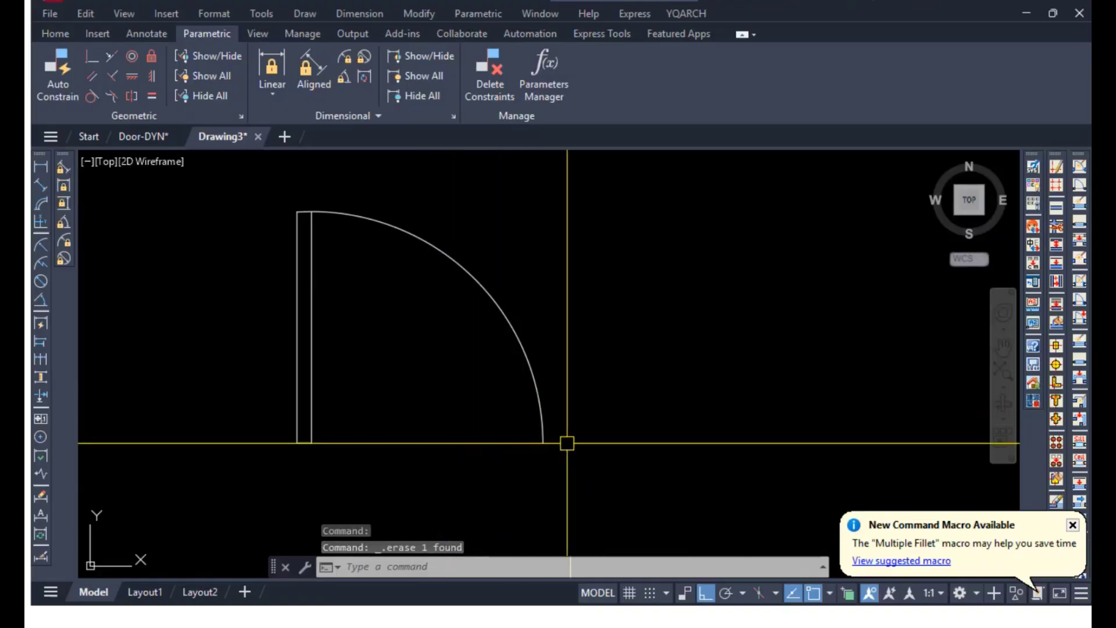
Start a block definition named Door with its base point at the leaf's lower-right corner.
scroll(575, 419, "down", 2)
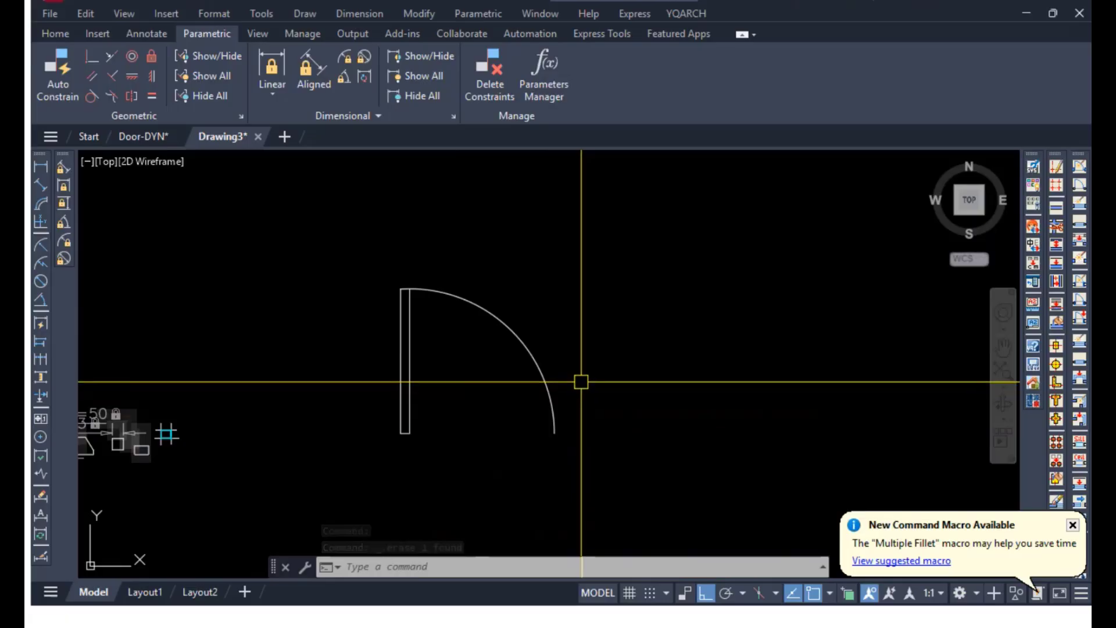
middle_click_drag(581, 372, 544, 384)
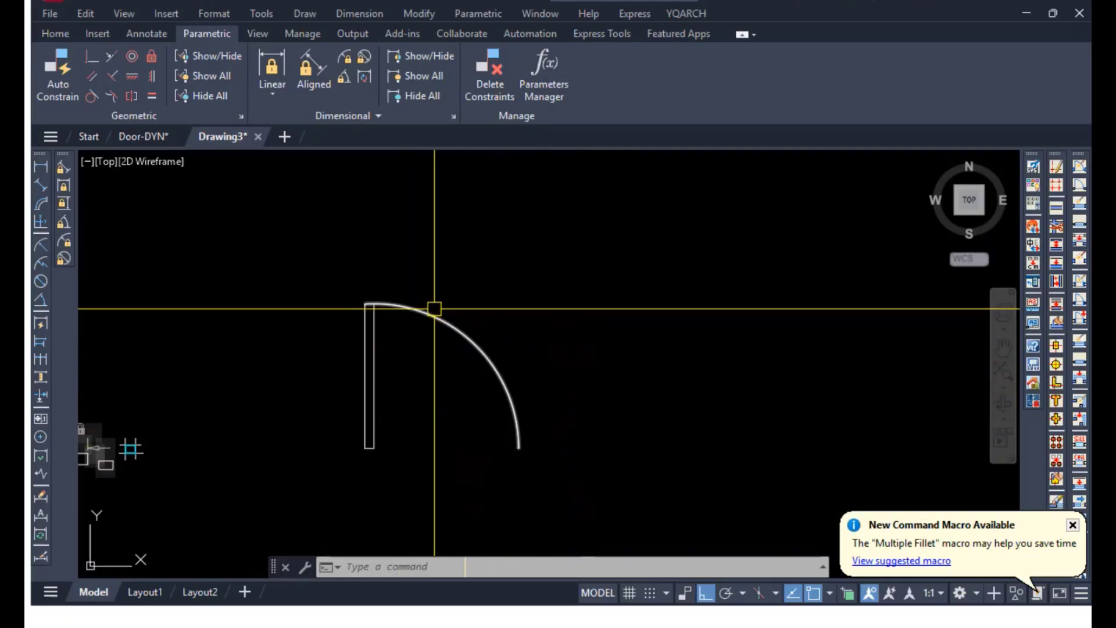
key("Return")
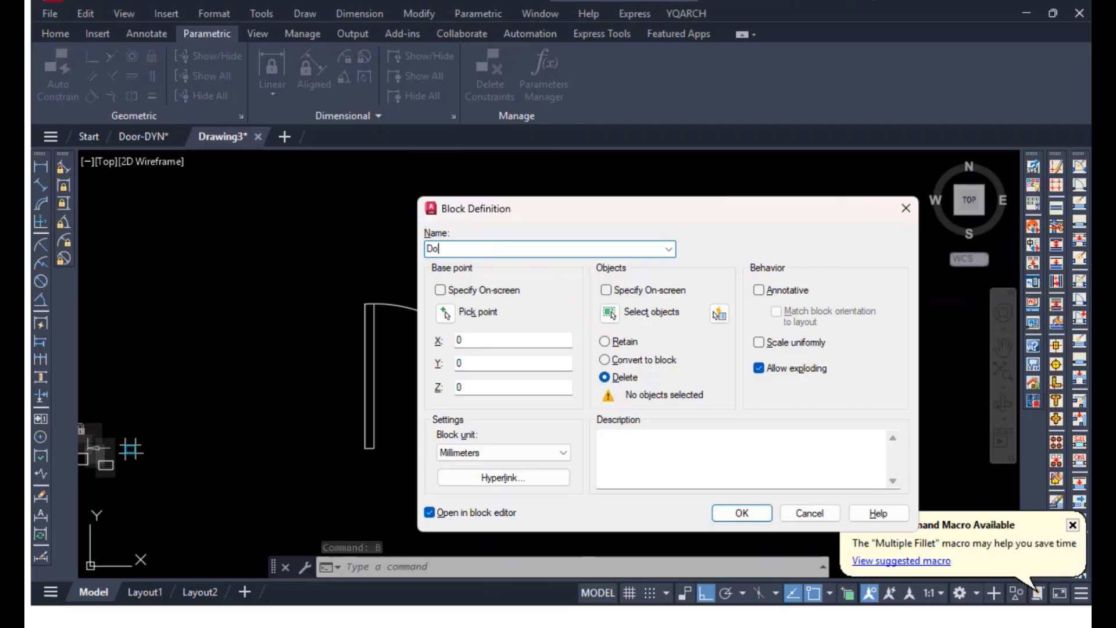
left_click(445, 314)
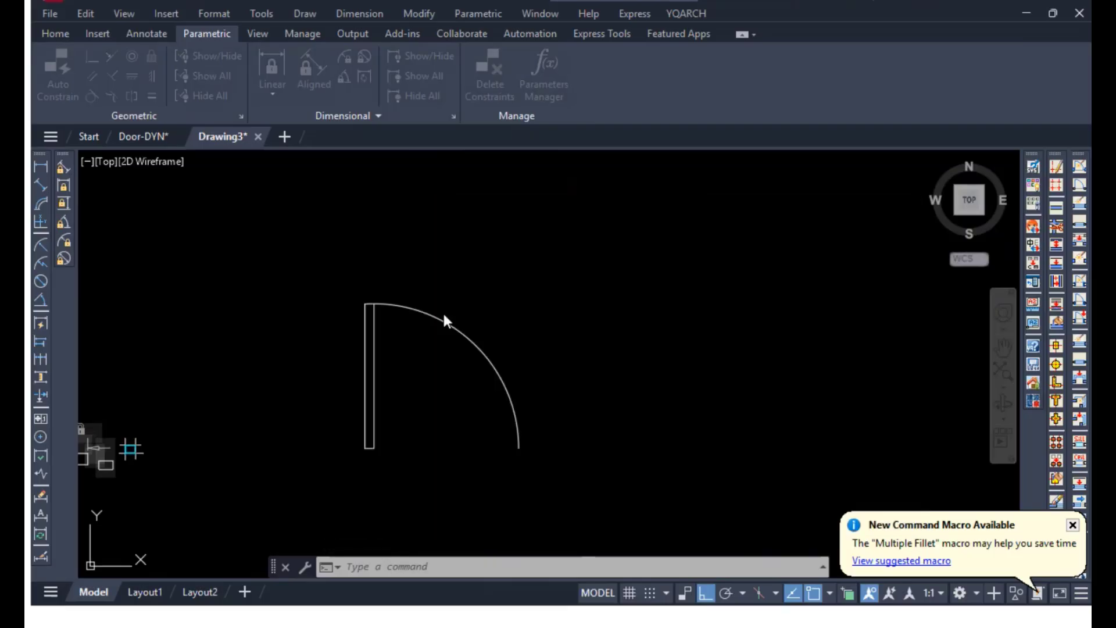
left_click(371, 437)
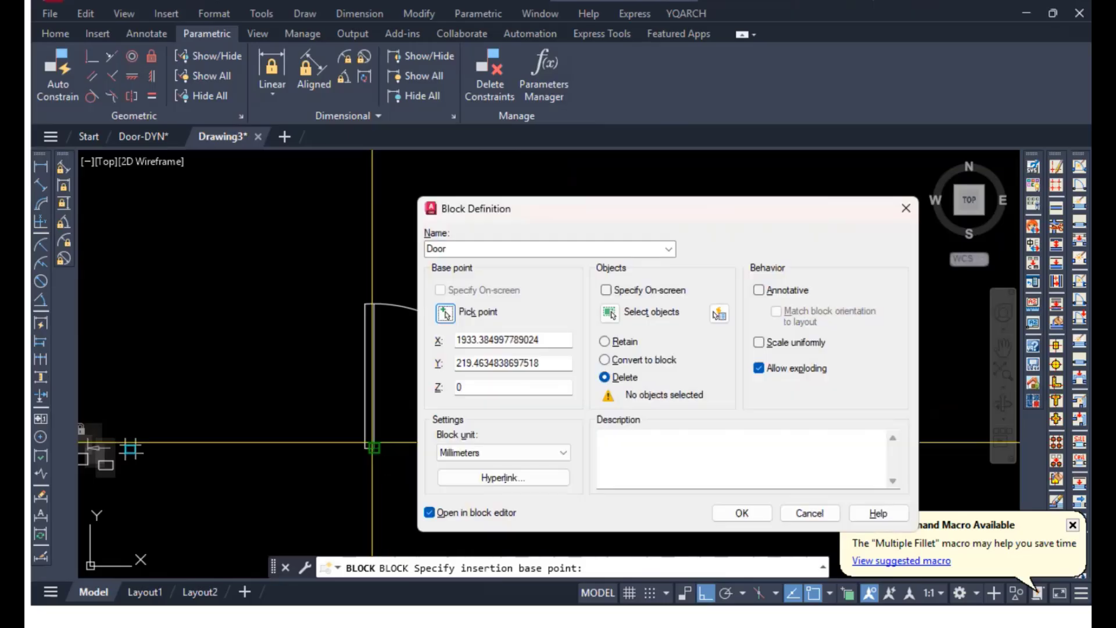
Include the whole door leaf and swing arc in the Door block and create it, opening it in the Block Editor.
left_click(610, 317)
left_click(330, 288)
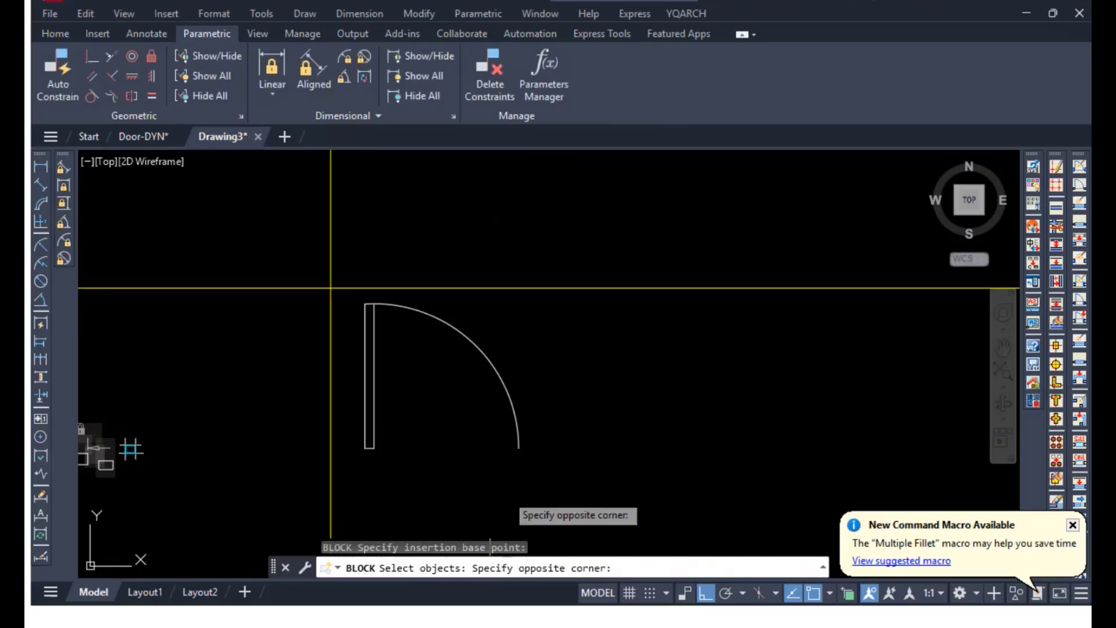
left_click(540, 508)
key("Return")
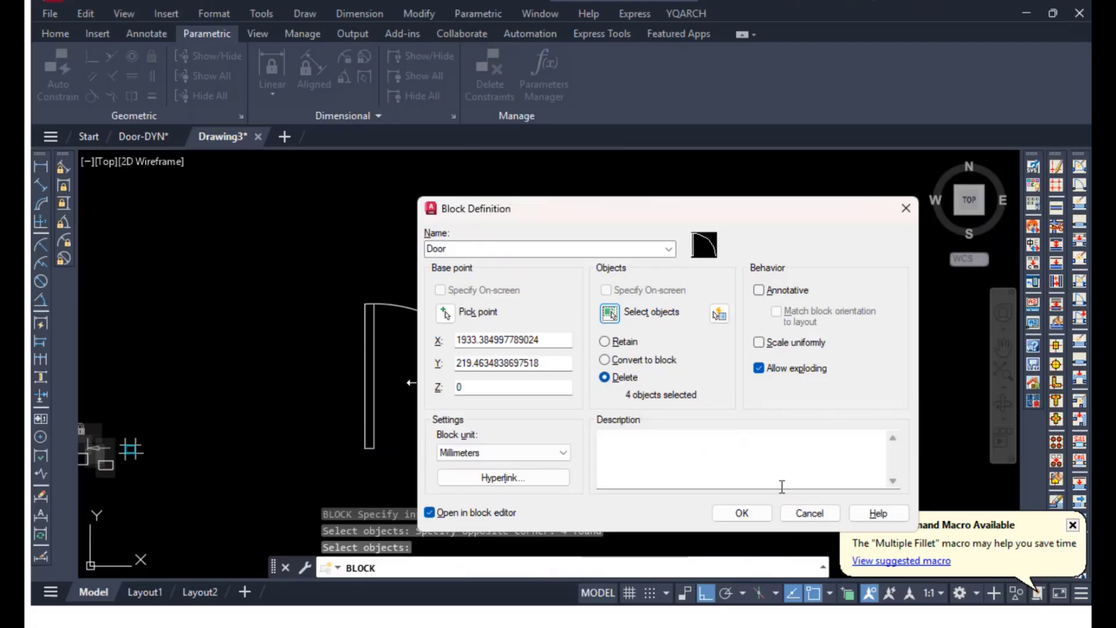
left_click(744, 513)
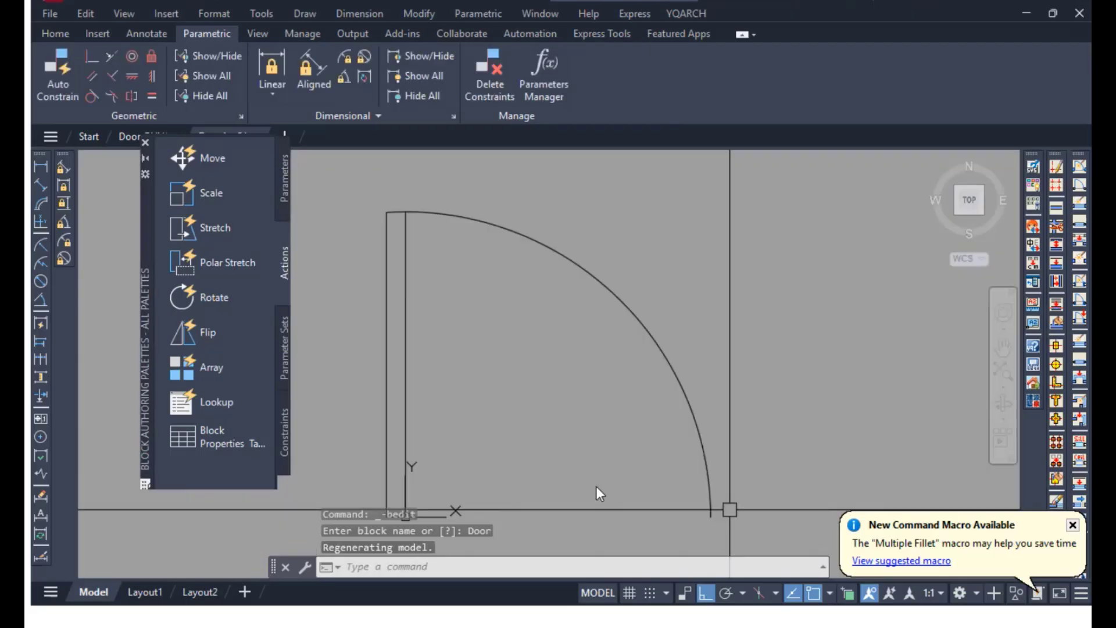
Add a Flip parameter with a vertical reflection line midway between the leaf's lower-right corner and the arc's lower end, placing its label below.
mouse_move(617, 420)
middle_mouse_down()
mouse_move(602, 324)
mouse_move(588, 347)
middle_mouse_up()
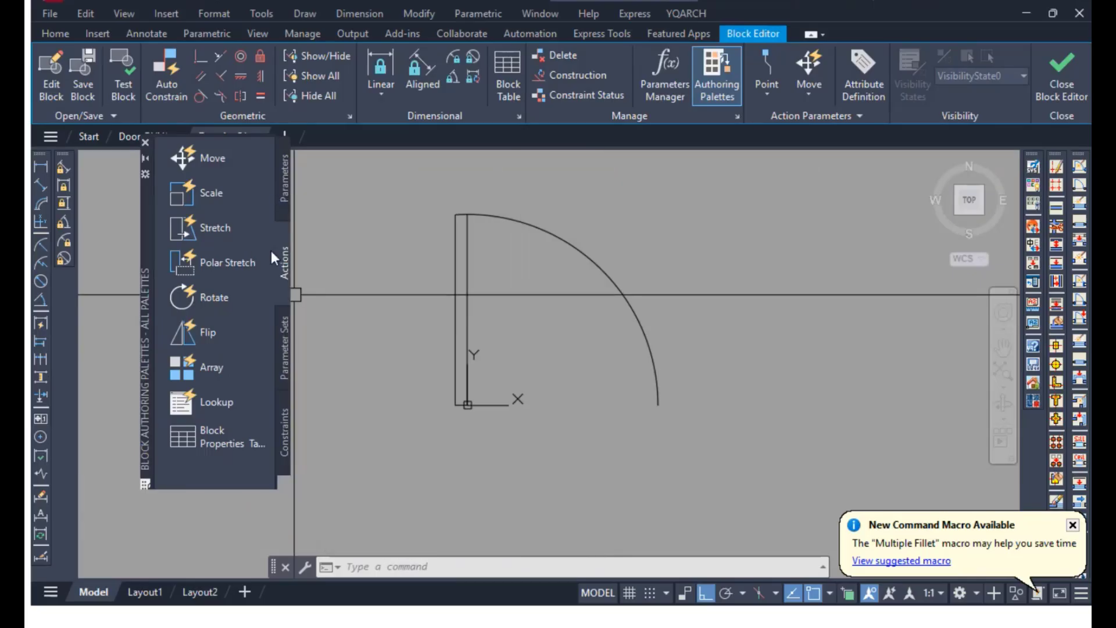
left_click(286, 192)
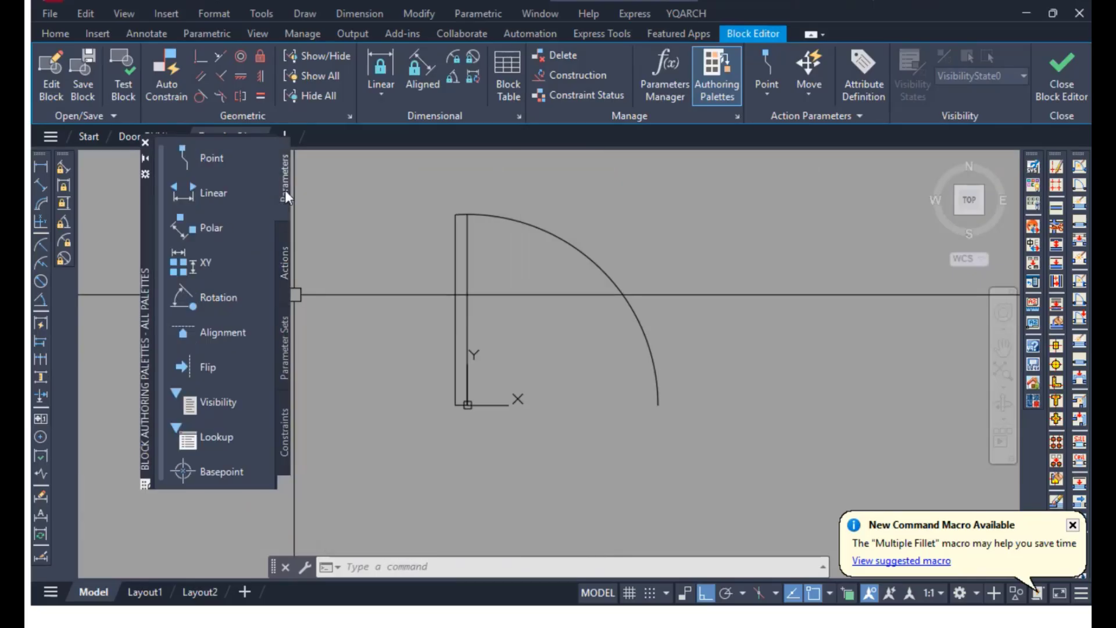
left_click(212, 372)
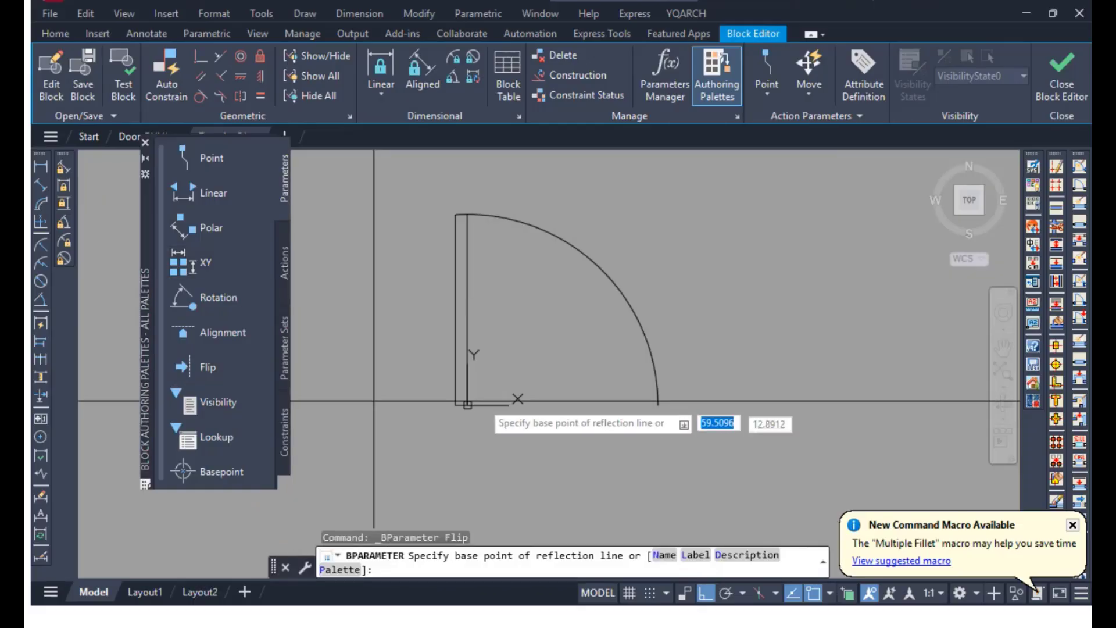
right_click(552, 378, "shift")
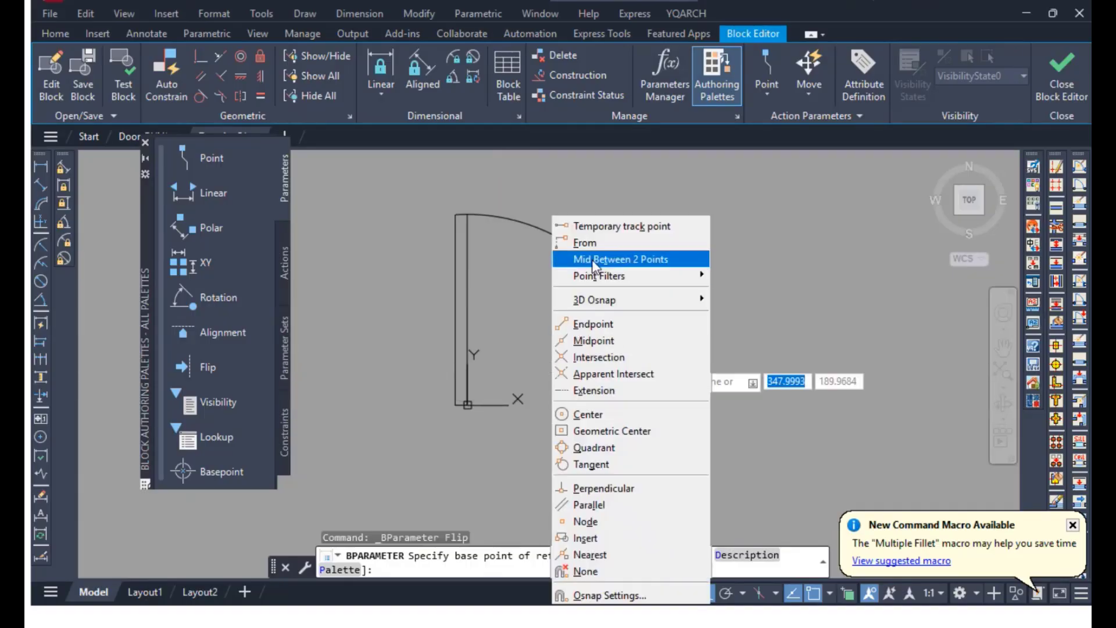
left_click(594, 260)
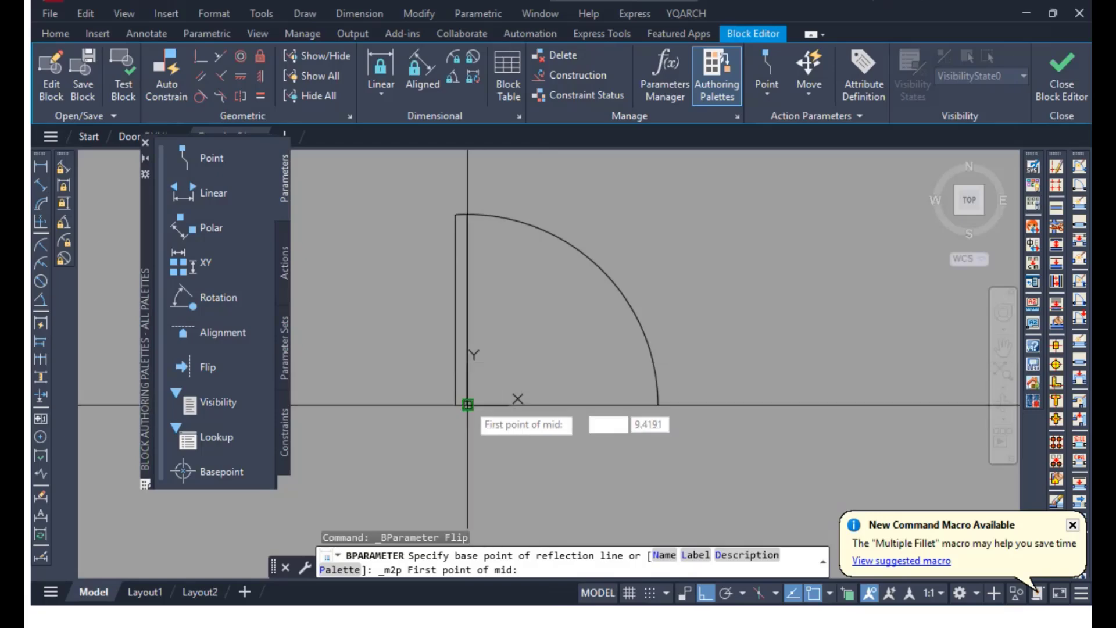
left_click(467, 404)
left_click(658, 391)
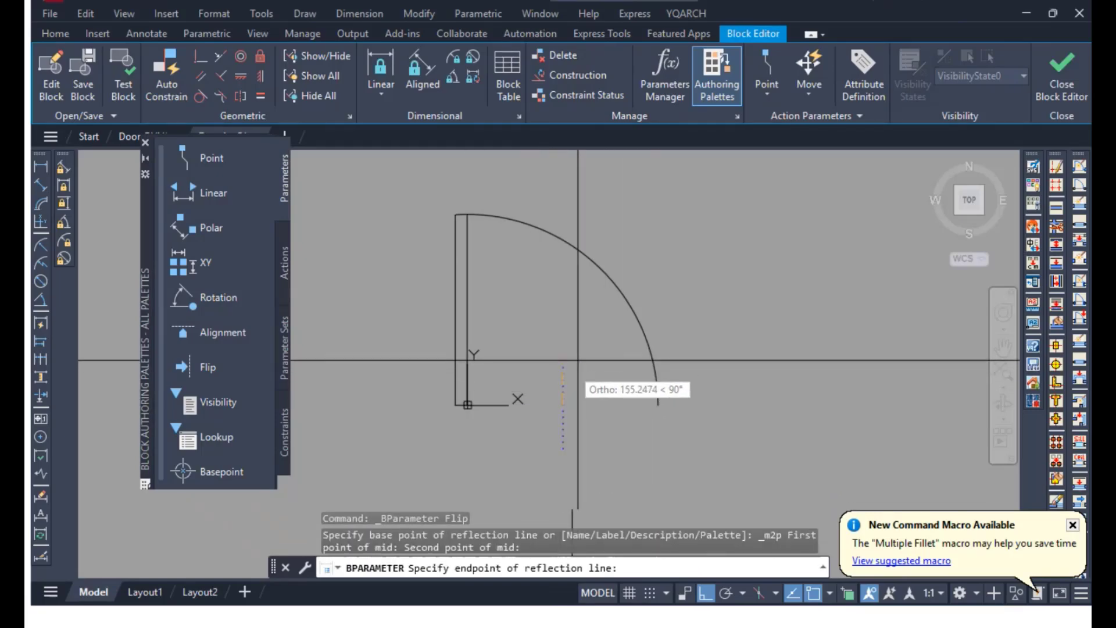
left_click(577, 360)
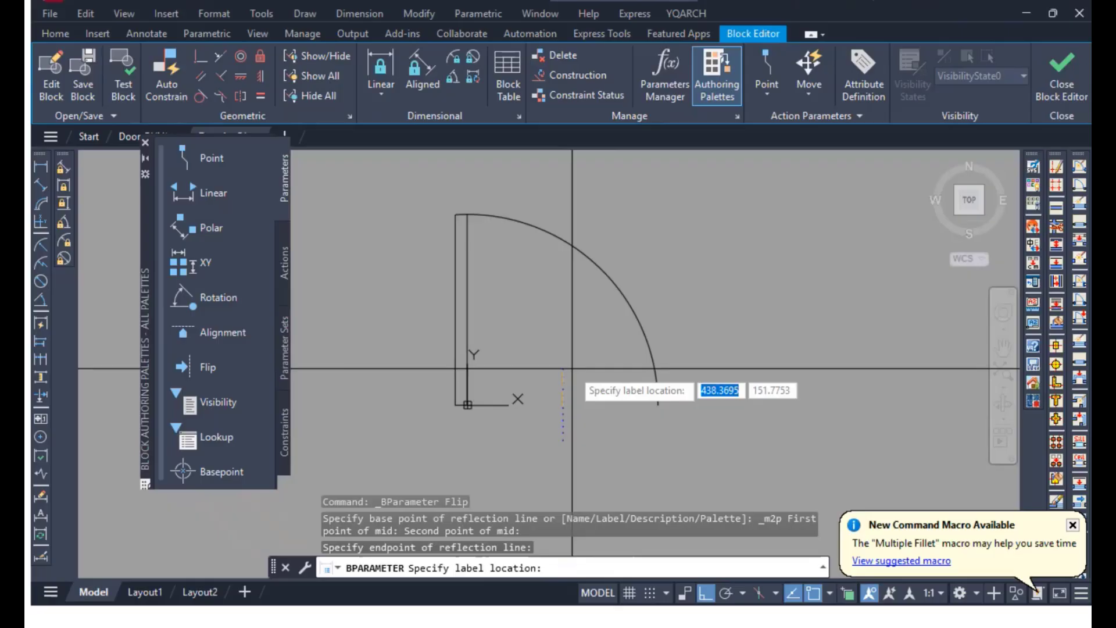
left_click(536, 431)
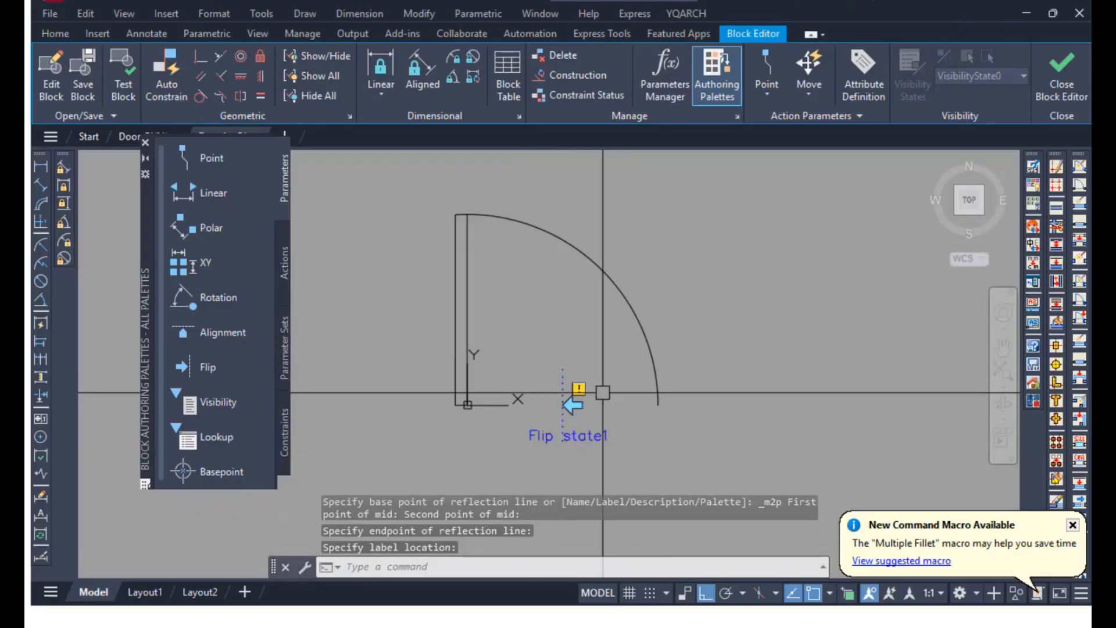
Close the Block Editor, saving the changes to the Door block.
left_click(283, 273)
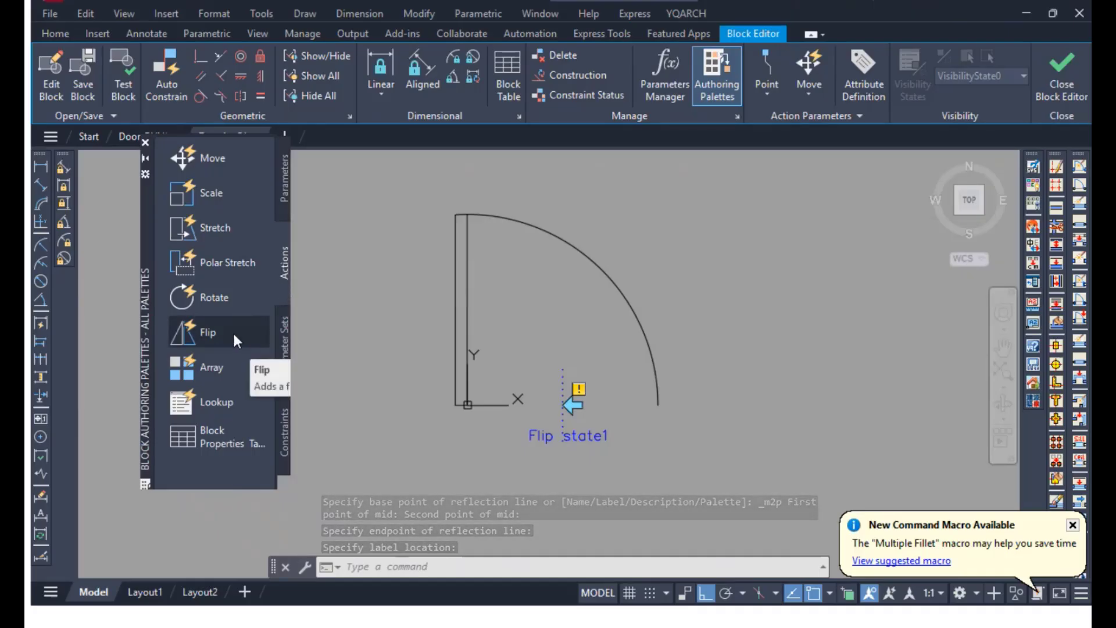
left_click(283, 201)
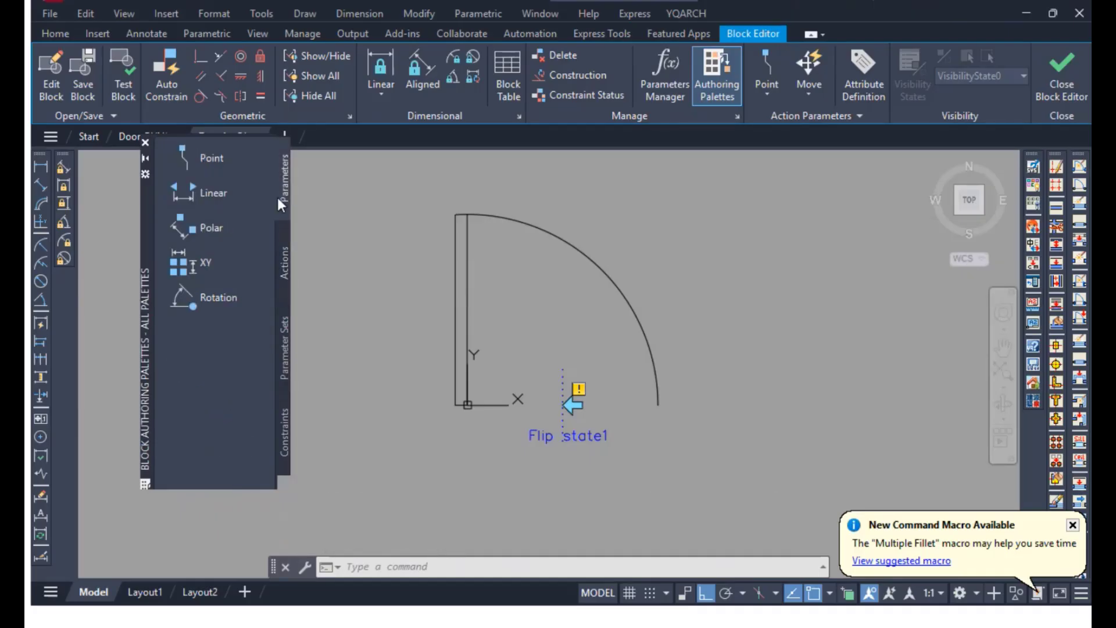
left_click(1068, 93)
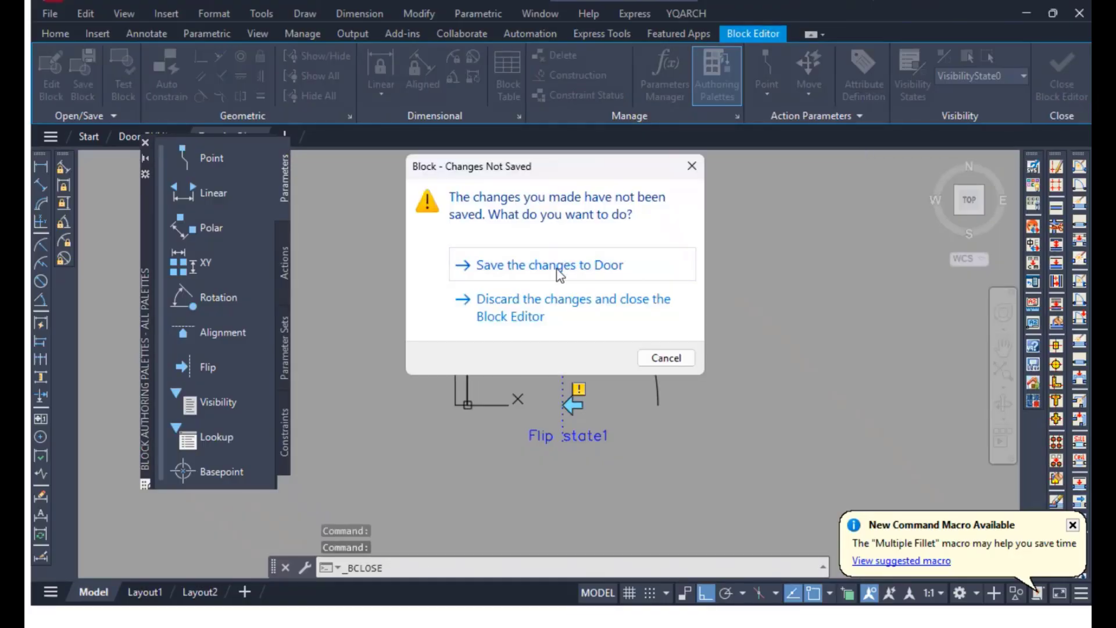
left_click(556, 269)
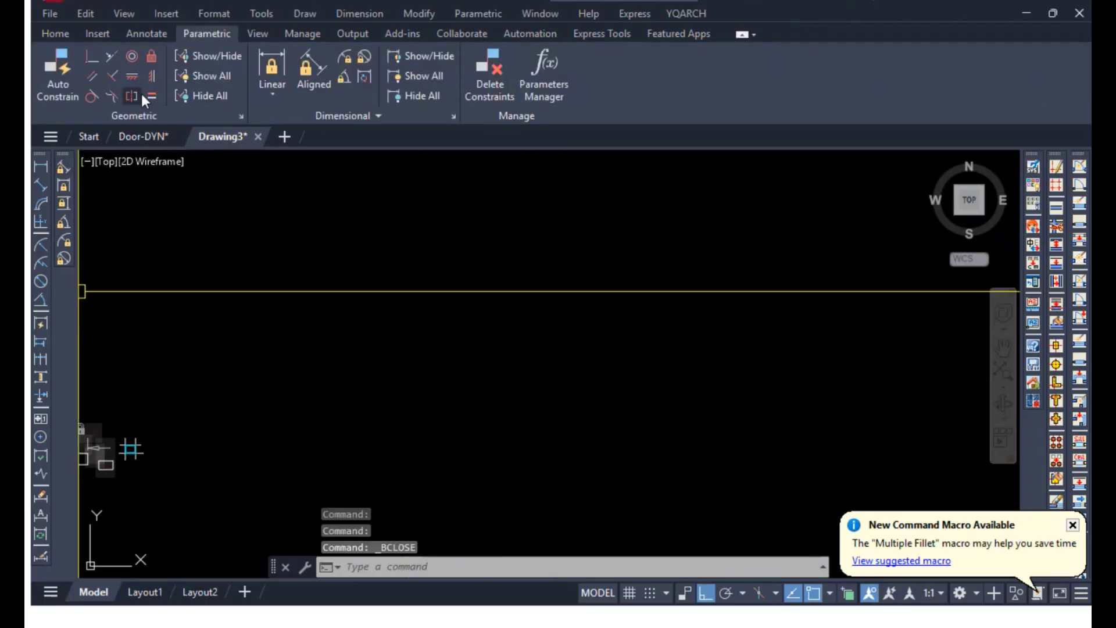
Insert the newest Door block from the recent blocks into the drawing's empty area, select it and dismiss the block library.
type("i")
key("Return")
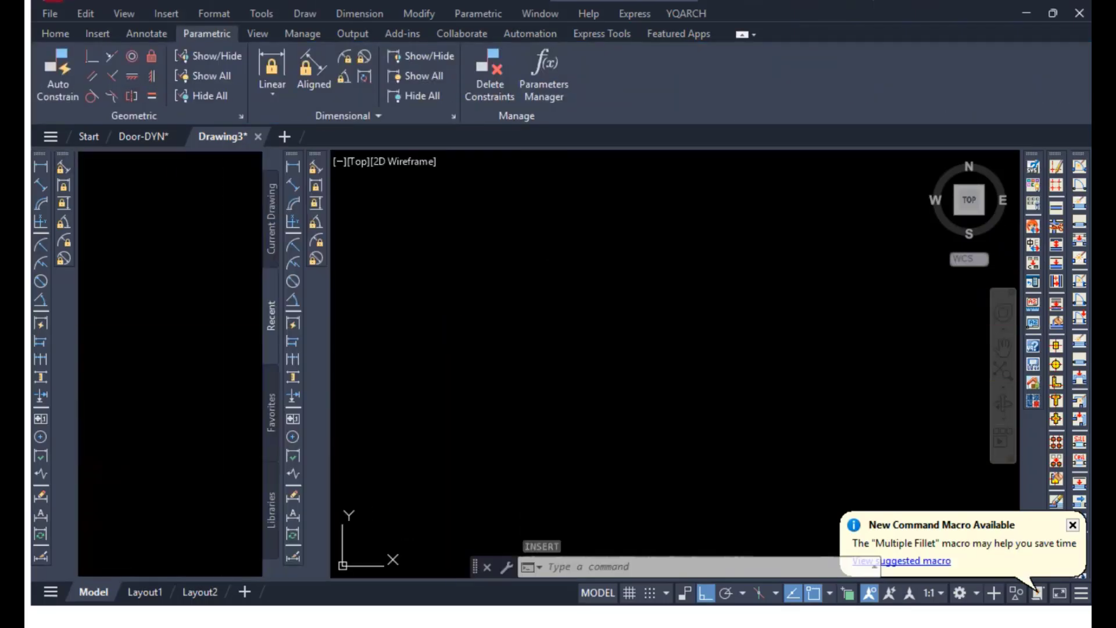
left_click(64, 269)
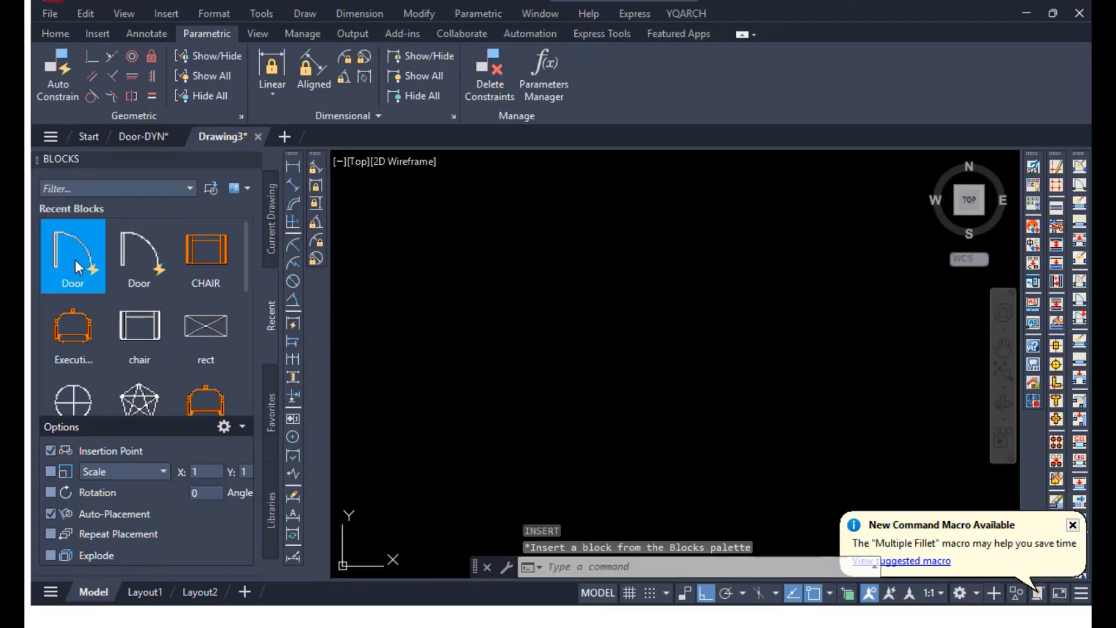
left_click_drag(75, 254, 535, 386)
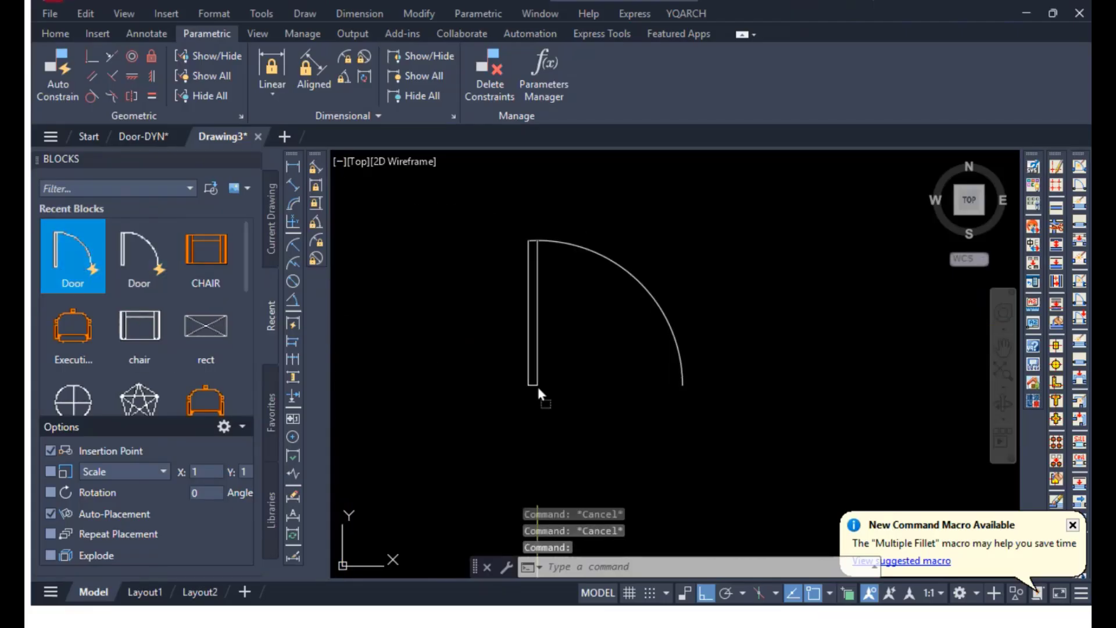
left_click(536, 374)
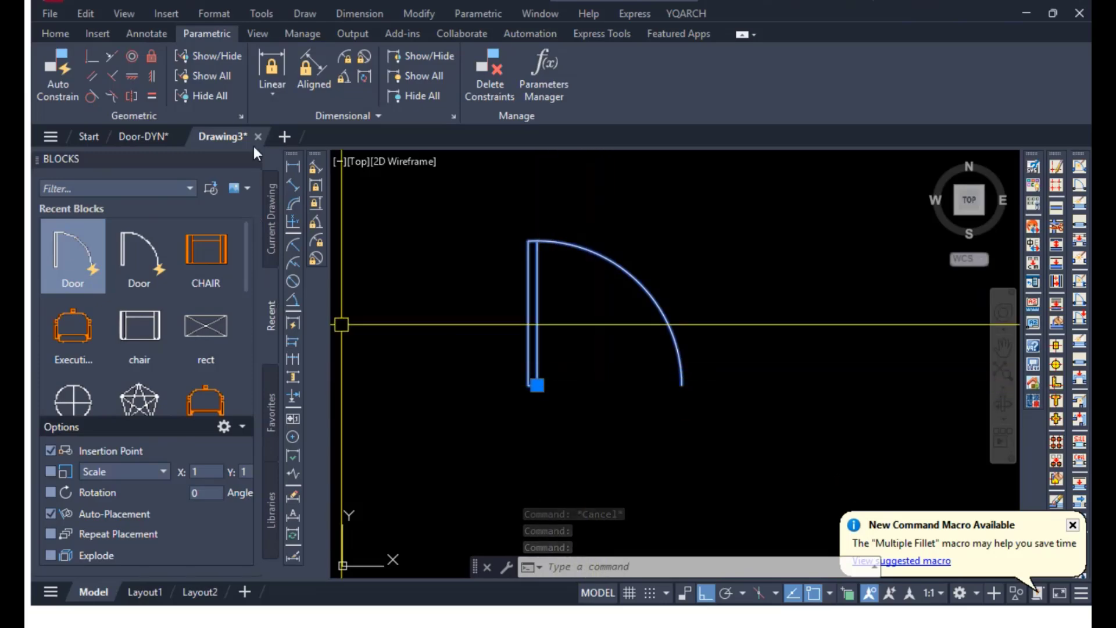
left_click(255, 160)
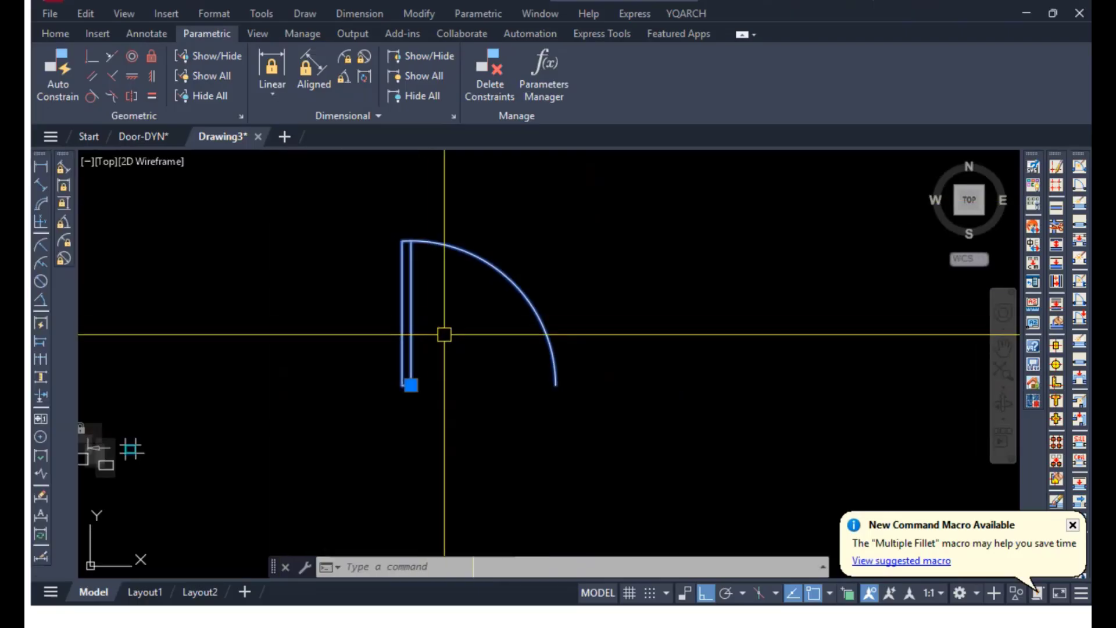
Open the inserted door block in the Block Editor.
scroll(474, 343, "up", 4)
scroll(474, 339, "down", 2)
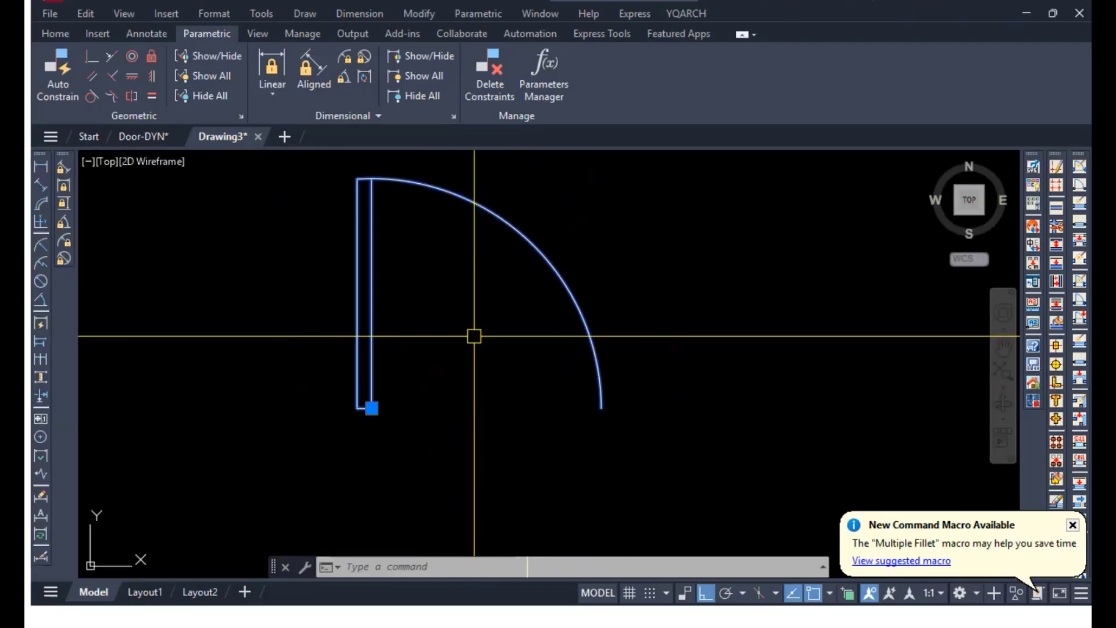
right_click(538, 265)
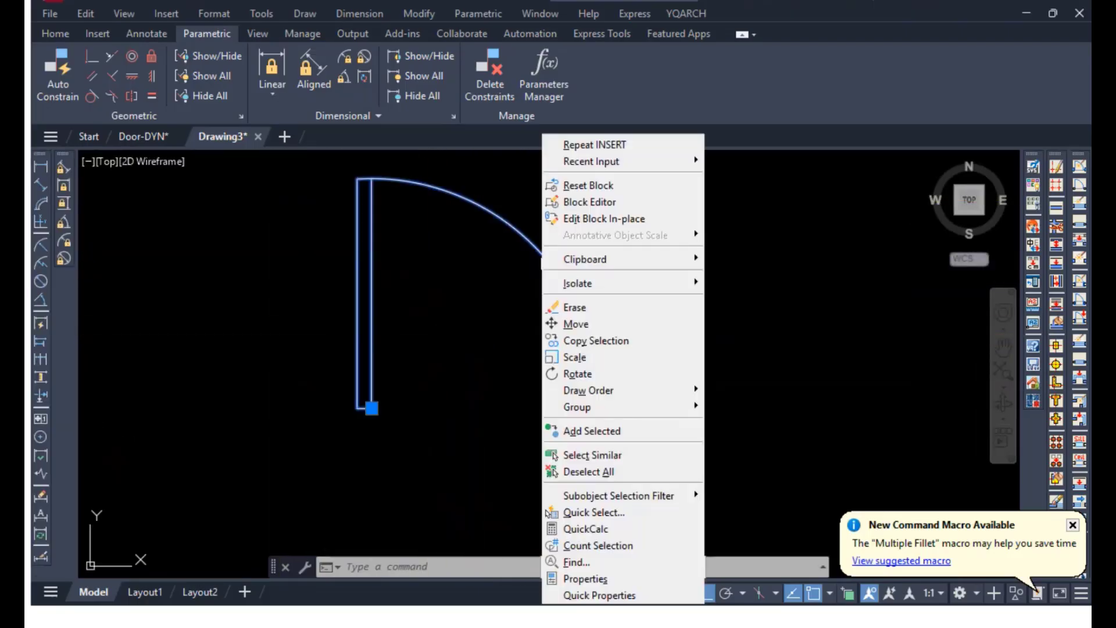
left_click(580, 205)
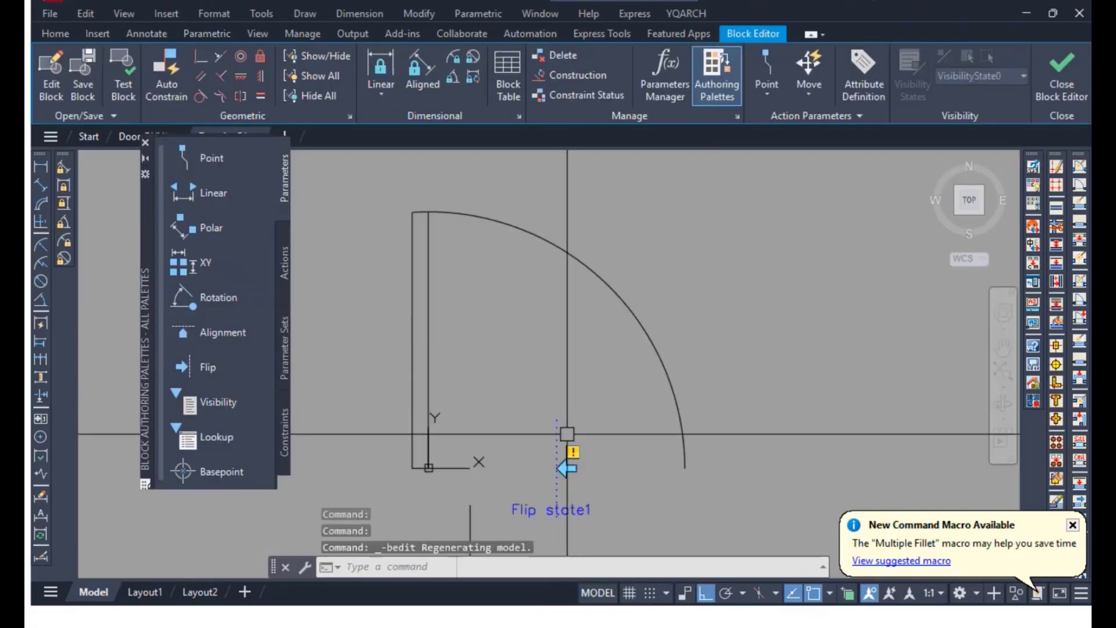
Add a Flip action to the Flip state1 parameter, with the whole door and its parameter as the selection set.
left_click(276, 274)
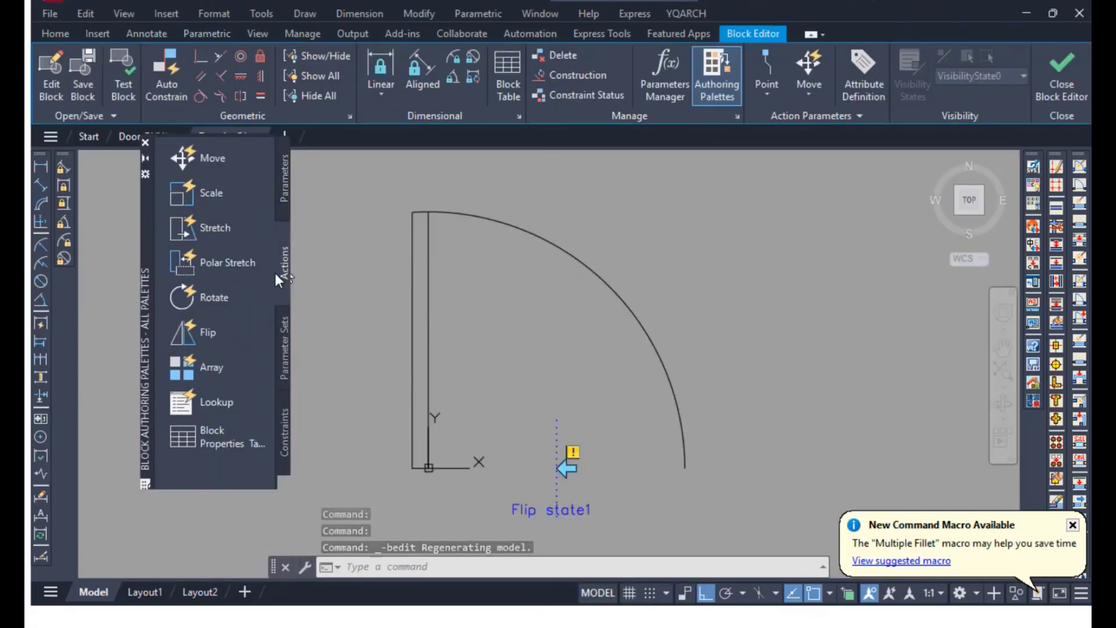
left_click(235, 335)
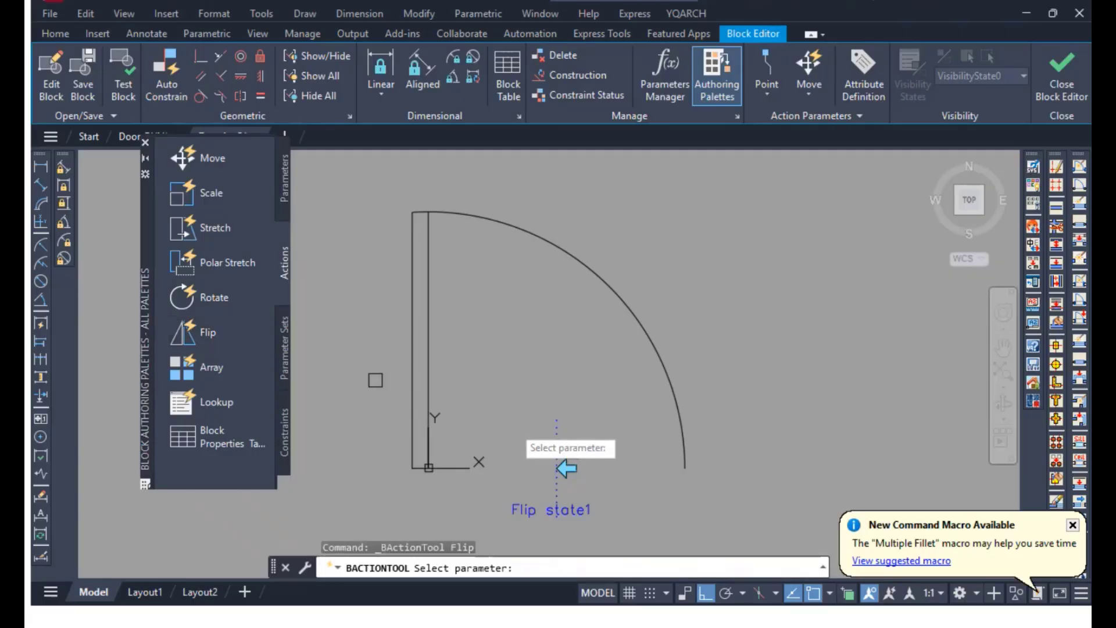
left_click(556, 453)
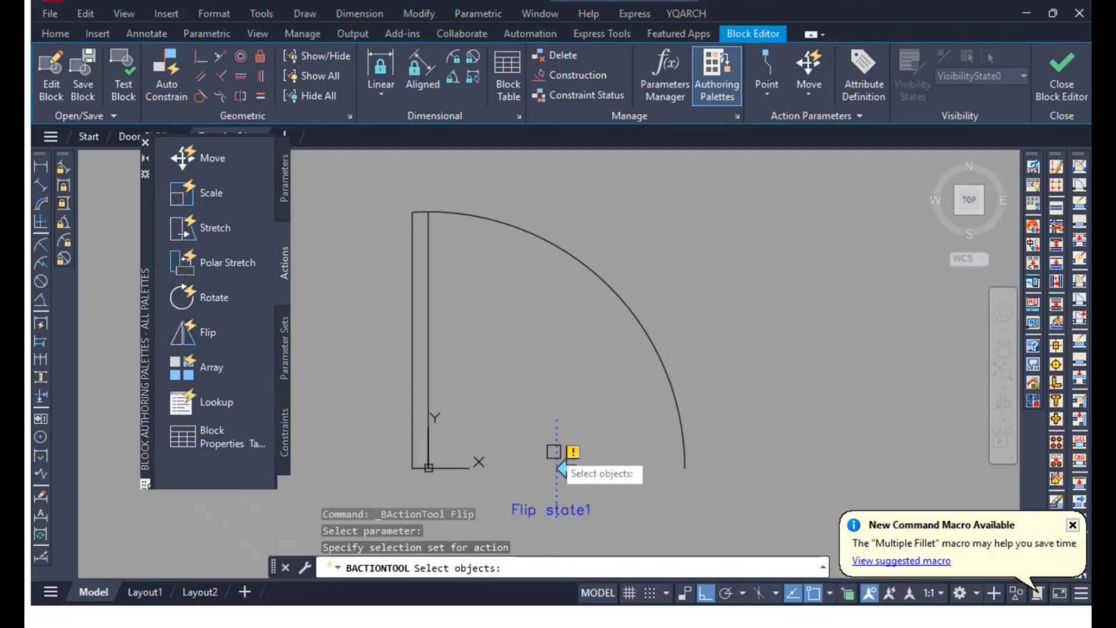
left_click(384, 179)
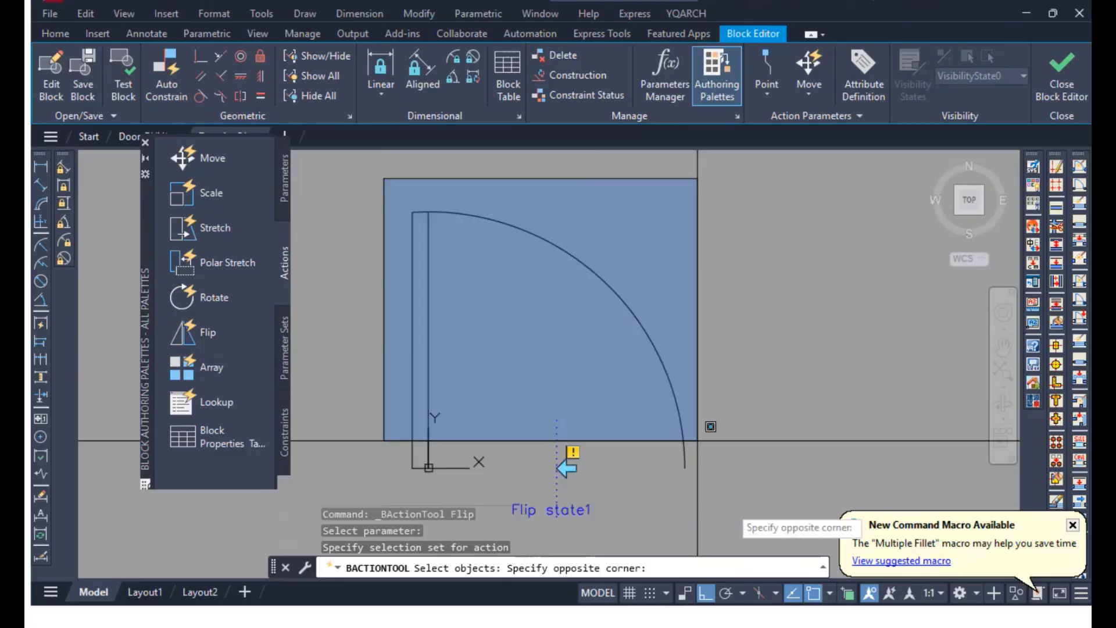
left_click(747, 511)
key("Return")
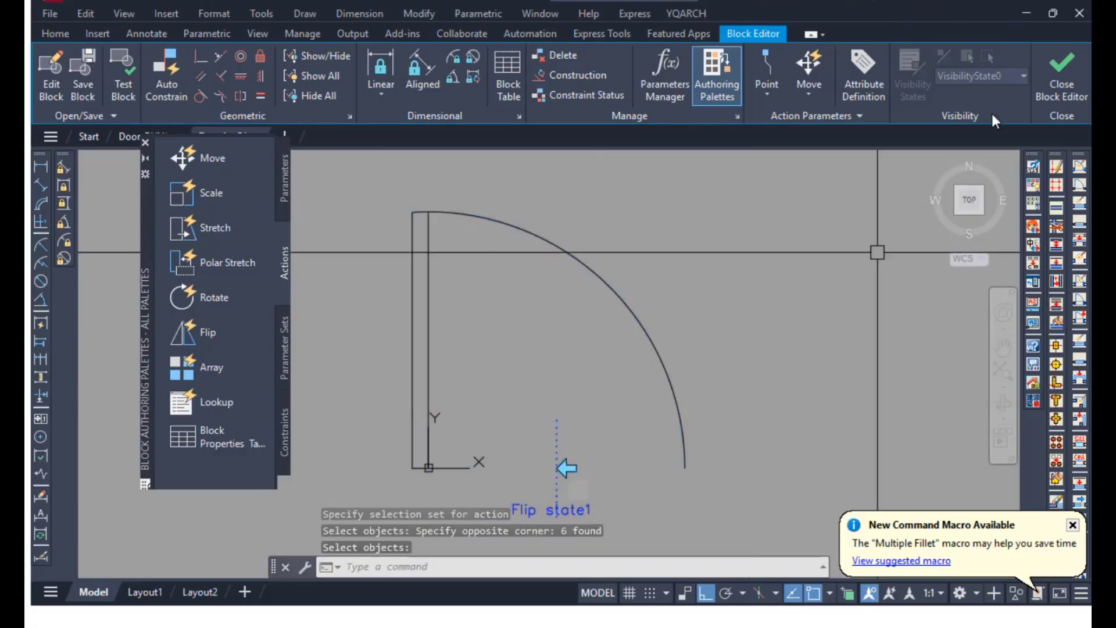
Save the flip action to the Door block and return to the drawing.
left_click(1063, 82)
left_click(563, 288)
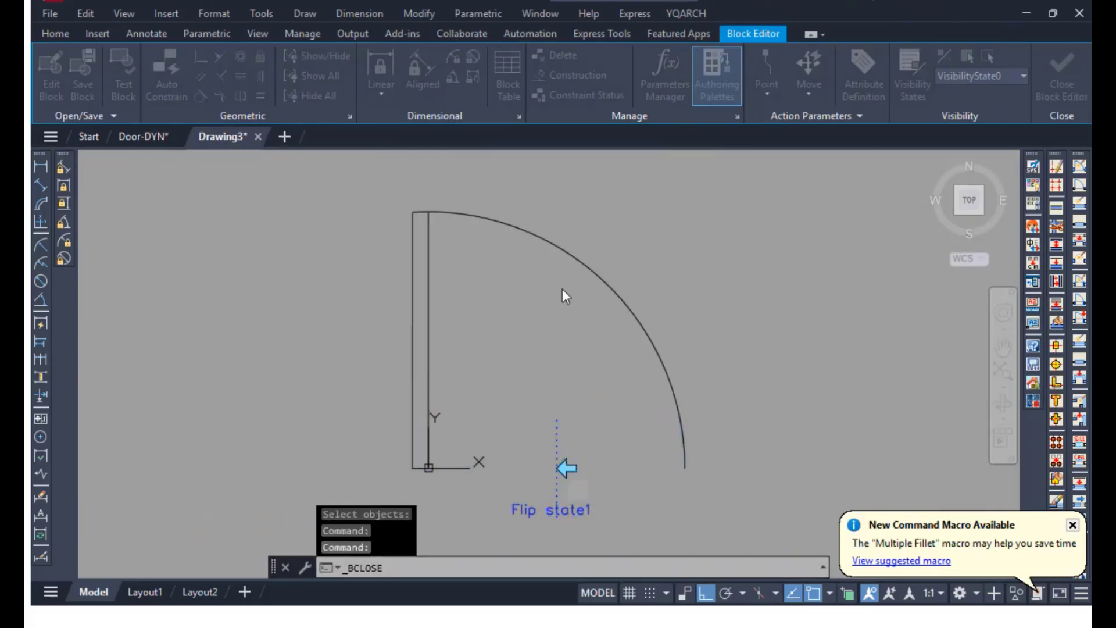
left_click(591, 329)
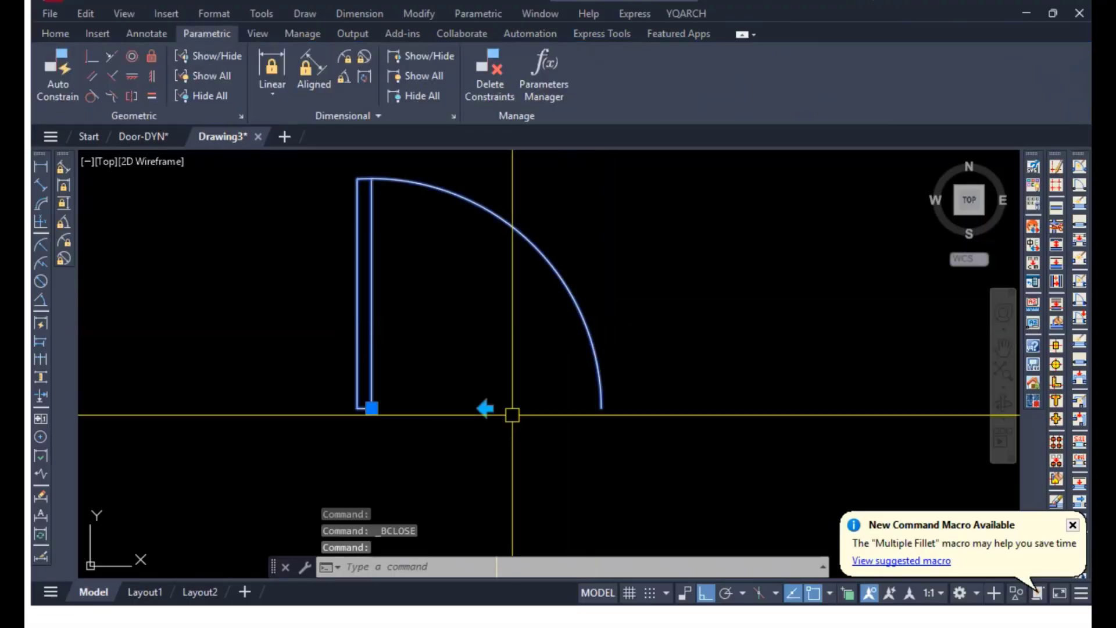
Test the door's horizontal flip grip by mirroring the block back and forth several times.
left_click(486, 408)
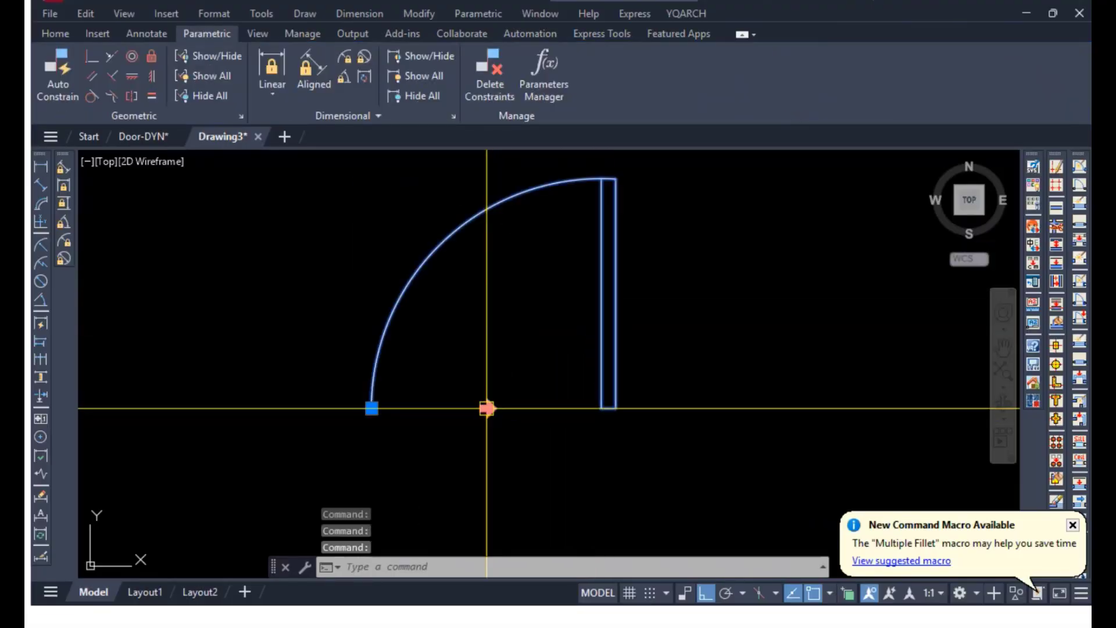
left_click(487, 408)
left_click(486, 409)
left_click(486, 409)
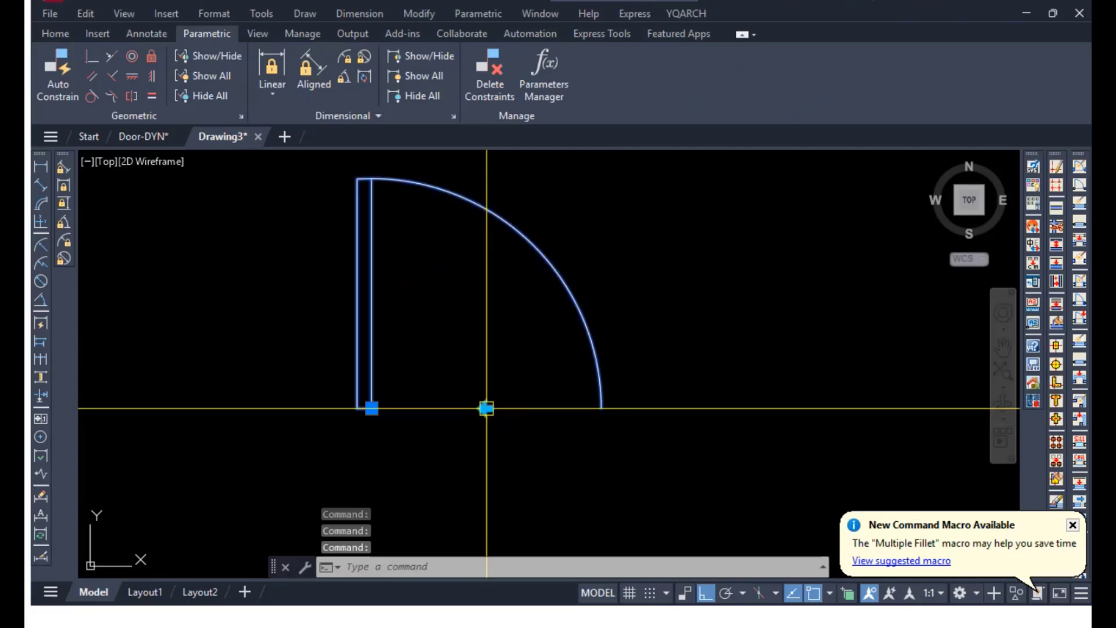
left_click(487, 409)
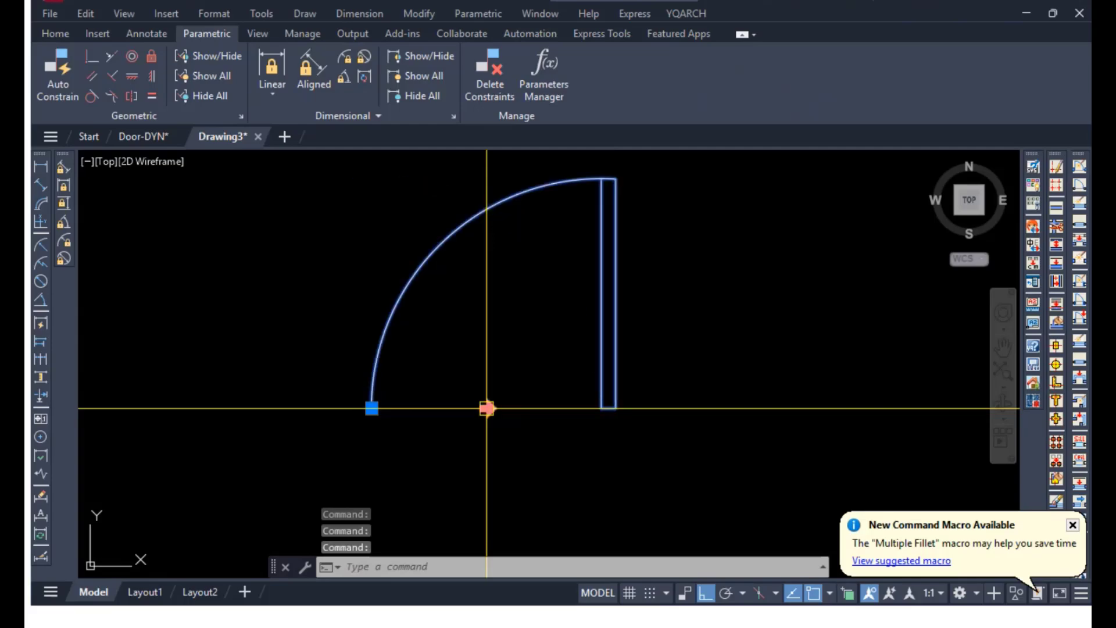
left_click(486, 409)
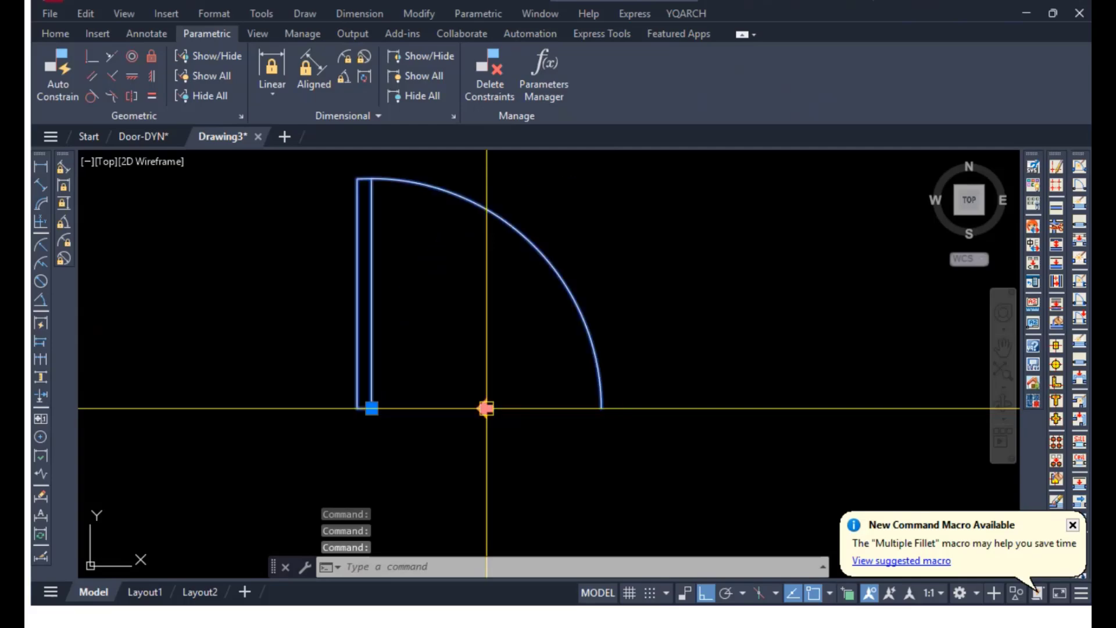
left_click(486, 408)
left_click(487, 409)
key("Escape")
left_click(600, 373)
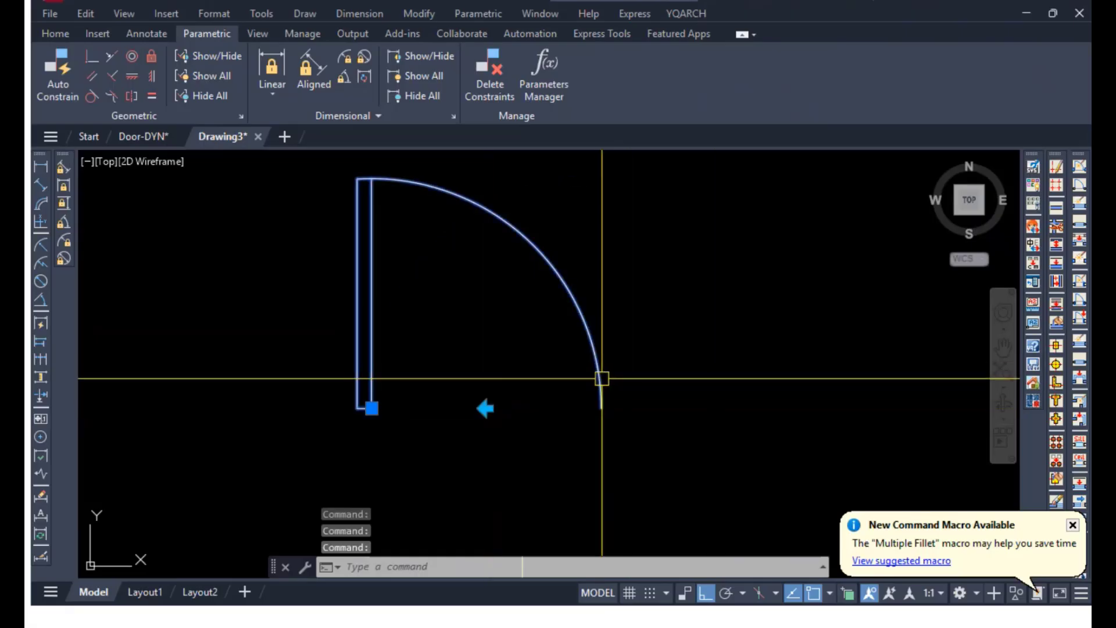
left_click(487, 408)
left_click(486, 409)
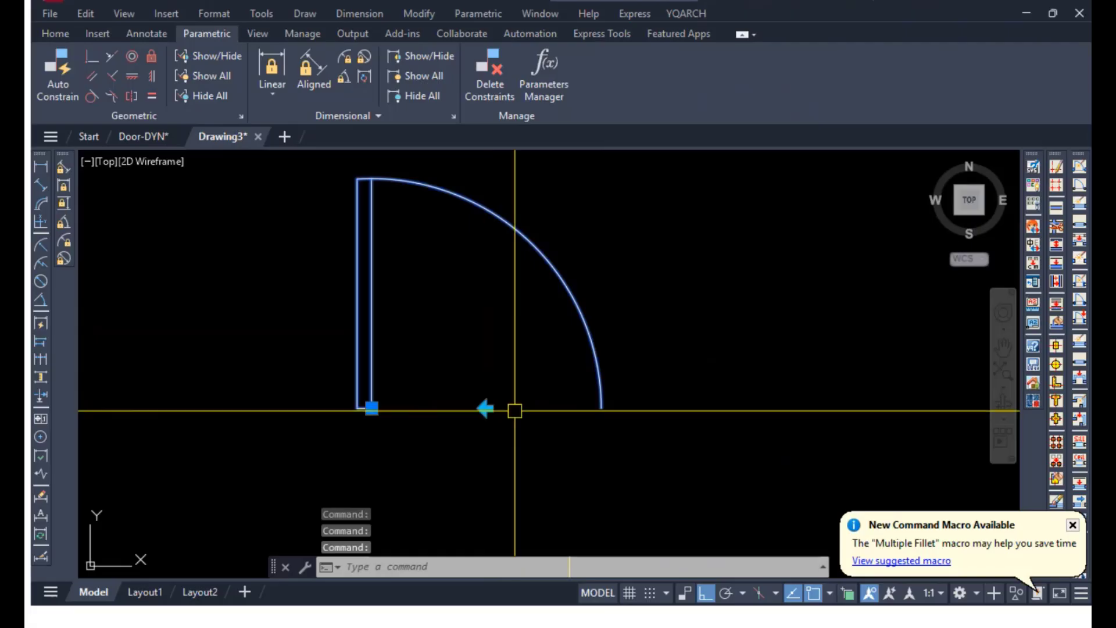
Reopen the selected door block in the Block Editor for further editing.
right_click(554, 271)
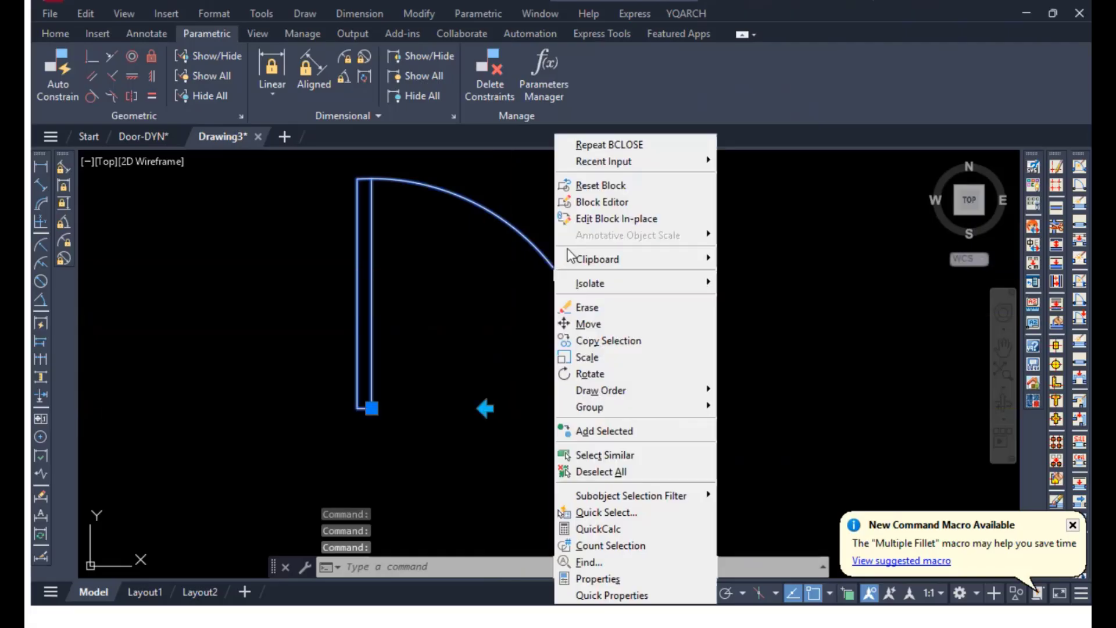
left_click(607, 201)
scroll(524, 427, "down", 3)
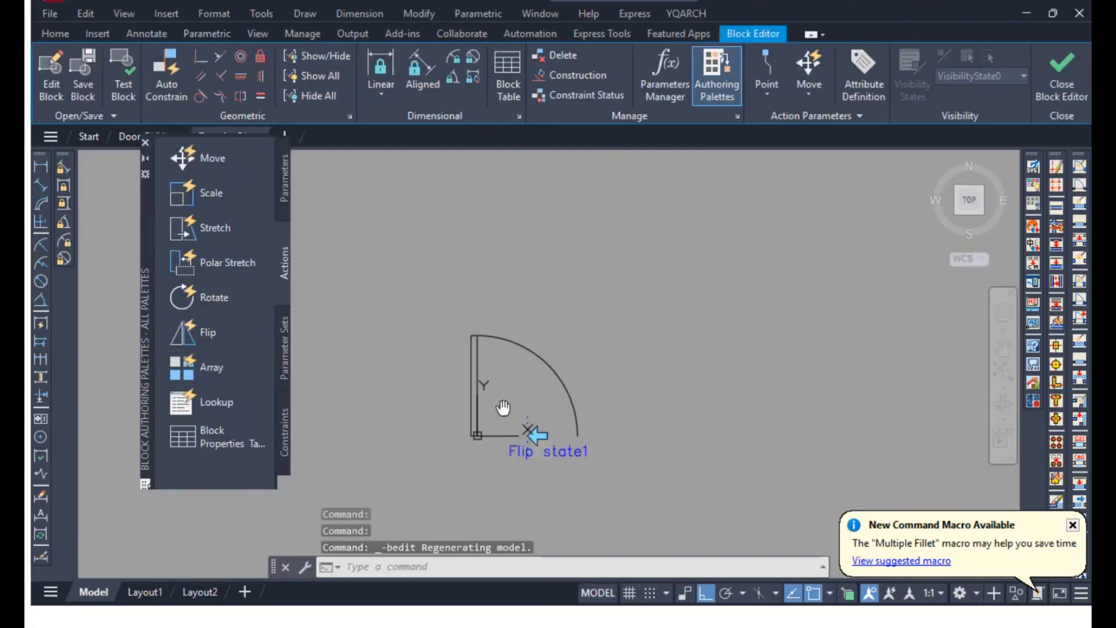
Add a second Flip parameter with a horizontal reflection line from the leaf's lower-right corner, placing its label at the leaf's lower end.
left_click(288, 194)
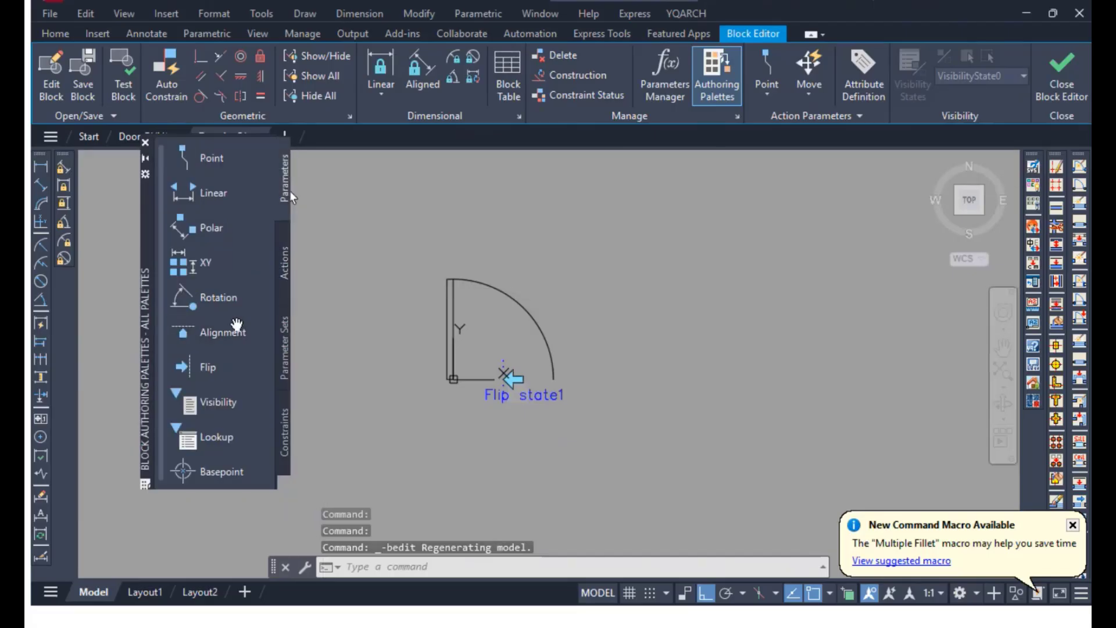
left_click(234, 367)
scroll(649, 328, "up", 4)
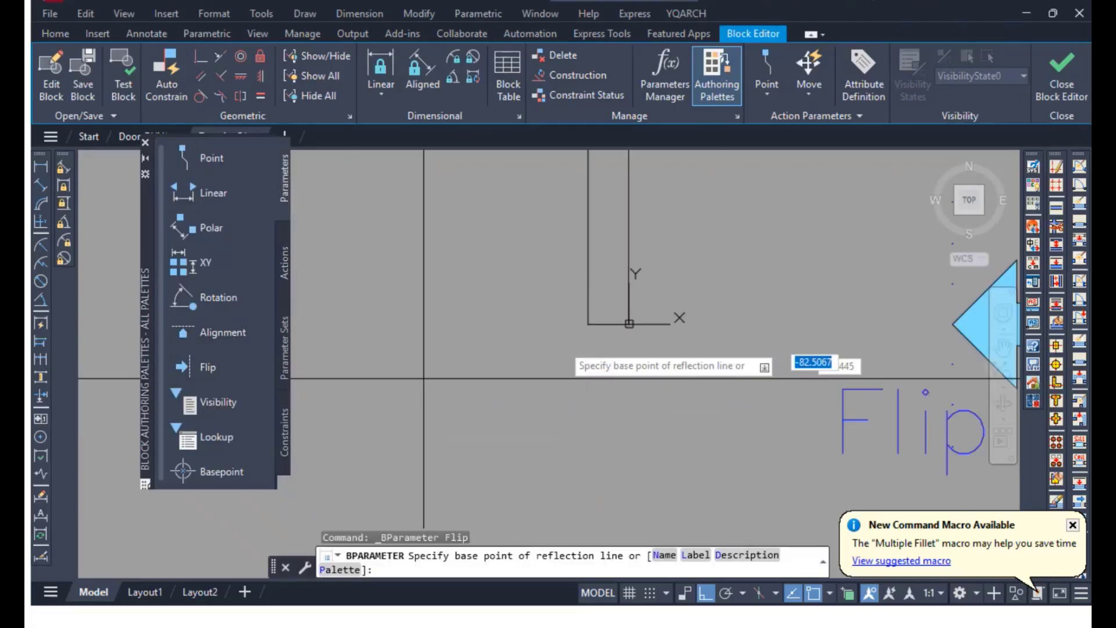
left_click(628, 324)
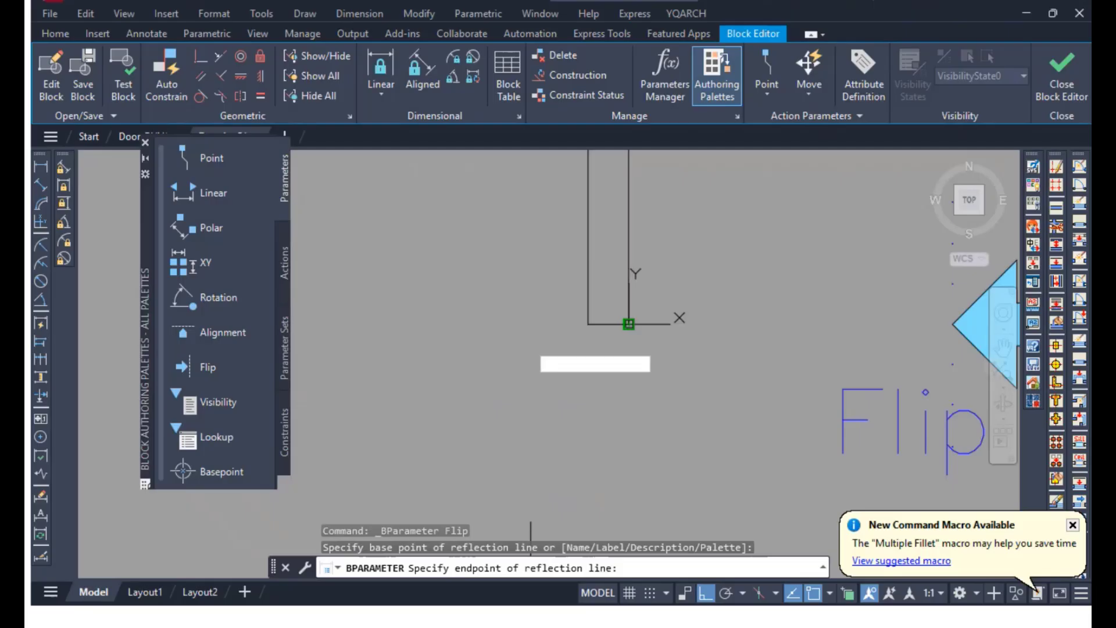
left_click(493, 337)
left_click(515, 321)
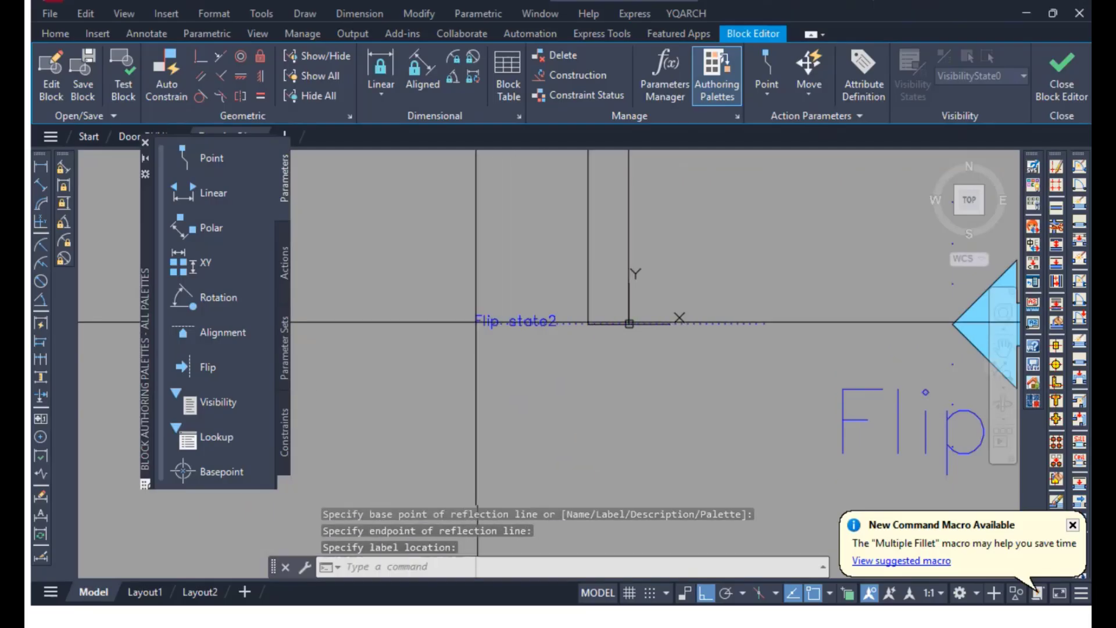
Add a Flip action to the second flip parameter, applying it to the whole door and all its parameters.
scroll(575, 393, "down", 5)
middle_click_drag(655, 393, 511, 425)
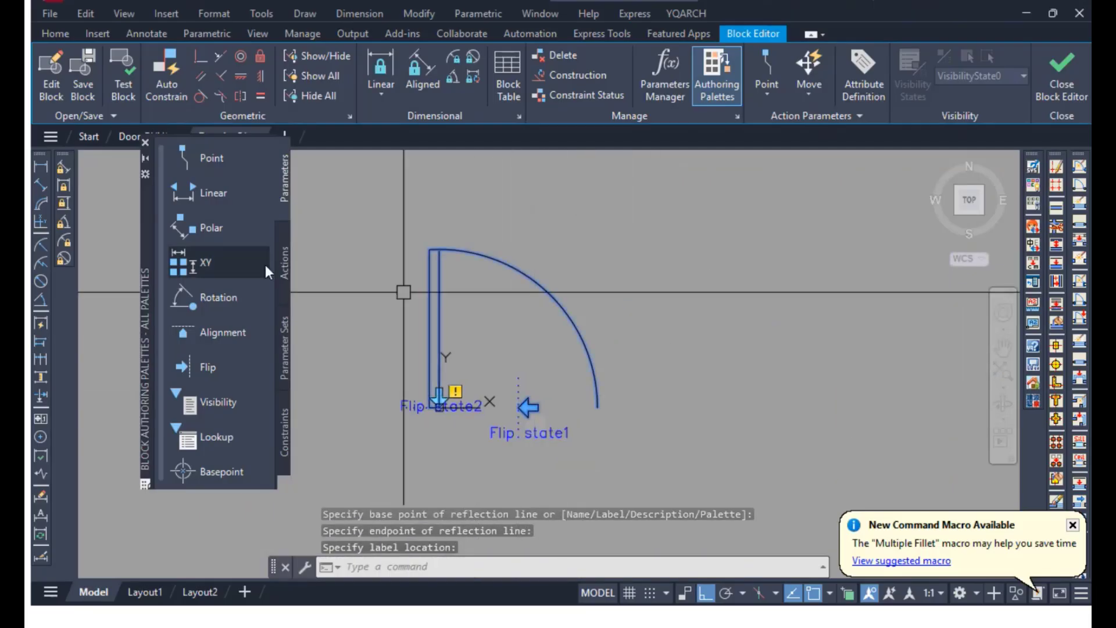
left_click(284, 263)
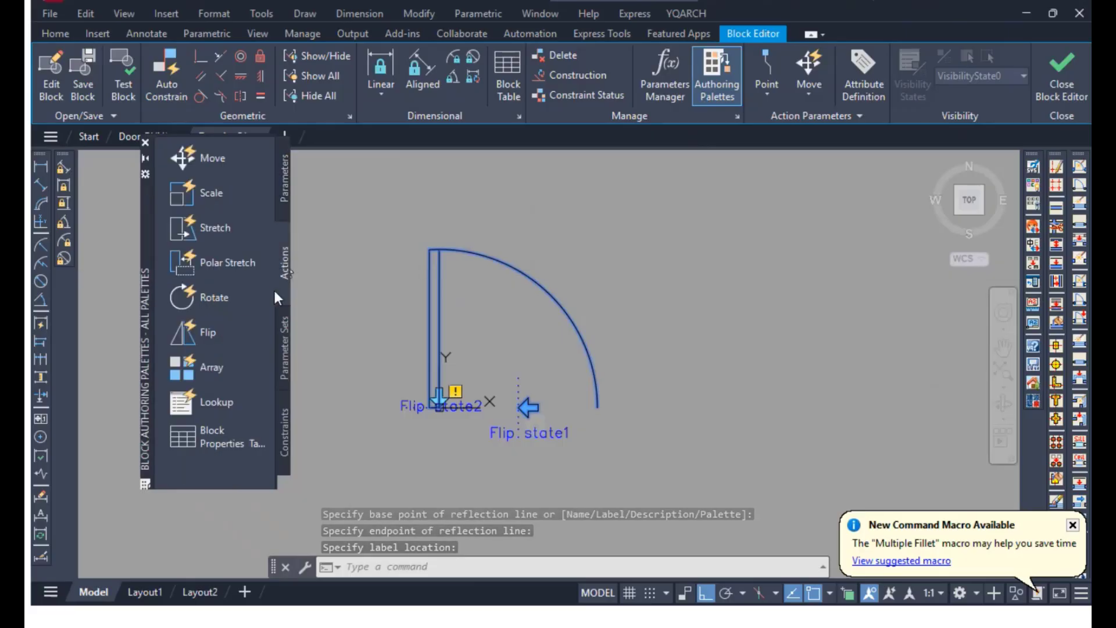
left_click(222, 332)
left_click(400, 400)
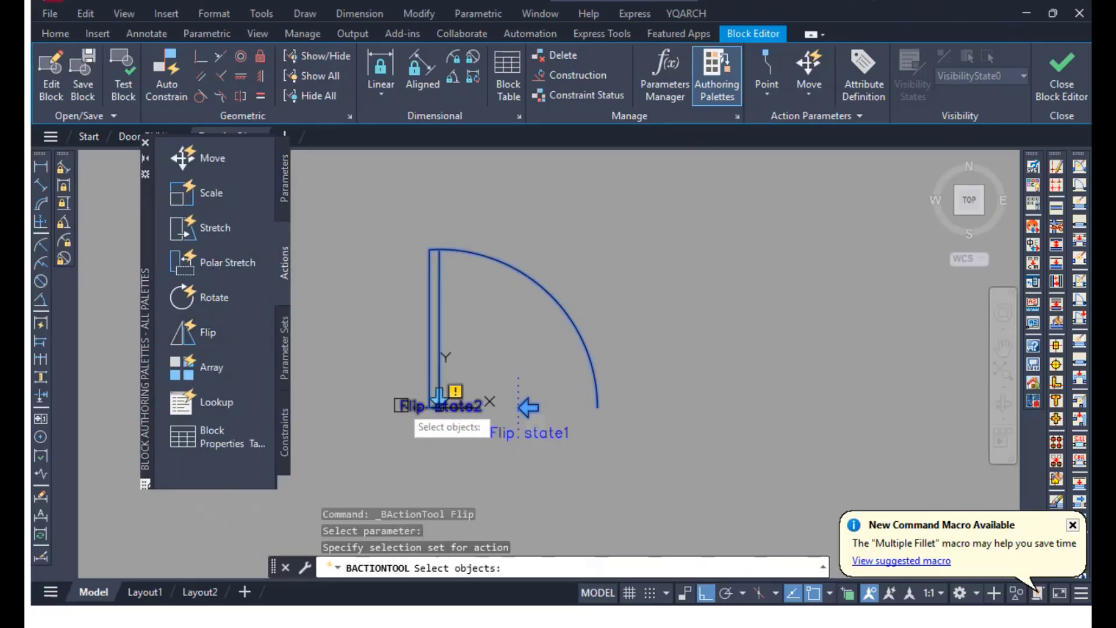
left_click(363, 211)
left_click(668, 493)
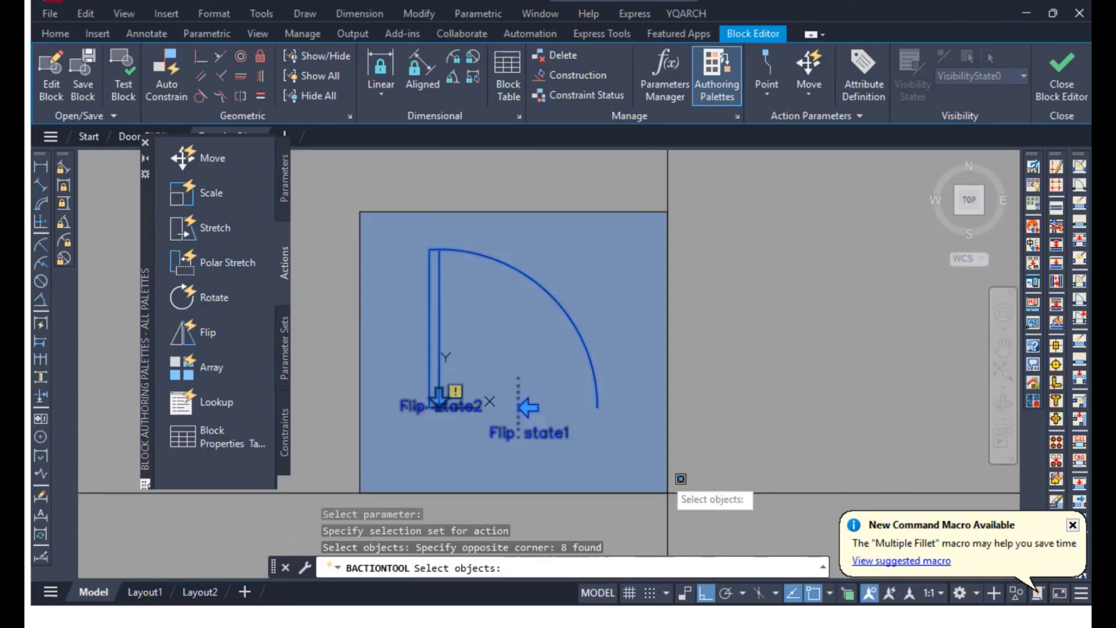
key("Return")
Close the Block Editor, saving the second flip action to the door block.
scroll(674, 412, "up", 2)
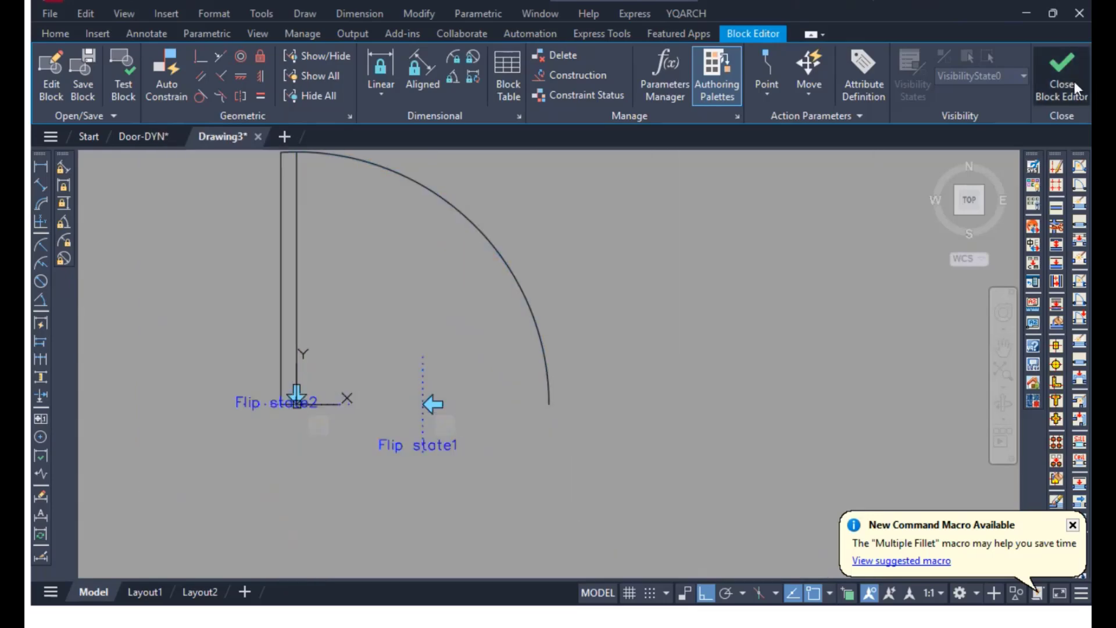
left_click(1074, 81)
left_click(611, 268)
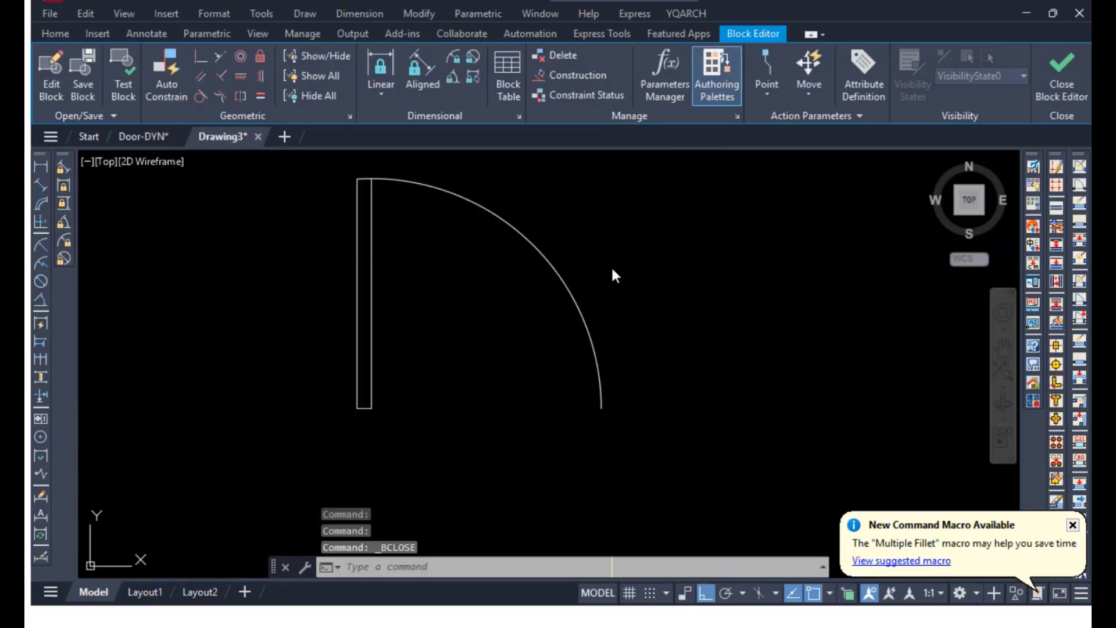
Test both flip grips of the door block by mirroring it vertically and horizontally several times.
left_click(372, 410)
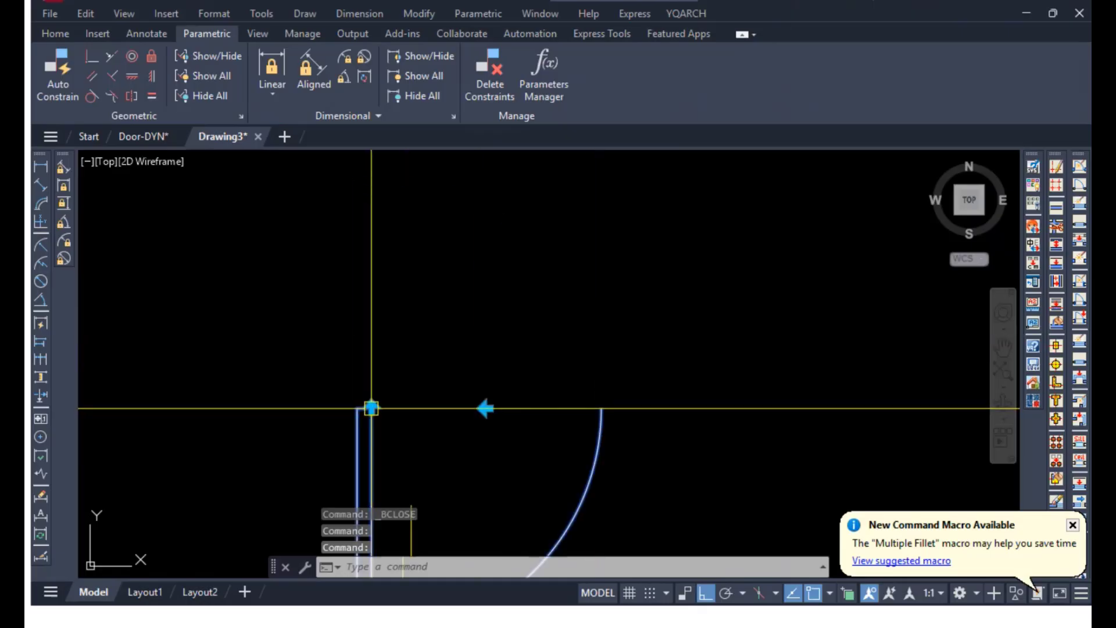
scroll(449, 374, "down", 3)
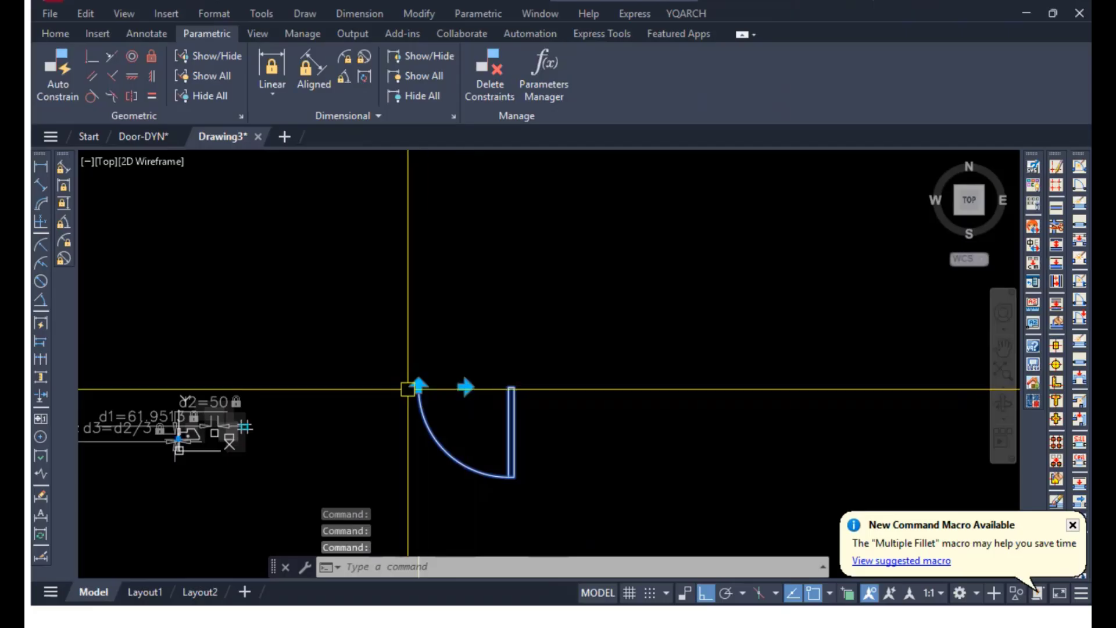
left_click(419, 385)
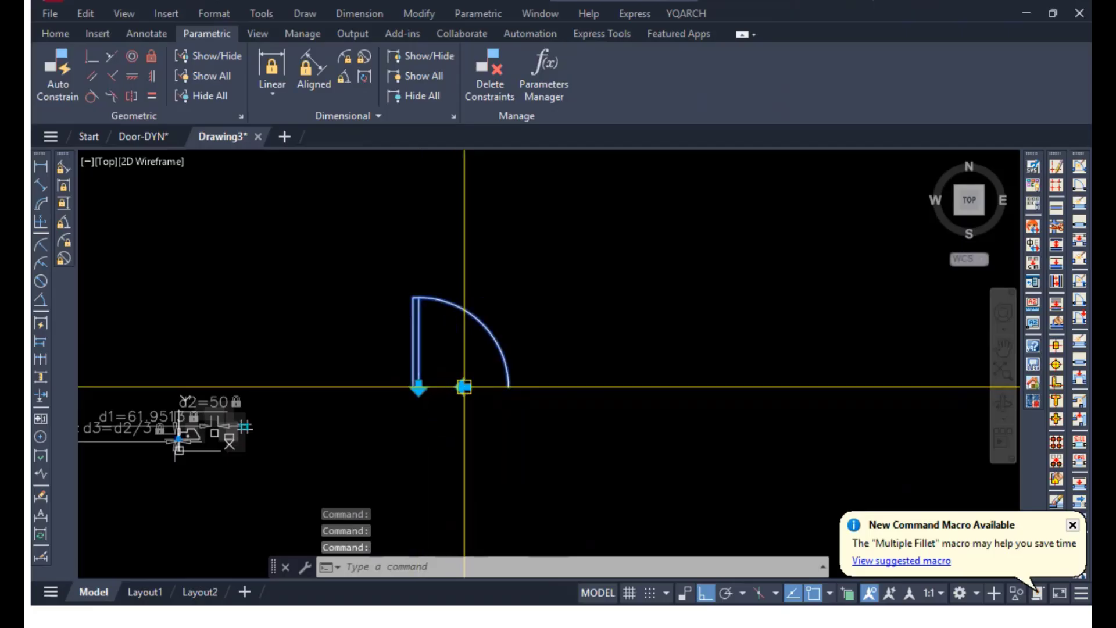
left_click(464, 386)
scroll(468, 391, "up", 3)
middle_click_drag(493, 391, 499, 407)
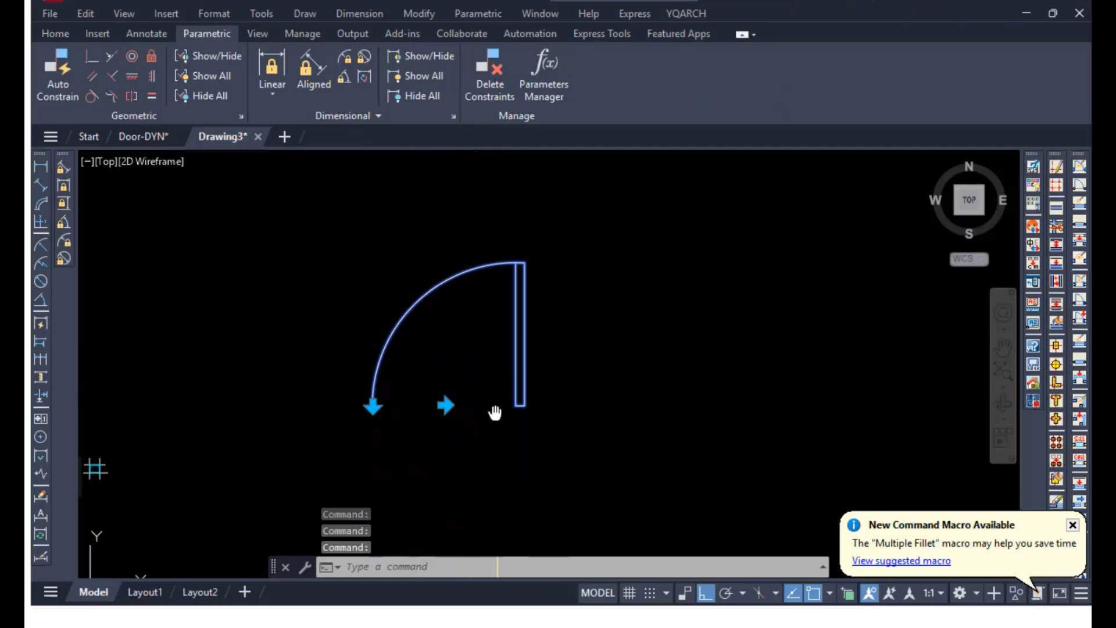
left_click(434, 420)
left_click(451, 409)
left_click(445, 415)
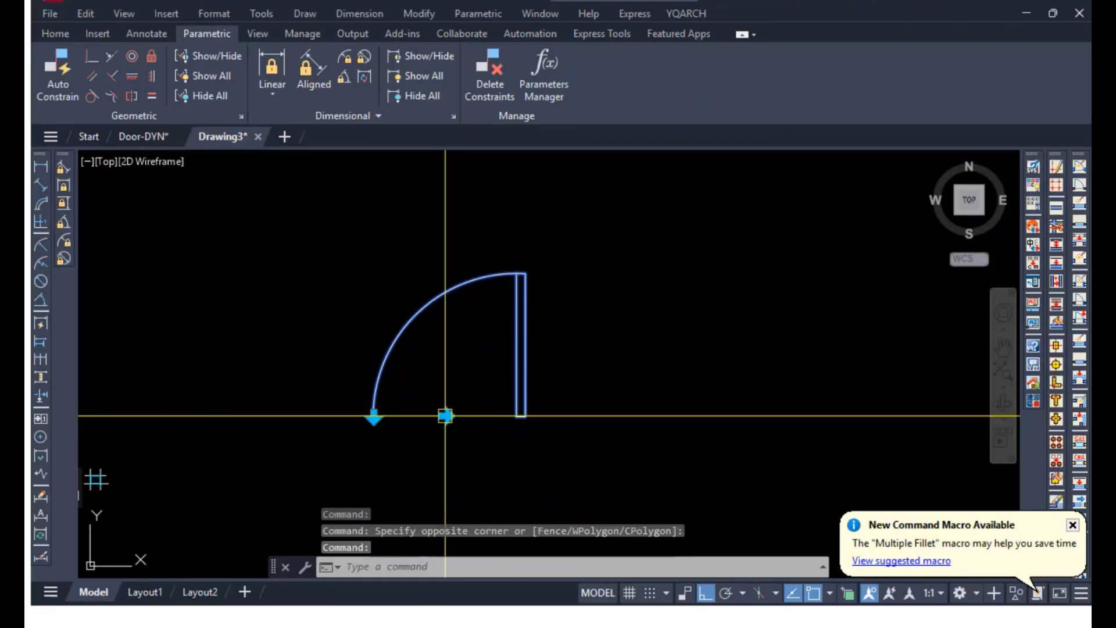
left_click(445, 416)
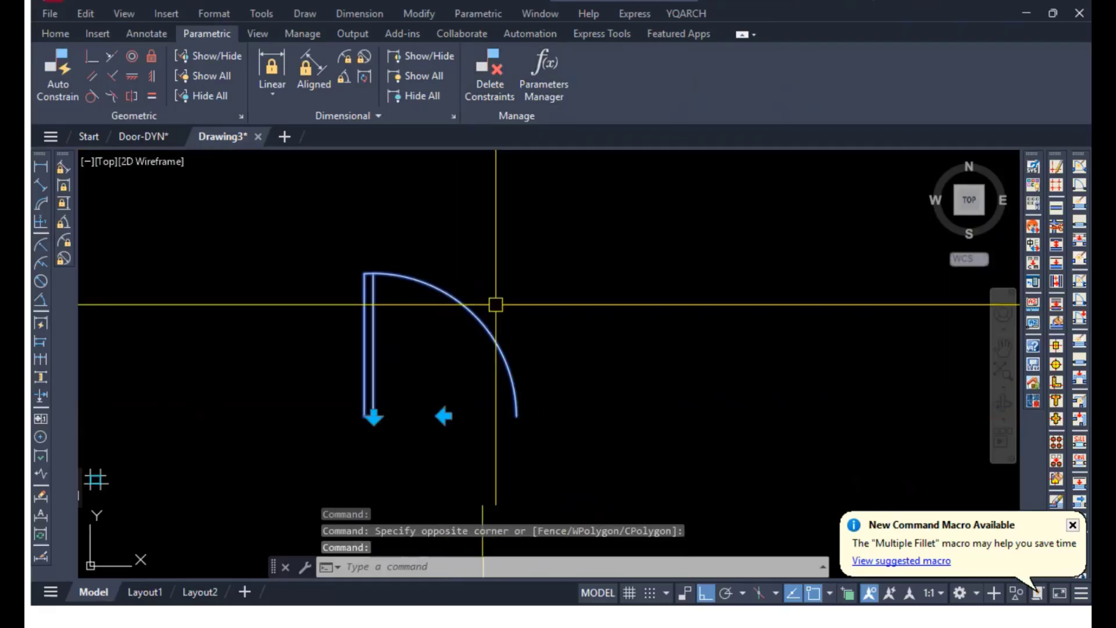
Reopen the flipped door block in the Block Editor.
right_click(476, 323)
left_click(527, 203)
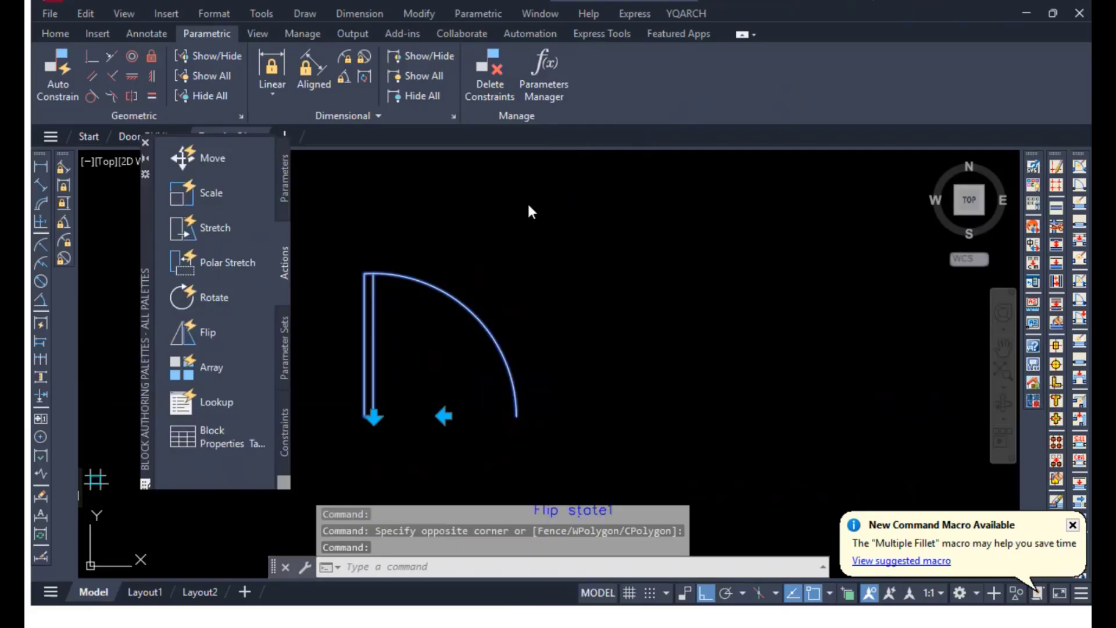
middle_click_drag(600, 343, 556, 323)
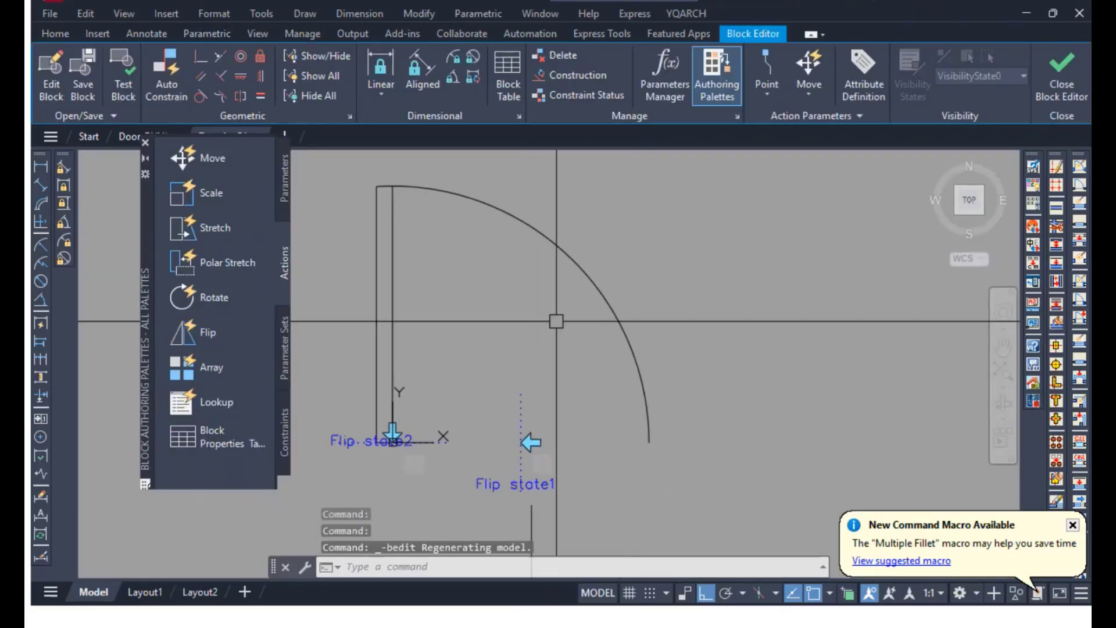
Add a Linear Stretch parameter set from the leaf's lower-right corner to the swing arc's lower endpoint, placing its label below the door.
left_click(285, 351)
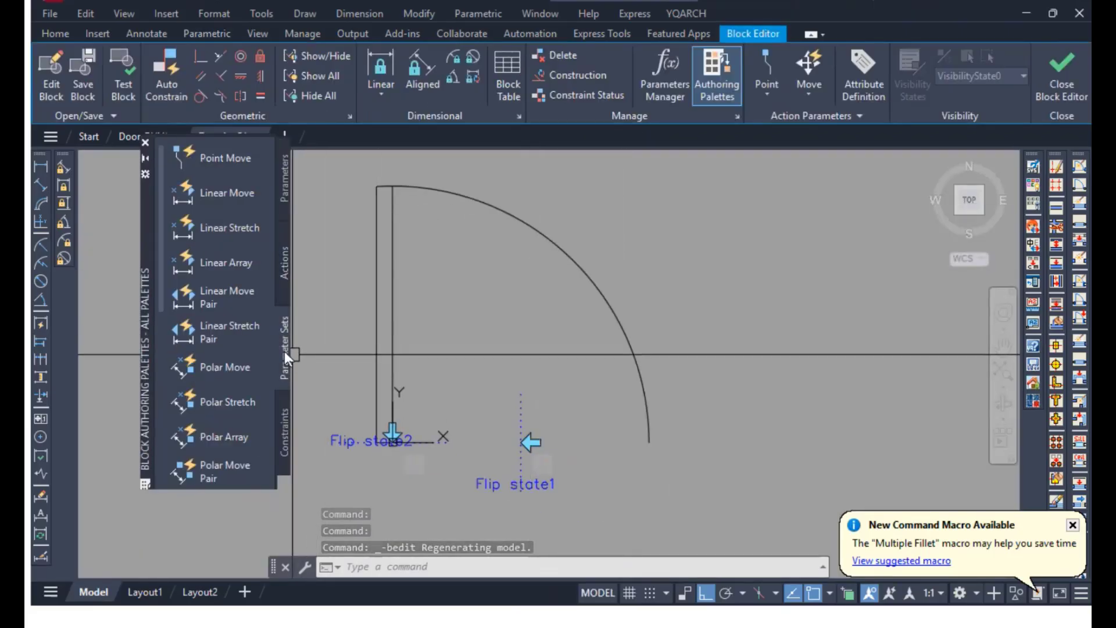
left_click(227, 228)
scroll(453, 368, "down", 4)
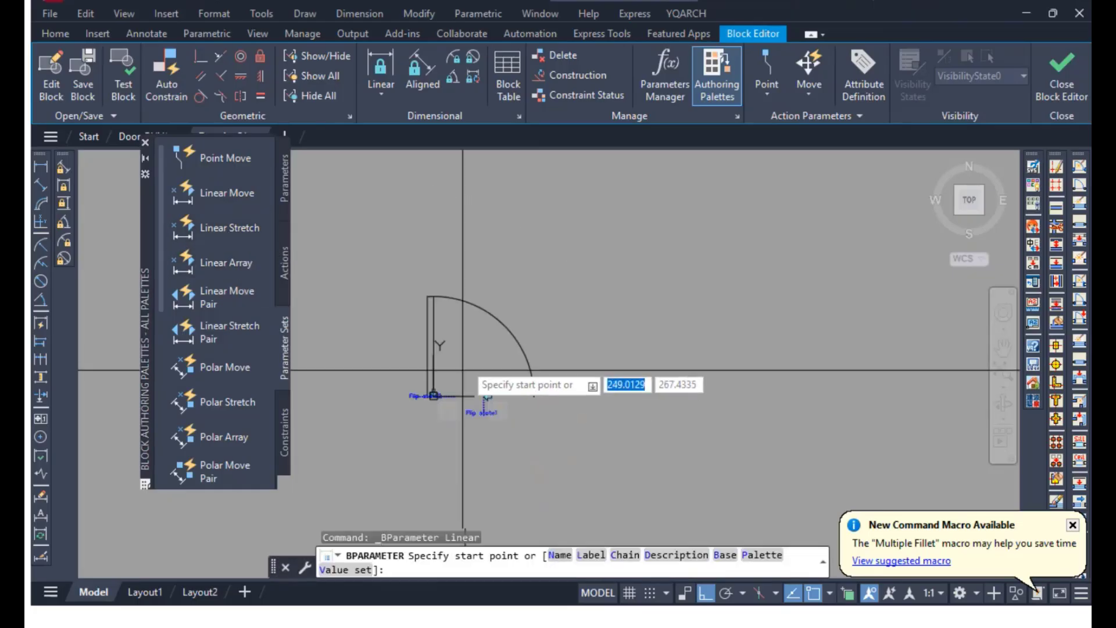
scroll(484, 390, "up", 5)
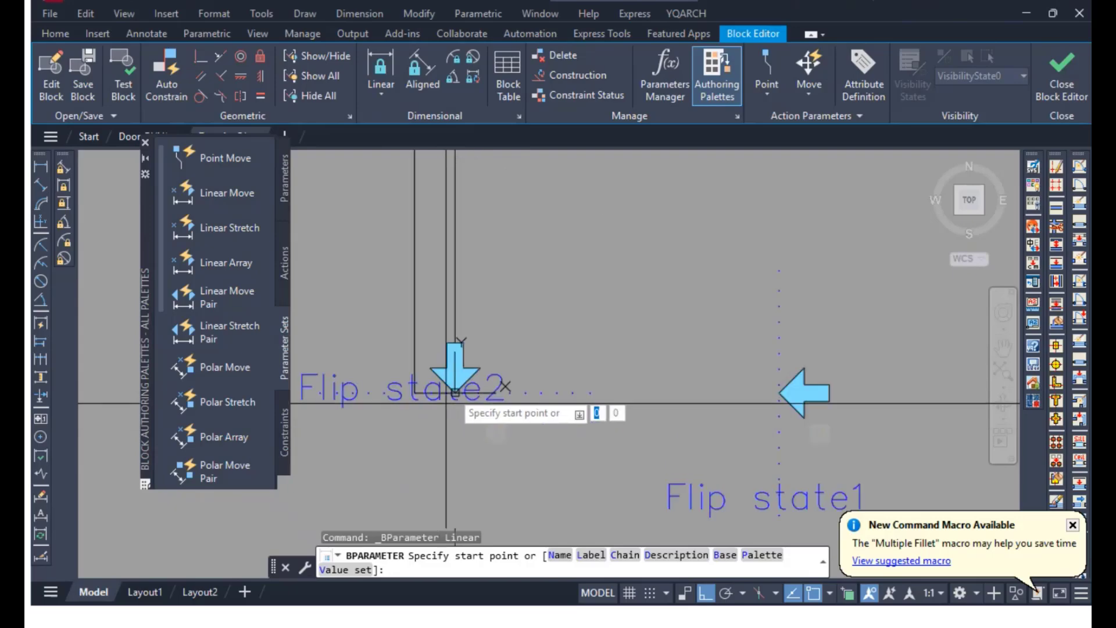
left_click(455, 392)
scroll(633, 420, "down", 4)
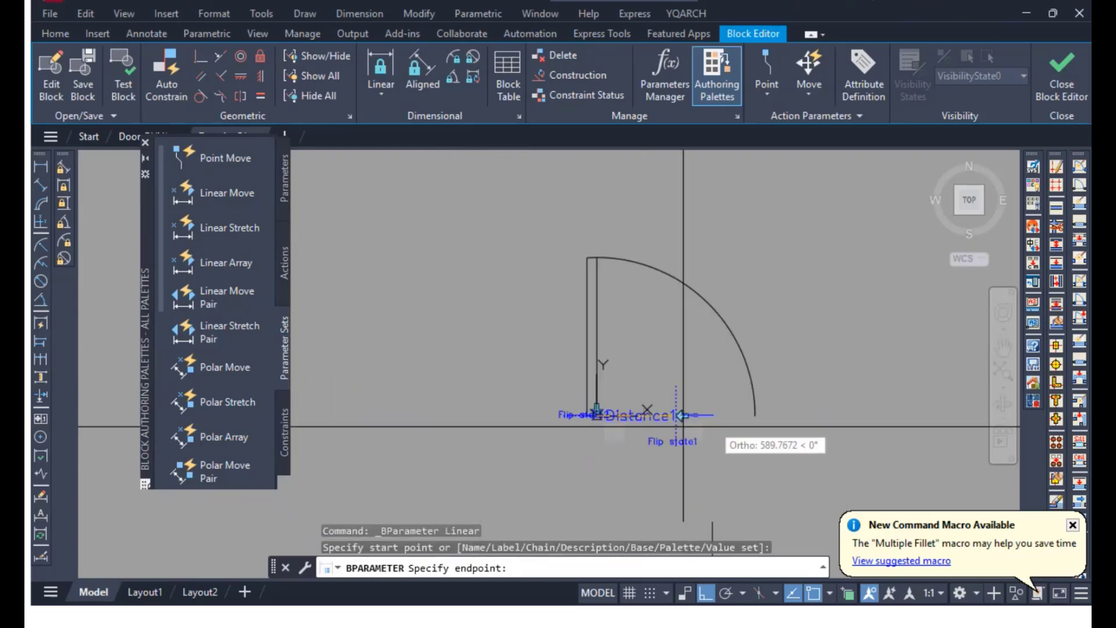
left_click(754, 415)
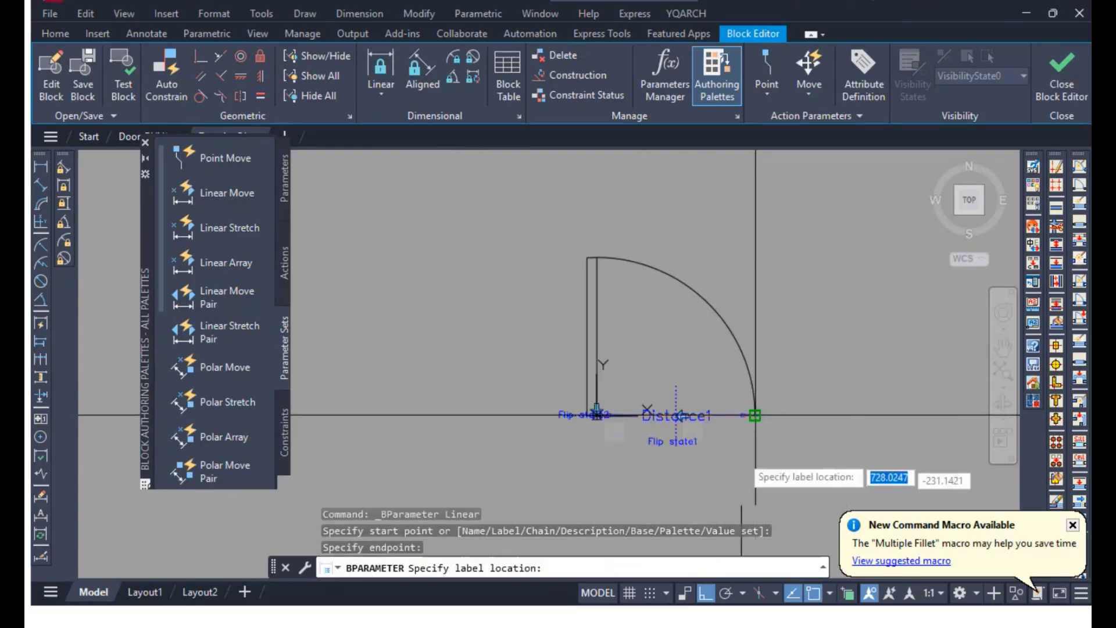
left_click(756, 484)
middle_click_drag(780, 416, 670, 413)
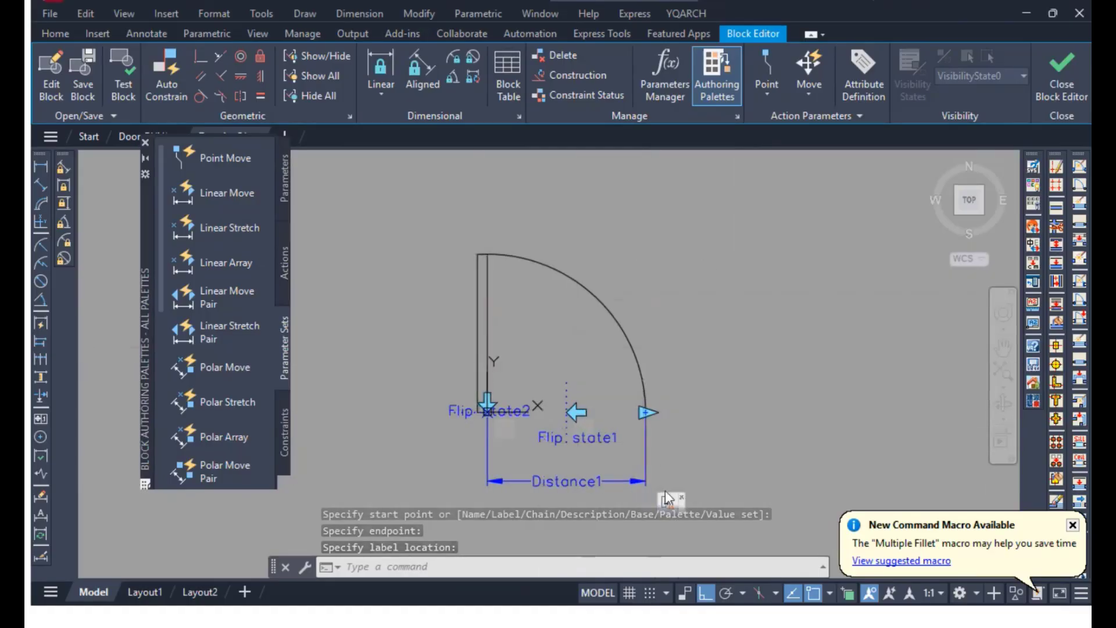
middle_click_drag(688, 407, 680, 334)
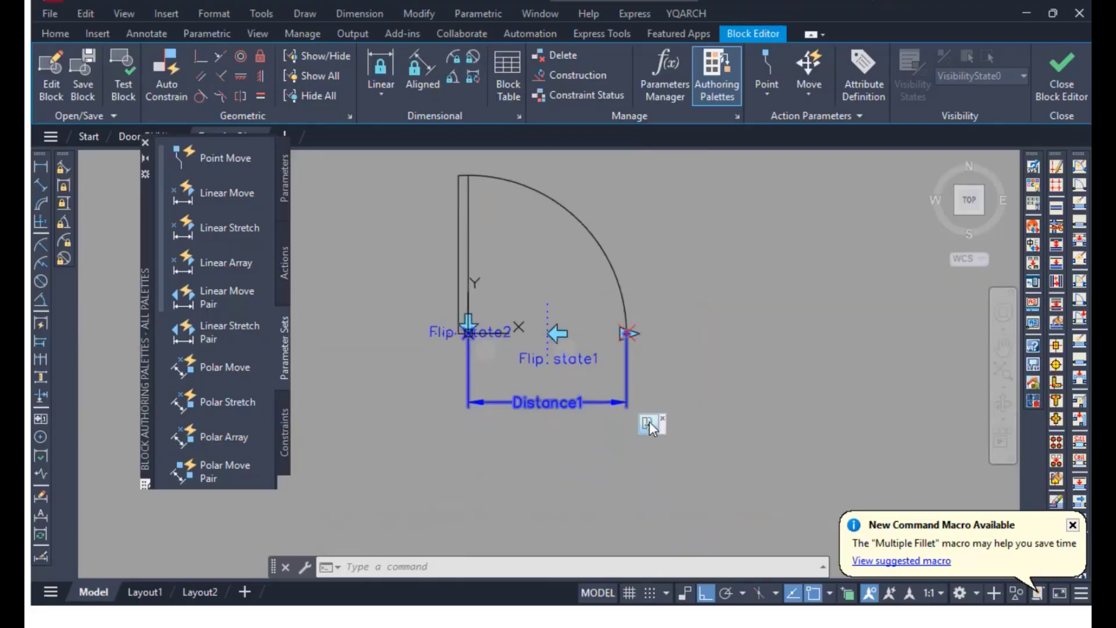
right_click(648, 423)
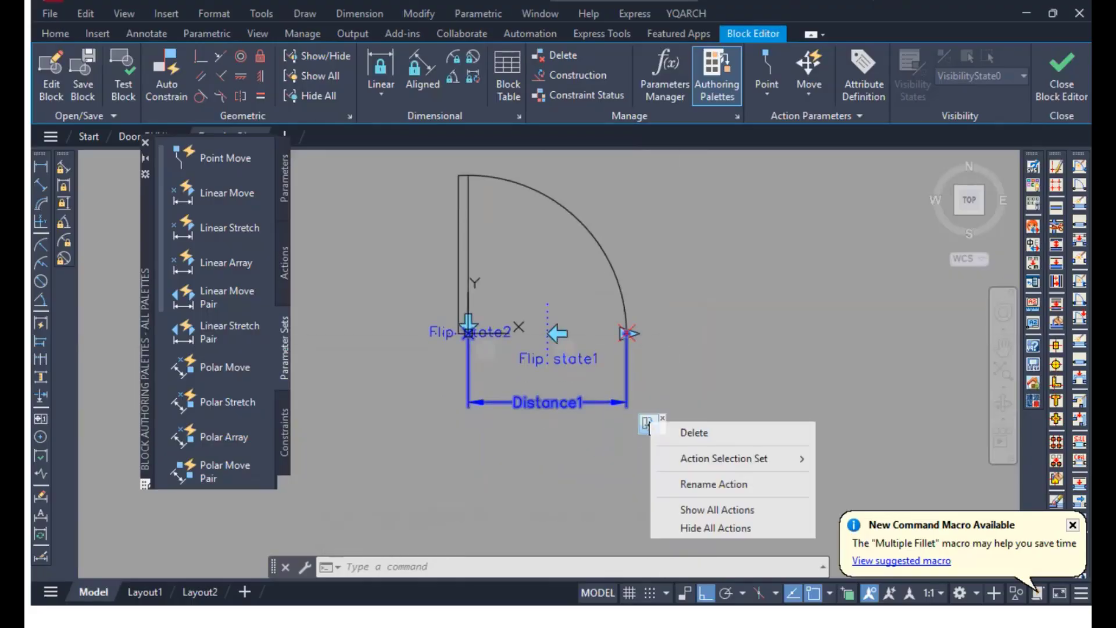
mouse_move(701, 463)
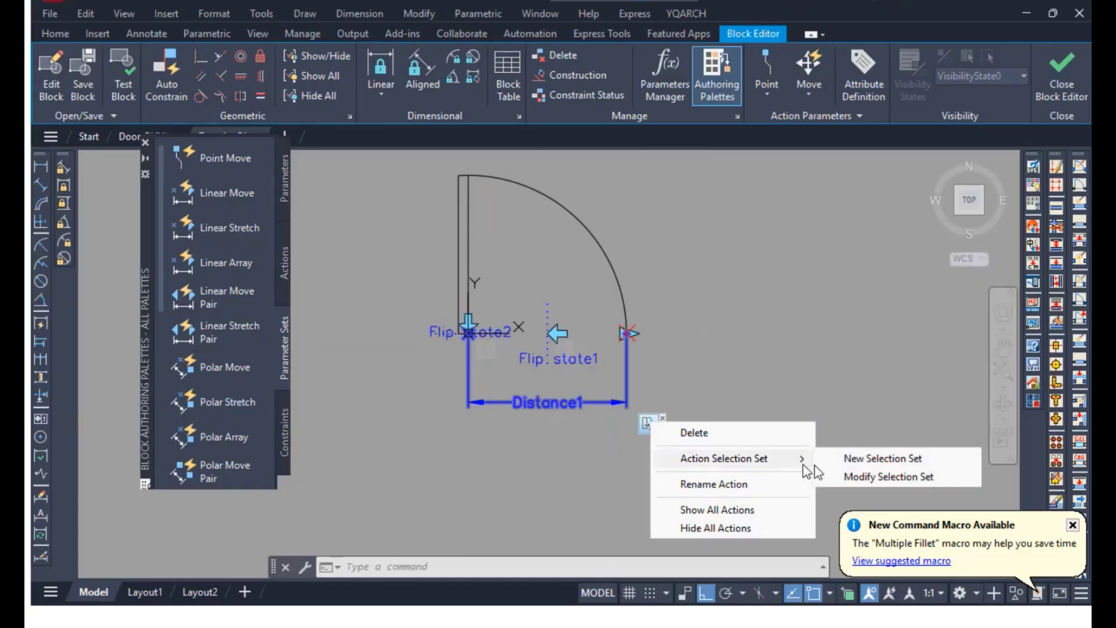
left_click(853, 464)
left_click(508, 215)
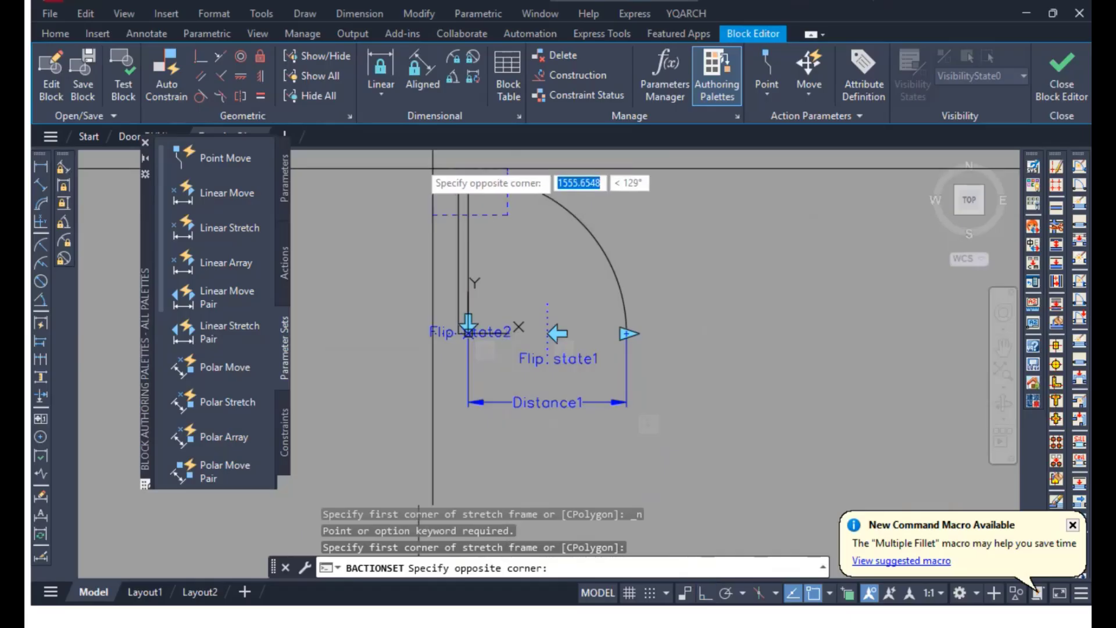
left_click(418, 162)
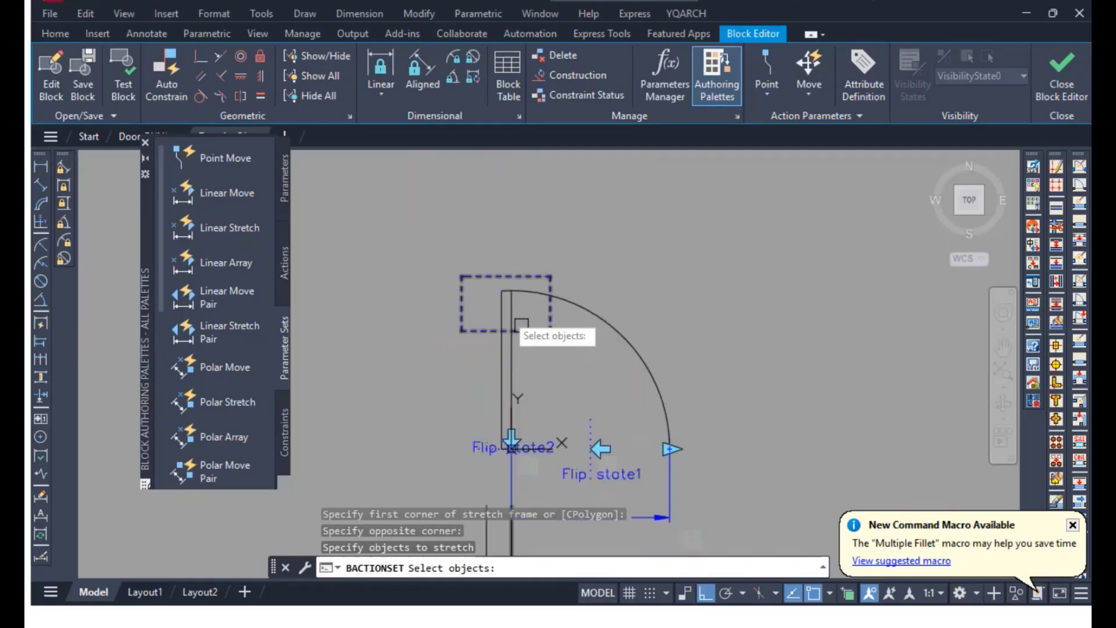
scroll(500, 305, "up", 3)
left_click(491, 292)
left_click(493, 256)
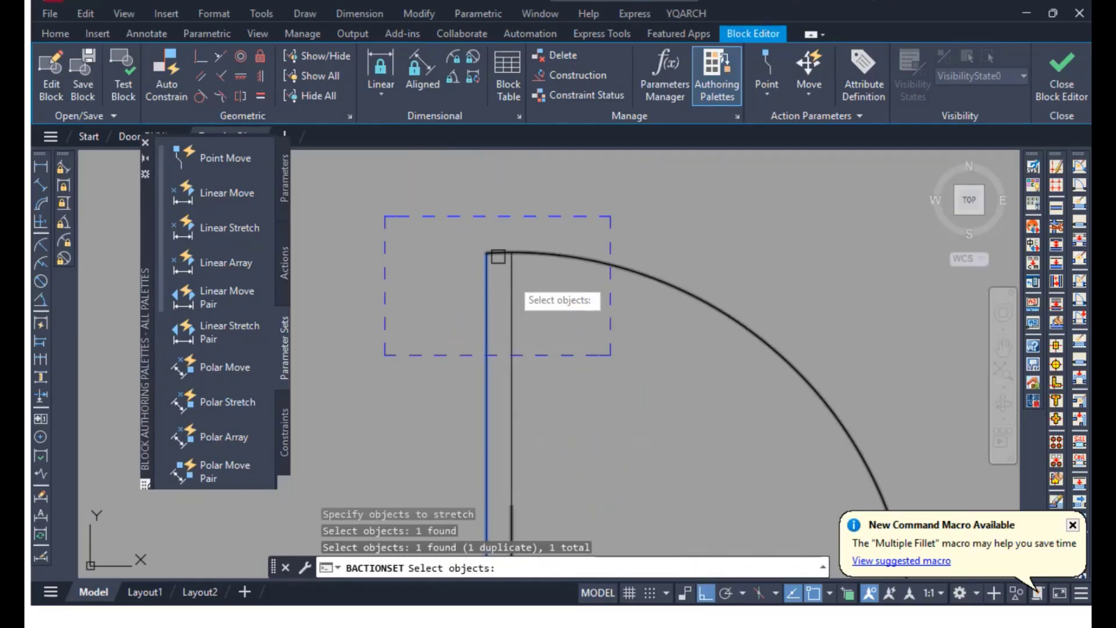
key("Escape")
key("Escape")
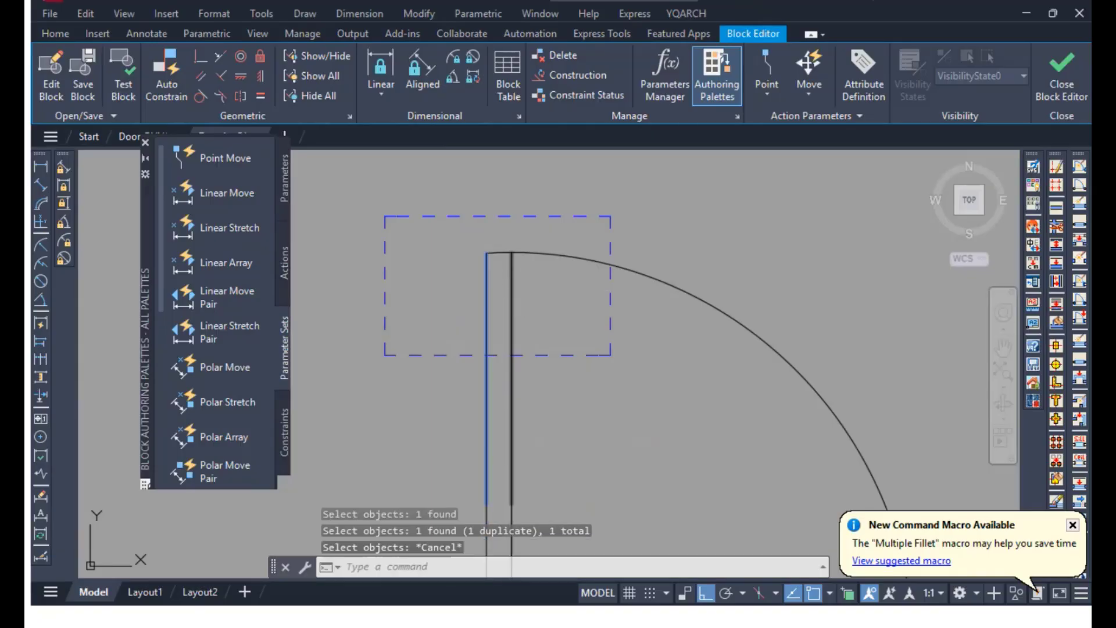
Trim away the portion of the swing arc that runs across the top of the door leaf.
scroll(504, 233, "up", 4)
scroll(504, 233, "up", 4)
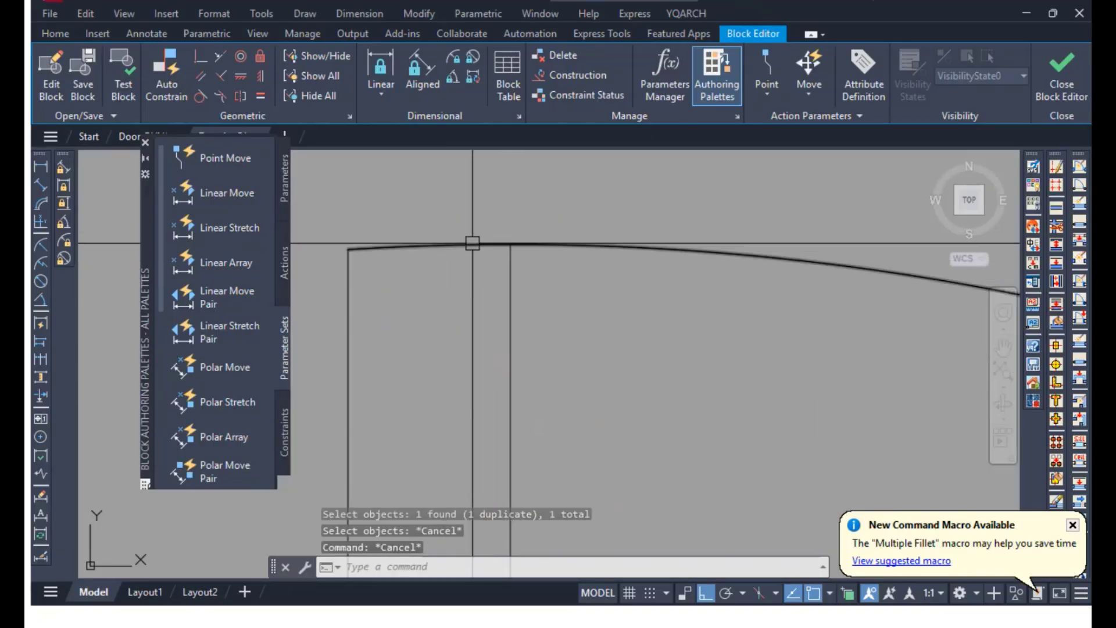
left_click(471, 244)
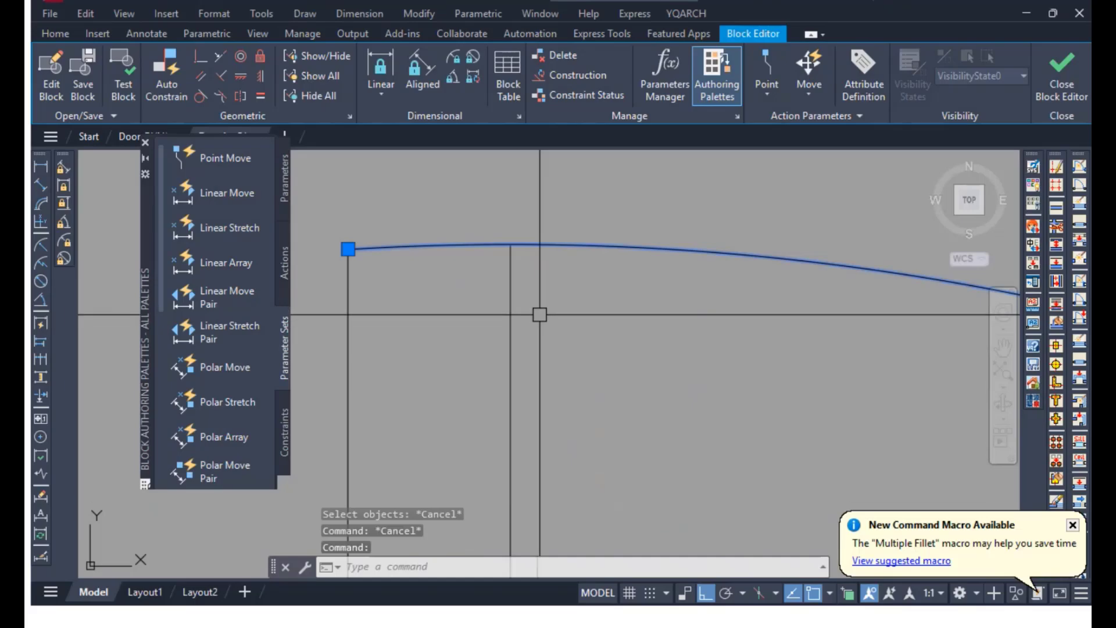
key("Escape")
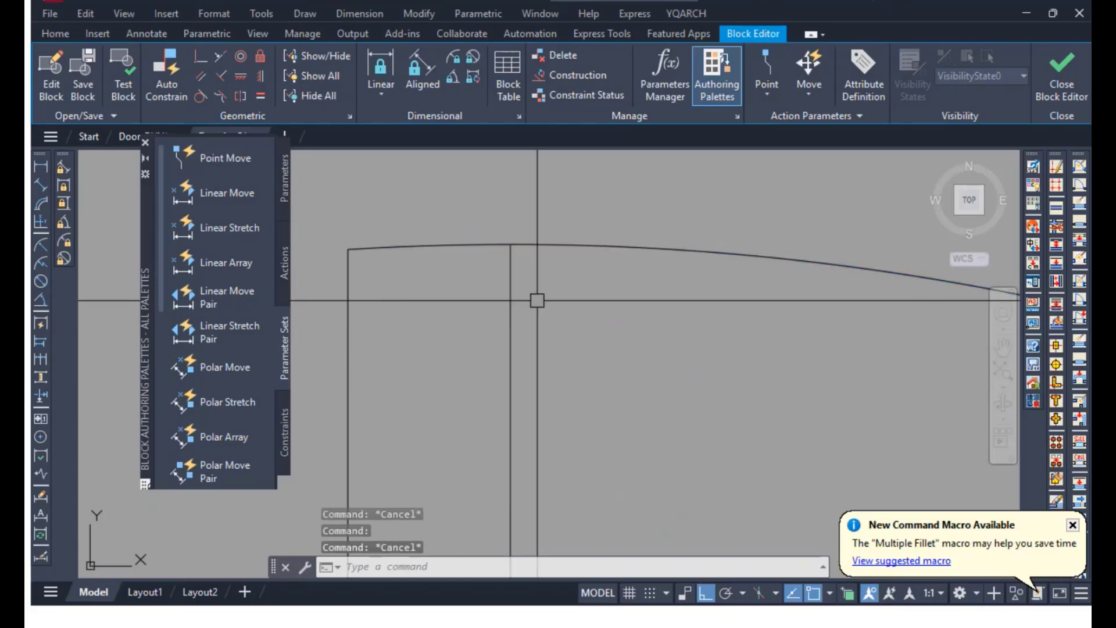
key("Return")
left_click(496, 246)
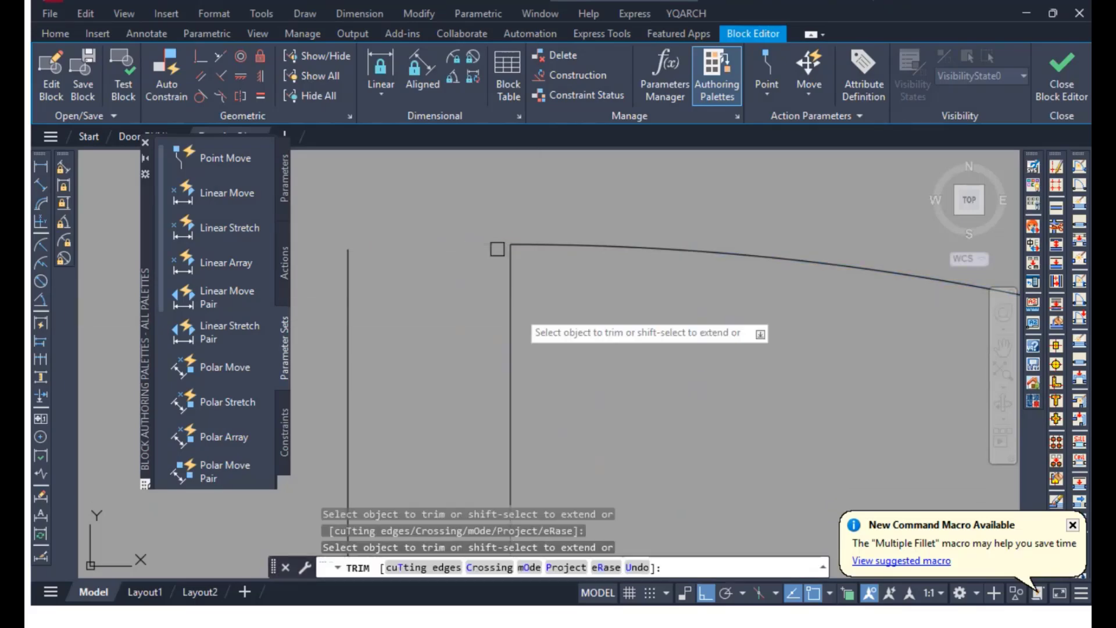
key("Escape")
Draw a horizontal line from the leaf's upper-right corner to just beyond its left edge.
type("l")
key("Return")
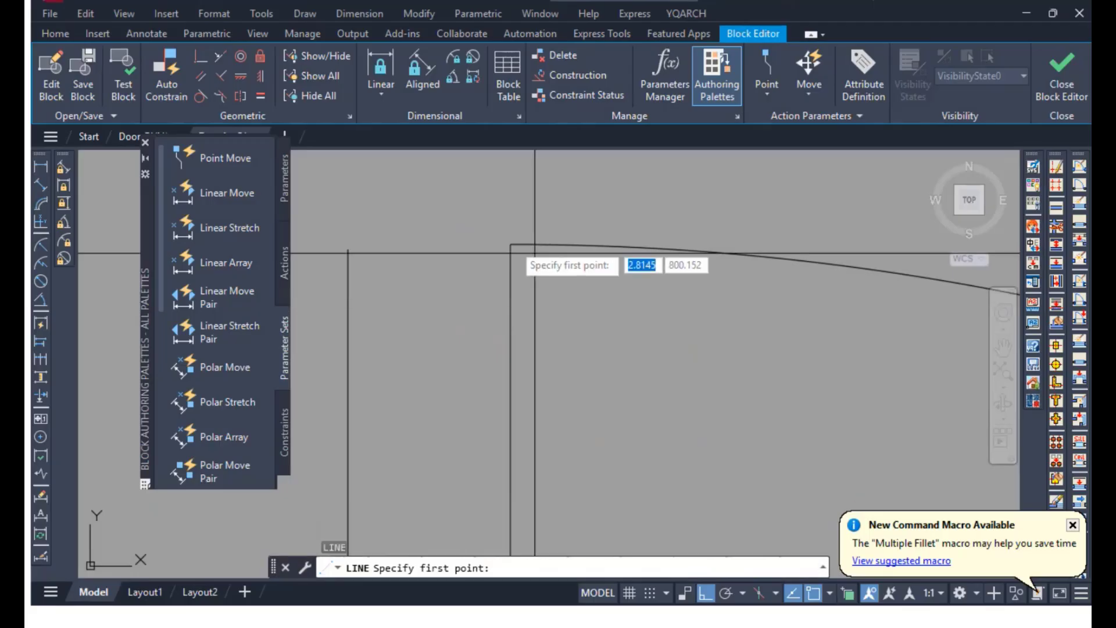
left_click(510, 244)
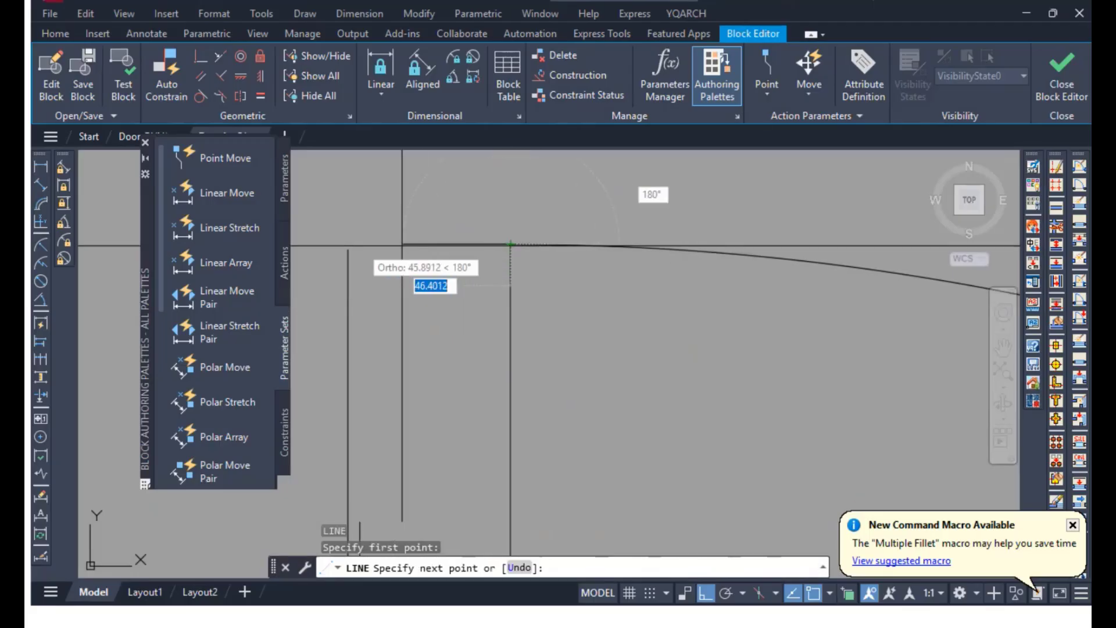
left_click(326, 249)
key("Escape")
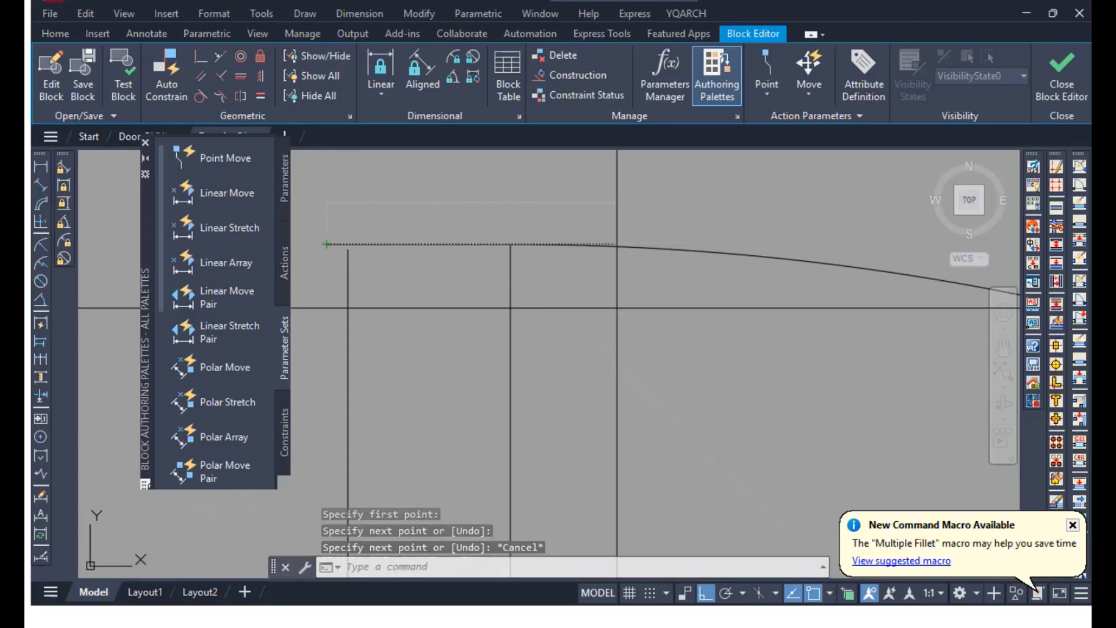
key("Escape")
key("Escape")
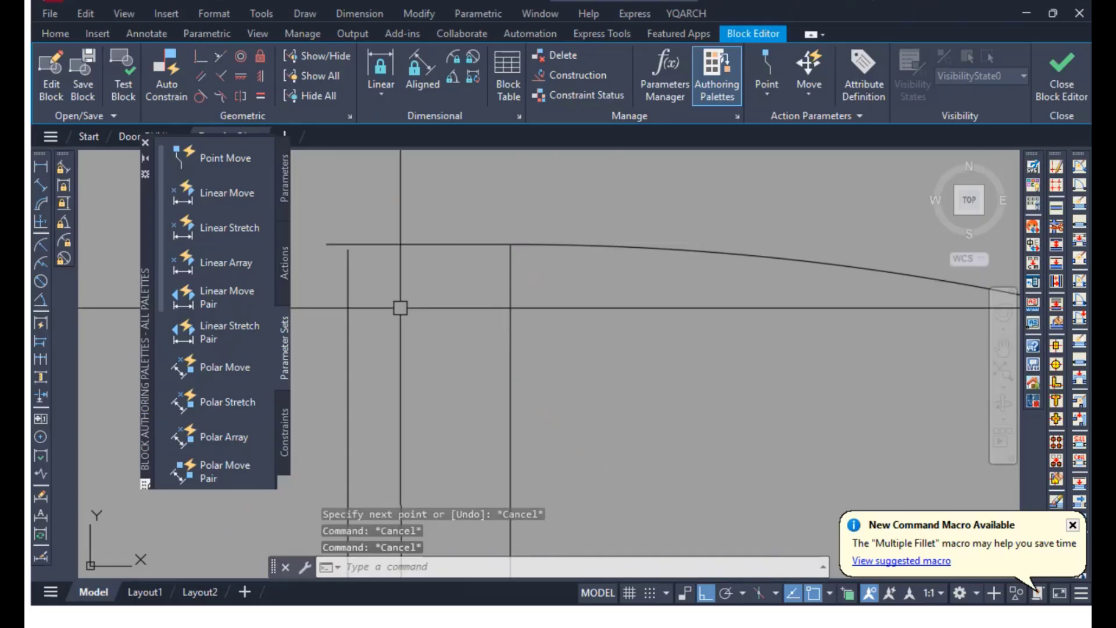
Fillet the door leaf's left edge and the top horizontal line with zero radius to form a square corner.
type("f")
key("Return")
left_click(348, 276)
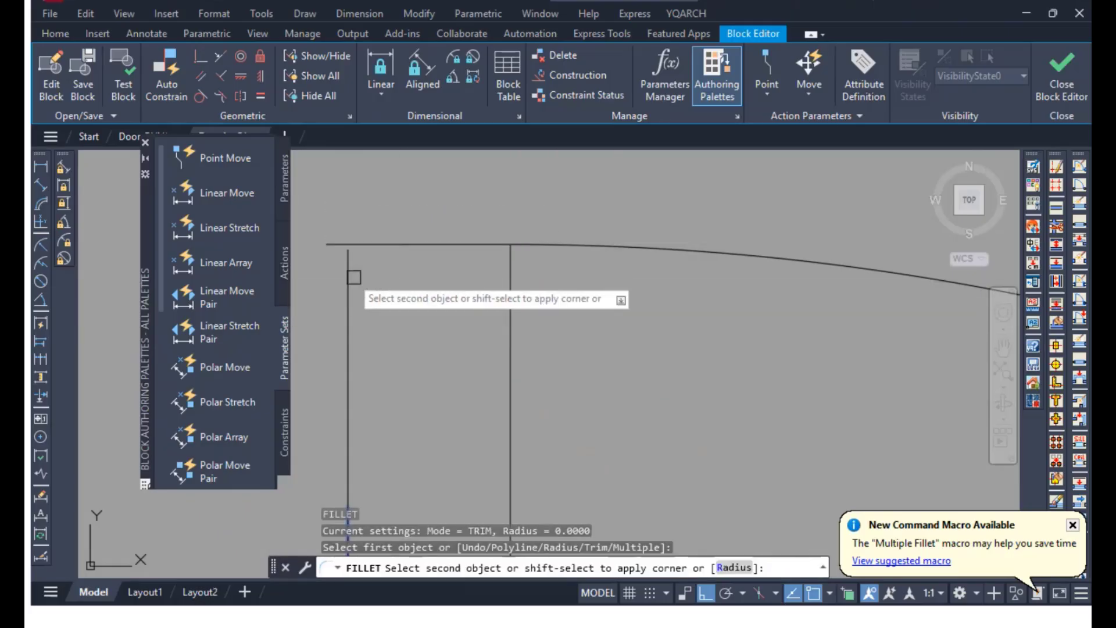
left_click(374, 245)
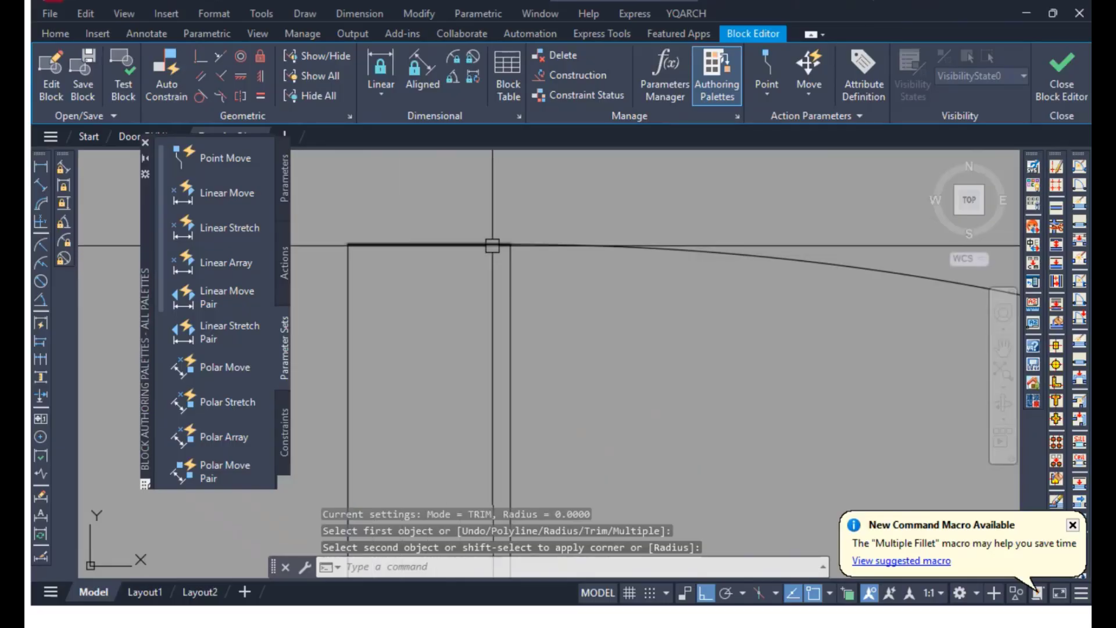
Define a new selection set for the stretch action, framing the leaf's upper end and picking the leaf's left, top and right edges.
scroll(525, 337, "down", 10)
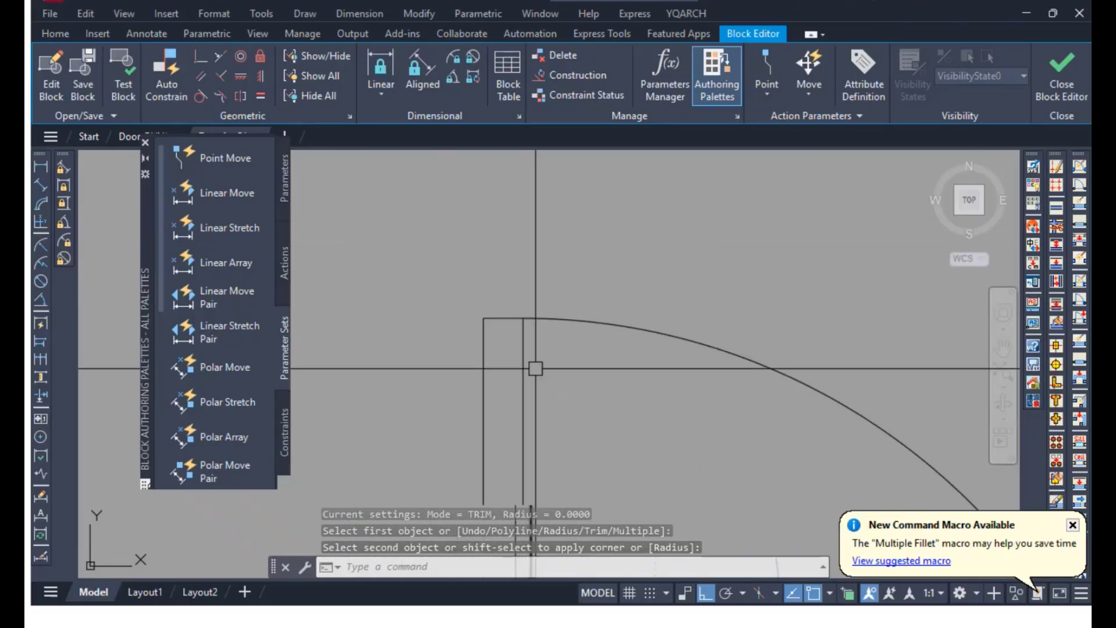
scroll(561, 424, "down", 5)
middle_click_drag(563, 428, 517, 335)
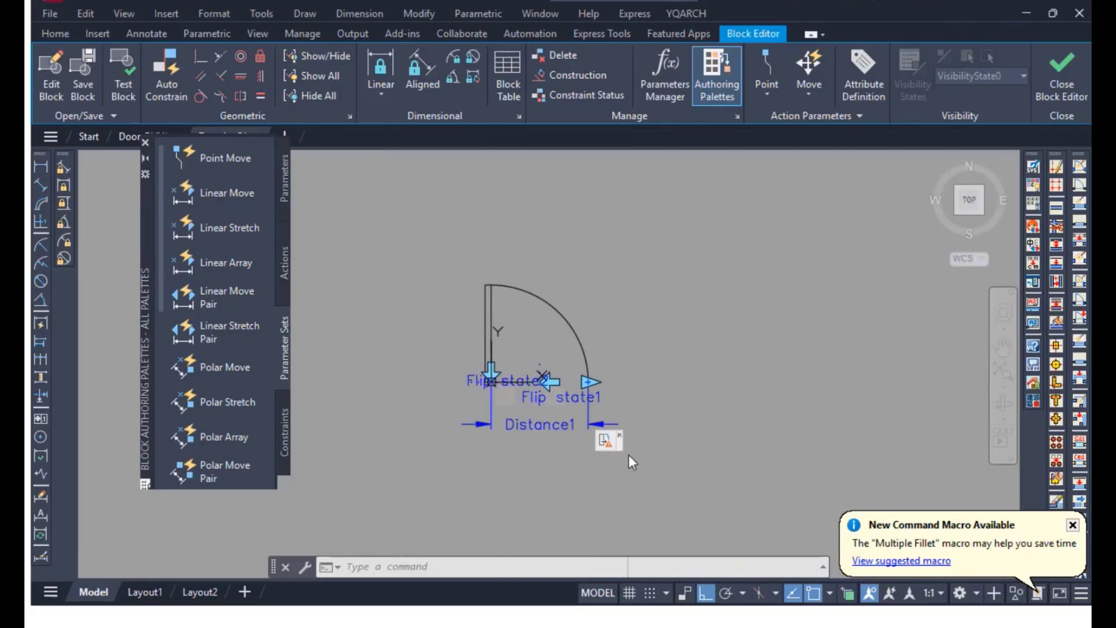
right_click(605, 446)
mouse_move(674, 480)
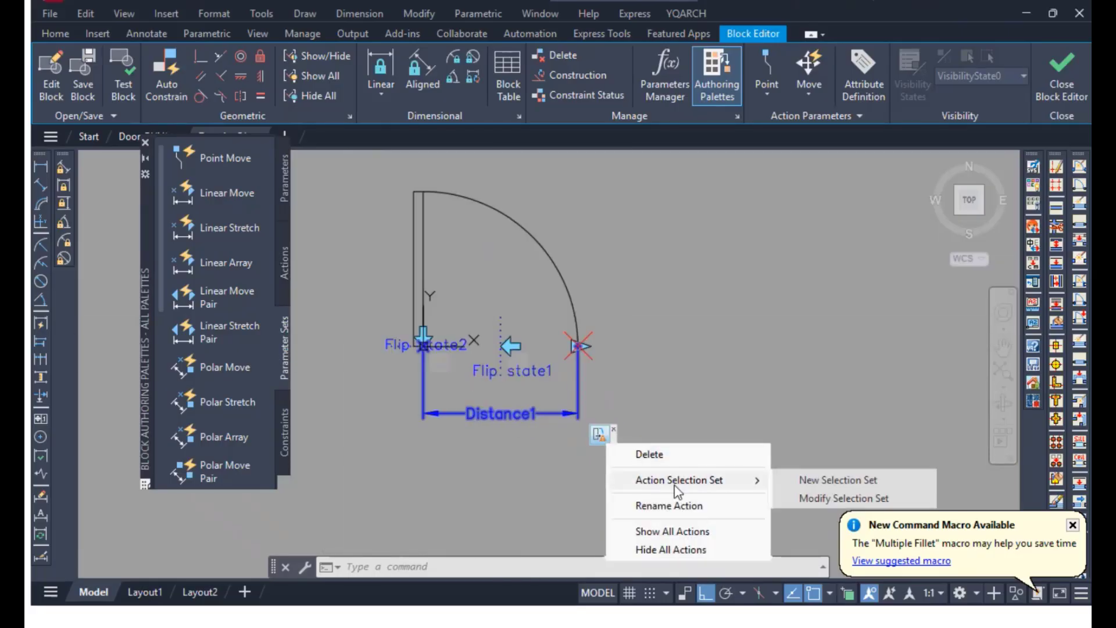
left_click(814, 482)
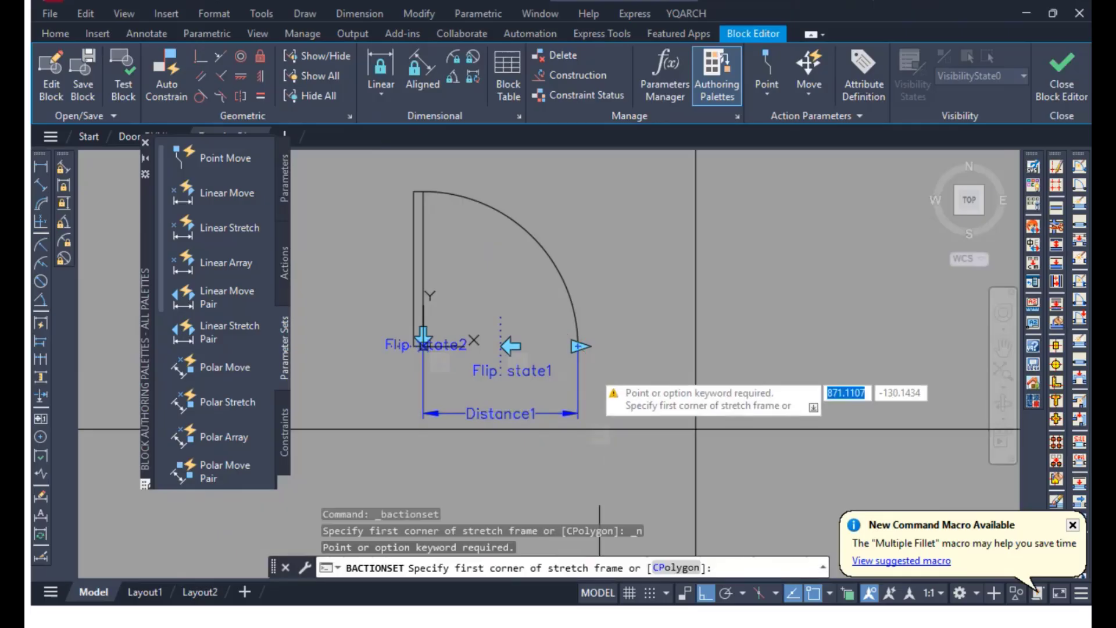
scroll(474, 279, "up", 2)
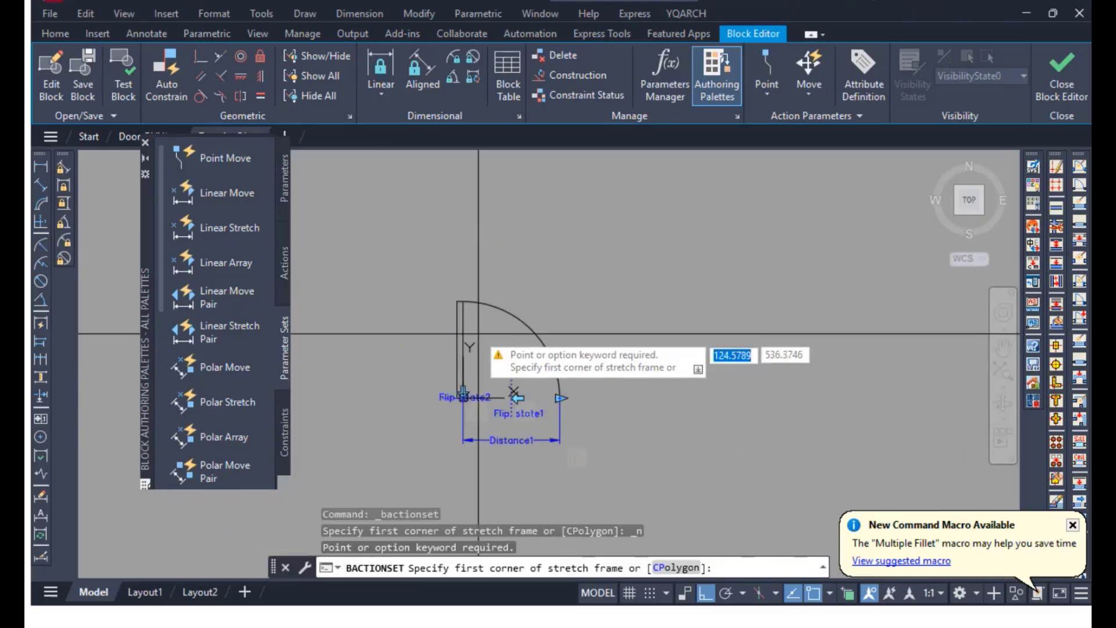
left_click(465, 301)
left_click(402, 223)
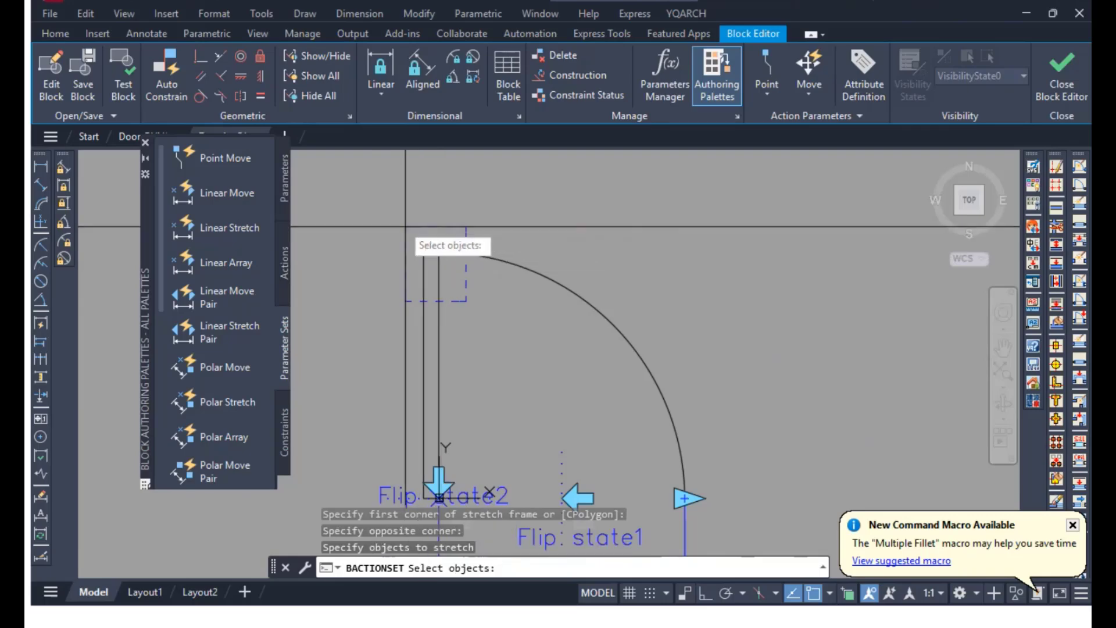
left_click(421, 270)
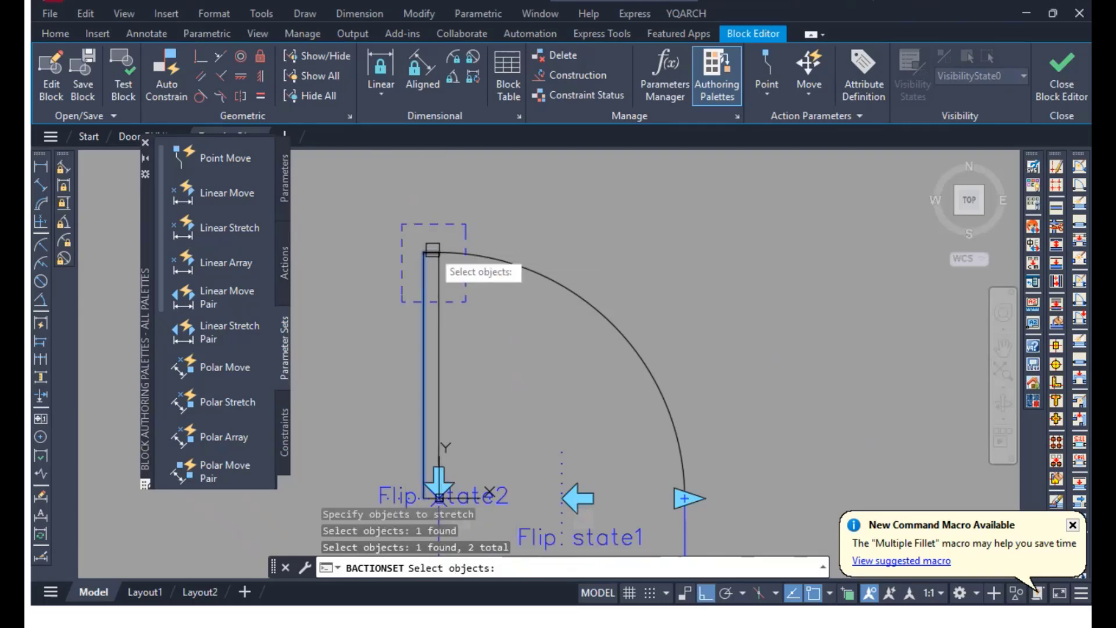
left_click(438, 268)
key("Return")
Close the Block Editor and save the changes to the door block.
scroll(605, 344, "up", 2)
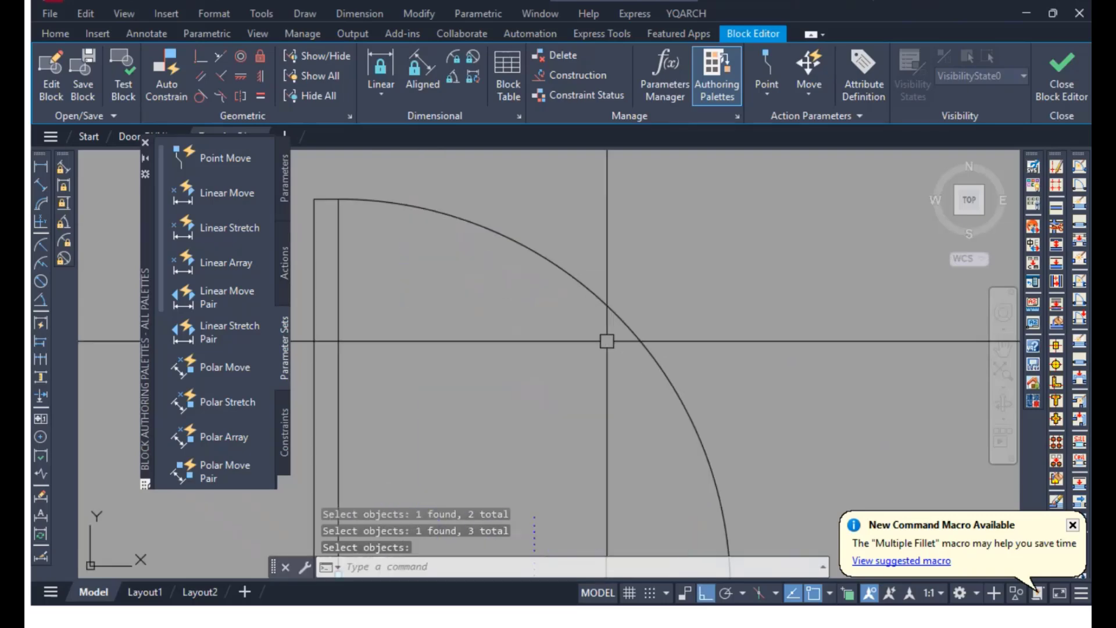
left_click(1061, 86)
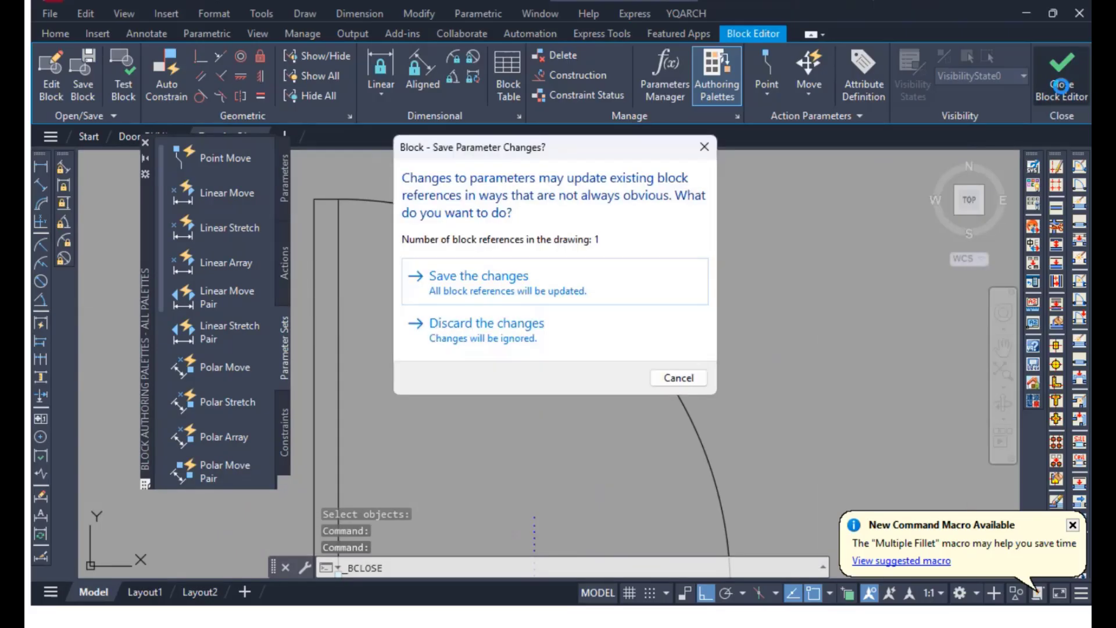
left_click(524, 287)
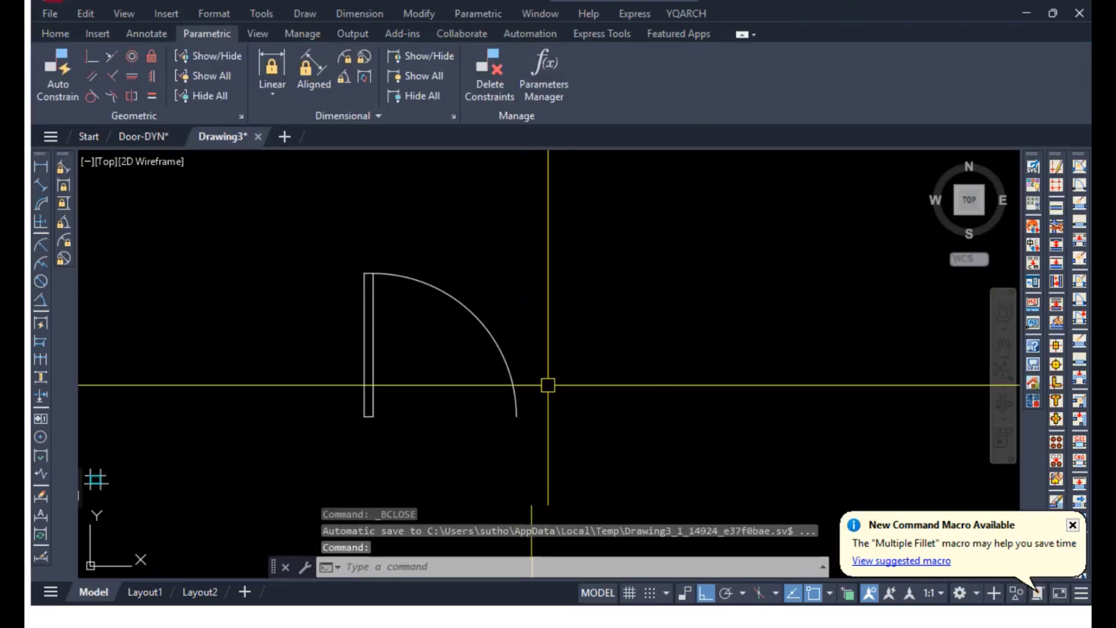
Try stretching the door block horizontally from its linear grip at the arc's lower endpoint.
left_click(516, 415)
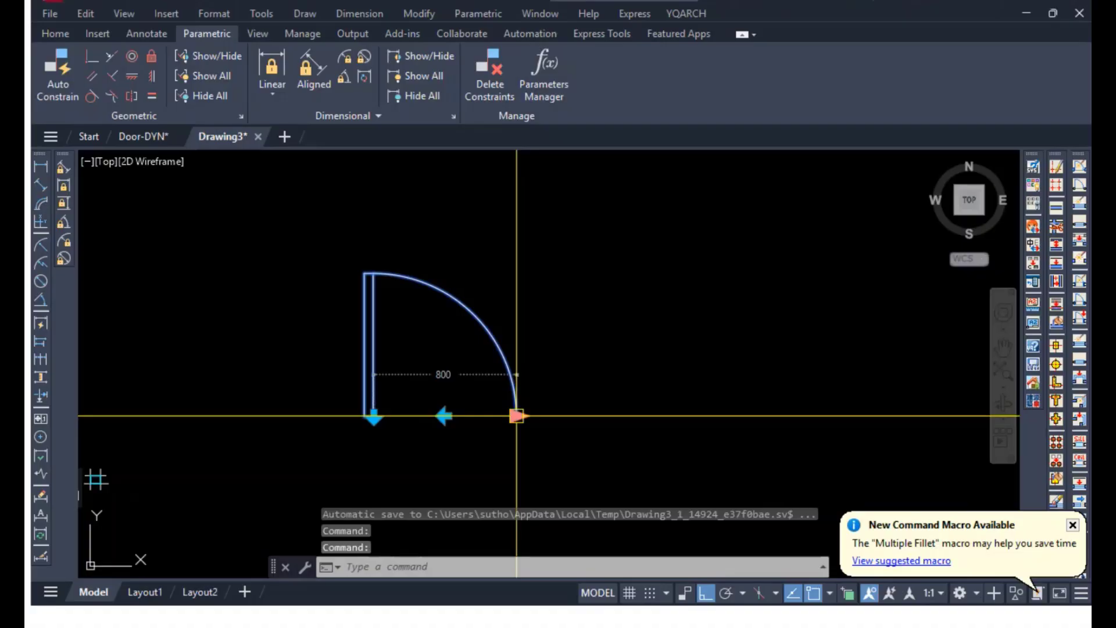
left_click(516, 415)
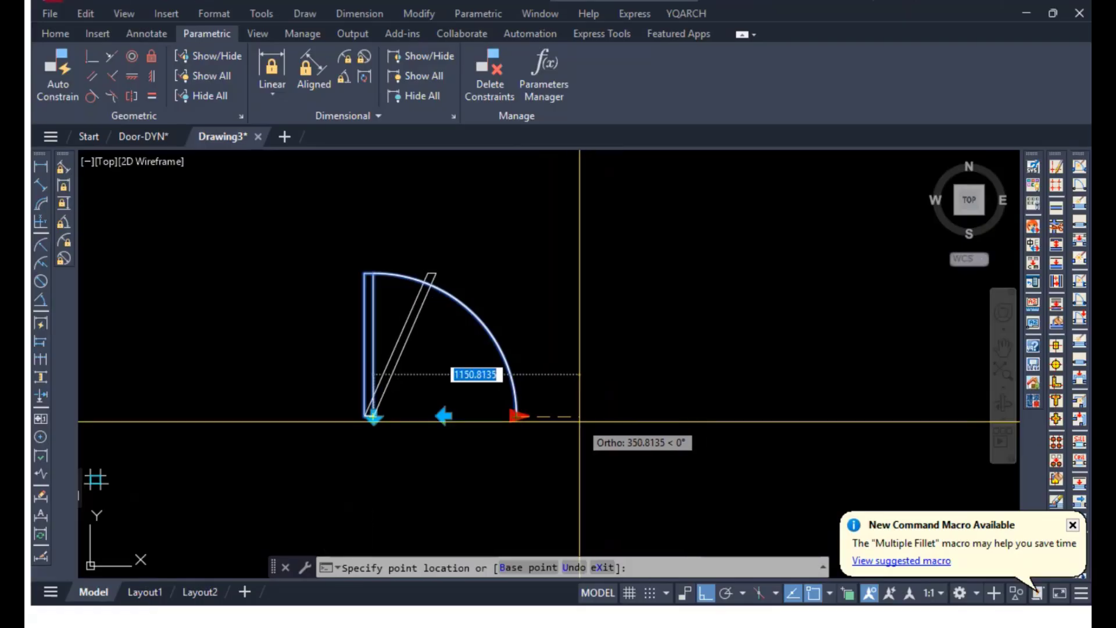
key("Escape")
key("Escape")
key("Escape")
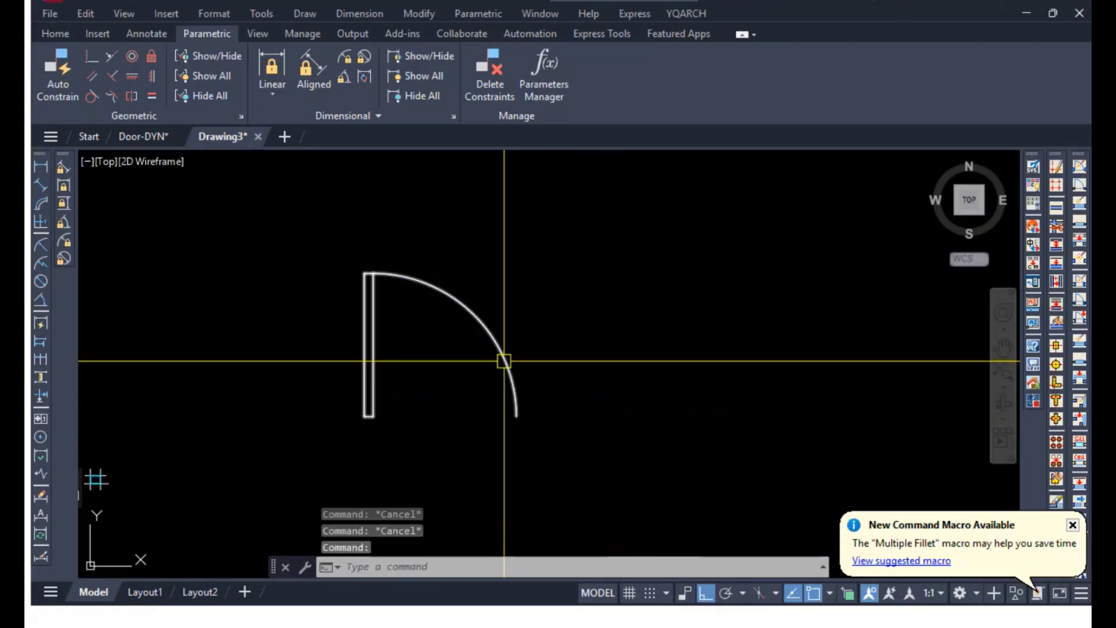
Reopen the door block in the Block Editor.
left_click(503, 361)
right_click(504, 361)
left_click(552, 202)
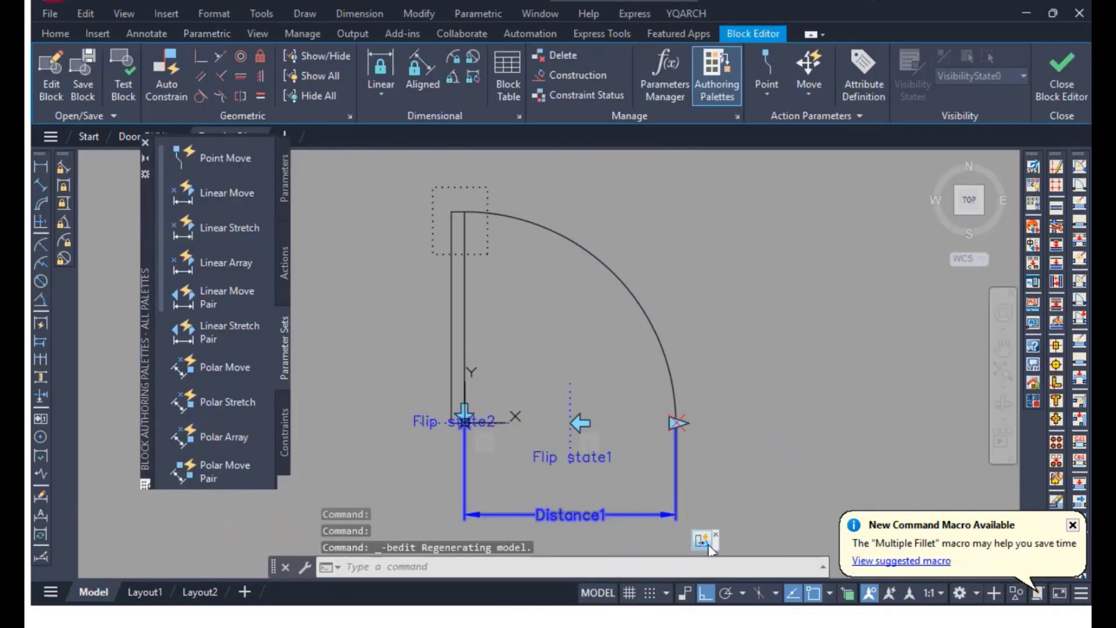
Set the leaf's stretch action angle offset to 90, and close the Block Editor with the changes saved.
left_click(706, 546)
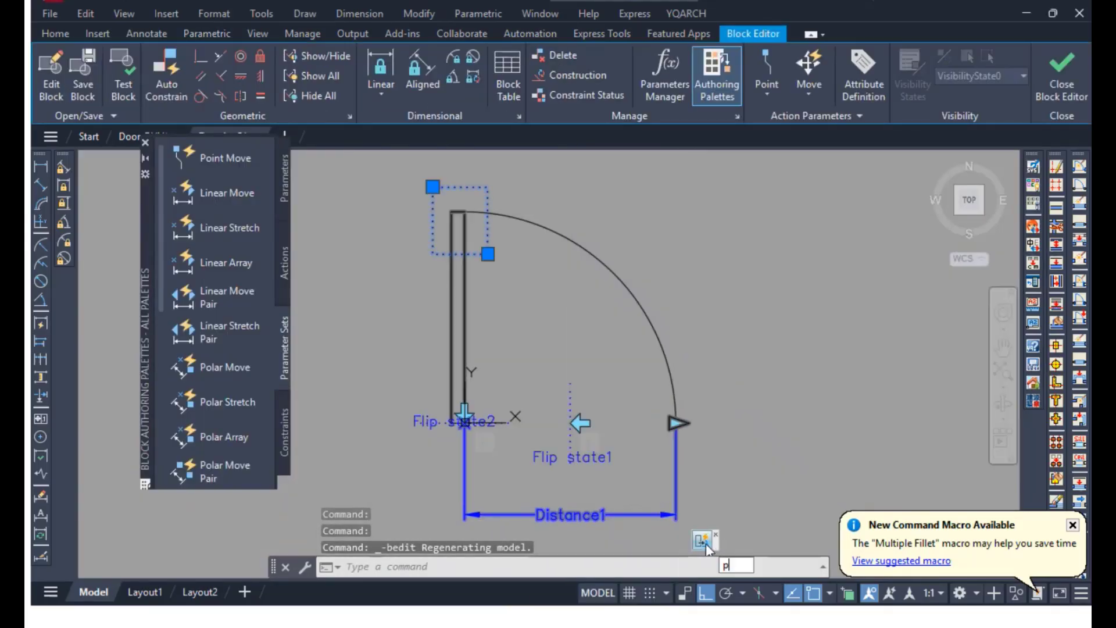
key("Return")
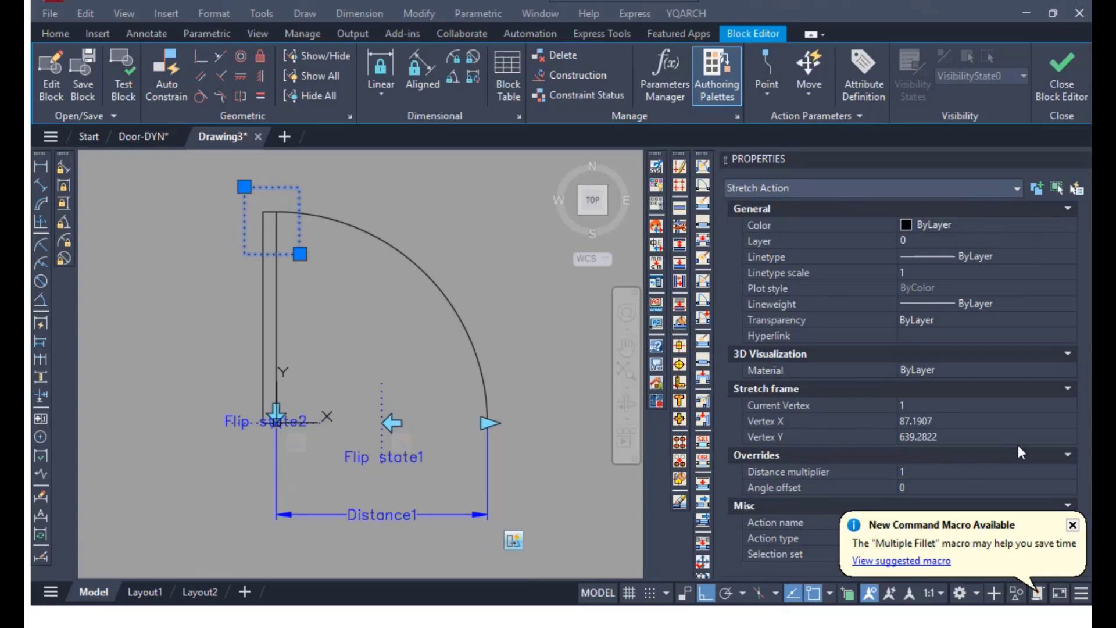
left_click(1072, 525)
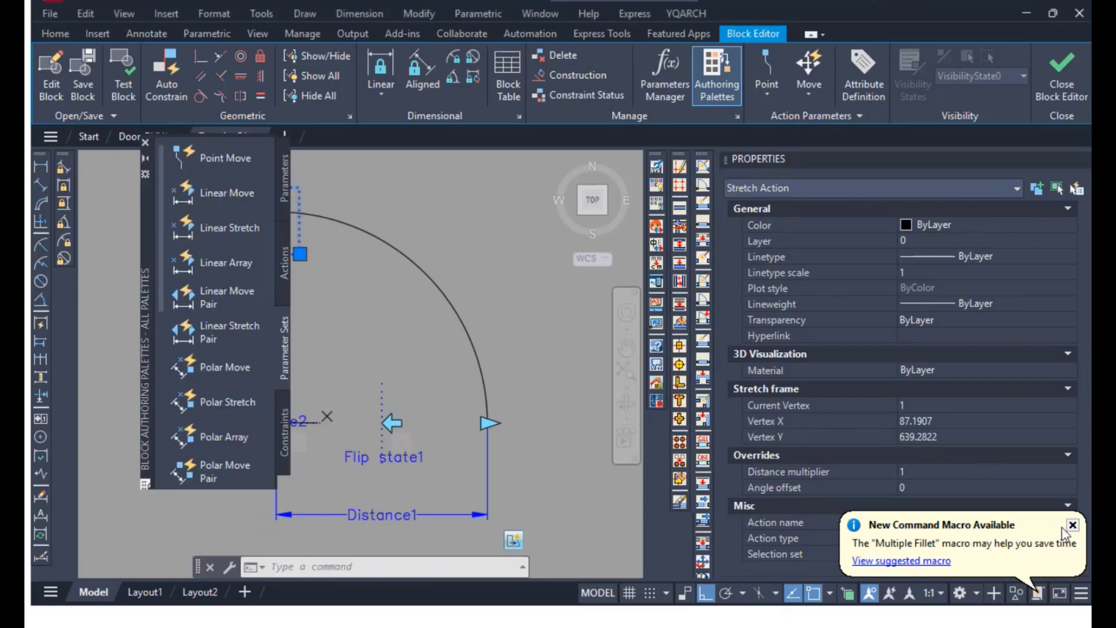
left_click(1072, 525)
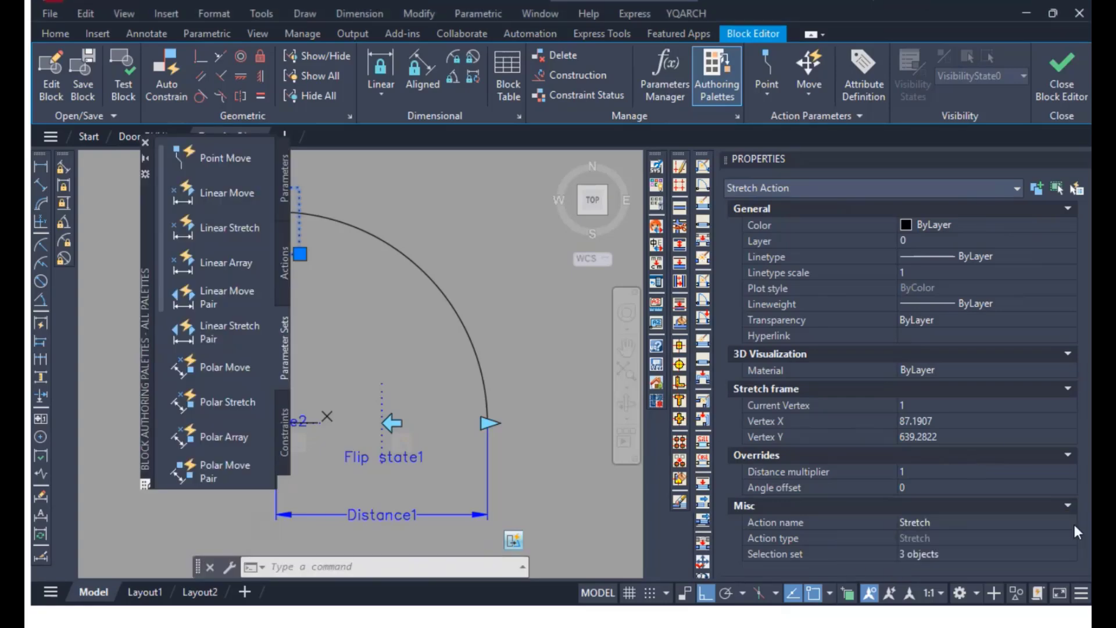
left_click(931, 487)
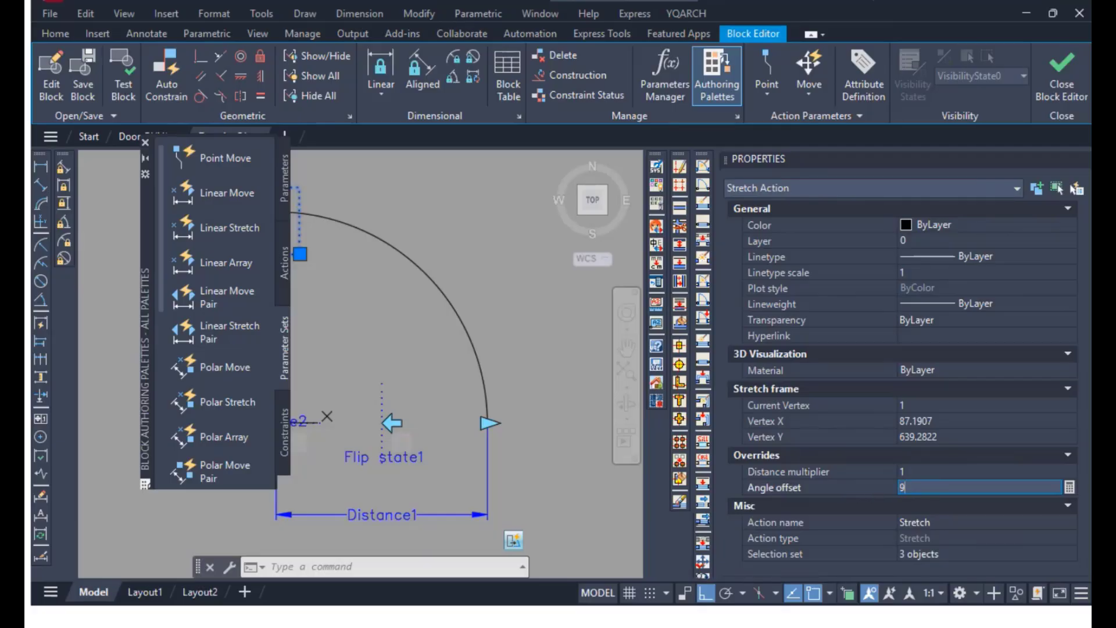
type("90")
key("Return")
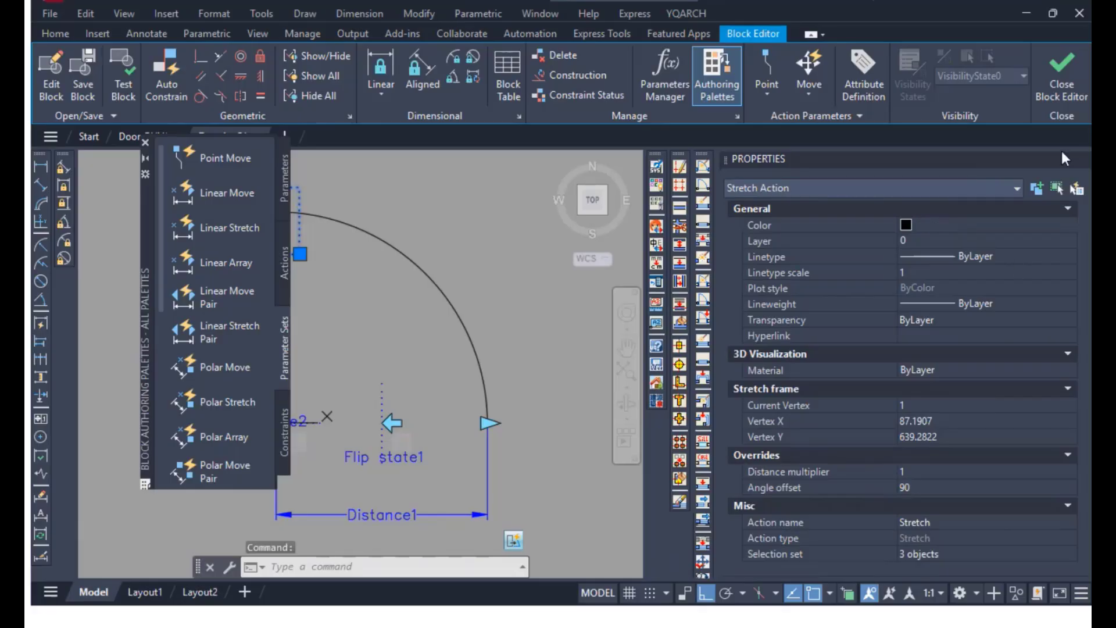
left_click(1064, 93)
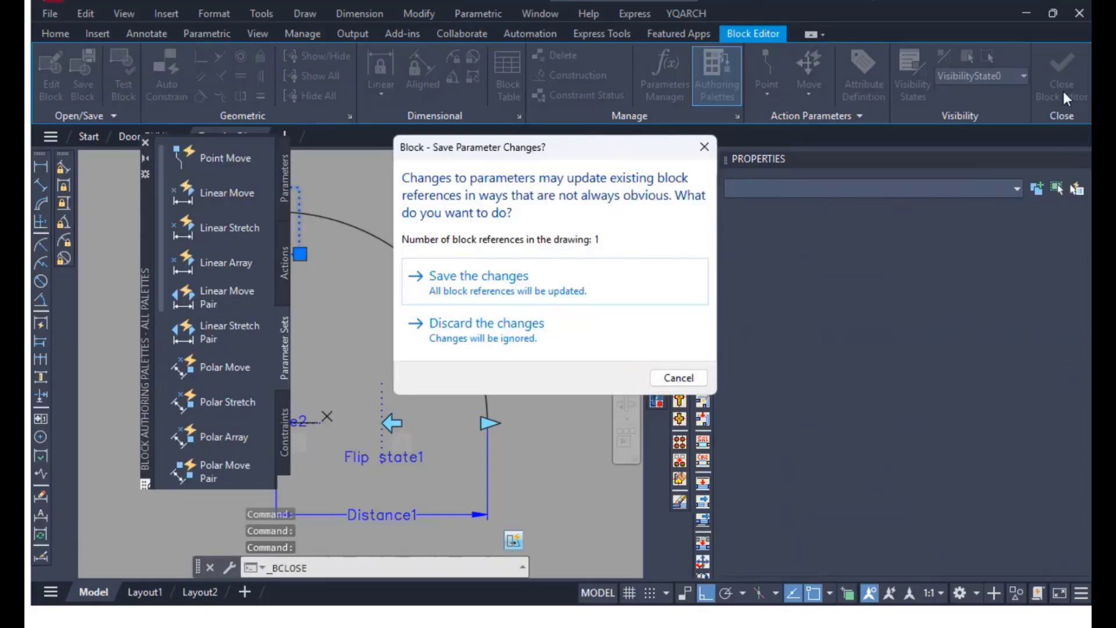
left_click(605, 284)
Test the door block's stretch by extending its linear grip horizontally to the right, and undo the test.
left_click(344, 385)
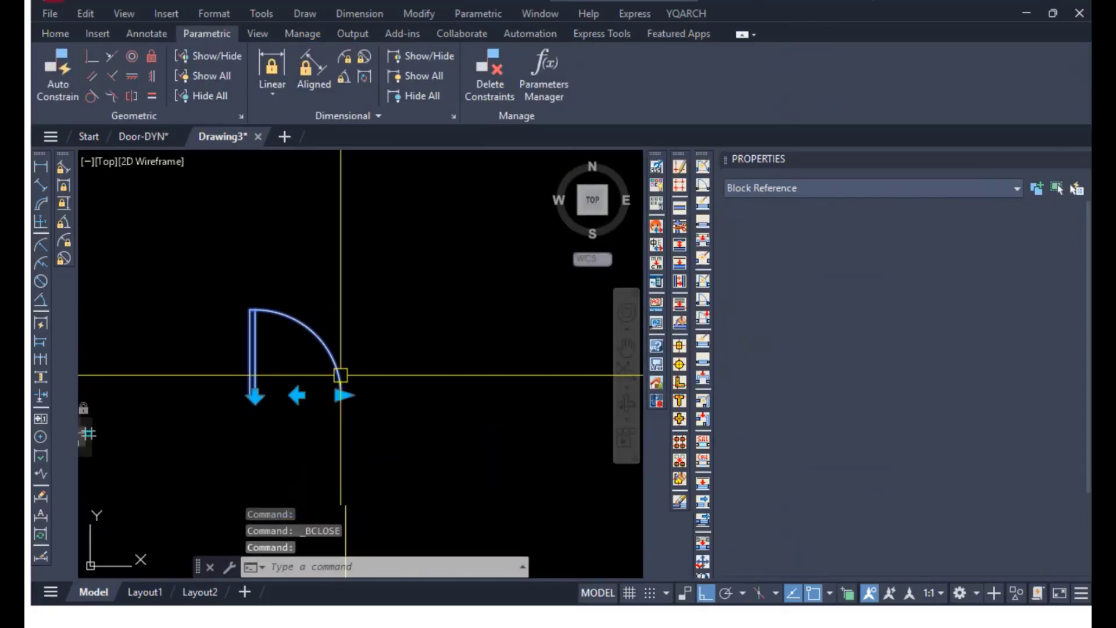
left_click(343, 395)
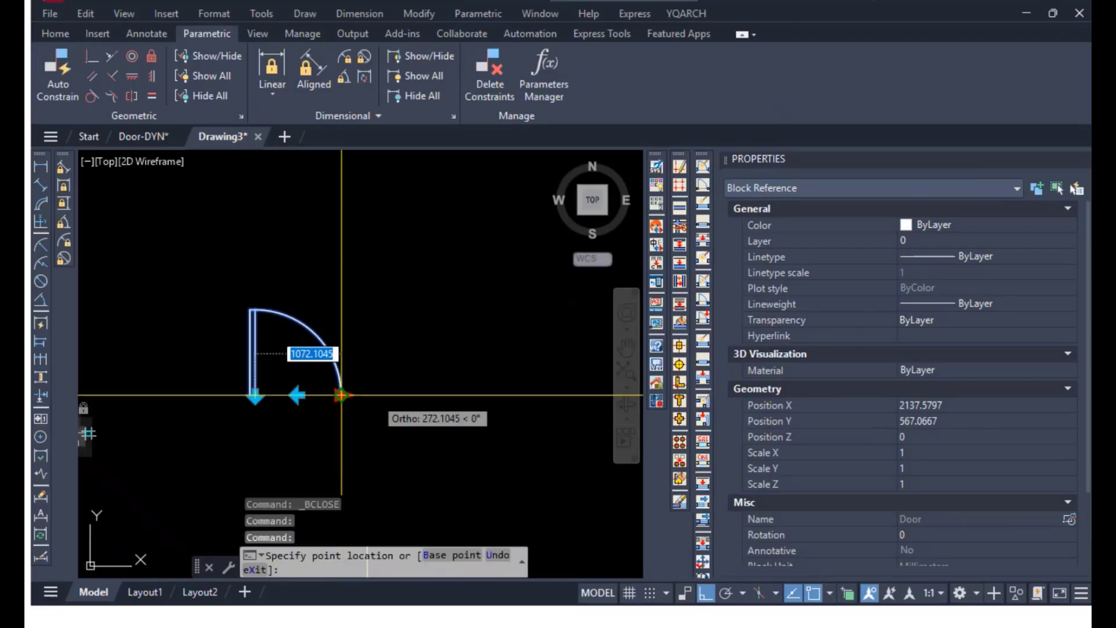
left_click(427, 397)
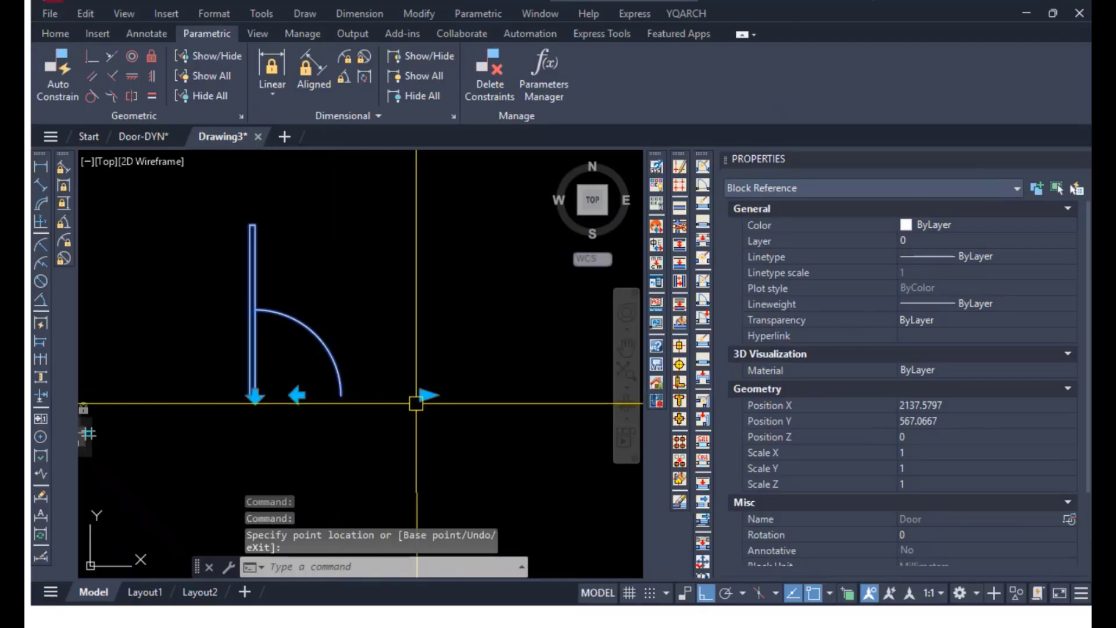
key("ctrl+z")
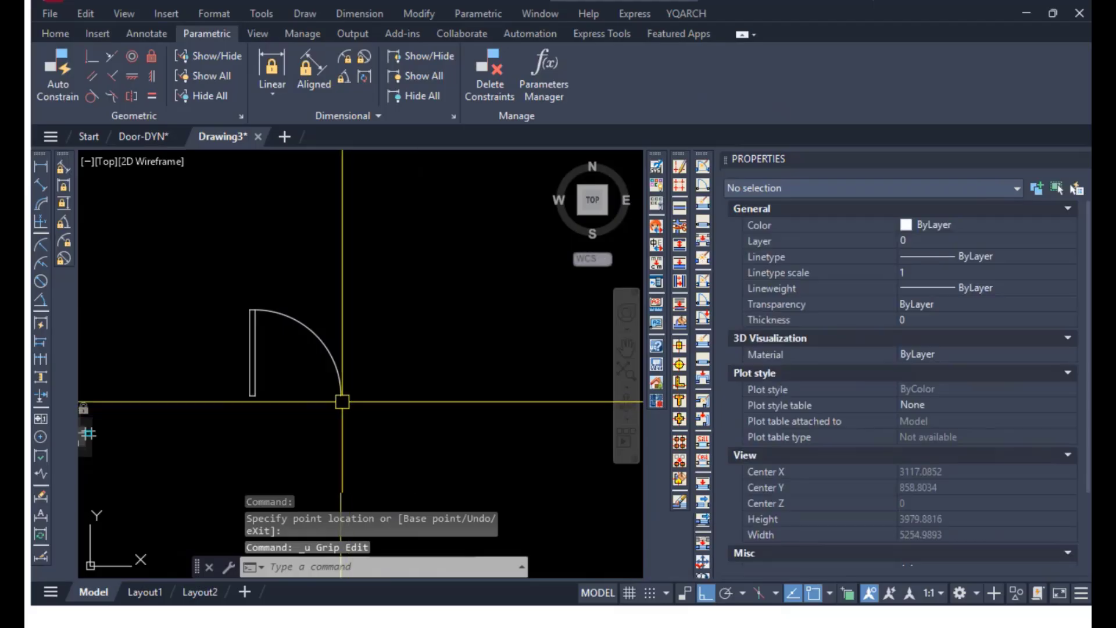
left_click(412, 405)
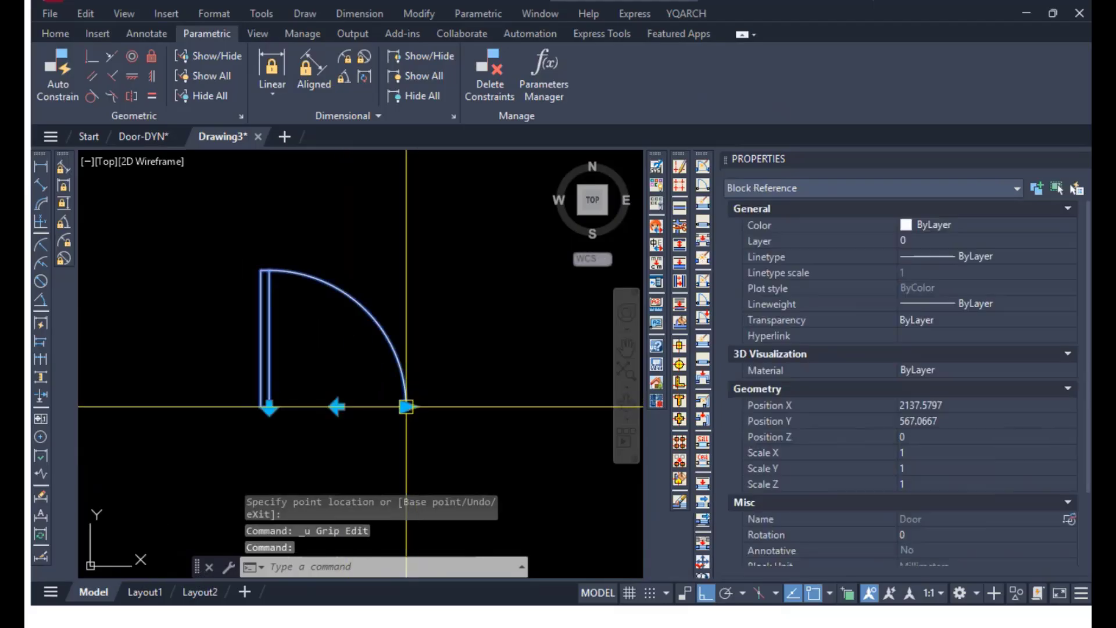
left_click(408, 405)
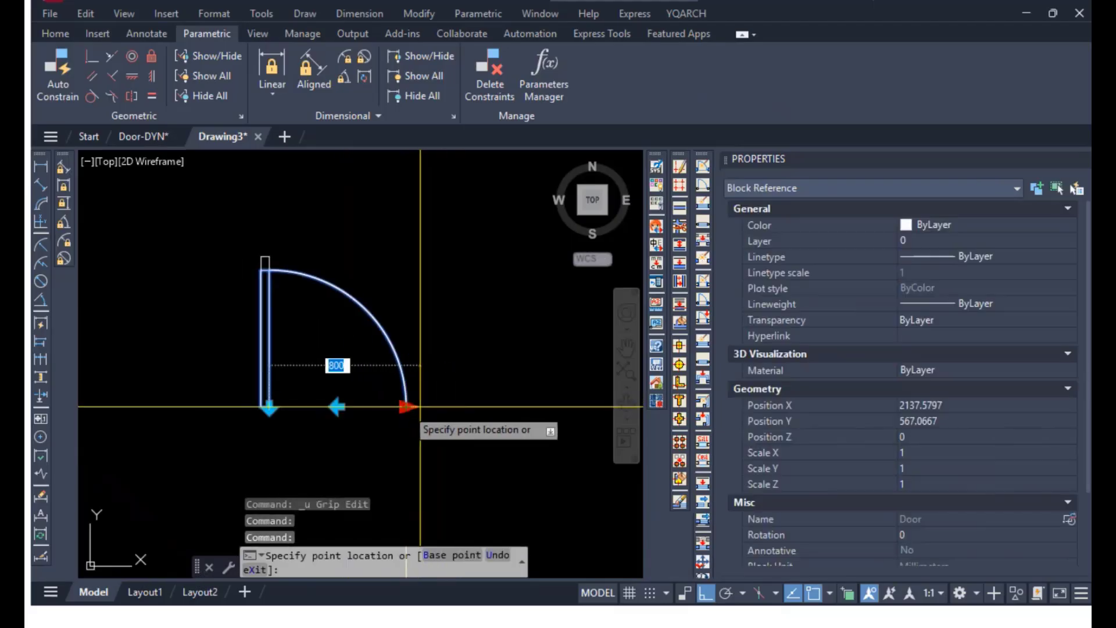
key("Escape")
key("Escape")
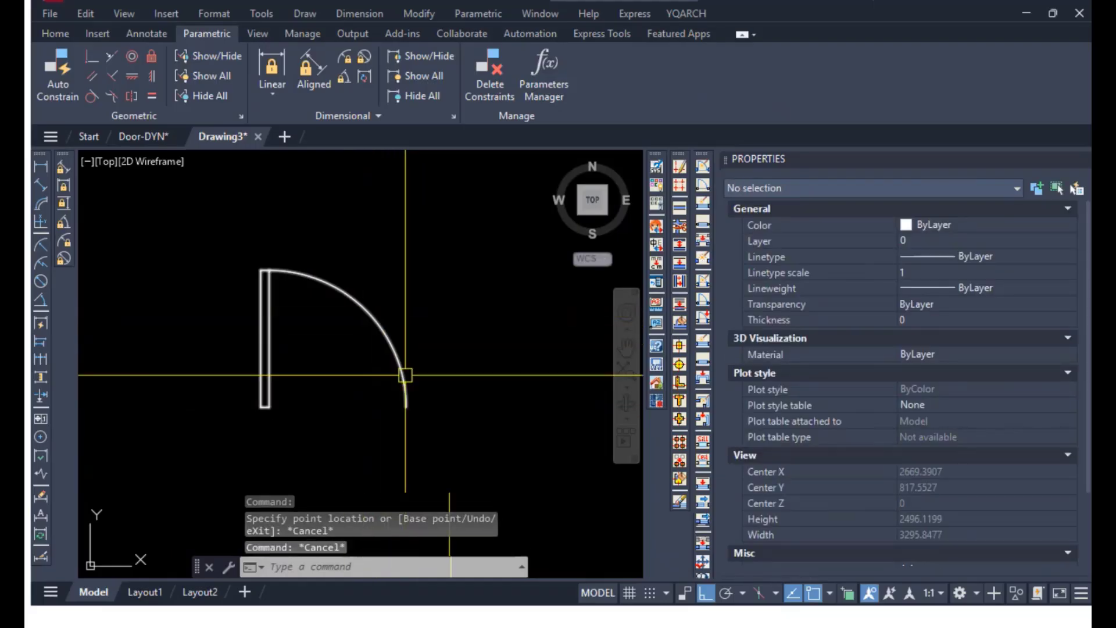
Open the door block for editing again to continue with its actions.
left_click(386, 341)
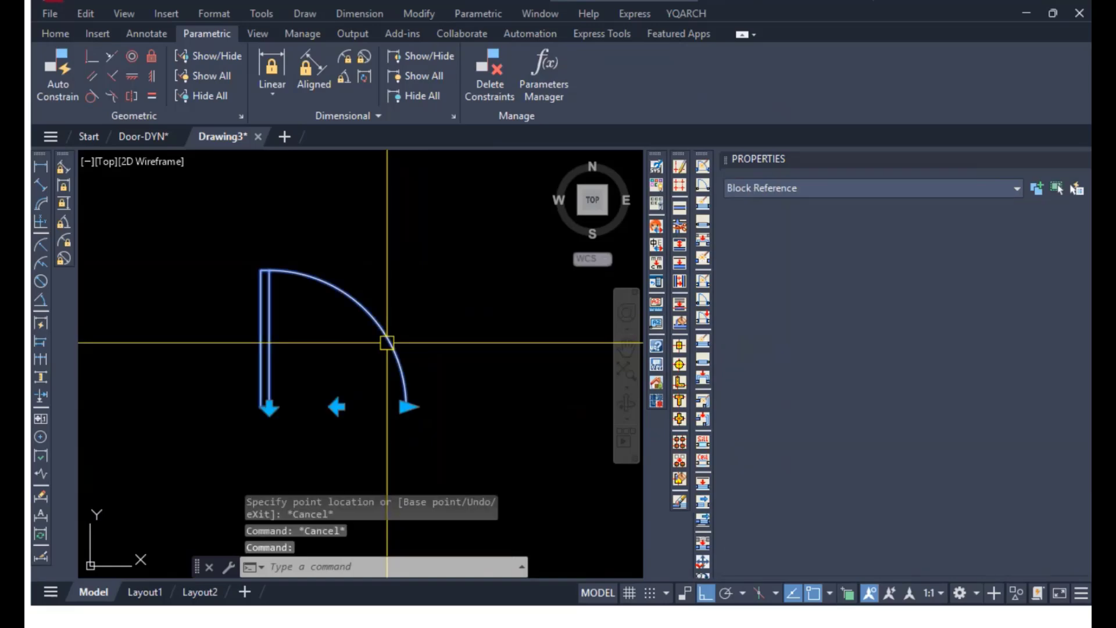
scroll(386, 341, "up", 2)
right_click(385, 341)
left_click(430, 201)
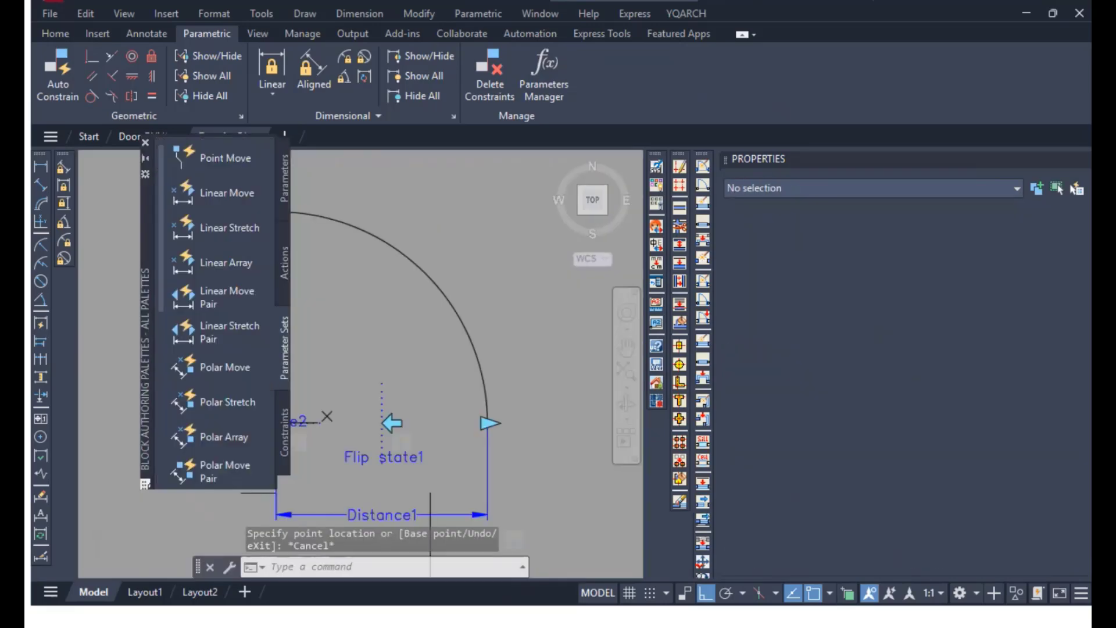
Add a Scale action on the Distance1 parameter that acts on the swing arc, and close the Block Editor with the changes saved.
middle_click_drag(364, 327, 498, 351)
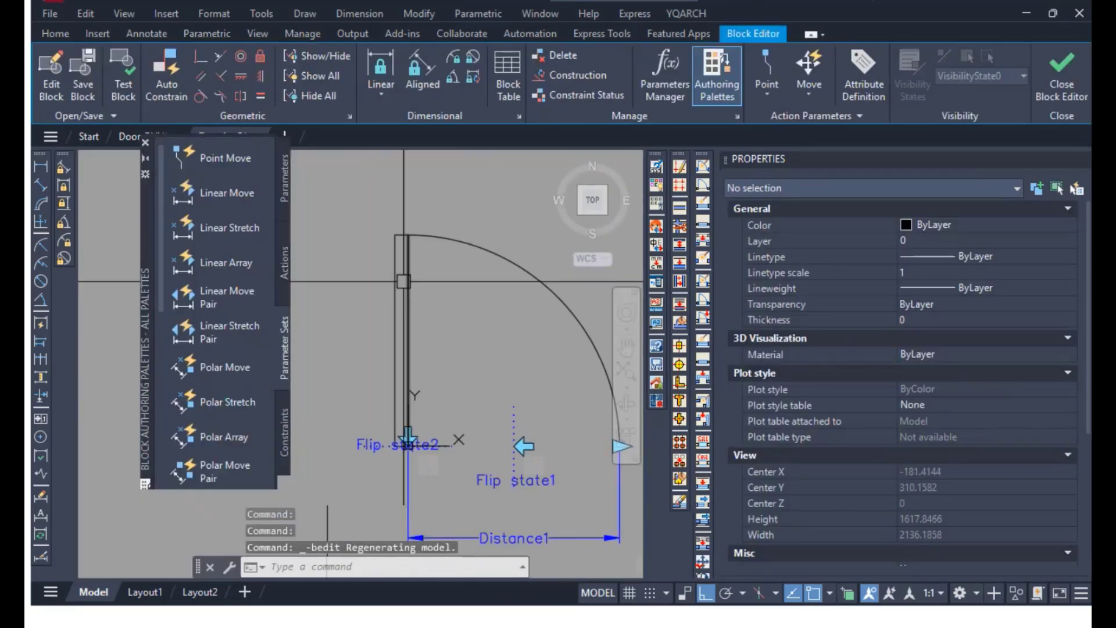
left_click(281, 251)
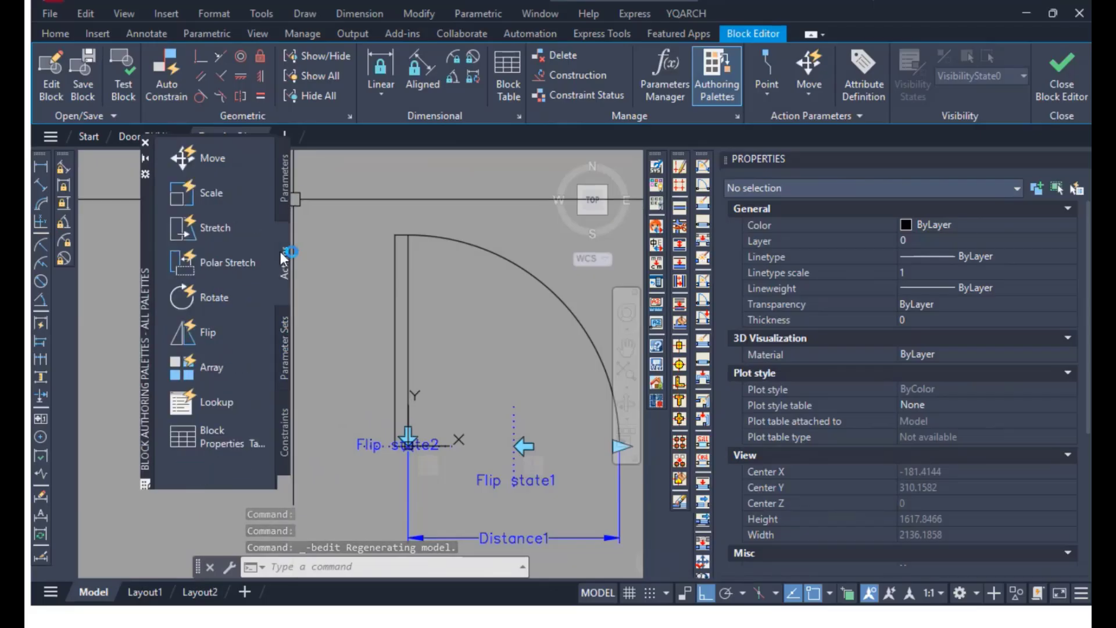
left_click(217, 194)
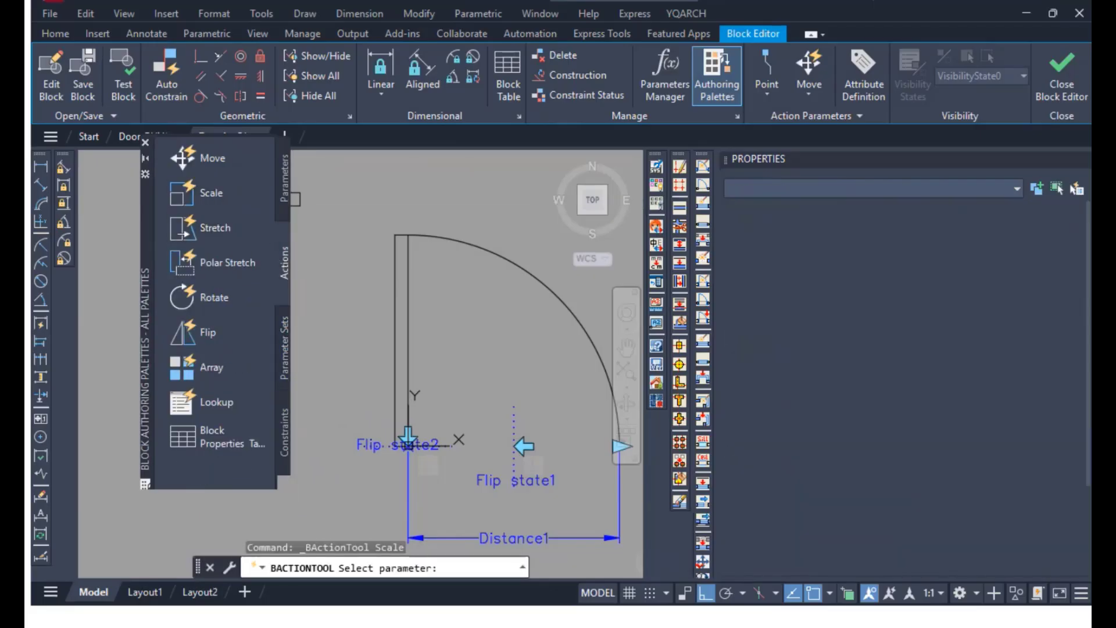
middle_click_drag(457, 333, 402, 306)
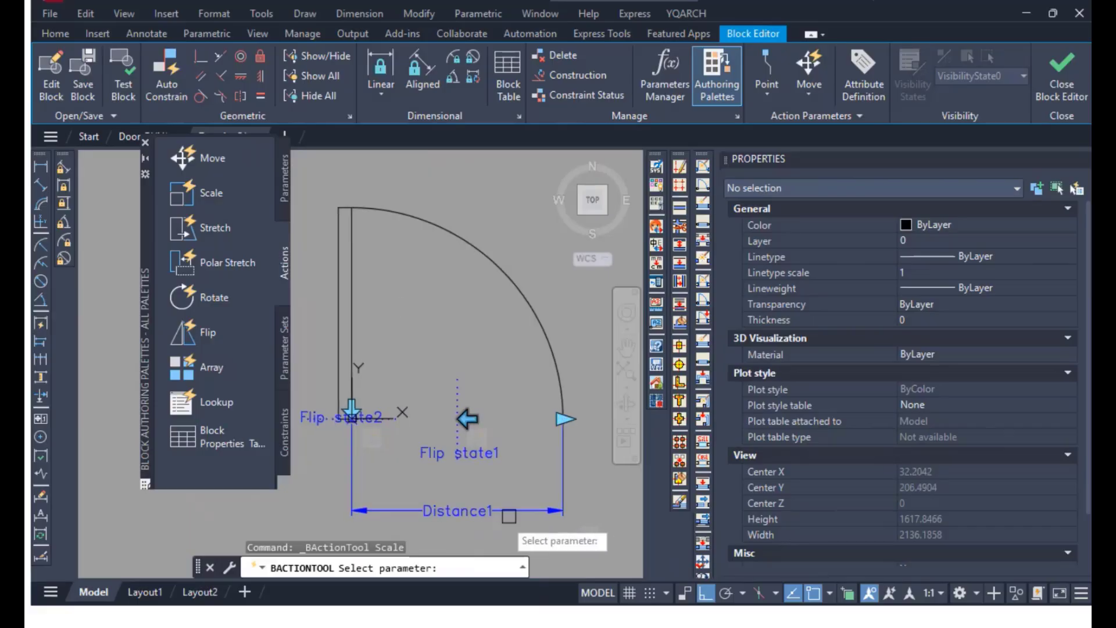
left_click(500, 510)
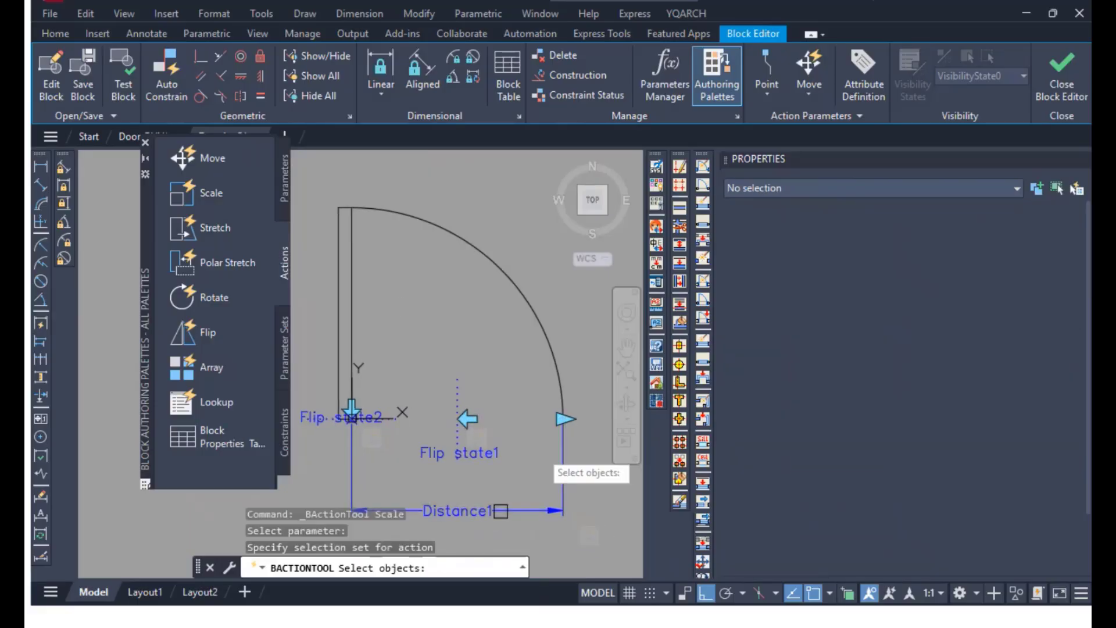
left_click(543, 330)
key("Return")
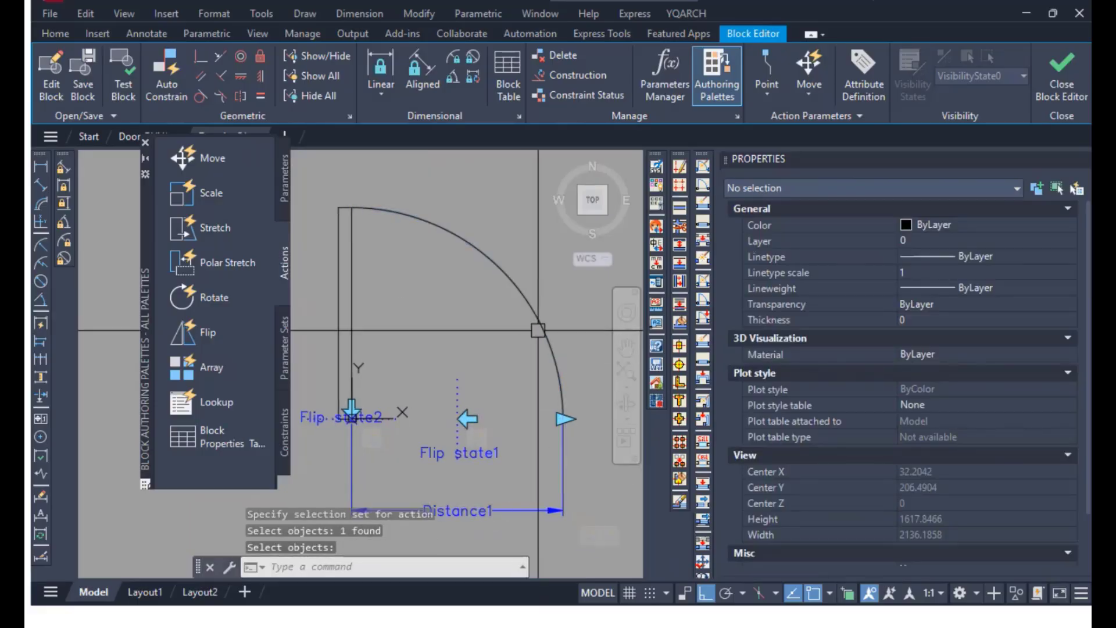
left_click(1065, 80)
left_click(546, 288)
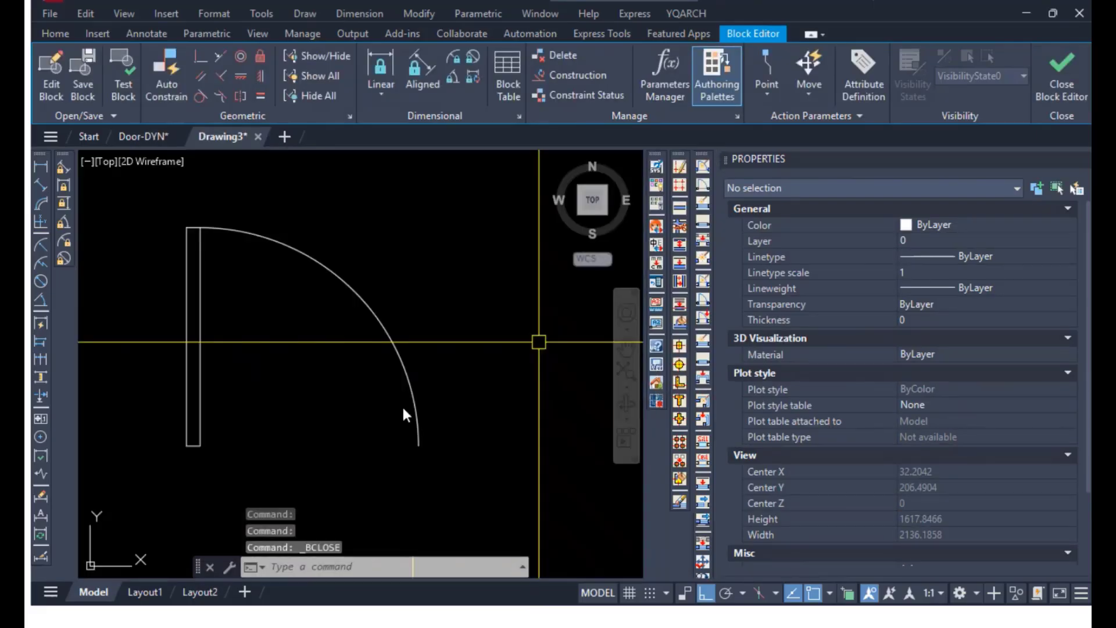
Test the door block by lengthening it to the right with its linear grip, try another resize, and undo the last grip edit.
left_click(416, 433)
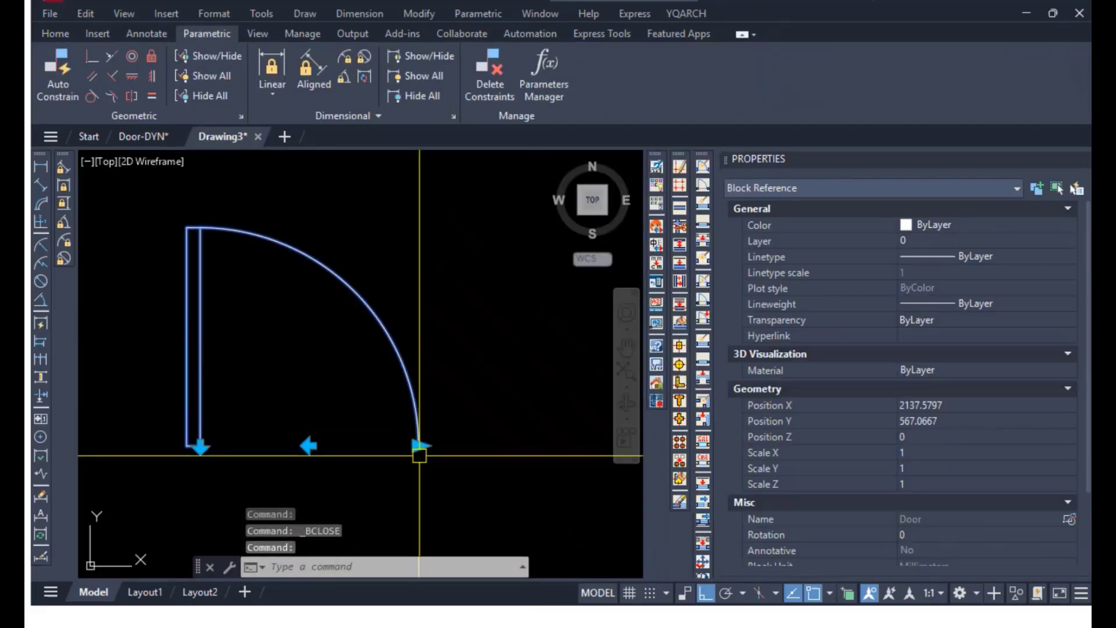
left_click(419, 446)
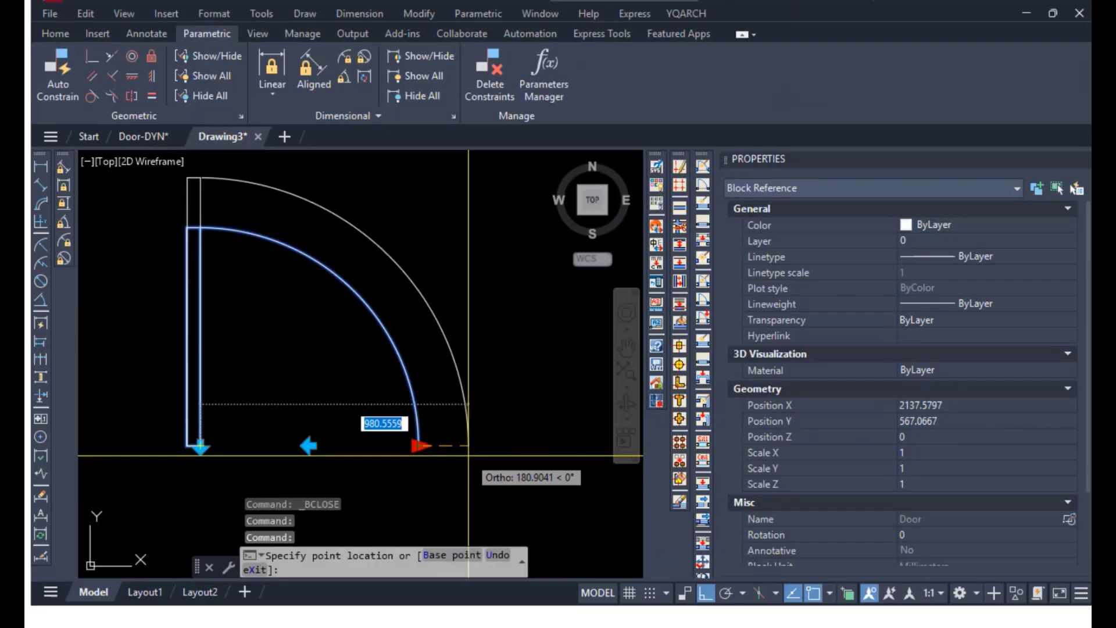
scroll(459, 452, "down", 3)
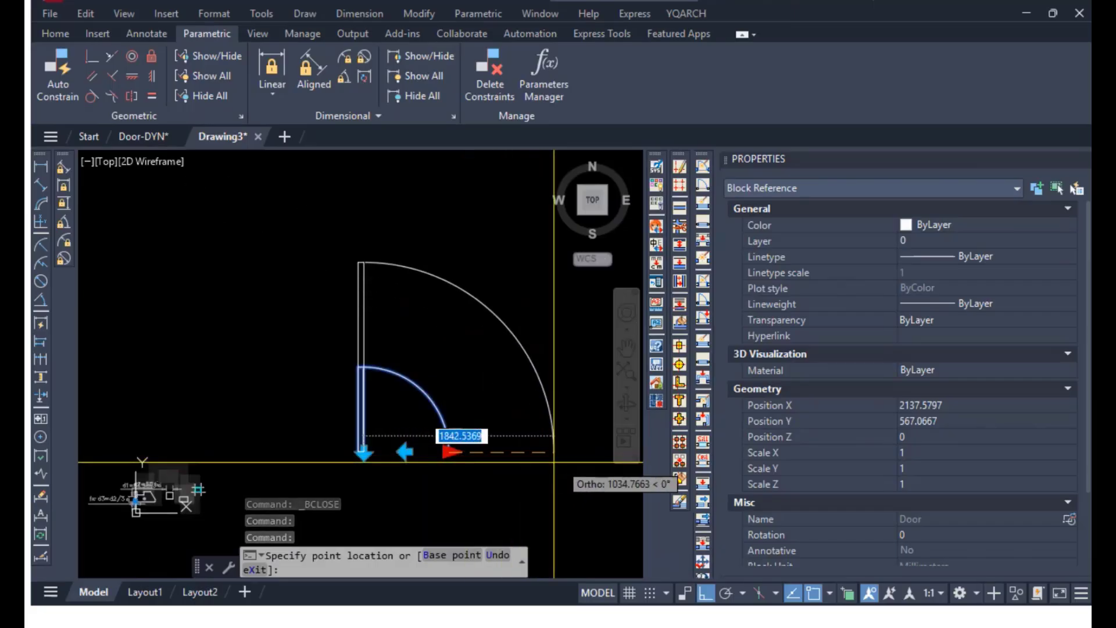
left_click(494, 463)
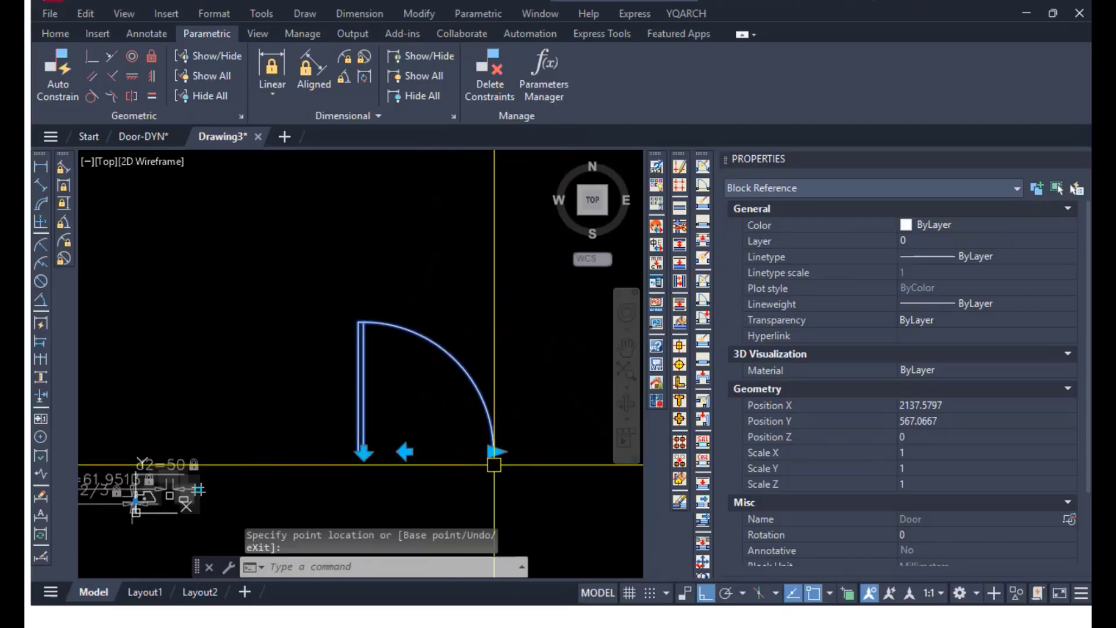
left_click(493, 451)
key("Escape")
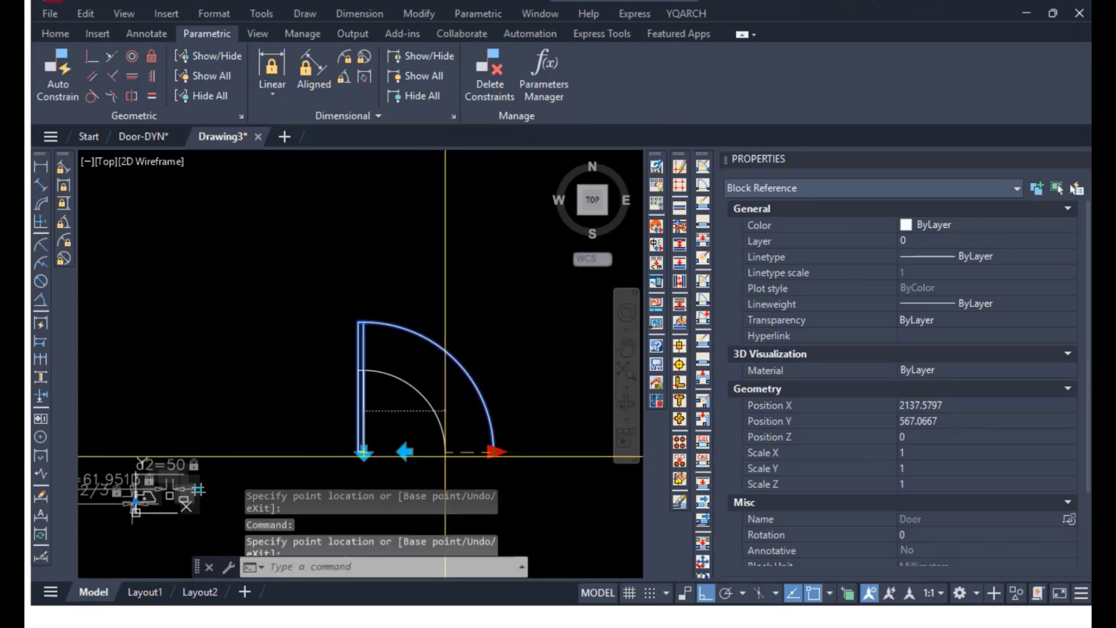
key("Escape")
key("ctrl+z")
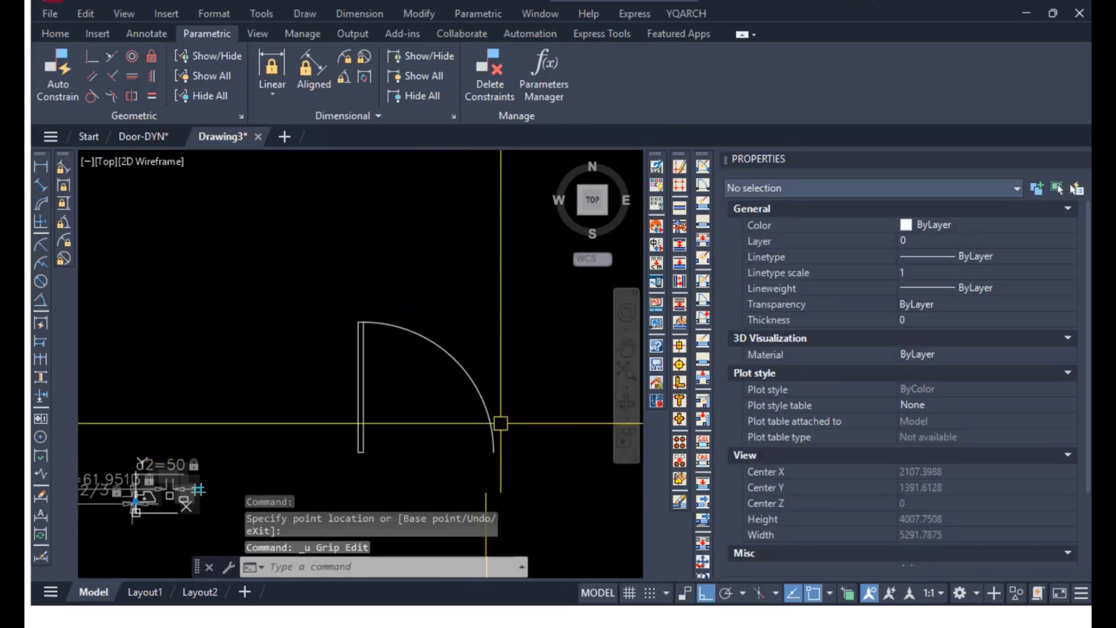
Reopen the door block in the Block Editor and set the Distance1 parameter's distance type to List.
left_click(477, 392)
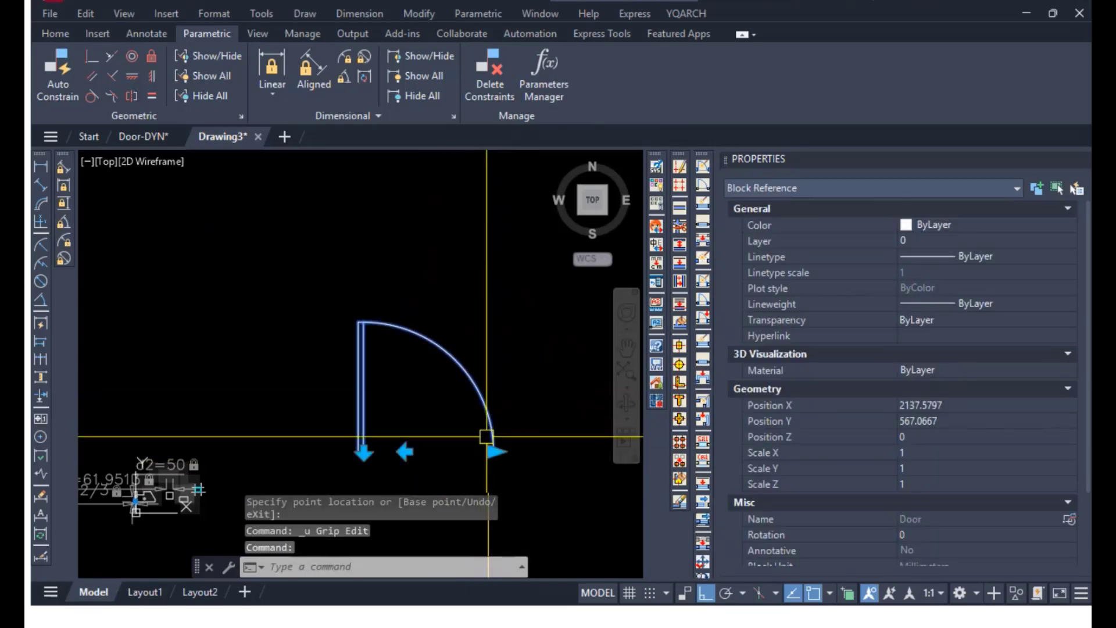
right_click(464, 356)
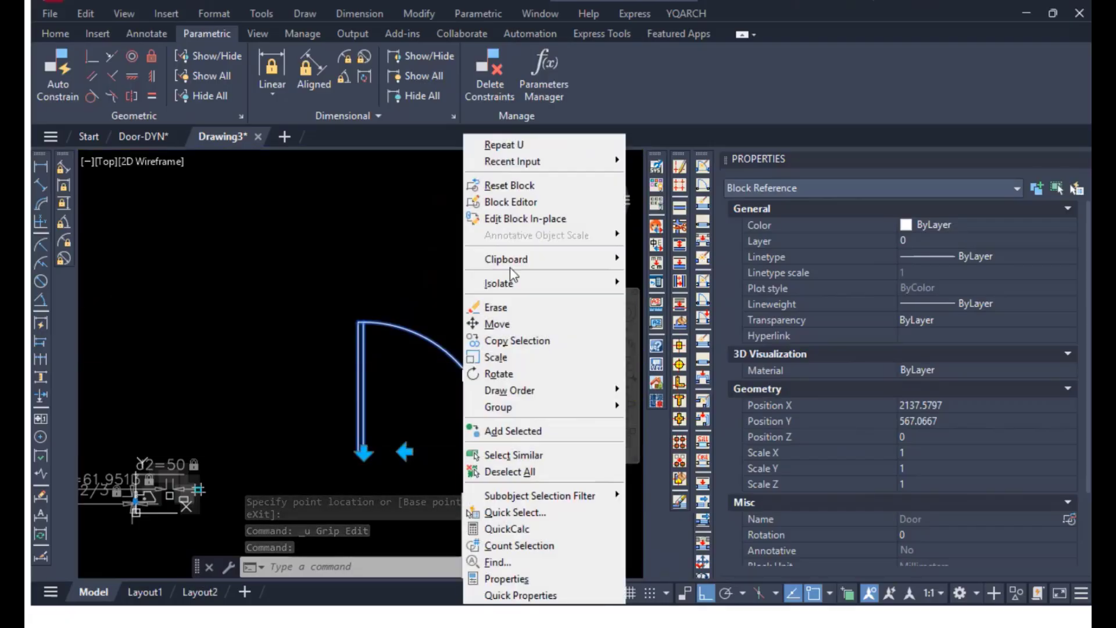
left_click(511, 202)
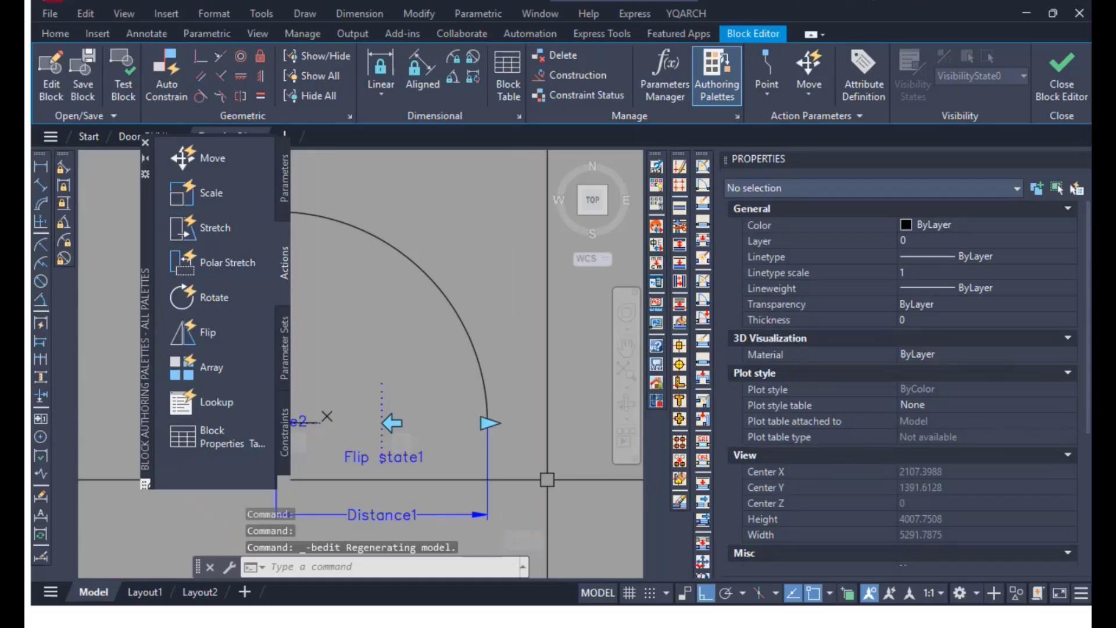
key("Escape")
key("Escape")
left_click(475, 515)
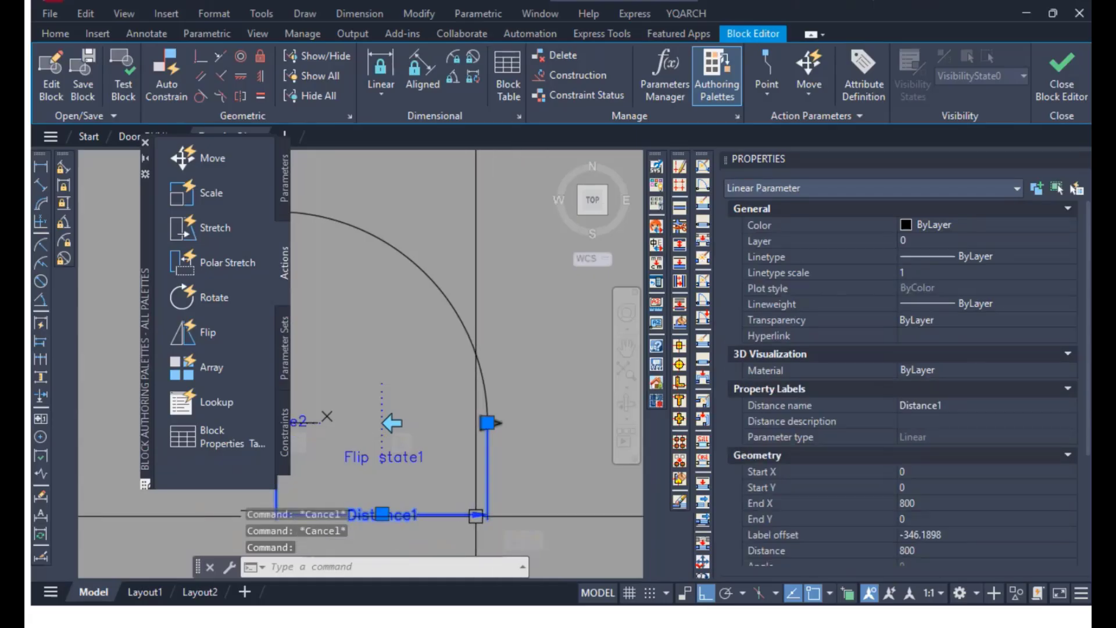
scroll(996, 523, "down", 3)
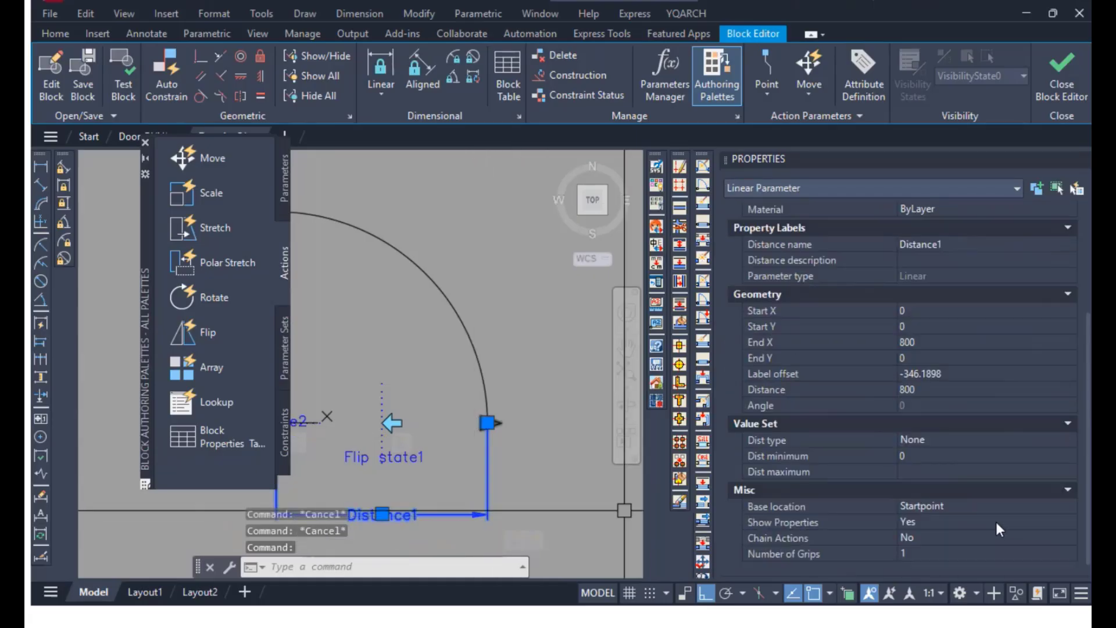
left_click(930, 440)
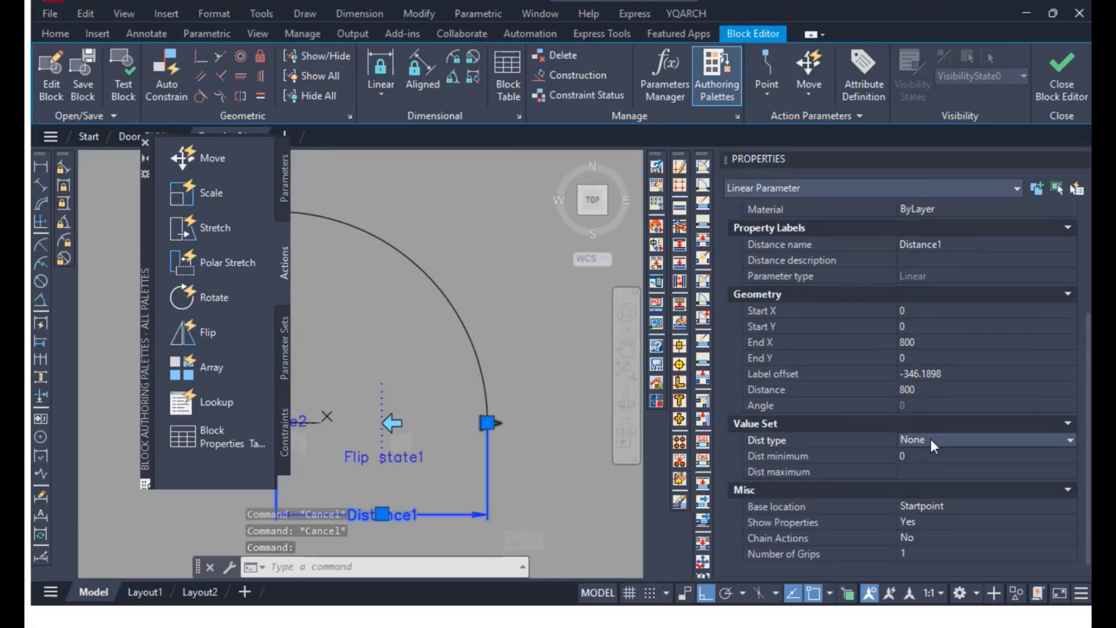
left_click(936, 484)
Add 900, 1000, 1100 and 1200 to the Distance1 value list, and close the Block Editor with the changes saved.
left_click(1017, 477)
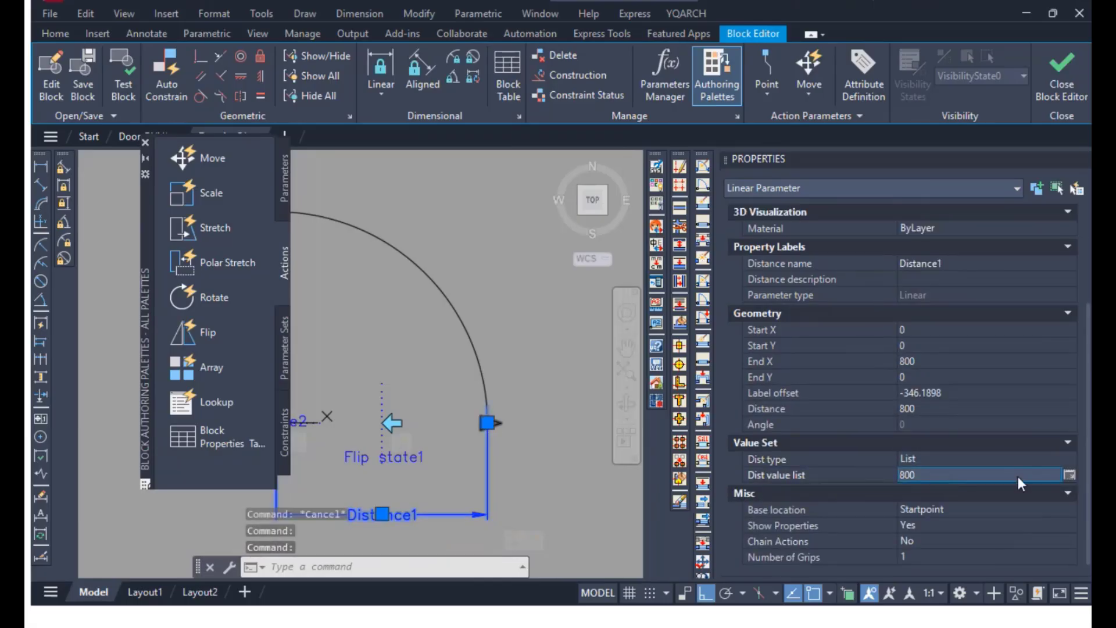
left_click(1068, 476)
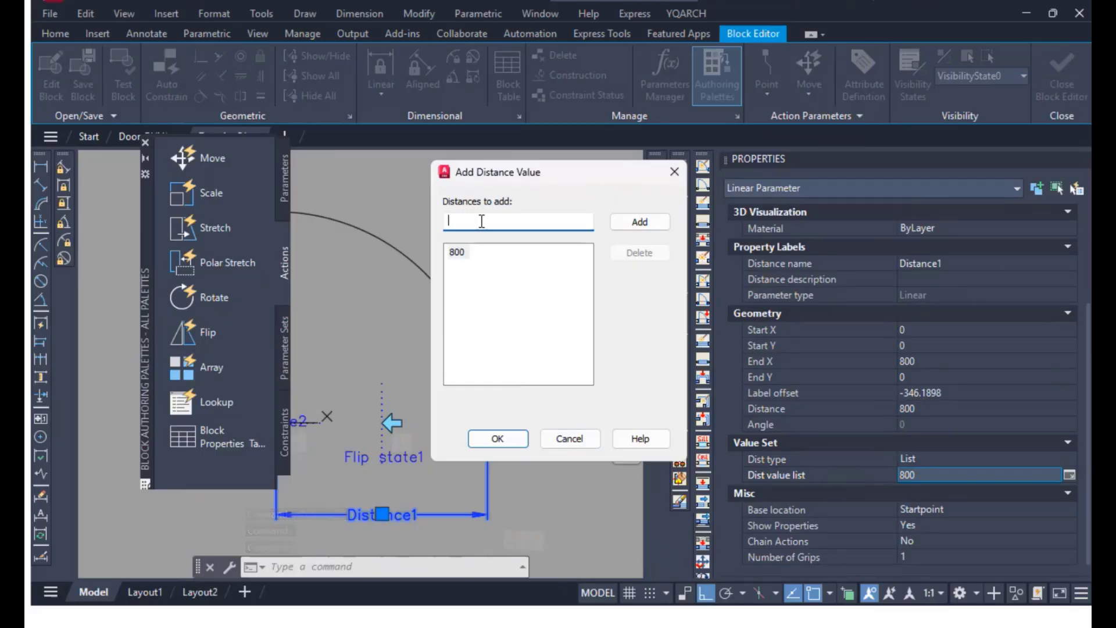
type("9")
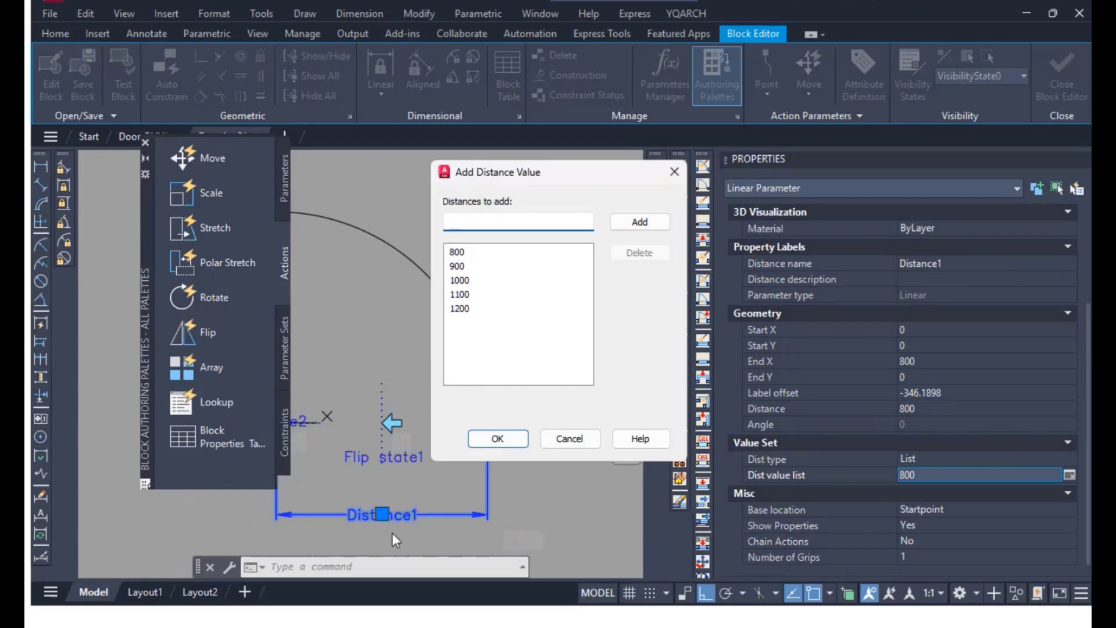
left_click(498, 437)
scroll(498, 436, "down", 2)
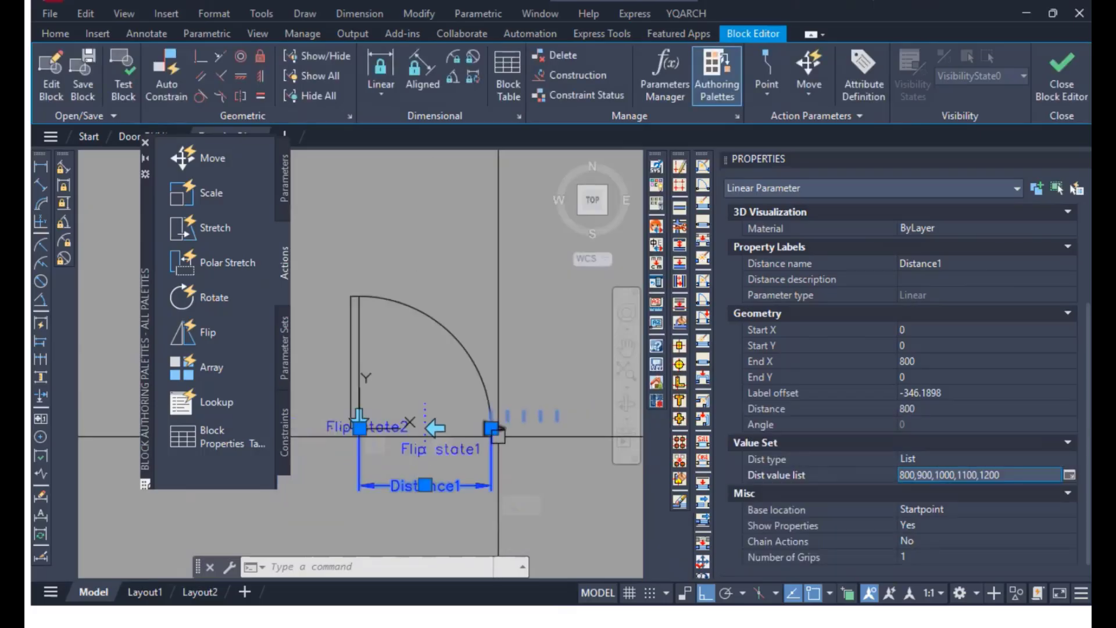
scroll(498, 436, "down", 2)
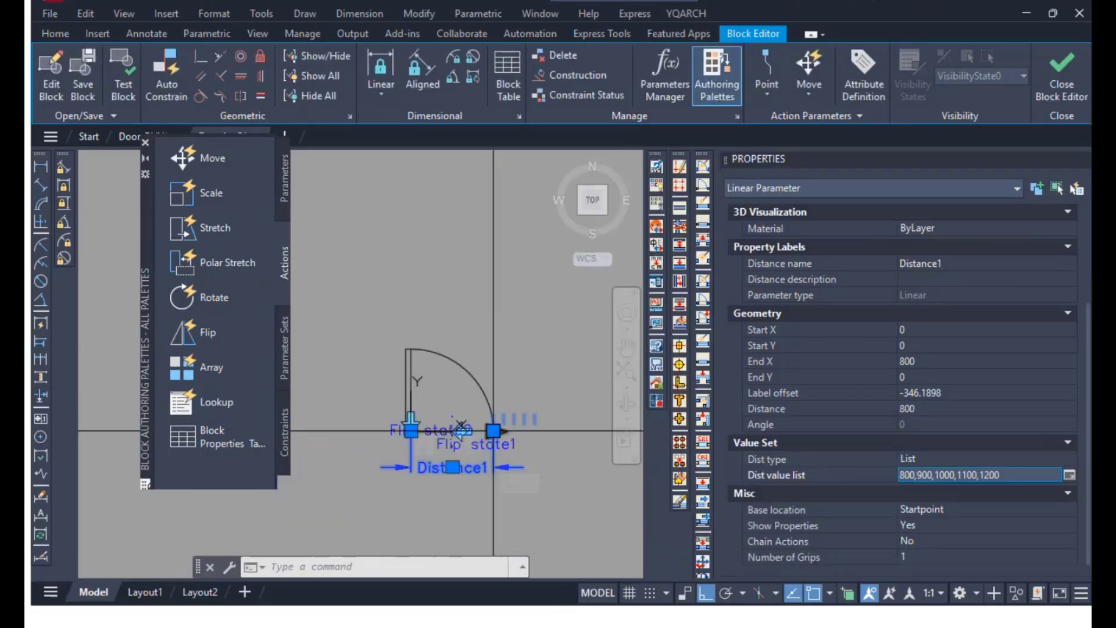
left_click(1082, 100)
left_click(584, 297)
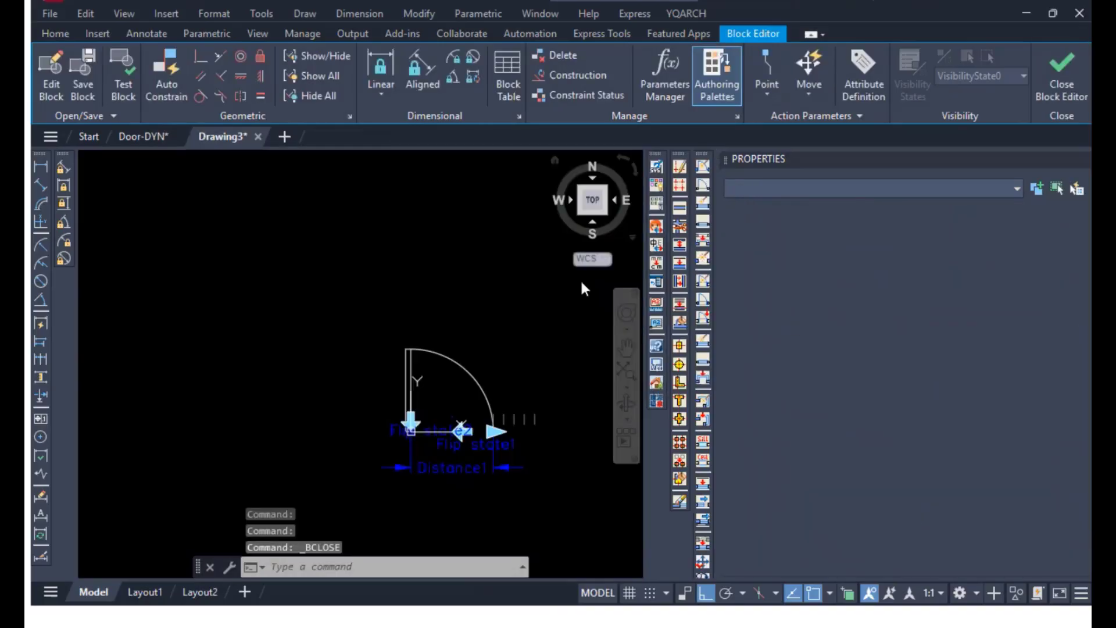
Test the door's listed sizes by setting its linear grip to 800, 900, 1000 and finally 1200.
left_click(486, 435)
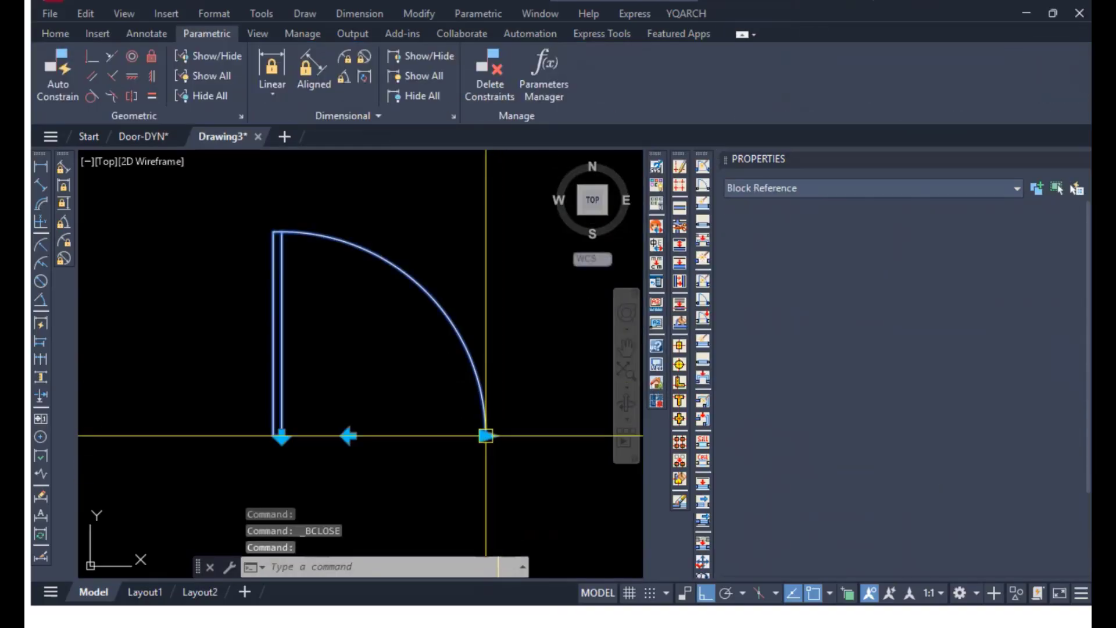
left_click(486, 436)
middle_click_drag(533, 436, 424, 441)
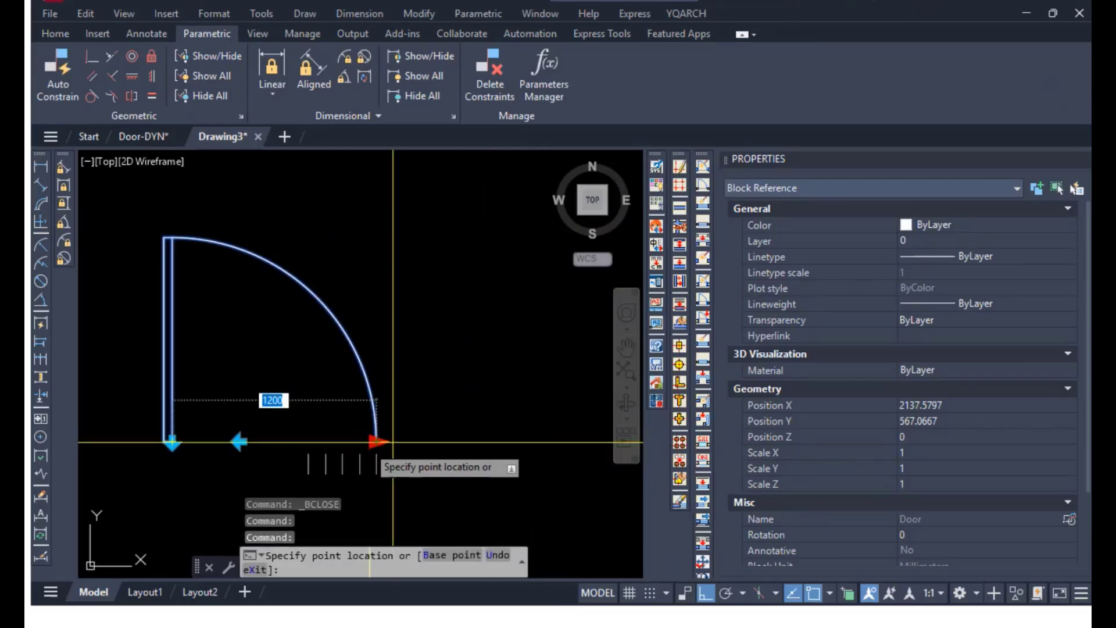
left_click(310, 450)
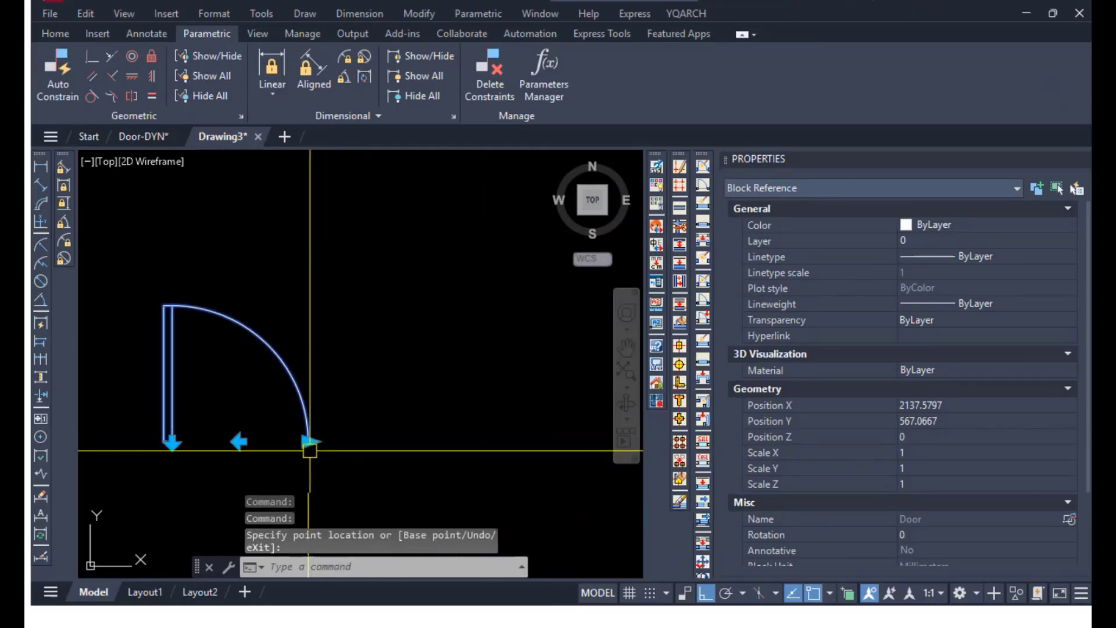
left_click(309, 450)
left_click(325, 442)
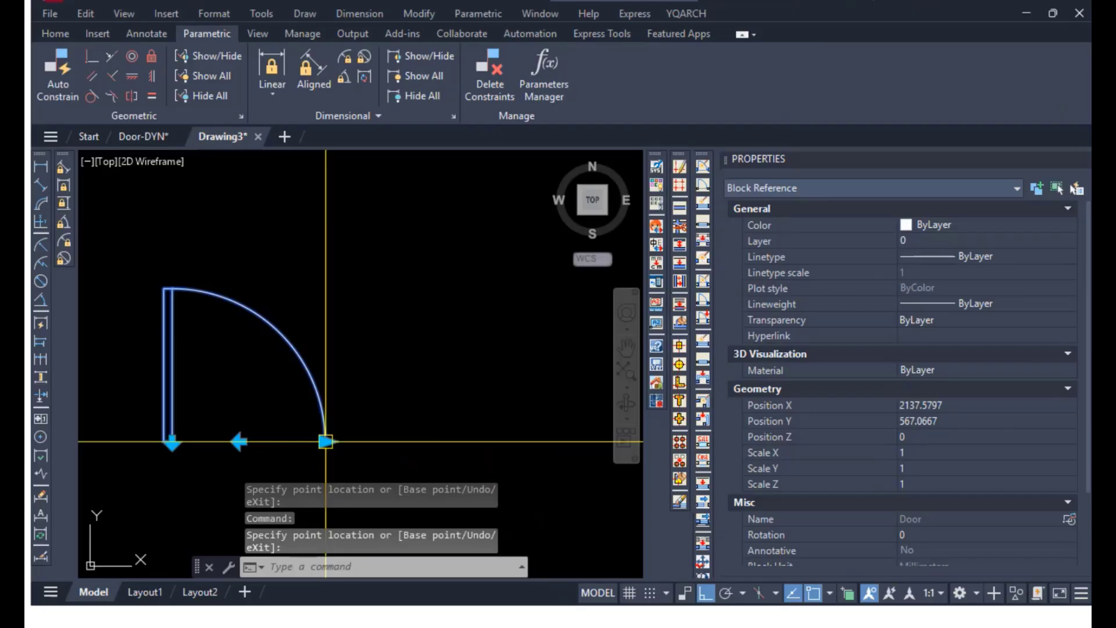
left_click(325, 442)
left_click(342, 442)
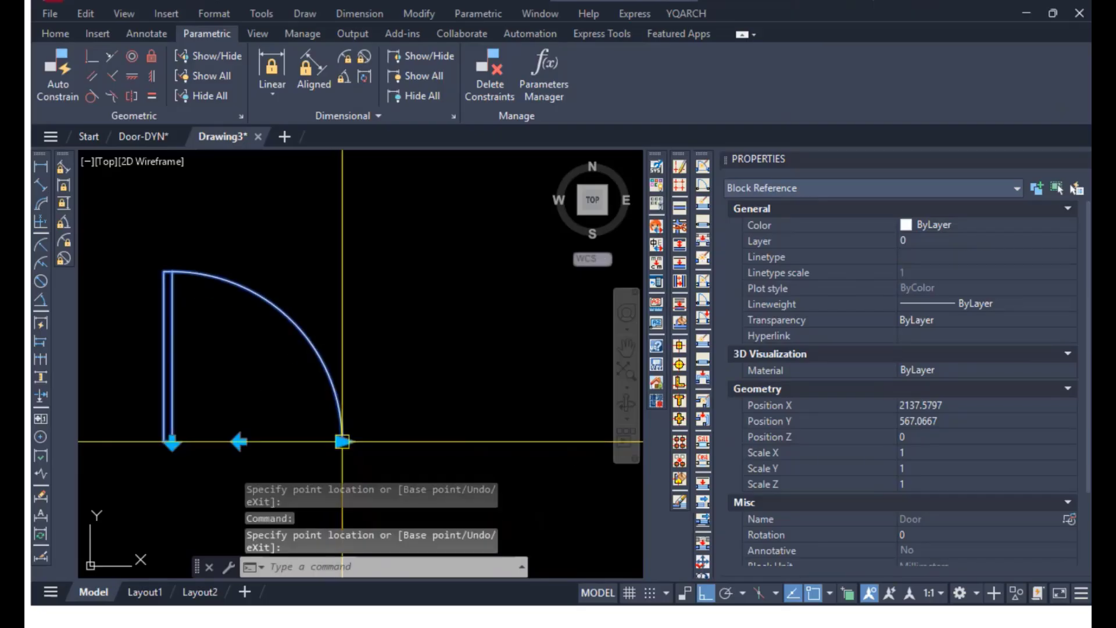
left_click(343, 442)
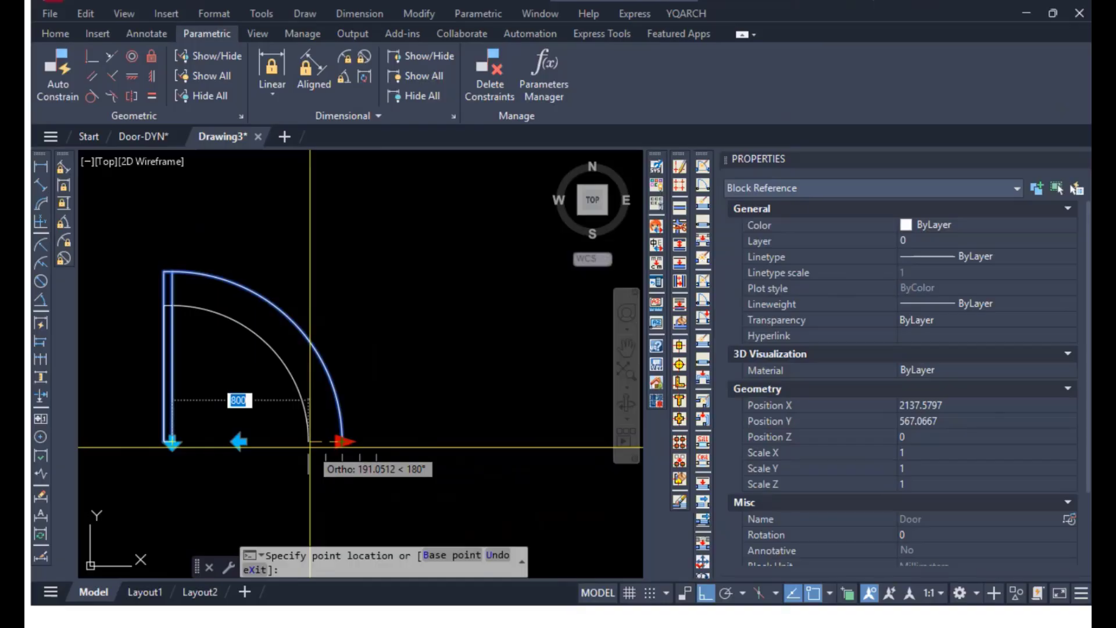
left_click(381, 447)
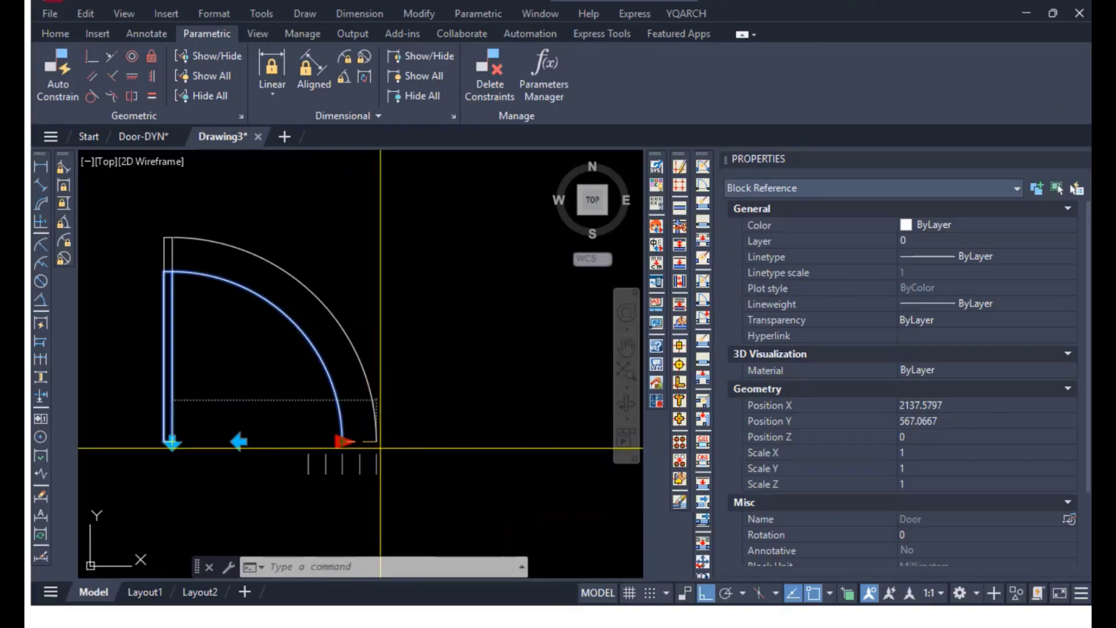
Test the door's horizontal flip by mirroring it to the other side and flipping it back.
left_click(240, 441)
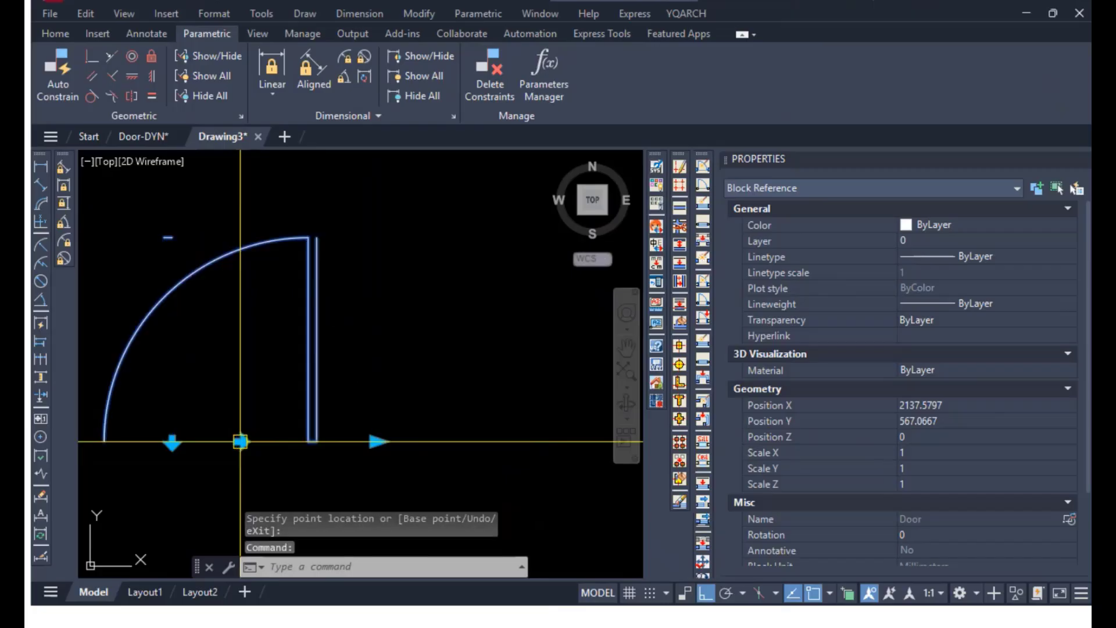
left_click(240, 442)
scroll(477, 430, "down", 5)
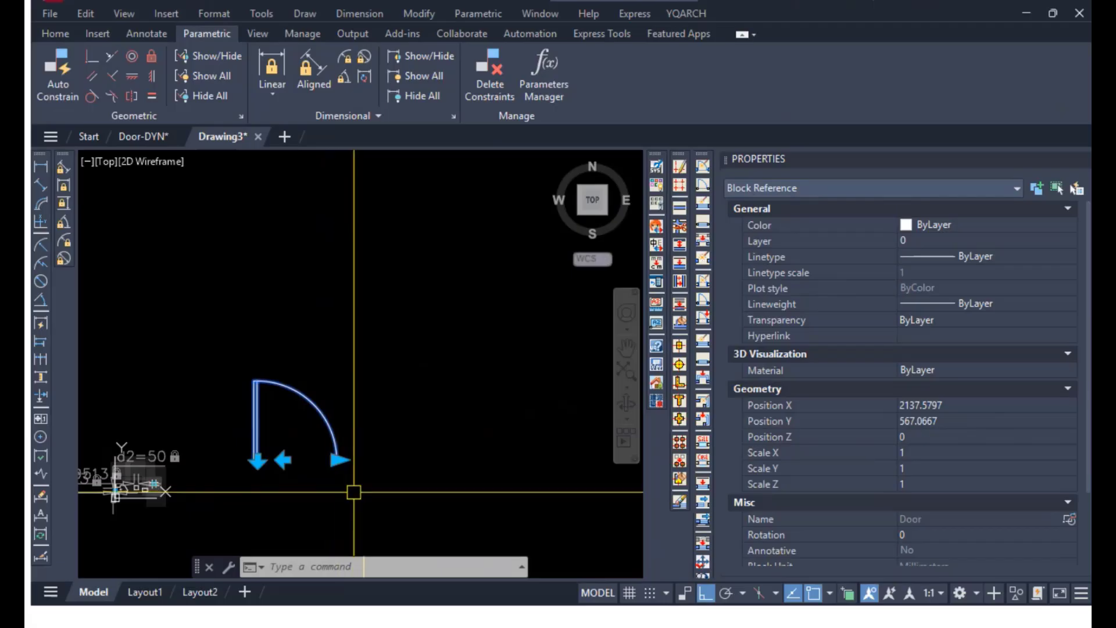
mouse_move(137, 143)
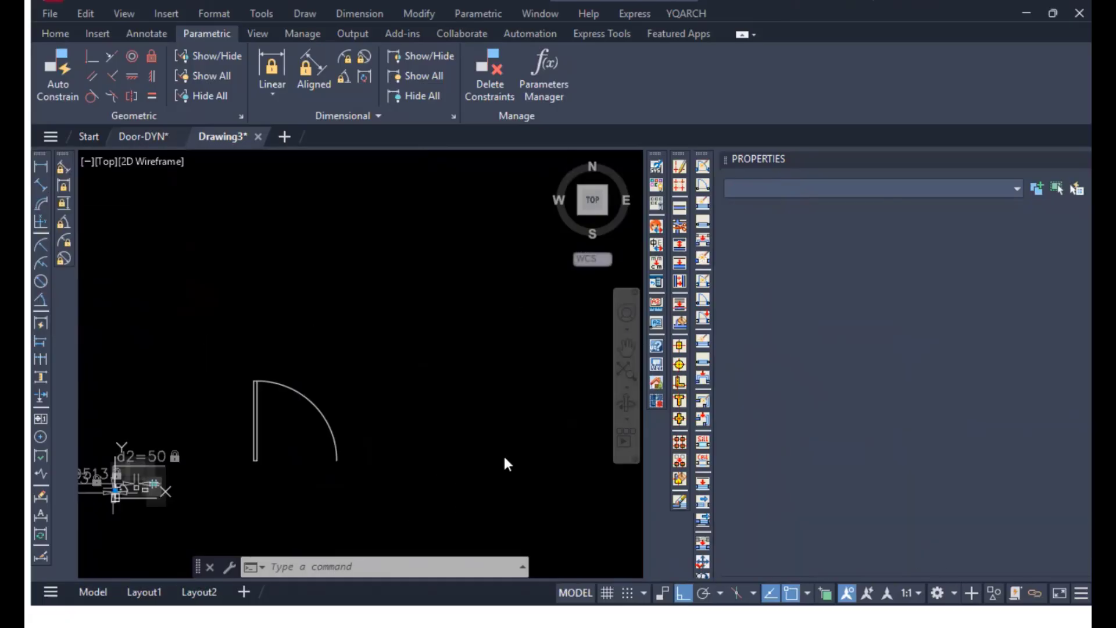
Switch to the Door-DYN drawing and copy its cross-slotted Hex Head block to the clipboard.
left_click(148, 135)
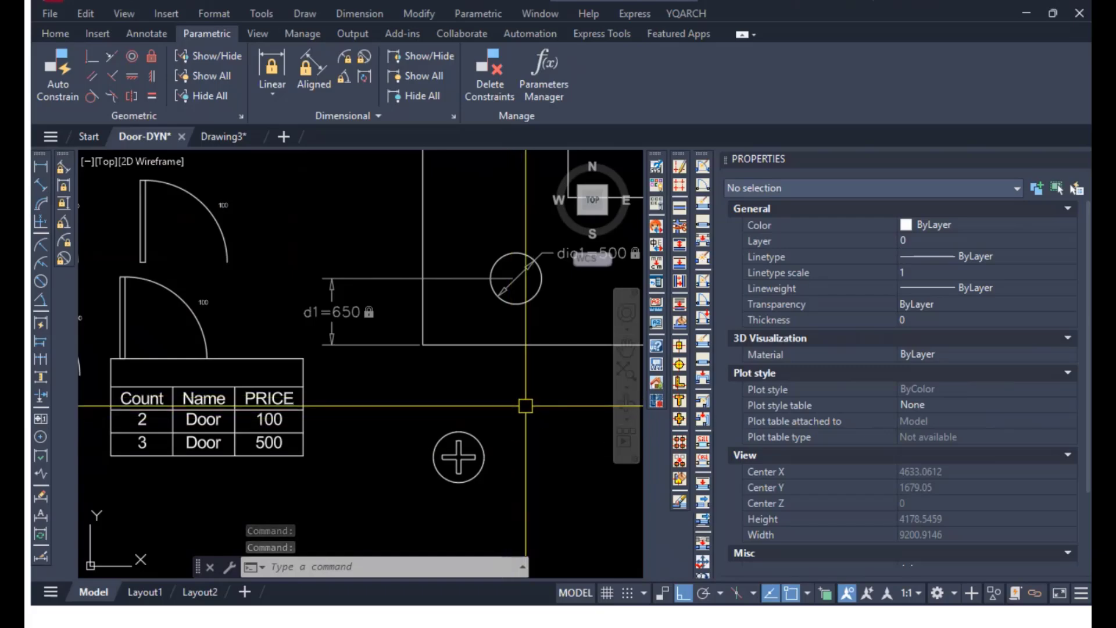
middle_click_drag(524, 407, 321, 379)
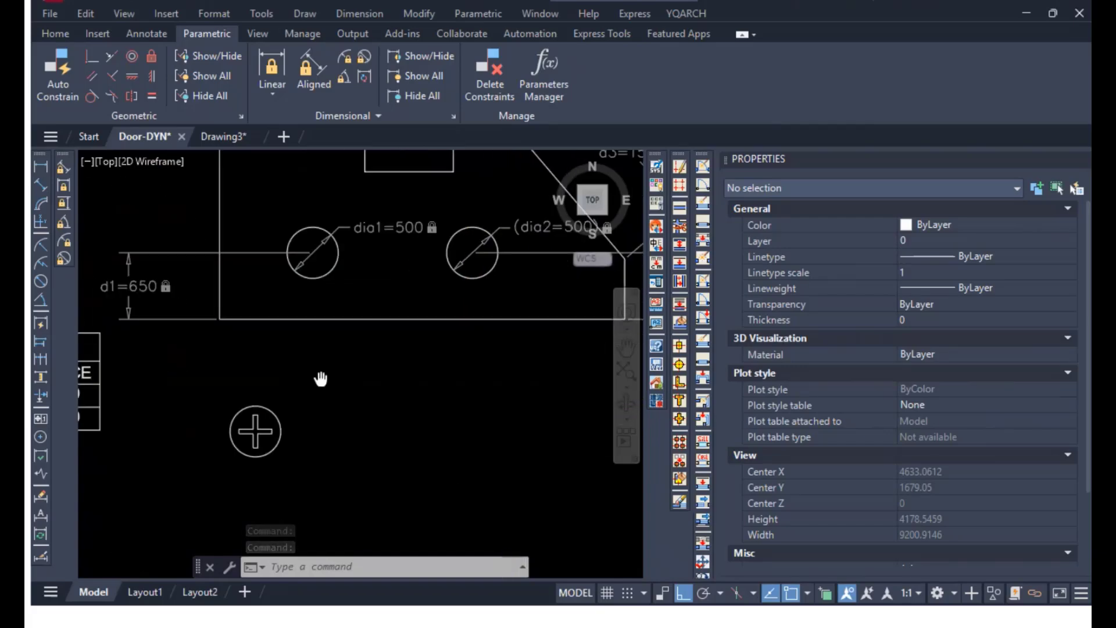
scroll(268, 465, "up", 4)
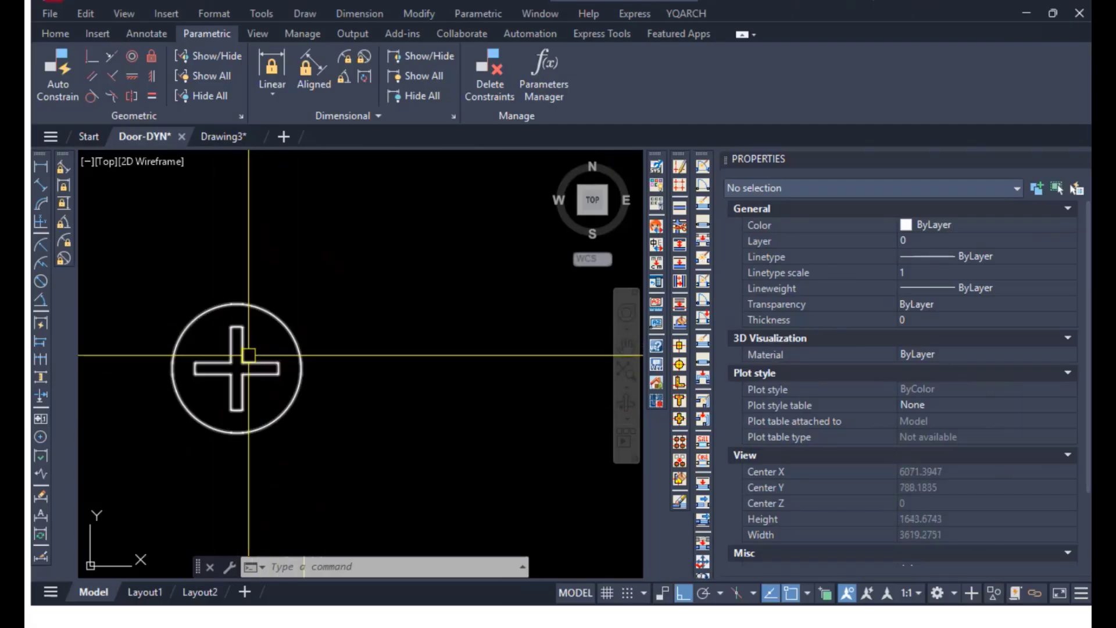
left_click(307, 319)
left_click(281, 355)
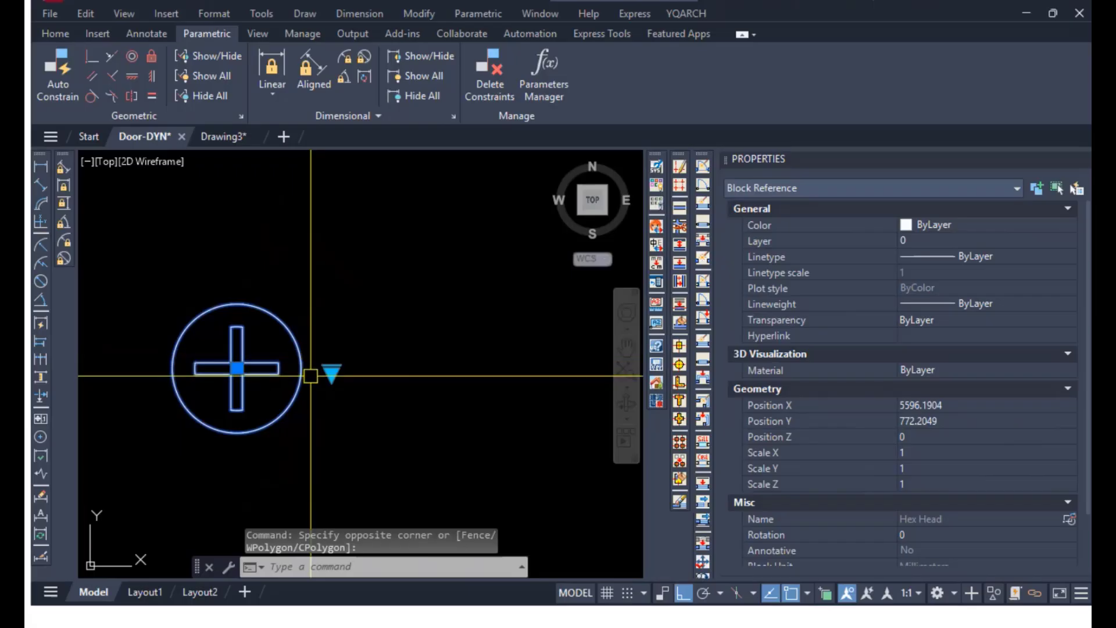
key("ctrl+c")
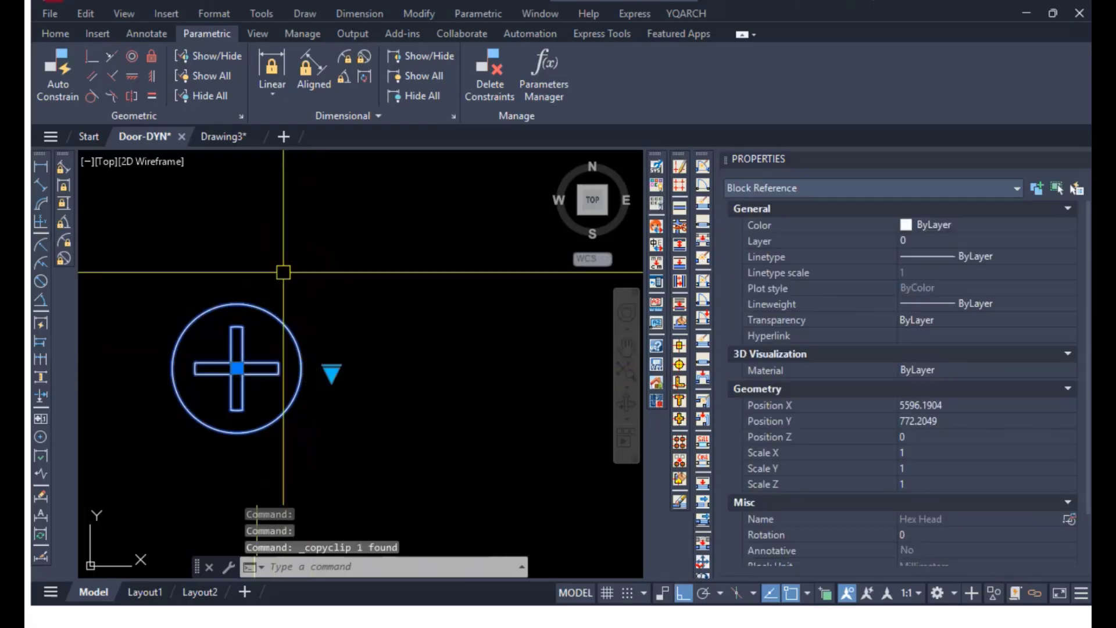
Paste the copied Hex Head block into Drawing3, in the empty space beside the door.
left_click(232, 138)
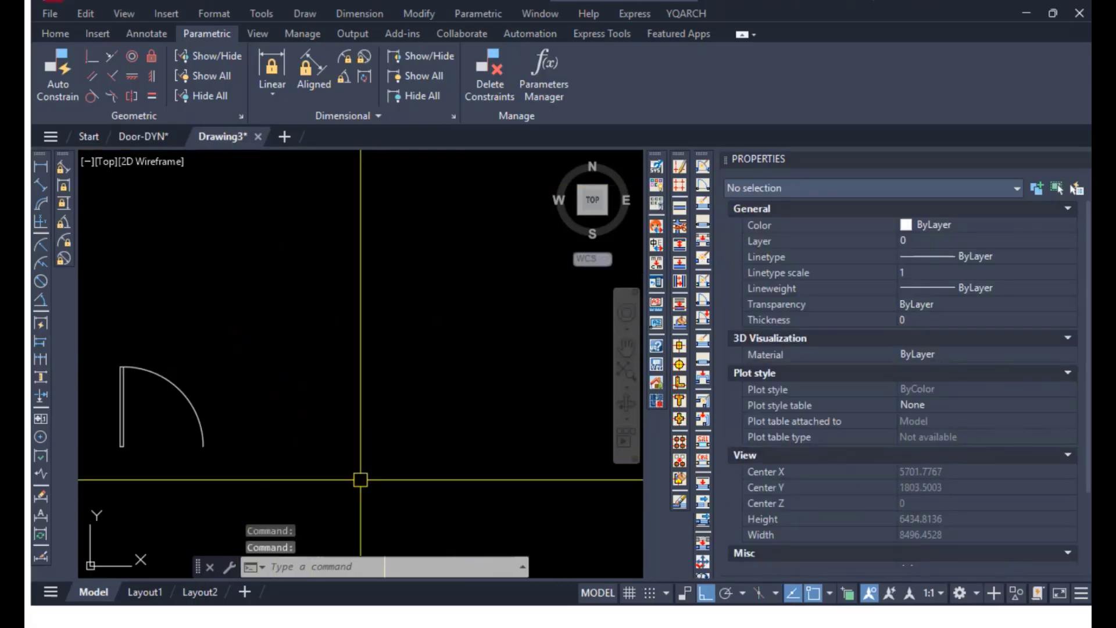
key("ctrl+v")
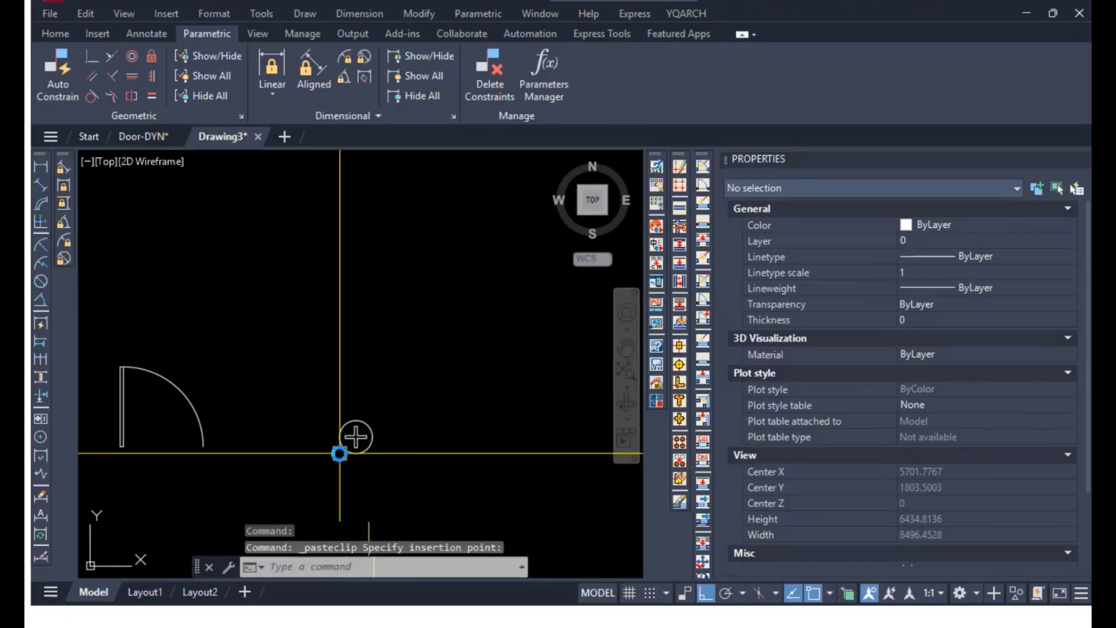
scroll(372, 447, "up", 2)
left_click(375, 433)
Test the pasted block's visibility states by switching it to Hex and back to Philips.
scroll(378, 476, "up", 2)
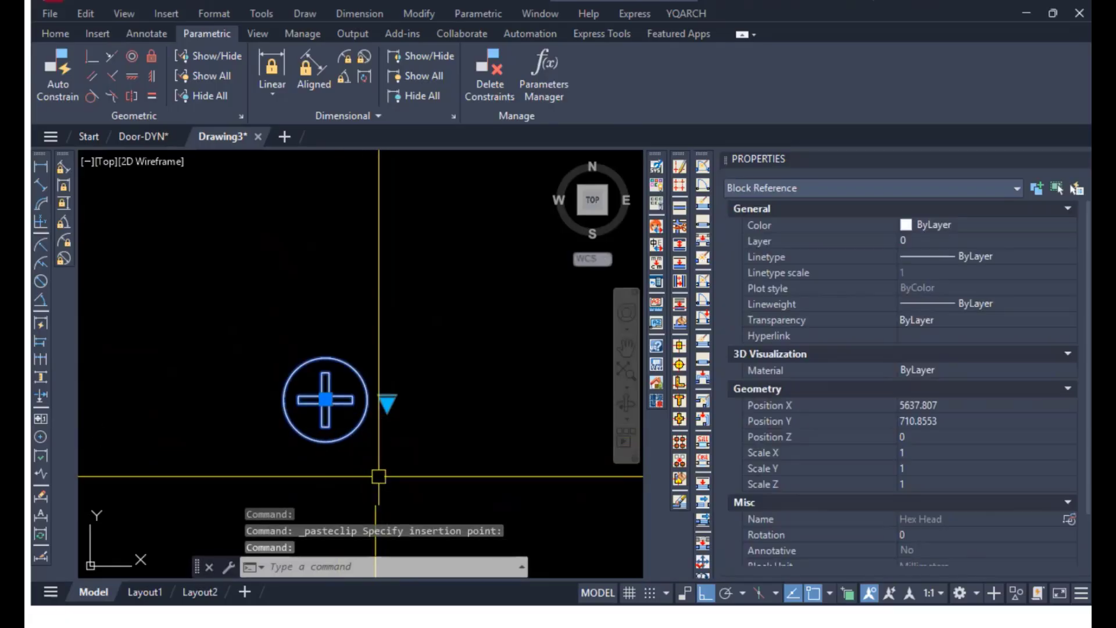
scroll(358, 438, "up", 2)
left_click(405, 382)
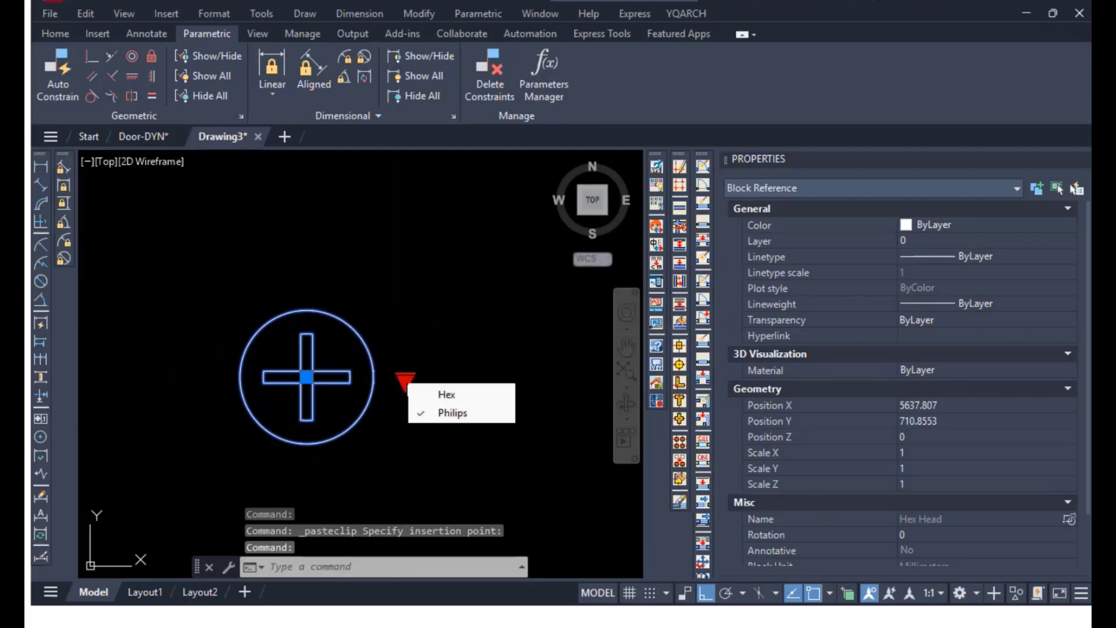
left_click(455, 397)
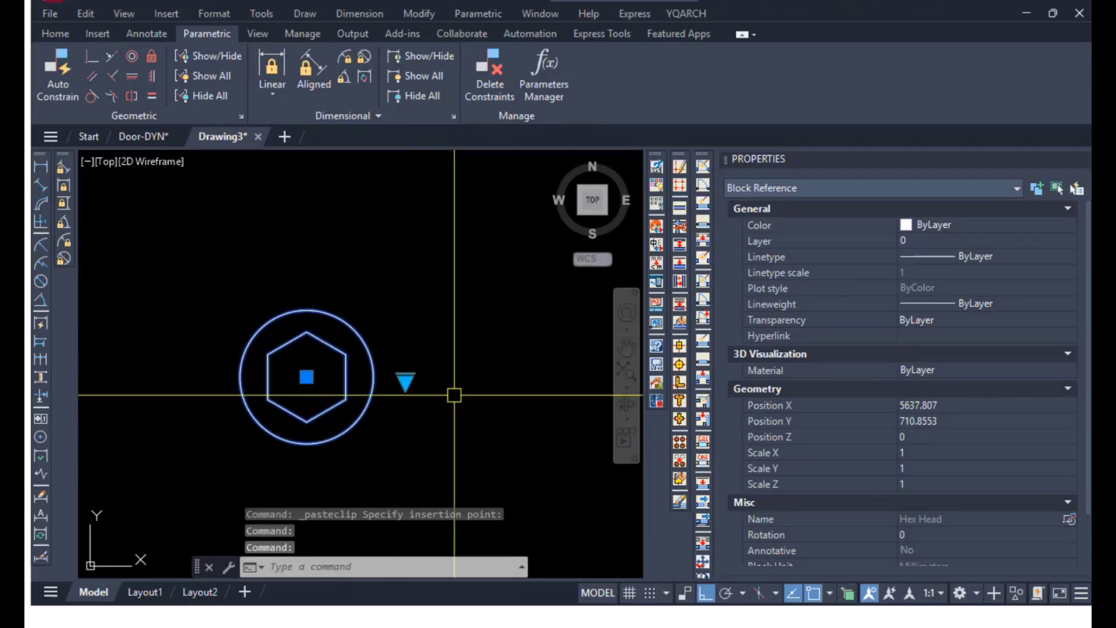
key("Escape")
key("Escape")
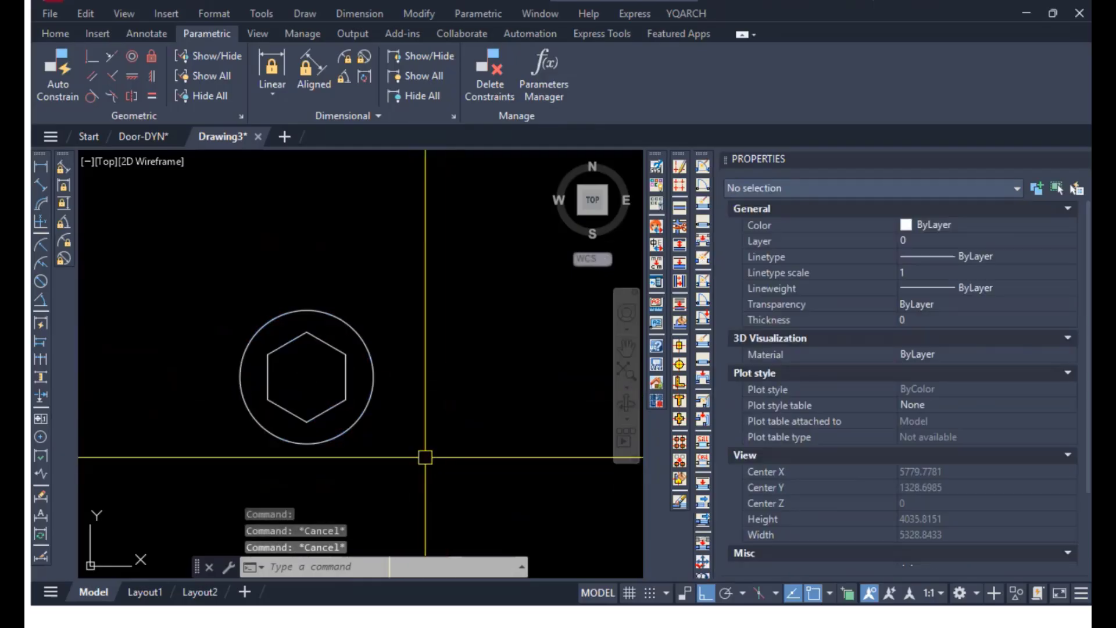
left_click(370, 389)
left_click(405, 380)
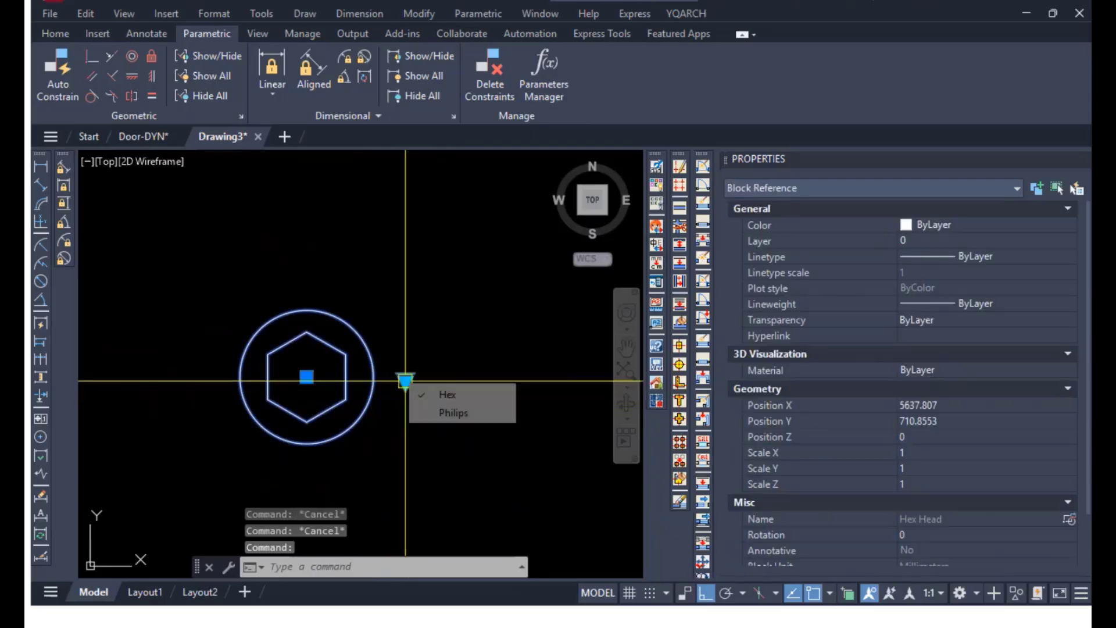
left_click(444, 413)
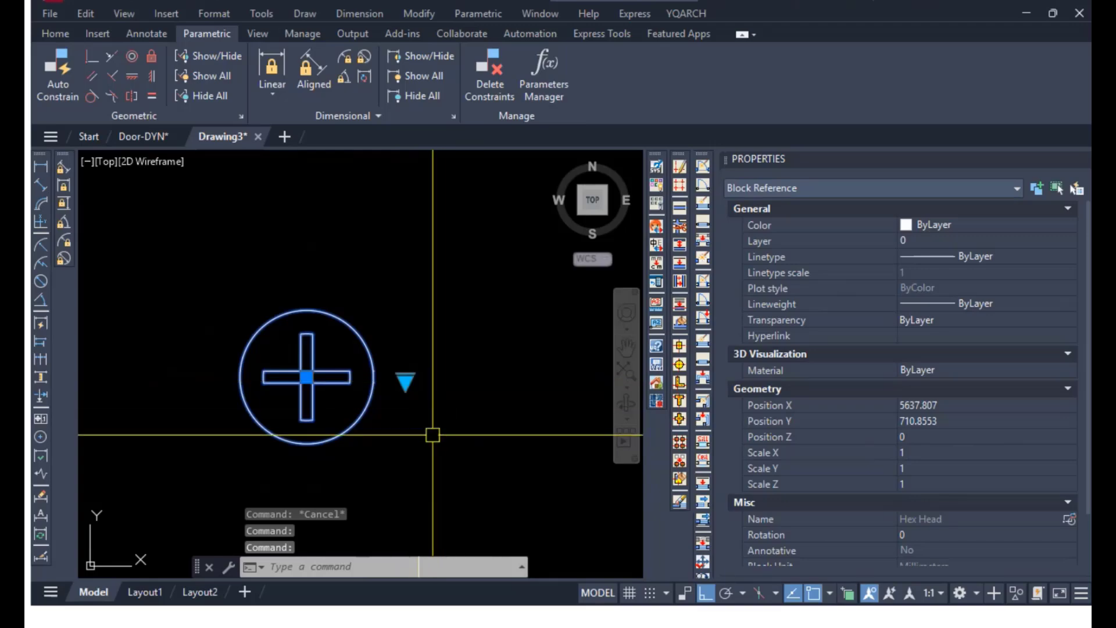
key("Escape")
key("Escape")
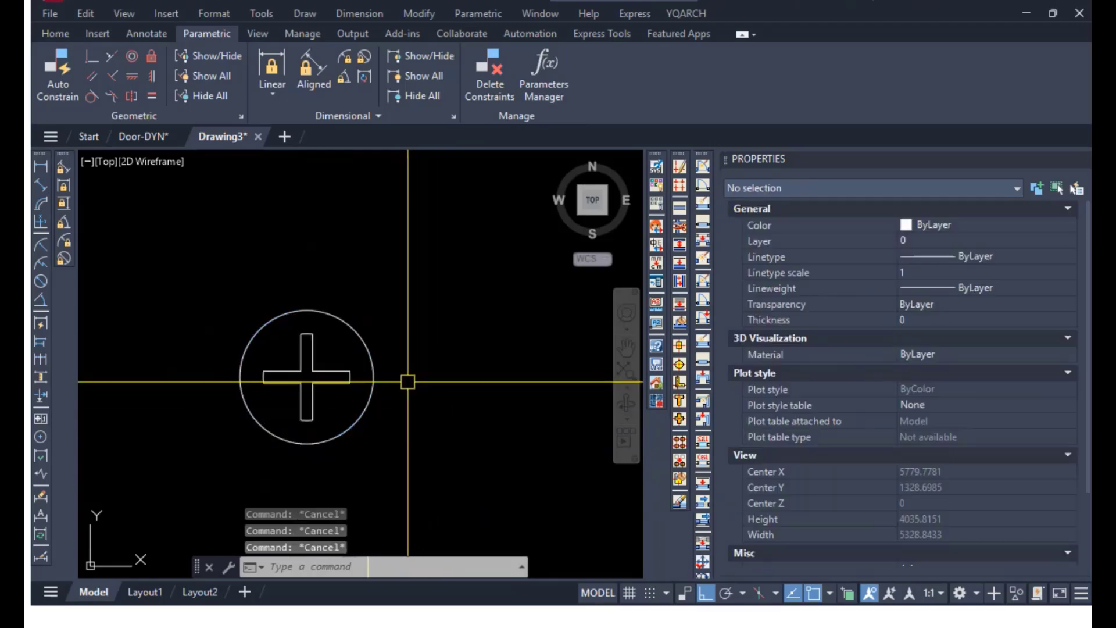
Set the pasted block's visibility state to Hex and deselect it.
left_click(372, 387)
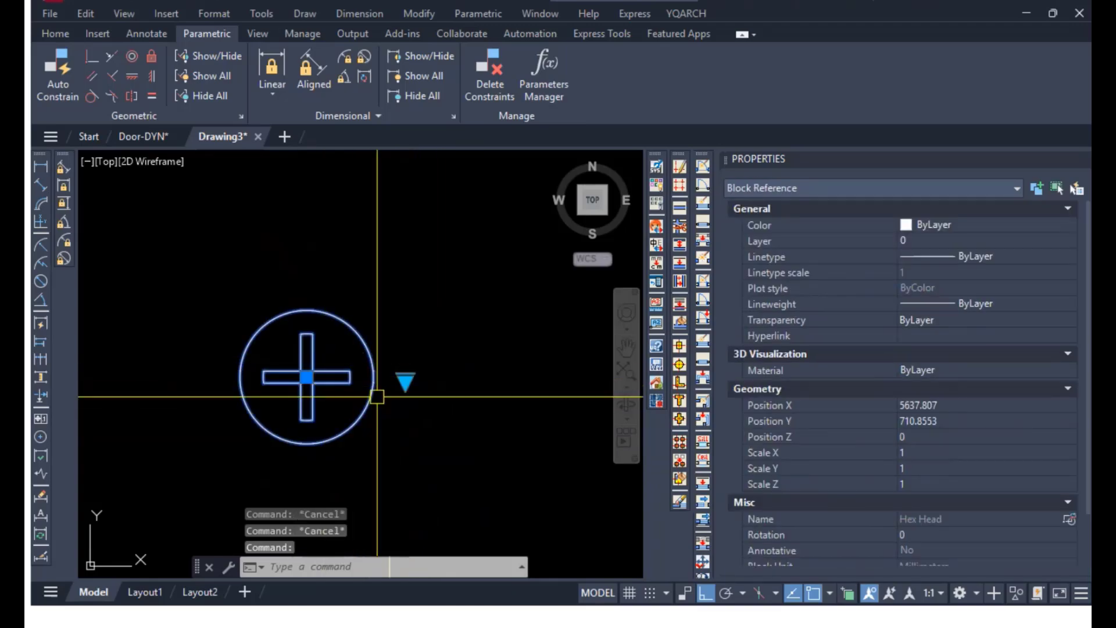
left_click(405, 382)
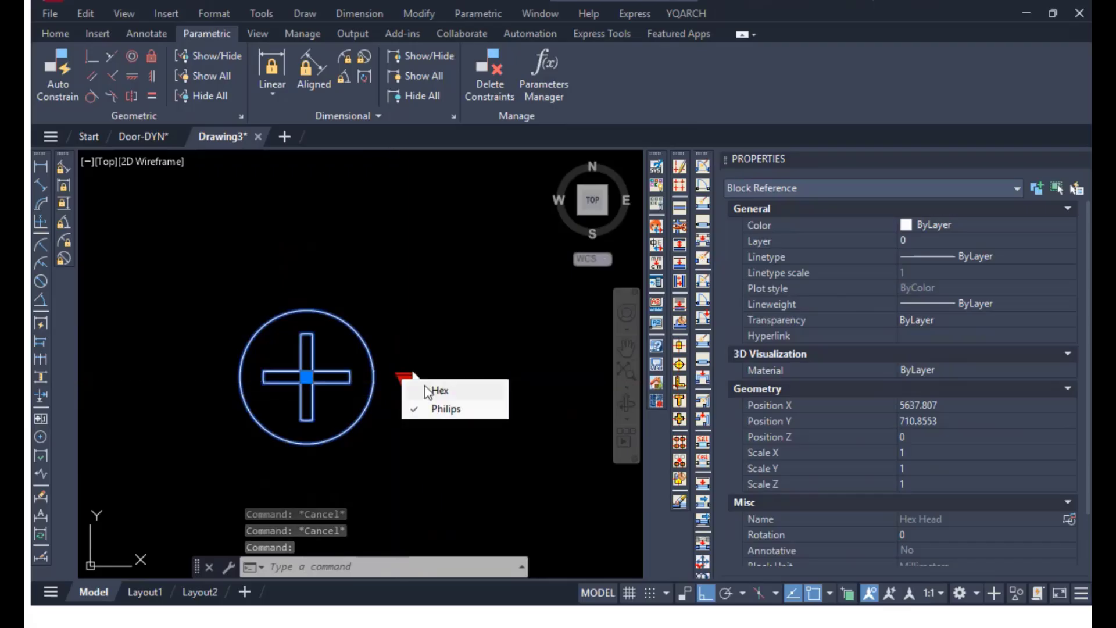
left_click(426, 389)
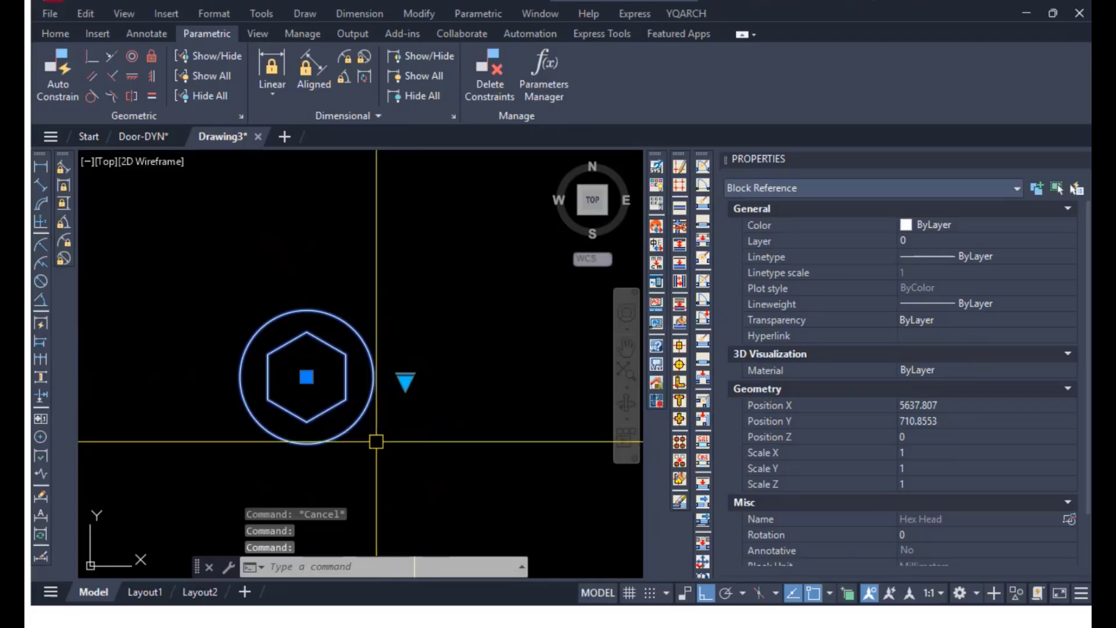
key("Escape")
key("Escape")
Copy the hex block from its centre twice: about 1194 to its right, and freely with Ortho off above and between the two.
left_click(378, 375)
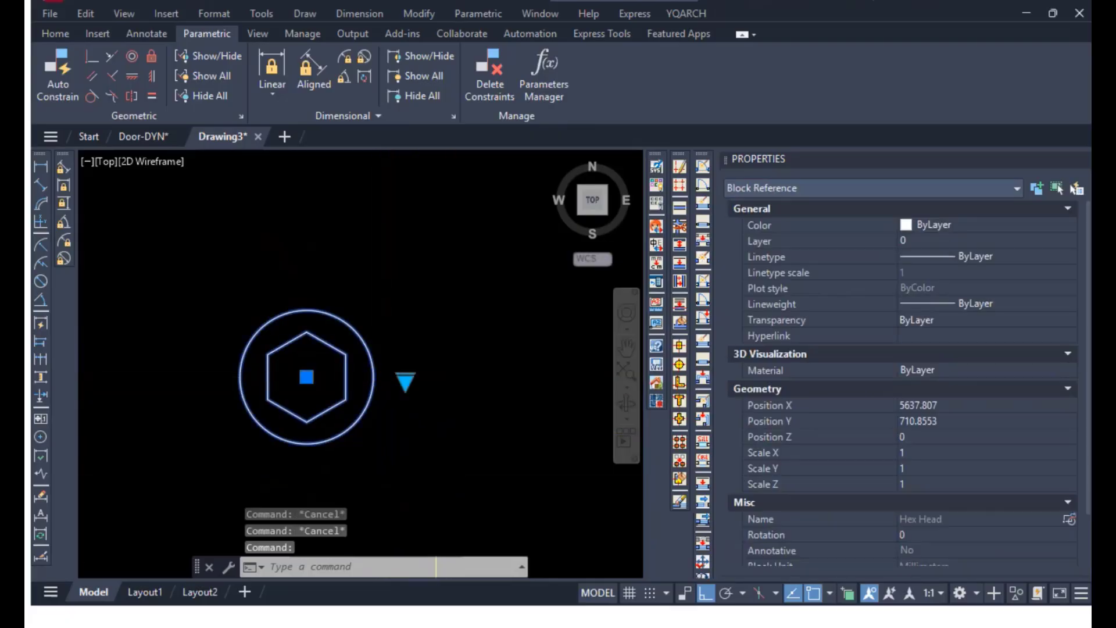
scroll(369, 424, "down", 3)
type("c")
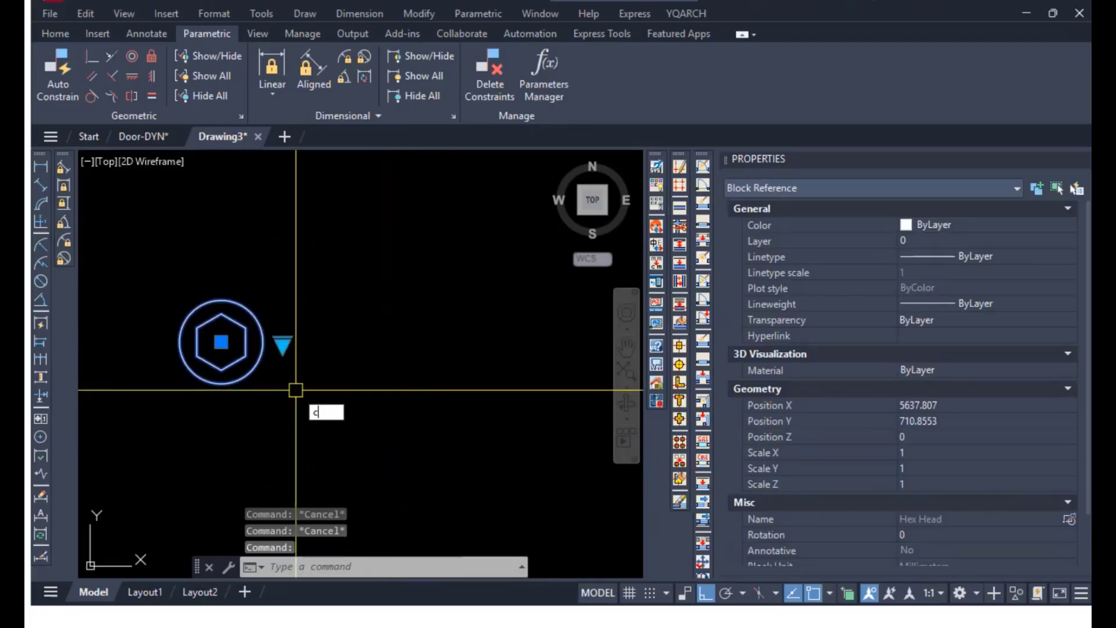
type("o")
key("Return")
left_click(221, 342)
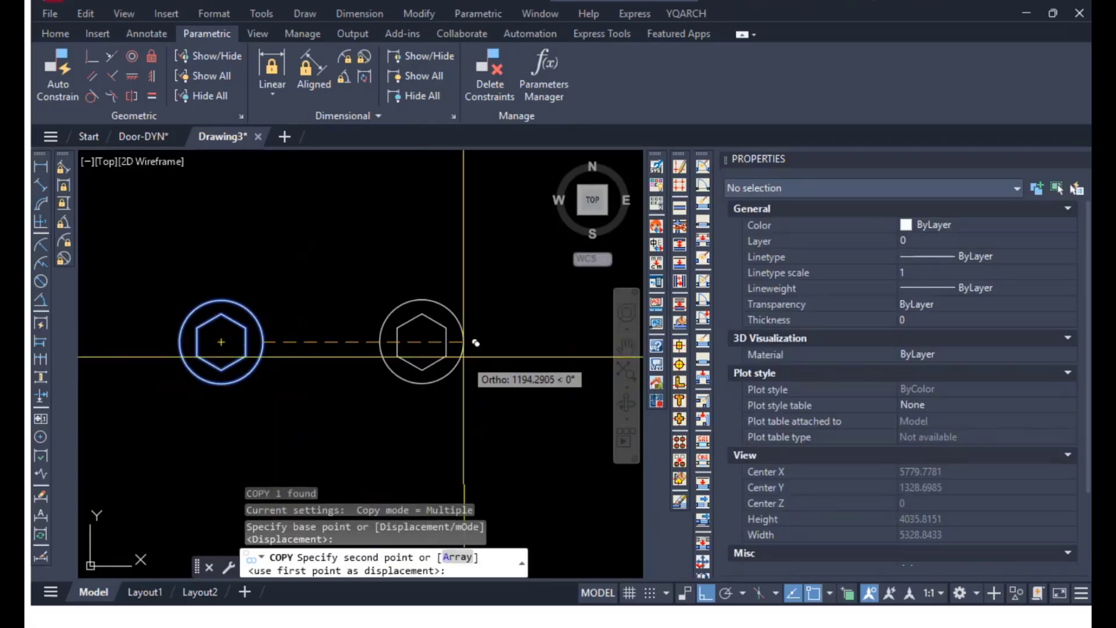
left_click(463, 357)
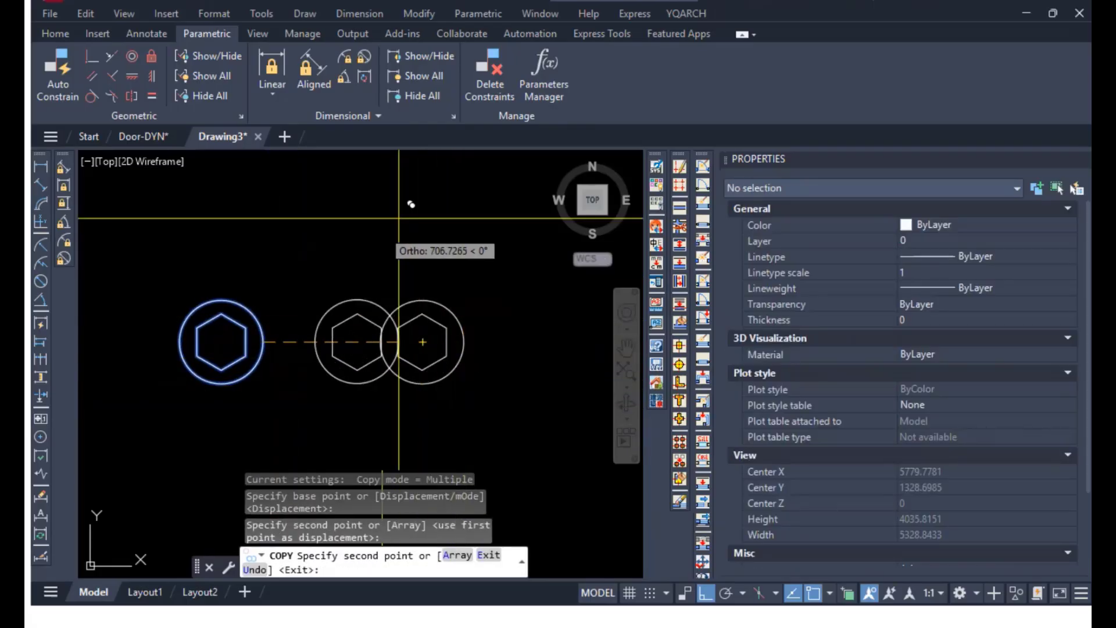
key("F8")
left_click(367, 209)
key("Escape")
key("Escape")
key("Escape")
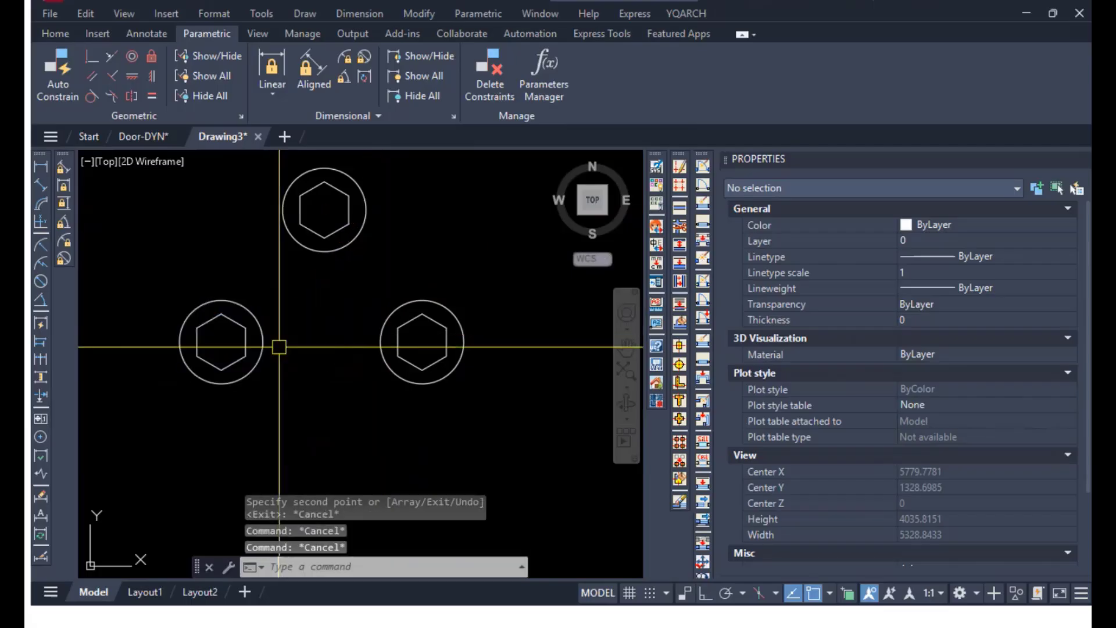
Explode the original hex block at the lower left of the three.
left_click(249, 340)
type("x")
key("Return")
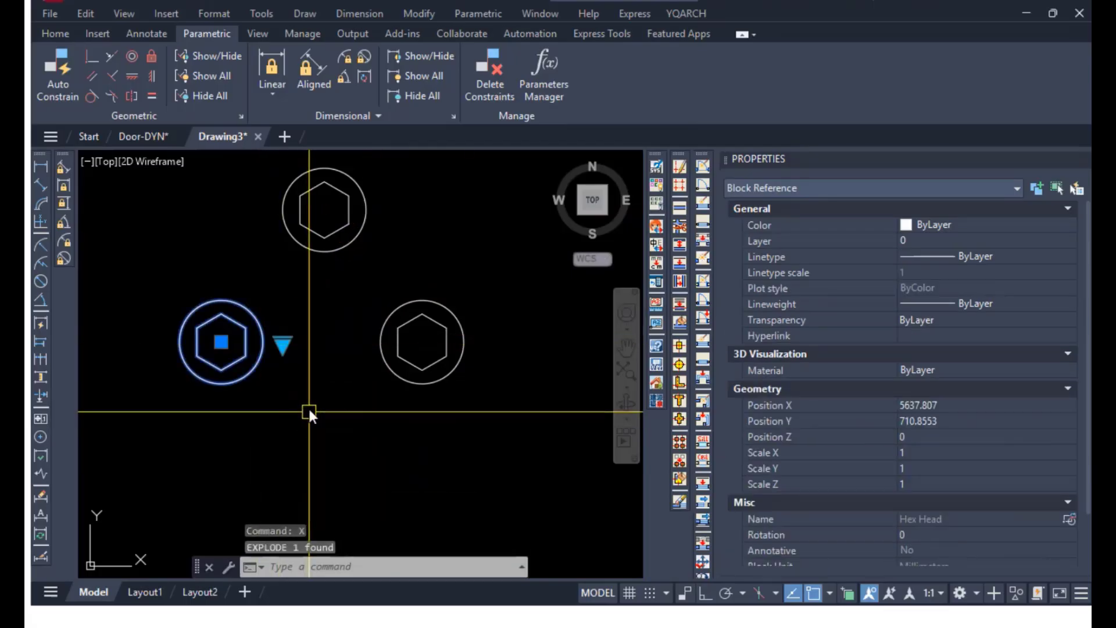
Set the visibility state of the block copy on the same row as the exploded hex head to Philips.
left_click(383, 361)
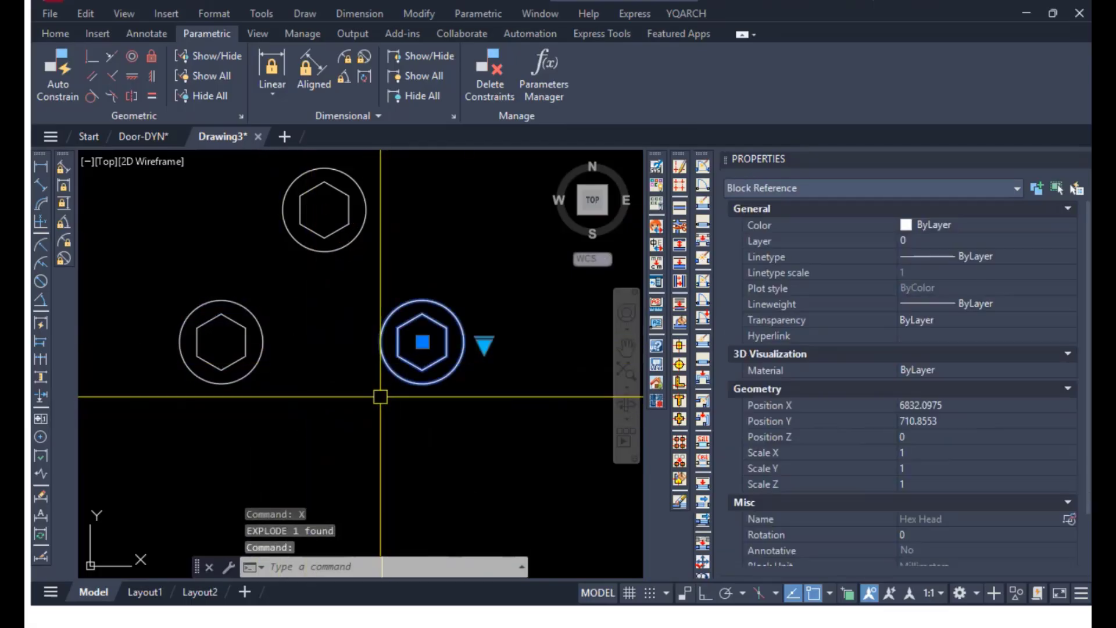
left_click(484, 345)
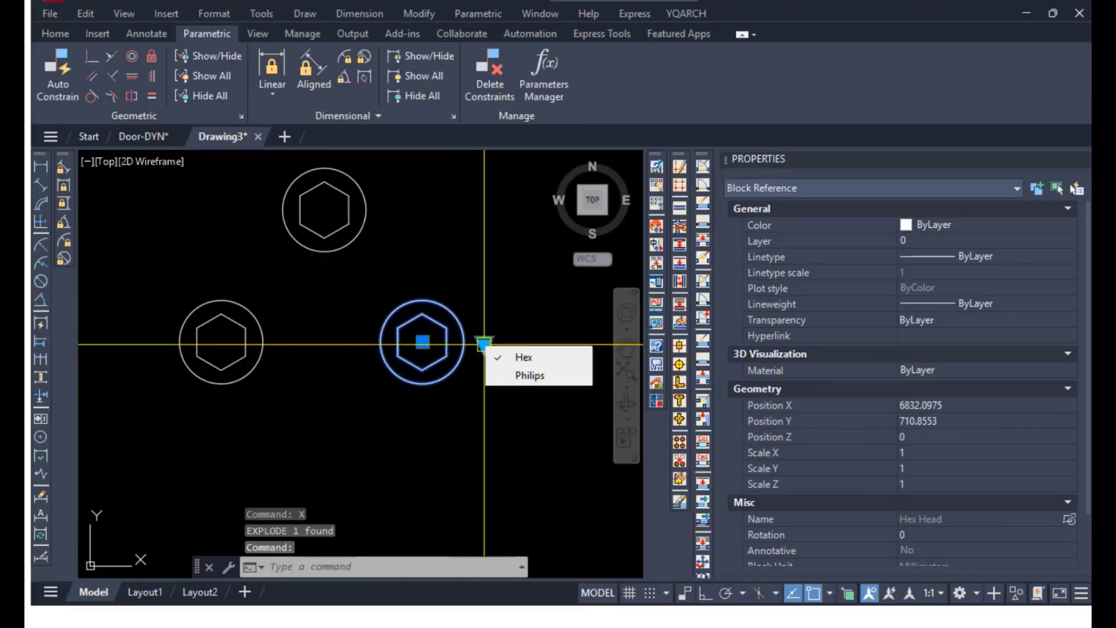
left_click(508, 378)
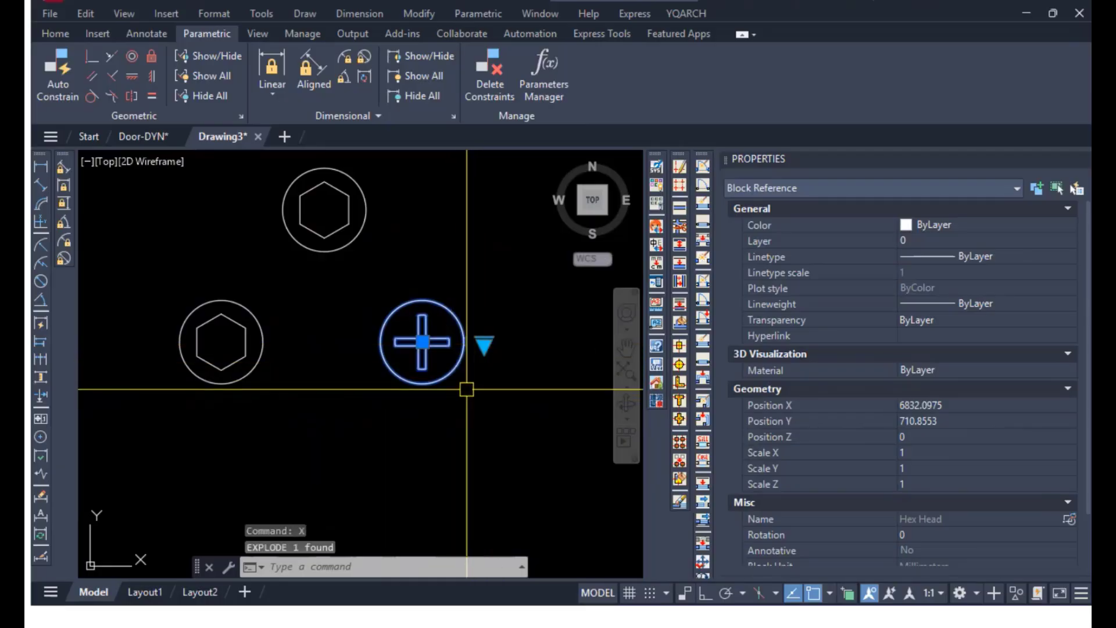
key("Escape")
key("Escape")
mouse_move(288, 402)
middle_mouse_down()
mouse_move(394, 397)
mouse_move(237, 432)
mouse_move(251, 437)
middle_mouse_up()
scroll(276, 415, "up", 2)
type("bl")
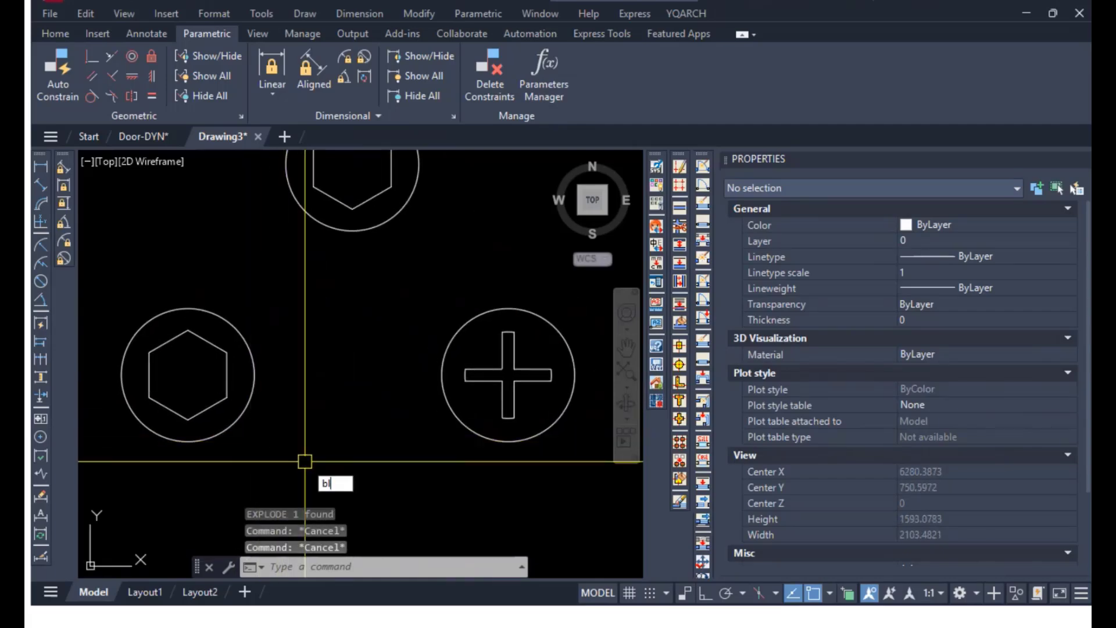
key("Return")
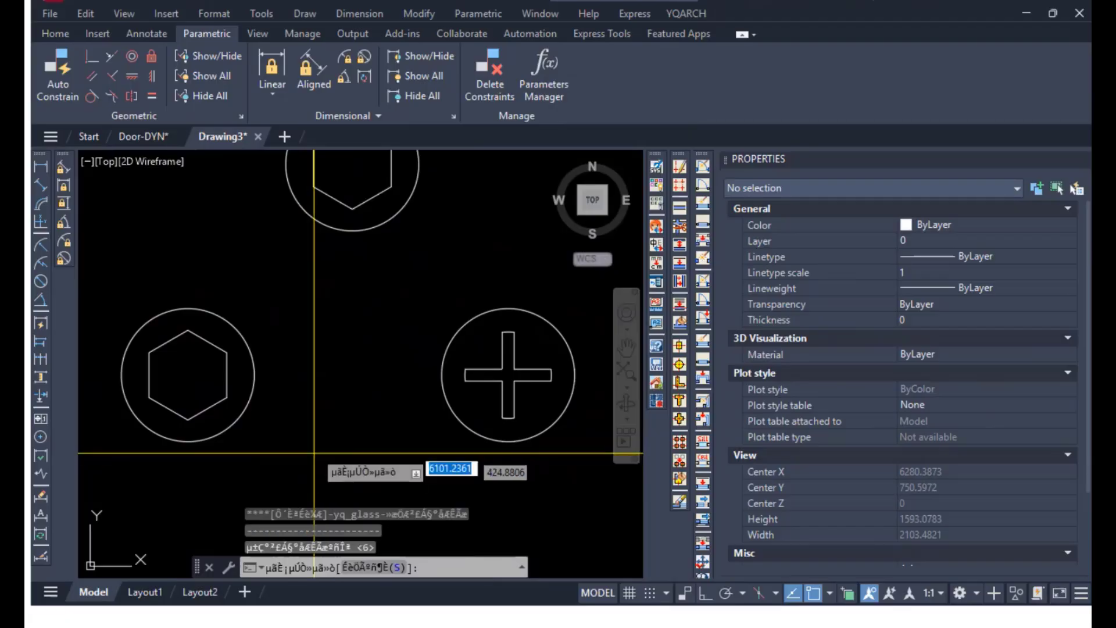
left_click(187, 373)
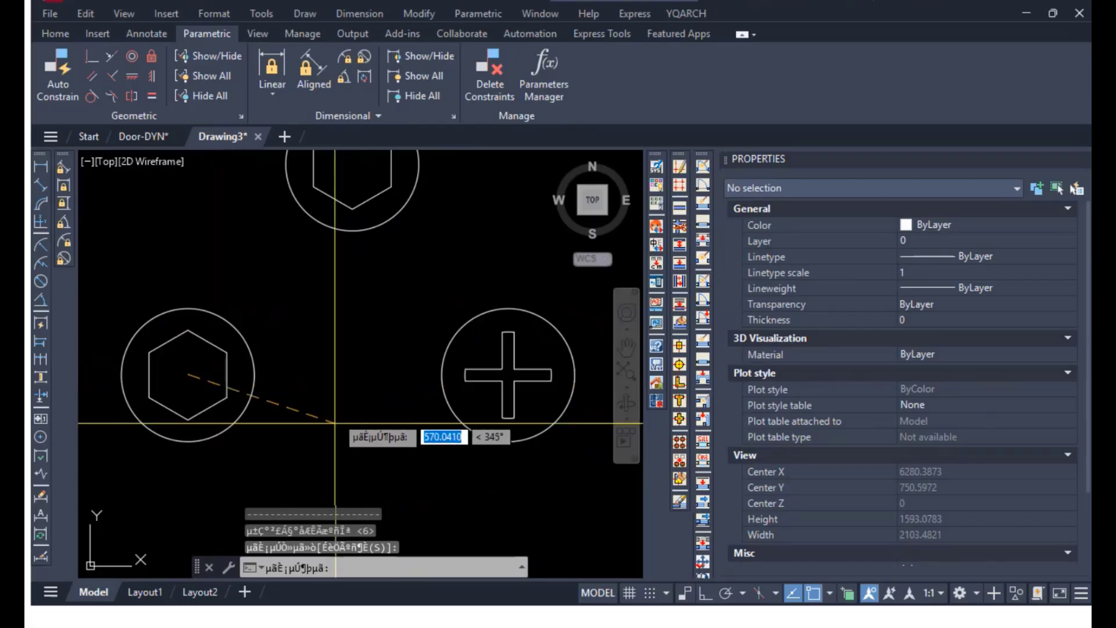
key("Escape")
Begin a block definition named Hex Head Nut, with its base point at the centre of the exploded hex head's circle.
type("b")
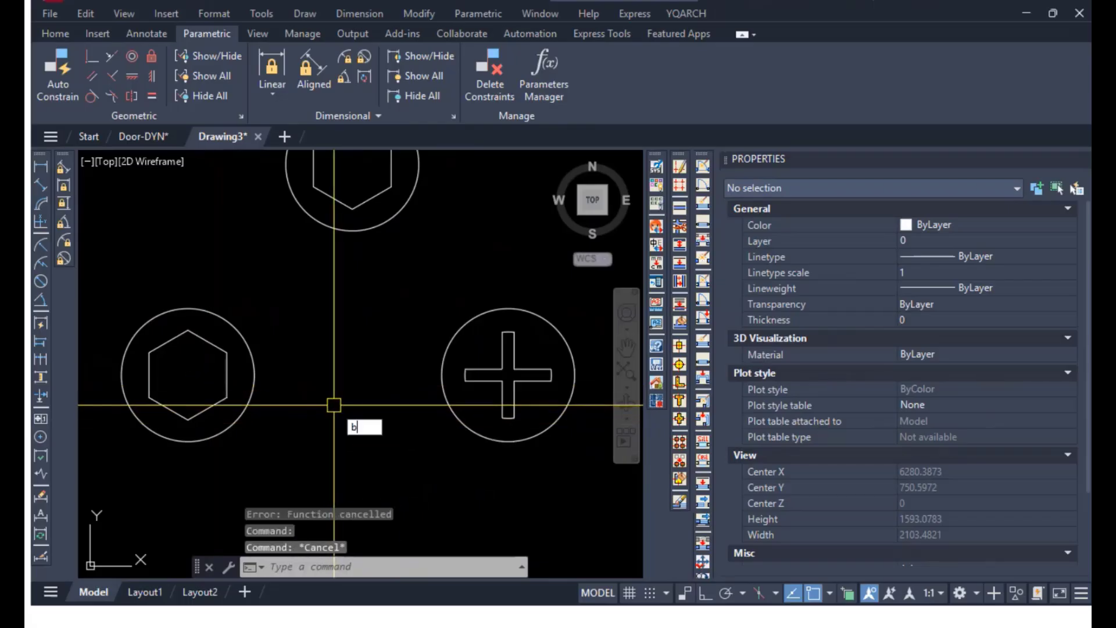
key("Return")
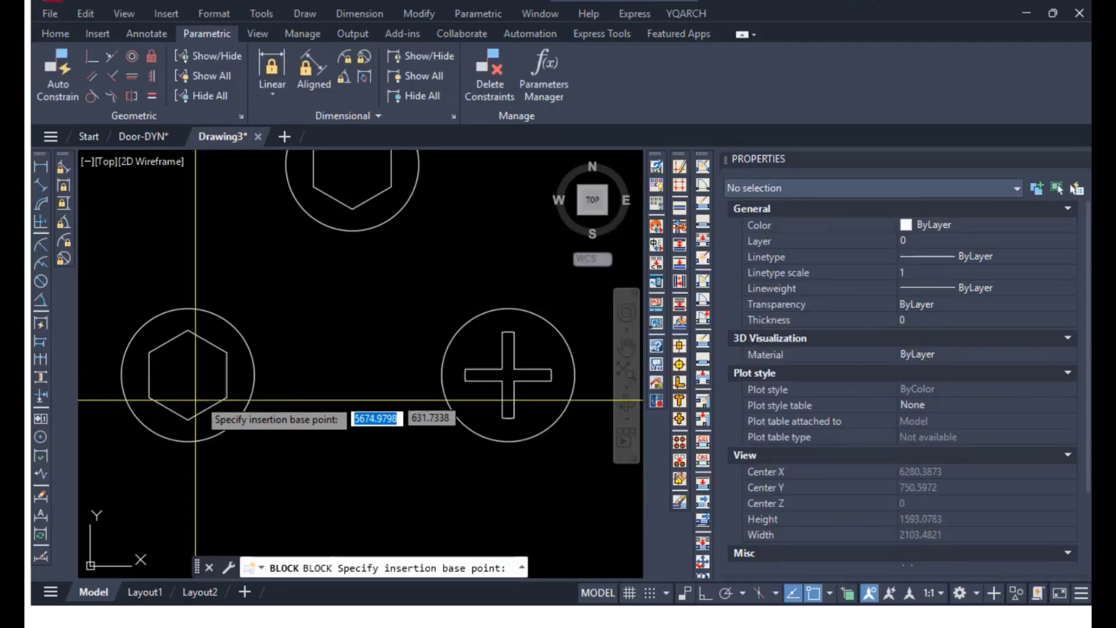
type("cen")
key("Return")
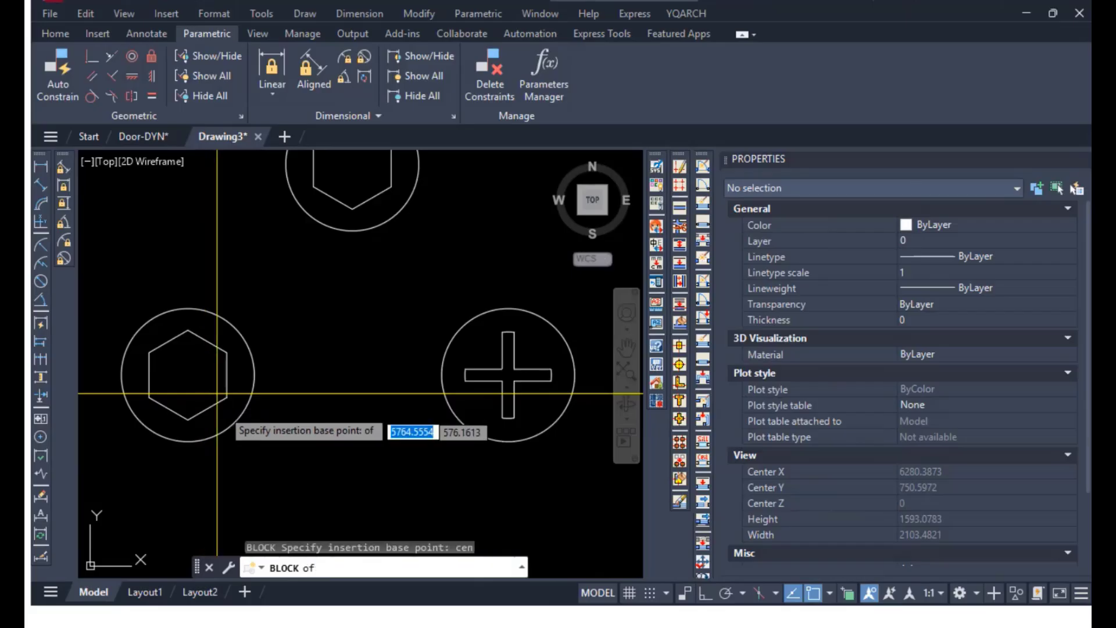
left_click(220, 401)
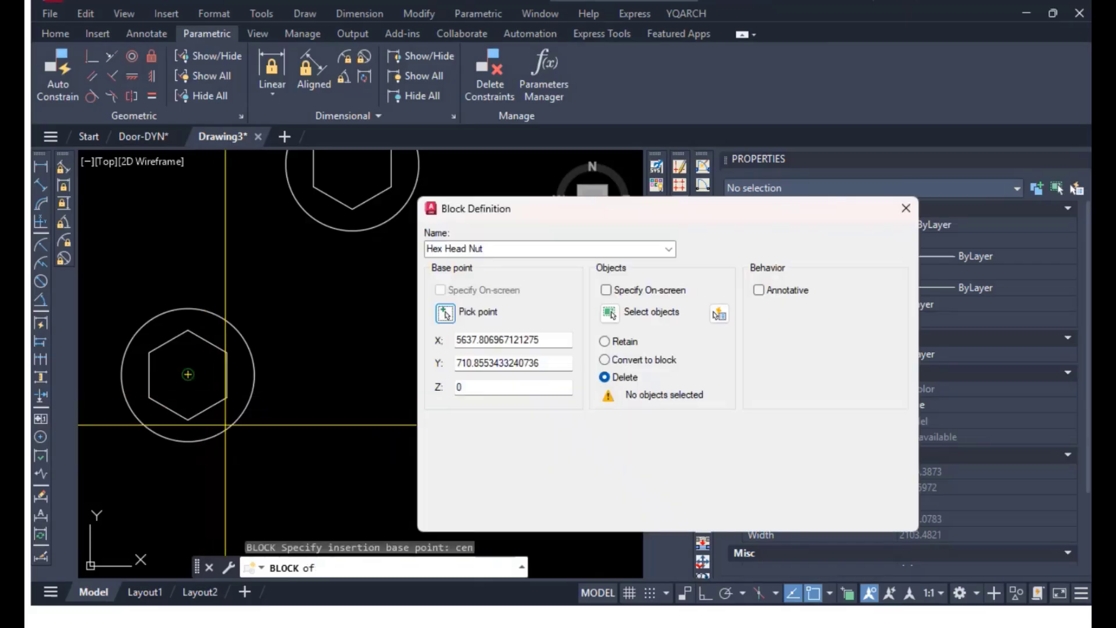
Select the exploded circle and hexagon as the objects of the Hex Head Nut block.
left_click(609, 315)
left_click(108, 290)
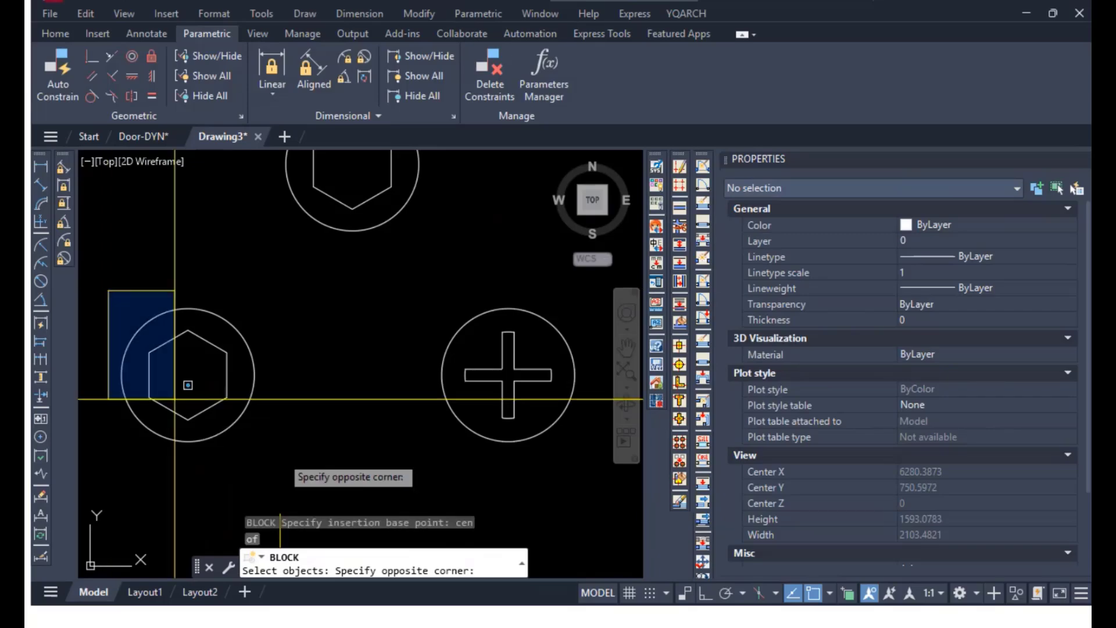
left_click(273, 459)
key("Return")
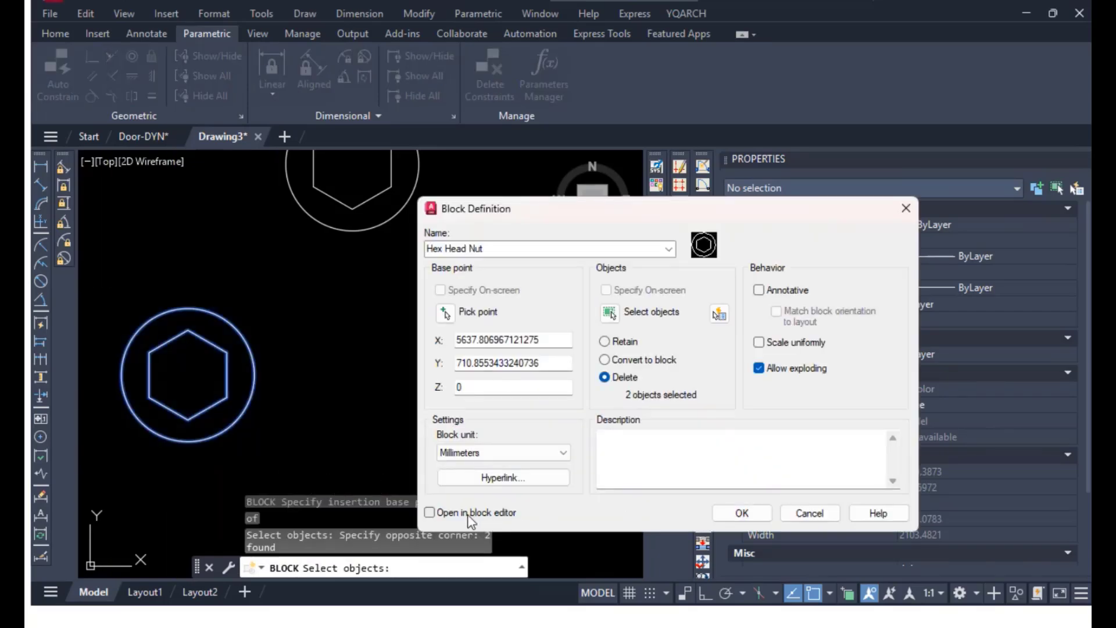
Finish the Hex Head Nut block and begin a block named Philips Head Flat, with its base point at the Philips head's centre.
left_click(730, 517)
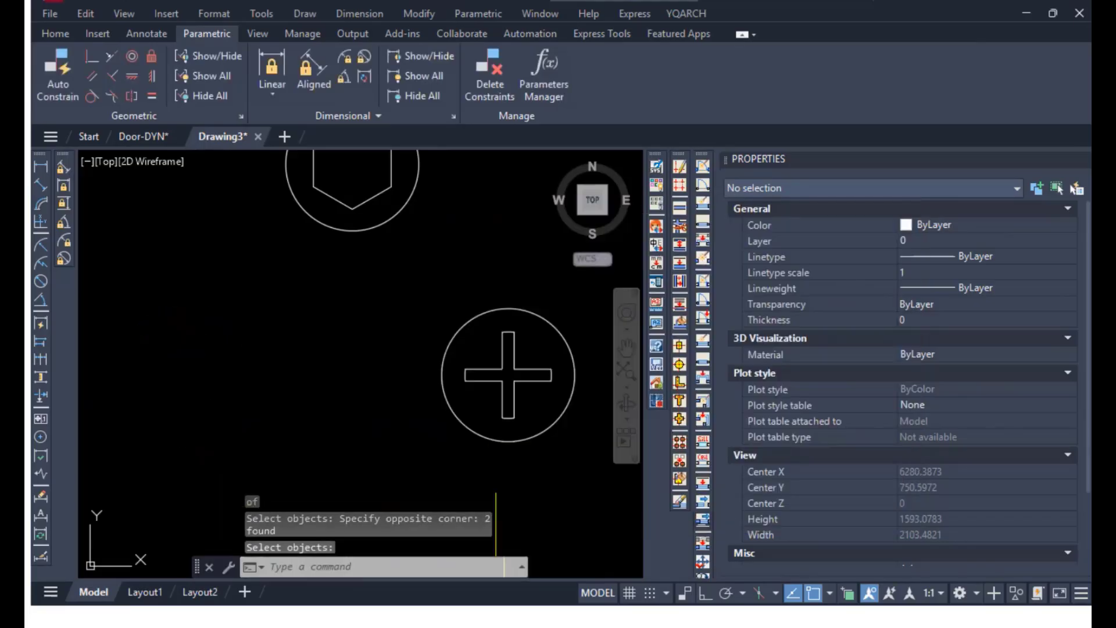
middle_click_drag(491, 395, 335, 386)
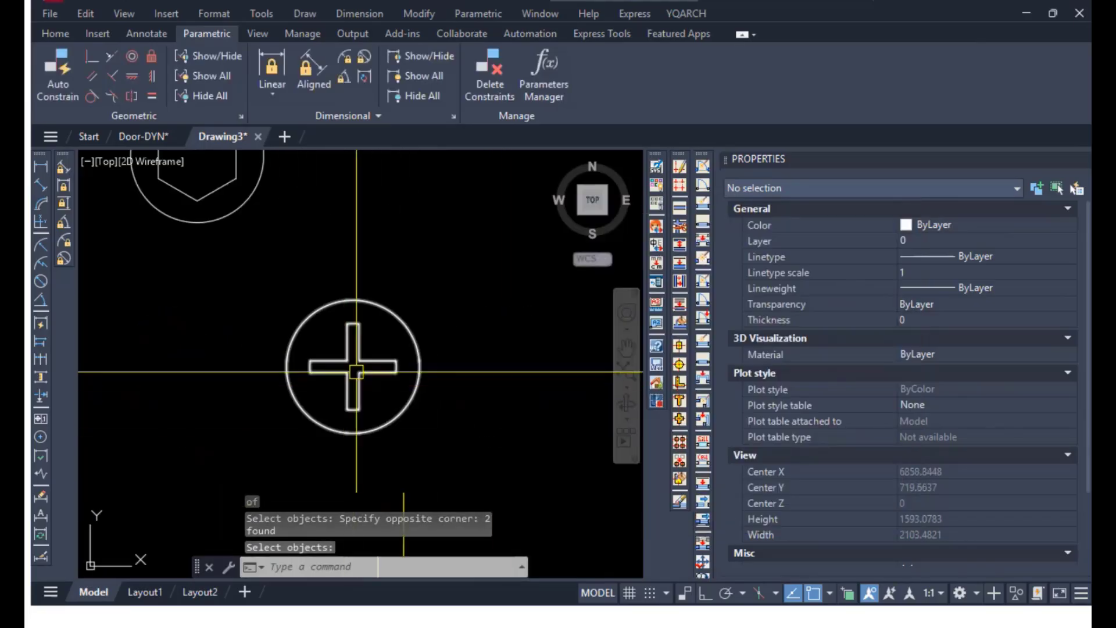
type("b")
key("Return")
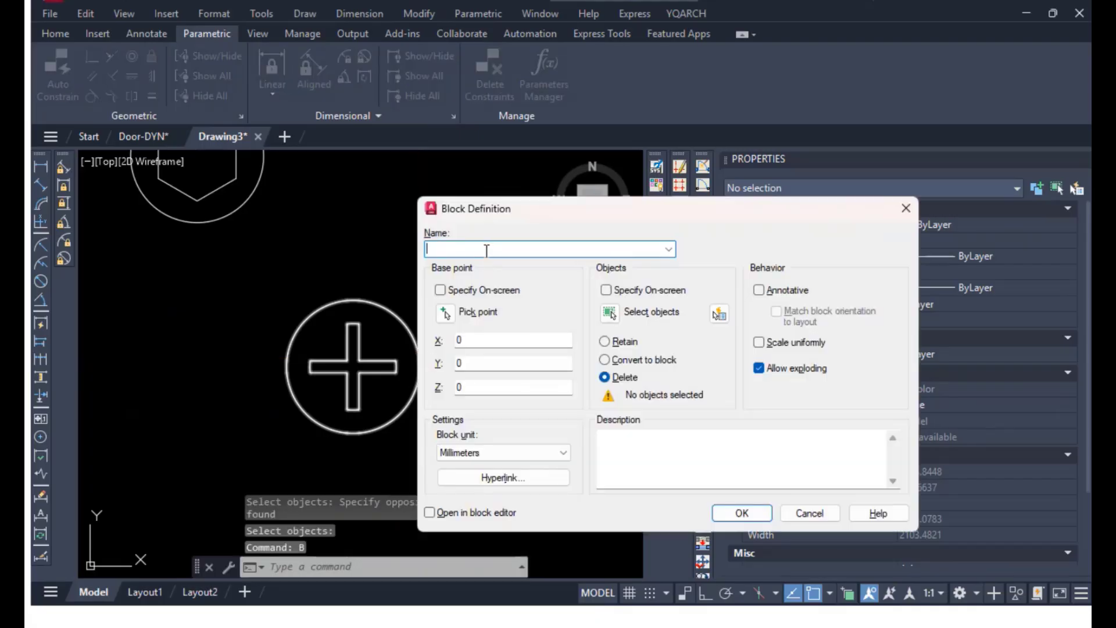
type("Philips Head Flat")
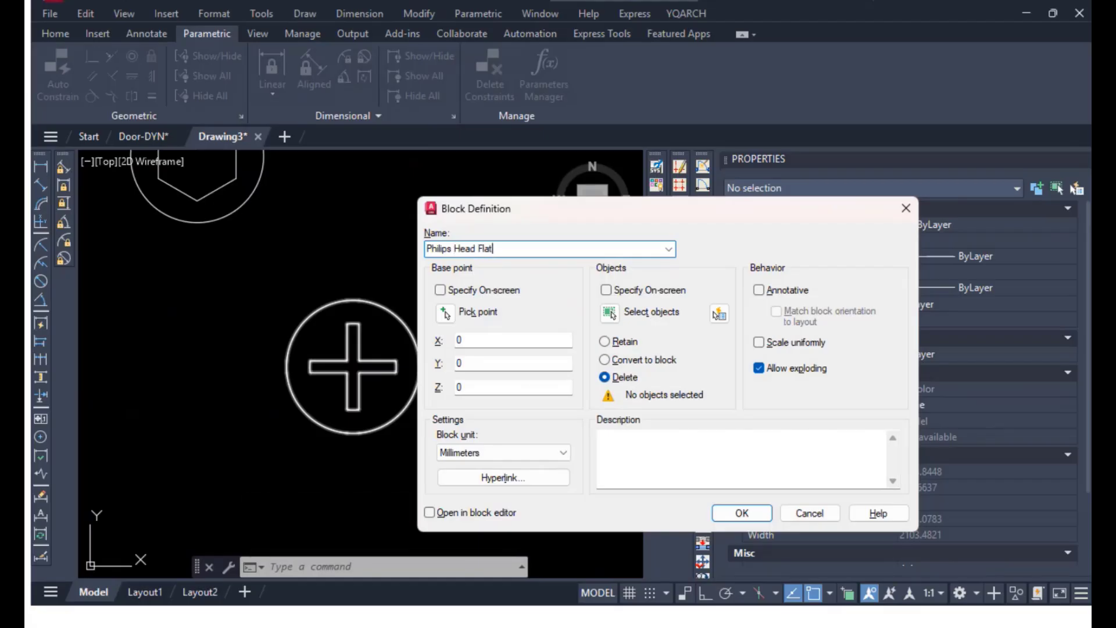
left_click(445, 315)
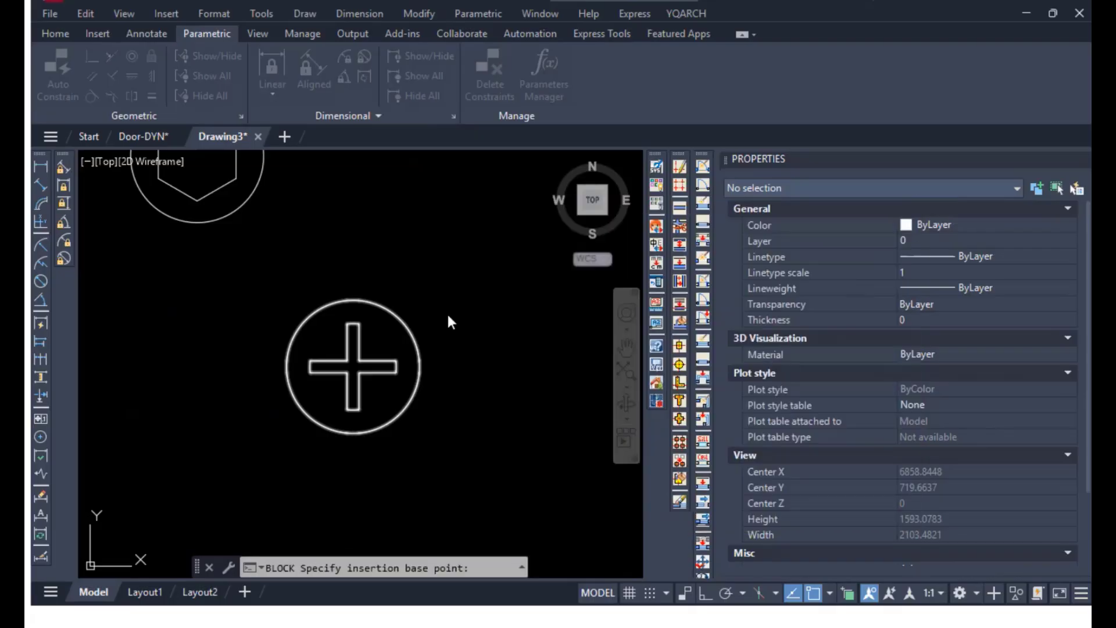
left_click(353, 366)
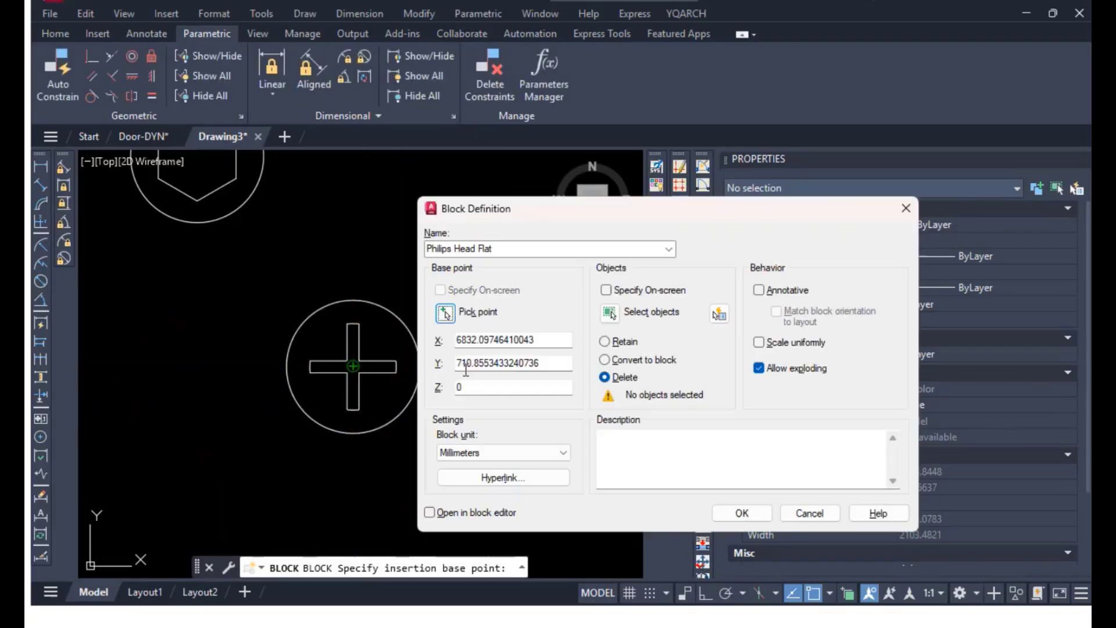
Select the Philips head as the object of the Philips Head Flat block and create the block.
left_click(608, 315)
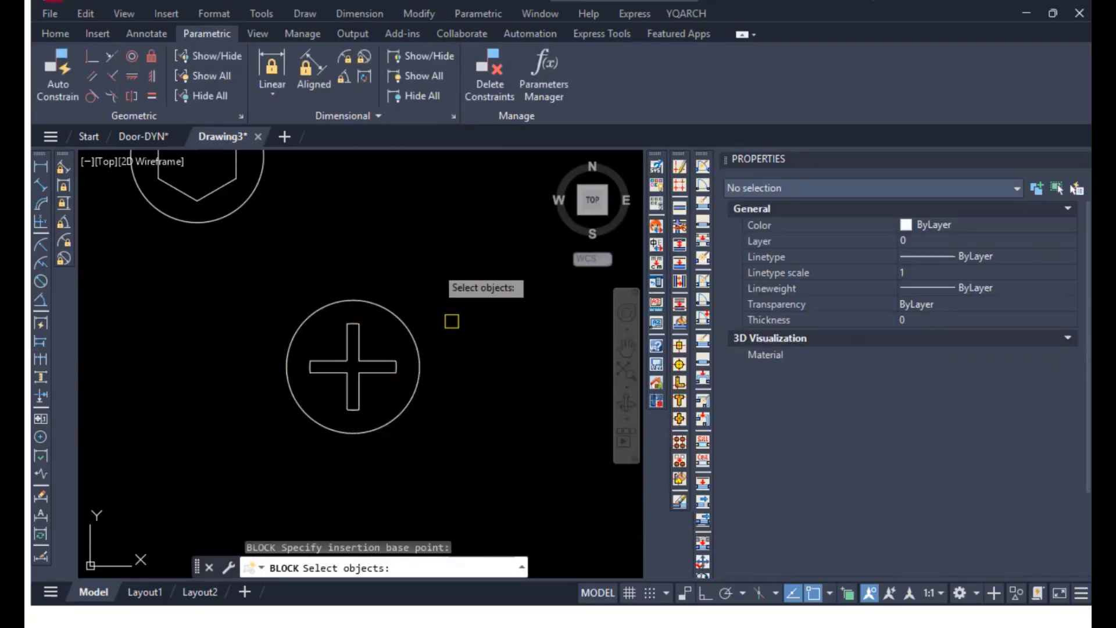
left_click(435, 266)
left_click(295, 436)
key("Return")
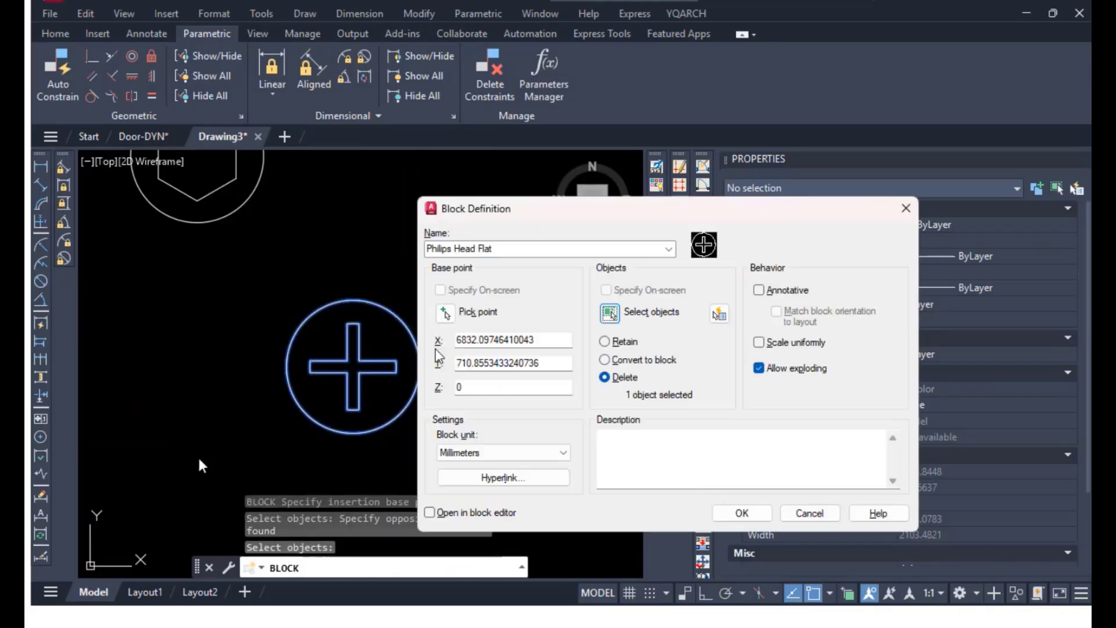
left_click(742, 512)
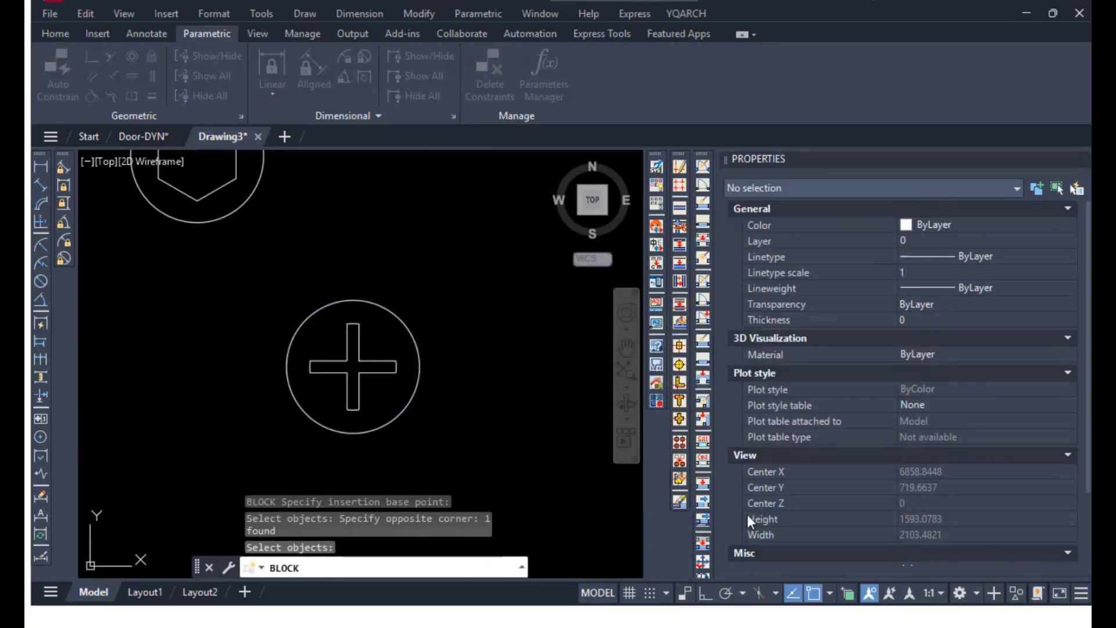
Draw a circle with a radius of about 105 mm below and to the right of the remaining hex head.
scroll(407, 337, "down", 2)
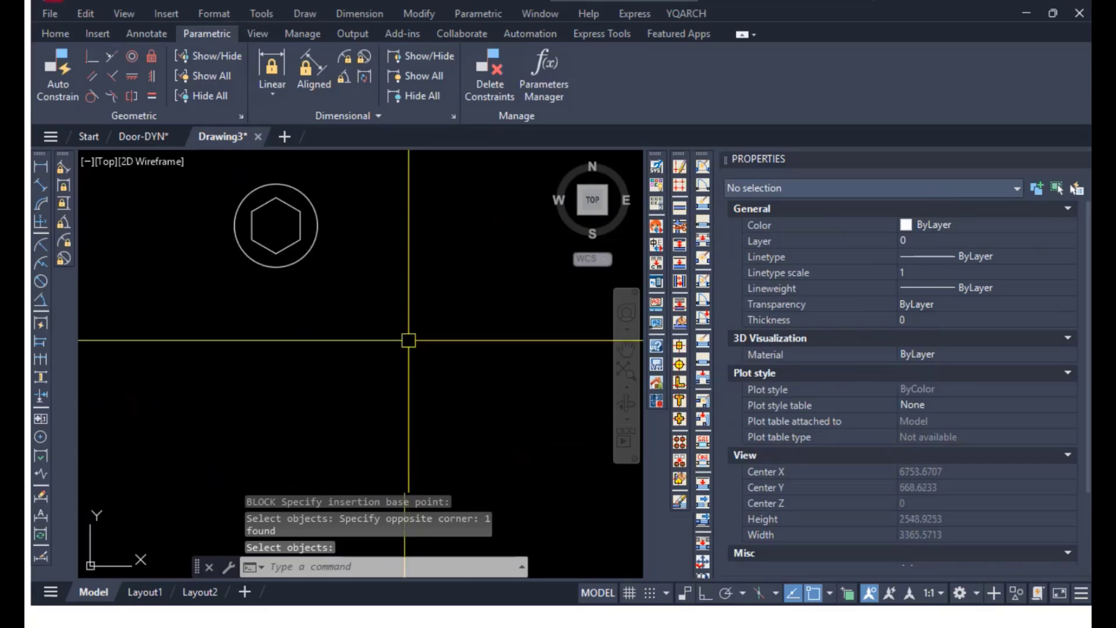
middle_click_drag(407, 337, 426, 392)
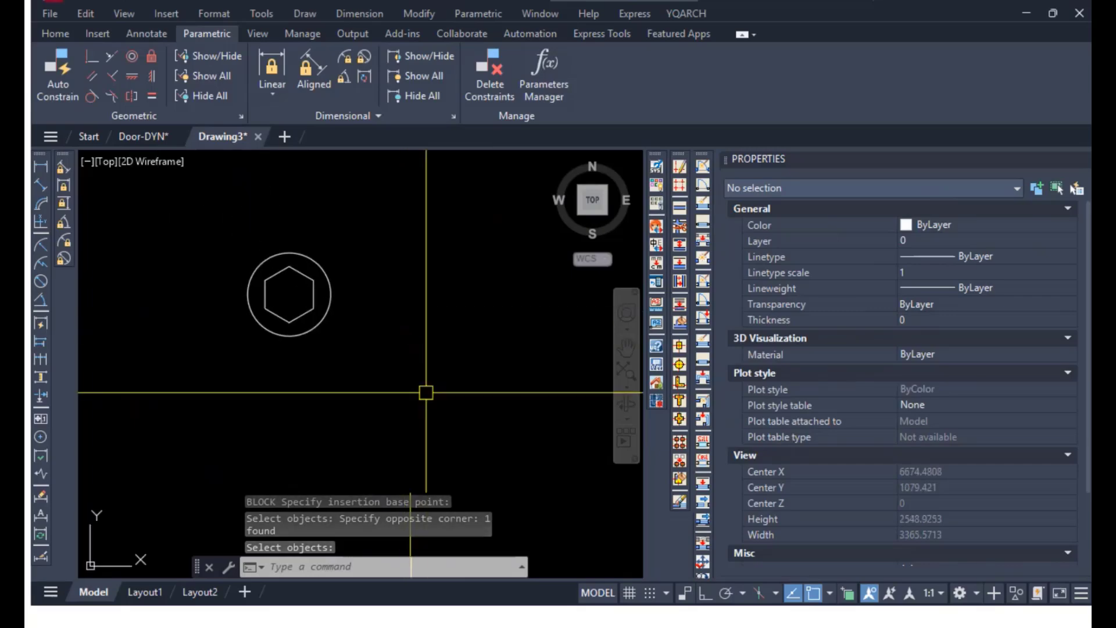
type("c")
key("Return")
left_click(406, 417)
key("Return")
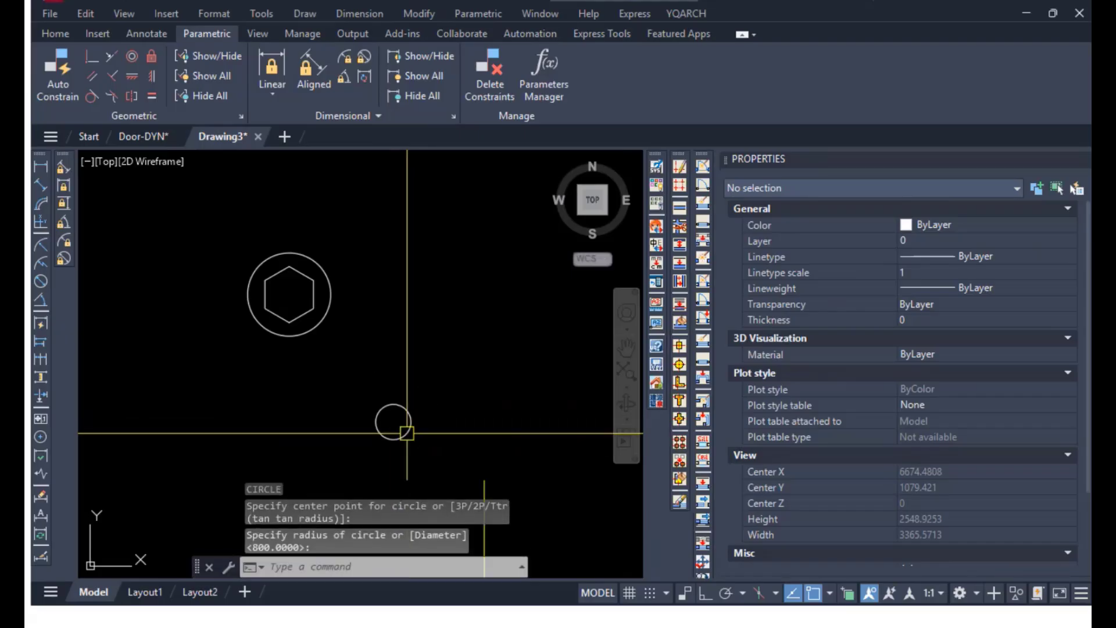
Begin a block definition named Visibility, with its base point at the centre of the small circle.
type("b")
key("Return")
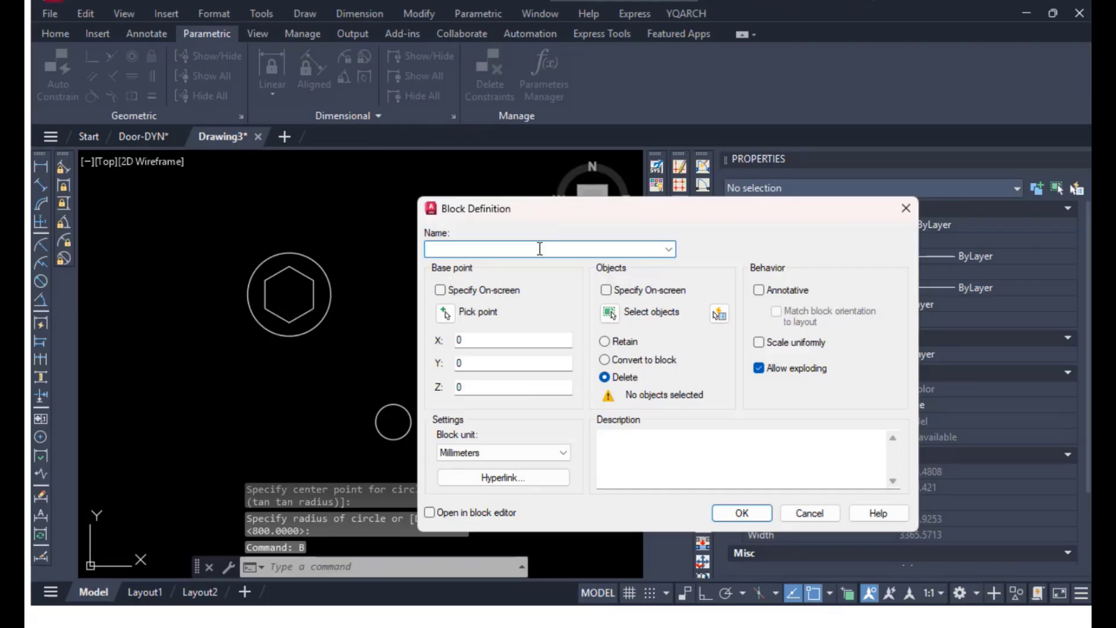
type("Visibility")
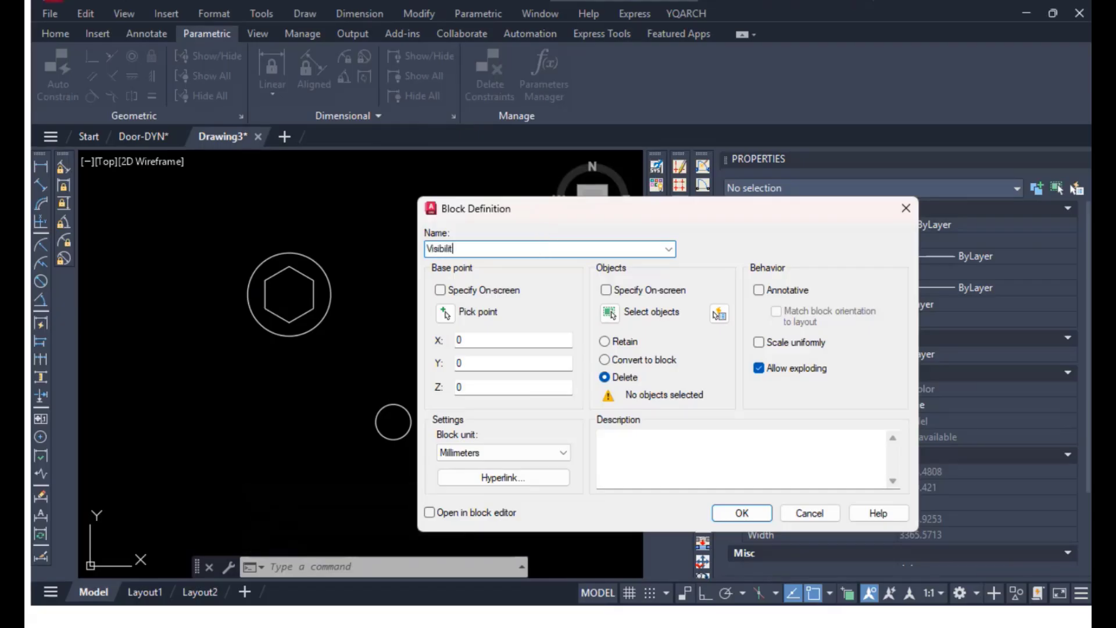
left_click(445, 314)
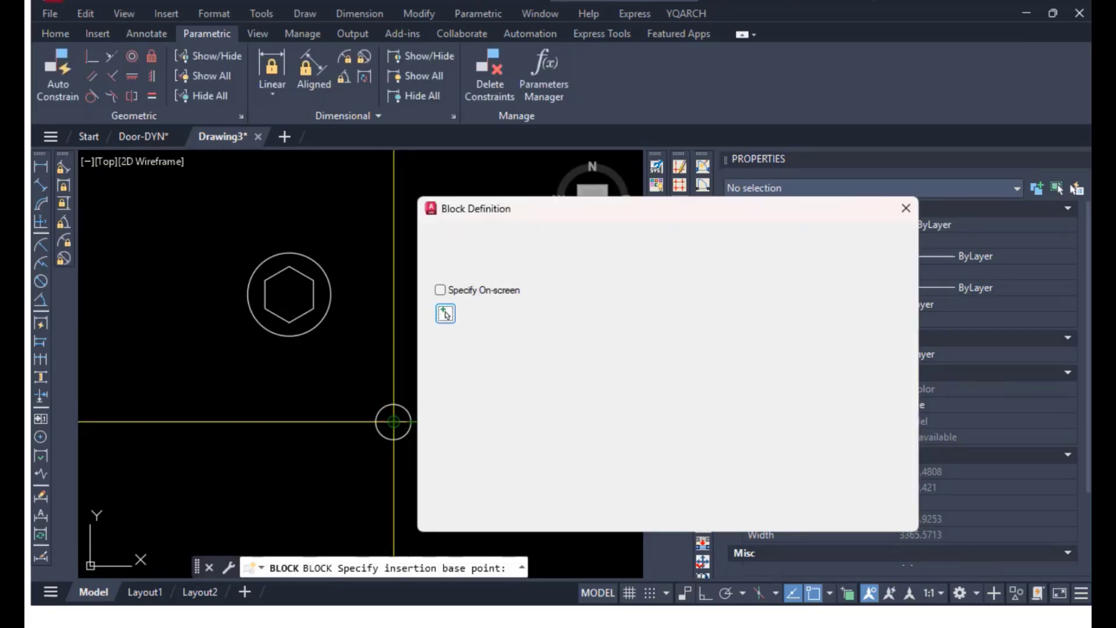
Select the small circle as the object of the Visibility block and create the block so that it opens in the block editor.
left_click(609, 314)
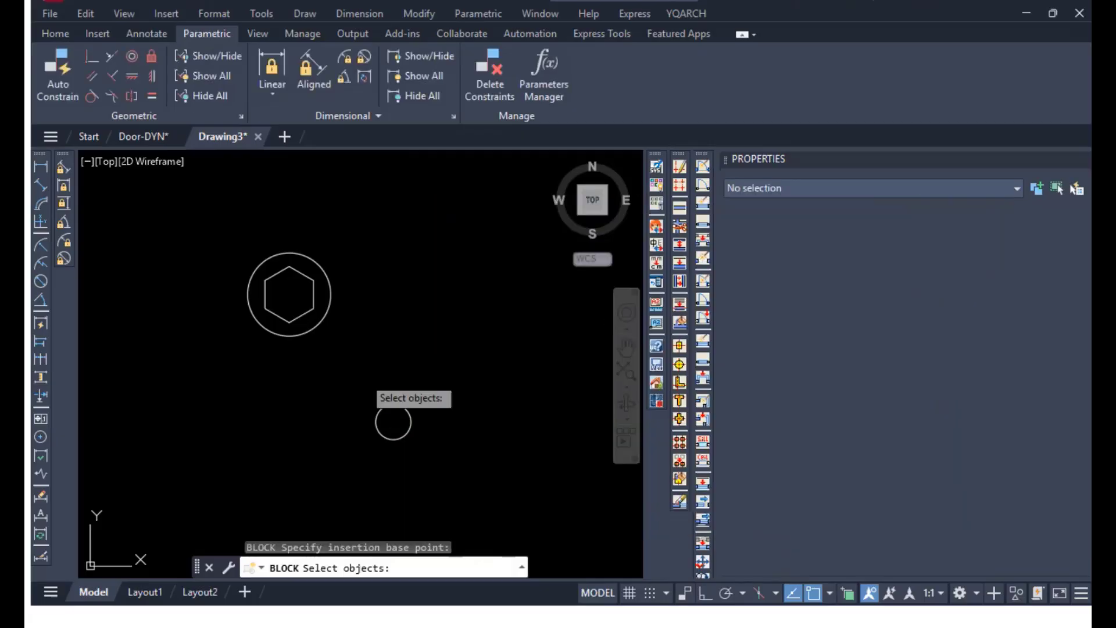
left_click(332, 376)
left_click(424, 461)
key("Return")
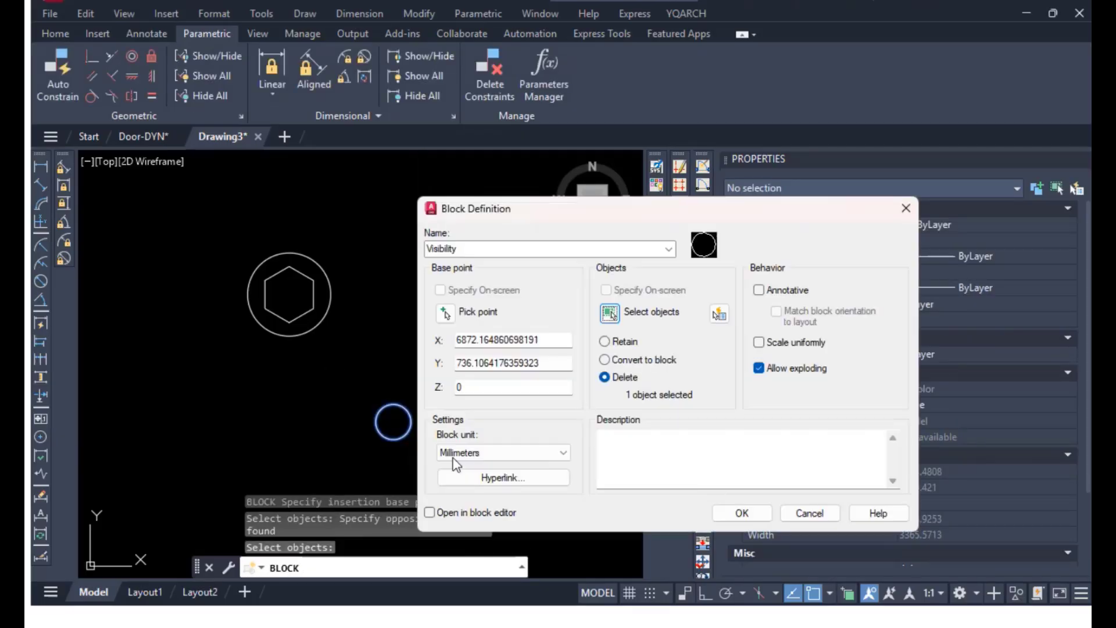
left_click(449, 515)
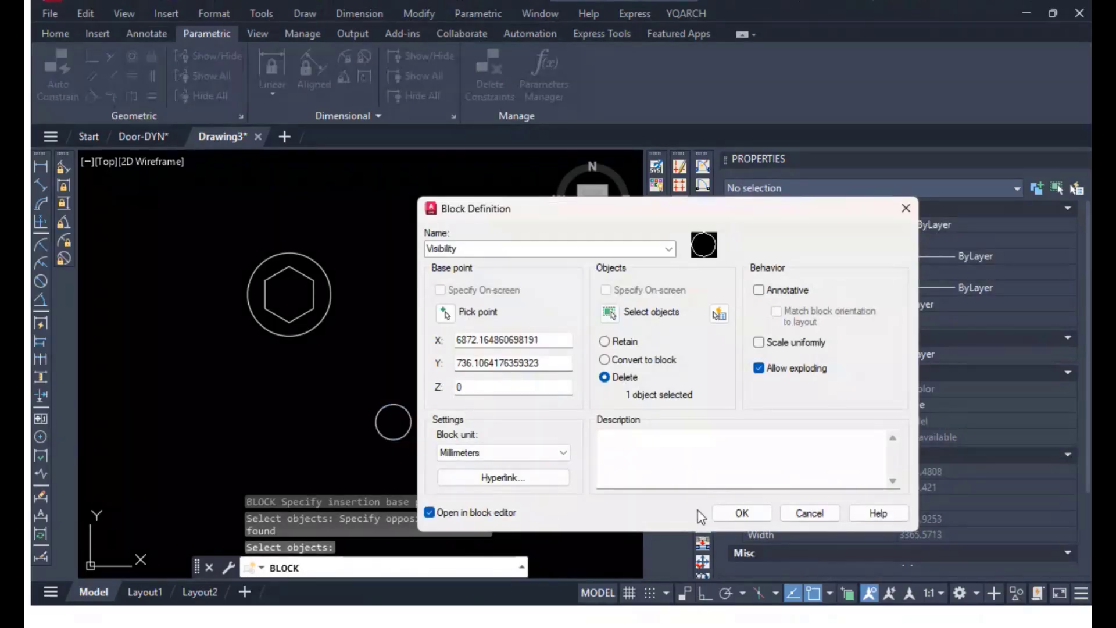
left_click(725, 514)
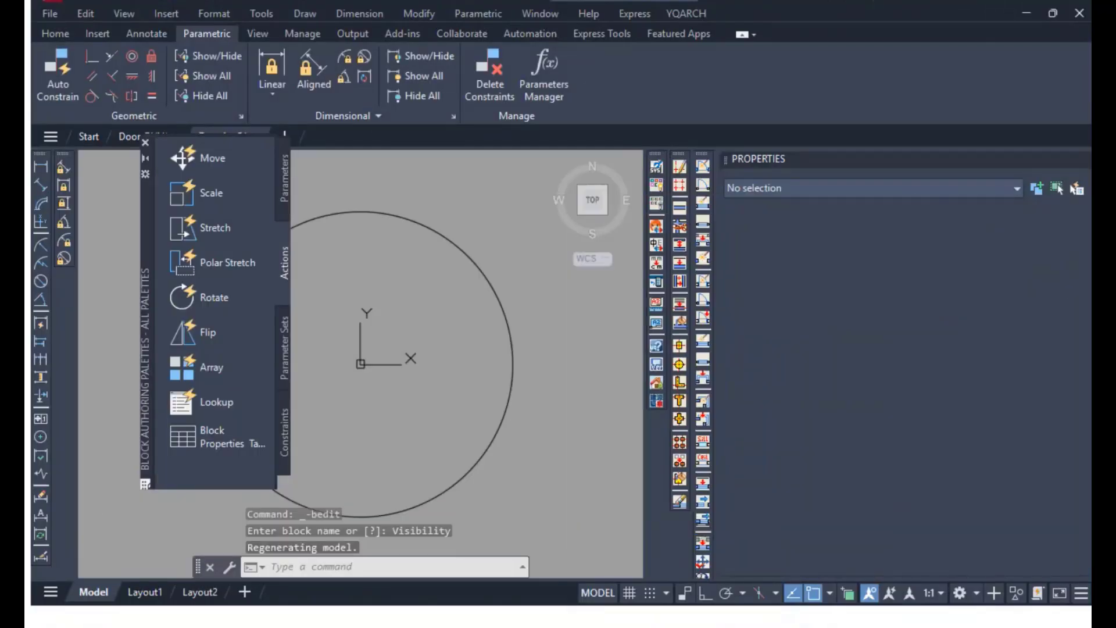
Erase the placeholder circle from the Visibility block.
left_click(507, 323)
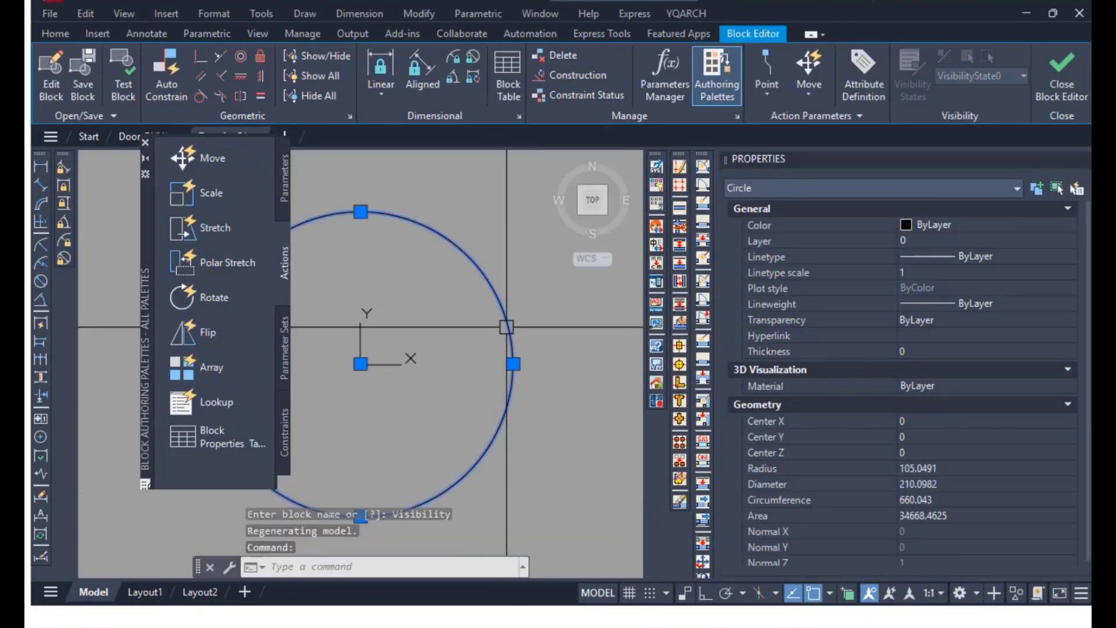
key("Delete")
scroll(498, 317, "down", 4)
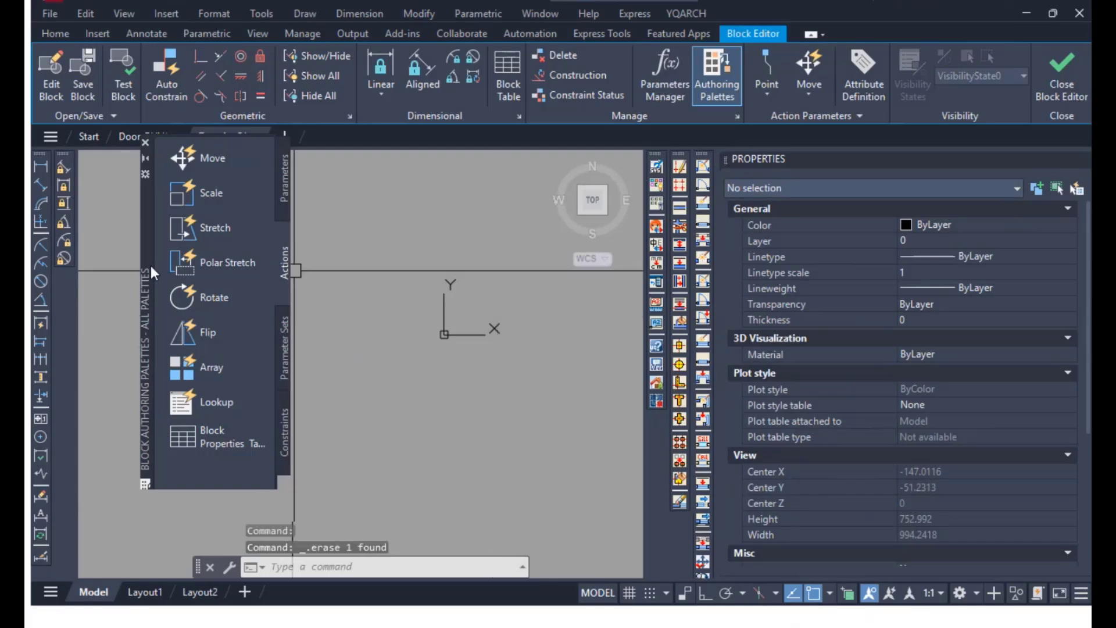
Start inserting a block from the recent blocks and move the block authoring palettes clear of the block thumbnails.
left_click_drag(145, 271, 112, 372)
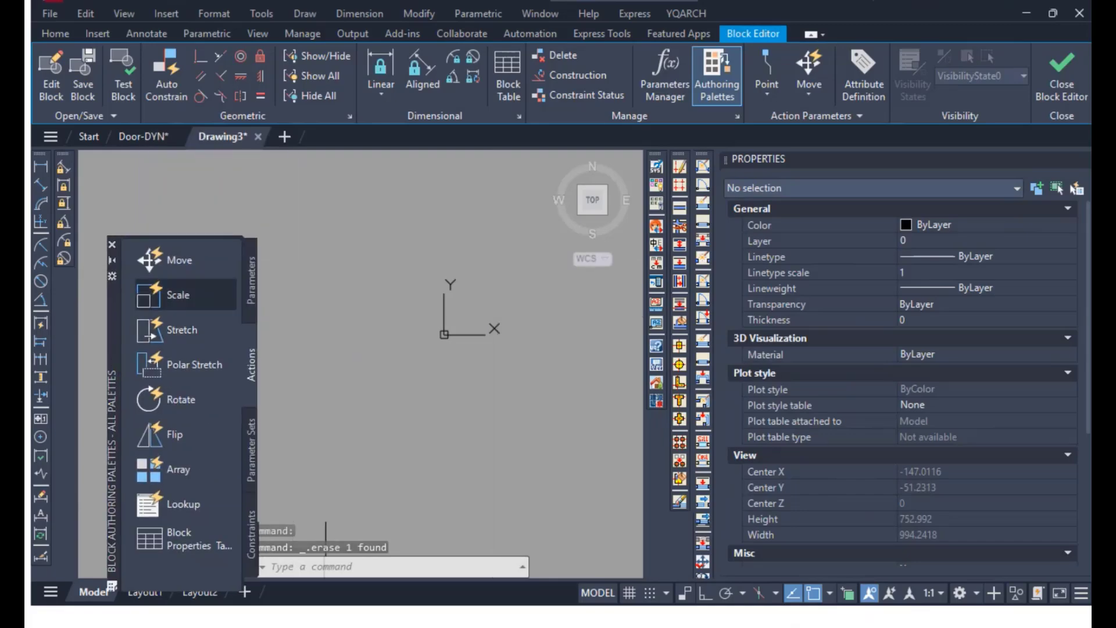
middle_click_drag(350, 268, 347, 322)
type("i")
key("Return")
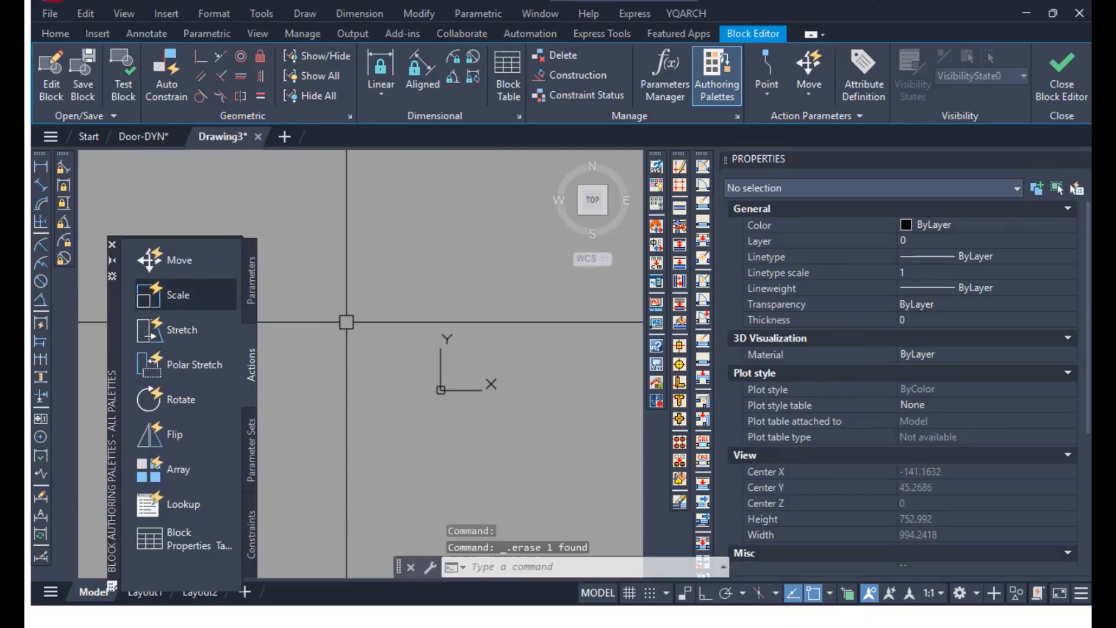
scroll(150, 286, "down", 14)
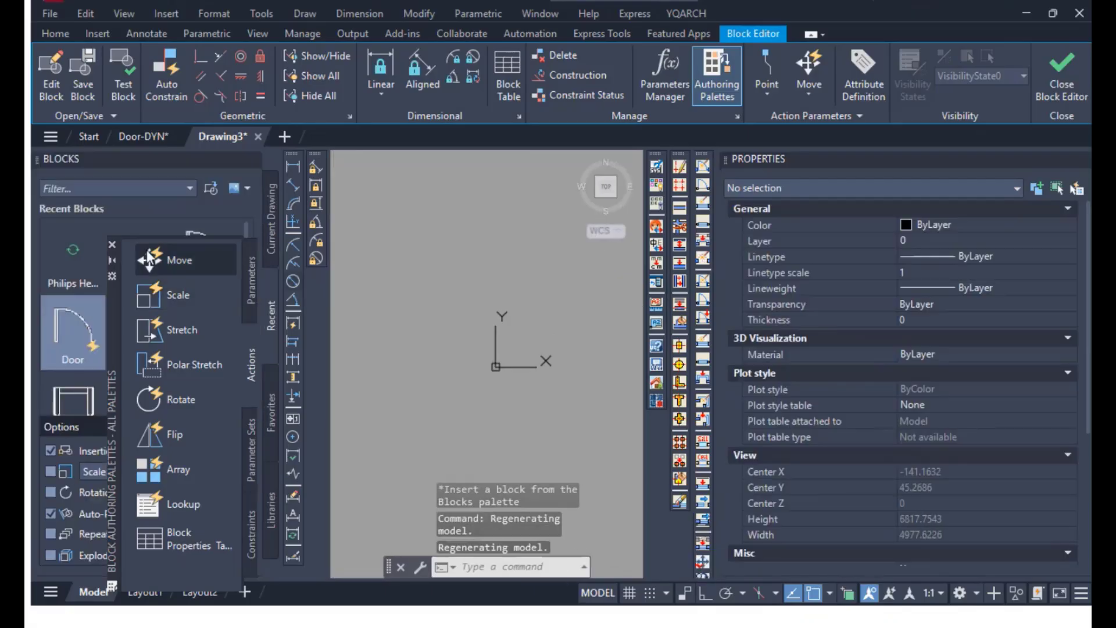
double_click(113, 307)
left_click_drag(133, 425, 503, 464)
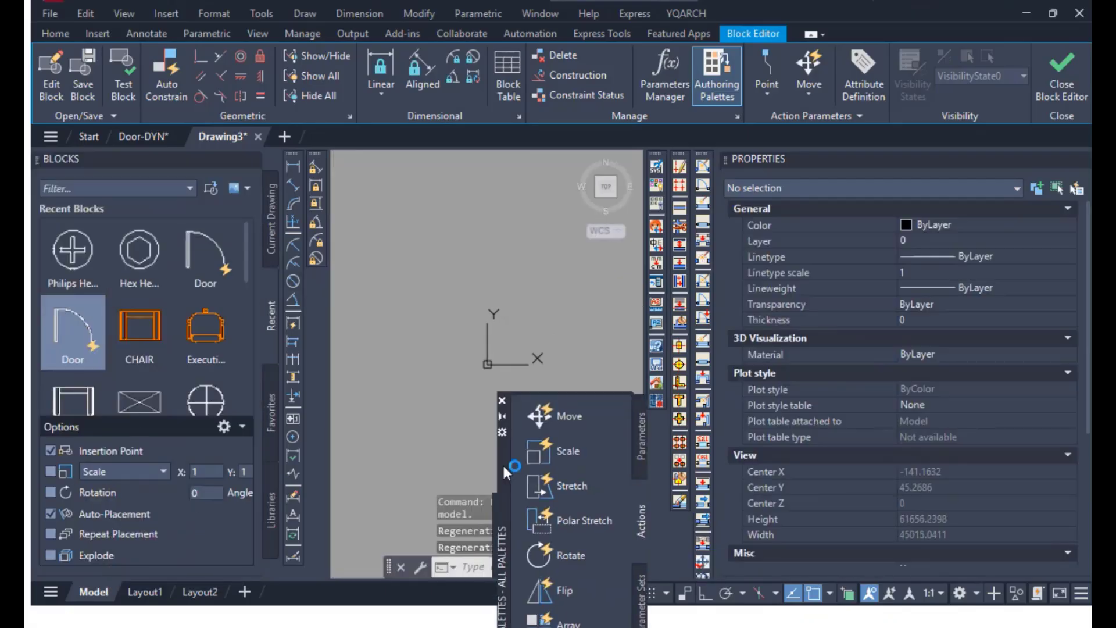
Insert the recent Hex Head Nut block above and to the right of the origin in the Visibility block.
left_click(144, 259)
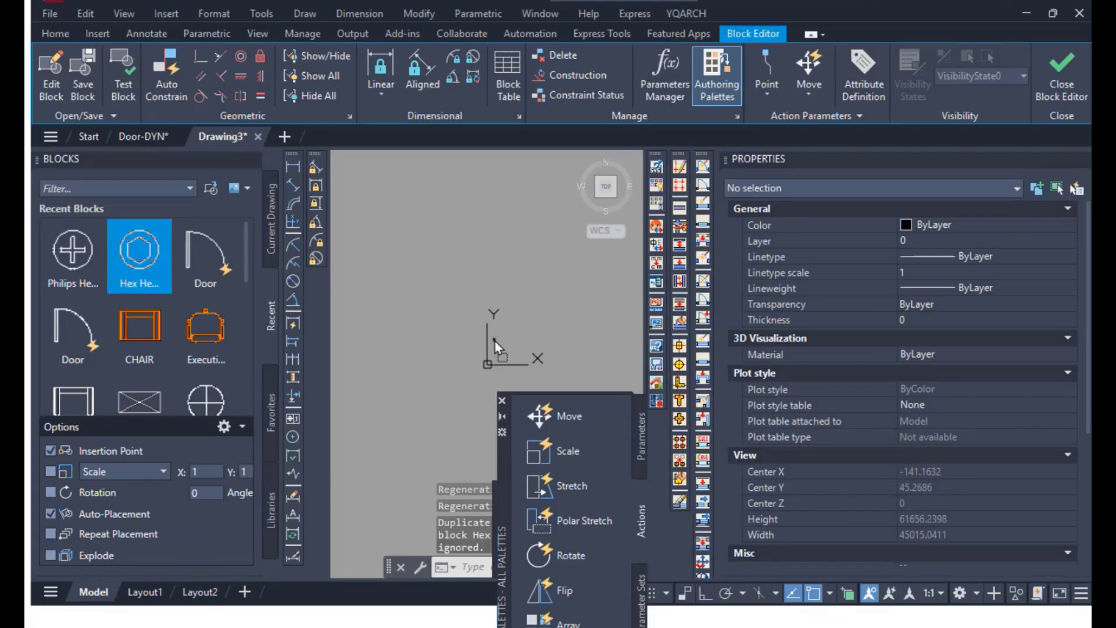
left_click_drag(494, 341, 494, 343)
scroll(494, 349, "up", 9)
middle_click_drag(498, 339, 448, 246)
scroll(491, 293, "up", 2)
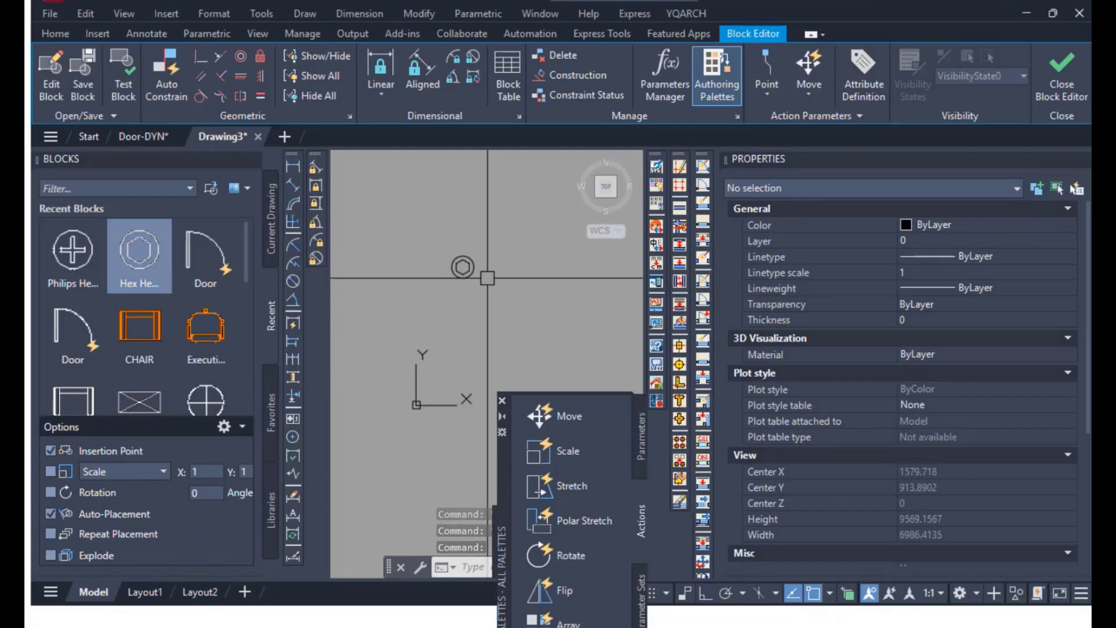
Move the inserted Hex Head Nut by its centre to the origin at absolute coordinates 0,0.
type("m")
key("Return")
left_click(463, 261)
key("Return")
scroll(470, 275, "up", 3)
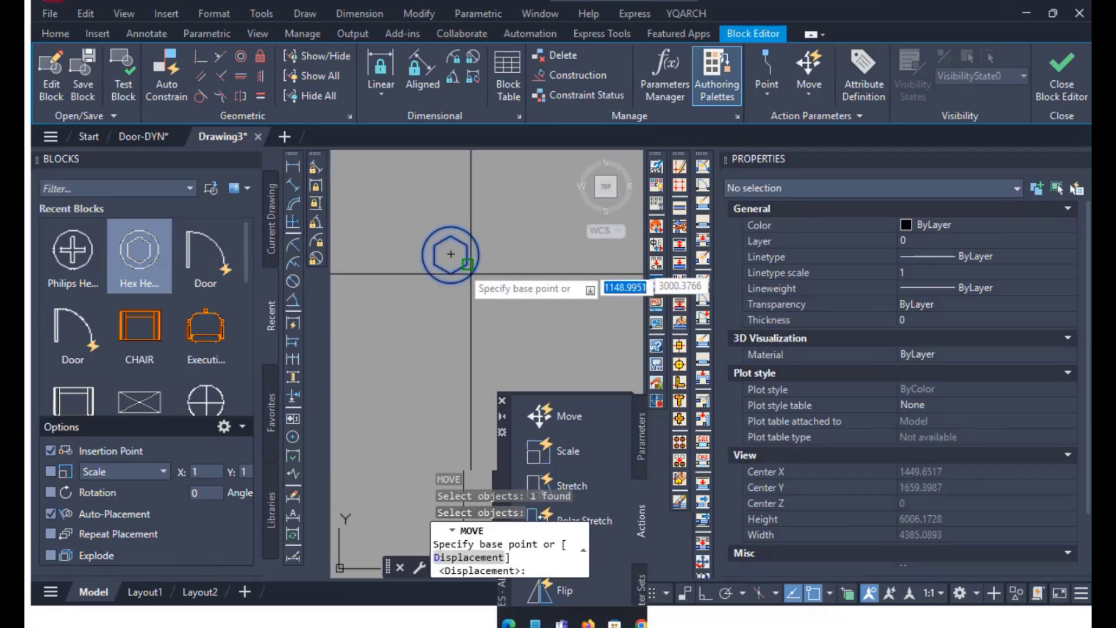
left_click(451, 254)
scroll(459, 332, "down", 4)
middle_click_drag(446, 339, 491, 226)
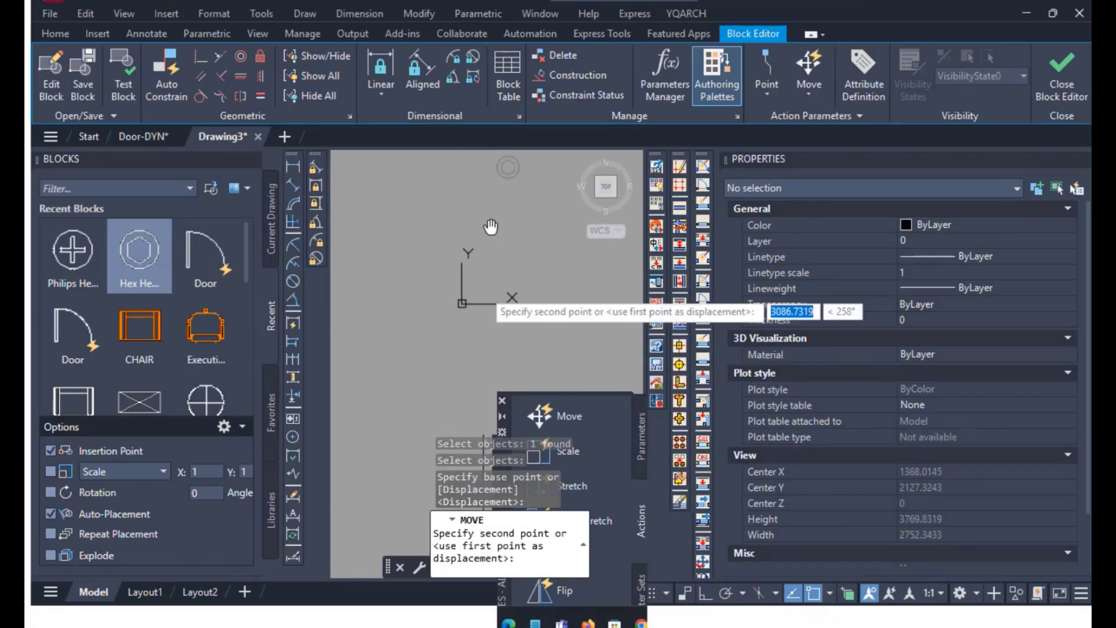
scroll(481, 299, "up", 5)
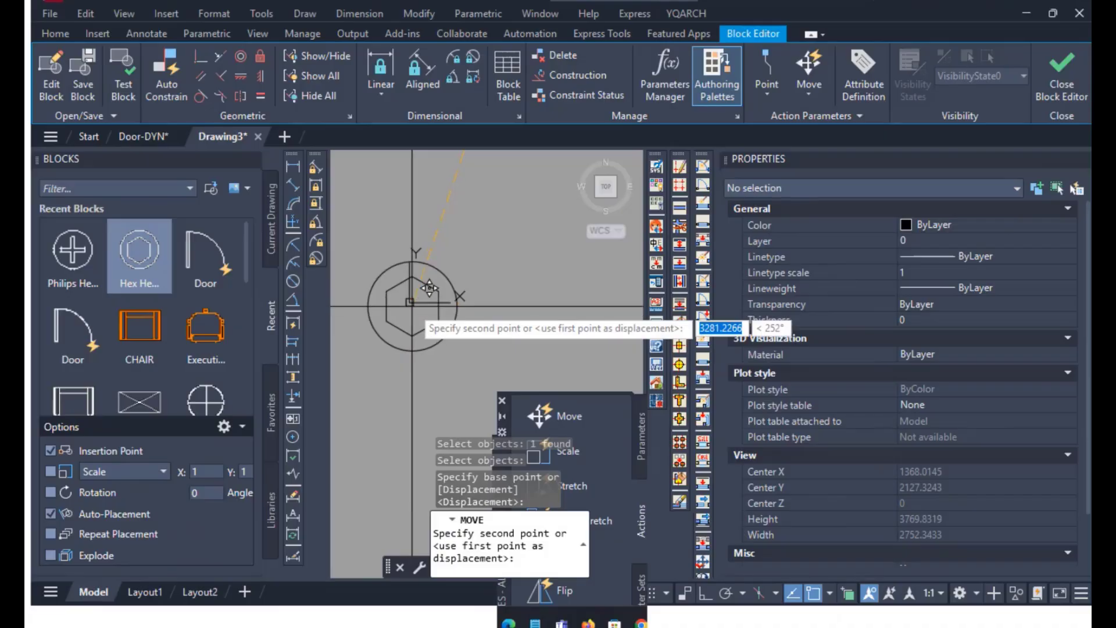
key("F8")
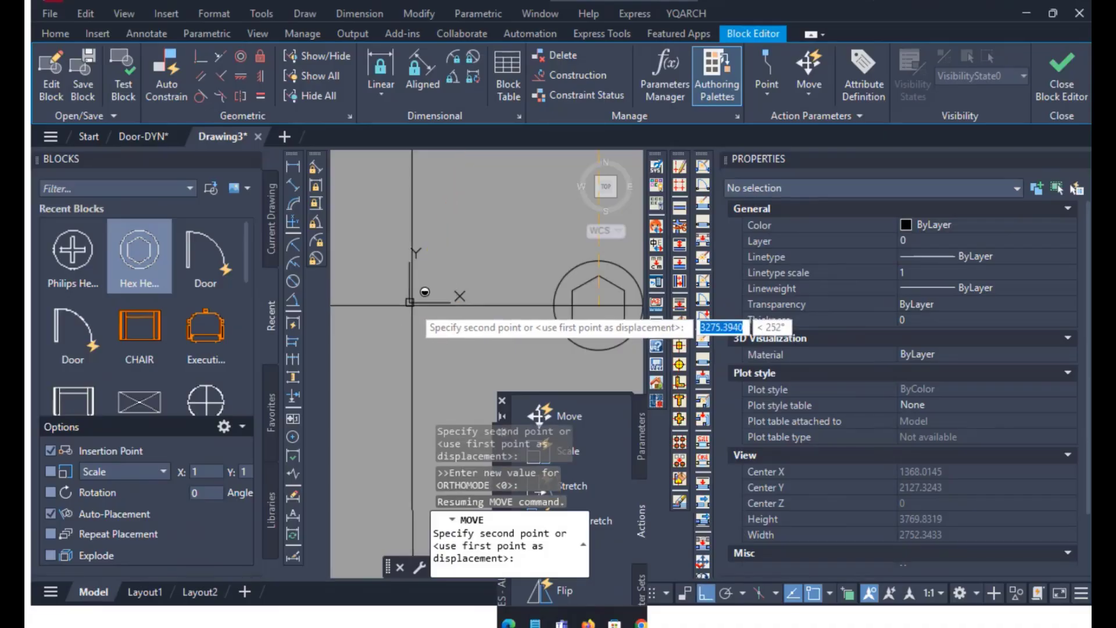
type("#")
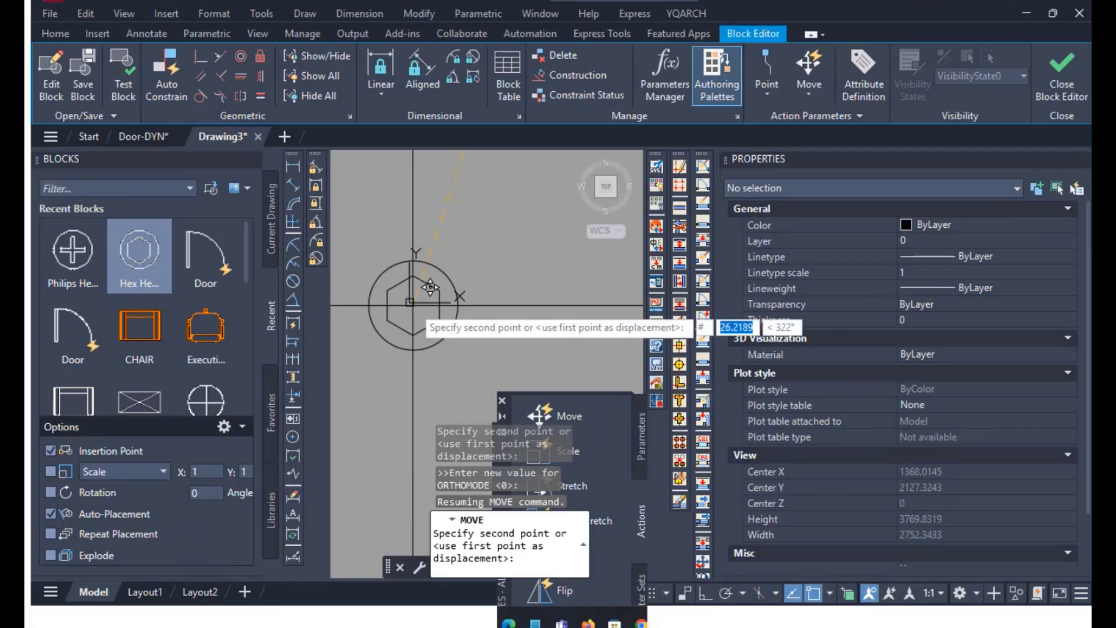
type("0,0")
key("Return")
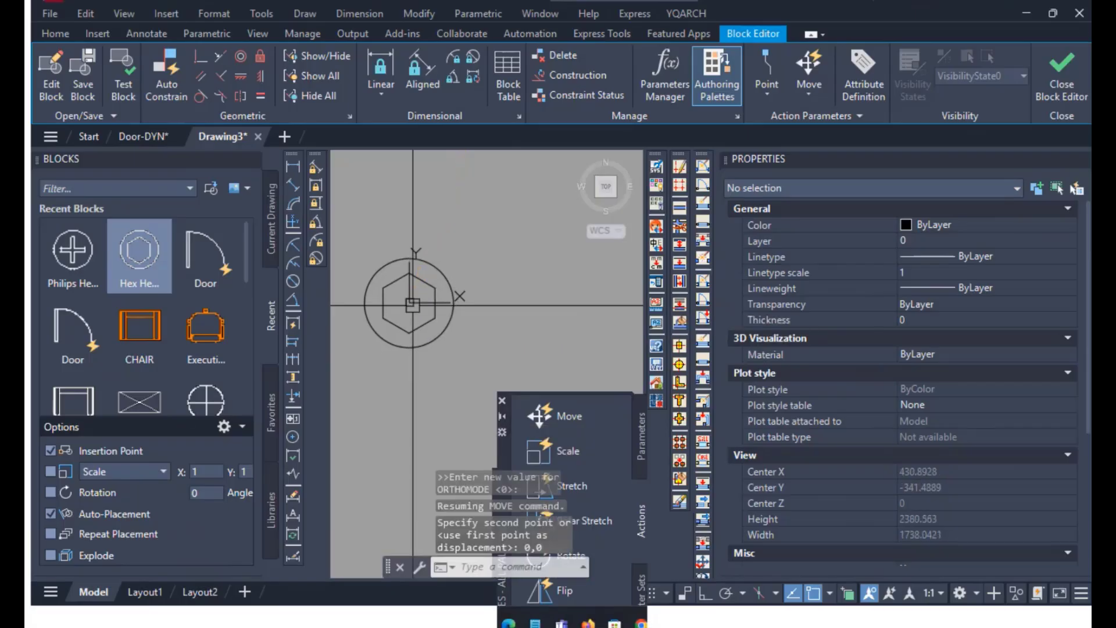
scroll(413, 304, "up", 4)
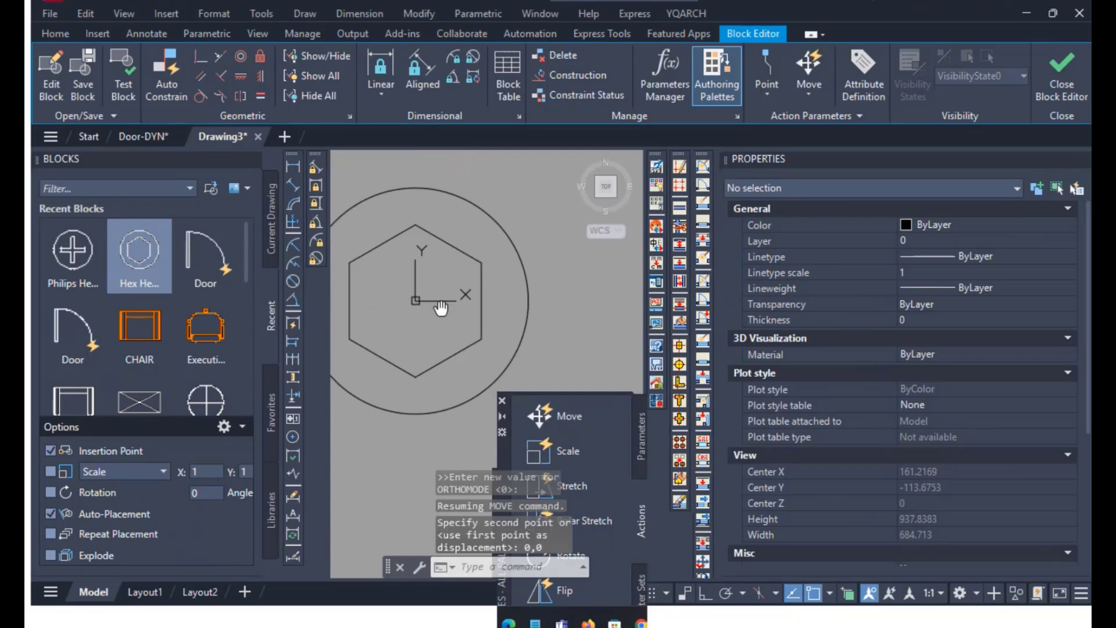
mouse_move(440, 308)
middle_mouse_down()
mouse_move(523, 256)
mouse_move(489, 299)
middle_mouse_up()
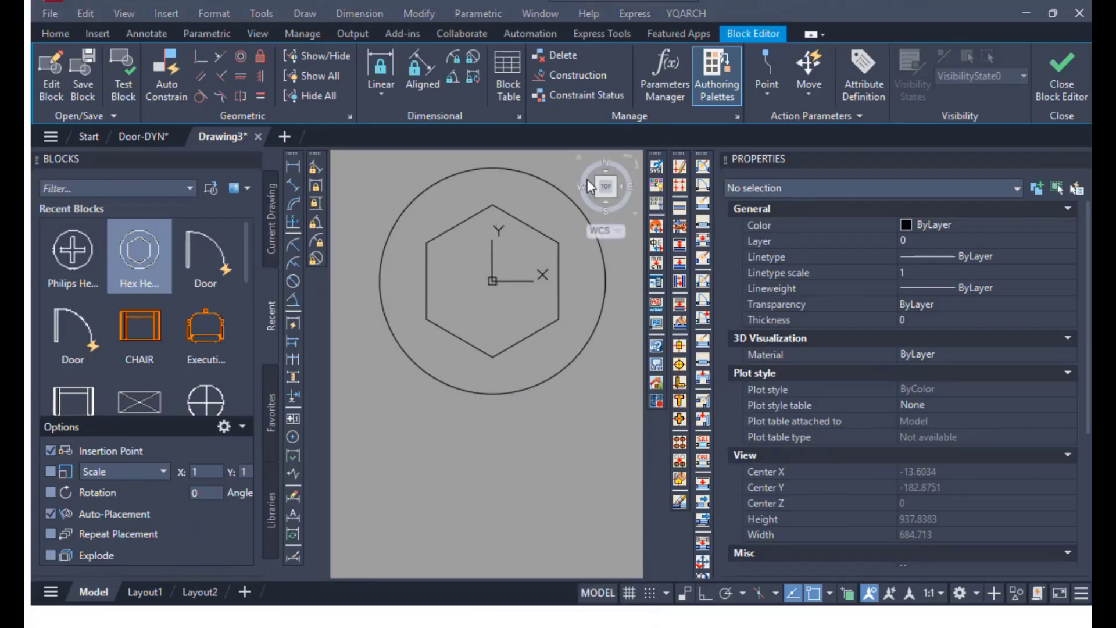
left_click(483, 284)
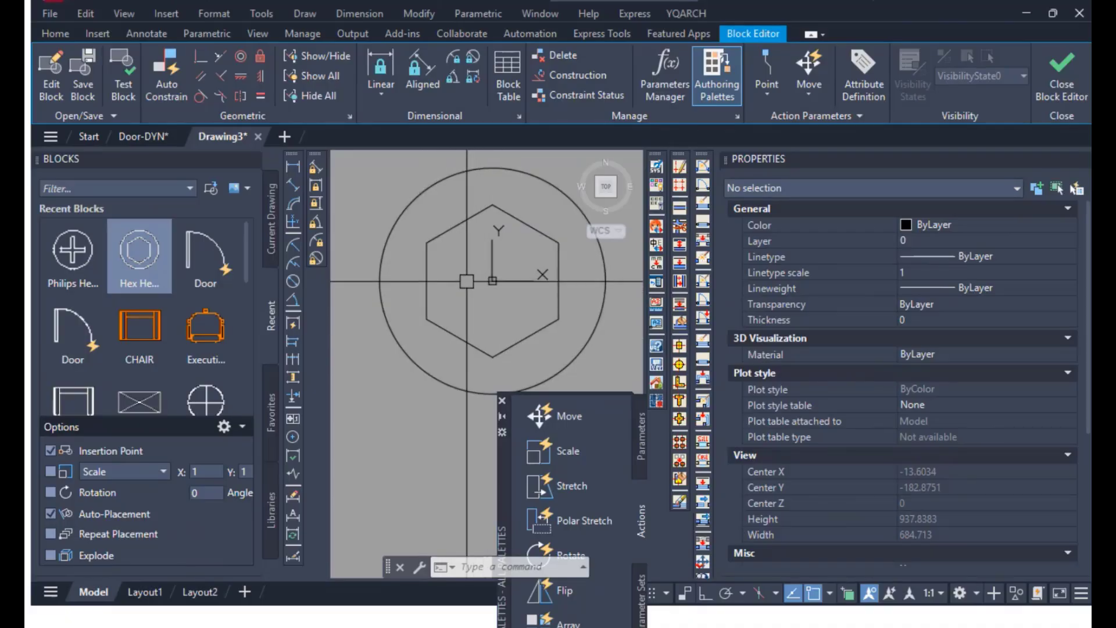
scroll(467, 281, "down", 3)
middle_click_drag(466, 281, 445, 297)
left_click(487, 262)
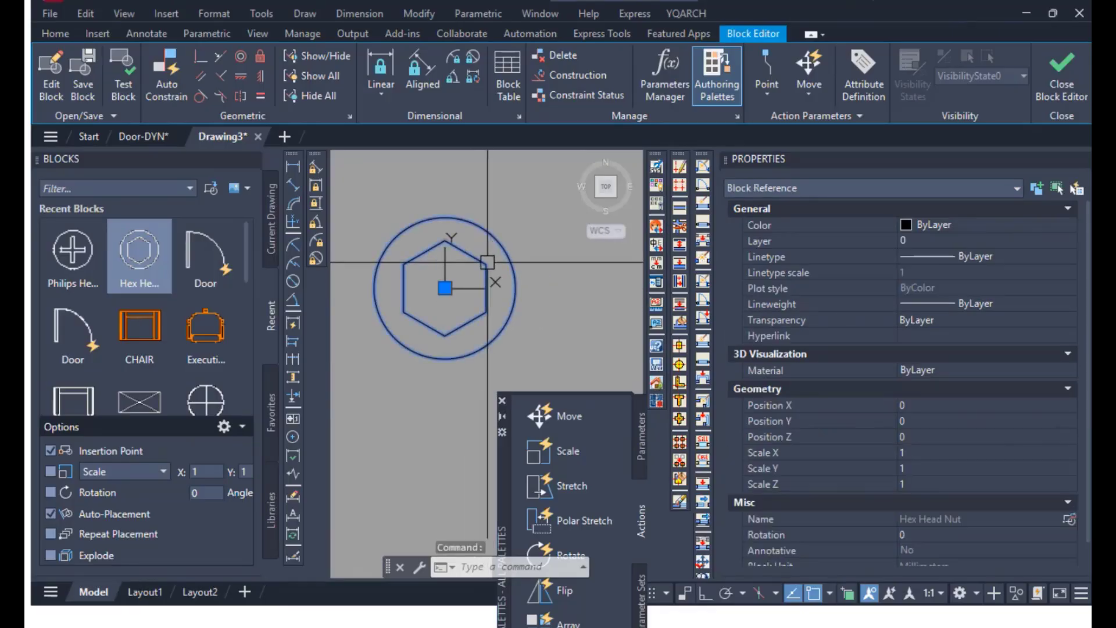
key("Escape")
key("Escape")
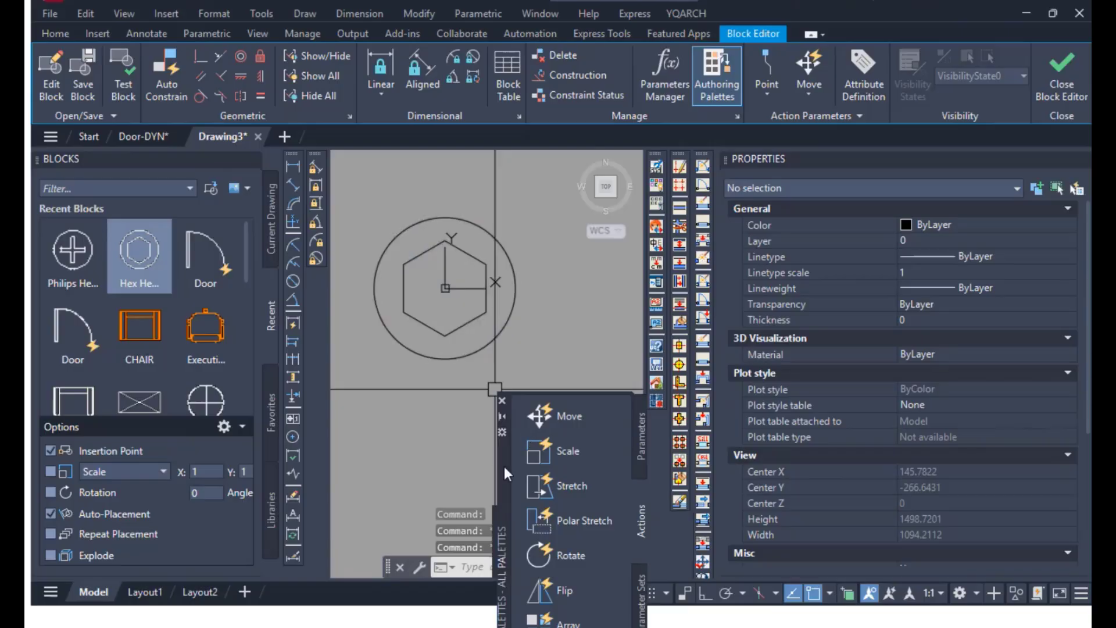
Add a Visibility parameter just outside the Hex Head Nut's circle, on its right side level with the origin.
left_click_drag(504, 466, 573, 253)
left_click(714, 238)
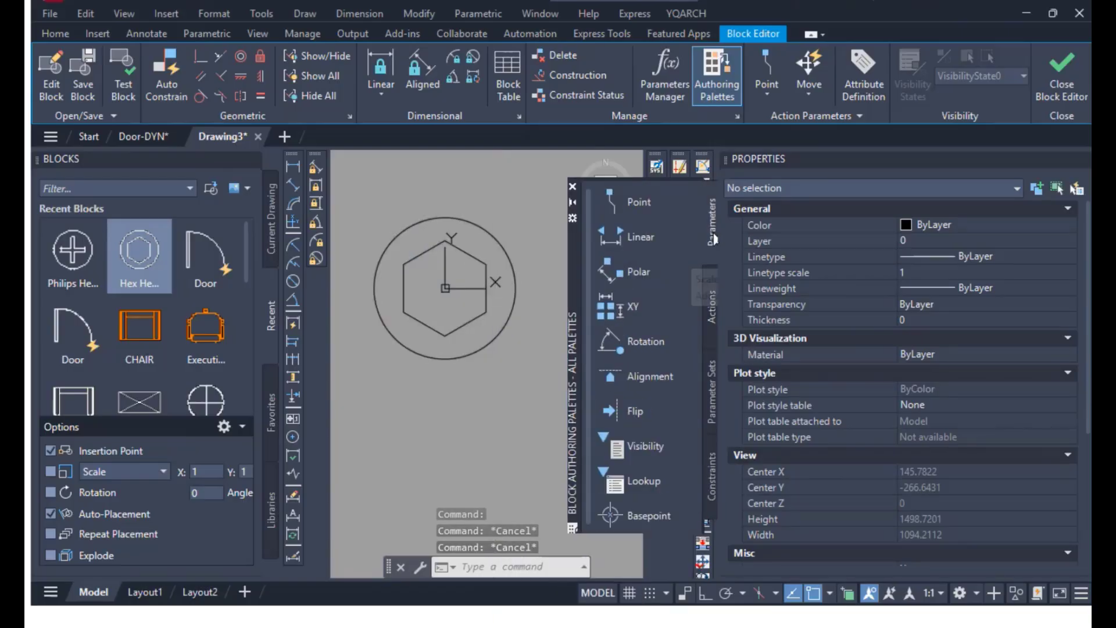
left_click(658, 446)
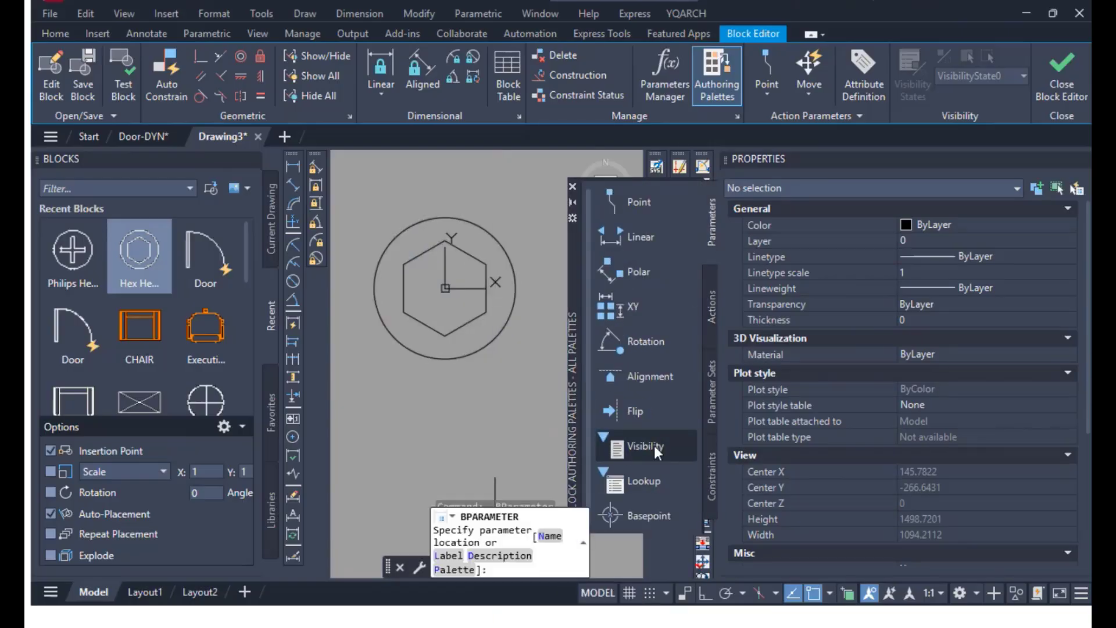
middle_click_drag(461, 307, 405, 359)
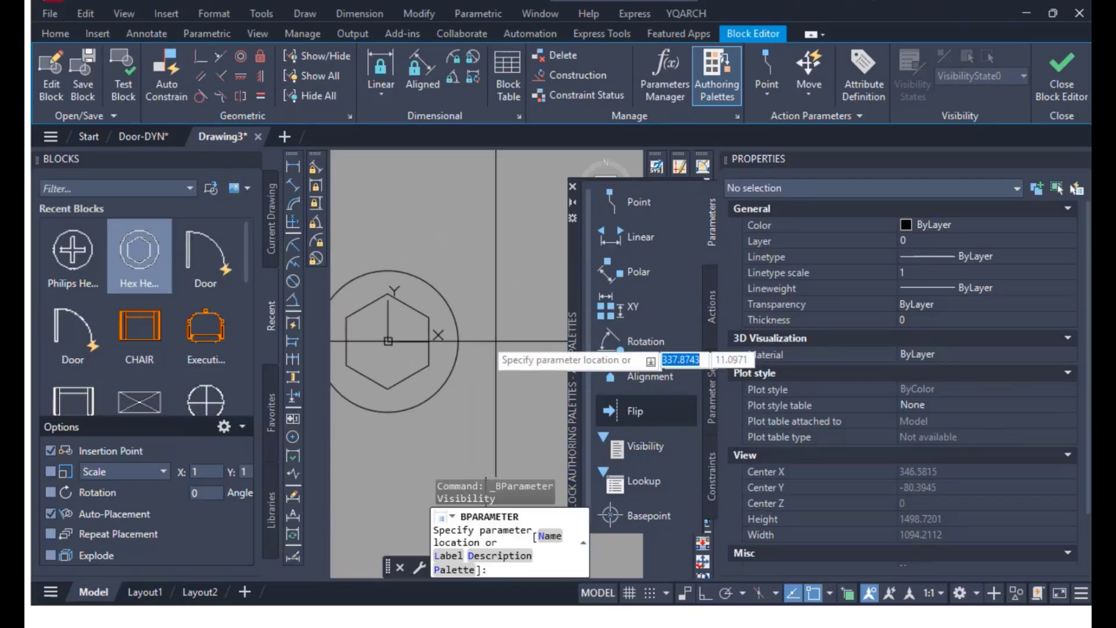
left_click(482, 336)
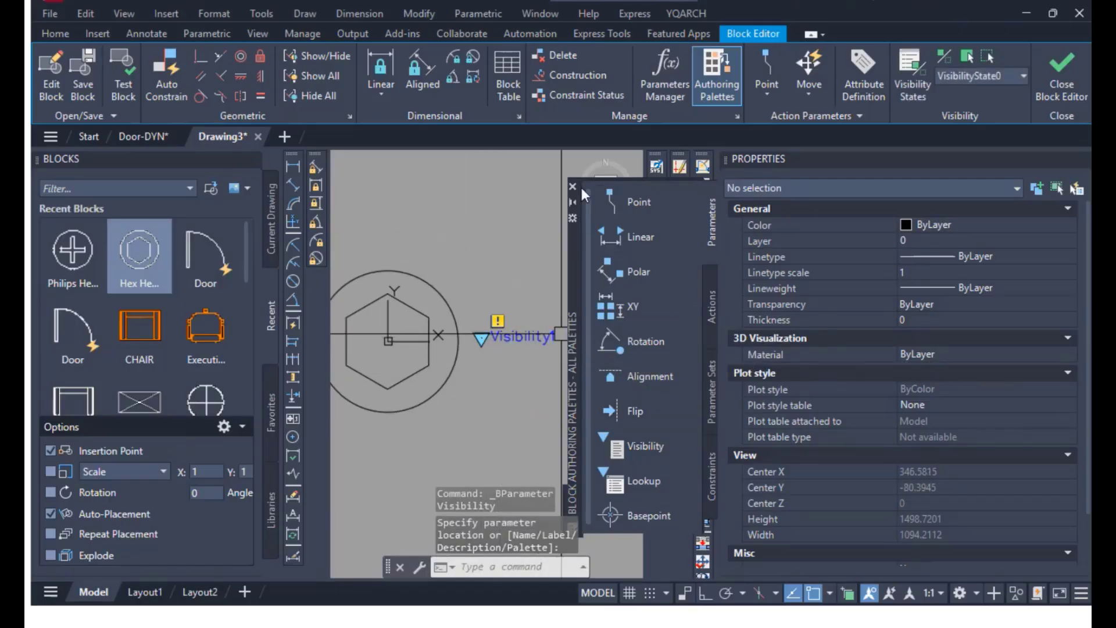
Close the block authoring palettes and bring the nut and its visibility parameter into clear view.
left_click_drag(572, 311, 639, 388)
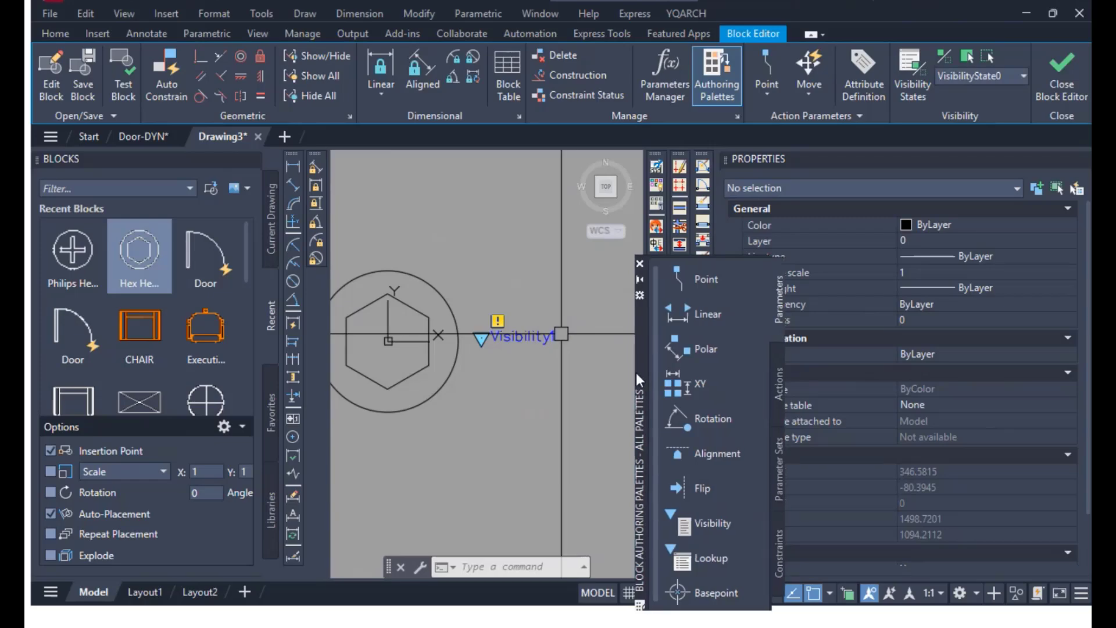
left_click(640, 266)
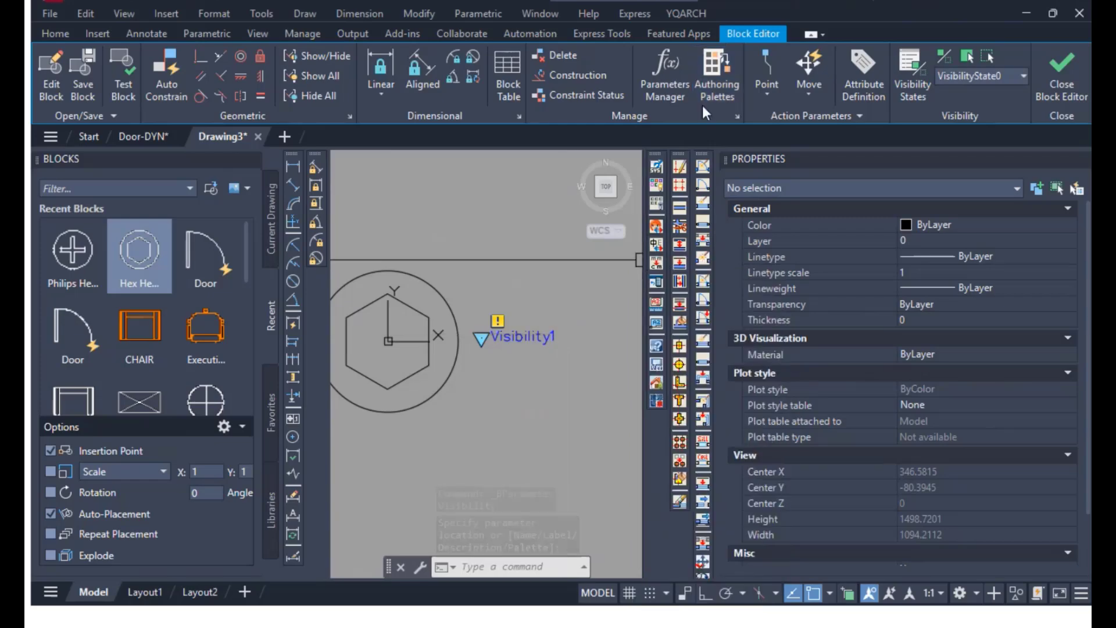
left_click(712, 92)
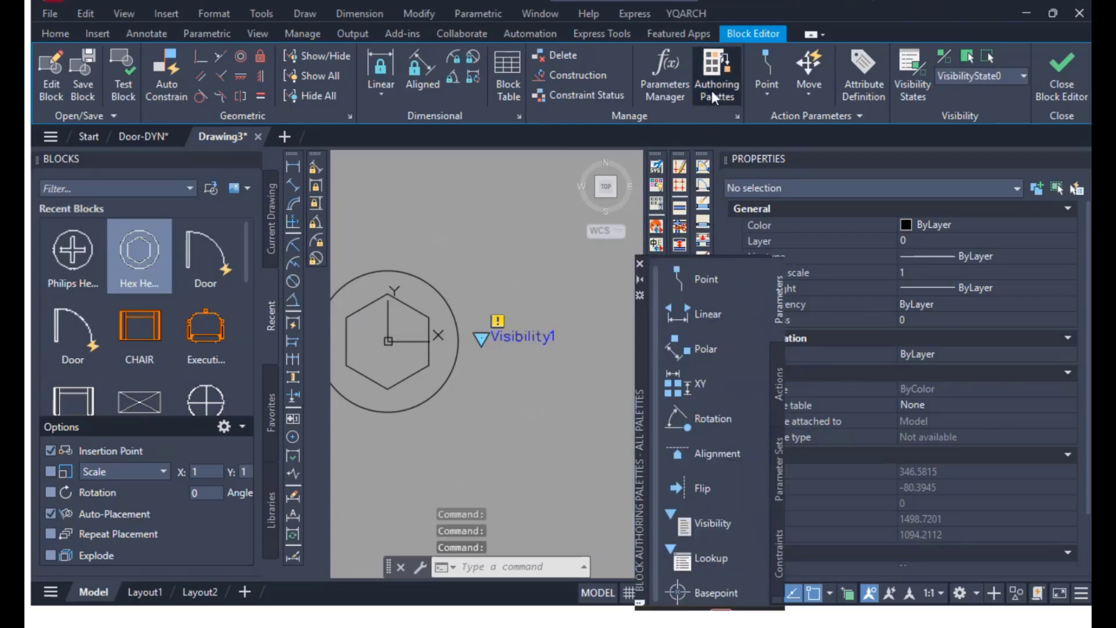
left_click(639, 263)
mouse_move(521, 357)
middle_mouse_down()
mouse_move(602, 344)
mouse_move(544, 372)
middle_mouse_up()
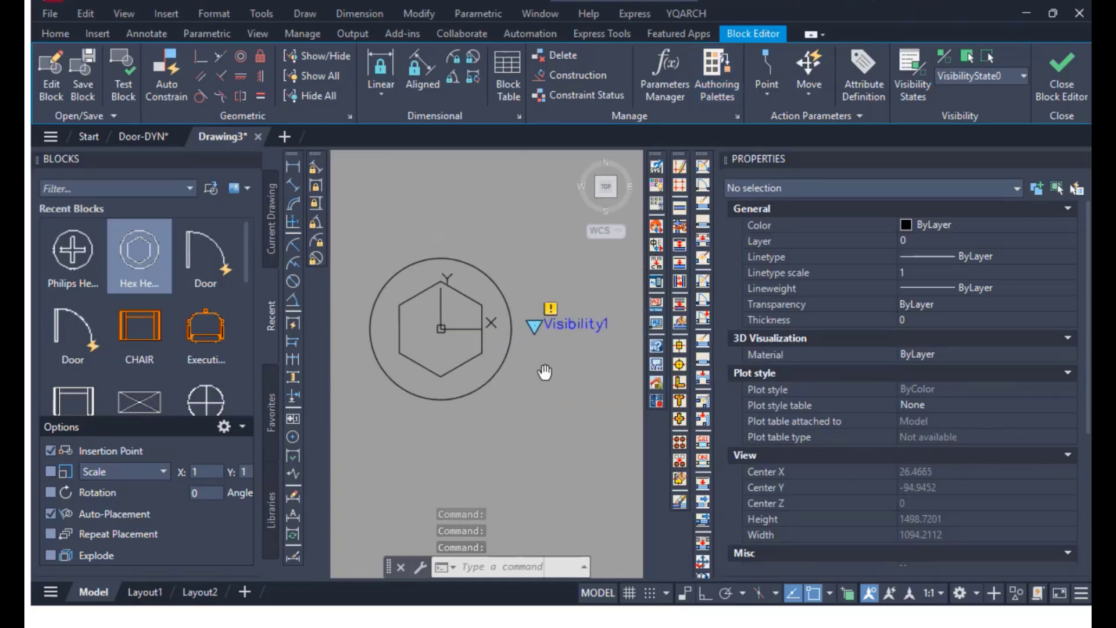
Rename the block's default visibility state VisibilityState0 as HexHead.
left_click(911, 87)
left_click(670, 285)
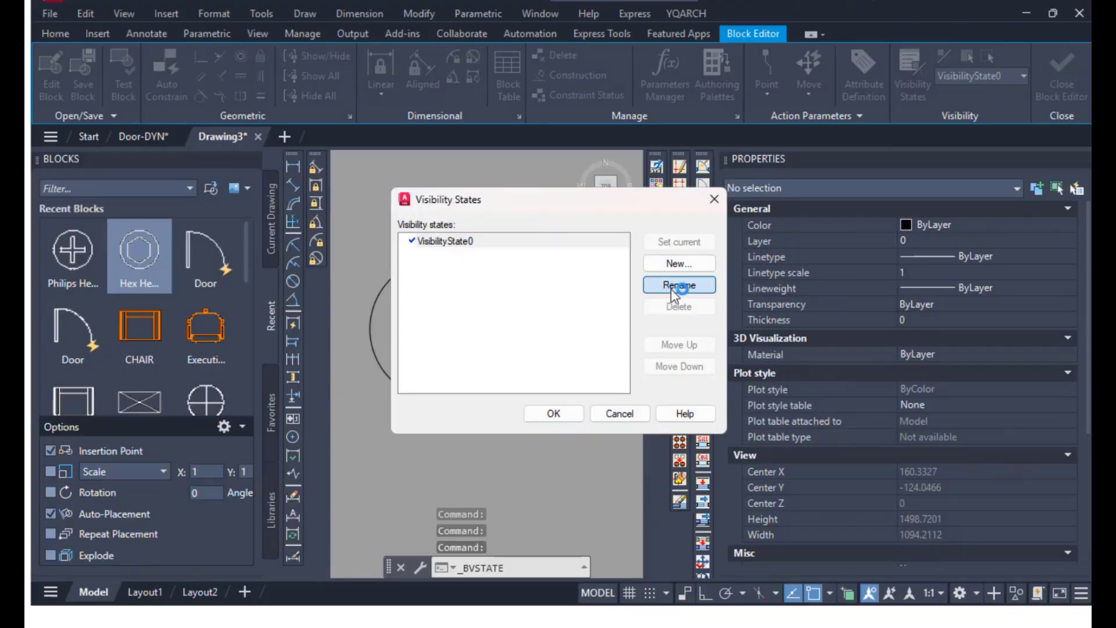
left_click_drag(591, 207, 792, 217)
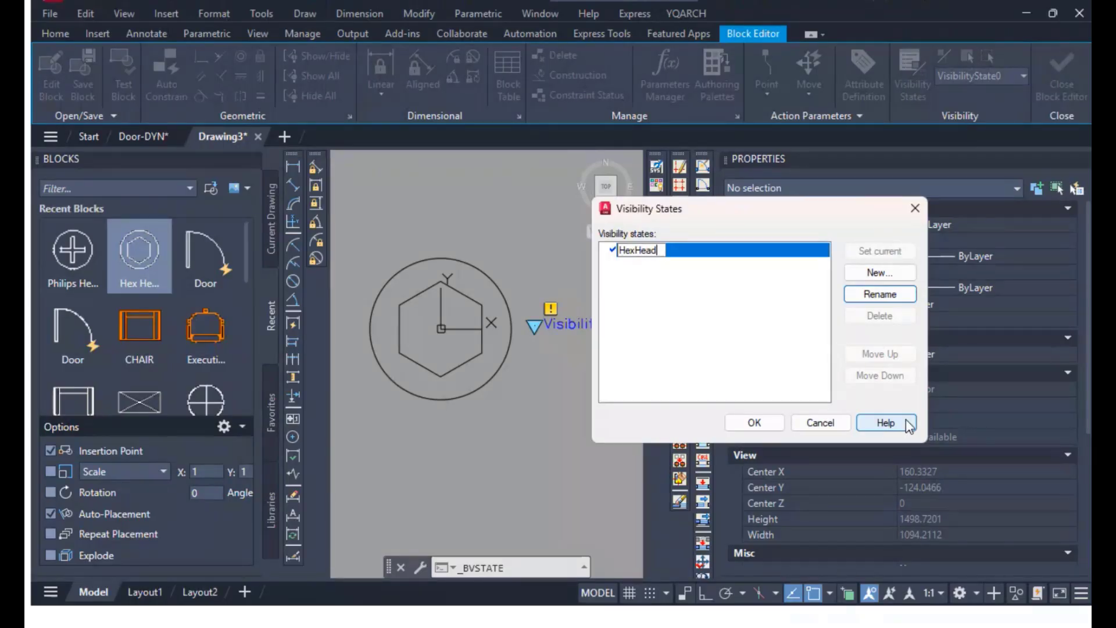
Add a visibility state named Philips Head that hides all existing objects, and accept the visibility states.
left_click(880, 273)
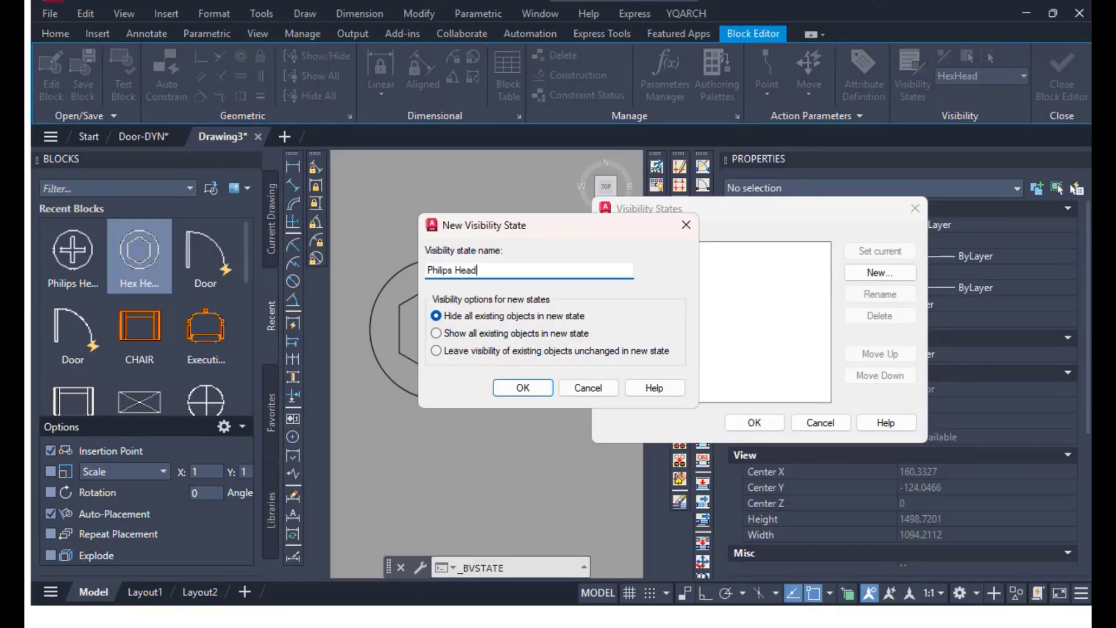
left_click(522, 388)
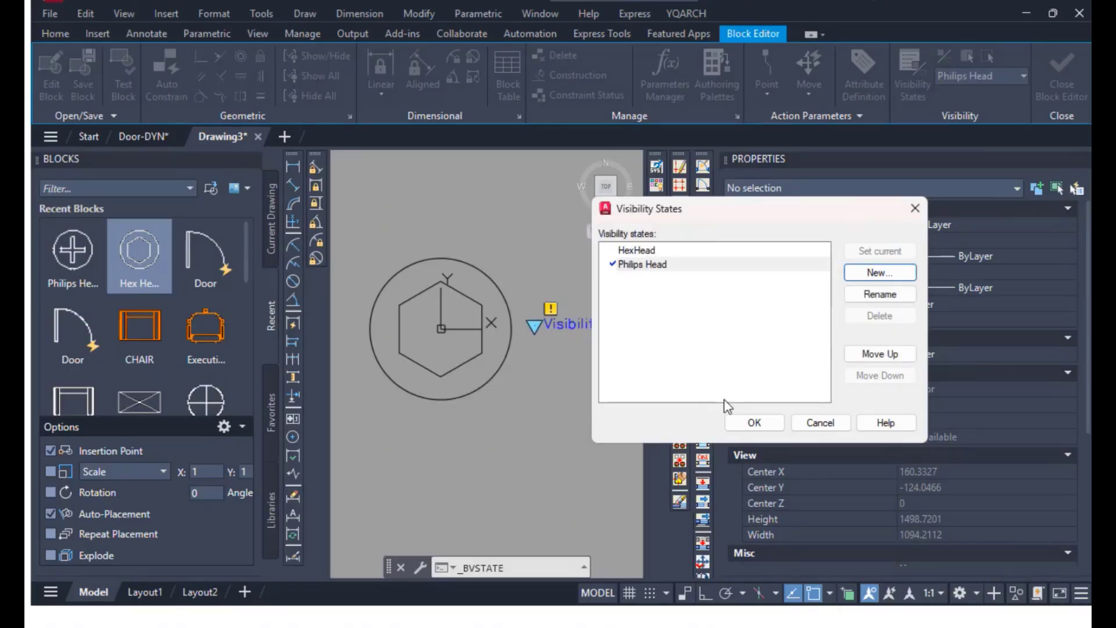
left_click(755, 422)
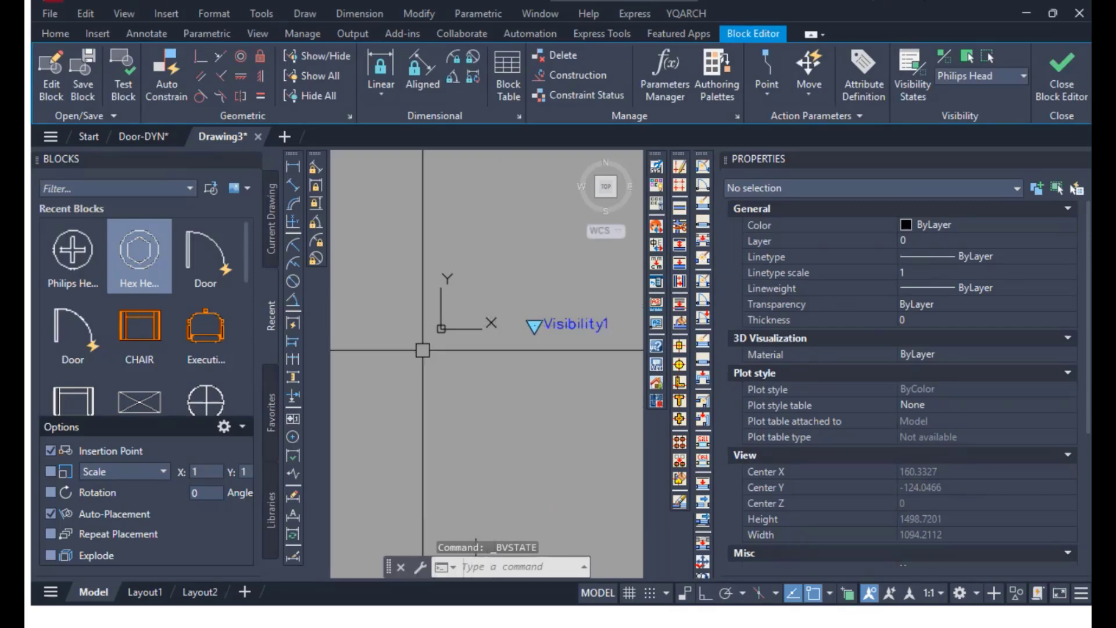
Insert the recent Philips Head Flat block in the Philips Head state and move it by its centre to 0,0.
left_click(95, 263)
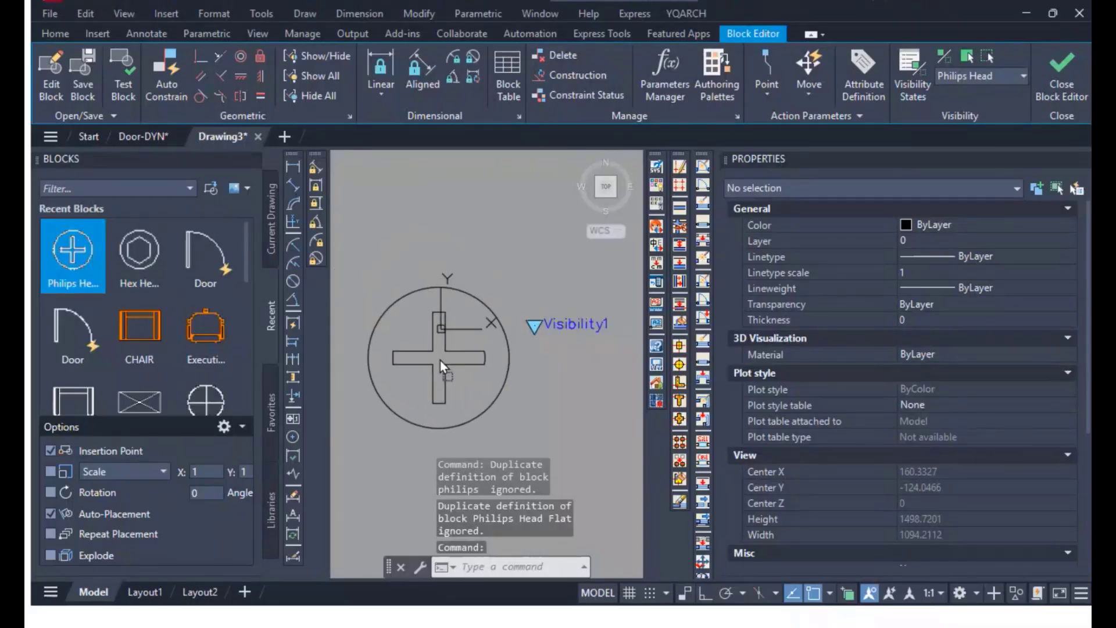
left_click(440, 359)
left_click(439, 358)
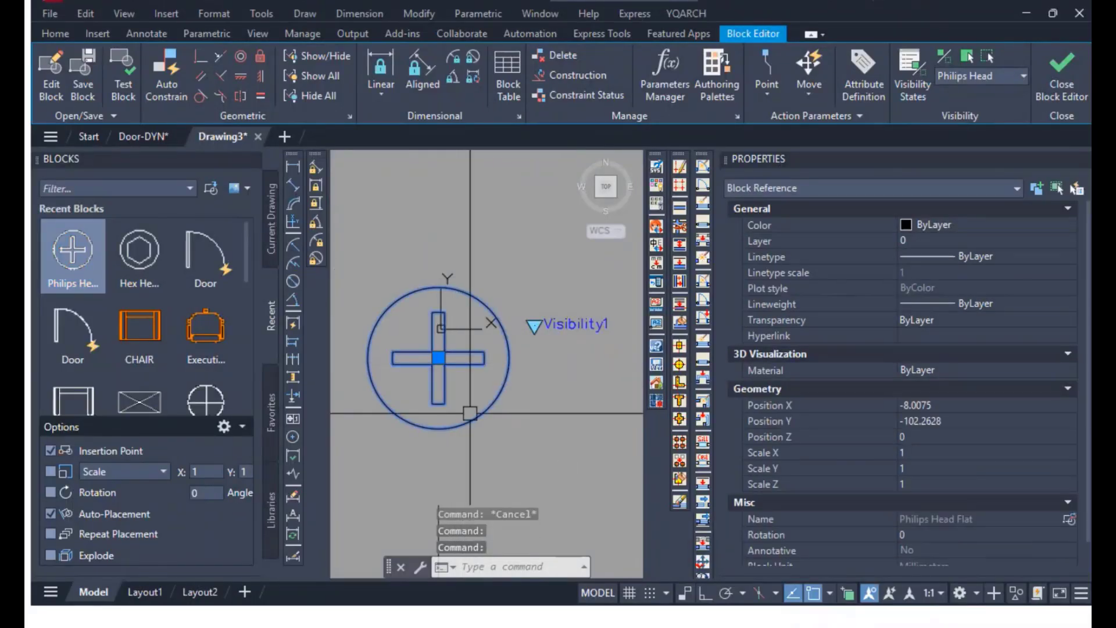
left_click(438, 358)
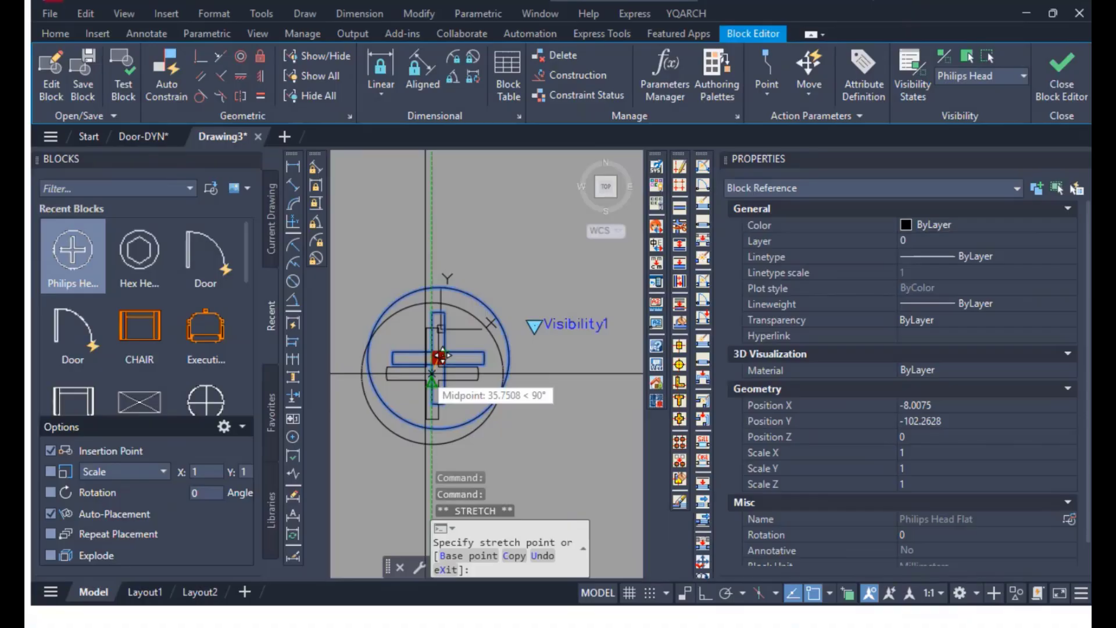
type("0,0")
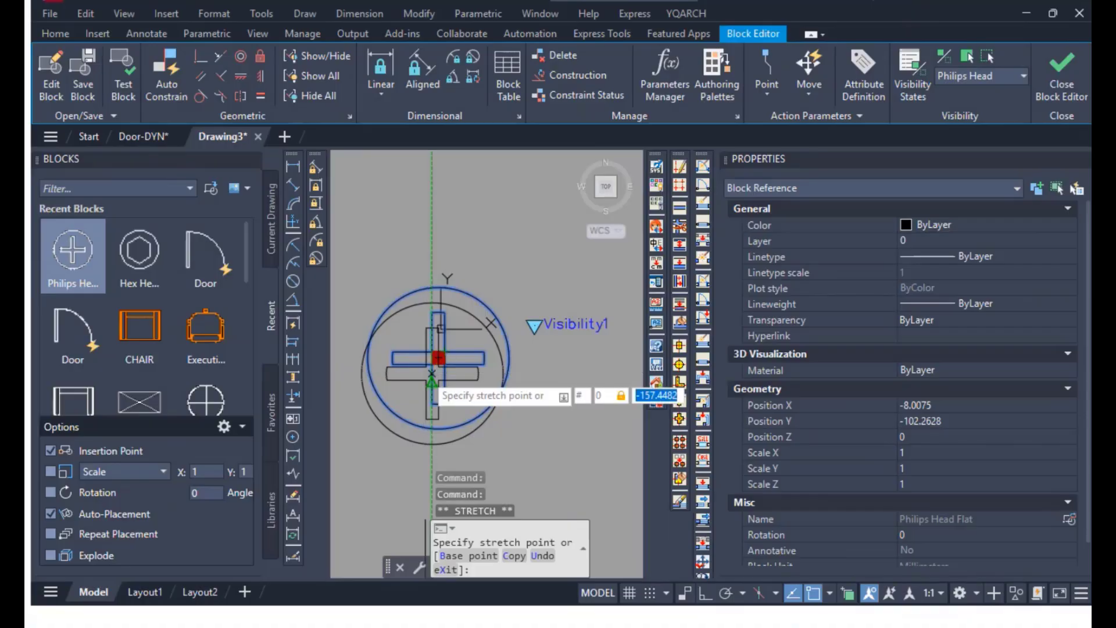
key("Return")
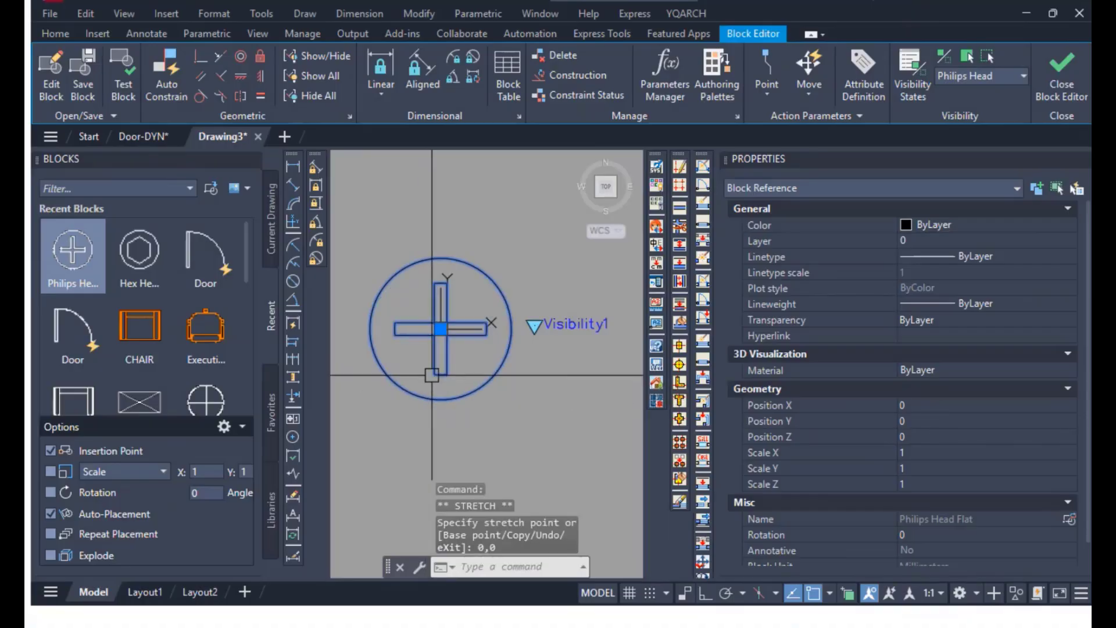
Close the Block Editor and save the changes to the Visibility block.
left_click(1061, 81)
left_click(615, 257)
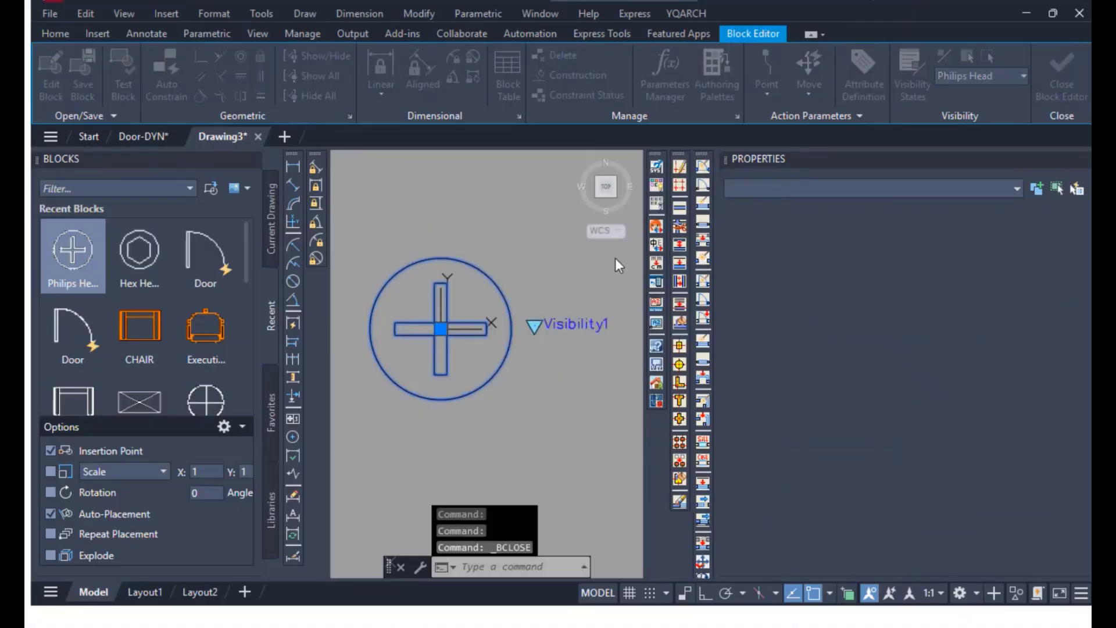
Try switching the existing Hex Head block in the drawing to its second visibility state and back to the first.
left_click(465, 343)
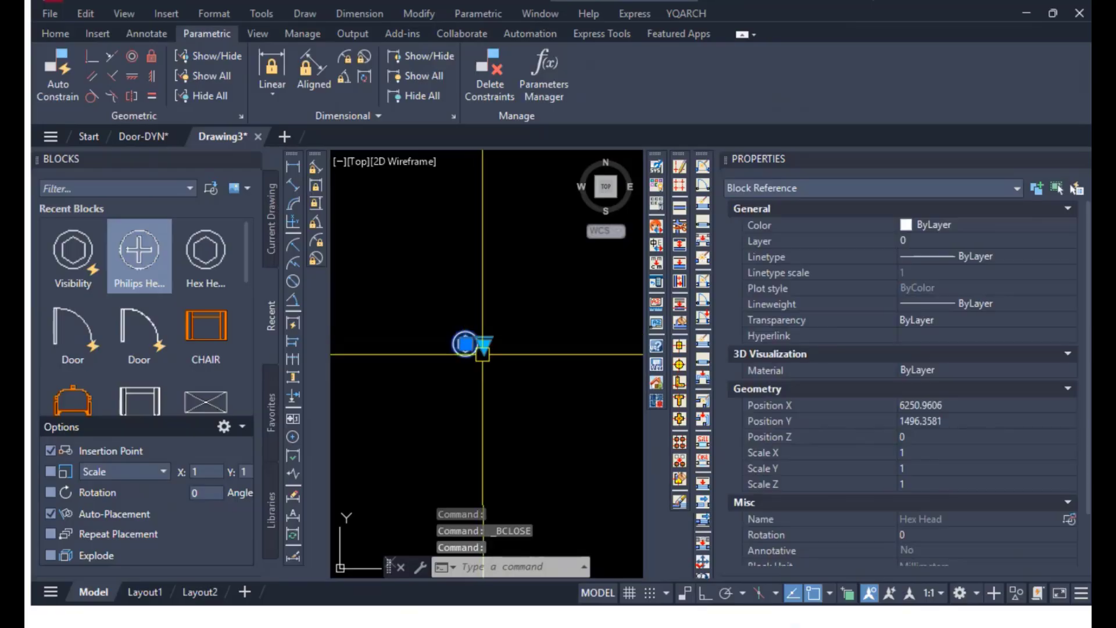
scroll(482, 353, "up", 4)
left_click(481, 326)
left_click(518, 355)
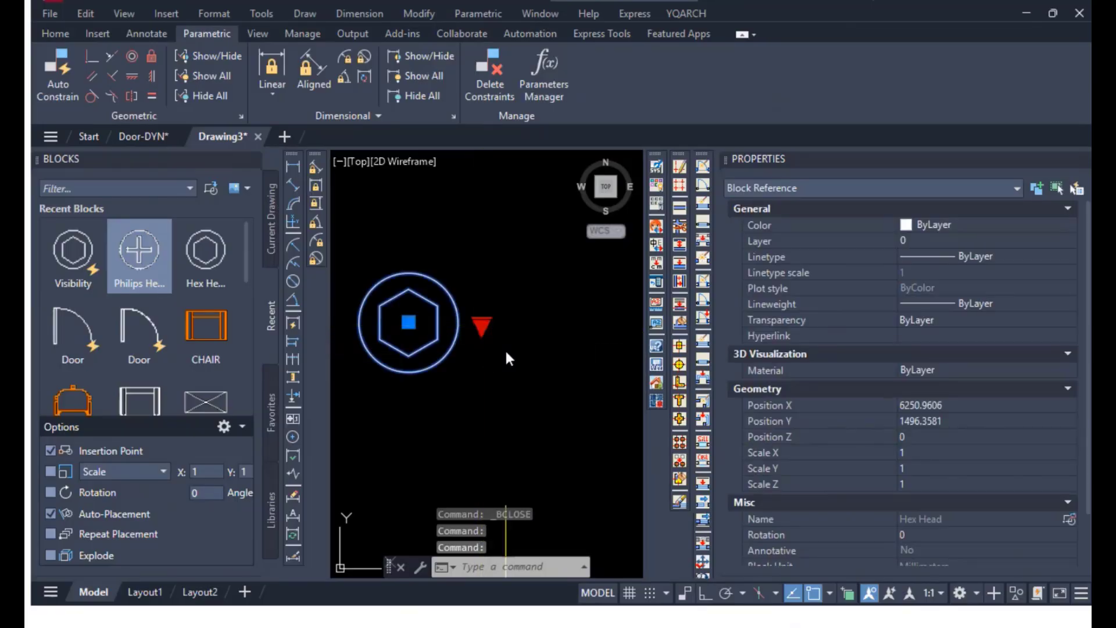
left_click(481, 326)
left_click(519, 338)
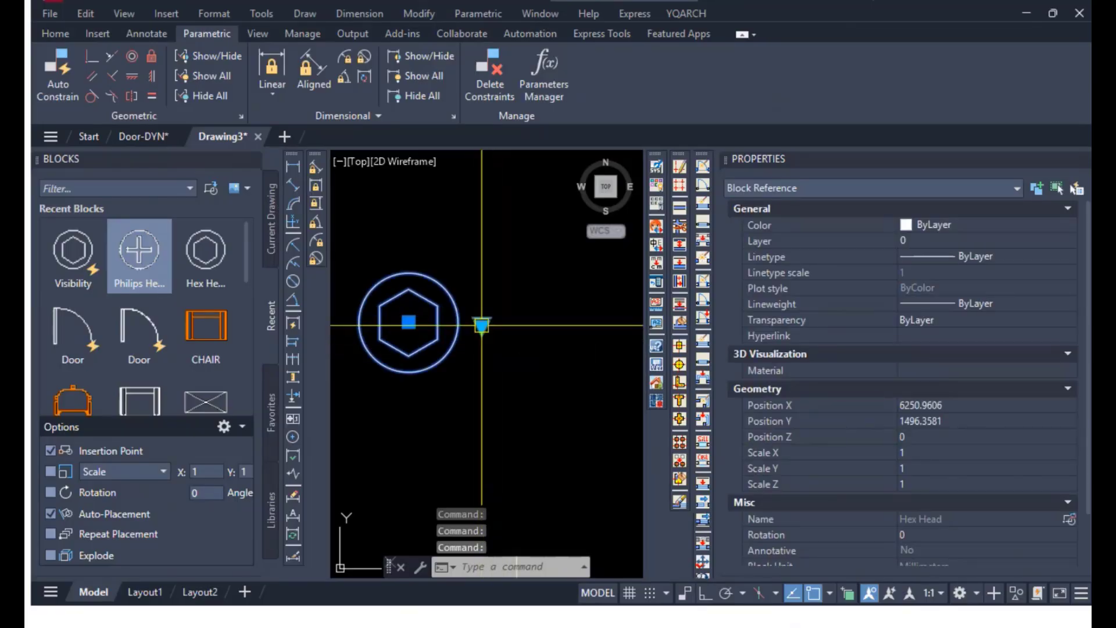
Insert the recent Visibility block below and to the right of the existing Hex Head block.
left_click(82, 260)
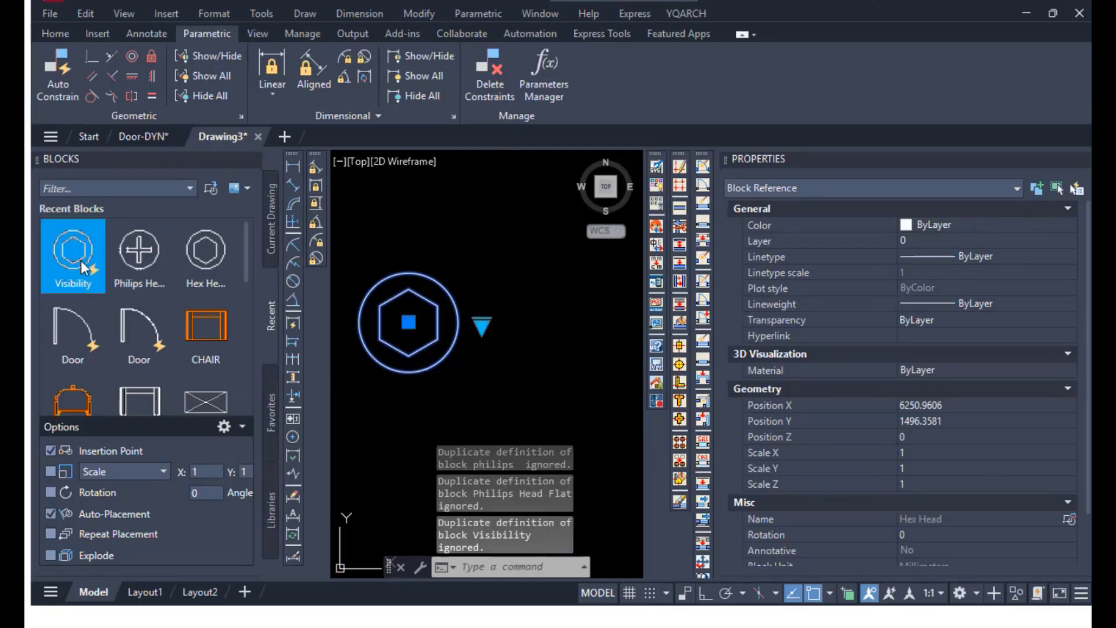
left_click(532, 438)
key("Escape")
key("Escape")
middle_click_drag(571, 399, 533, 354)
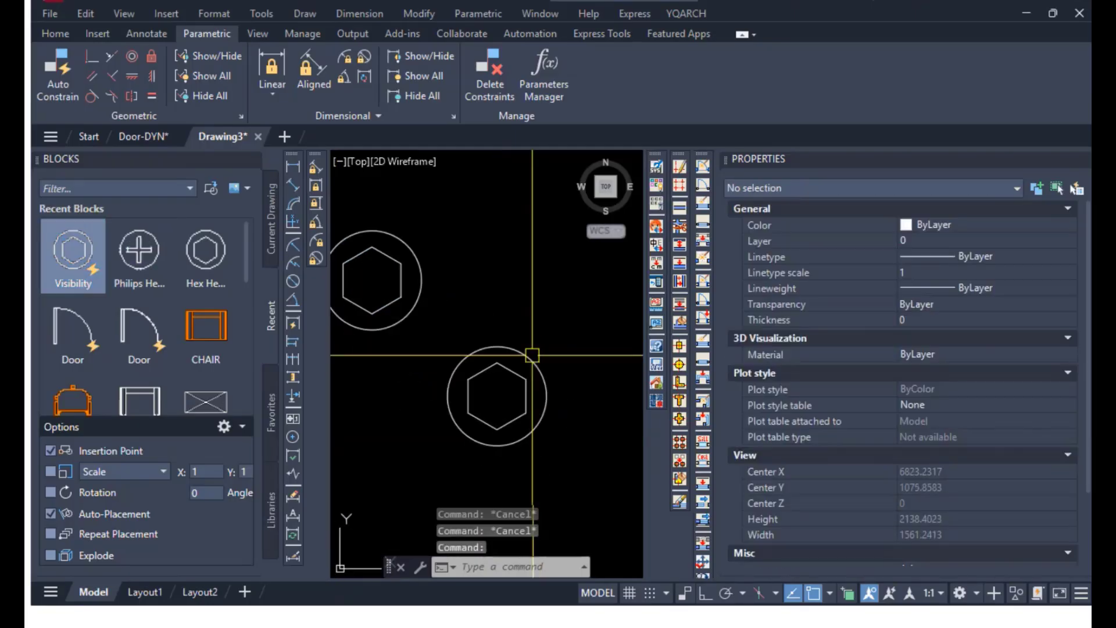
Switch the newly inserted Visibility block to the Philips Head visibility state.
left_click(546, 391)
left_click(562, 393)
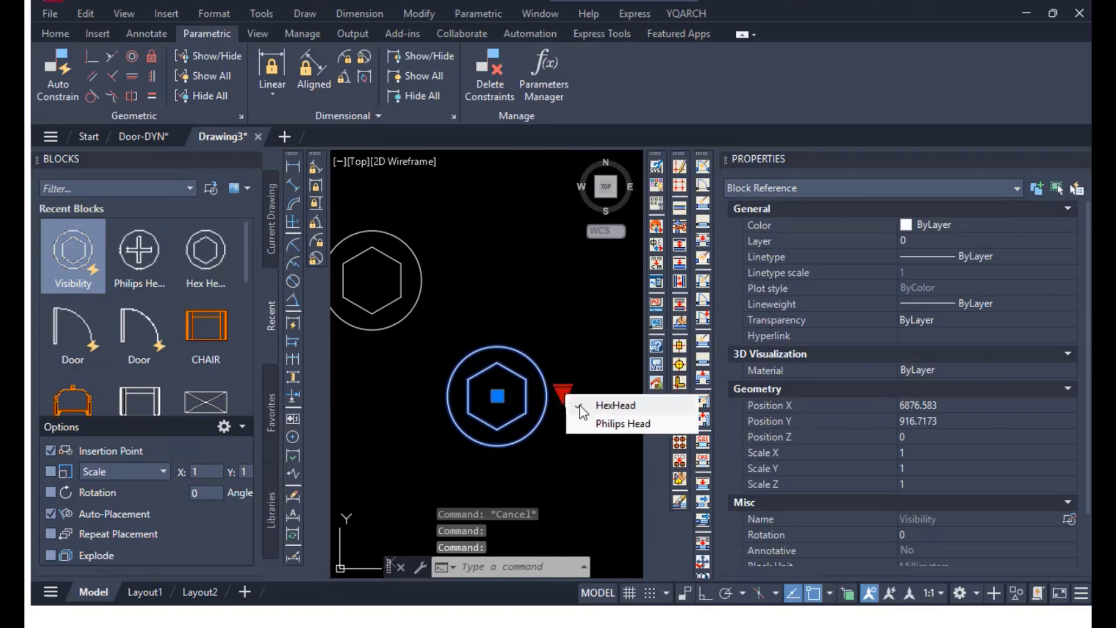
left_click(605, 424)
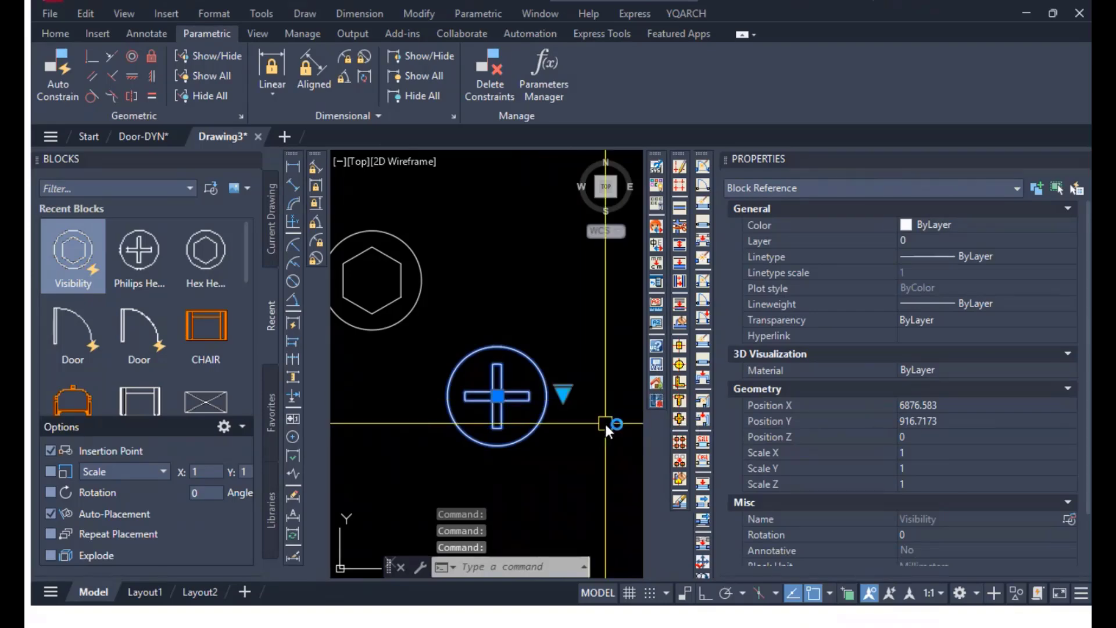
Test the Visibility block by switching it to HexHead and back to Philips Head.
scroll(491, 372, "down", 8)
scroll(493, 369, "up", 6)
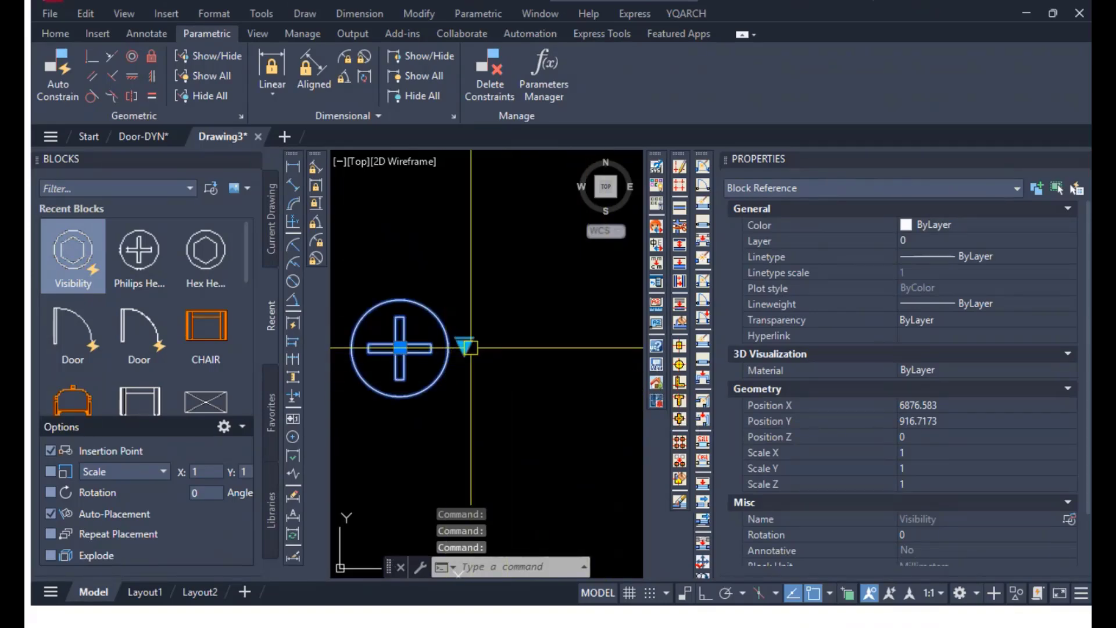
left_click(559, 359)
left_click(598, 373)
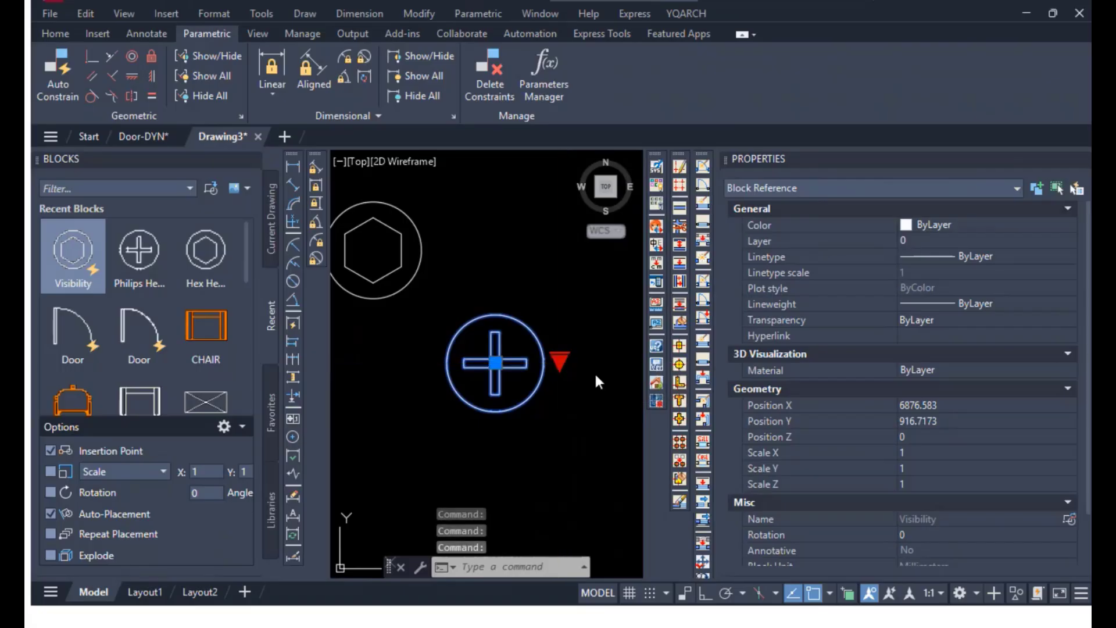
left_click(559, 359)
left_click(584, 391)
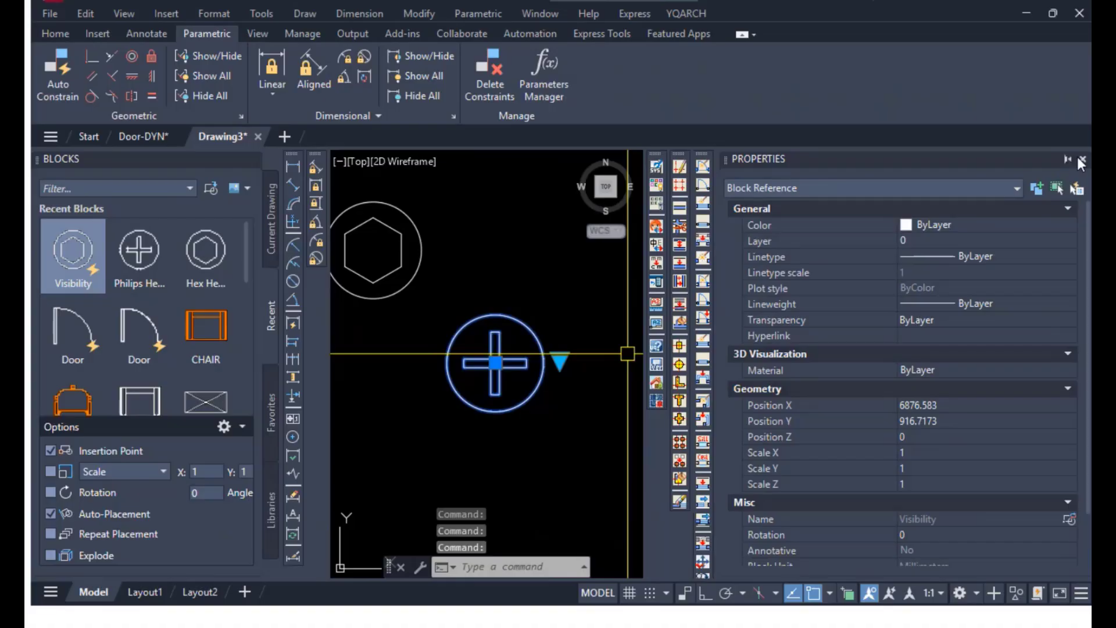
Close the Properties and Blocks palettes to enlarge the drawing area.
left_click(1082, 159)
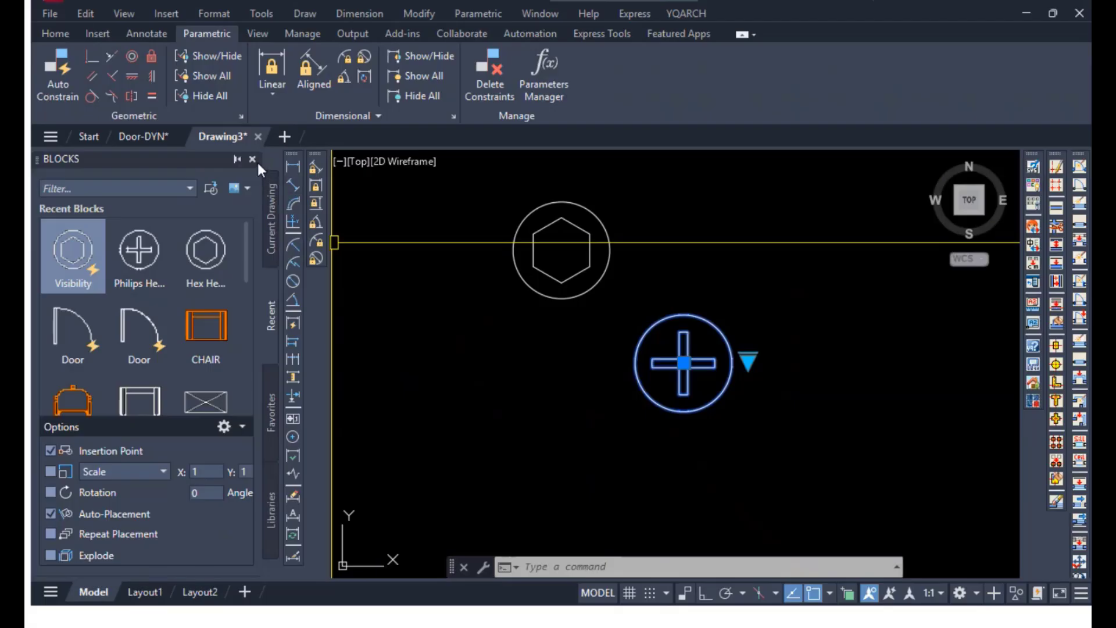
left_click(253, 159)
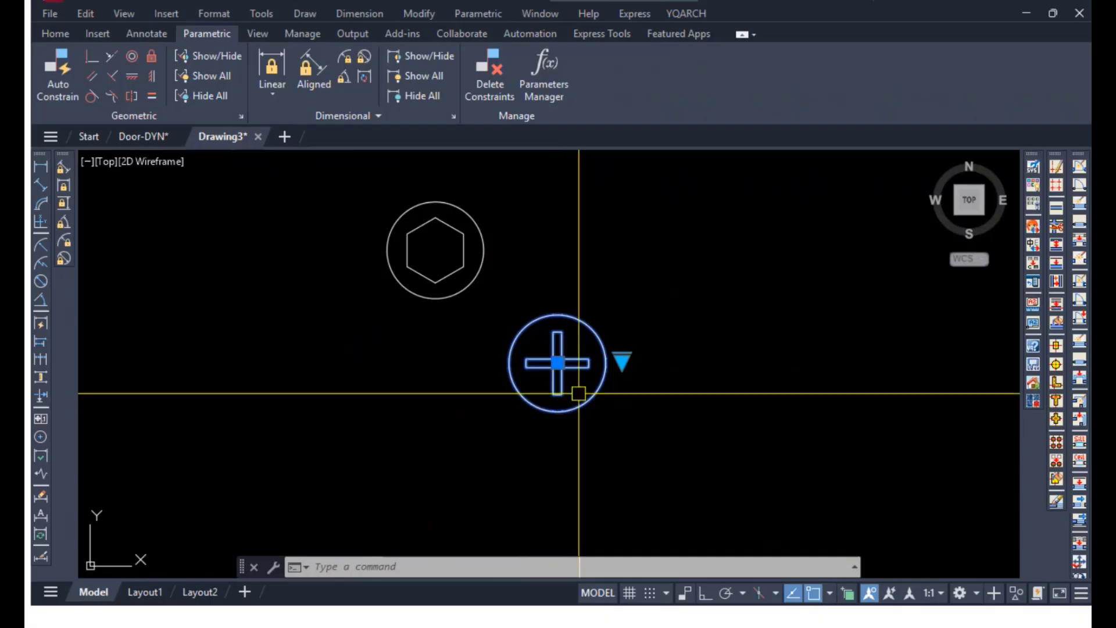
Deselect the cross-slotted screw head block beside the hexagonal one.
scroll(578, 393, "down", 2)
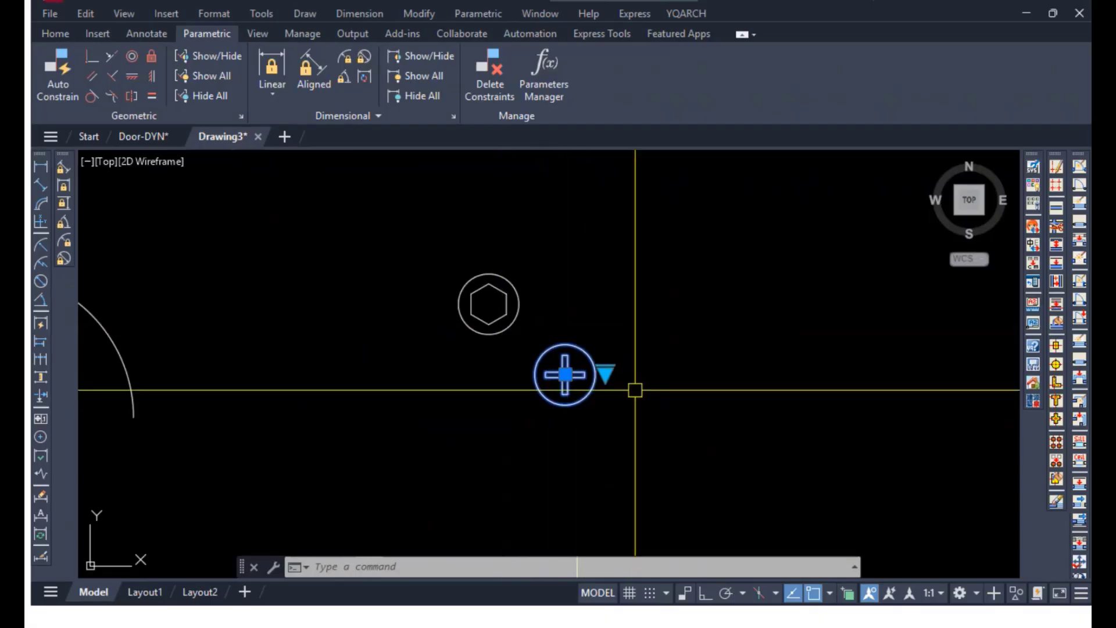
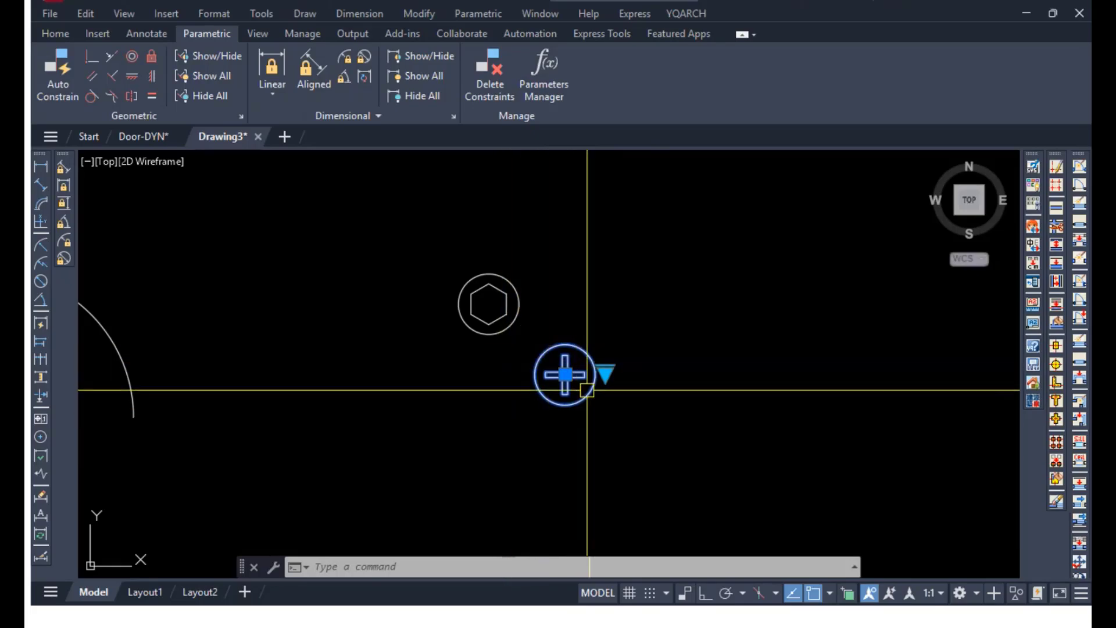
scroll(588, 383, "down", 2)
mouse_move(449, 394)
middle_mouse_down()
mouse_move(558, 445)
mouse_move(562, 459)
middle_mouse_up()
key("Escape")
key("Escape")
key("Escape")
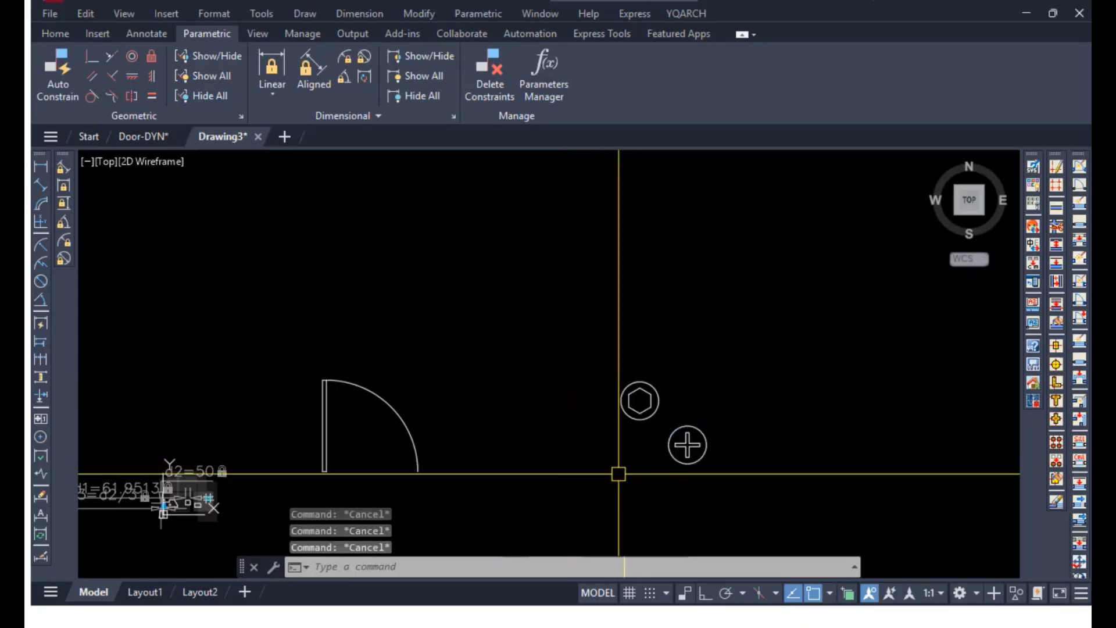
Examine the priced door blocks and their count table in the Door-DYN drawing, and return to Drawing3.
scroll(618, 474, "down", 3)
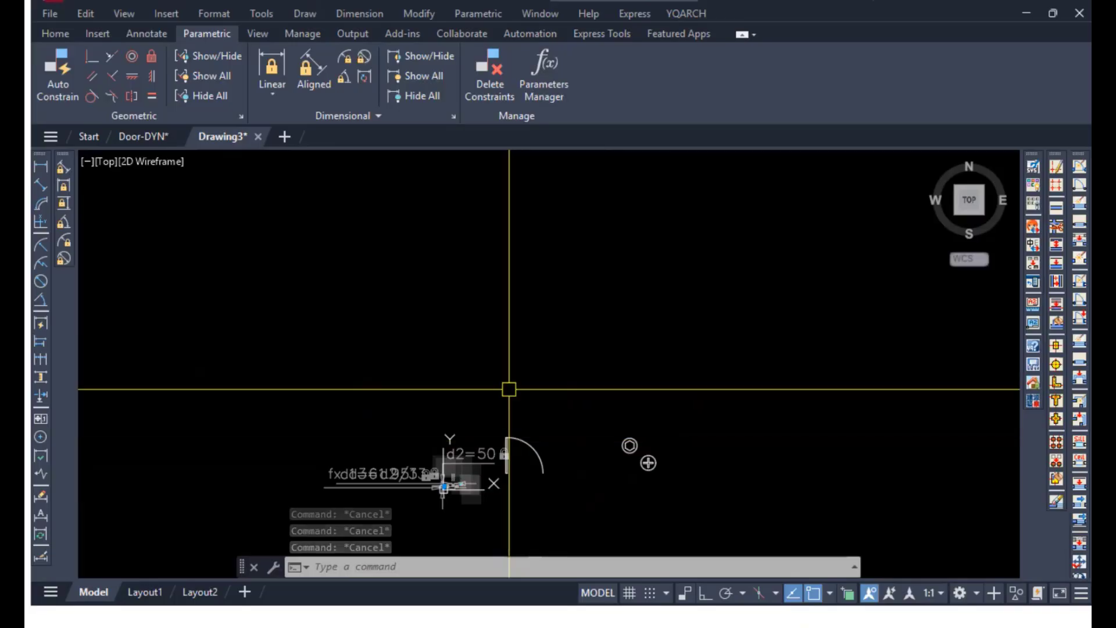
left_click(140, 137)
scroll(503, 416, "down", 2)
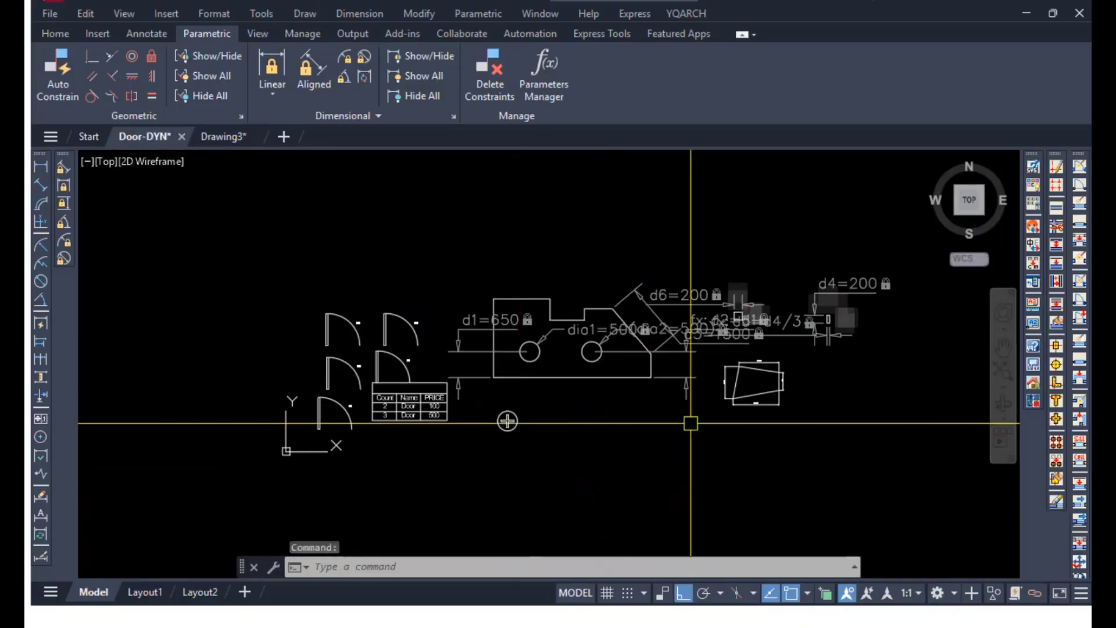
mouse_move(690, 423)
middle_mouse_down()
mouse_move(498, 439)
mouse_move(618, 443)
middle_mouse_up()
scroll(347, 437, "up", 4)
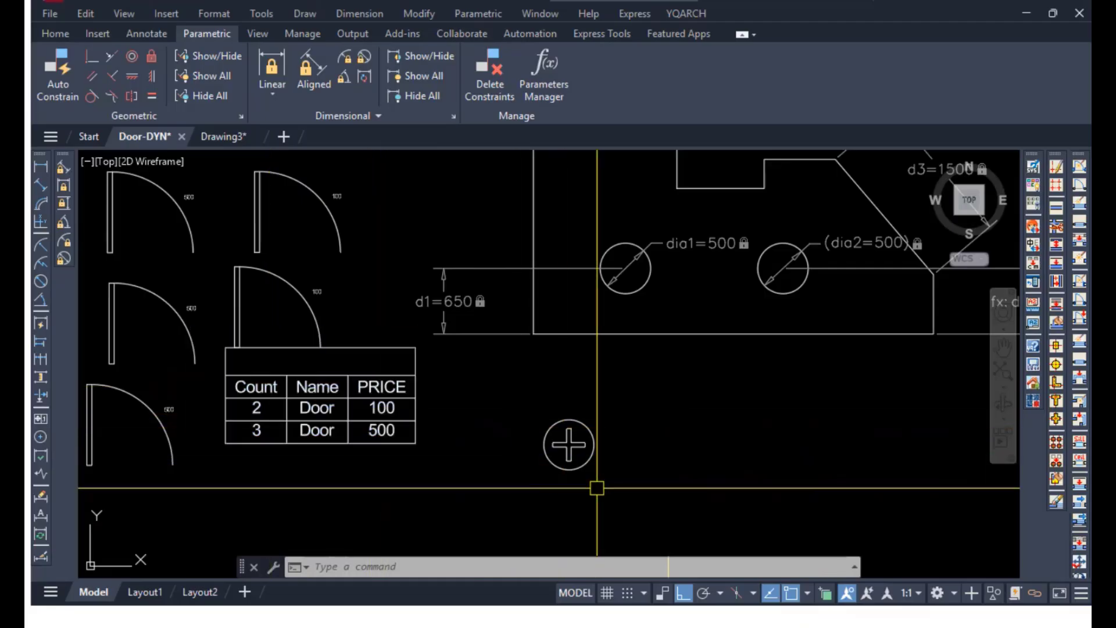
middle_click_drag(628, 416, 483, 427)
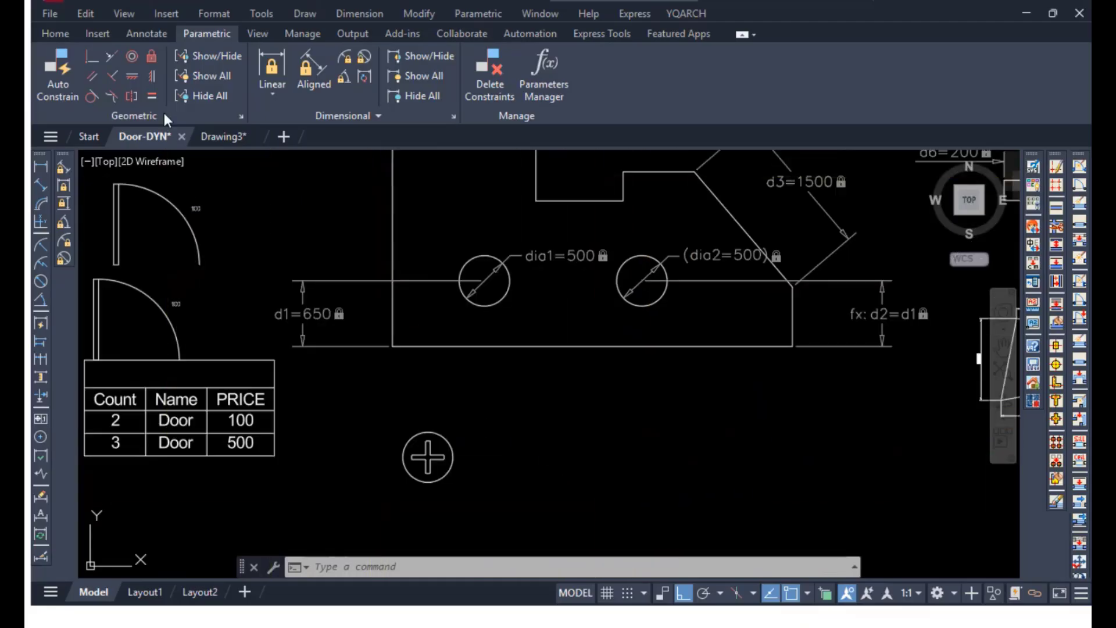
left_click(223, 137)
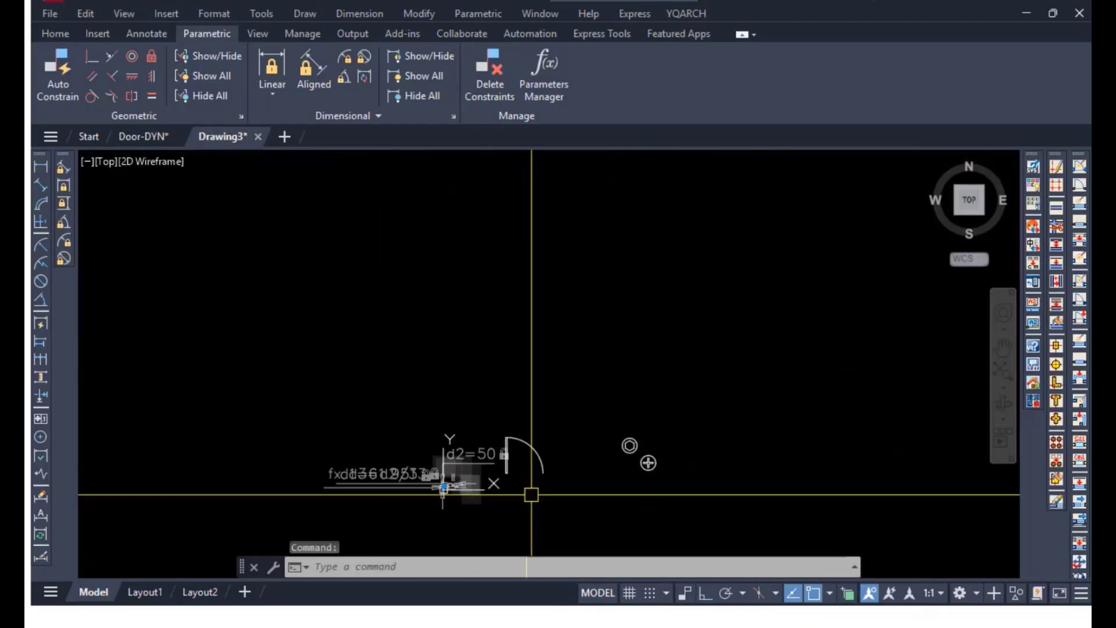
Copy the door block into the empty area above and beyond the original.
scroll(532, 465, "up", 5)
middle_click_drag(528, 459, 444, 458)
type("c")
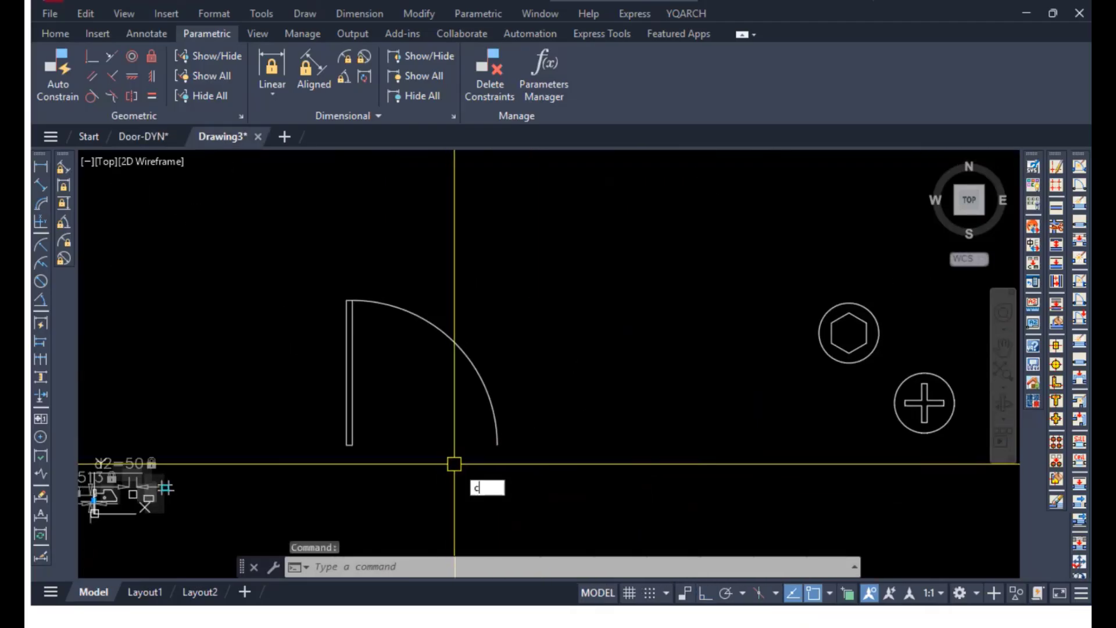
type("o")
key("Return")
left_click(488, 389)
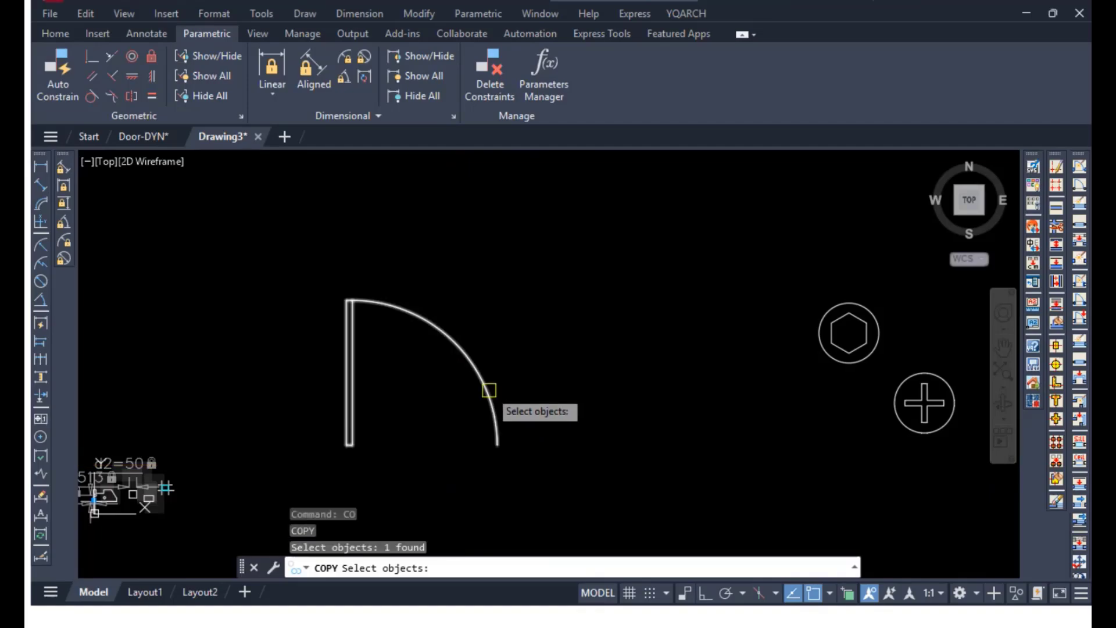
key("Return")
left_click(464, 398)
scroll(261, 552, "down", 5)
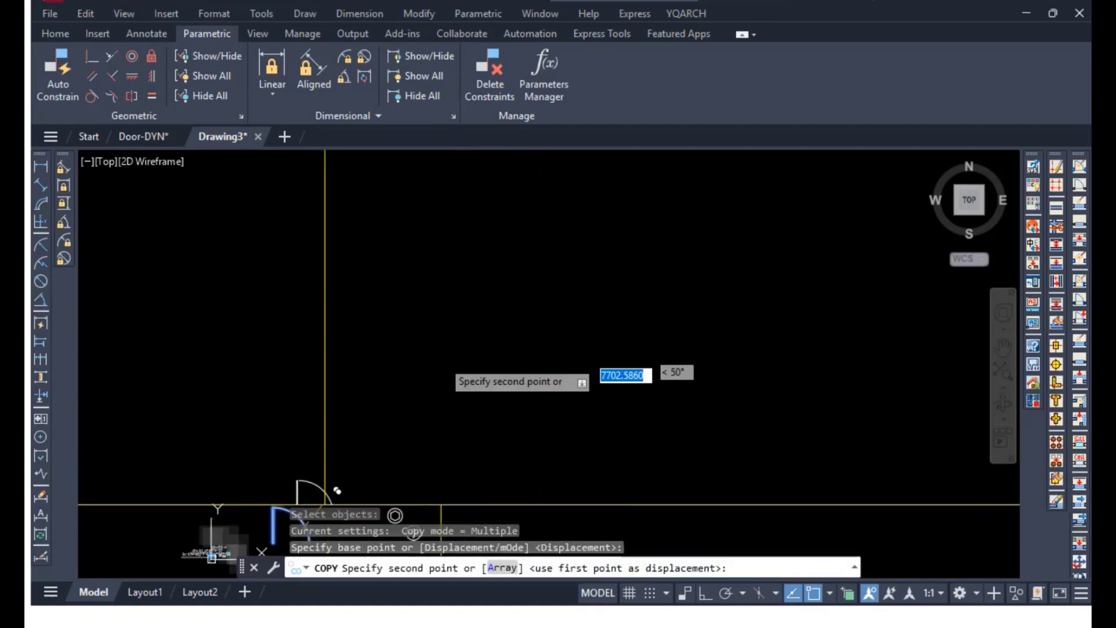
key("Escape")
key("Escape")
key("Escape")
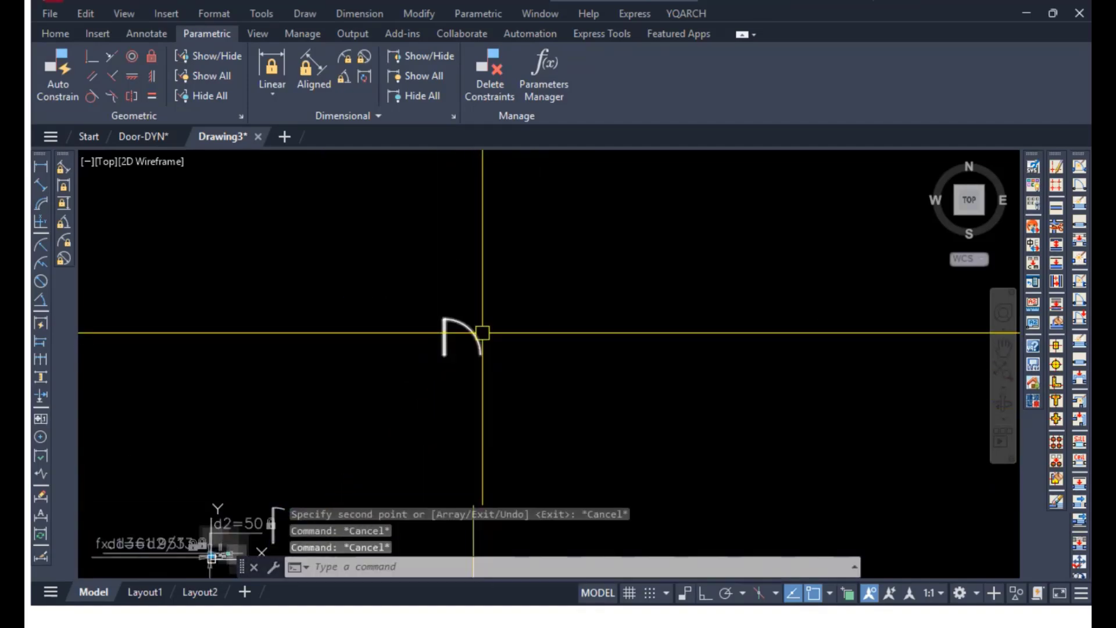
Open the copied door block in the Block Editor and move the authoring palettes clear of the door geometry.
scroll(477, 337, "up", 4)
middle_click_drag(492, 356, 501, 368)
left_click(505, 353)
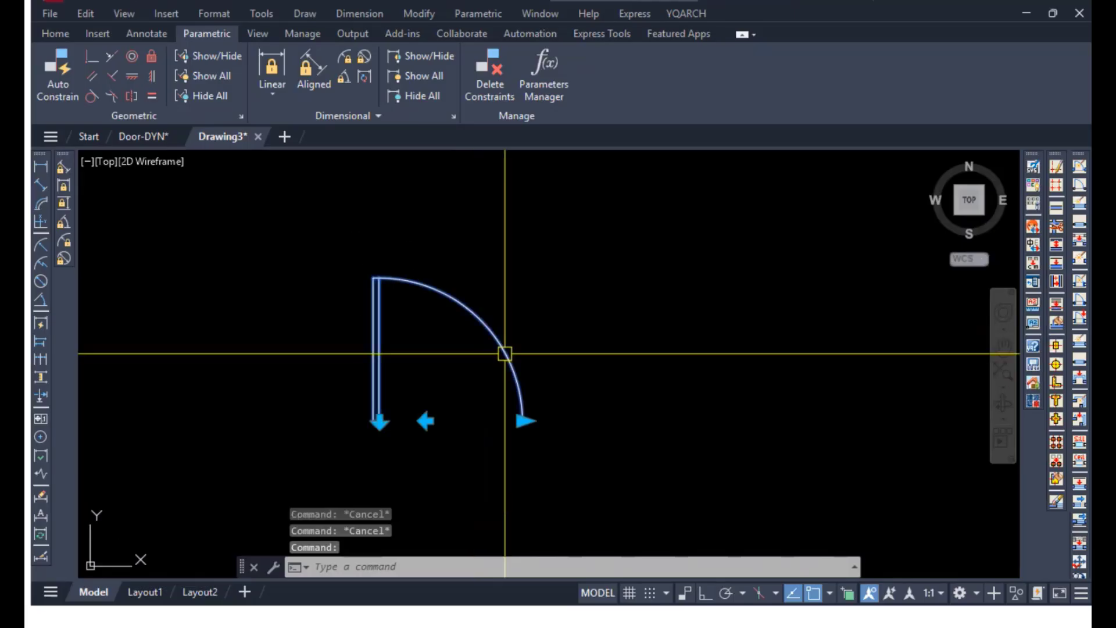
right_click(505, 353)
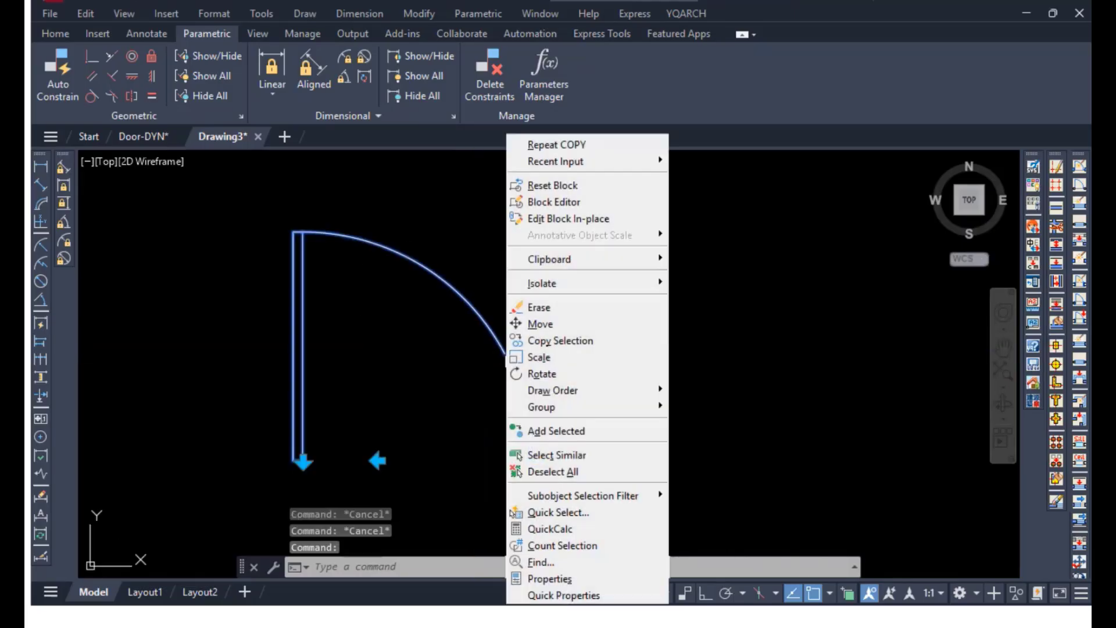
left_click(547, 202)
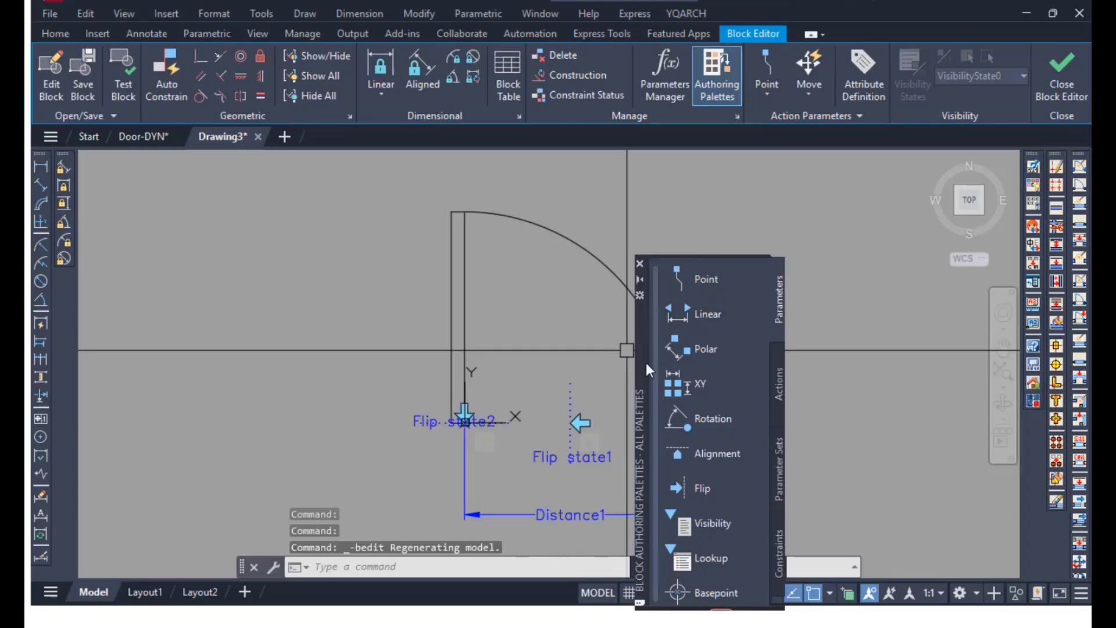
left_click_drag(642, 360, 861, 337)
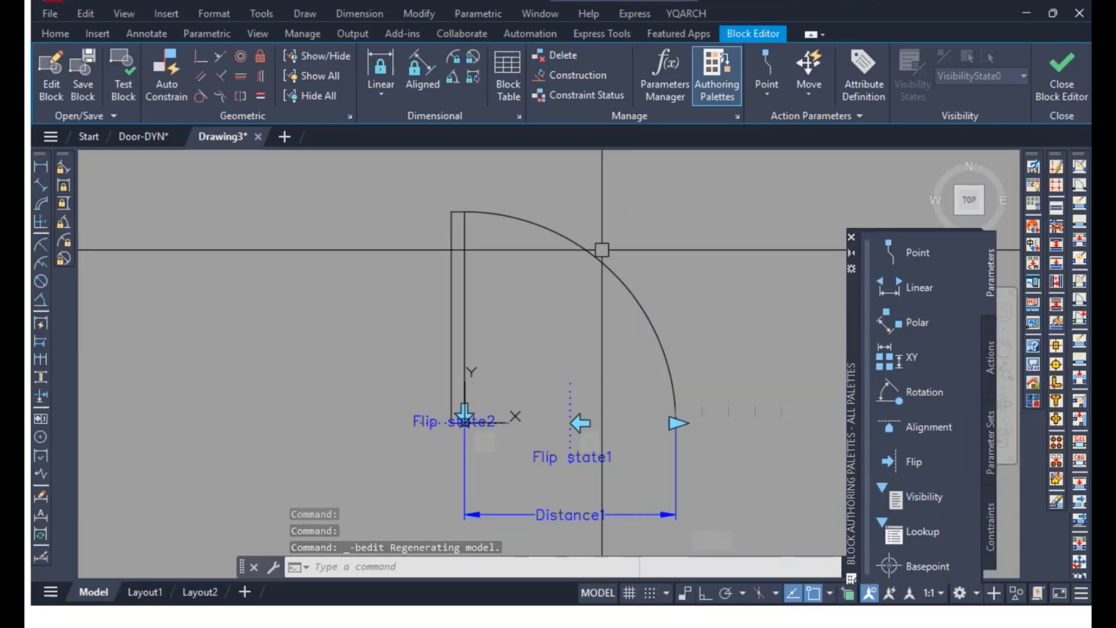
Define an attribute with tag PRICE, prompt "How Much" and default 100, and place it inside the door swing.
left_click(644, 247)
type("ATTd")
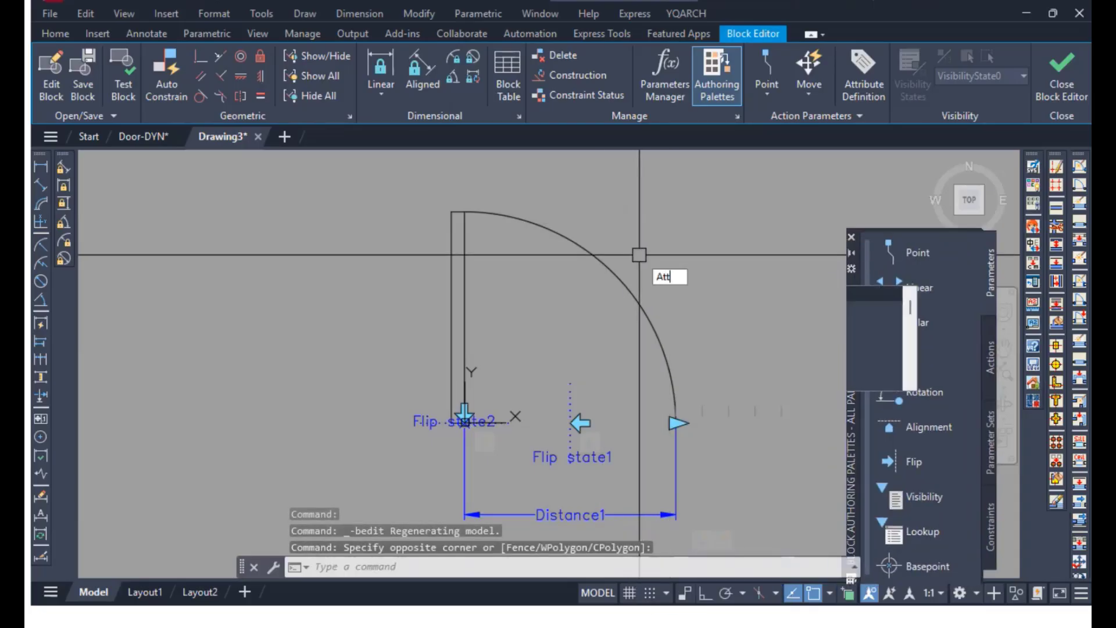
type("EF")
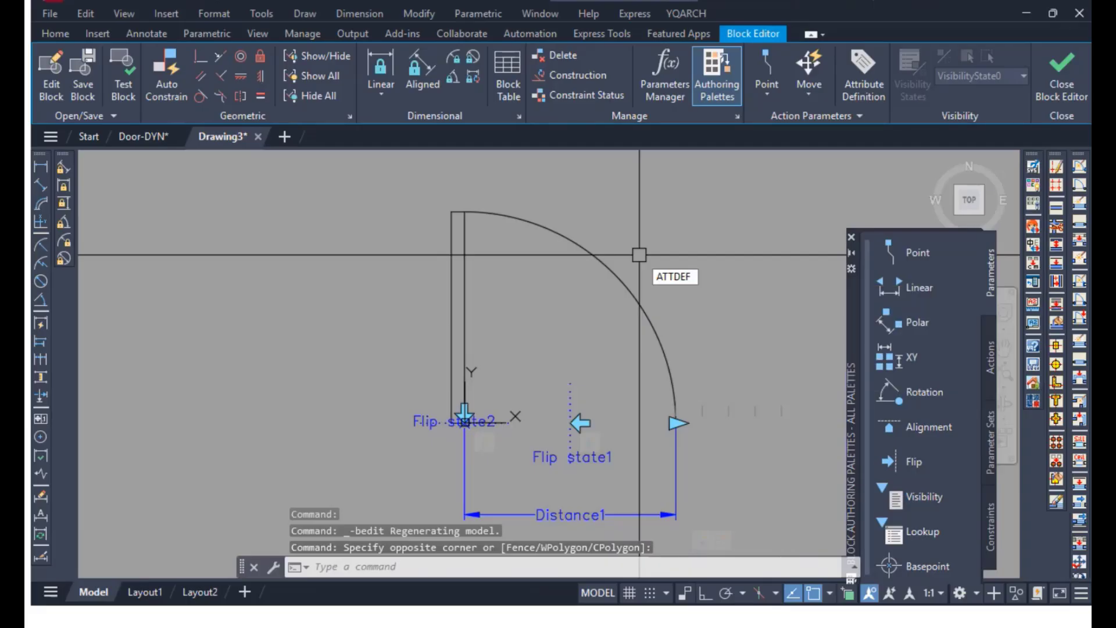
key("Return")
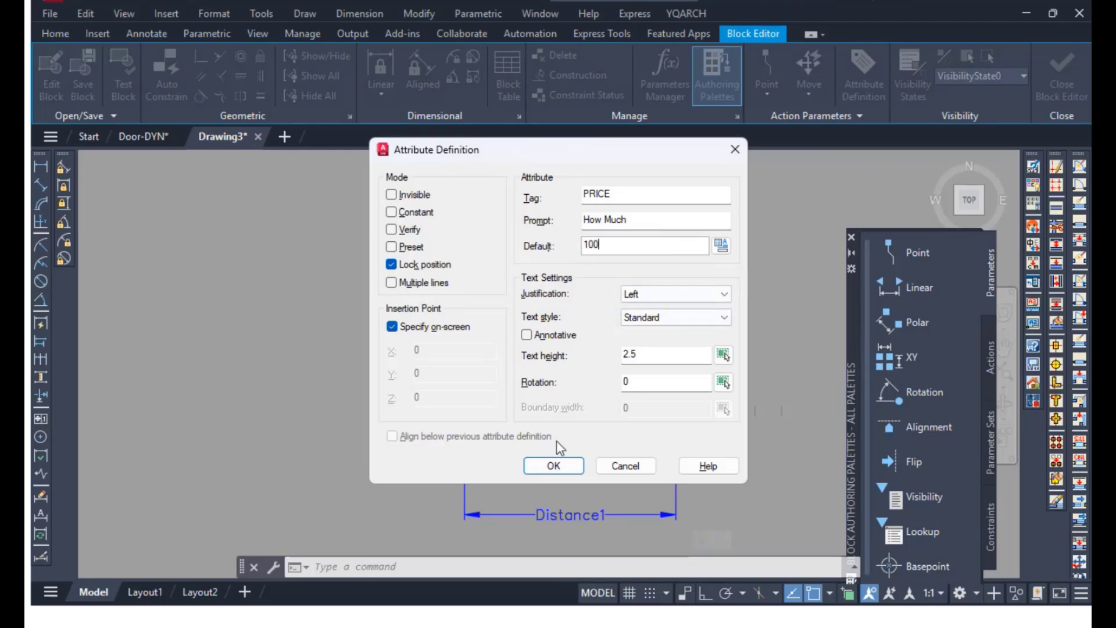
left_click(544, 472)
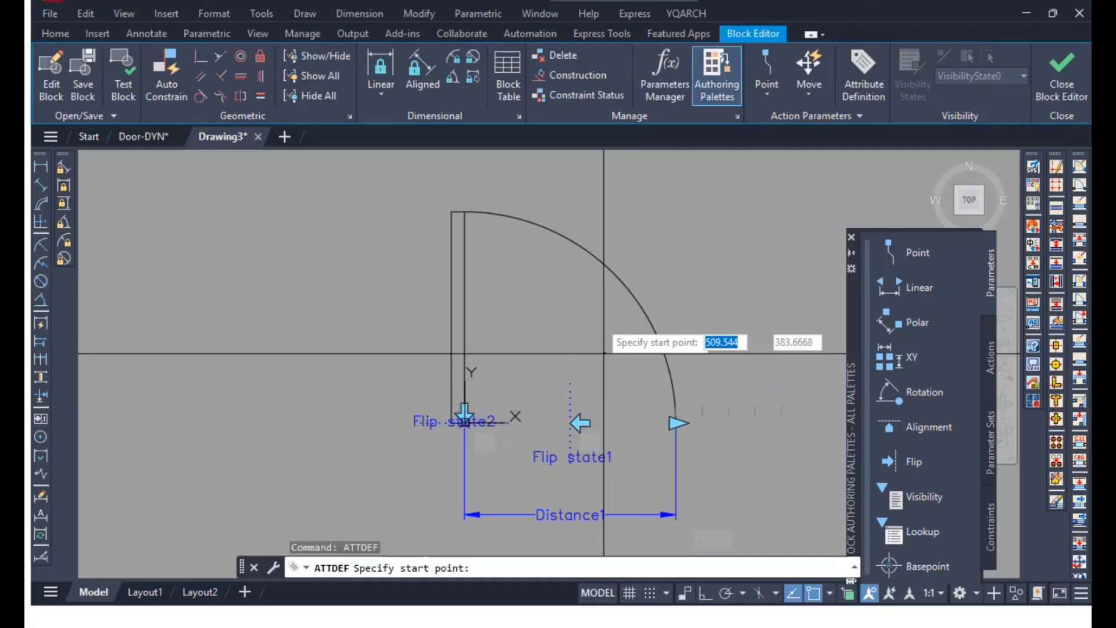
left_click(552, 321)
Set the PRICE attribute's text height to 25.
scroll(552, 316, "up", 6)
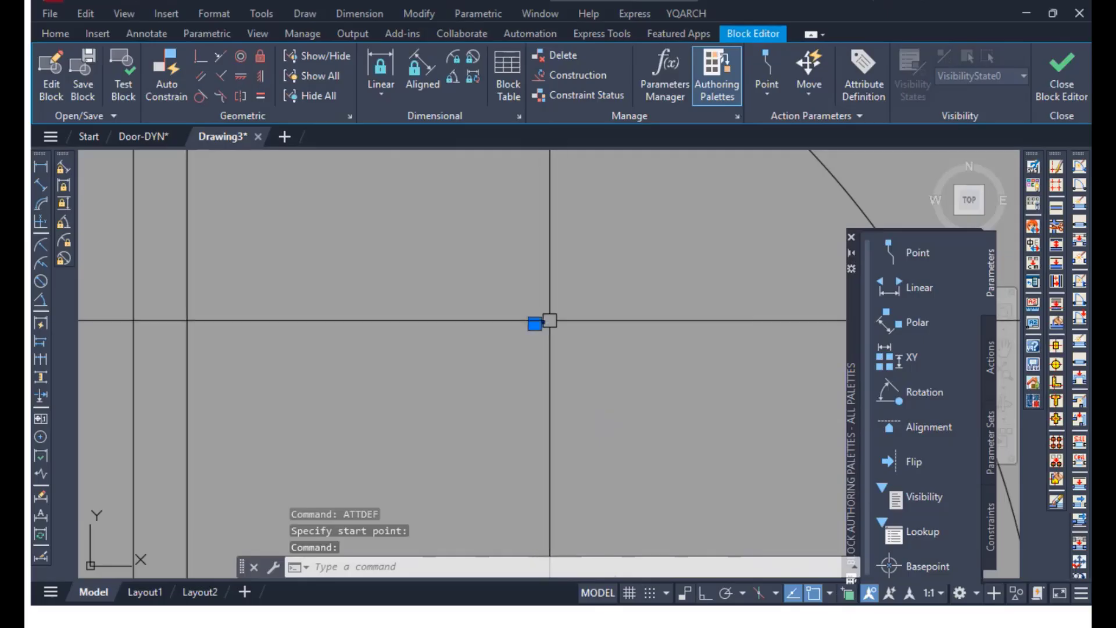
right_click(549, 321)
left_click(640, 580)
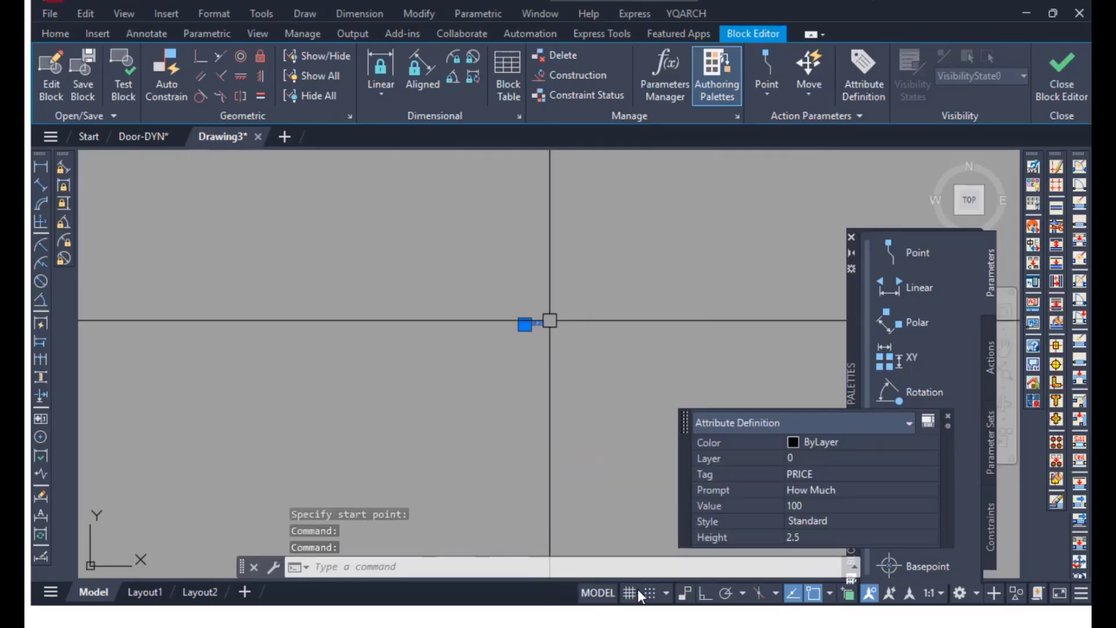
left_click(814, 536)
type("25")
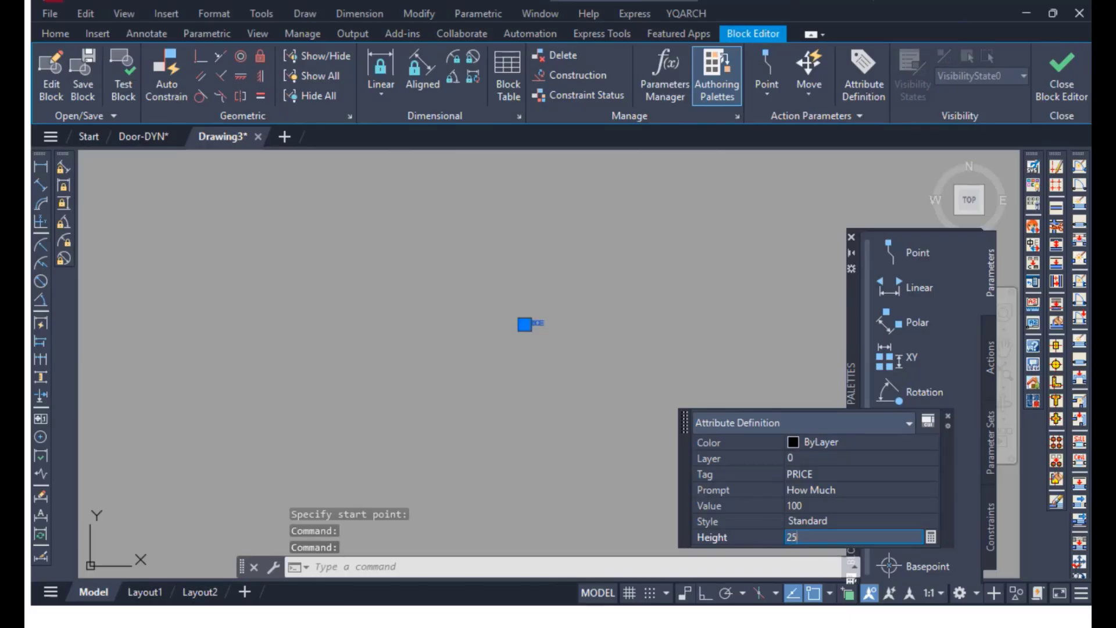
key("Return")
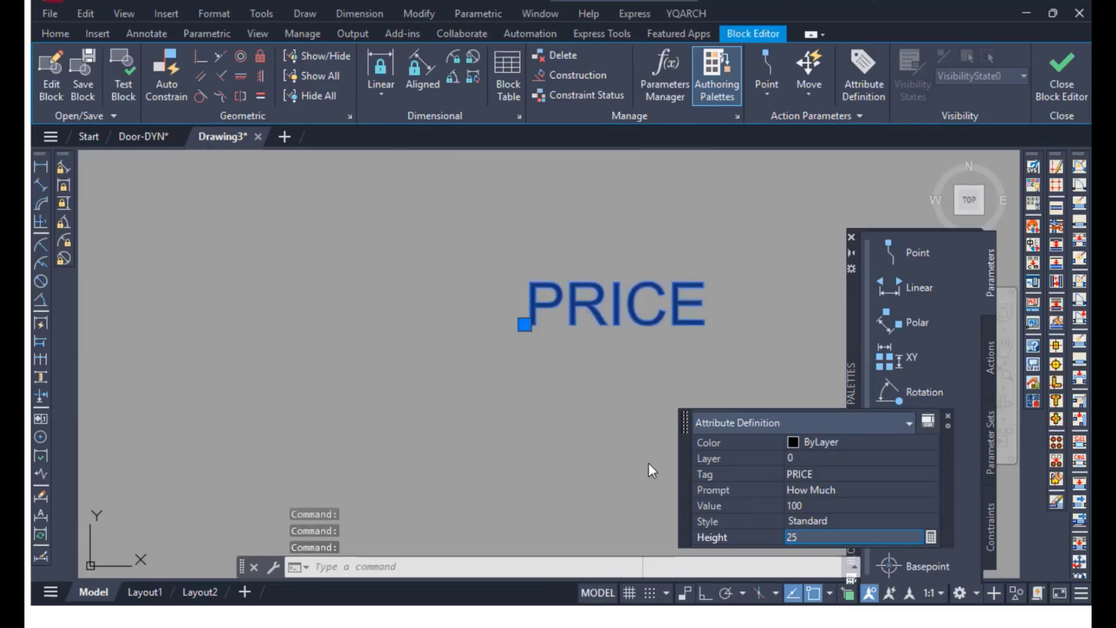
left_click(650, 462)
left_click(648, 416)
Move the PRICE attribute nearer the lower end of the swing arc, and close the Block Editor saving the changes.
scroll(586, 415, "down", 6)
middle_click_drag(604, 378, 454, 243)
key("Escape")
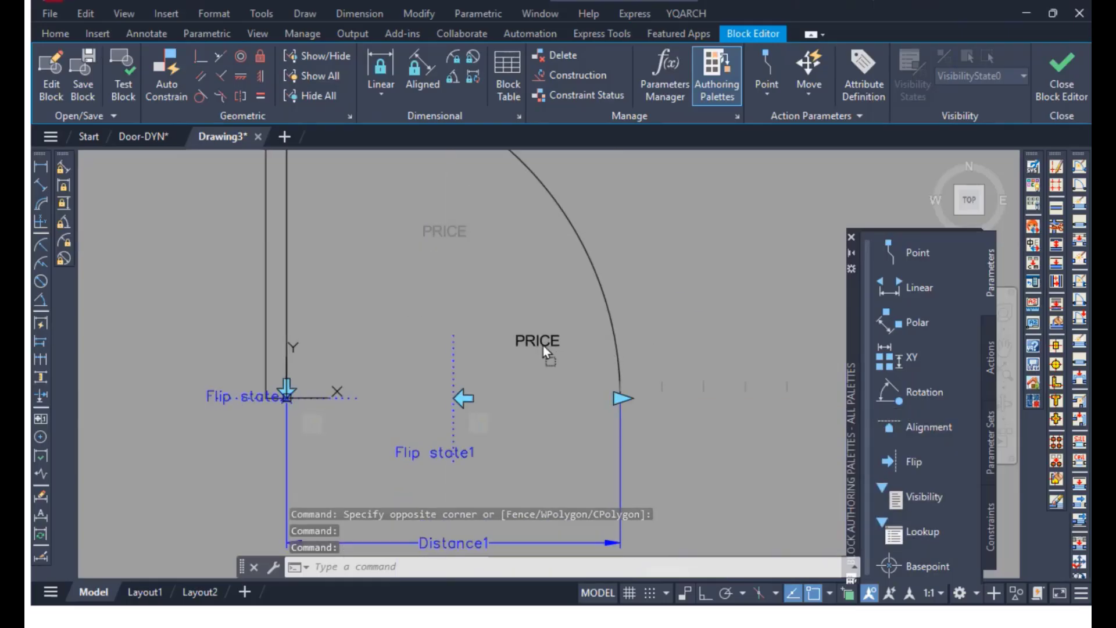
left_click_drag(542, 345, 542, 346)
key("Escape")
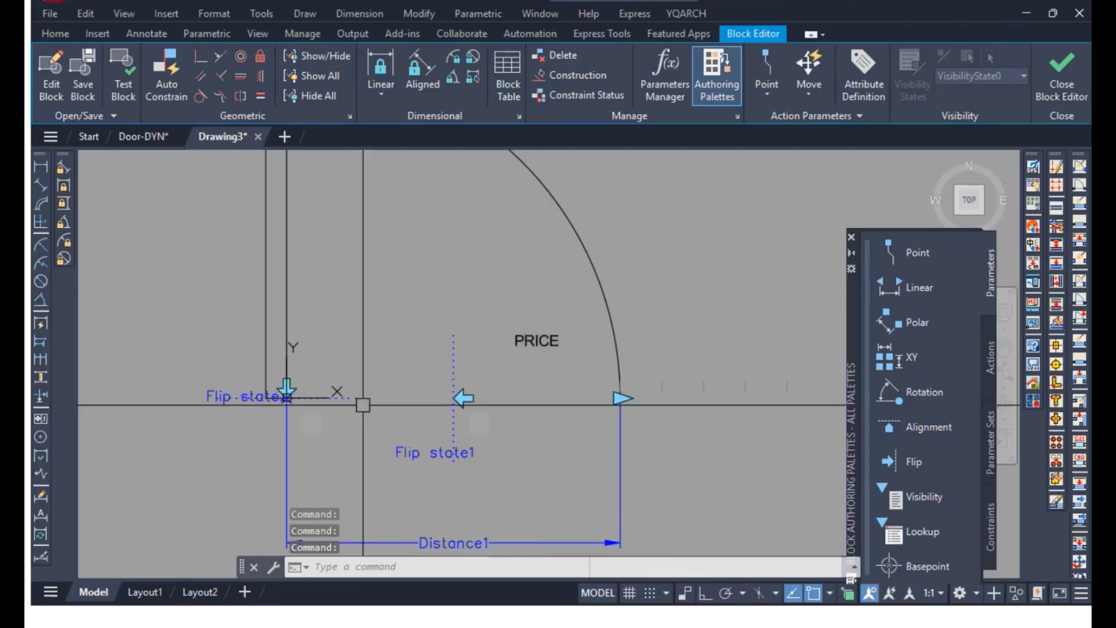
left_click(1060, 95)
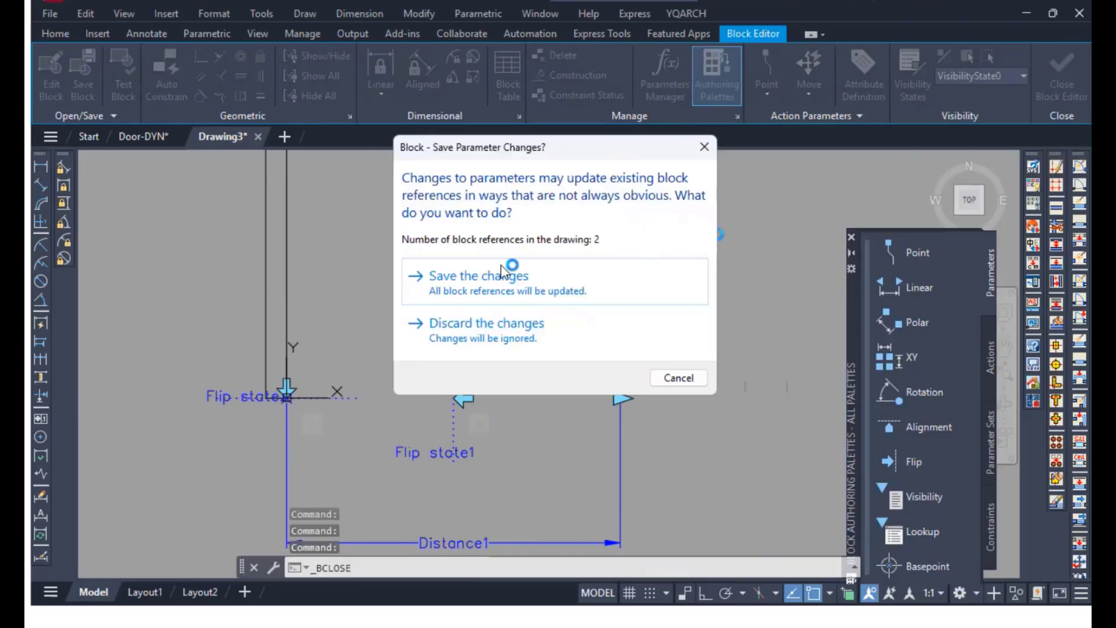
left_click(503, 273)
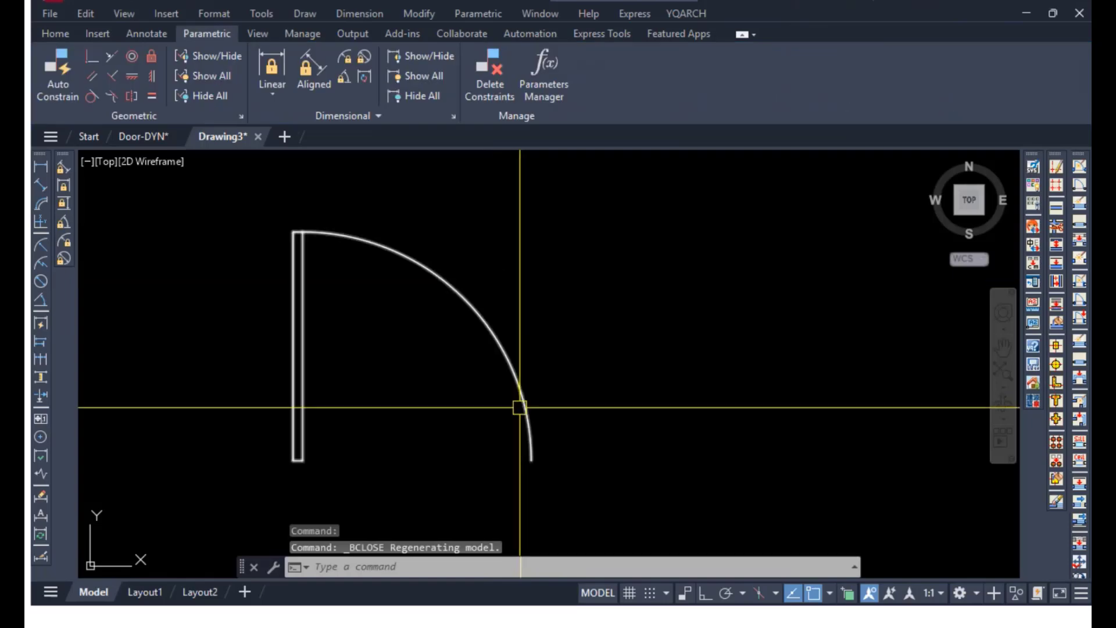
Erase the copied door block and the original door block from the drawing.
left_click(482, 324)
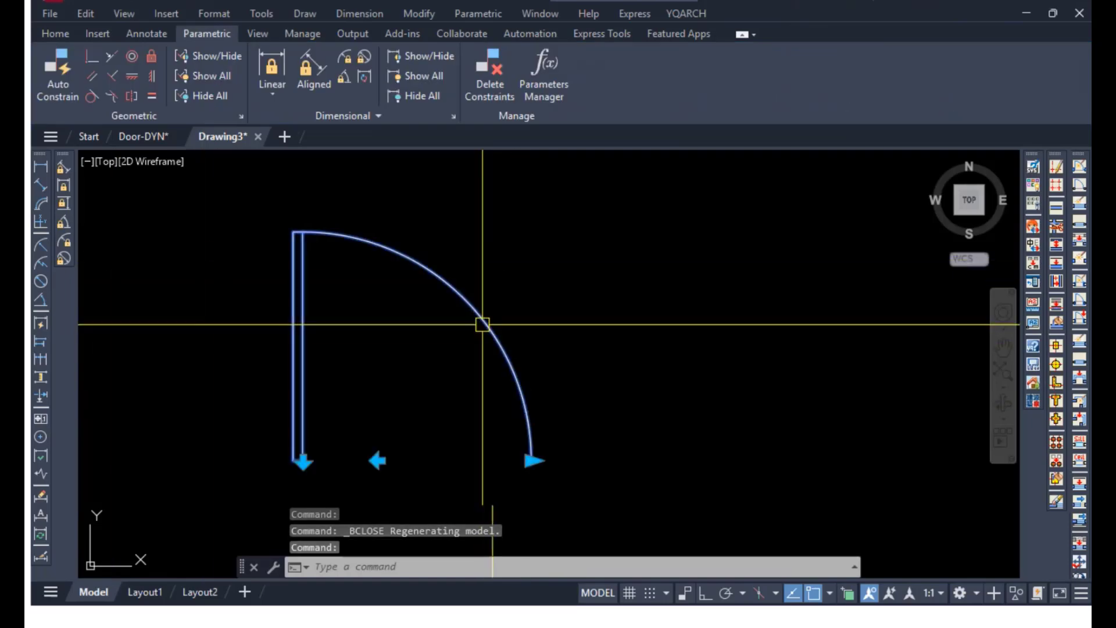
key("Delete")
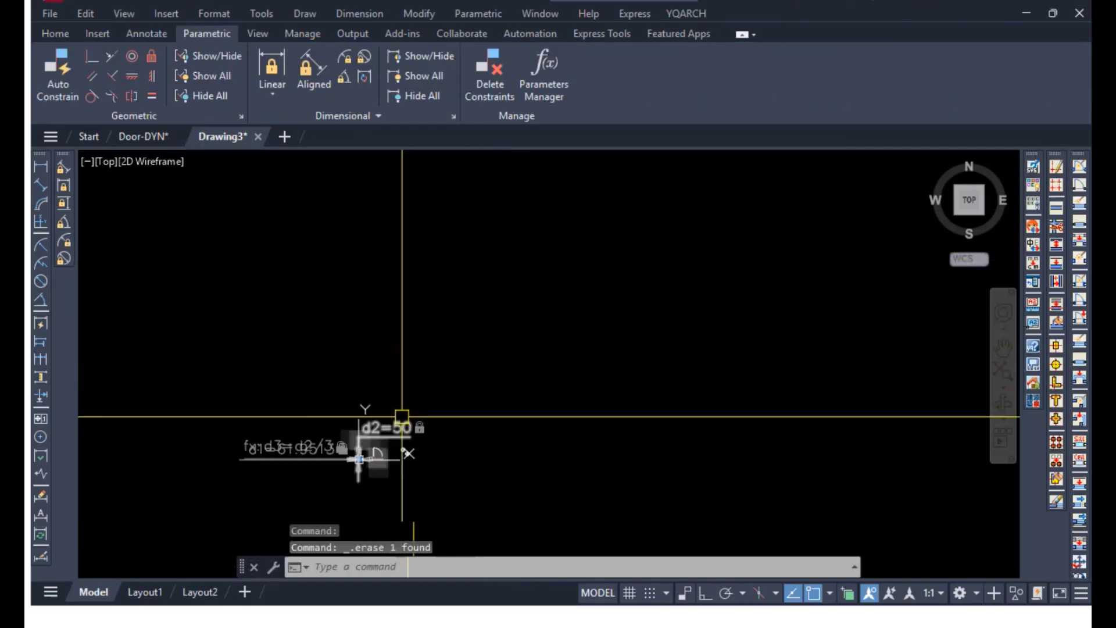
middle_click_drag(424, 372, 503, 251)
scroll(508, 326, "up", 4)
scroll(290, 322, "up", 6)
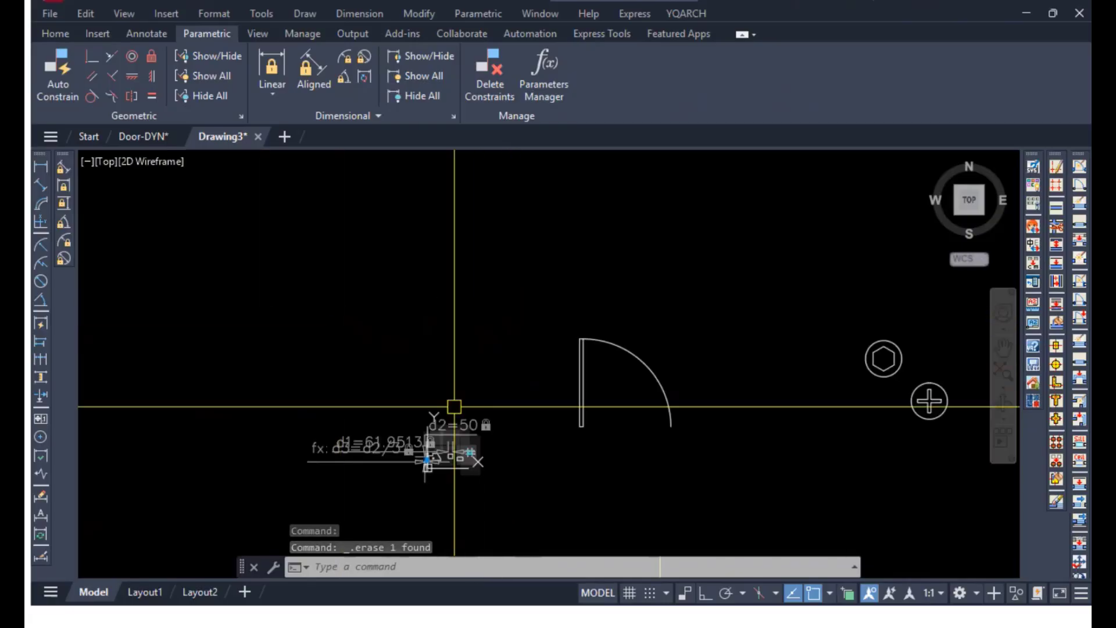
left_click(668, 422)
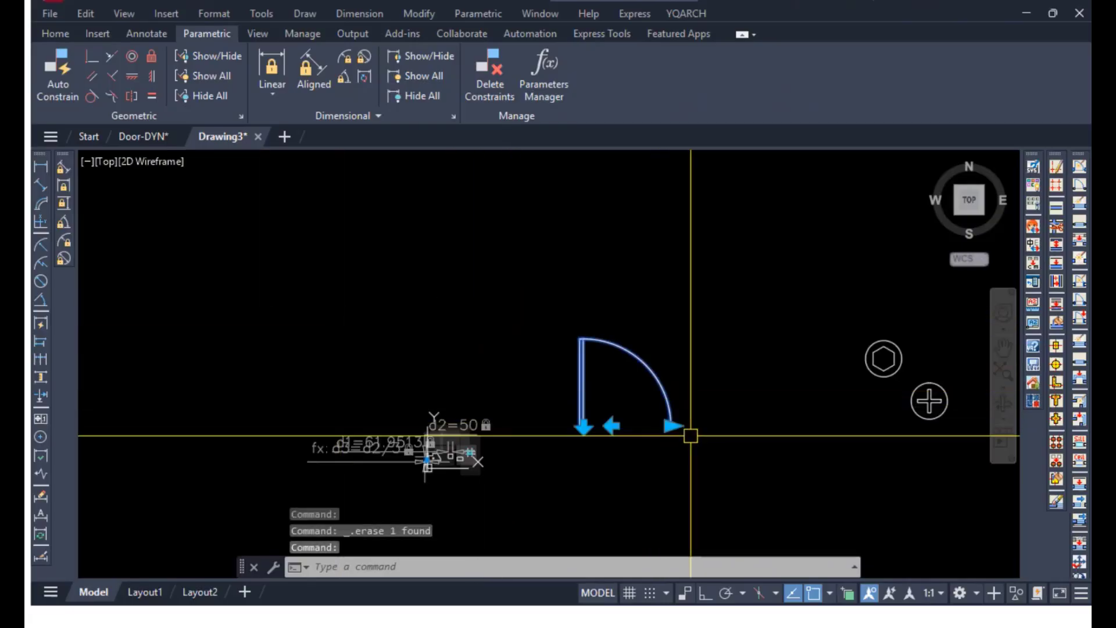
key("Delete")
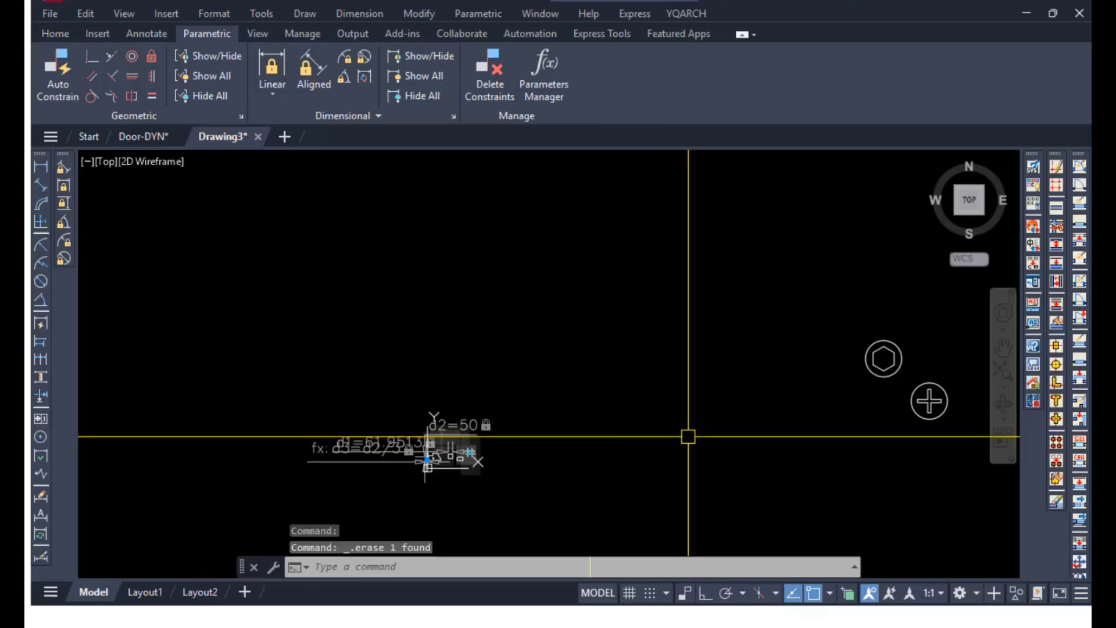
Insert the updated Door block in empty space beside the existing constrained geometry, accepting the default price of 100.
type("insert")
key("Return")
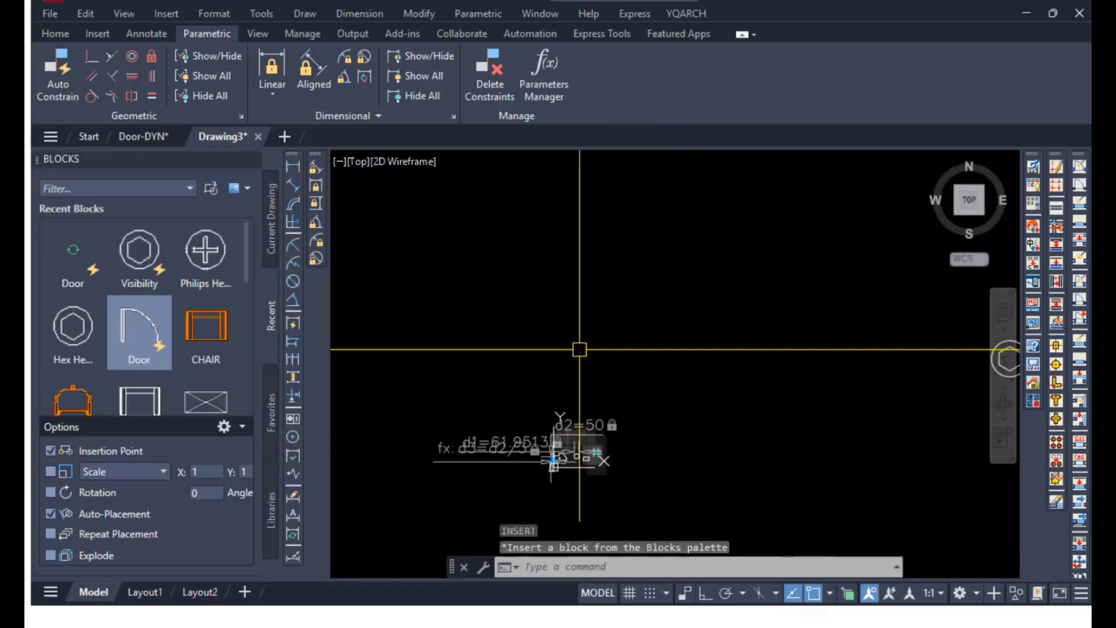
left_click(65, 239)
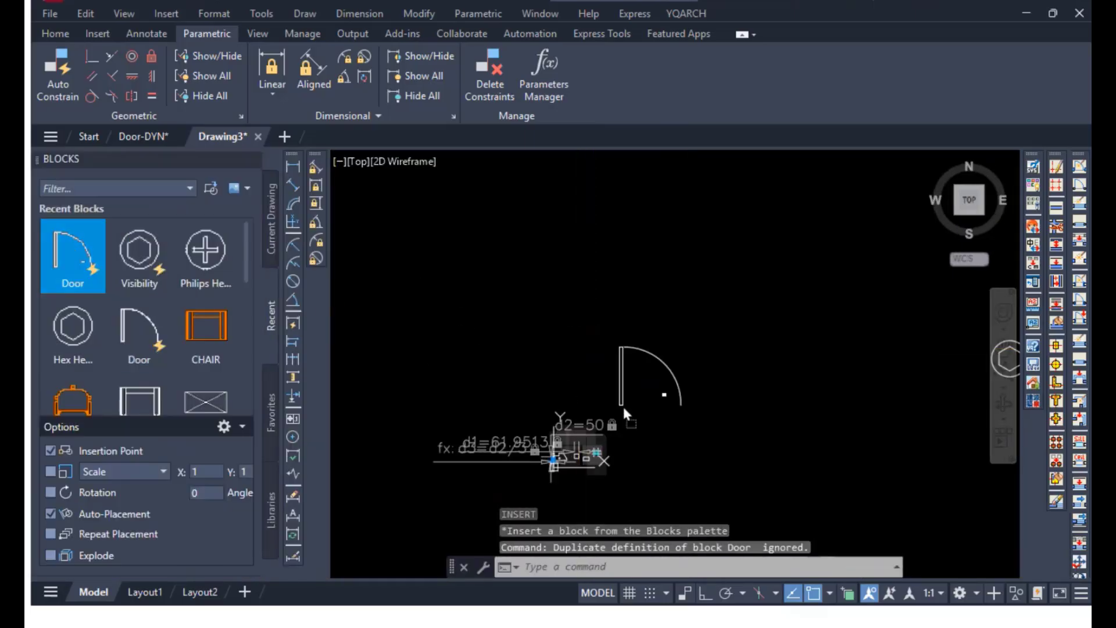
left_click(682, 416)
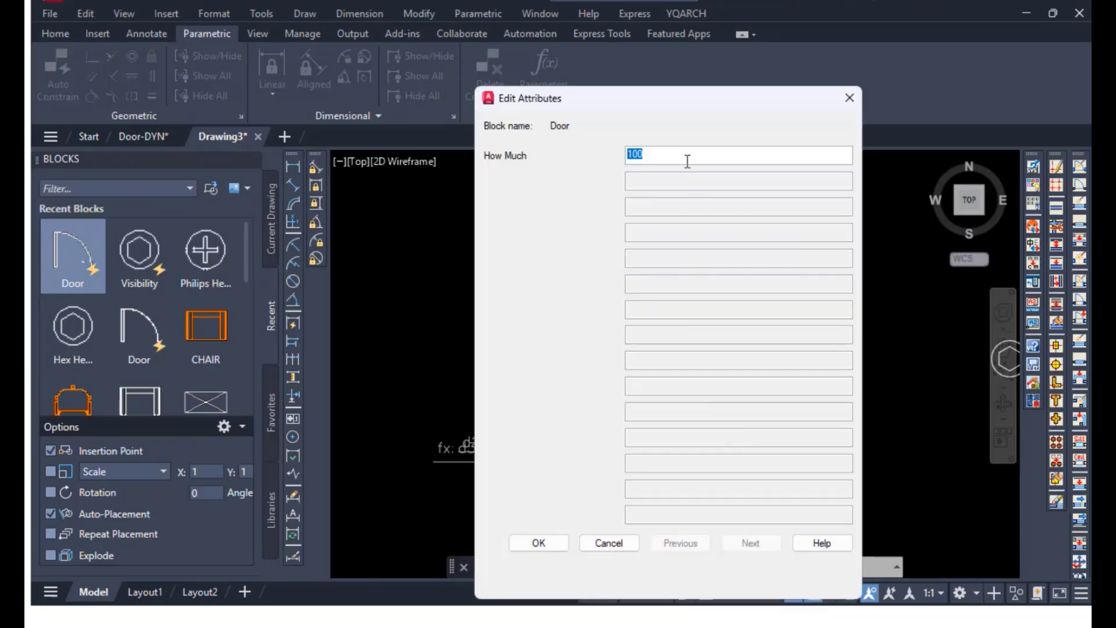
left_click_drag(686, 154, 586, 155)
left_click_drag(655, 99, 547, 101)
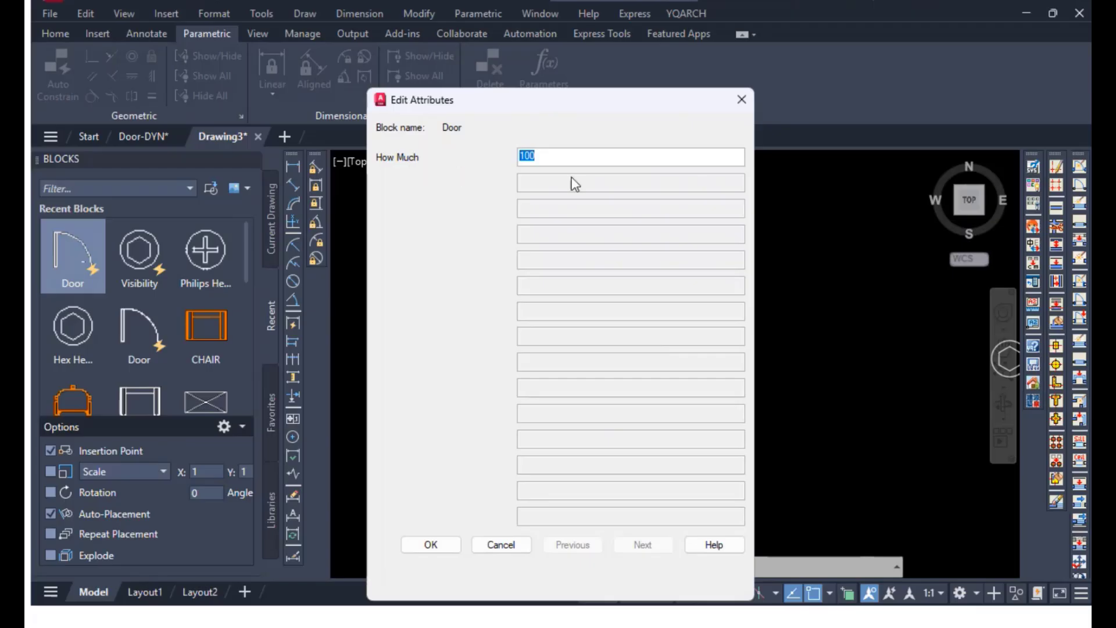
left_click(430, 544)
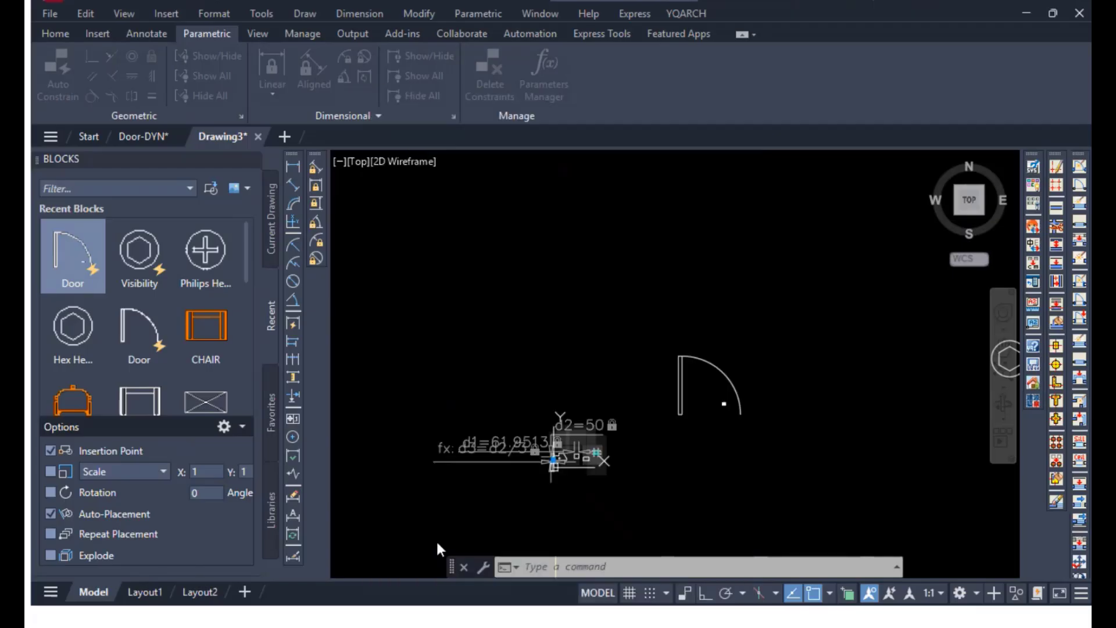
Insert a second Door block beside the first one and set its How Much attribute to 500.
scroll(744, 416, "up", 5)
scroll(797, 434, "up", 1)
middle_click_drag(734, 432, 542, 398)
scroll(542, 399, "down", 1)
scroll(668, 446, "down", 1)
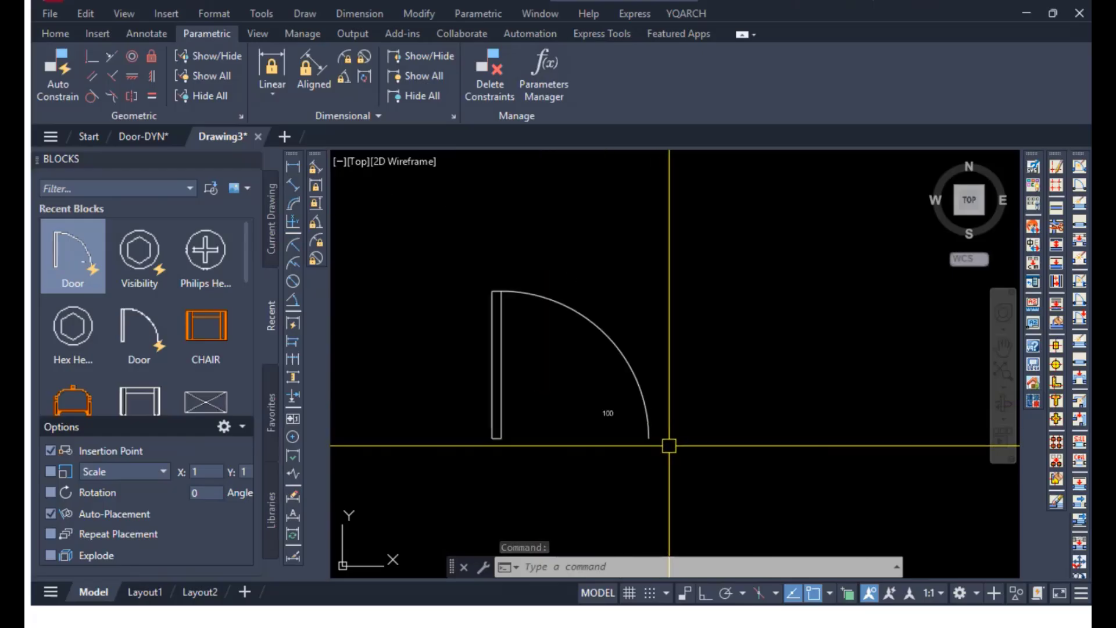
left_click(64, 253)
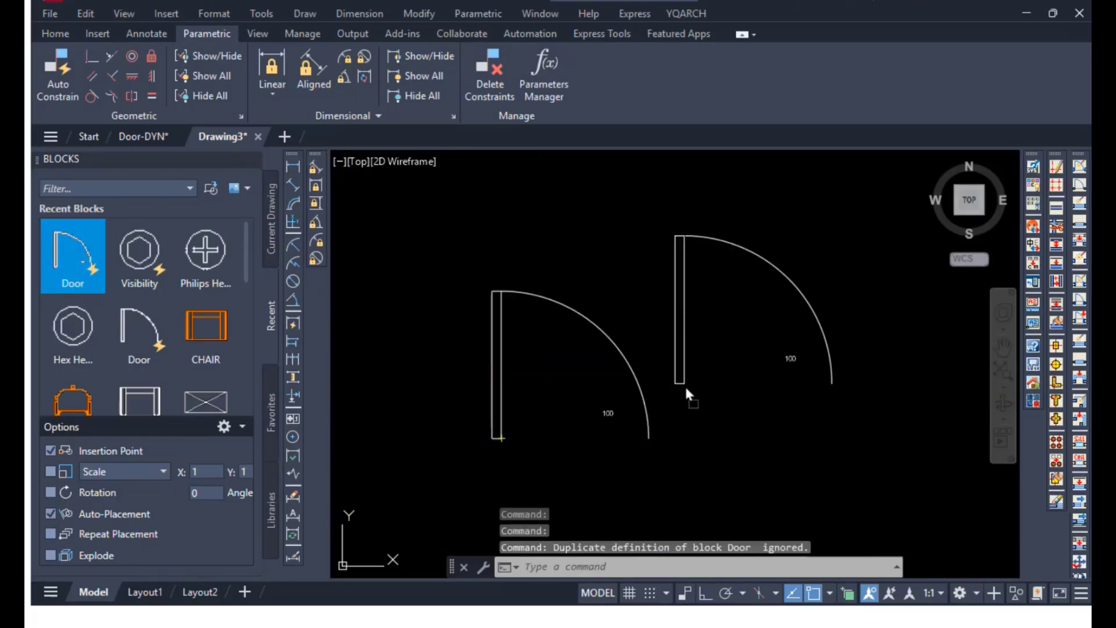
left_click(720, 427)
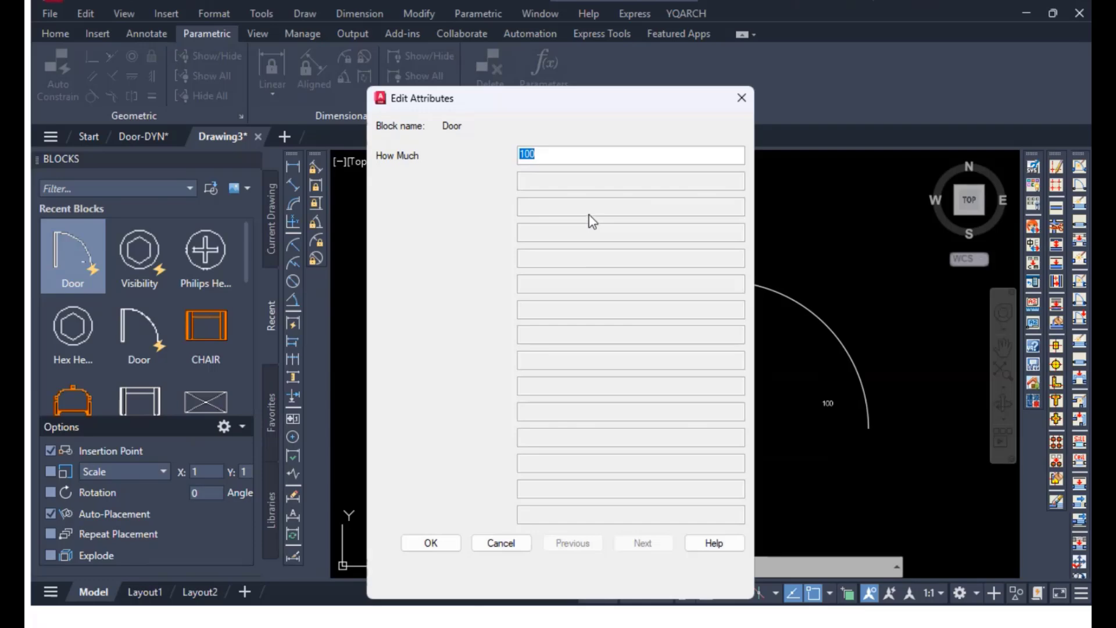
type("500")
left_click(454, 546)
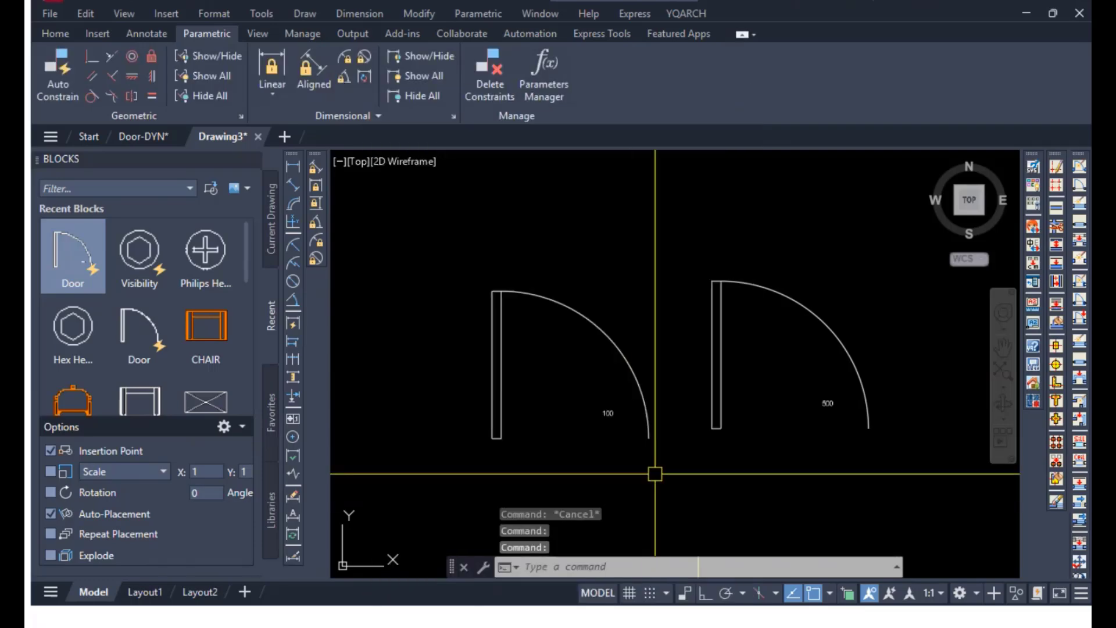
Copy the door priced 500 to an empty spot just below it.
middle_click_drag(693, 457, 610, 364)
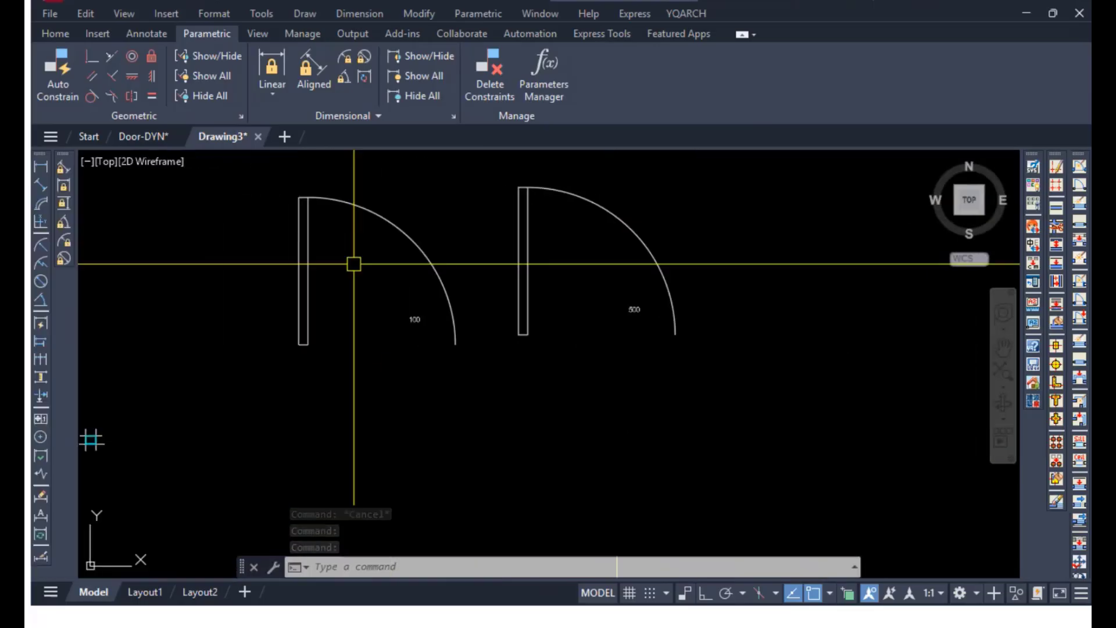
scroll(519, 326, "up", 2)
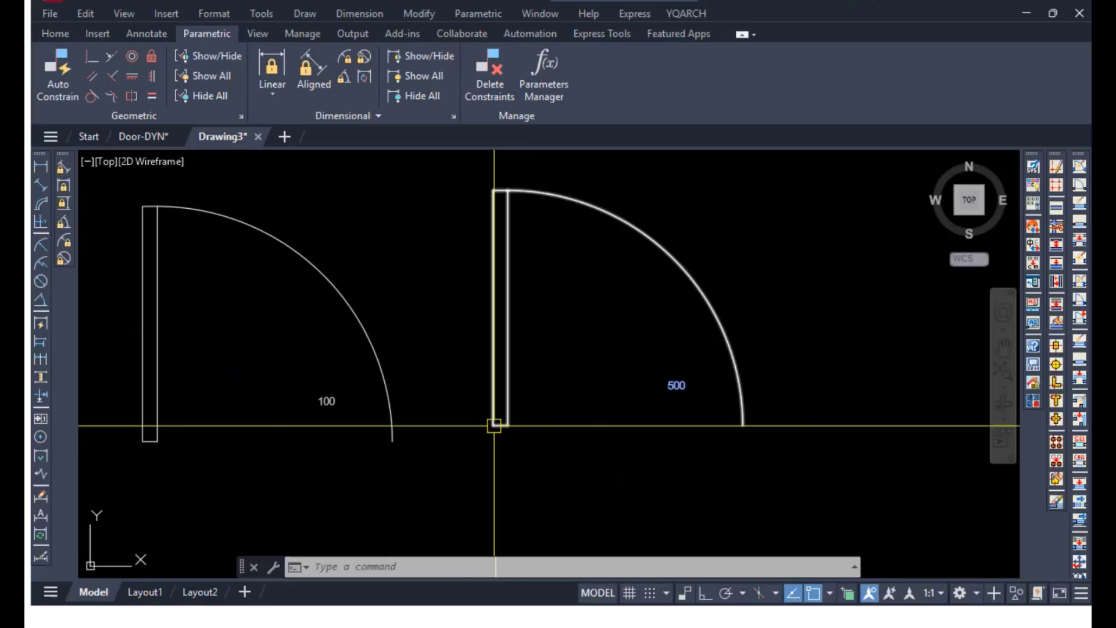
type("Co")
key("Return")
left_click(507, 392)
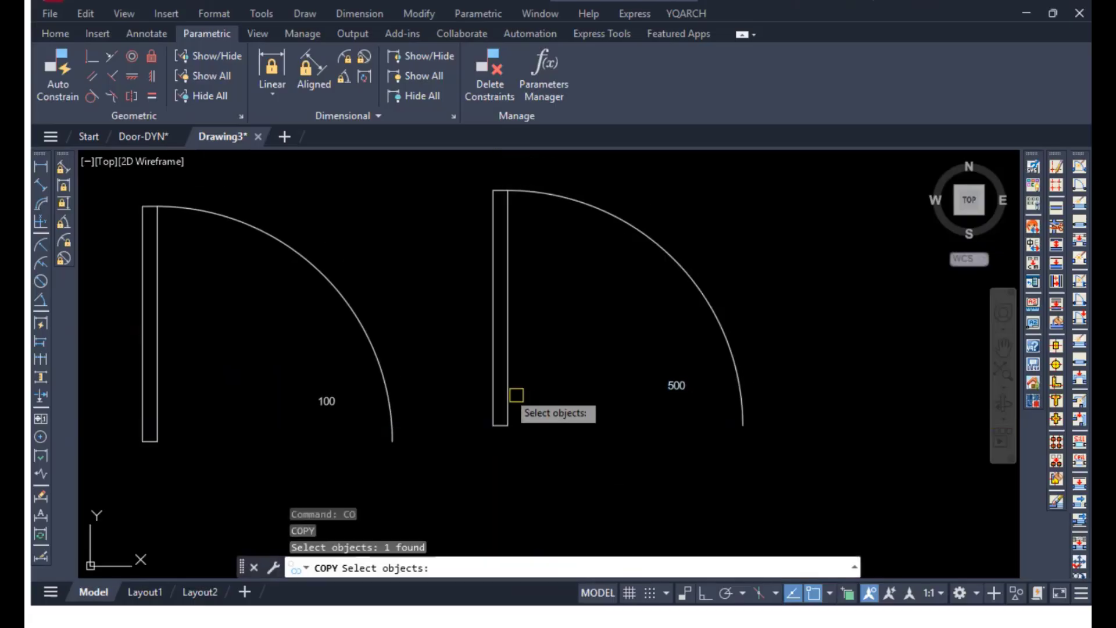
key("Return")
left_click(521, 359)
middle_click_drag(650, 511, 612, 356)
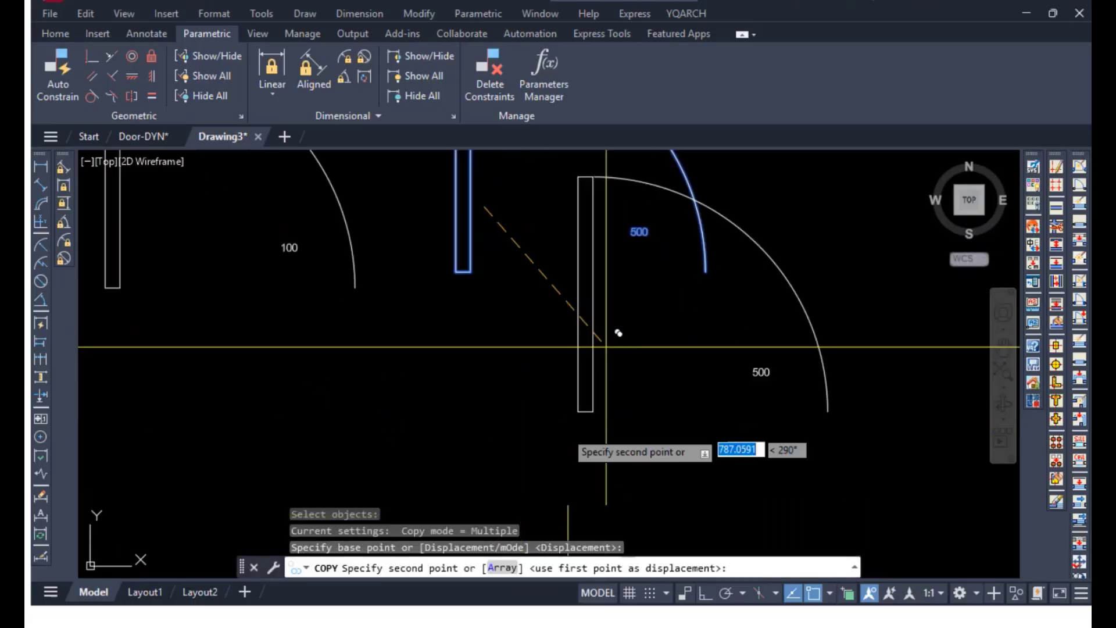
left_click(562, 462)
key("Escape")
key("Escape")
key("Escape")
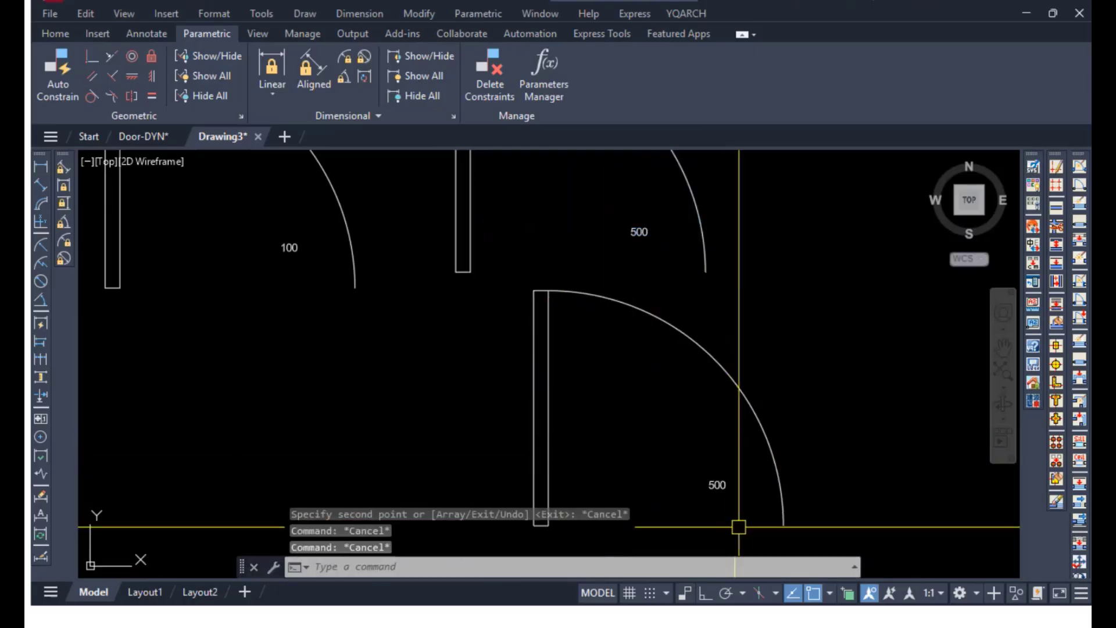
Start a data extraction and save the drawing as DEMO in the Documents folder.
scroll(734, 465, "down", 3)
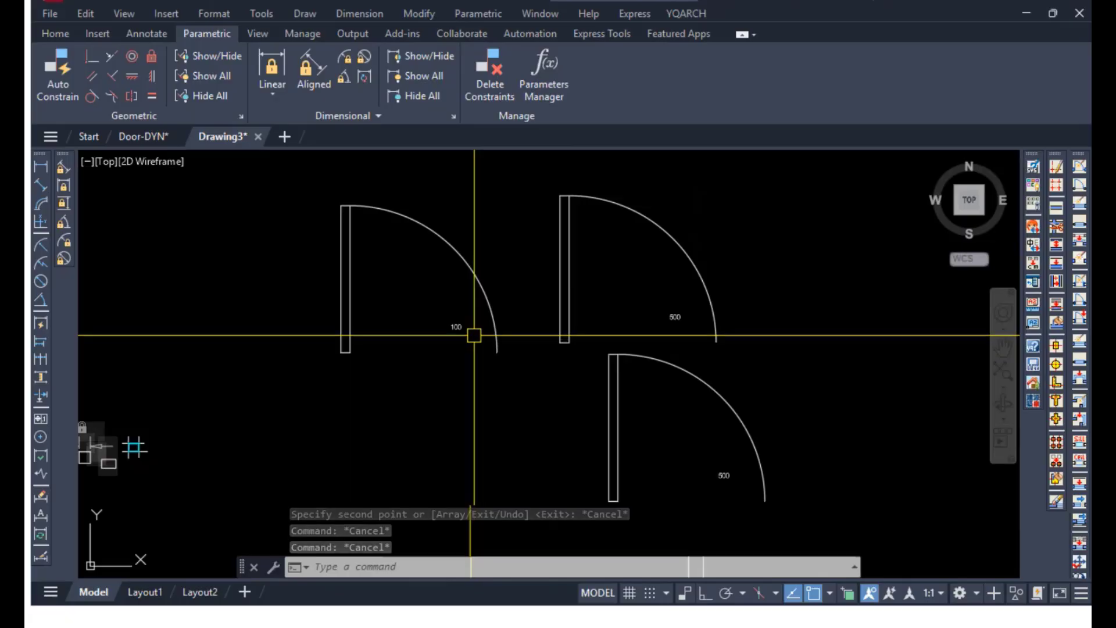
scroll(475, 336, "up", 2)
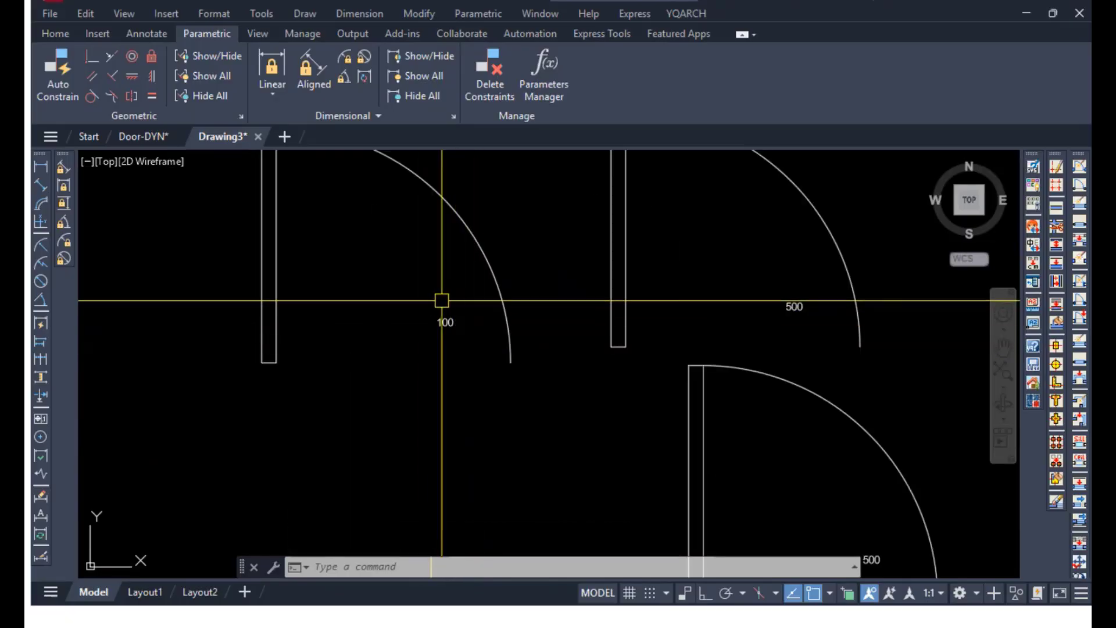
scroll(528, 394, "down", 3)
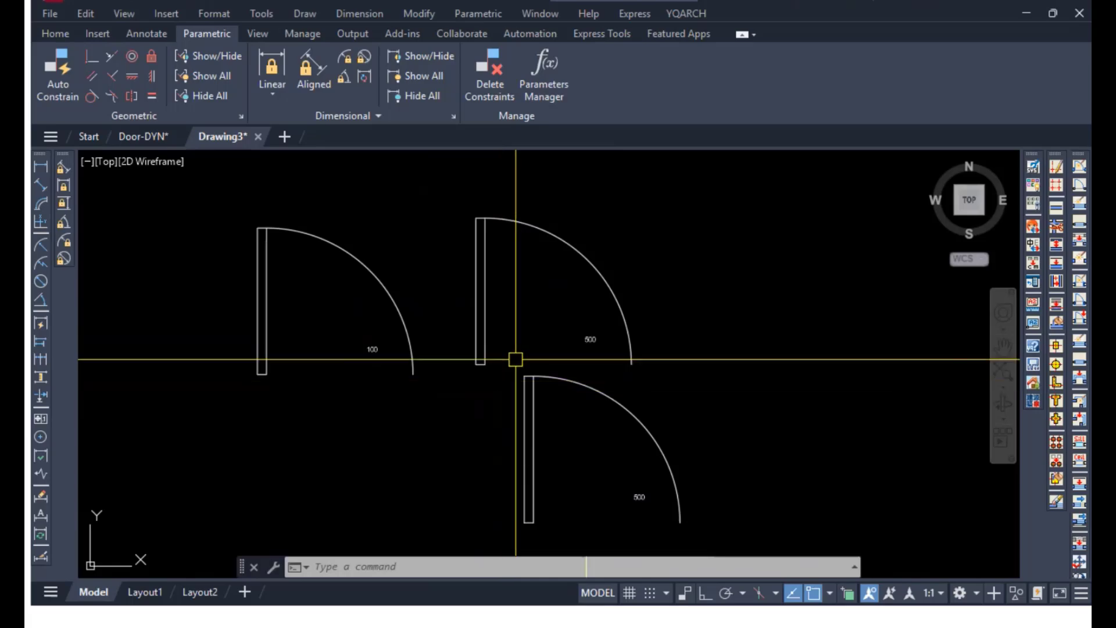
type("extr")
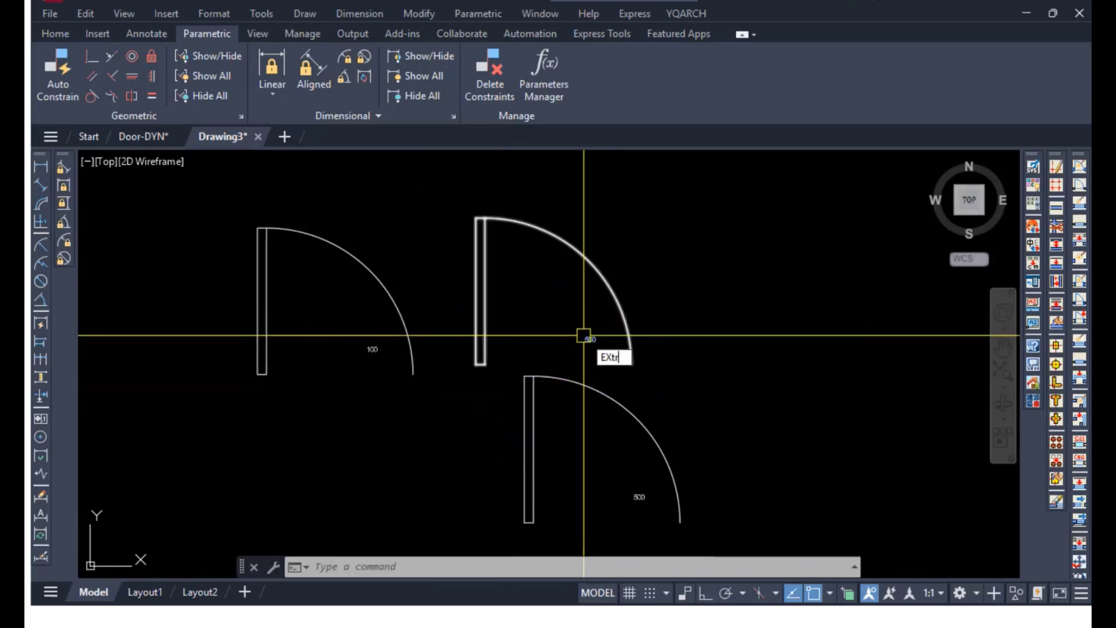
type("ac")
key("Return")
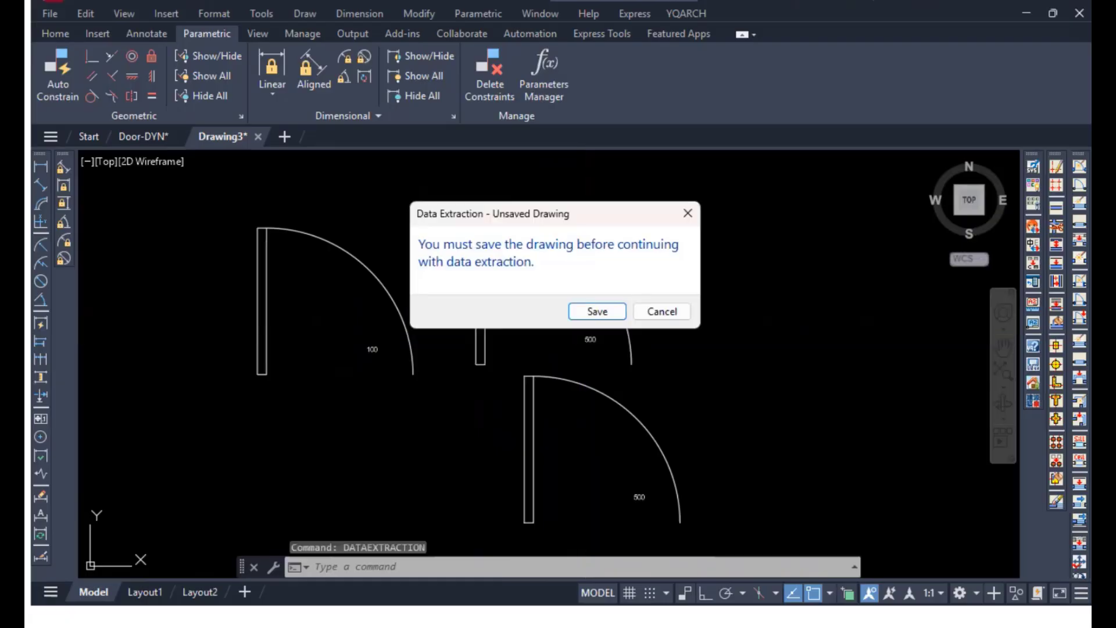
left_click(598, 312)
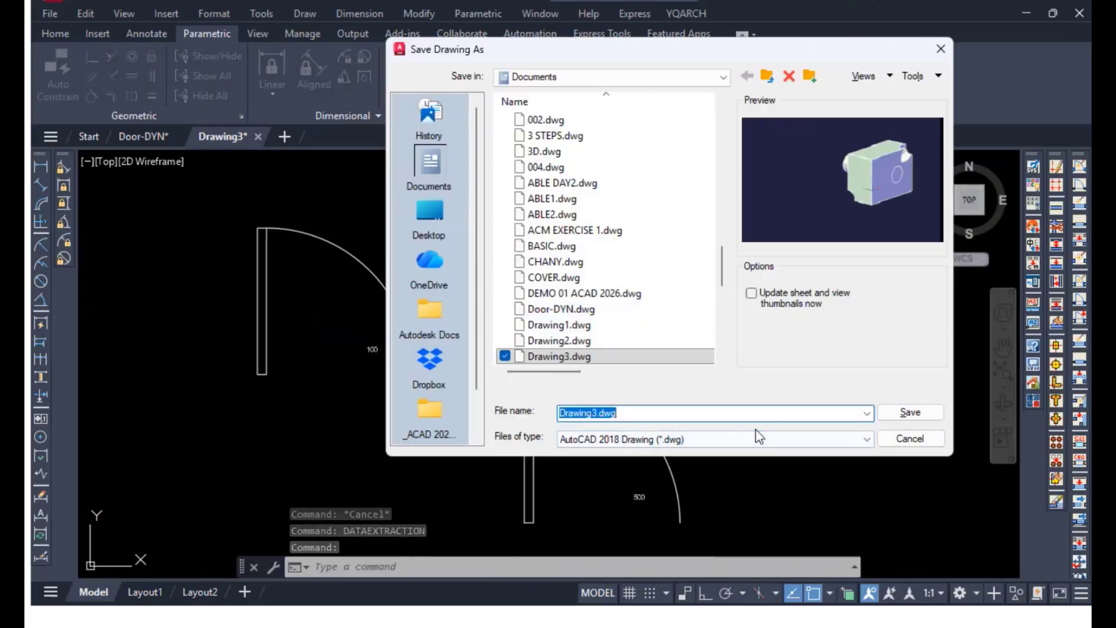
type("DEMO")
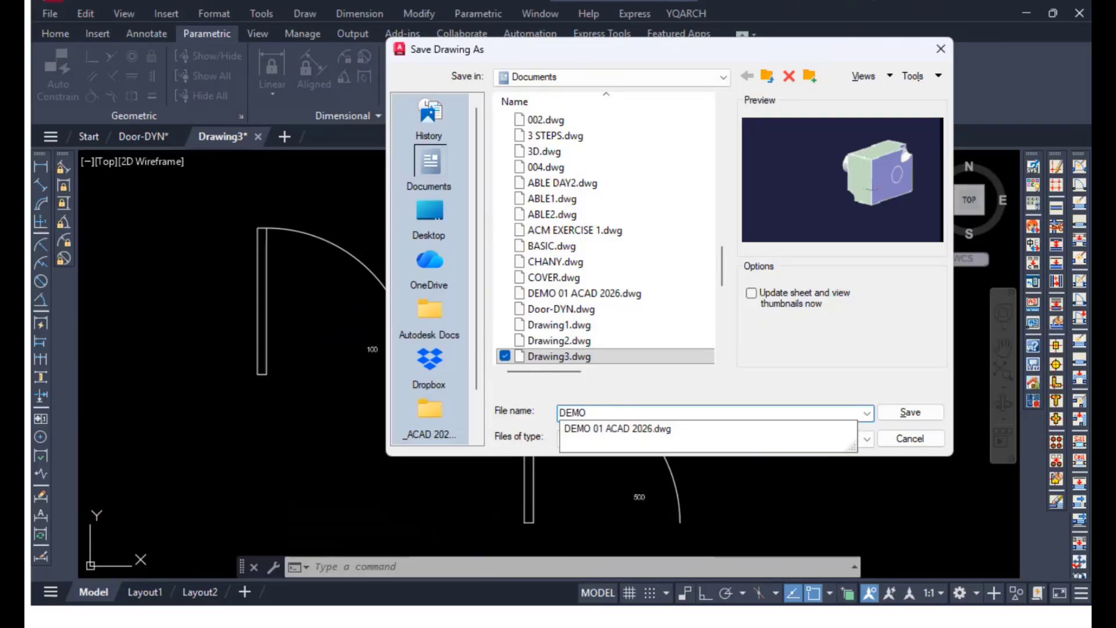
left_click(905, 416)
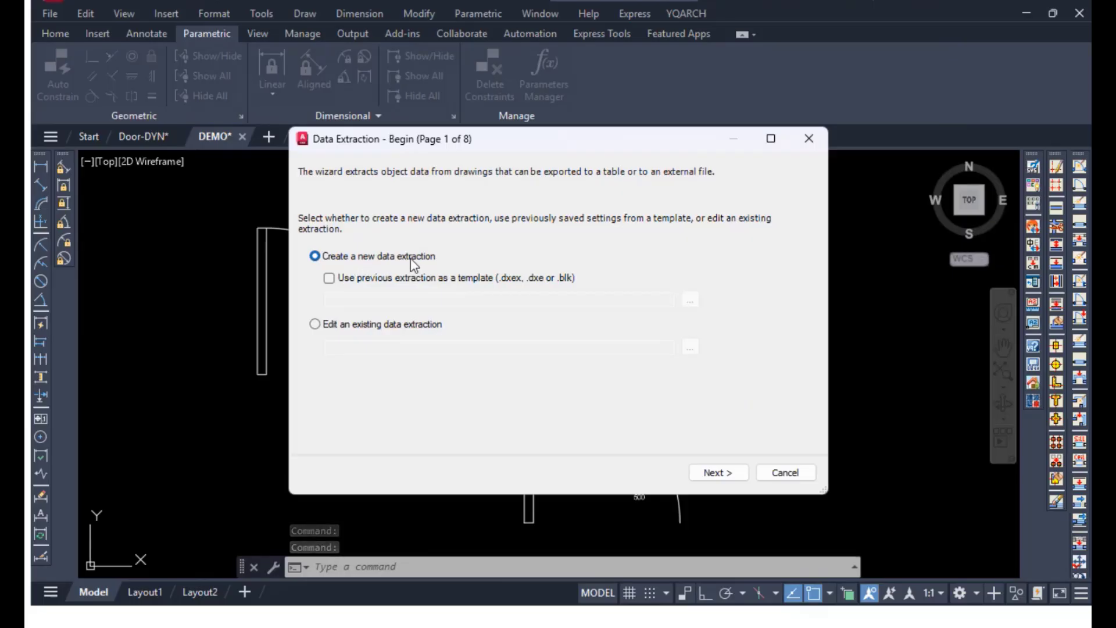
Create a new data extraction saved as AA, with the current drawing as the data source.
left_click(726, 473)
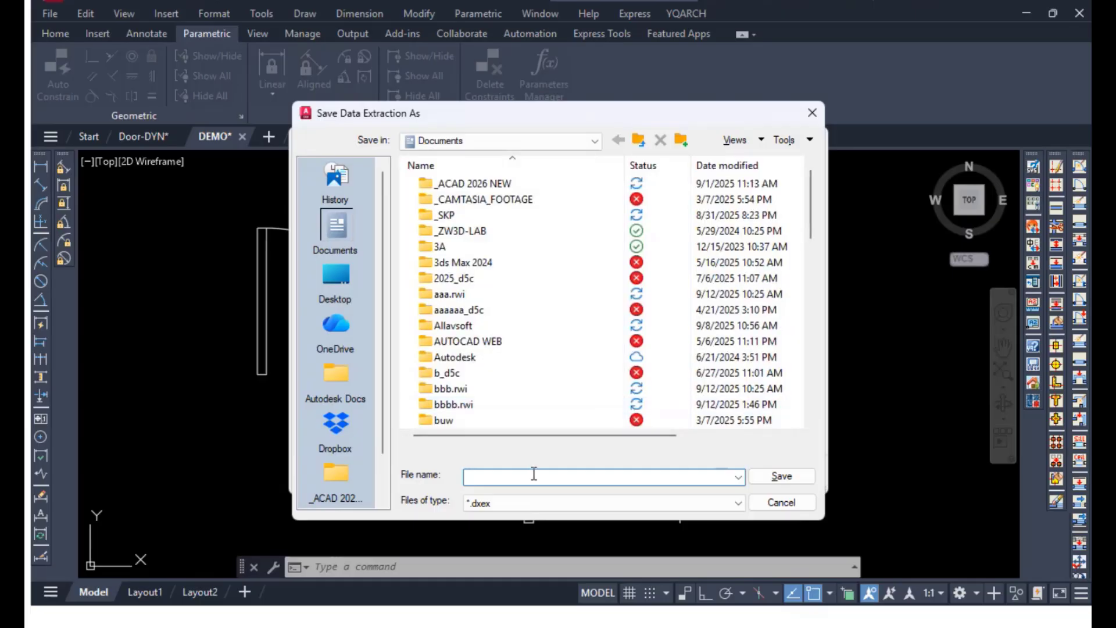
type("aa")
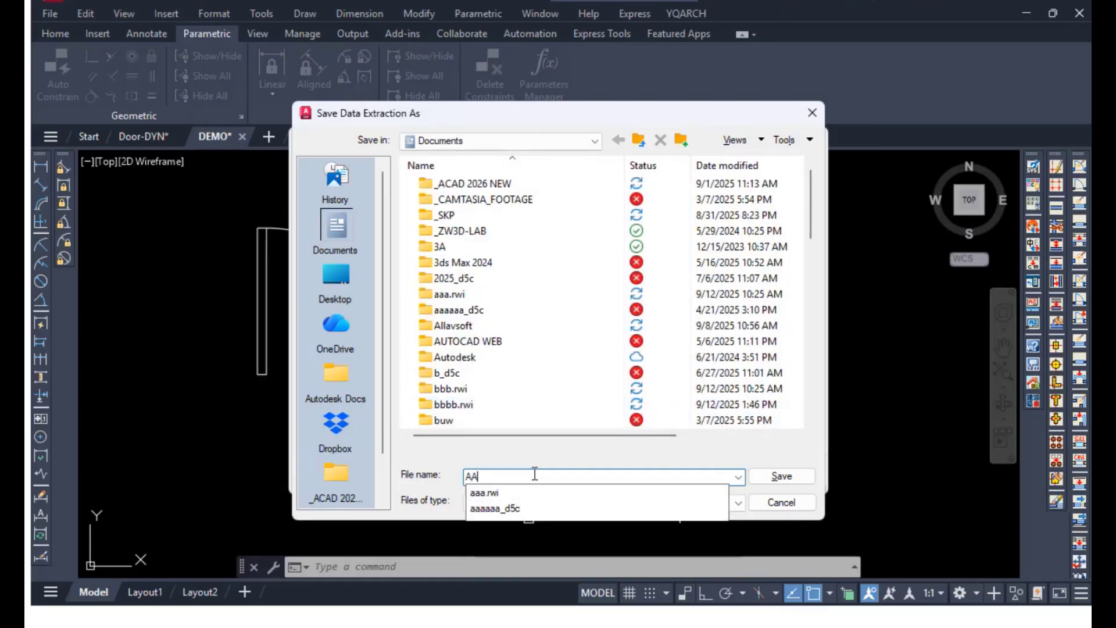
key("Return")
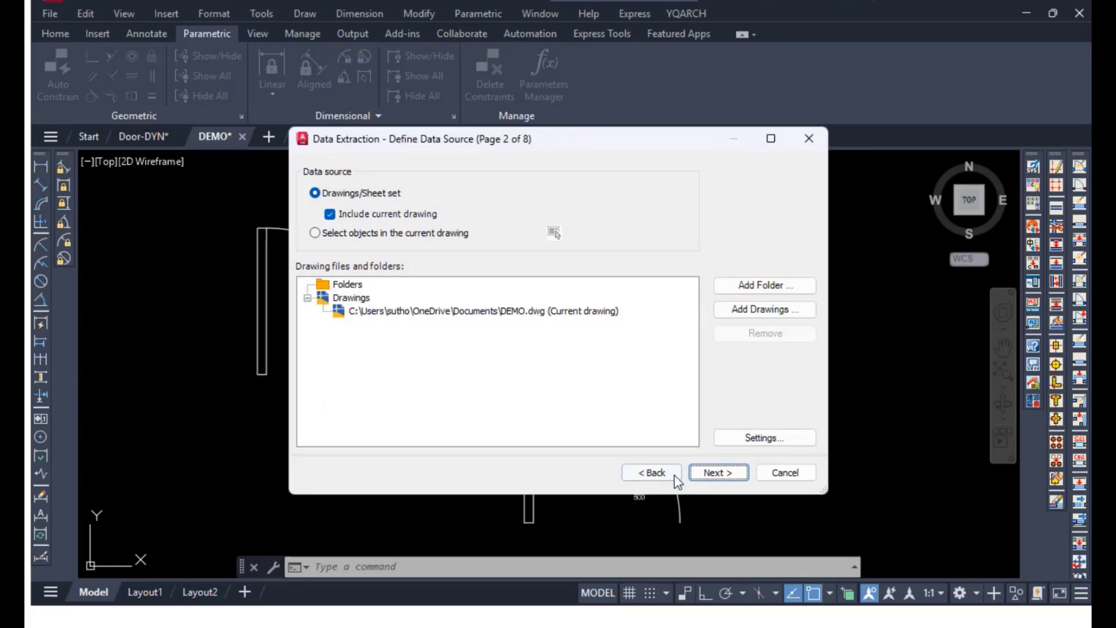
left_click(713, 479)
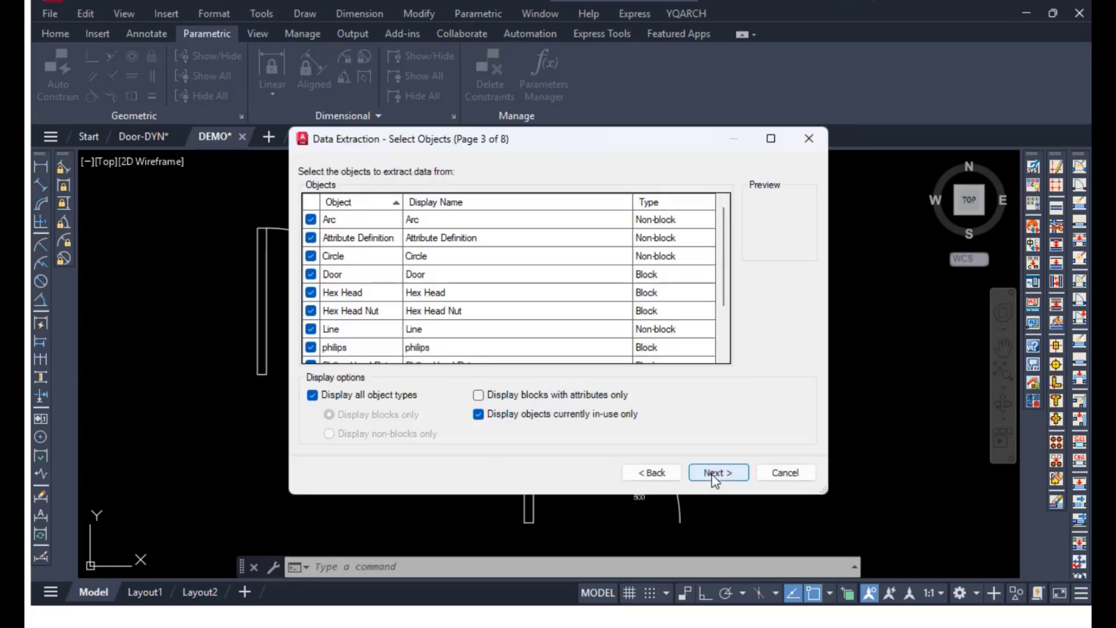
Limit the objects to extract to blocks with attributes only, and continue to the property selection.
left_click(360, 399)
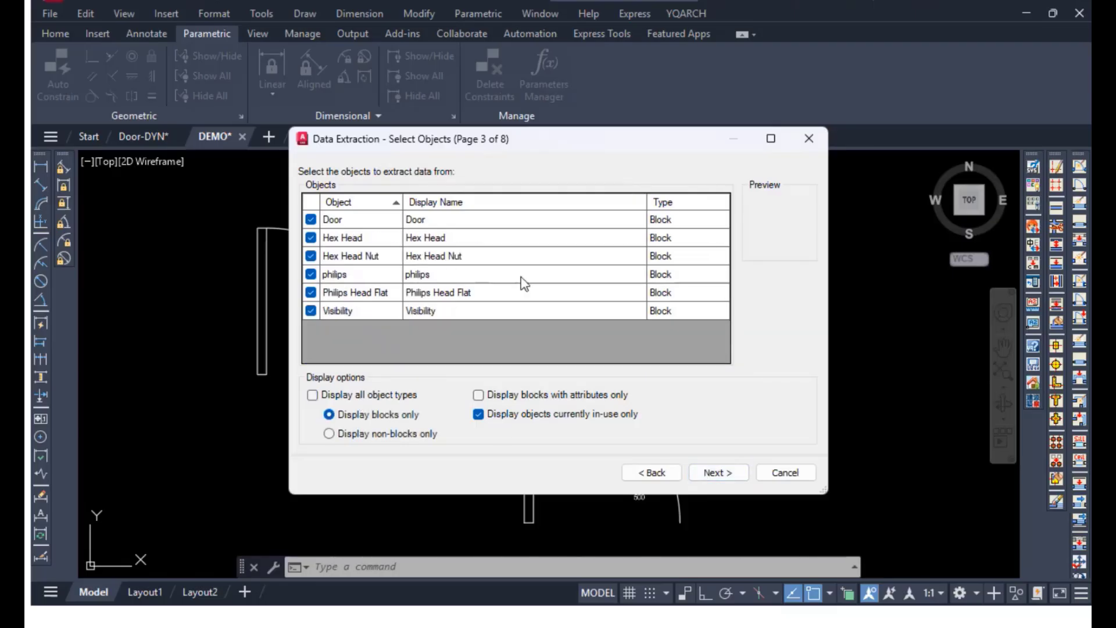
left_click(519, 398)
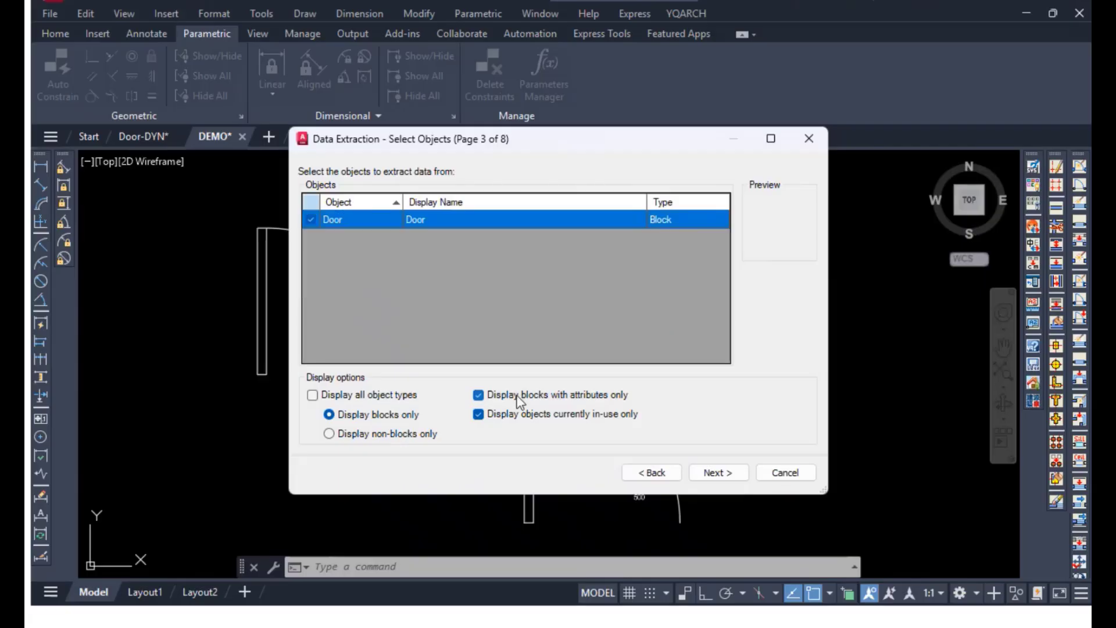
left_click(513, 416)
left_click(717, 471)
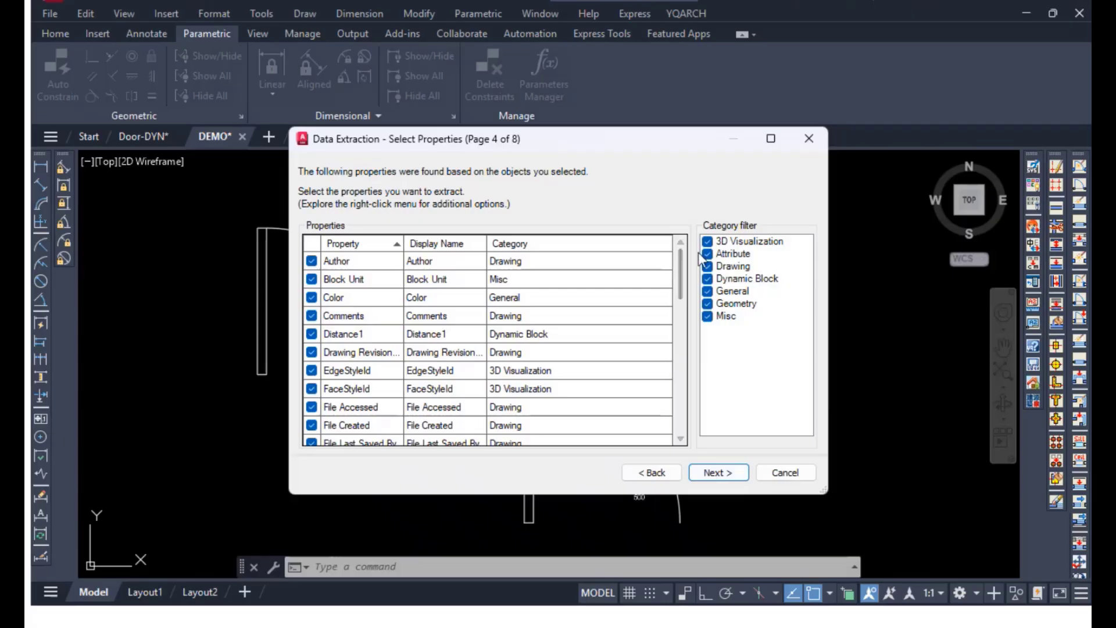
Filter the properties to the Attribute category only, continue to Refine Data, and move the wizard aside to uncover the doors.
left_click(707, 240)
left_click(707, 266)
left_click(707, 278)
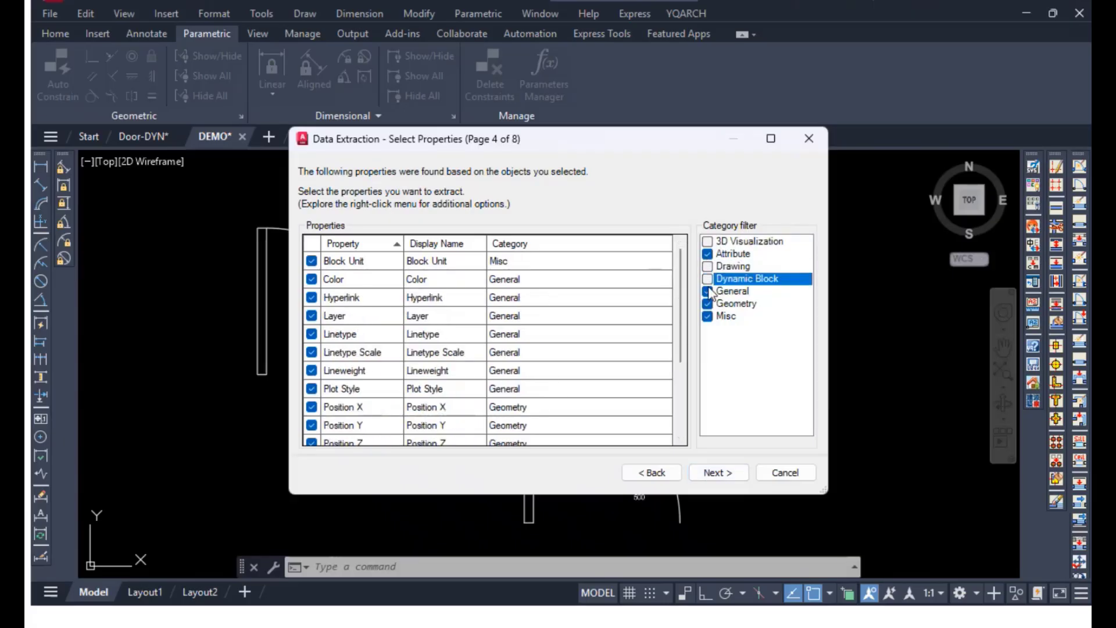
left_click(707, 291)
left_click(707, 304)
left_click(707, 316)
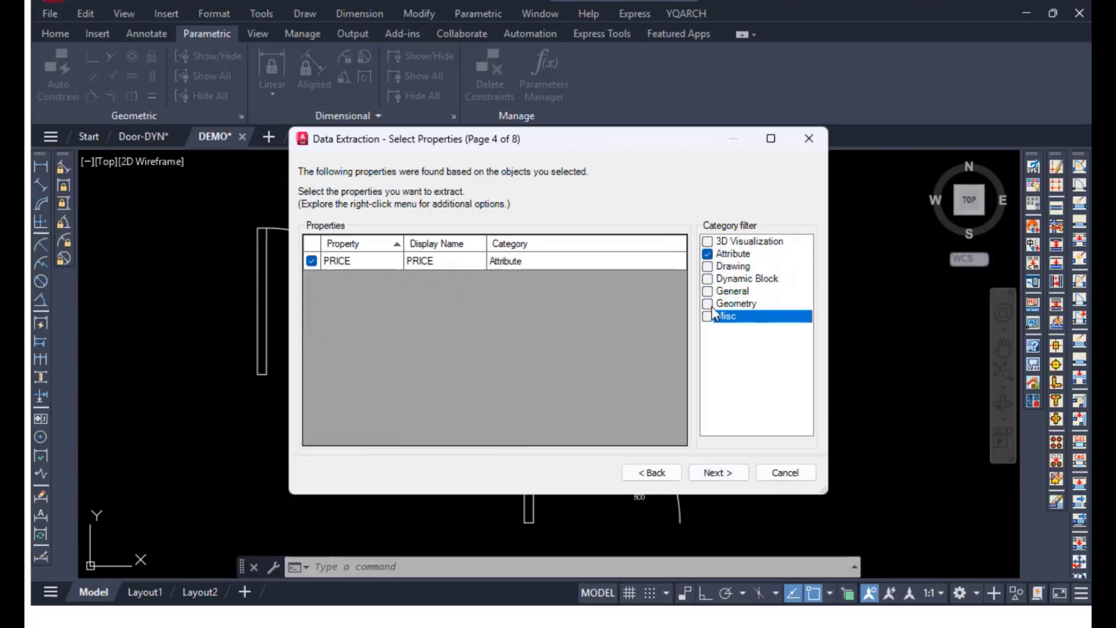
left_click(708, 254)
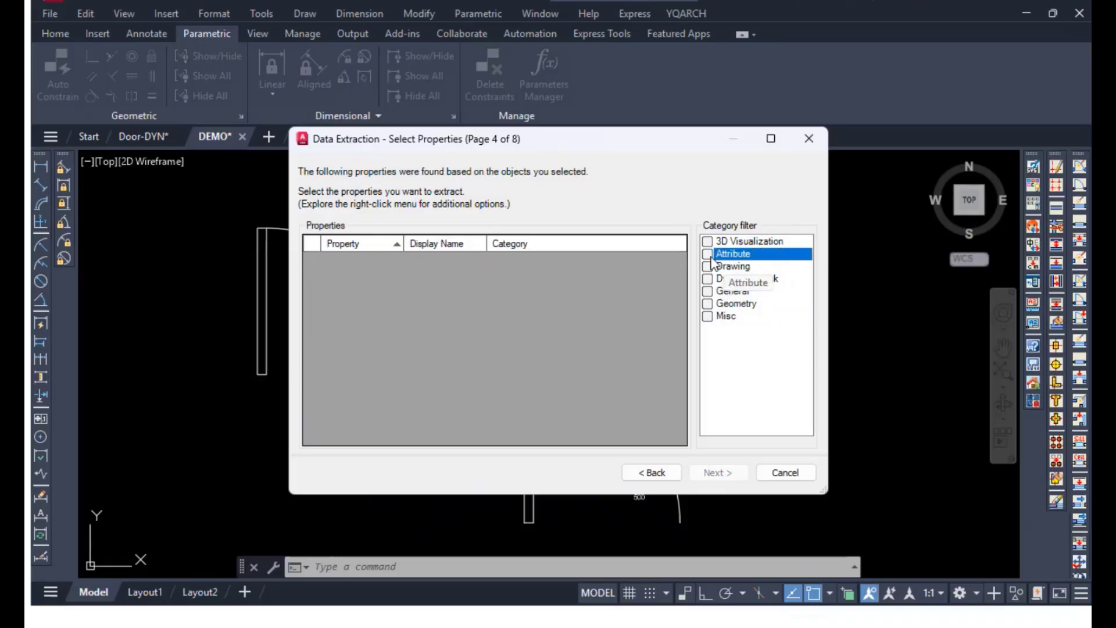
left_click(707, 254)
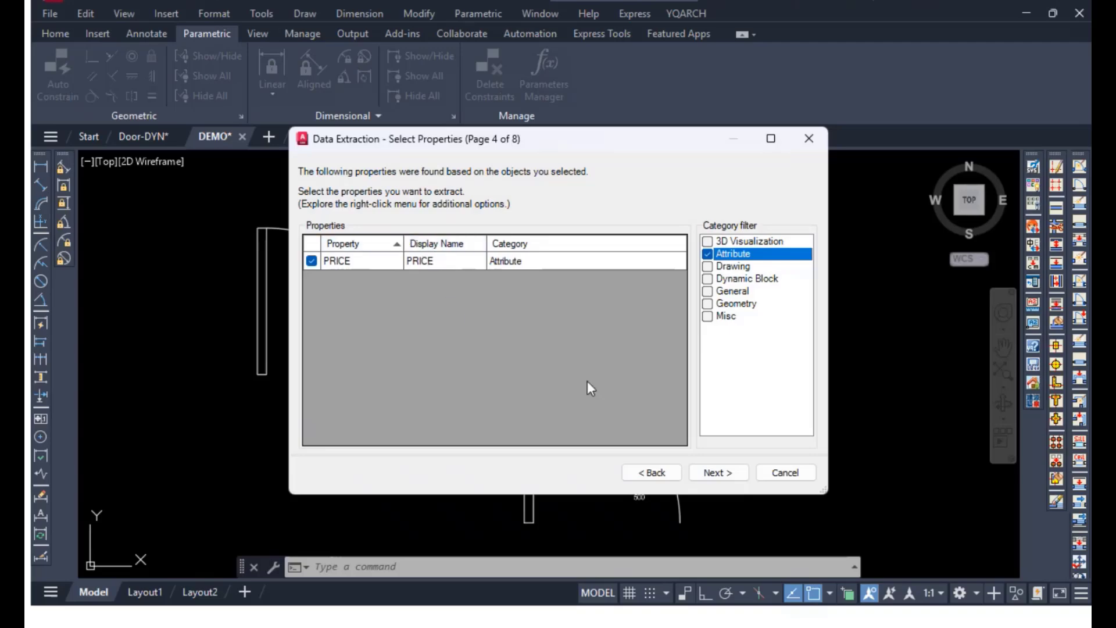
left_click(716, 472)
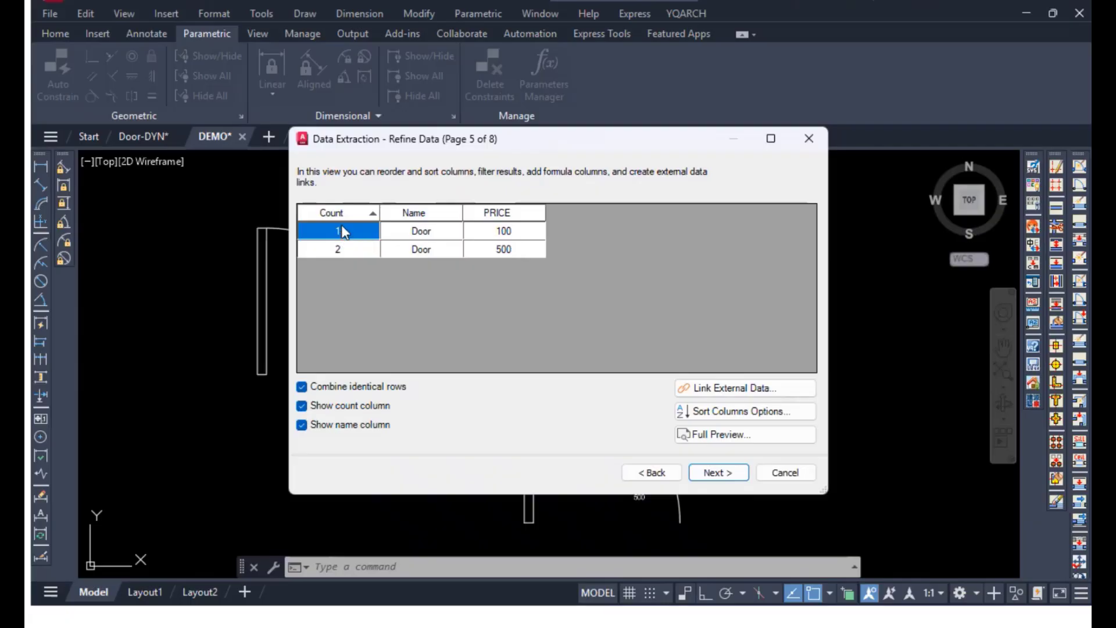
left_click_drag(416, 150, 647, 185)
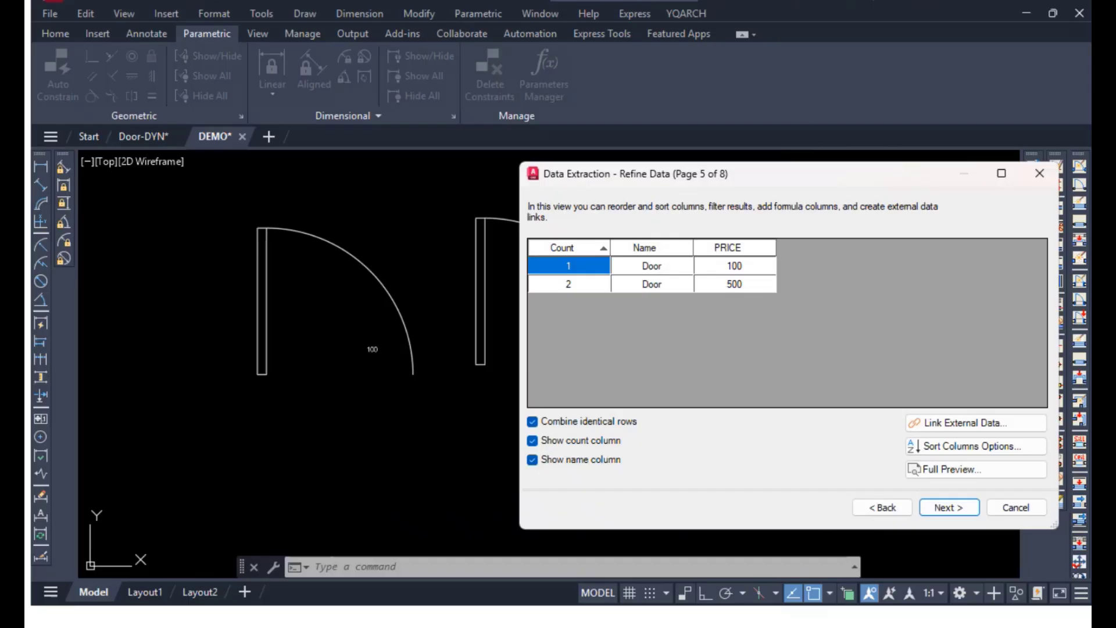
Compare the extracted door counts and prices with the doors in the drawing, and continue to the output options.
left_click(741, 269)
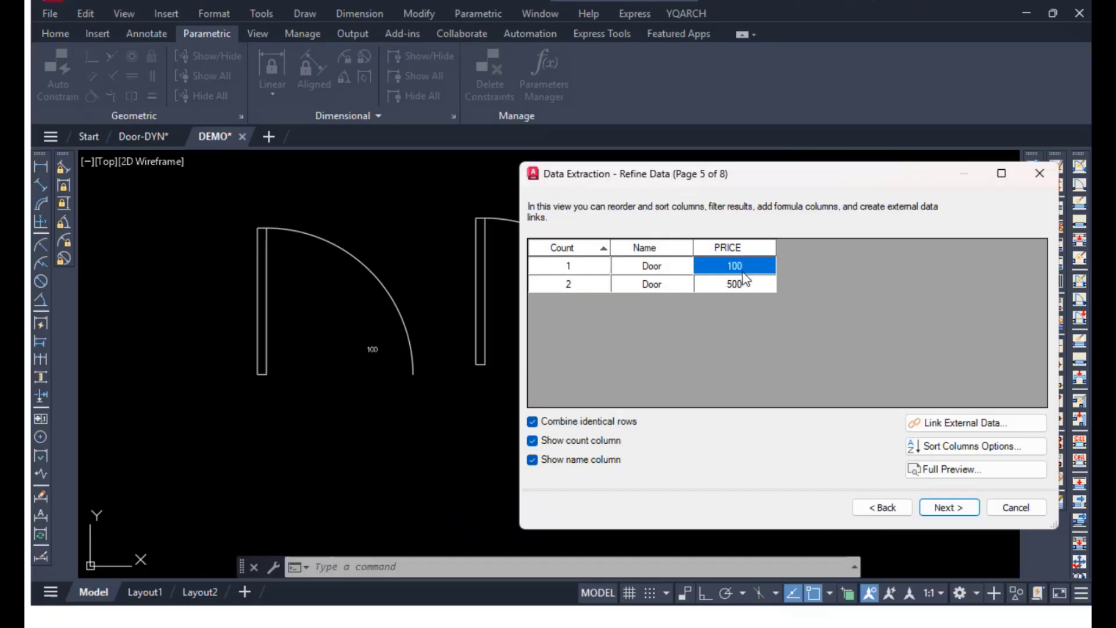
left_click(577, 288)
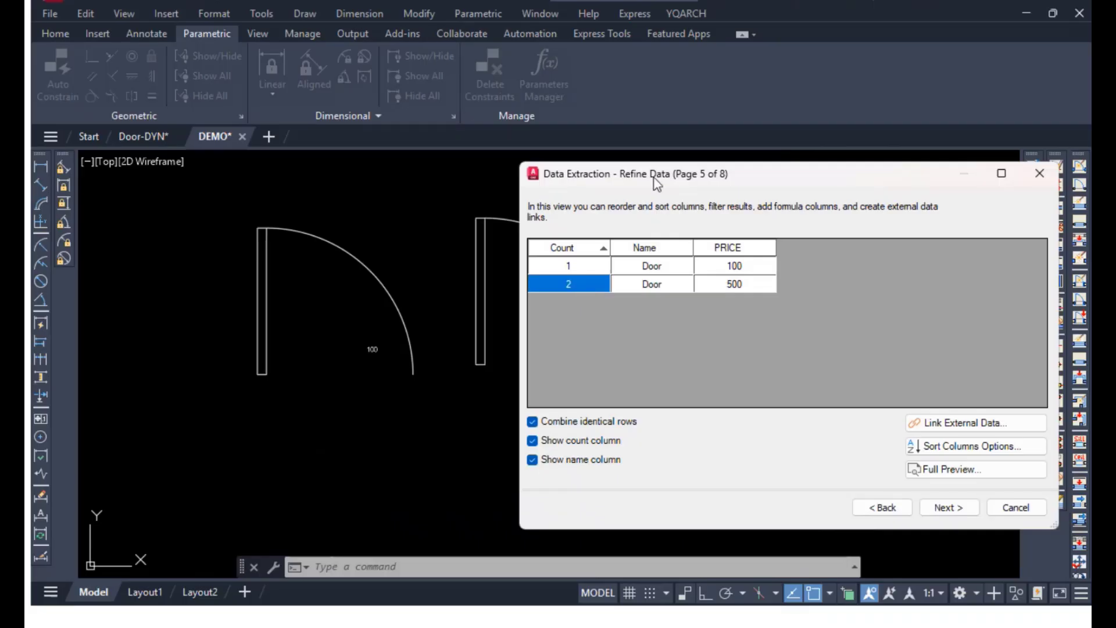
left_click_drag(657, 185, 809, 204)
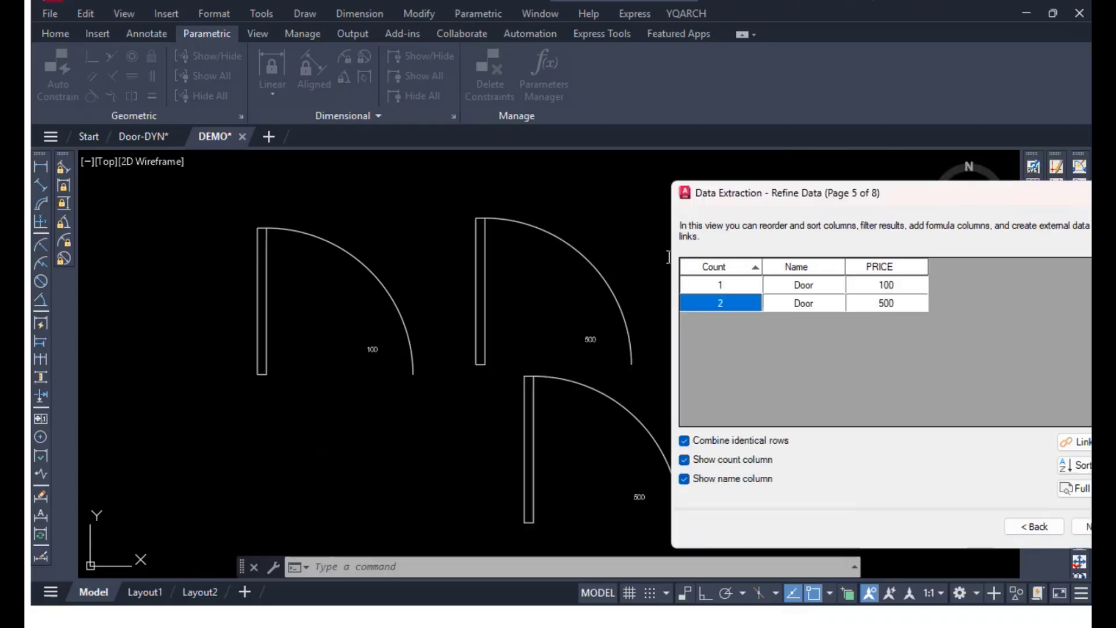
left_click(885, 302)
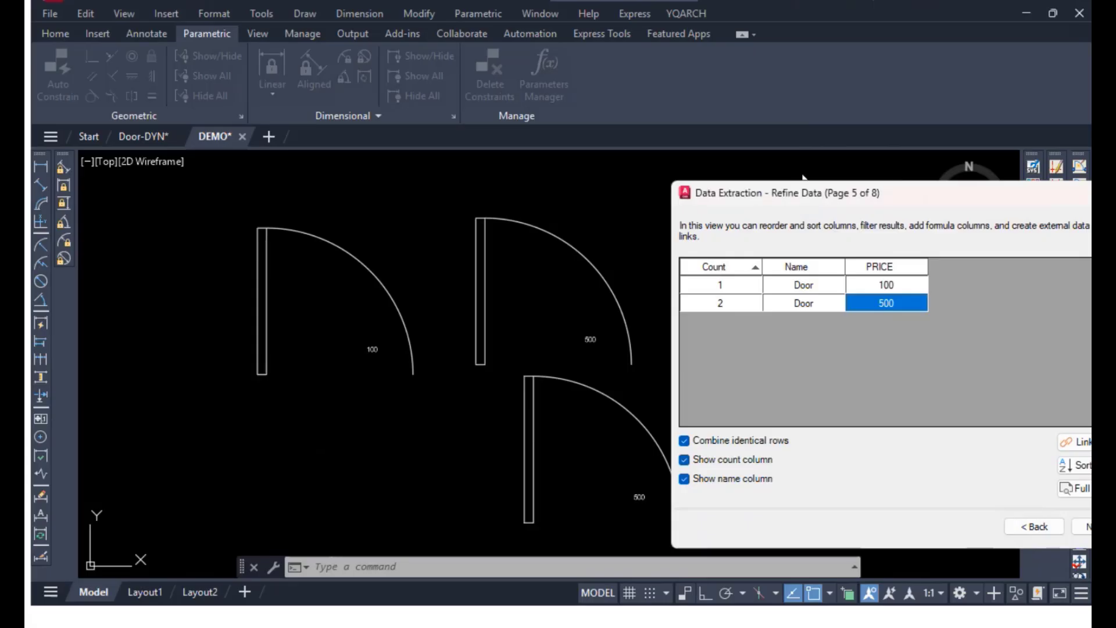
left_click_drag(810, 198, 385, 124)
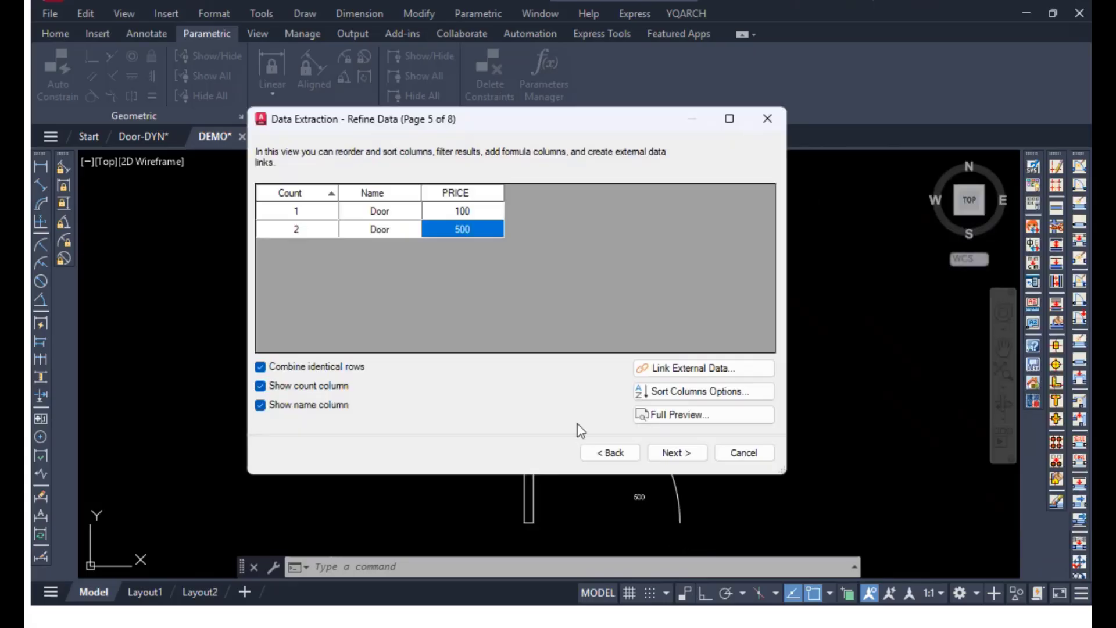
left_click(672, 452)
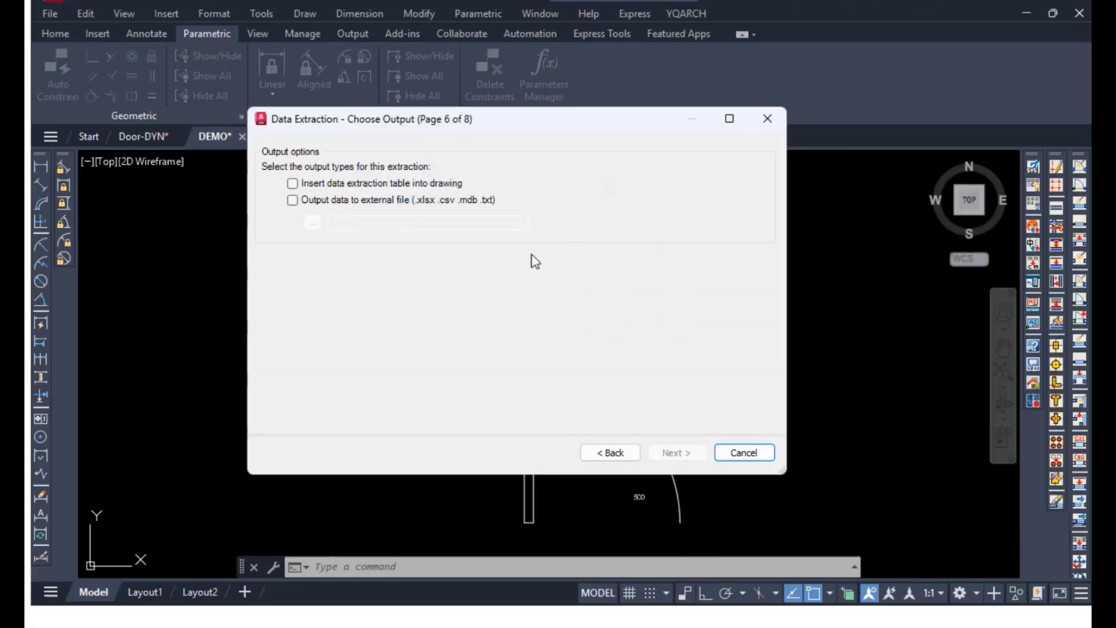
Output the extraction both as a table in the drawing and to the external file DEMO.xlsx, and continue to the table style.
left_click_drag(395, 122, 774, 213)
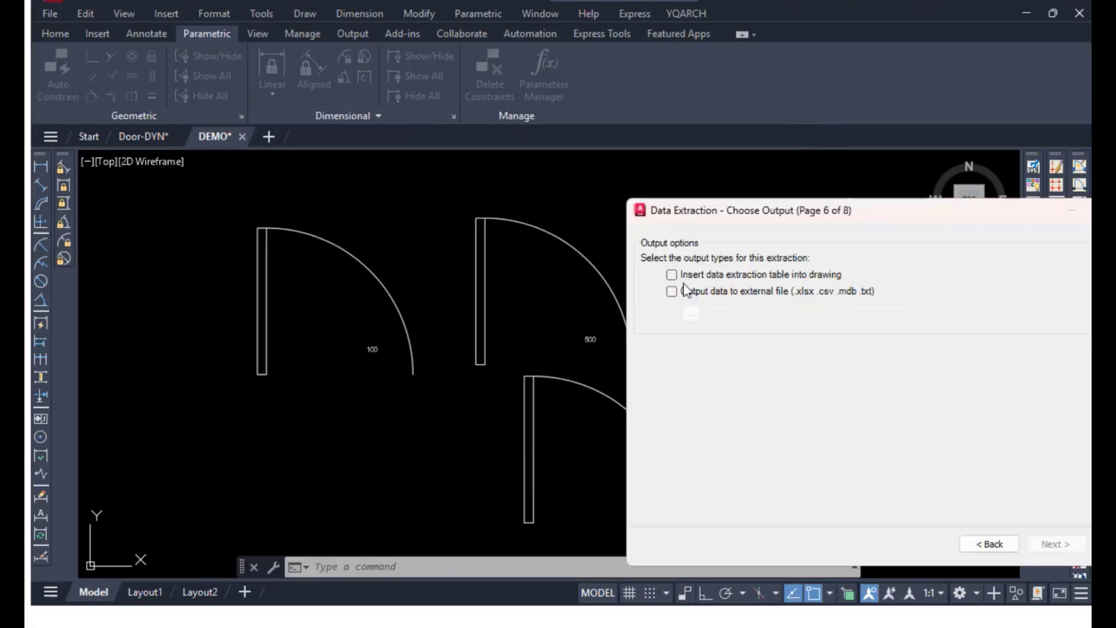
left_click(672, 274)
left_click(672, 291)
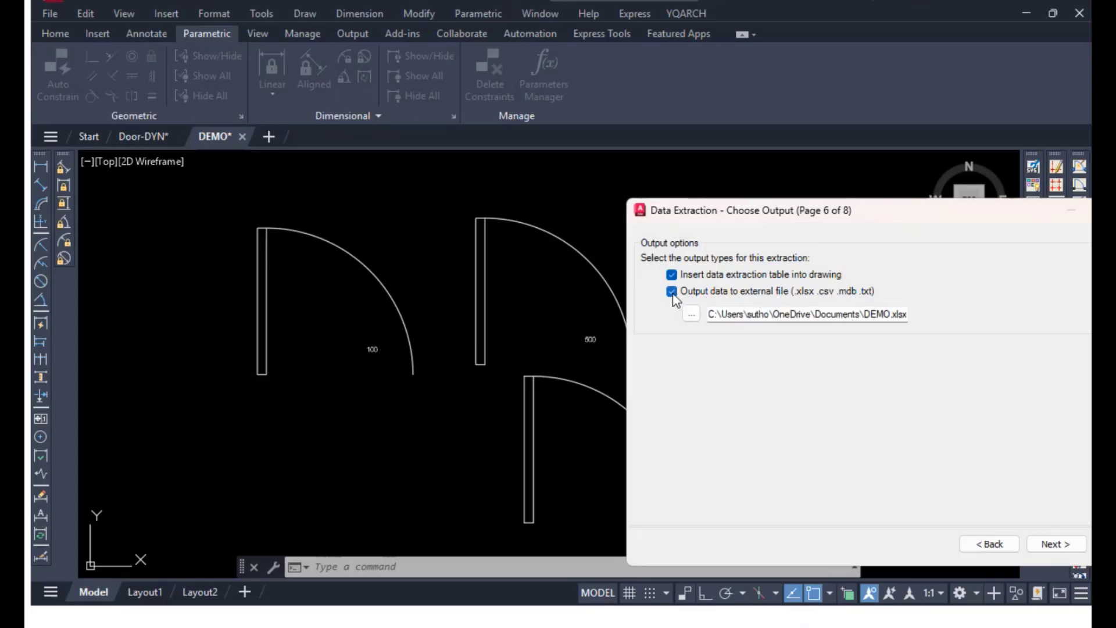
left_click_drag(819, 314, 959, 322)
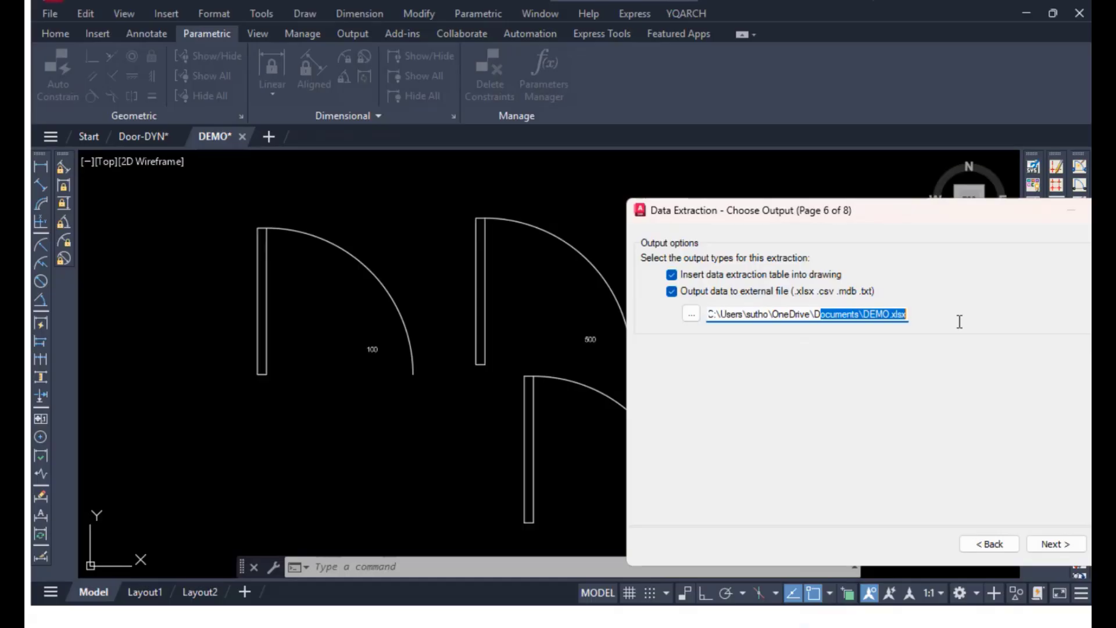
left_click(1049, 547)
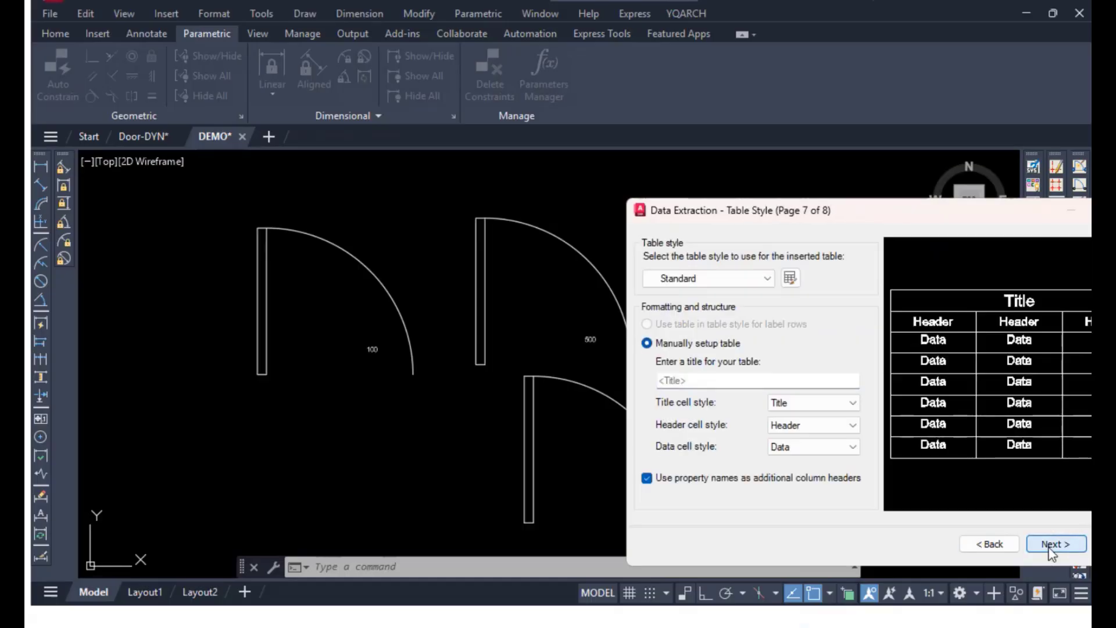
Keep the Standard table style, finish the extraction, and place its table just beside the upper 500-priced door.
left_click(1051, 546)
left_click(1049, 547)
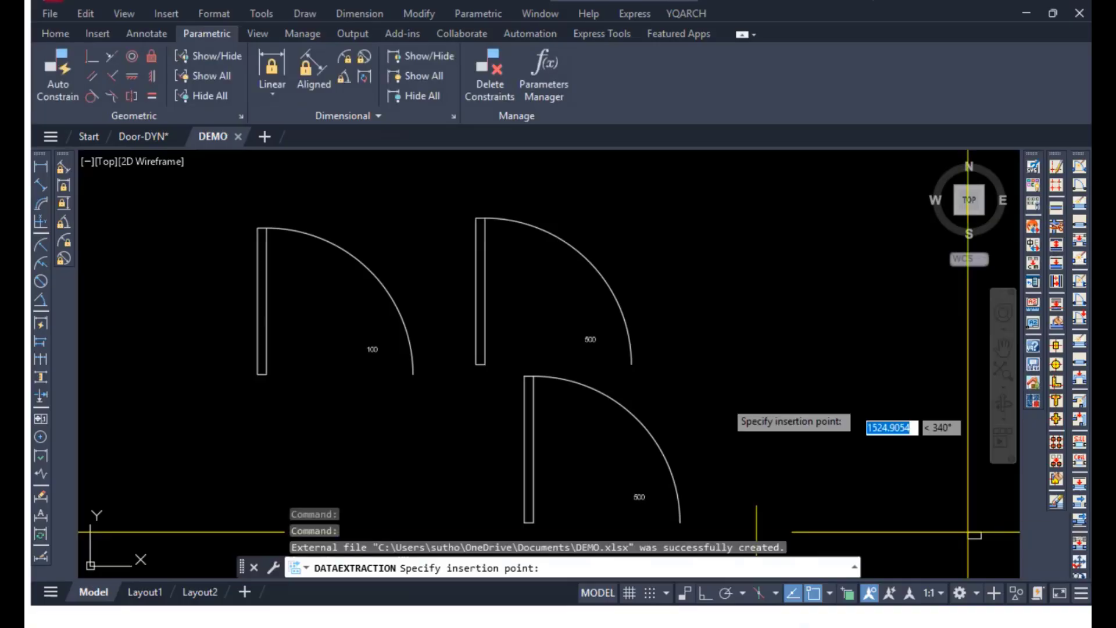
left_click(682, 363)
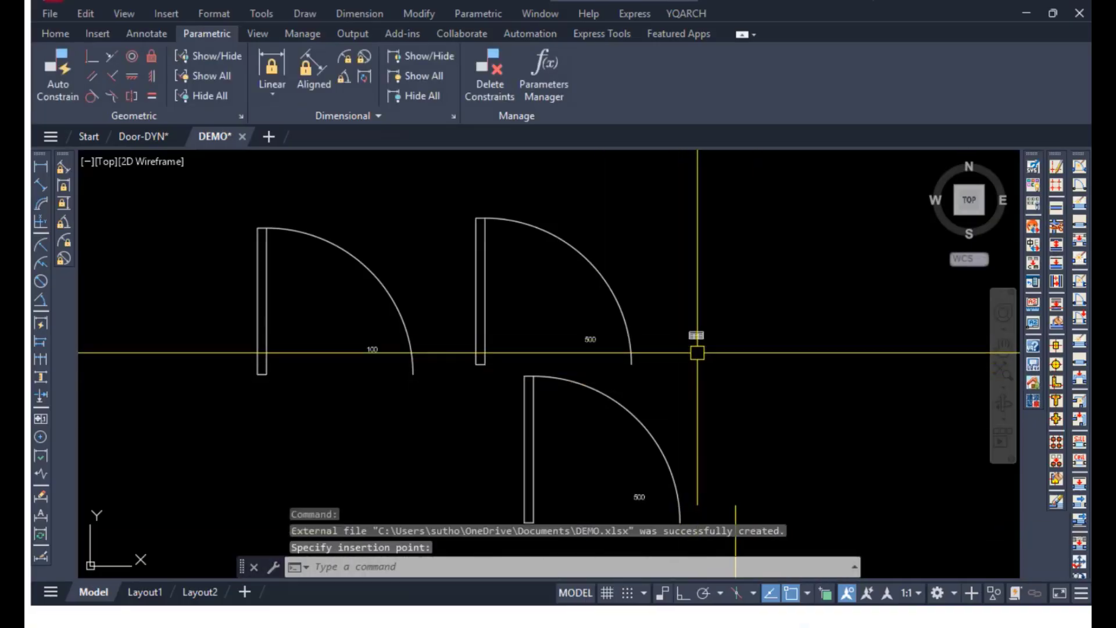
Scale the inserted extraction table by a factor of 20 about a point on the table.
type("sc")
key("Return")
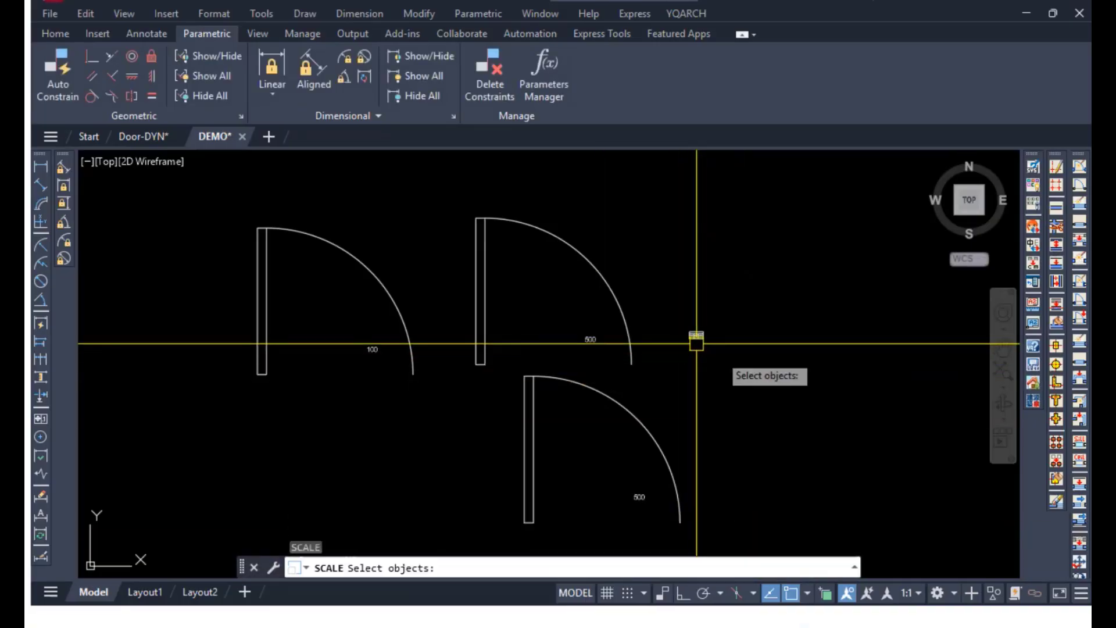
left_click(721, 350)
left_click(697, 329)
key("Return")
left_click(698, 336)
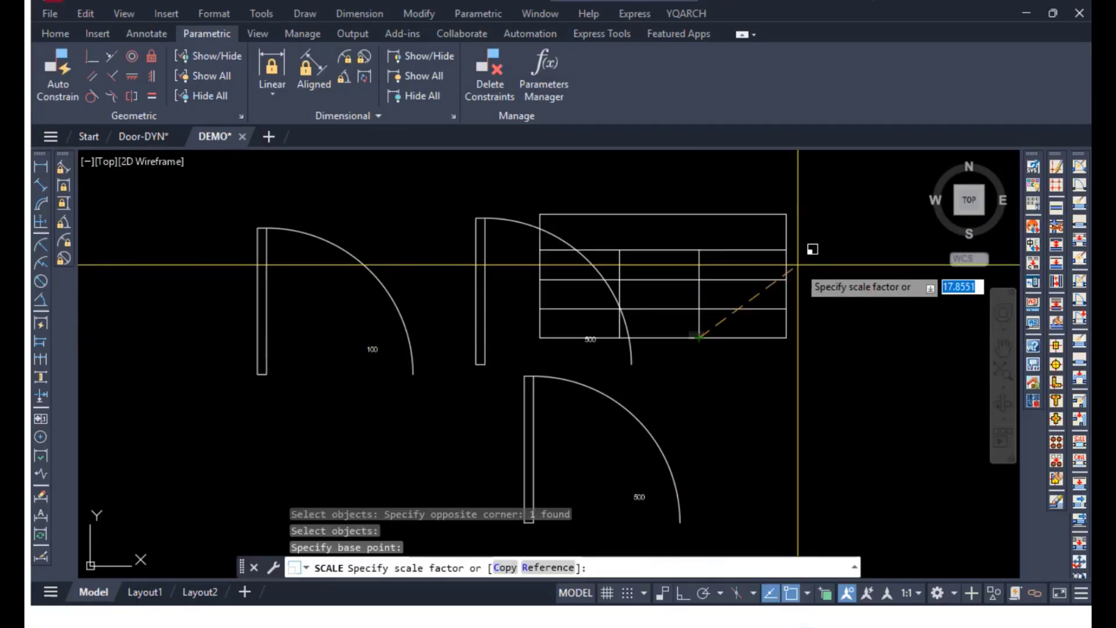
type("20")
key("Return")
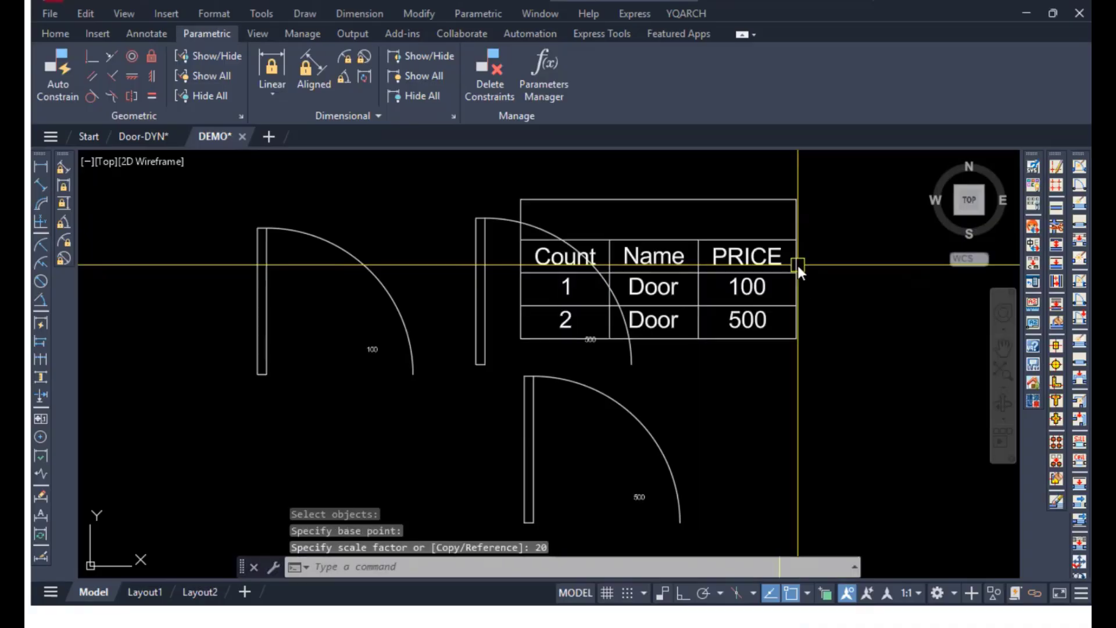
left_click(733, 353)
left_click(725, 341)
left_click(737, 335)
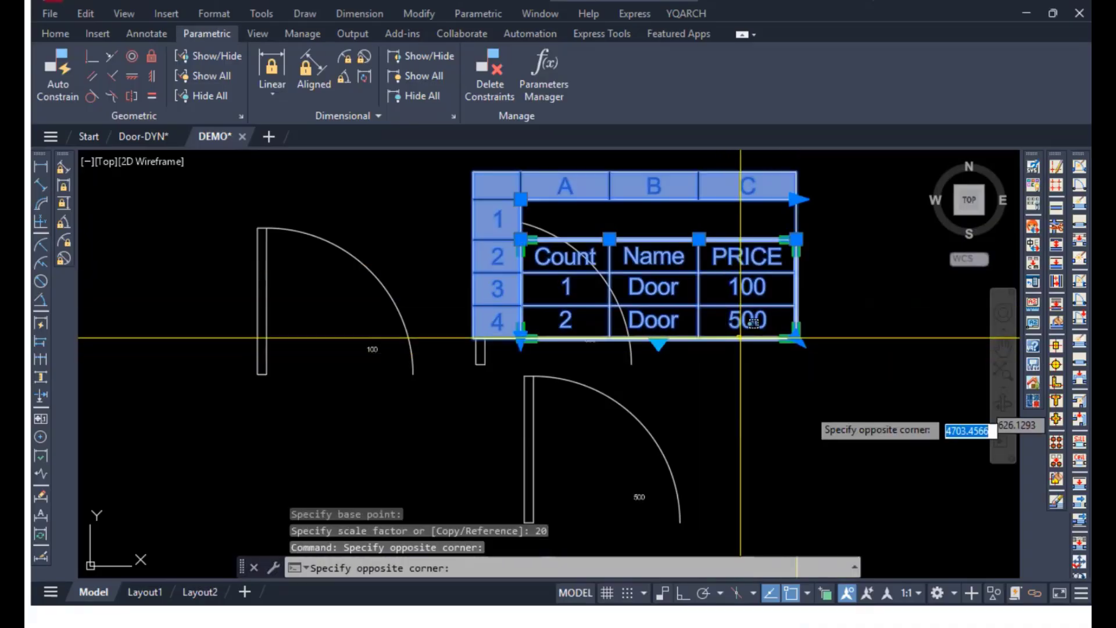
left_click(823, 428)
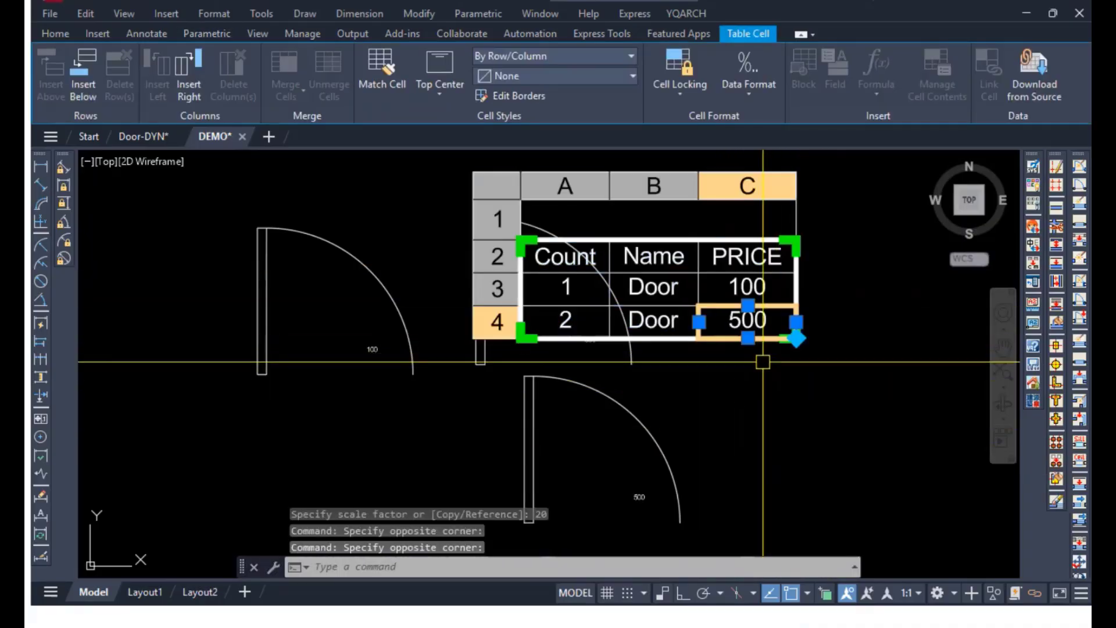
key("Escape")
key("Escape")
Move the extraction table off the doors into the clear area to their right.
type("m")
key("Return")
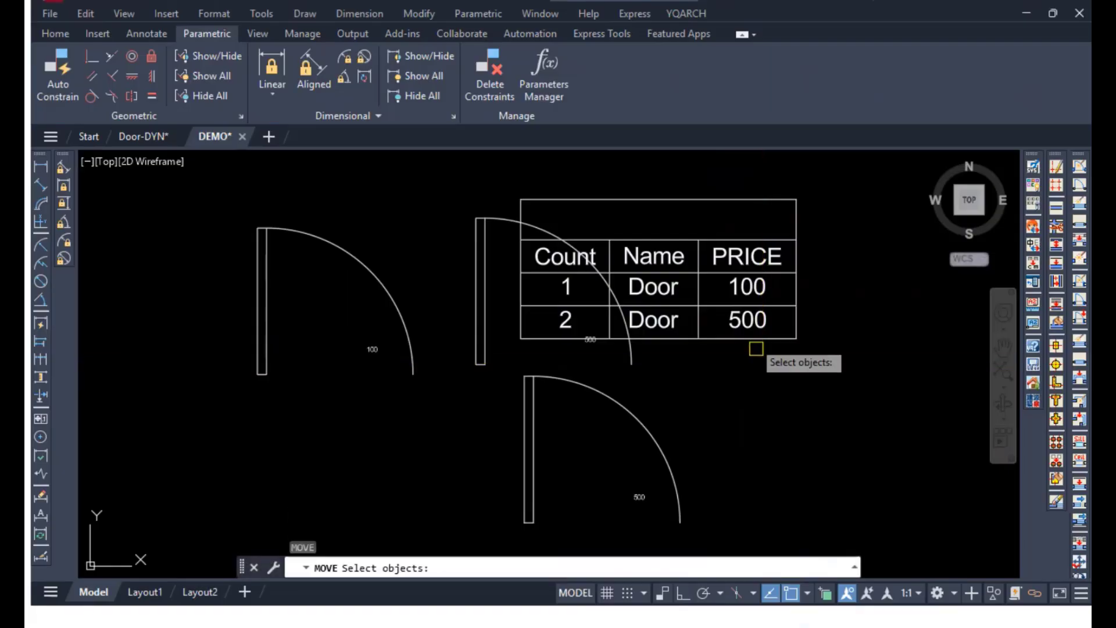
left_click(749, 335)
key("Return")
left_click(697, 338)
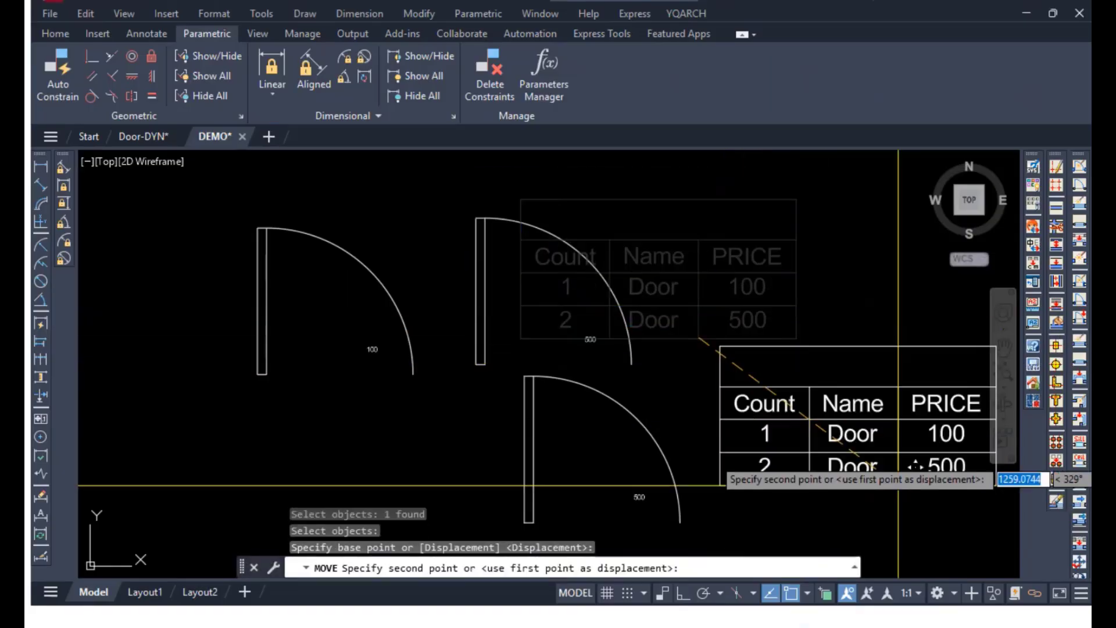
left_click(897, 457)
mouse_move(844, 483)
middle_mouse_down()
mouse_move(735, 438)
mouse_move(678, 433)
middle_mouse_up()
left_click(675, 362)
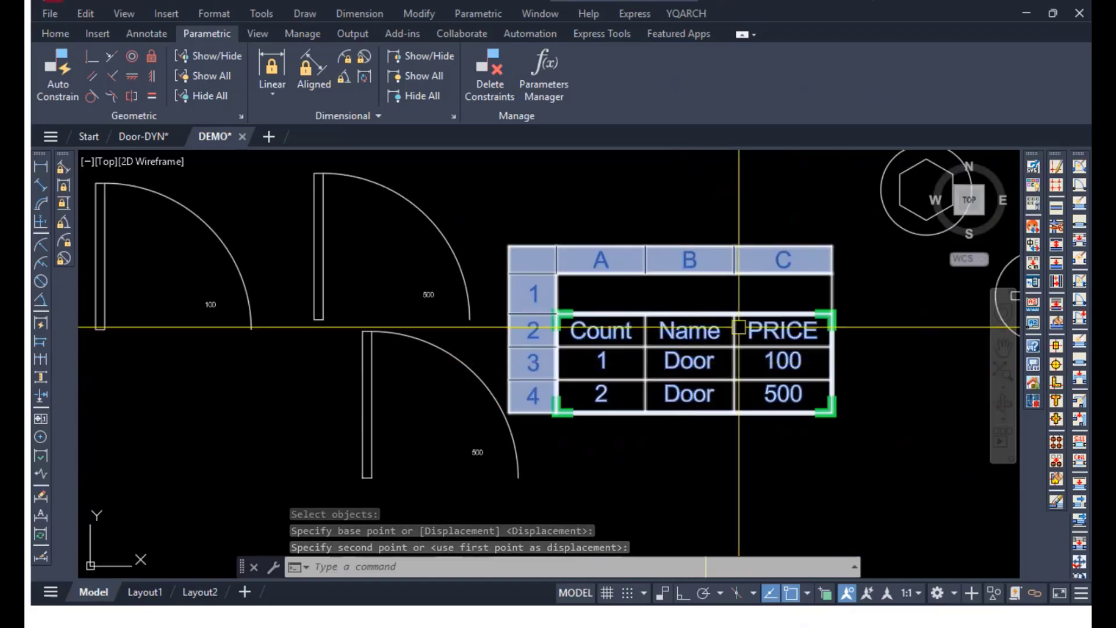
key("Escape")
key("Escape")
key("Escape")
key("Escape")
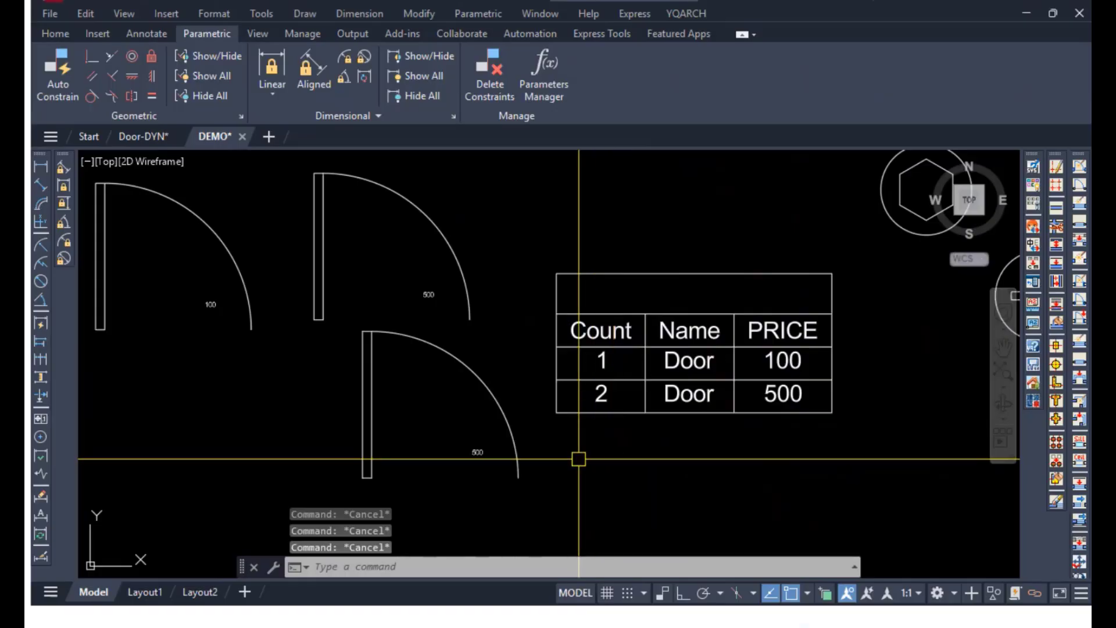
Copy the lower 500-priced door once and place the copy directly below it.
scroll(581, 462, "up", 2)
scroll(638, 405, "down", 2)
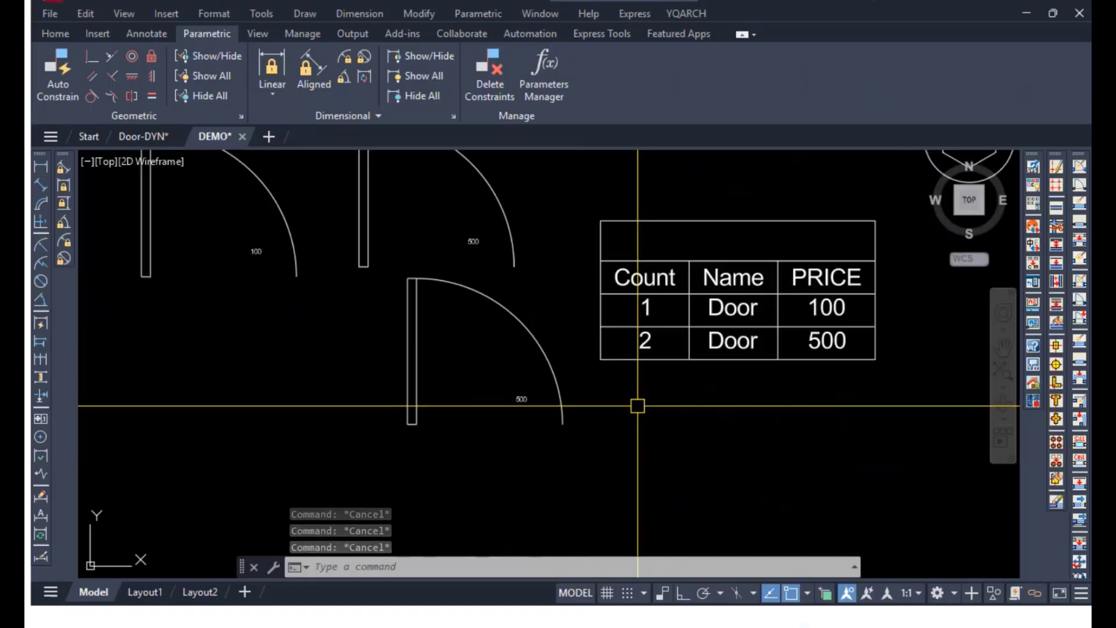
type("co")
key("Return")
left_click(567, 444)
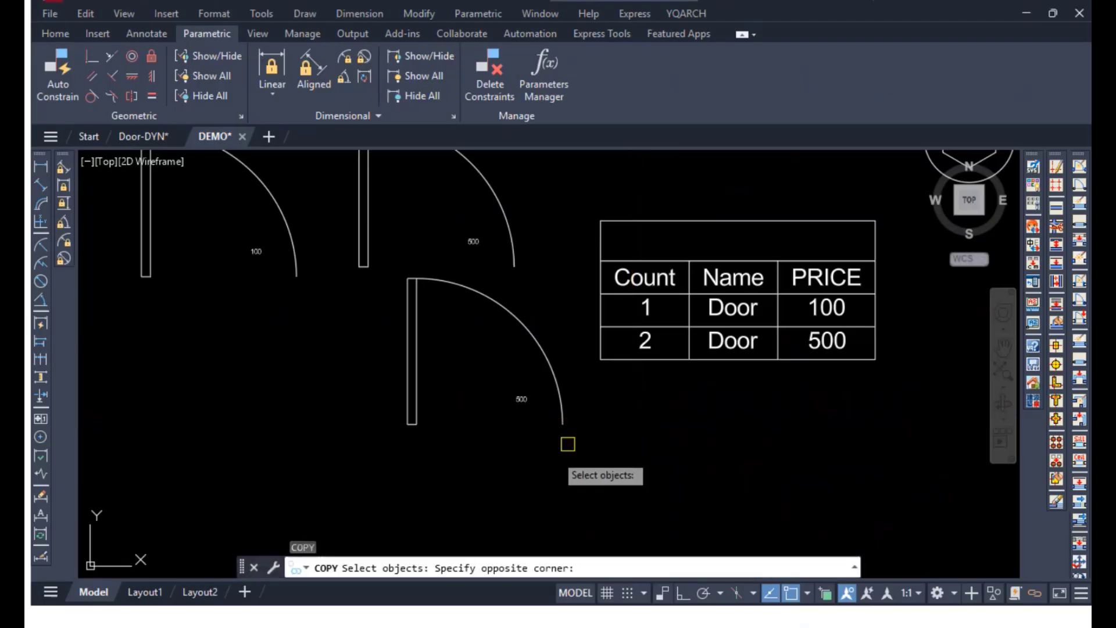
left_click(471, 341)
key("Return")
left_click(464, 357)
middle_click_drag(491, 454, 516, 296)
left_click(518, 388)
middle_click_drag(384, 378, 542, 479)
key("Escape")
Move the 100-priced door down so it sits beside the middle 500-priced door.
type("m")
key("Return")
left_click(483, 297)
left_click(406, 183)
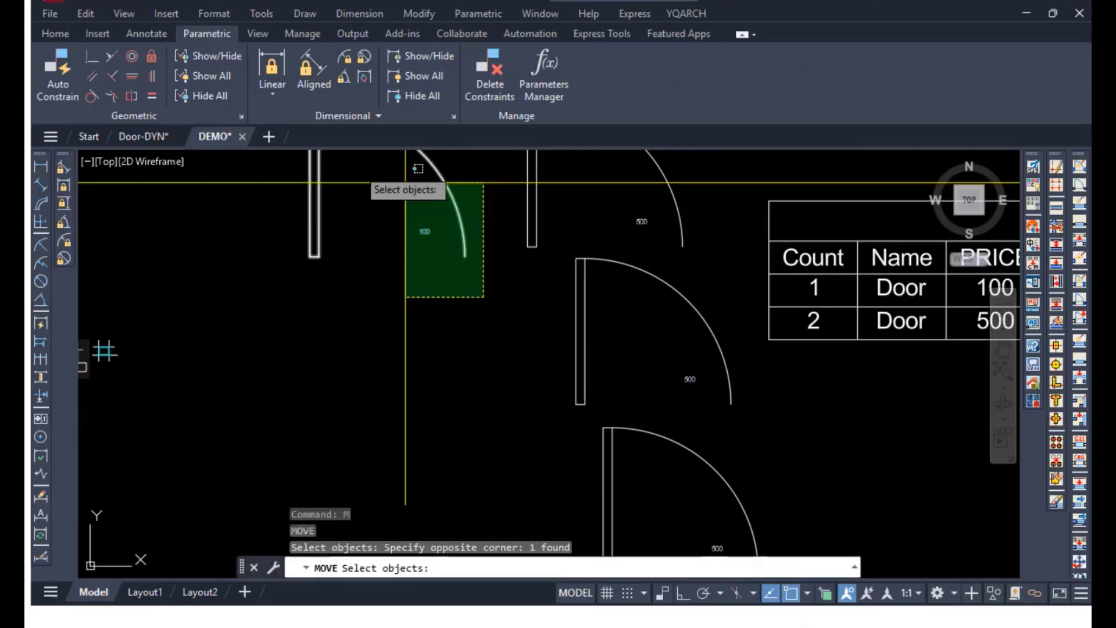
key("Return")
left_click(410, 242)
left_click(443, 400)
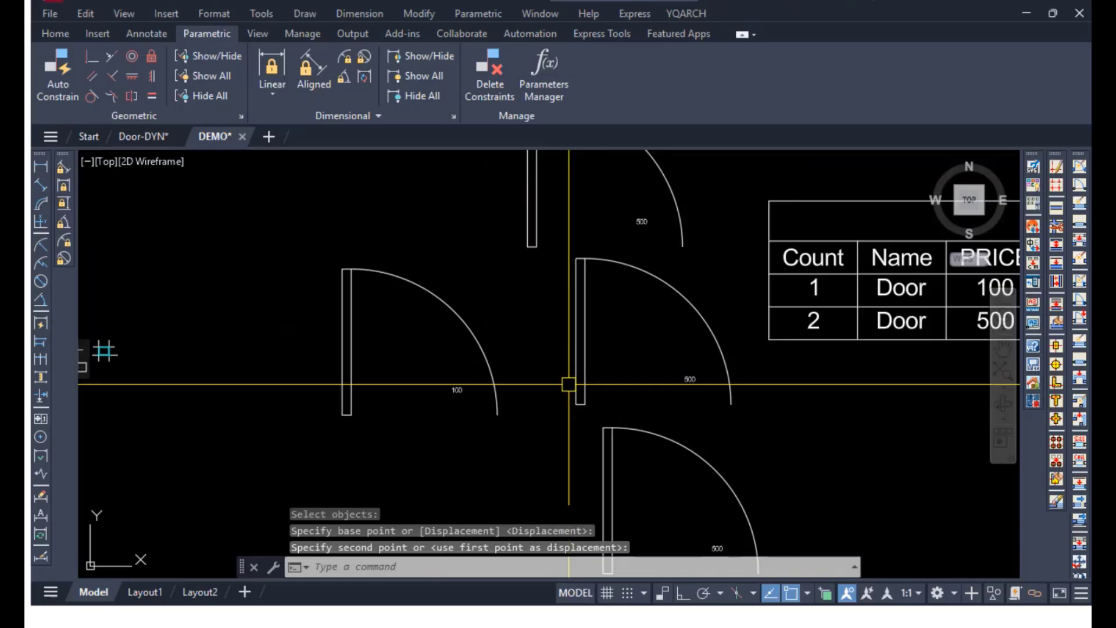
Copy the 100-priced door once and place the copy above the original.
type("co")
key("Return")
left_click(535, 434)
left_click(496, 406)
key("Return")
left_click(434, 414)
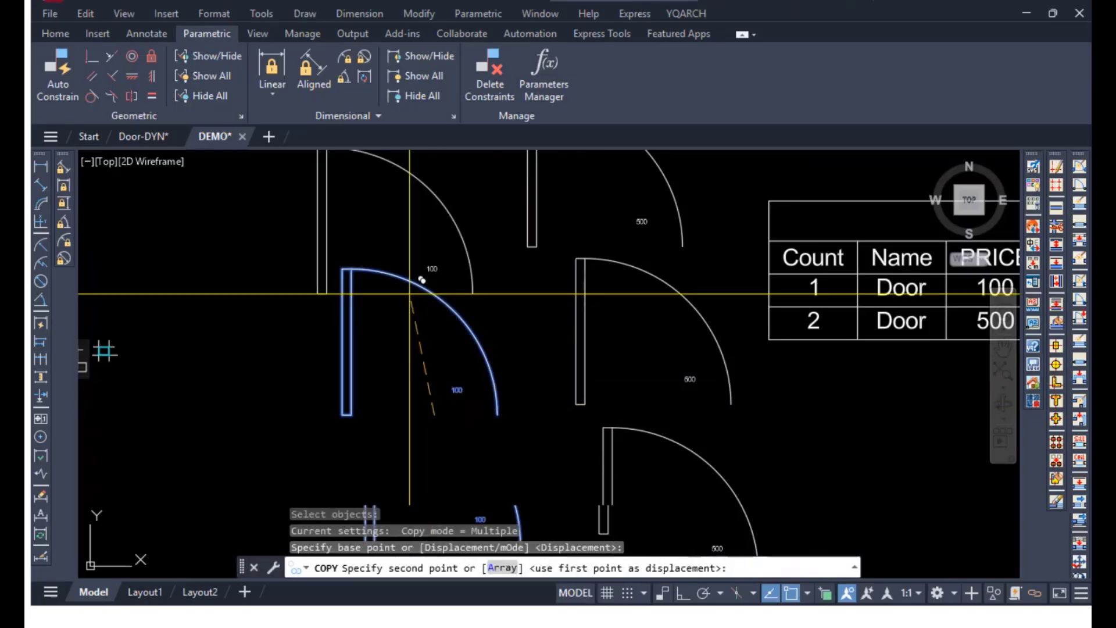
middle_click_drag(409, 293, 434, 426)
left_click(434, 349)
key("Escape")
key("Escape")
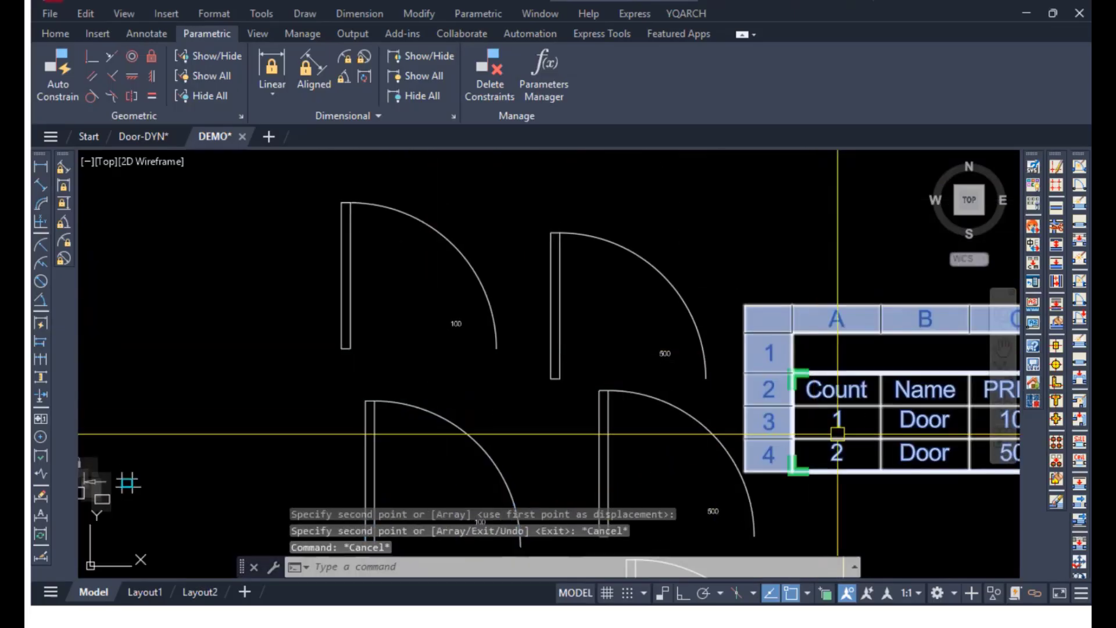
Update the table's data extraction to include the copied doors, and clear the cell selection.
mouse_move(837, 433)
middle_mouse_down()
mouse_move(699, 384)
mouse_move(646, 330)
middle_mouse_up()
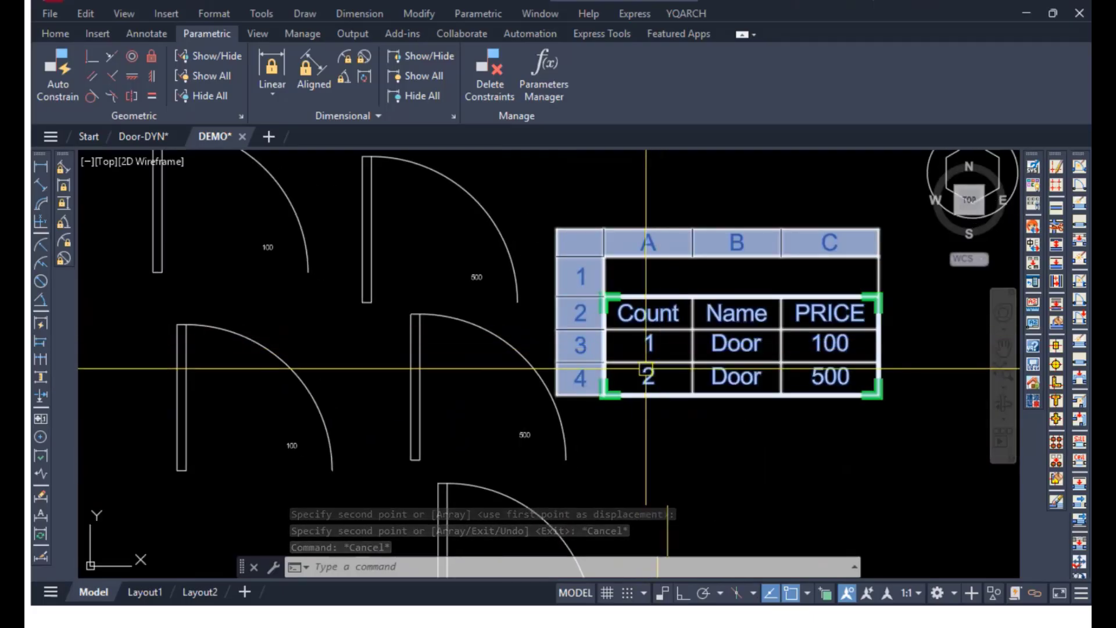
middle_click_drag(851, 414, 755, 411)
scroll(755, 411, "up", 2)
left_click(792, 378)
right_click(747, 365)
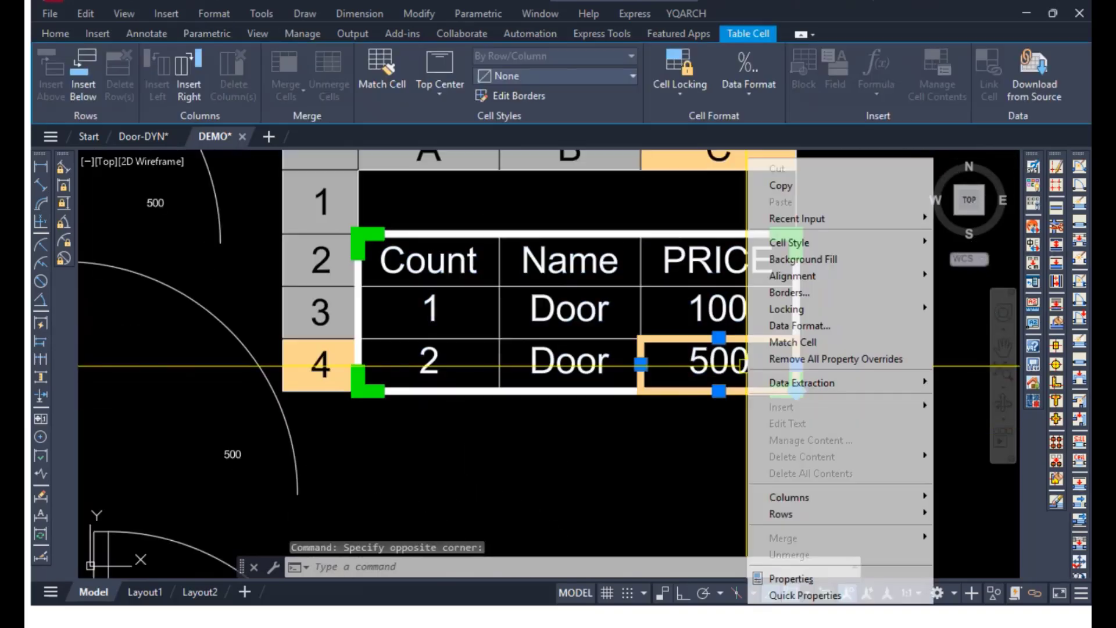
mouse_move(779, 389)
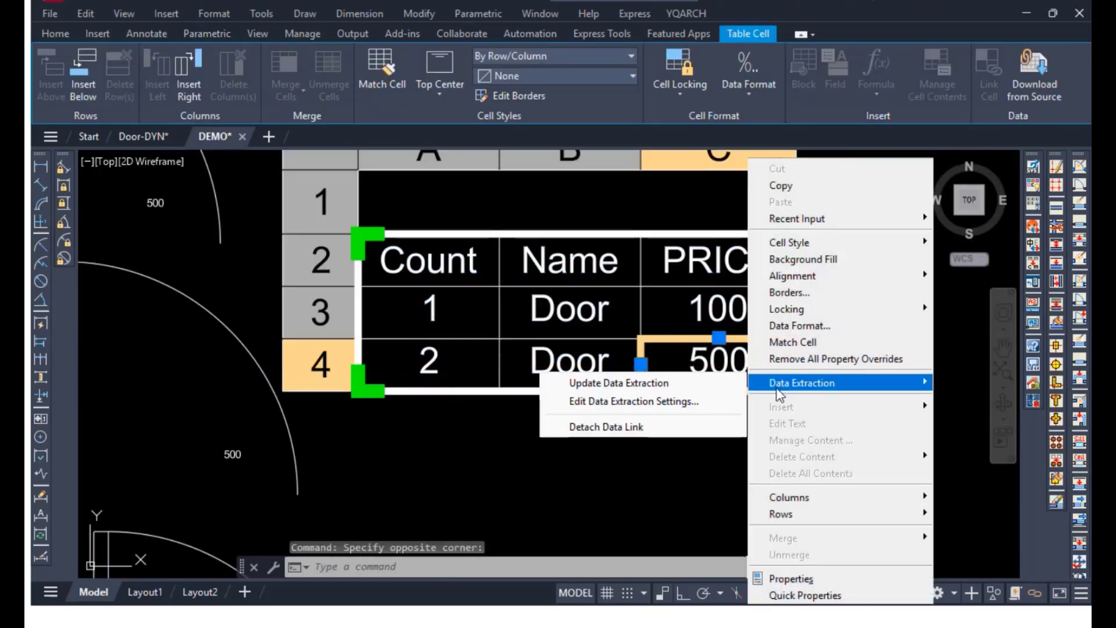
left_click(682, 384)
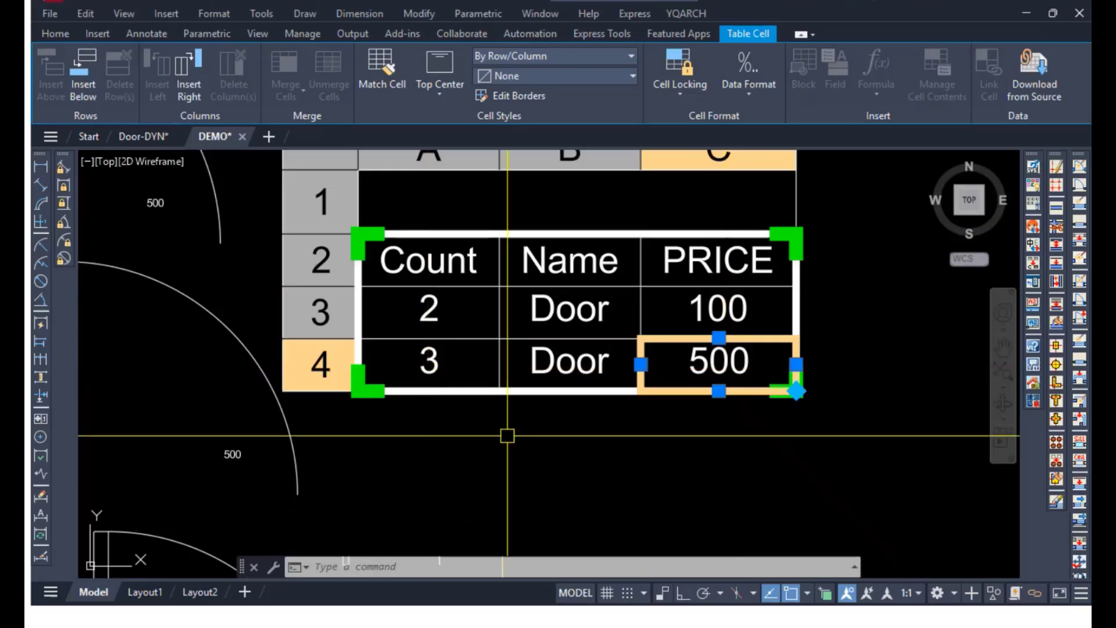
scroll(511, 433, "down", 4)
middle_click_drag(521, 433, 650, 425)
key("Escape")
key("Escape")
key("Escape")
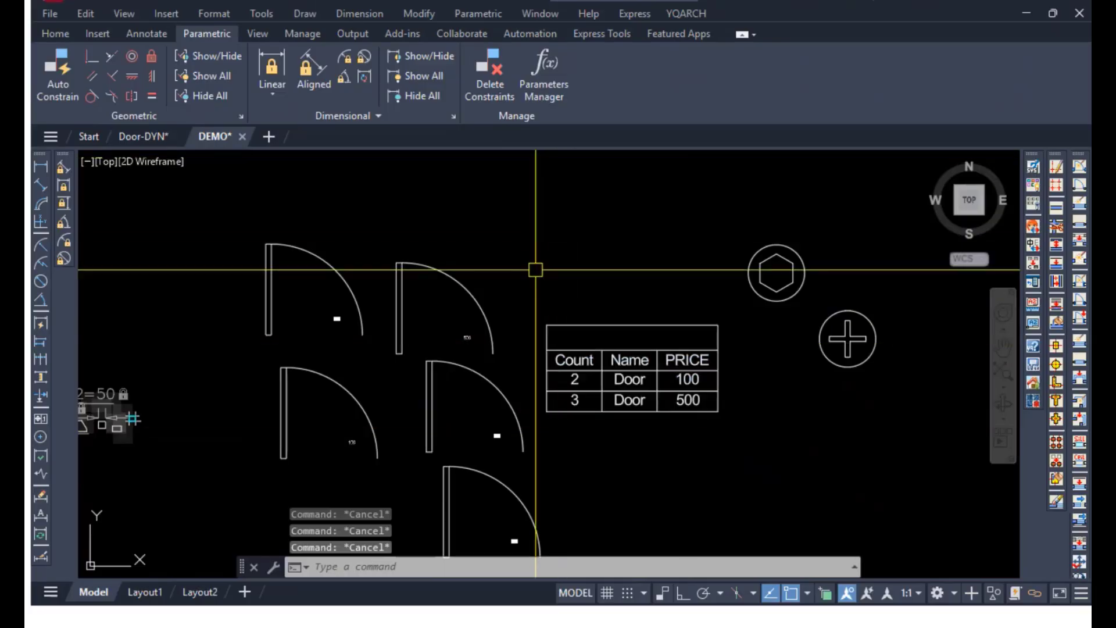
Start a new data extraction and save it as aa in Documents, replacing the existing extraction file.
type("ext")
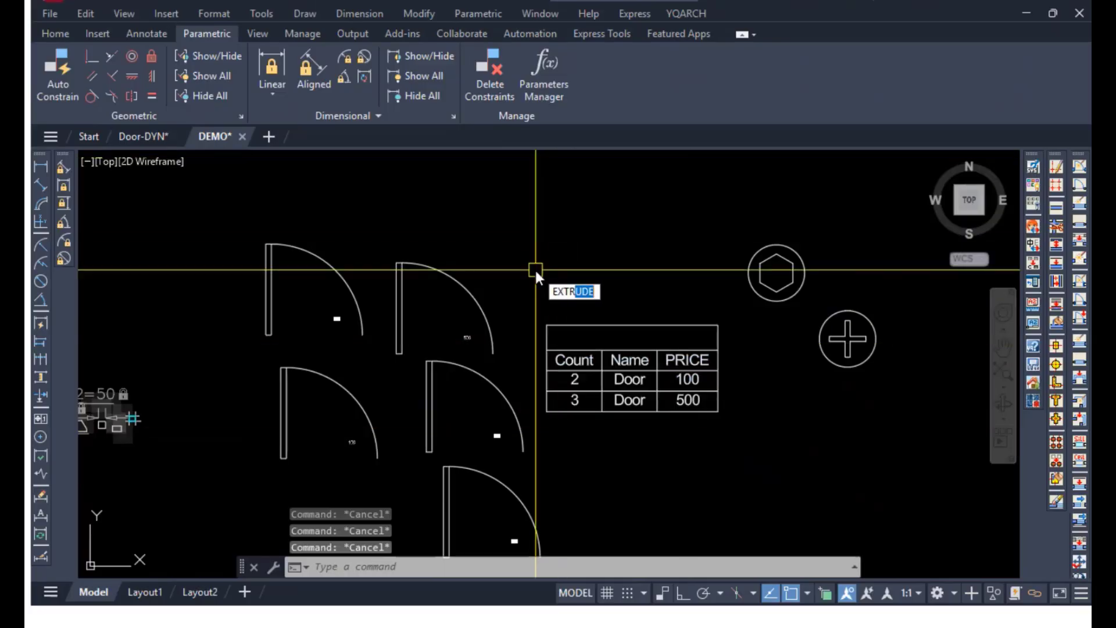
key("Escape")
type("e")
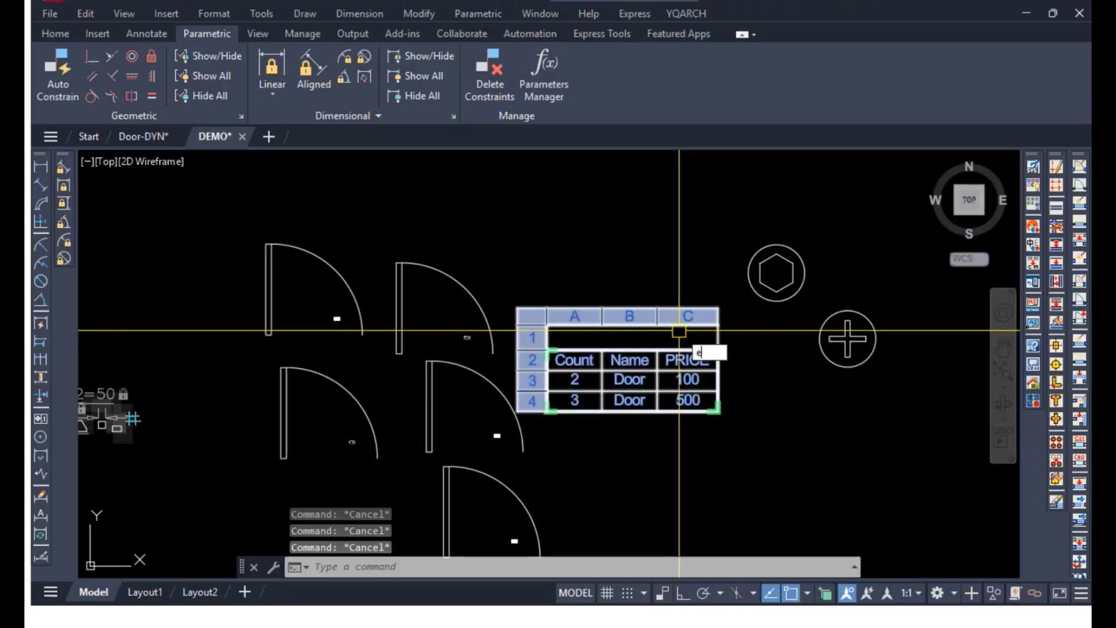
type("xtract")
key("Return")
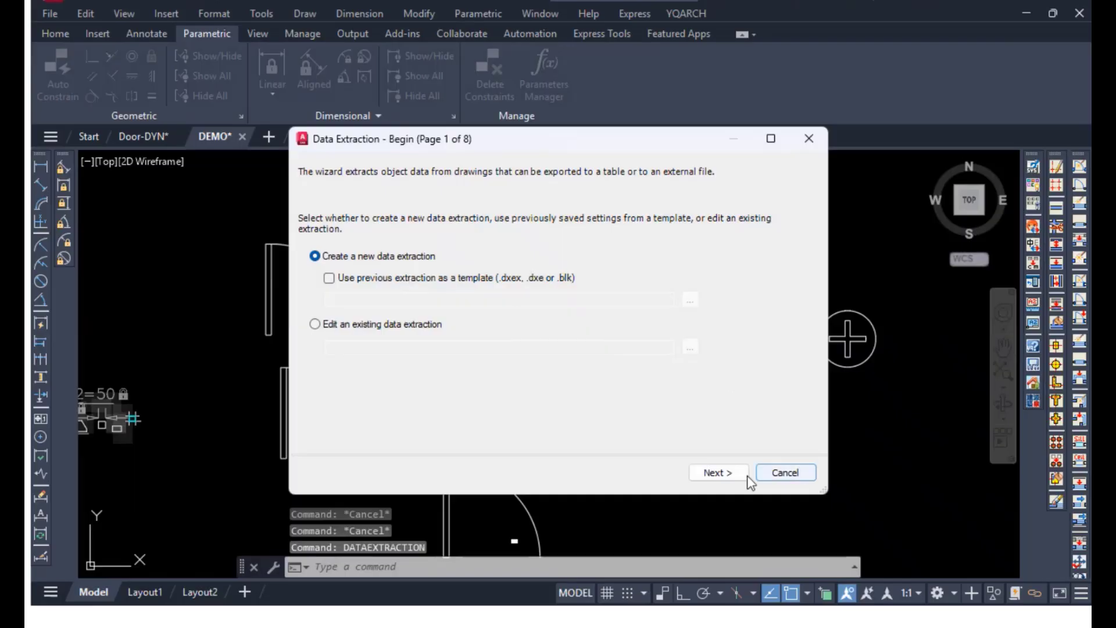
left_click(720, 473)
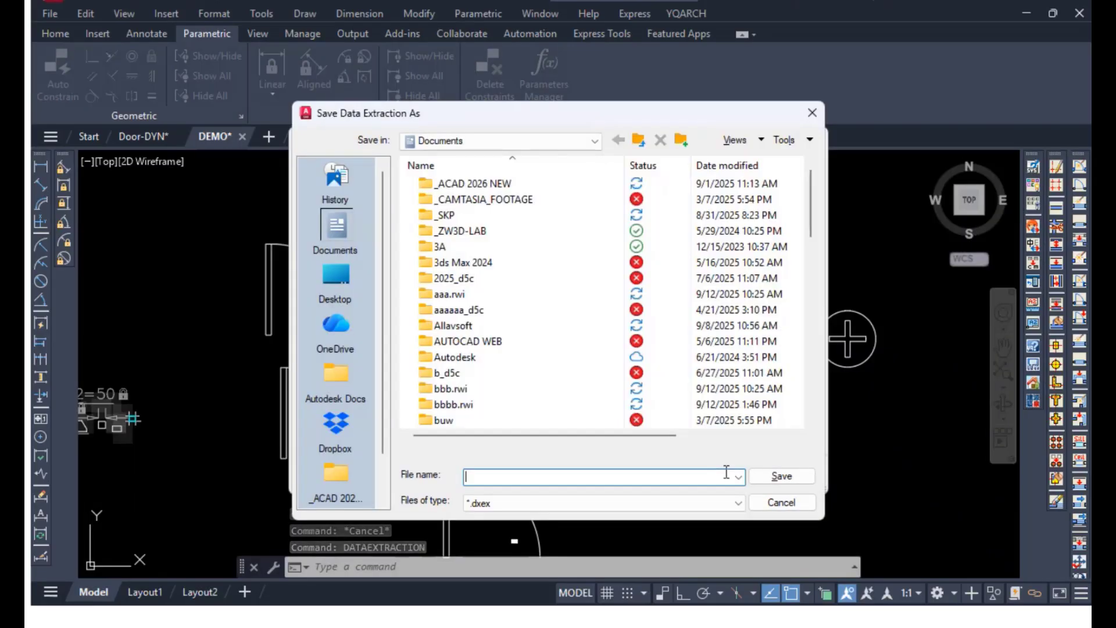
type("aa")
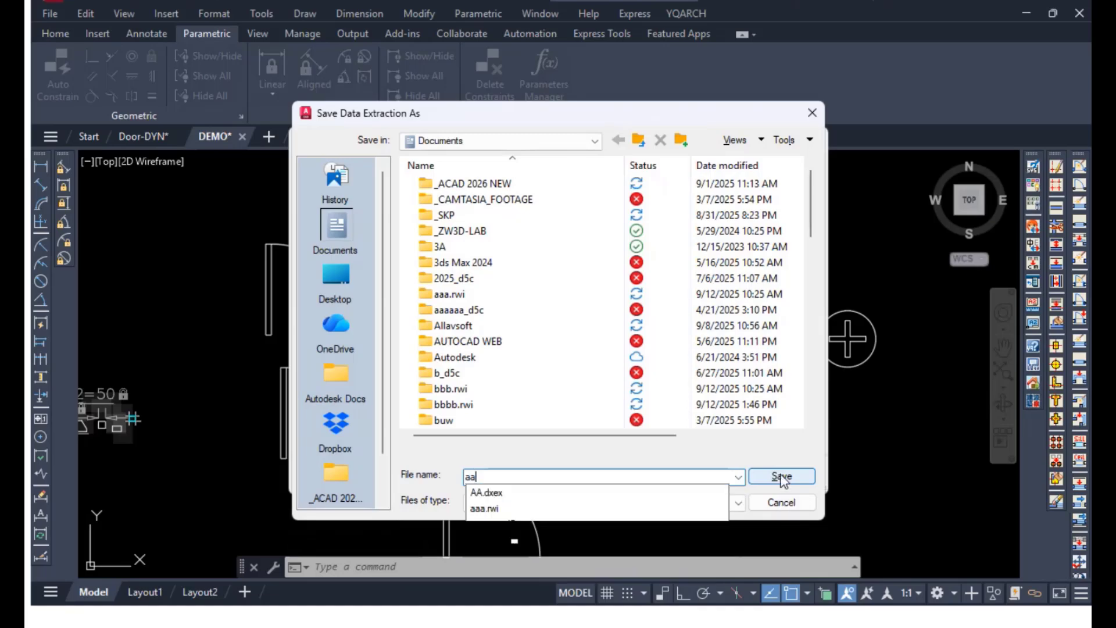
left_click(782, 476)
left_click(543, 358)
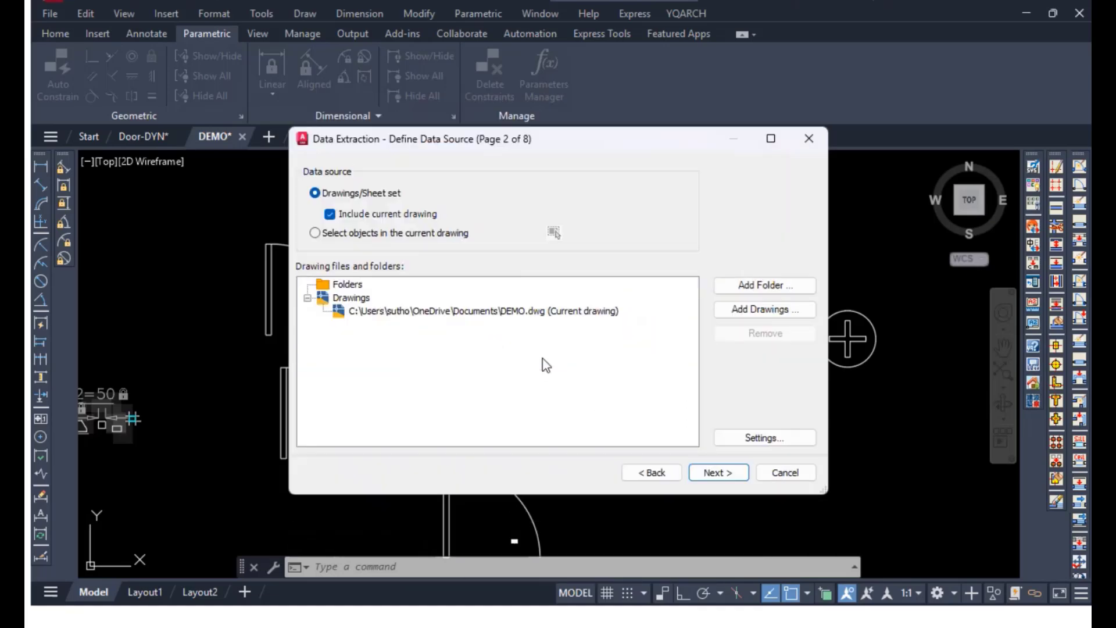
Use the current drawing as data source and limit the objects to blocks with attributes, including those not currently in use.
left_click(708, 476)
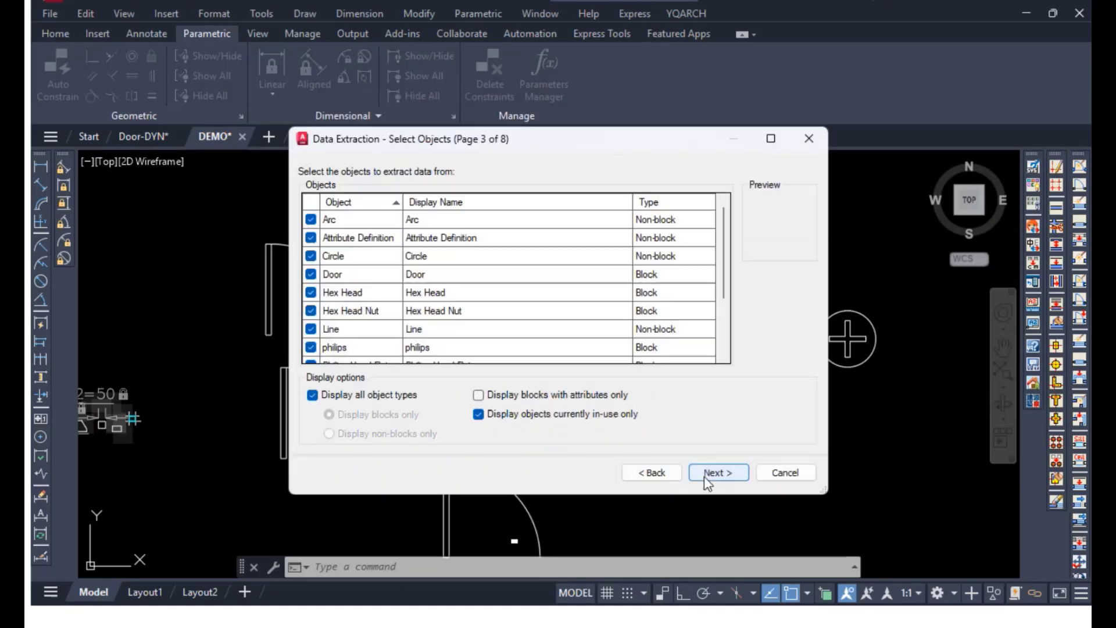
left_click(507, 399)
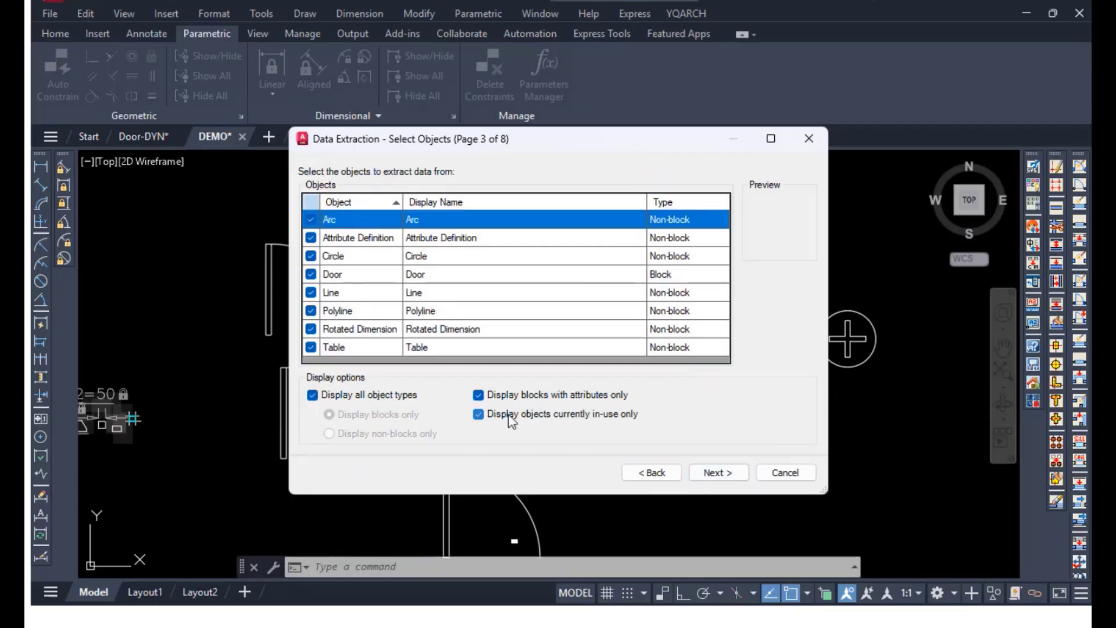
left_click(509, 414)
left_click(411, 397)
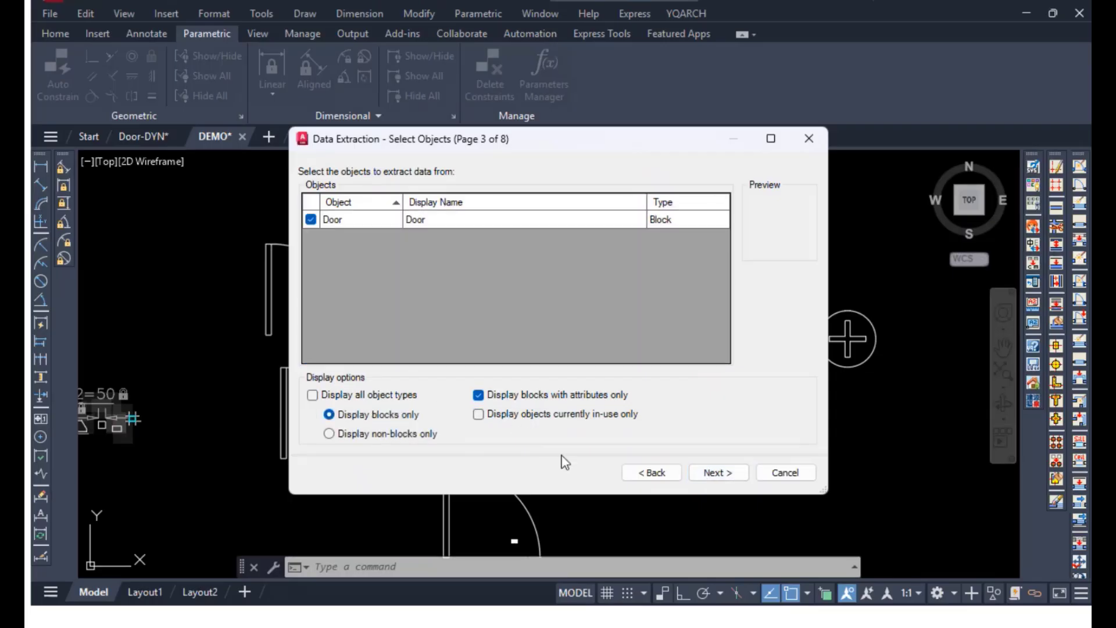
left_click(717, 476)
Filter the extracted properties to the Attribute category only, leaving just PRICE selected.
left_click(707, 317)
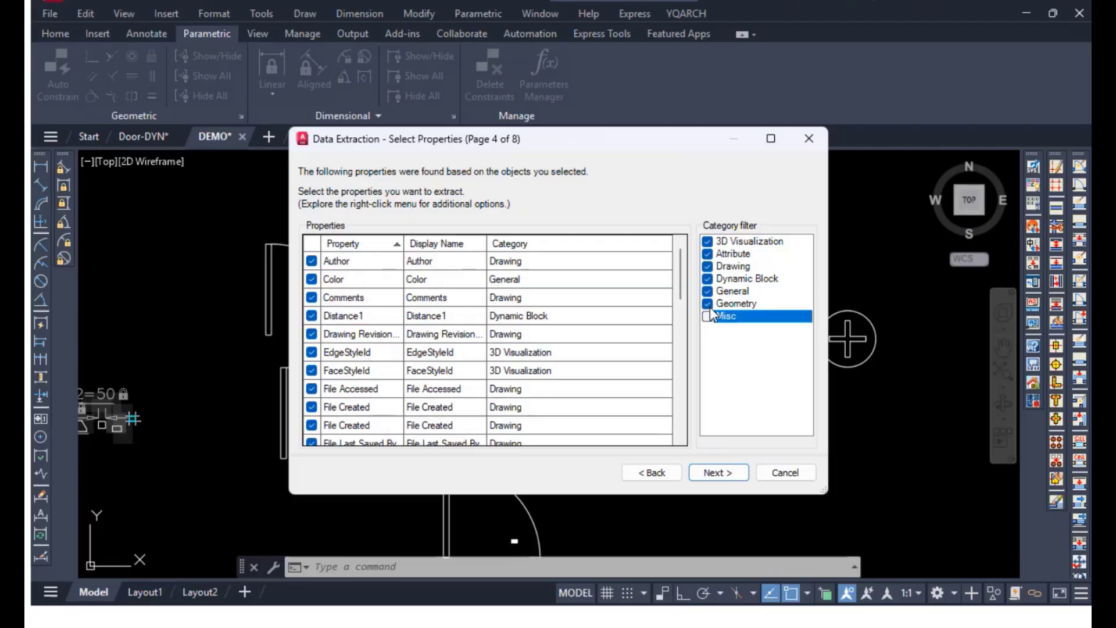
left_click(706, 303)
left_click(707, 290)
left_click(706, 278)
left_click(707, 266)
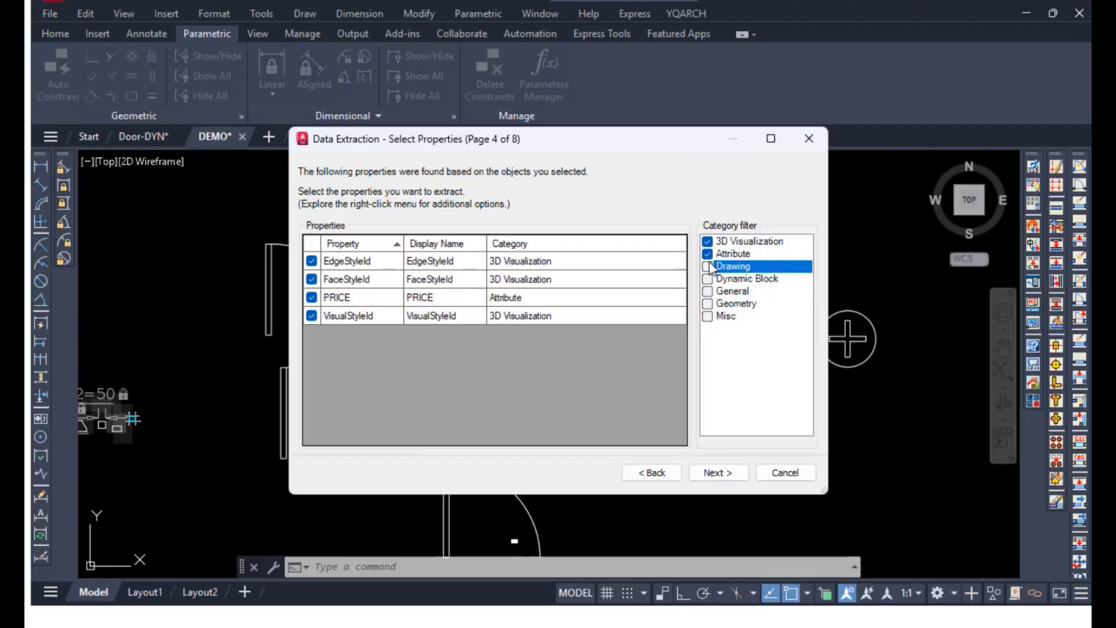
left_click(707, 241)
left_click(725, 474)
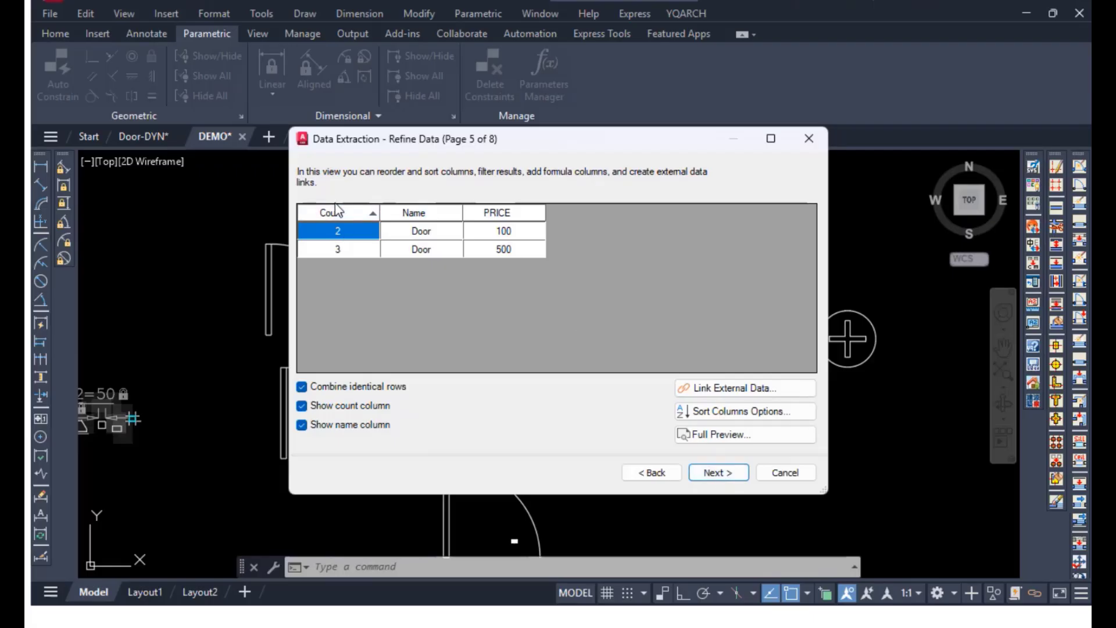
Output the extracted data only to the external file DEMO.xlsx in Documents and finish the extraction.
left_click(725, 474)
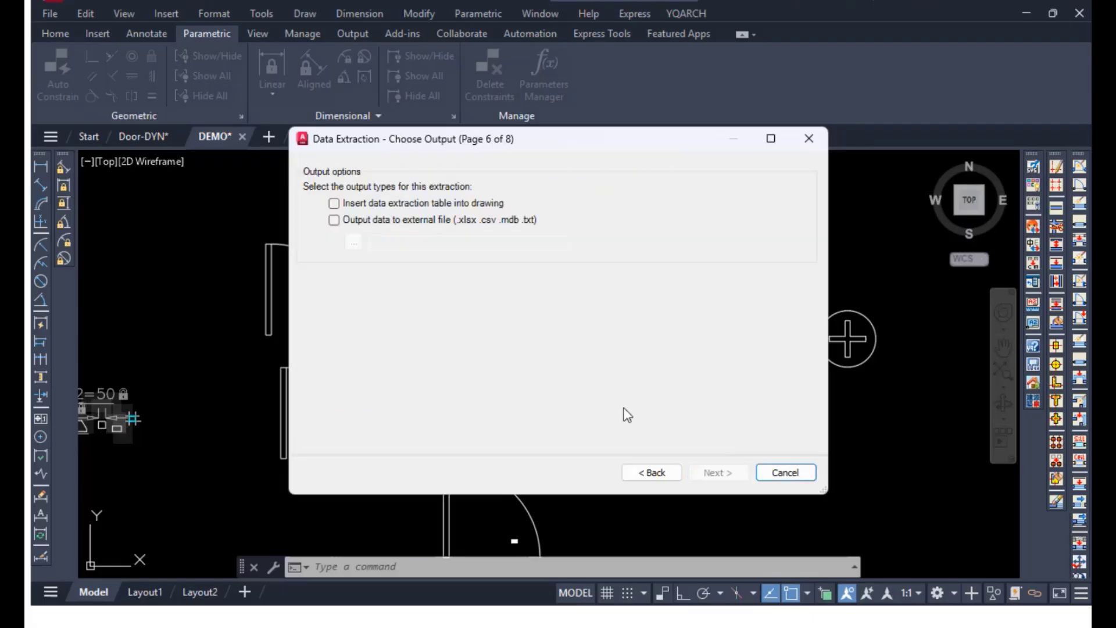
left_click(334, 220)
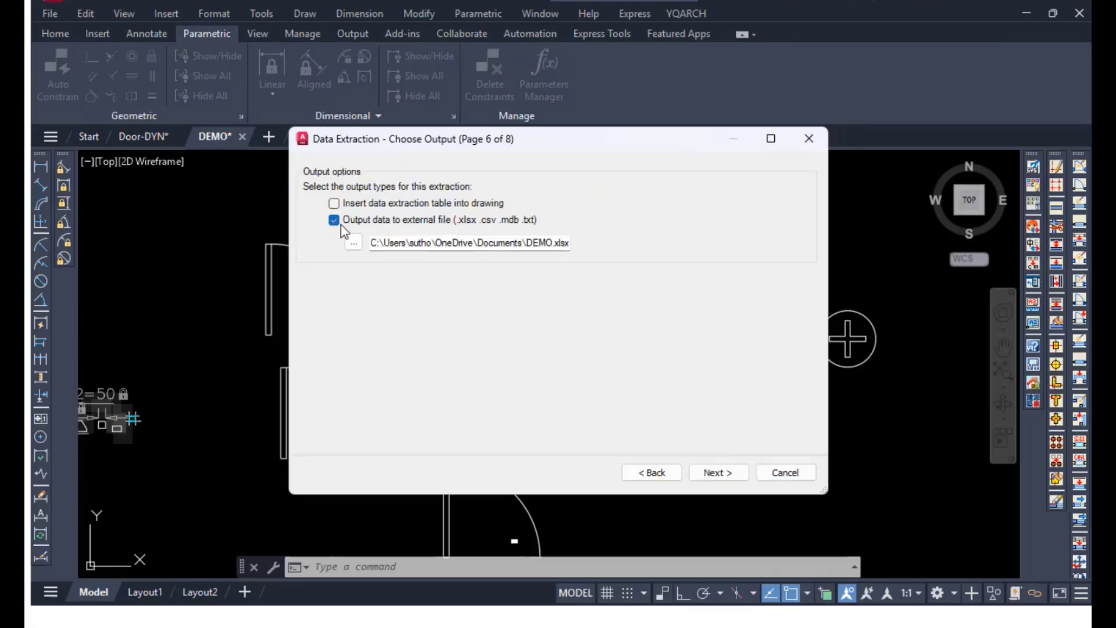
left_click(419, 242)
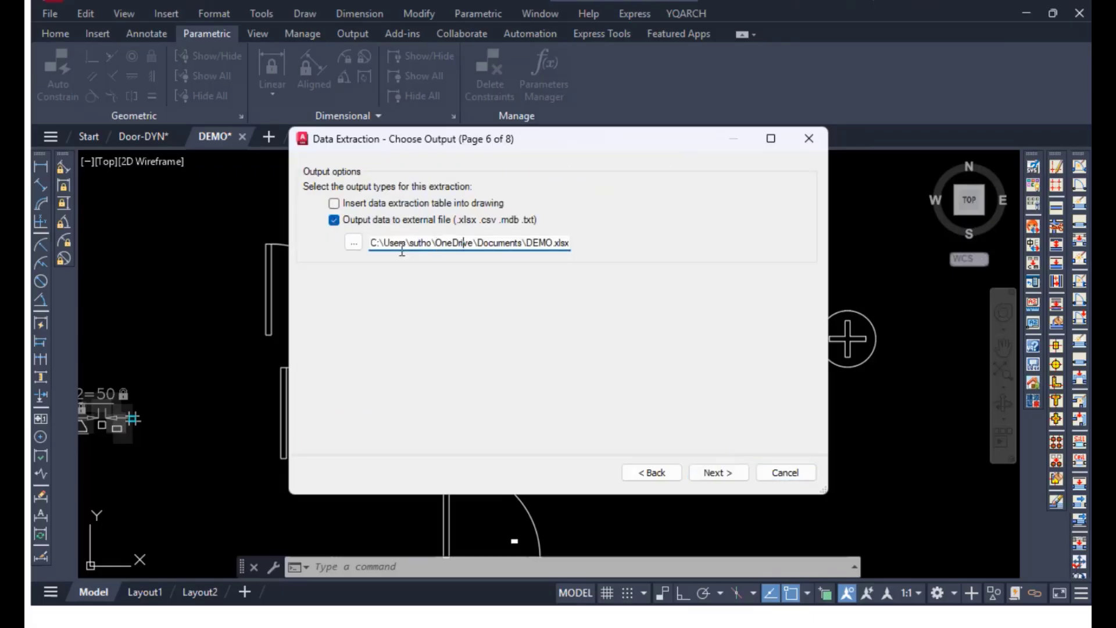
left_click_drag(372, 242, 530, 251)
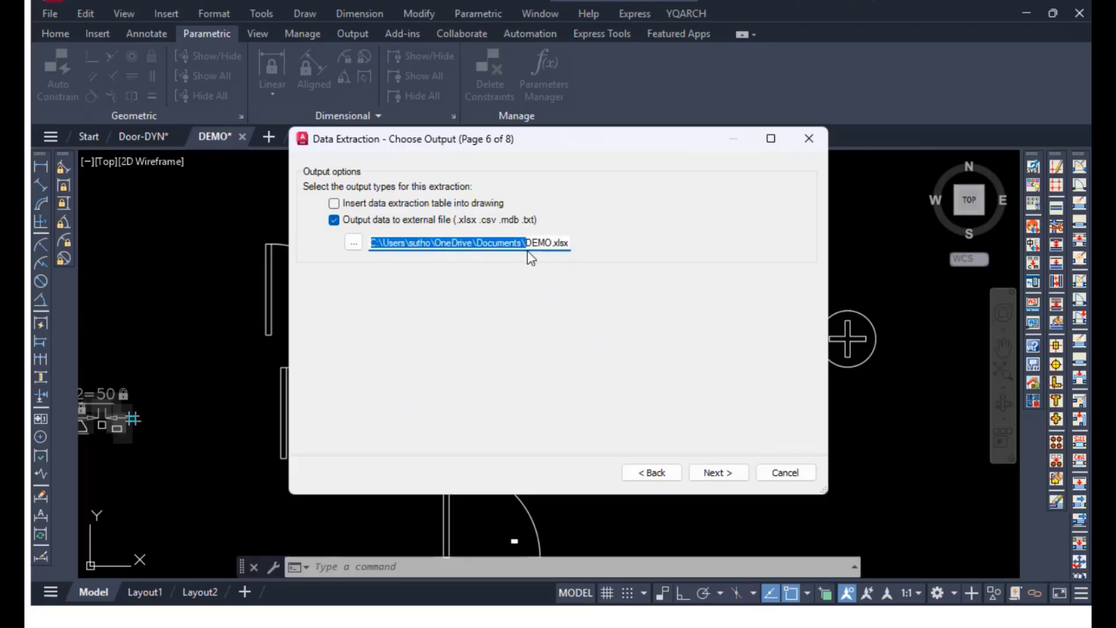
left_click(716, 478)
left_click(617, 361)
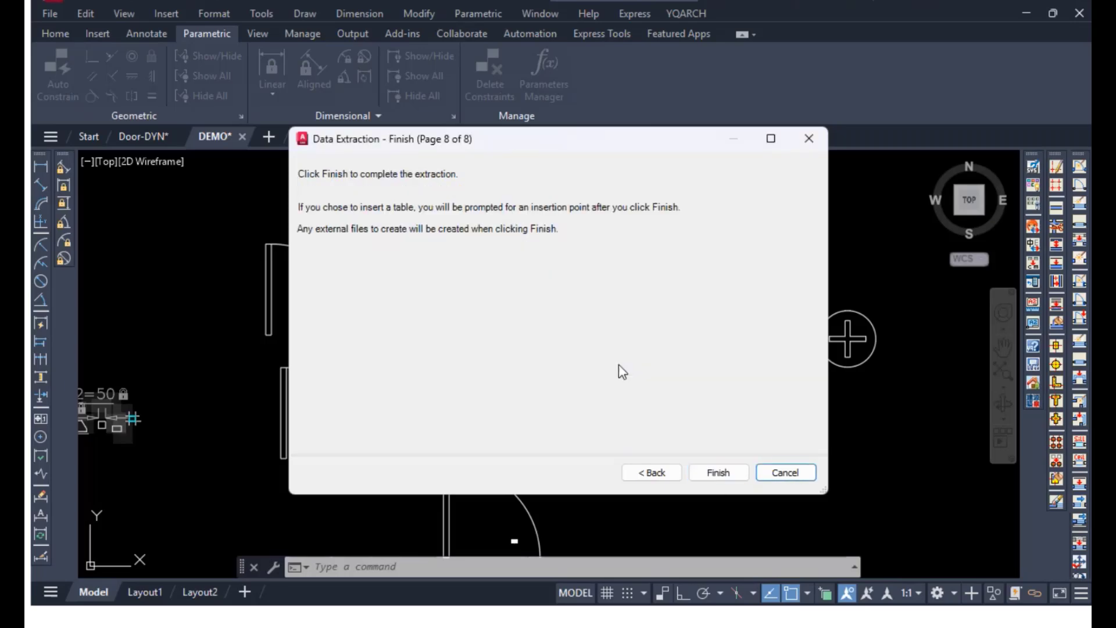
left_click(716, 471)
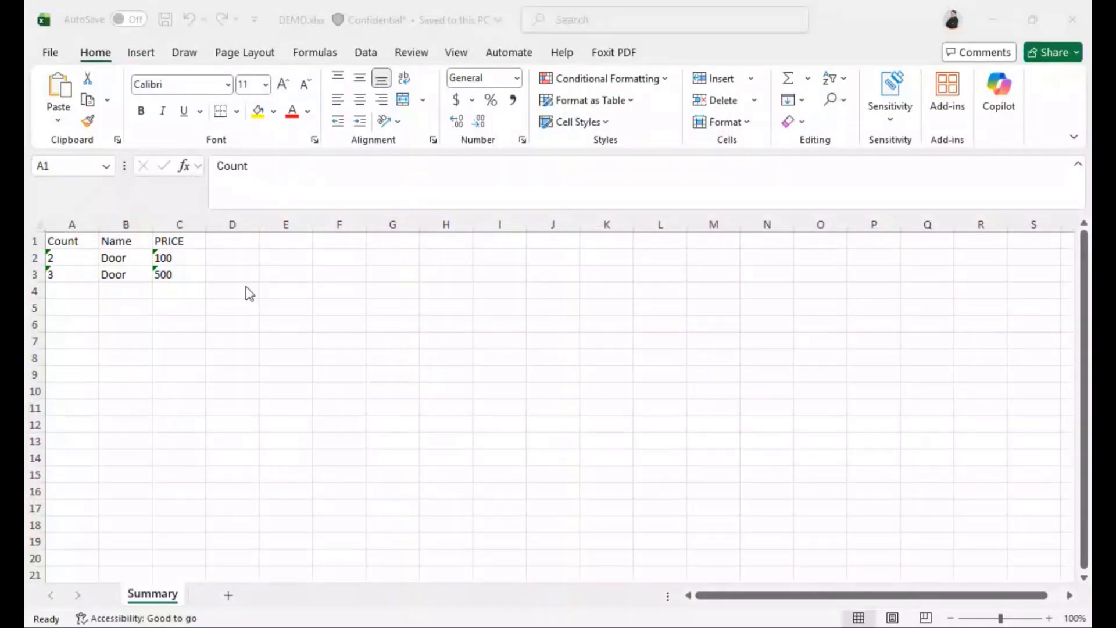
In the DEMO.xlsx workbook in Excel, multiply count by price for the first door row with =A2*C2 in D2.
left_click(227, 273)
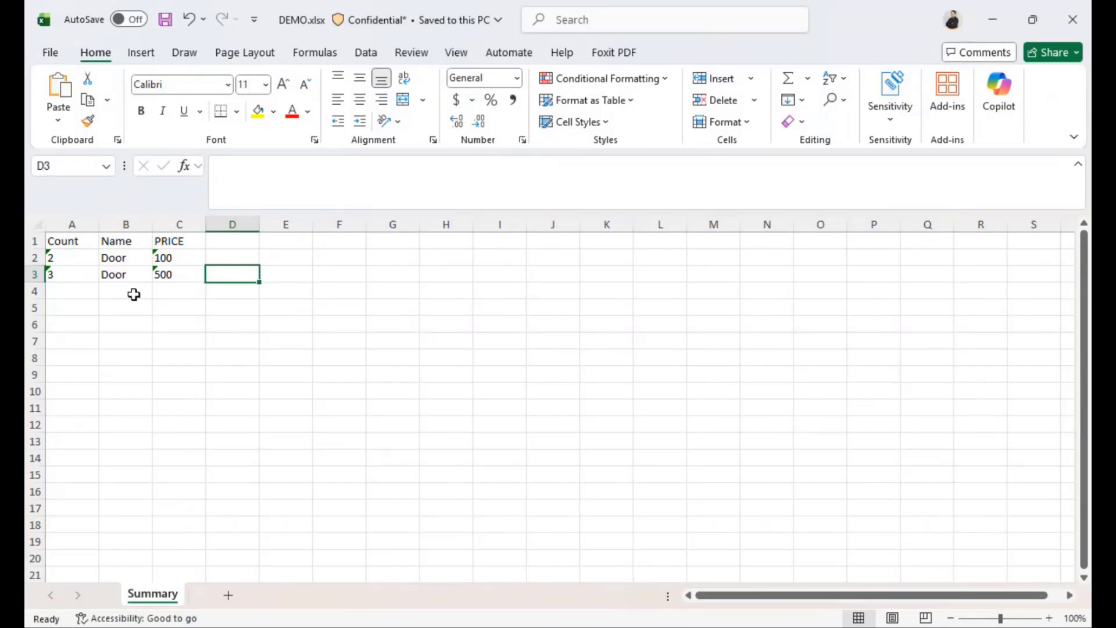
scroll(140, 284, "up", 2, "ctrl")
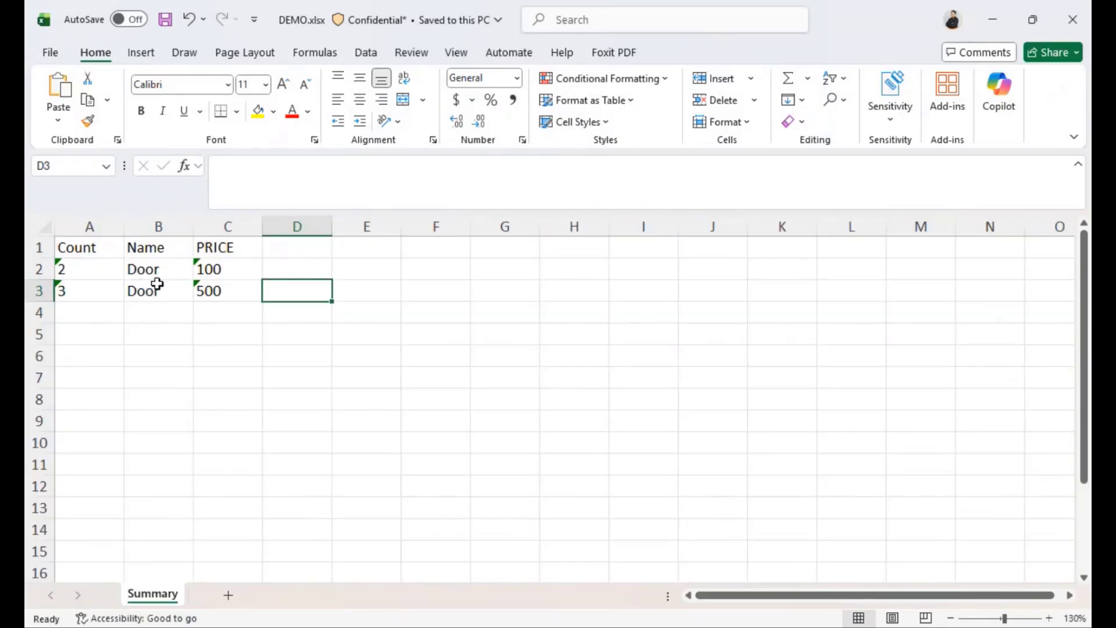
left_click(288, 270)
type("=")
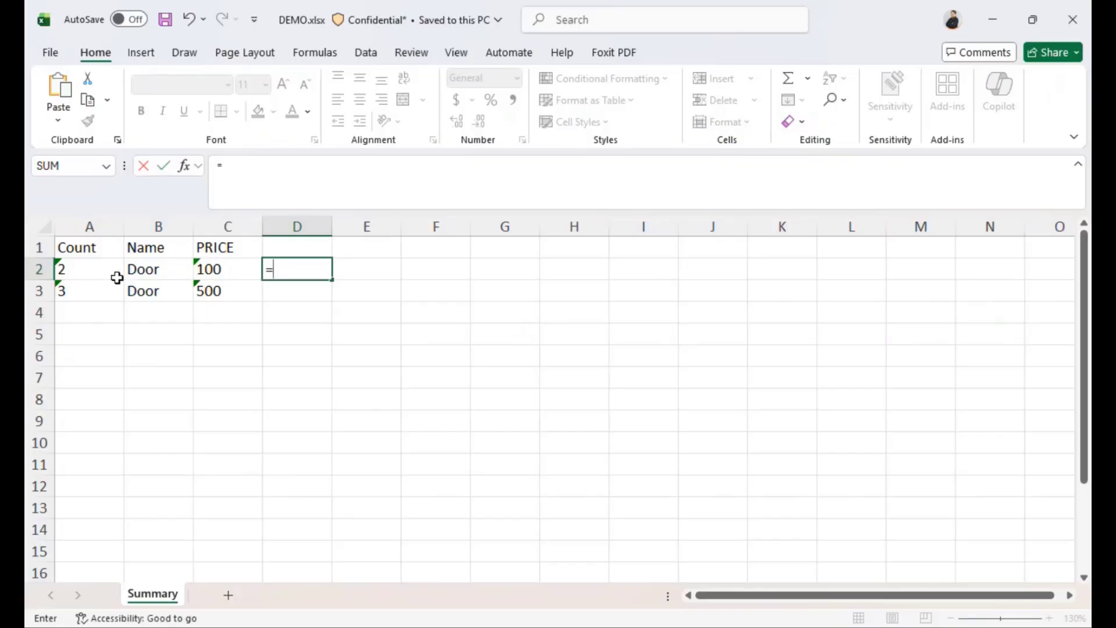
left_click(96, 270)
type("*")
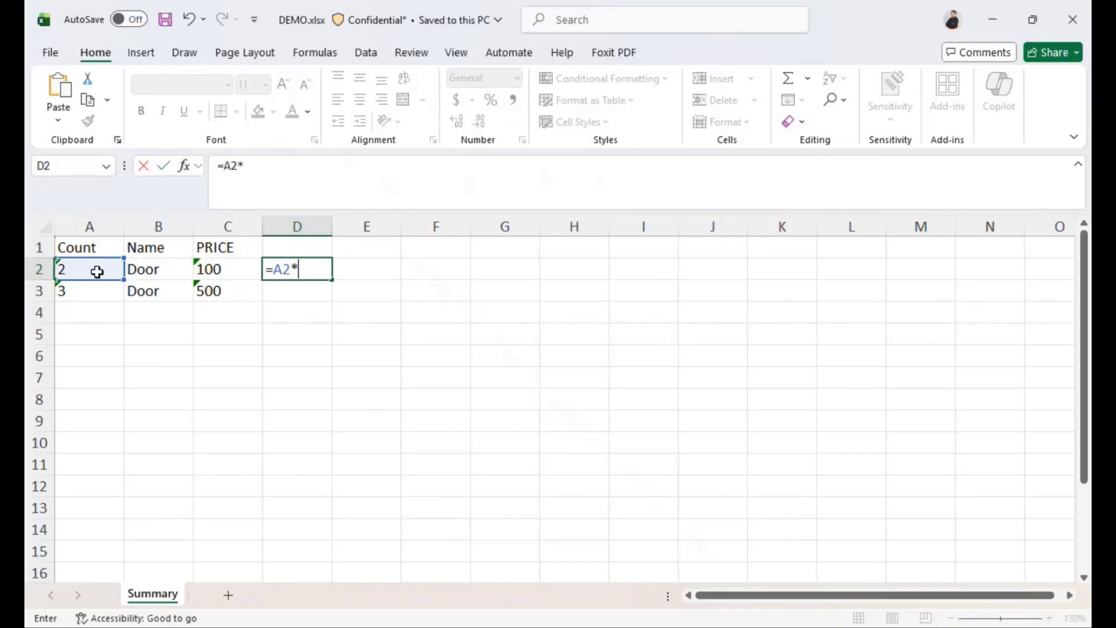
left_click(223, 271)
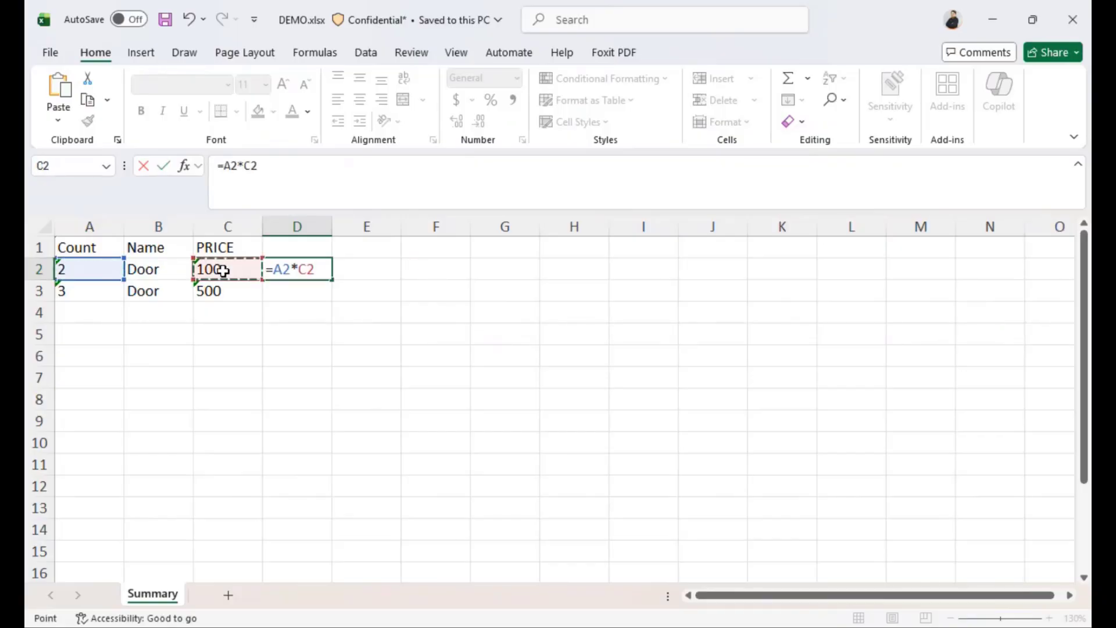
key("Return")
Fill the count-times-price formula from D2 down to D3 for the 500-priced doors.
left_click(296, 271)
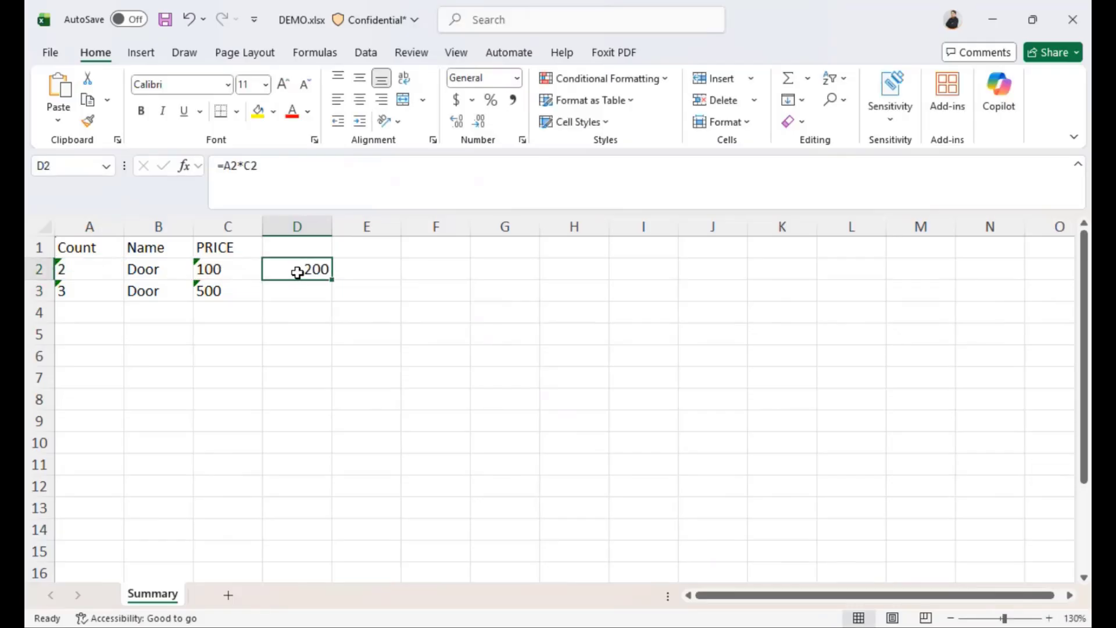
left_click(221, 268)
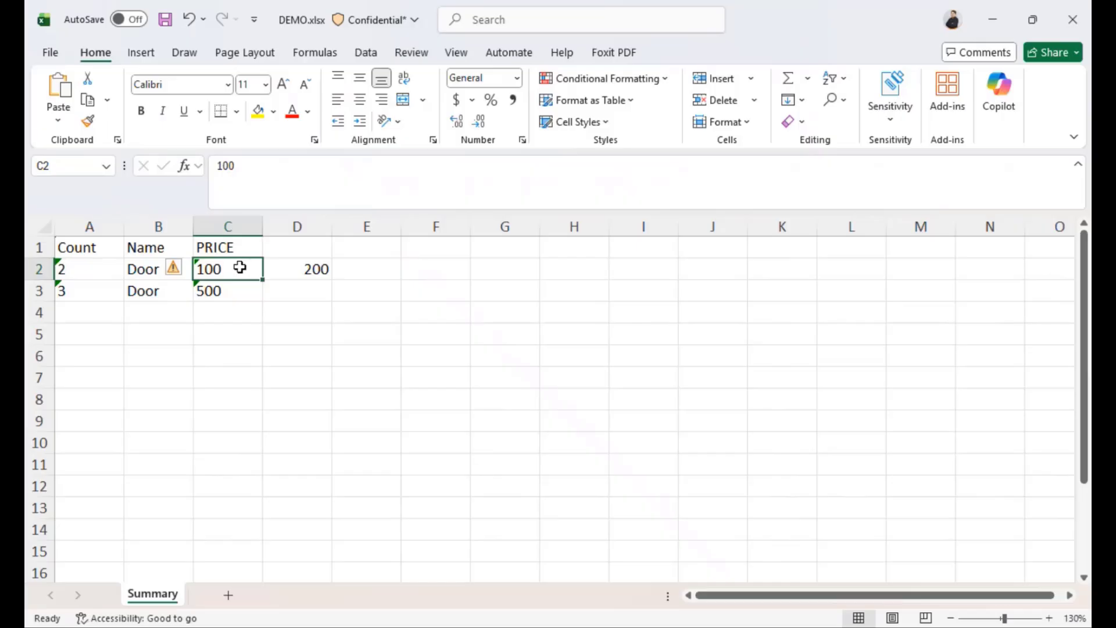
left_click(300, 269)
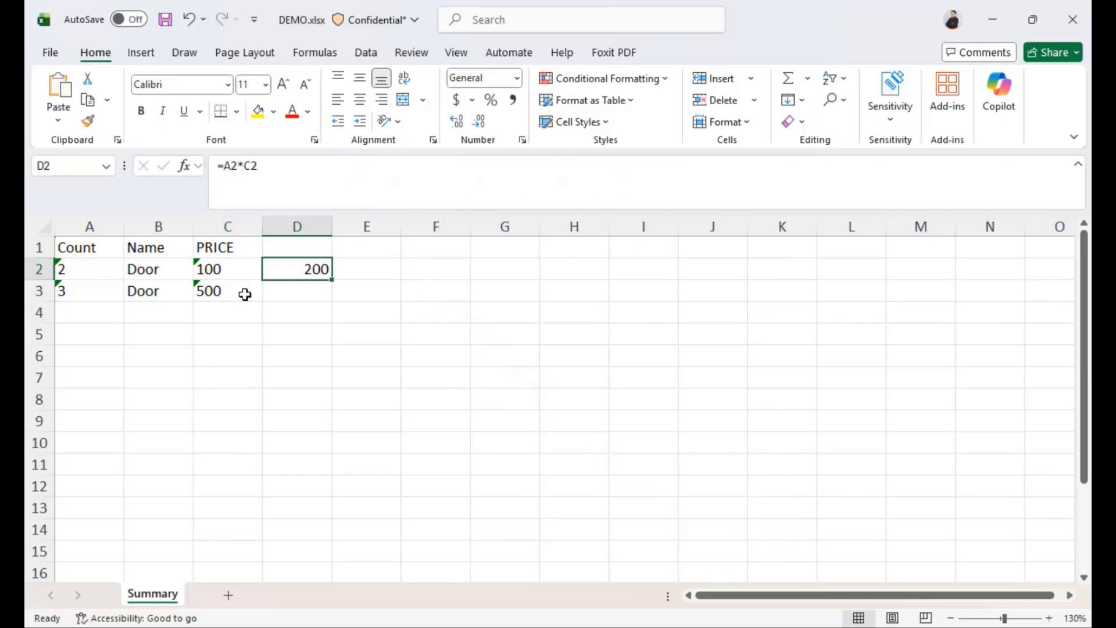
left_click_drag(331, 280, 333, 299)
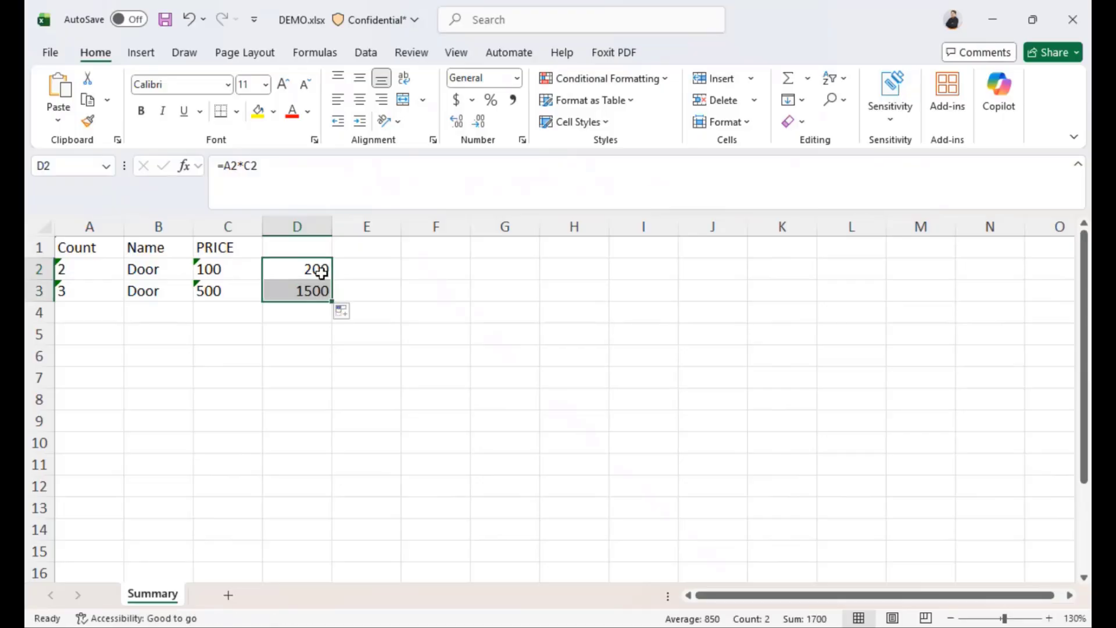
left_click(309, 290)
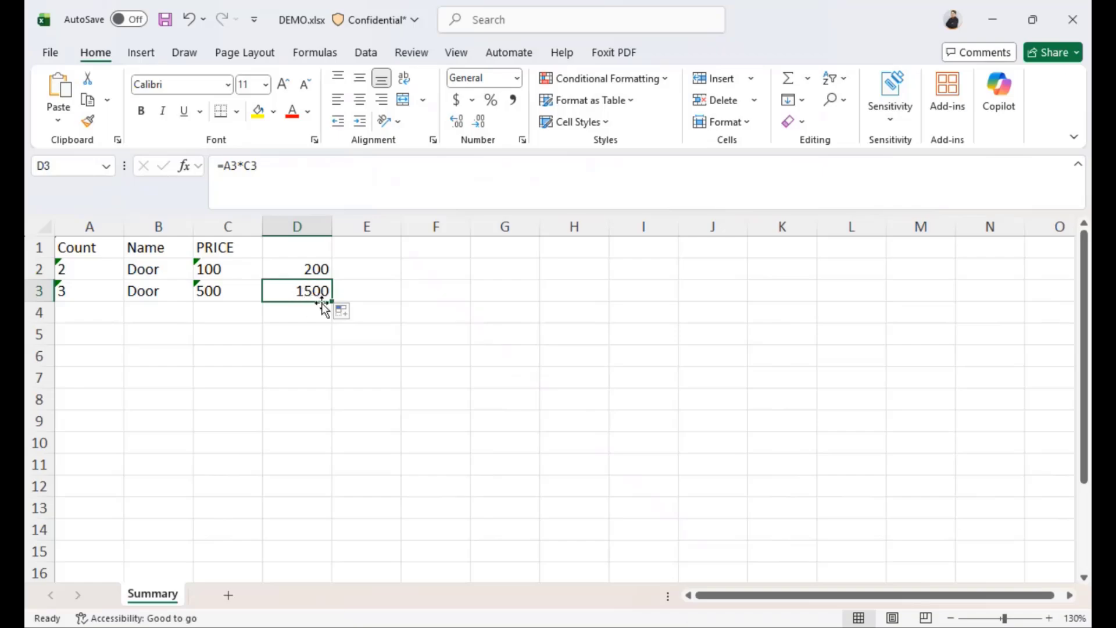
Total the door costs in D4 with the formula =sum(D2:D3).
left_click(304, 313)
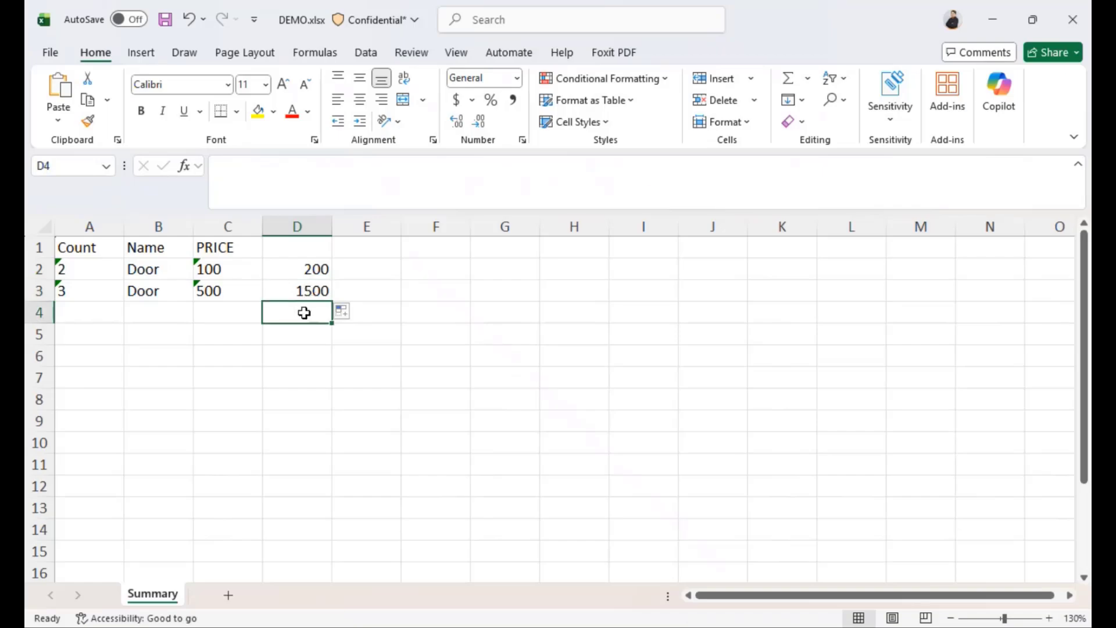
type("=")
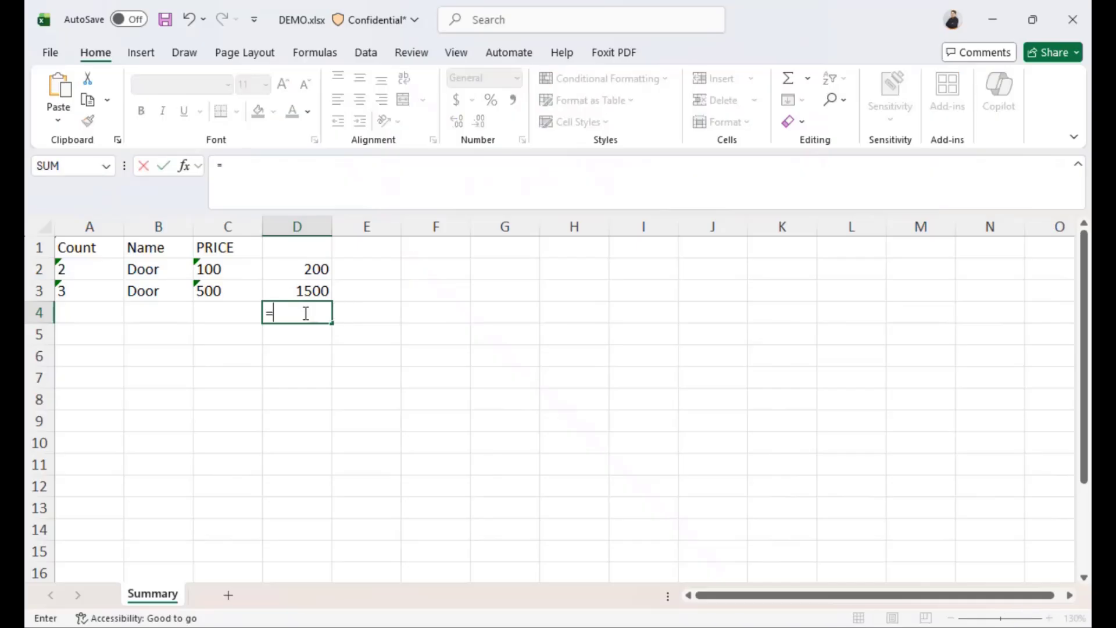
type("sum")
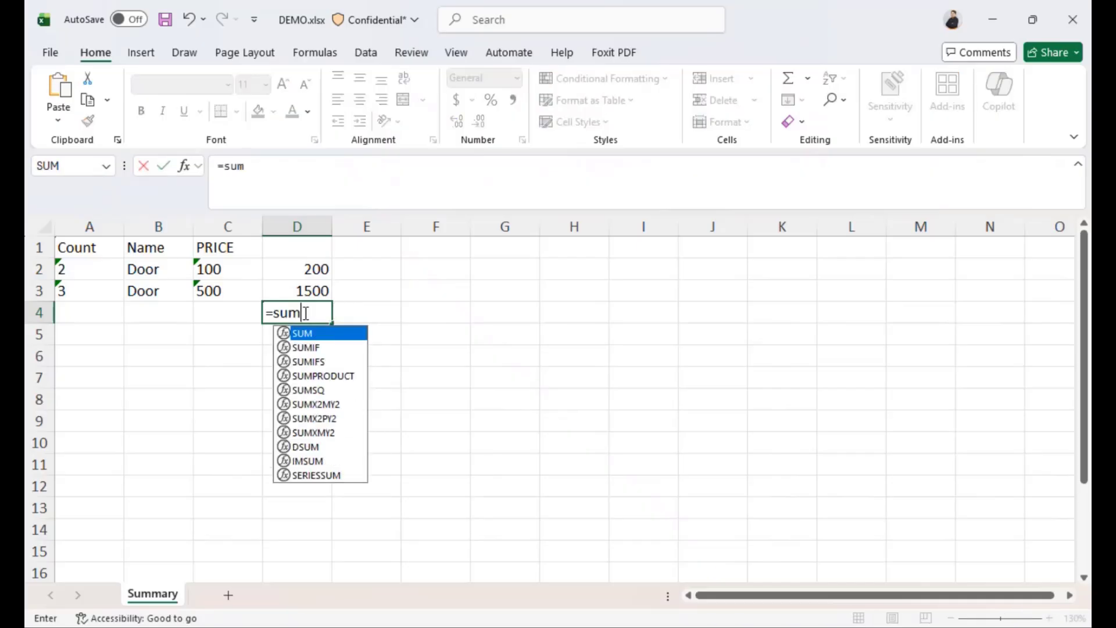
type("(")
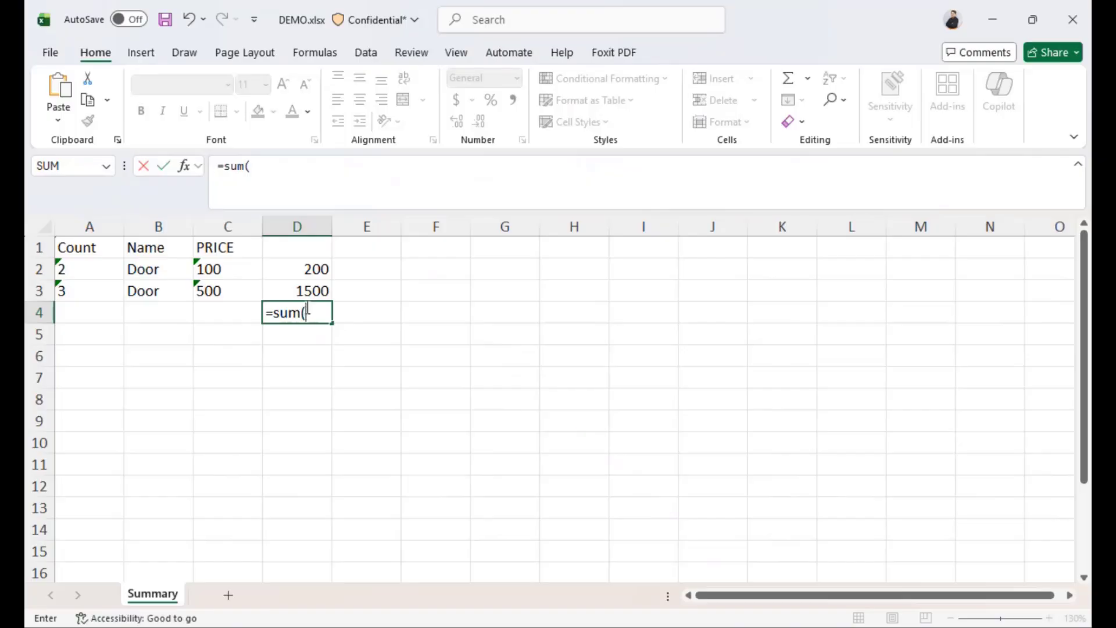
left_click_drag(312, 268, 314, 283)
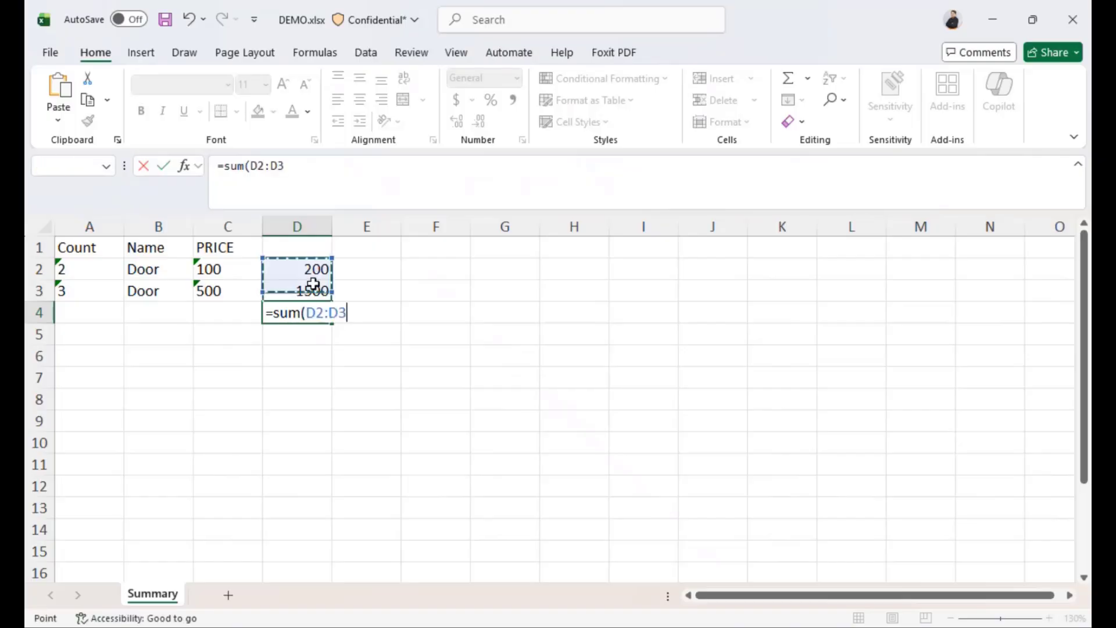
type(")")
key("Return")
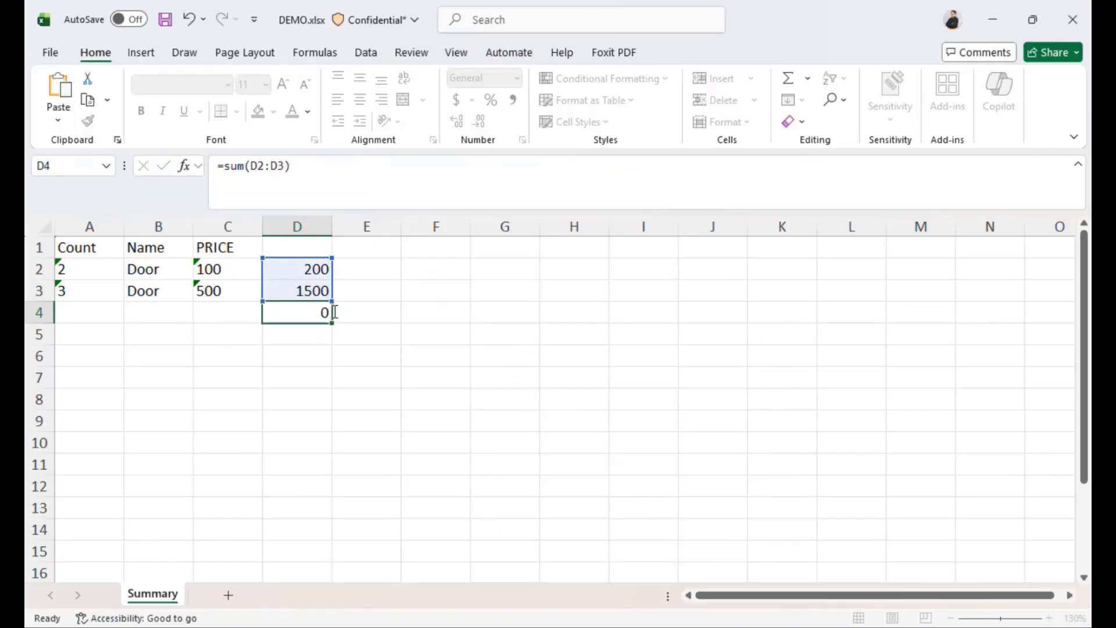
left_click(308, 313)
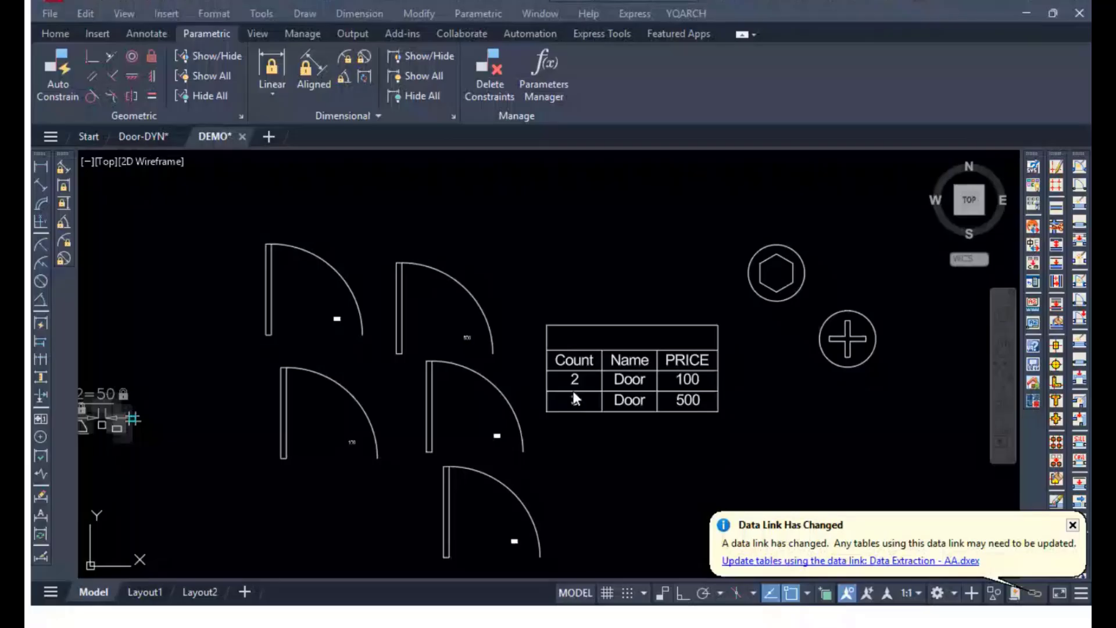
Switch back to AutoCAD, create a new blank drawing beside DEMO, and turn its grid off.
left_click(547, 237)
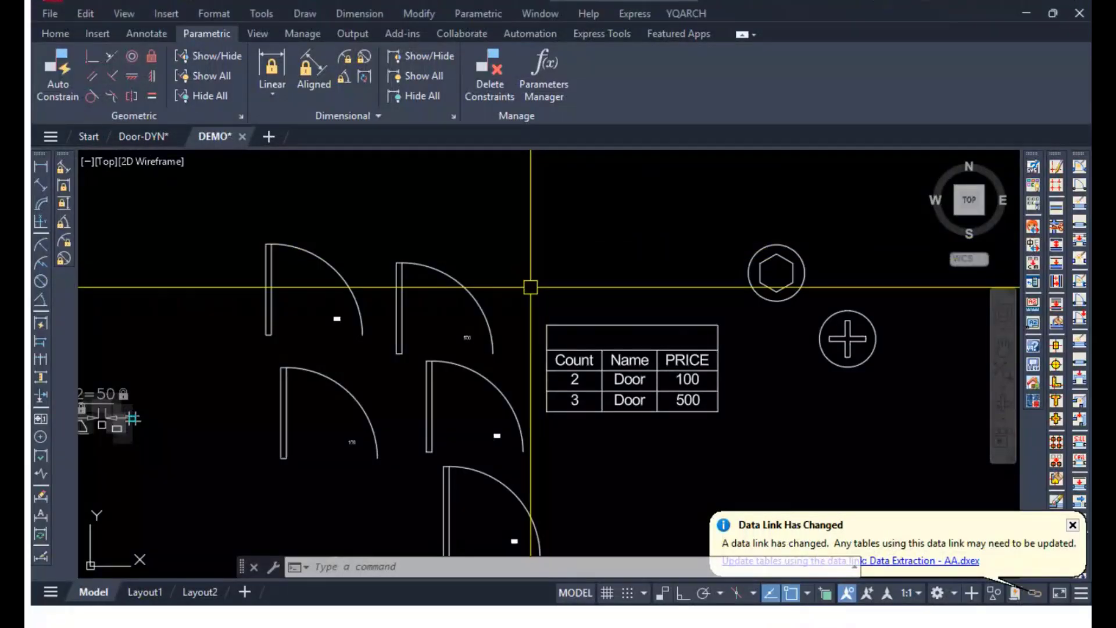
middle_click_drag(530, 287, 751, 281)
middle_click_drag(361, 280, 476, 381)
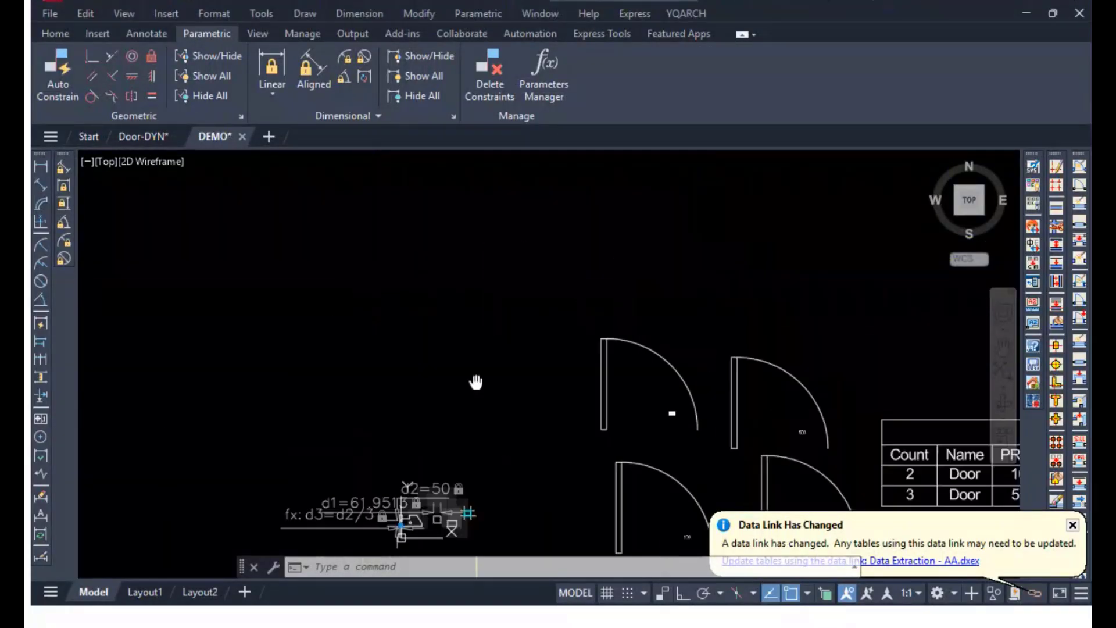
mouse_move(521, 451)
middle_mouse_down()
mouse_move(371, 304)
mouse_move(475, 318)
mouse_move(419, 318)
middle_mouse_up()
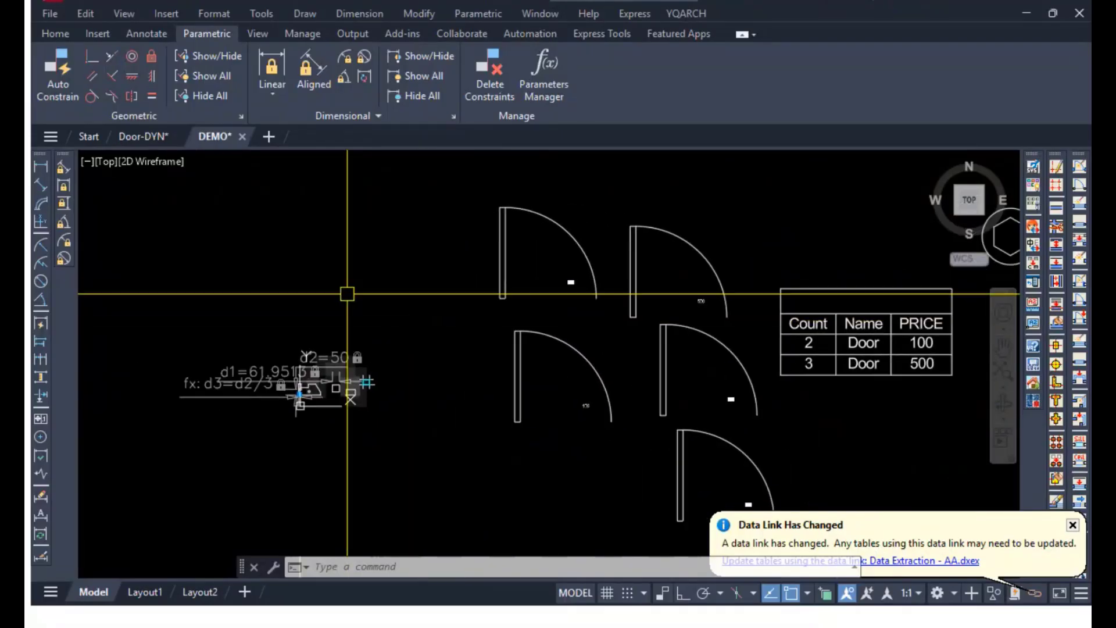
left_click(269, 137)
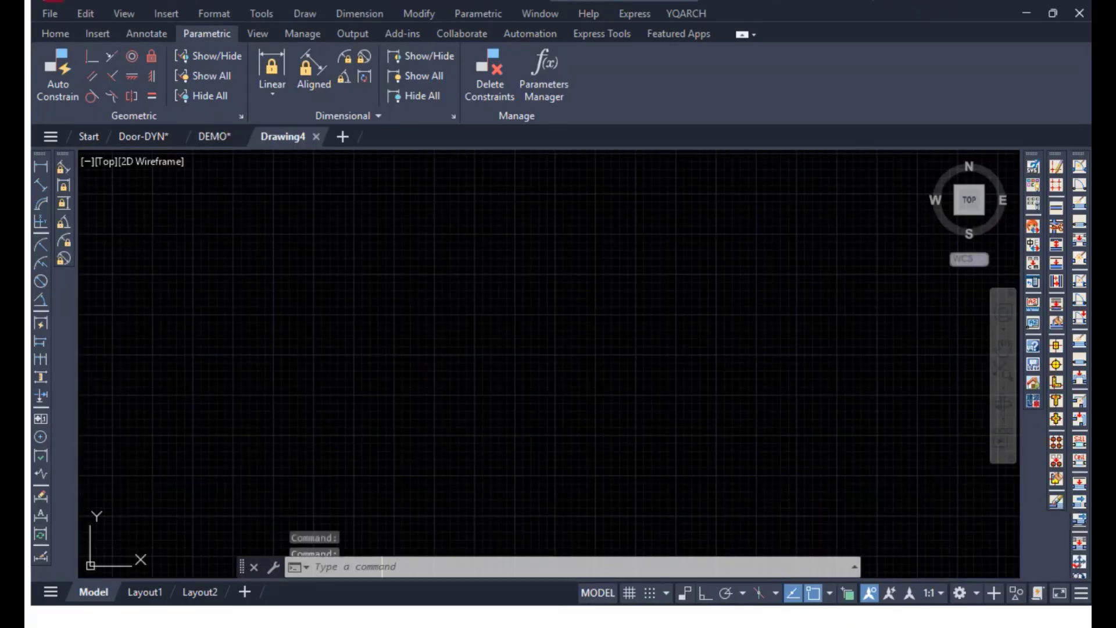
mouse_move(343, 431)
middle_mouse_down()
mouse_move(525, 368)
mouse_move(506, 385)
middle_mouse_up()
key("F7")
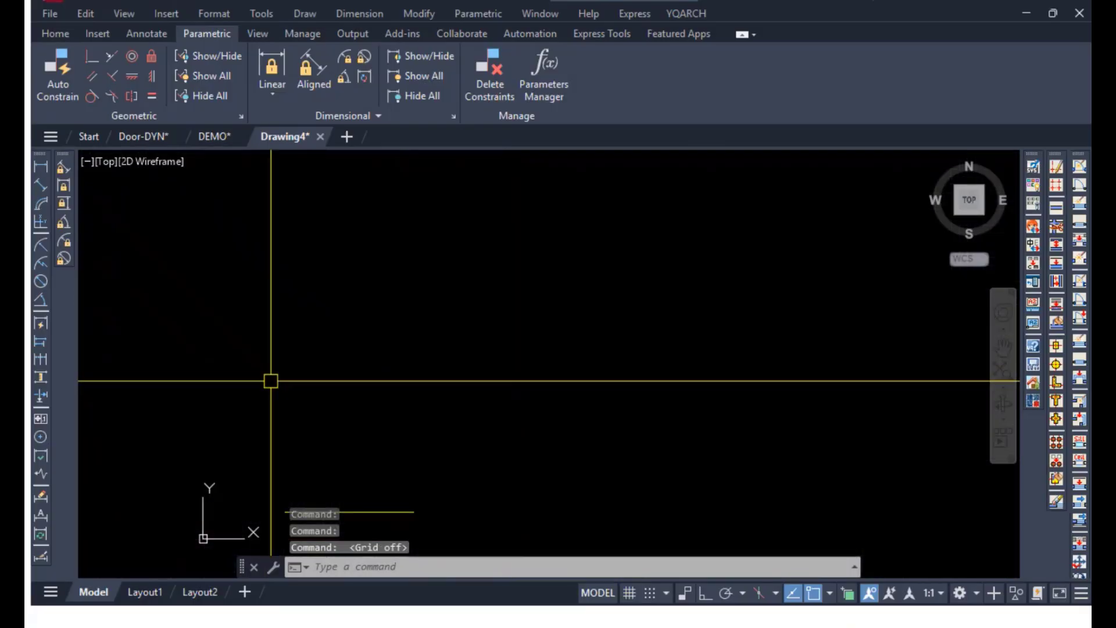
Draw a rectangle about 66 units wide and 65 units high in the new drawing.
scroll(231, 513, "up", 6)
middle_click_drag(231, 513, 479, 279)
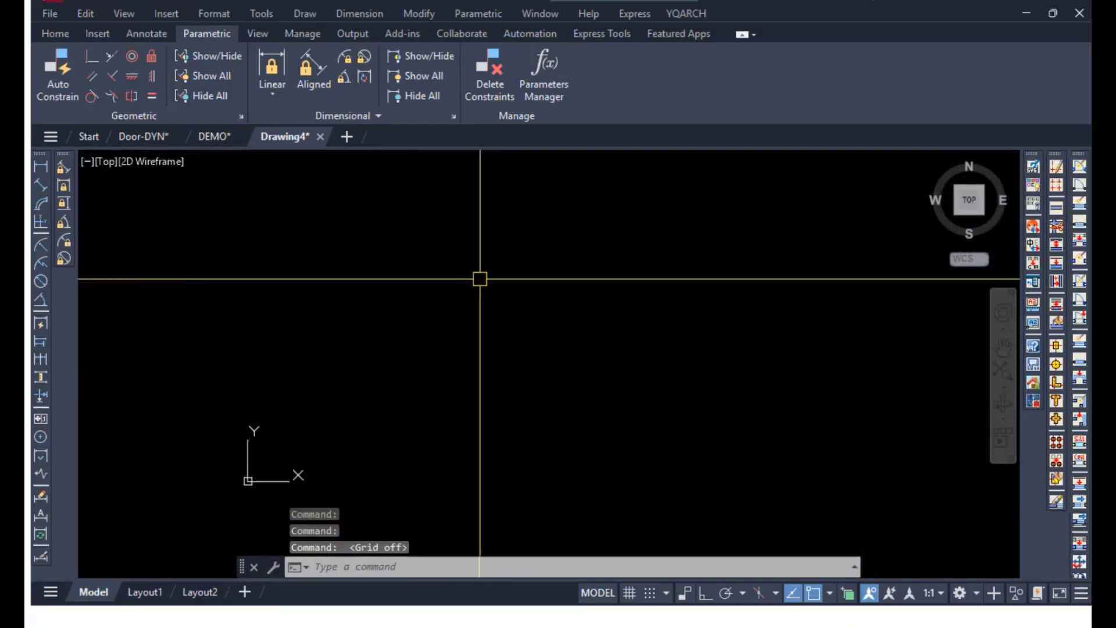
type("rec")
key("Return")
left_click(354, 470)
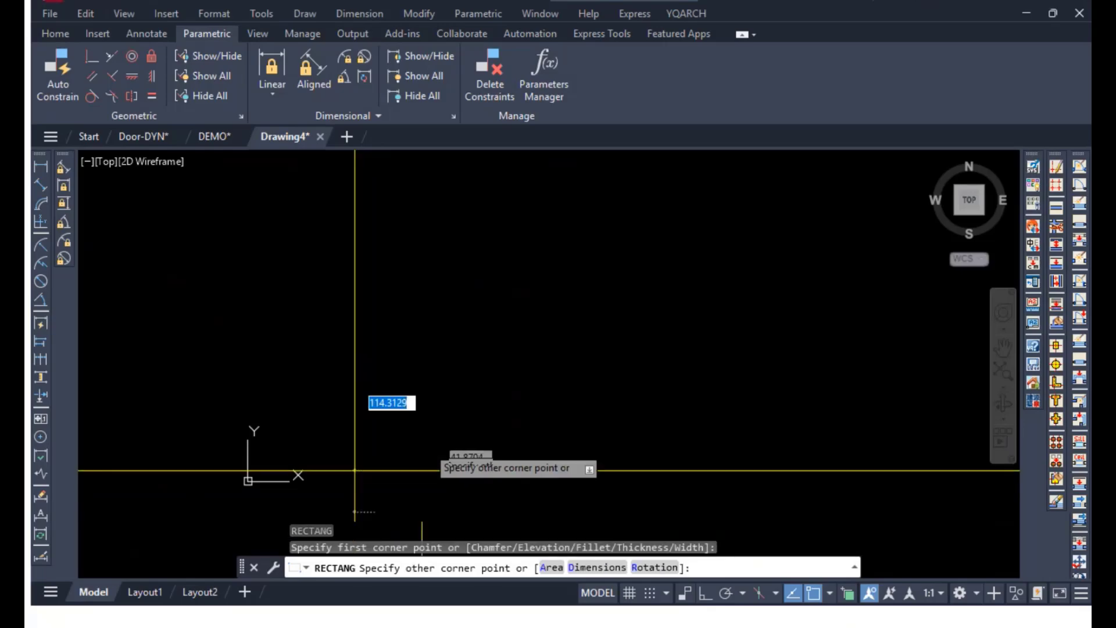
left_click(404, 428)
Add a linear dimension for the rectangle's top edge and place it above the edge.
scroll(401, 428, "up", 5)
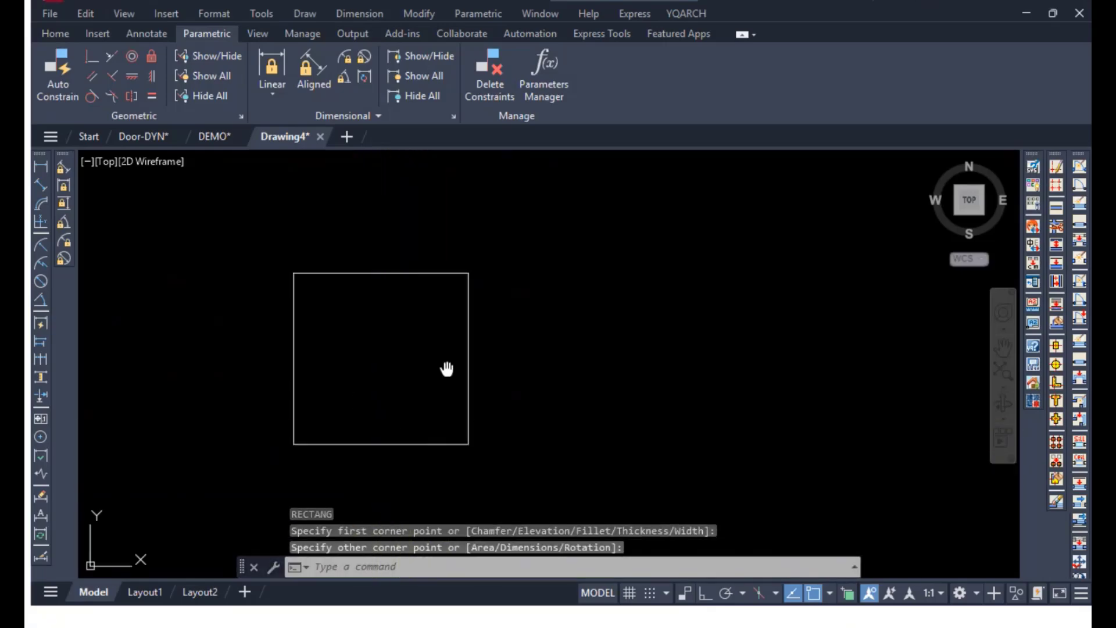
middle_click_drag(447, 368, 487, 334)
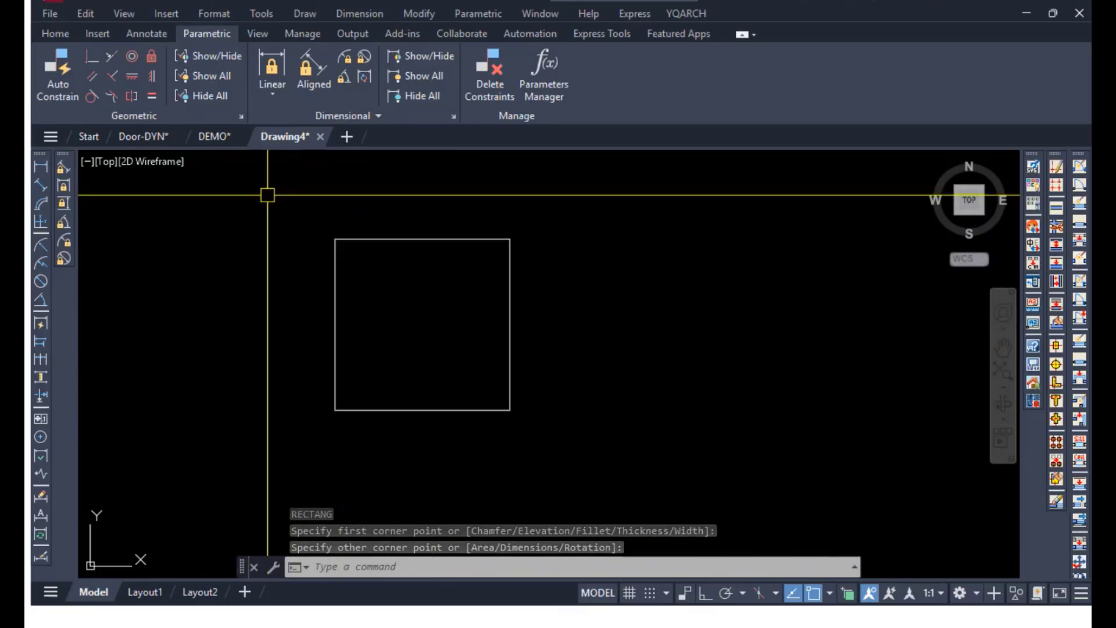
left_click(151, 36)
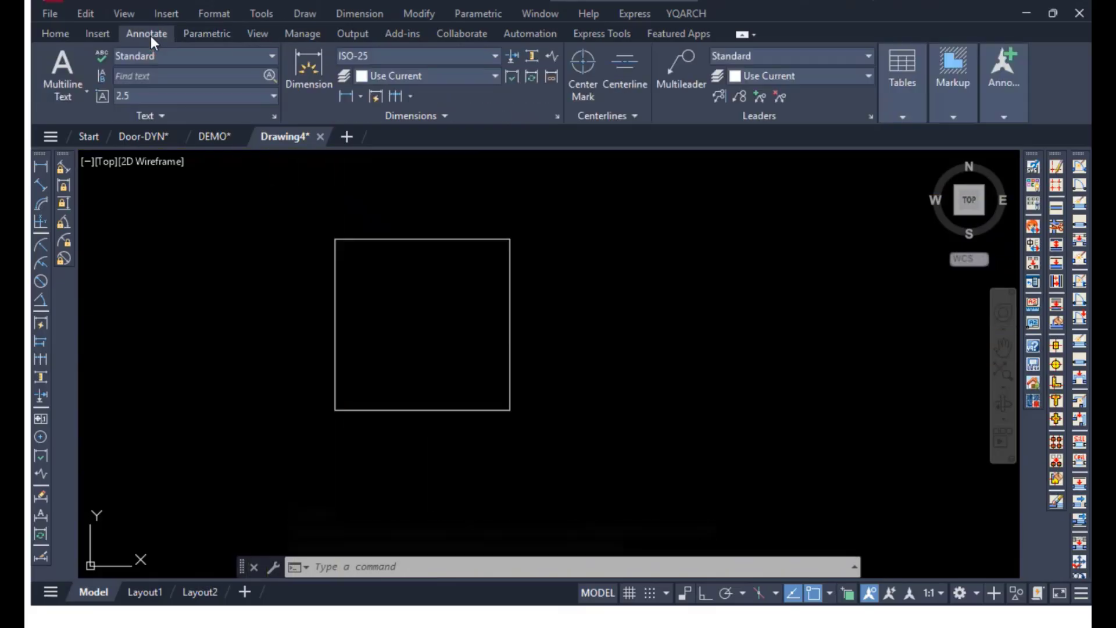
left_click(351, 99)
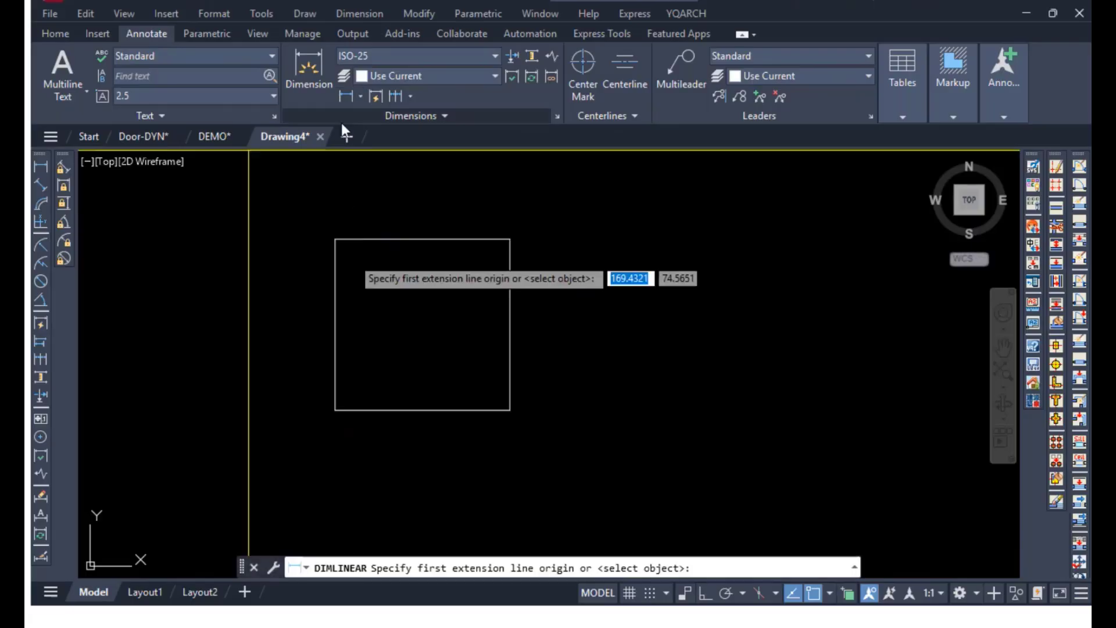
scroll(373, 299, "up", 3)
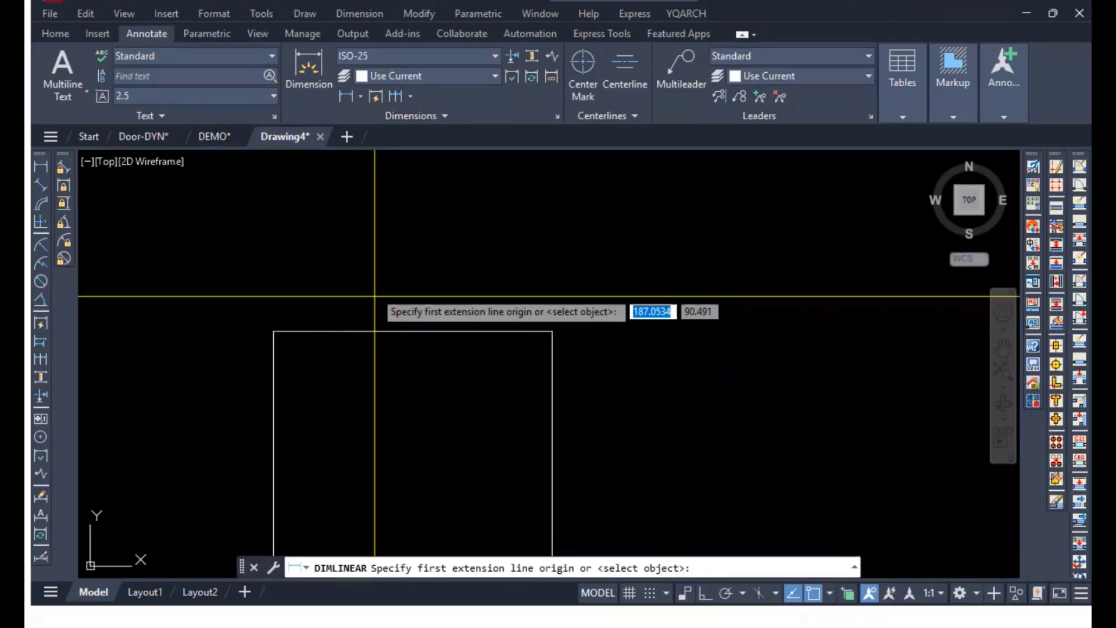
key("Return")
left_click(377, 332)
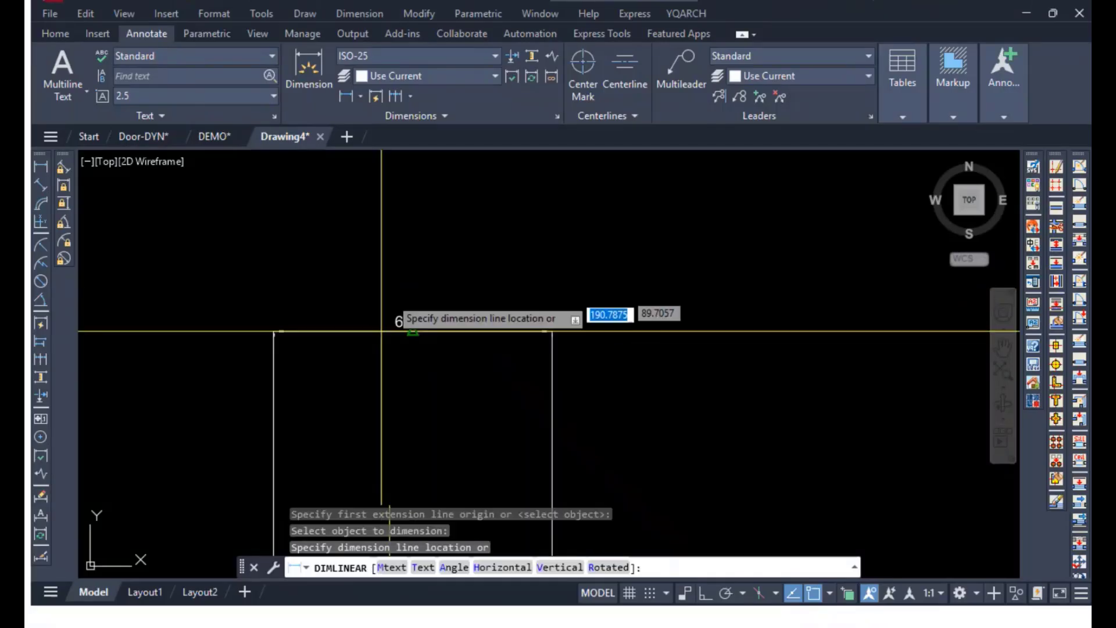
left_click(400, 267)
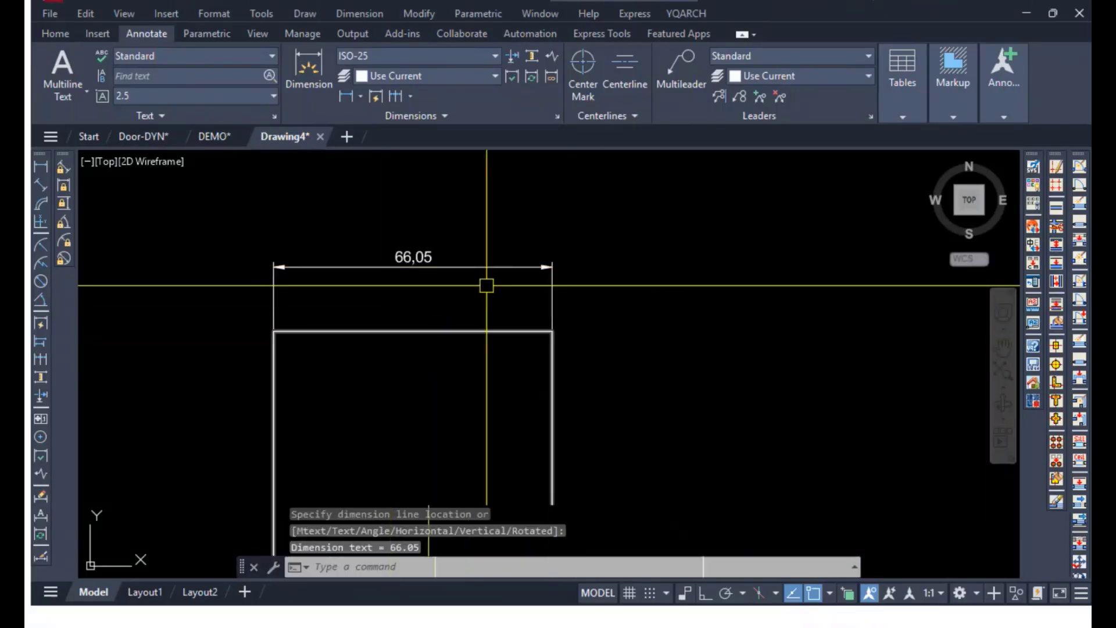
Stretch the rectangle's right edge outward to a width of about 94.6.
scroll(456, 262, "up", 4)
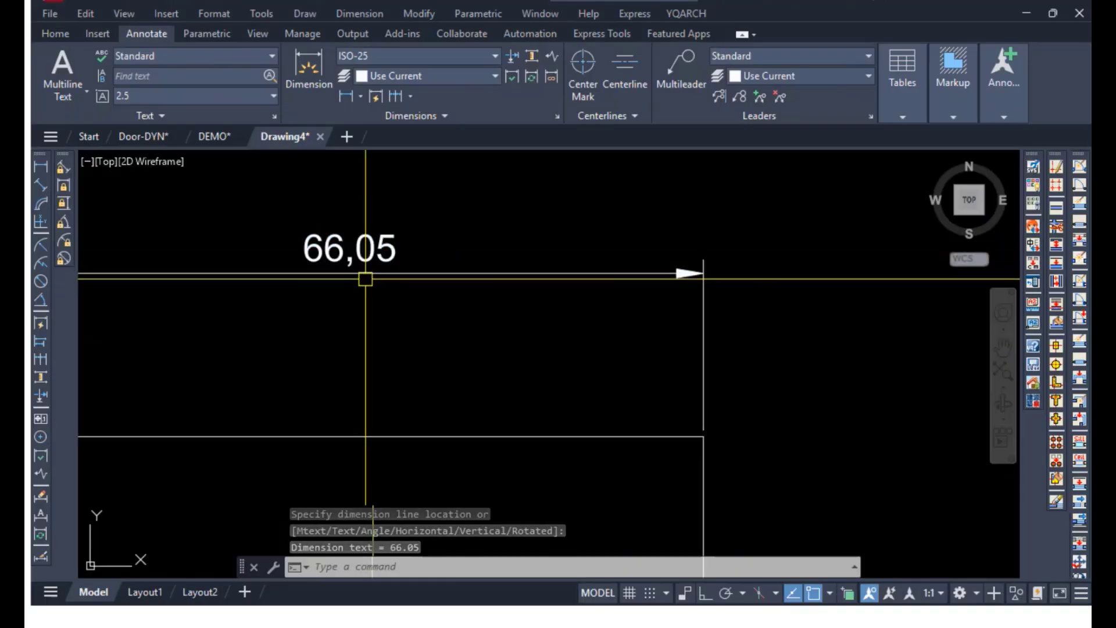
scroll(579, 393, "down", 2)
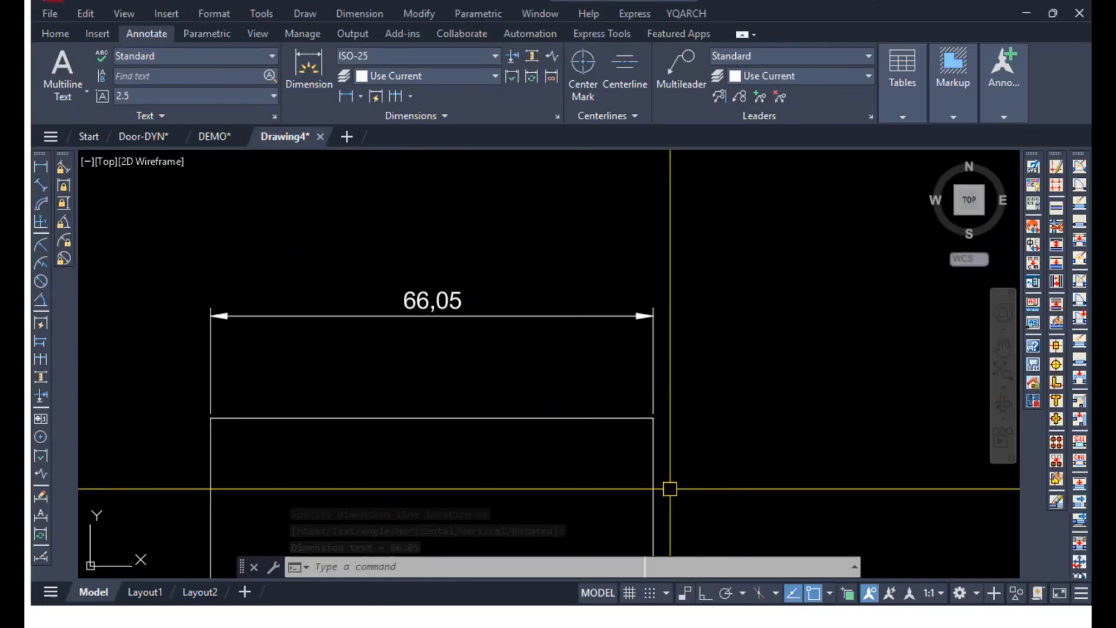
middle_click_drag(665, 485, 645, 429)
left_click(636, 449)
scroll(657, 464, "down", 2)
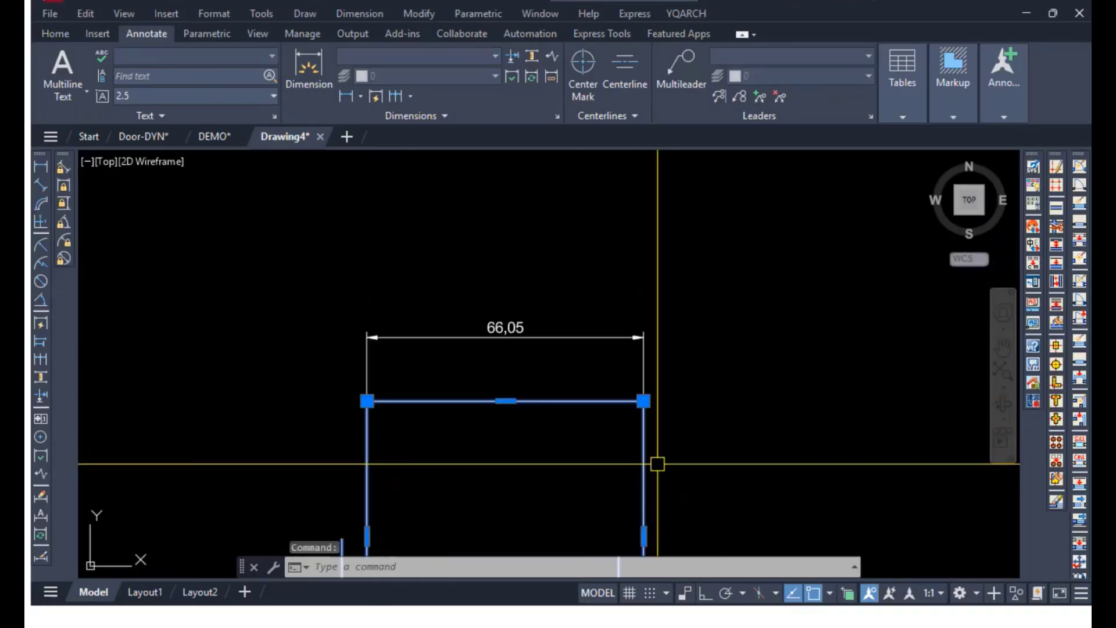
middle_click_drag(660, 515, 636, 455)
left_click(619, 474)
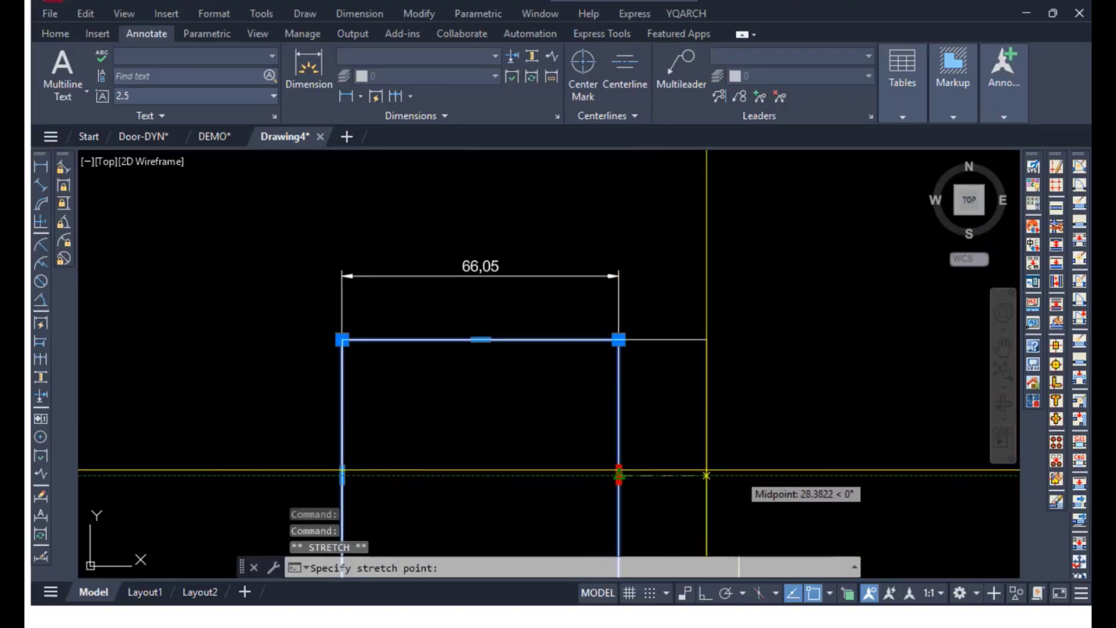
left_click(738, 474)
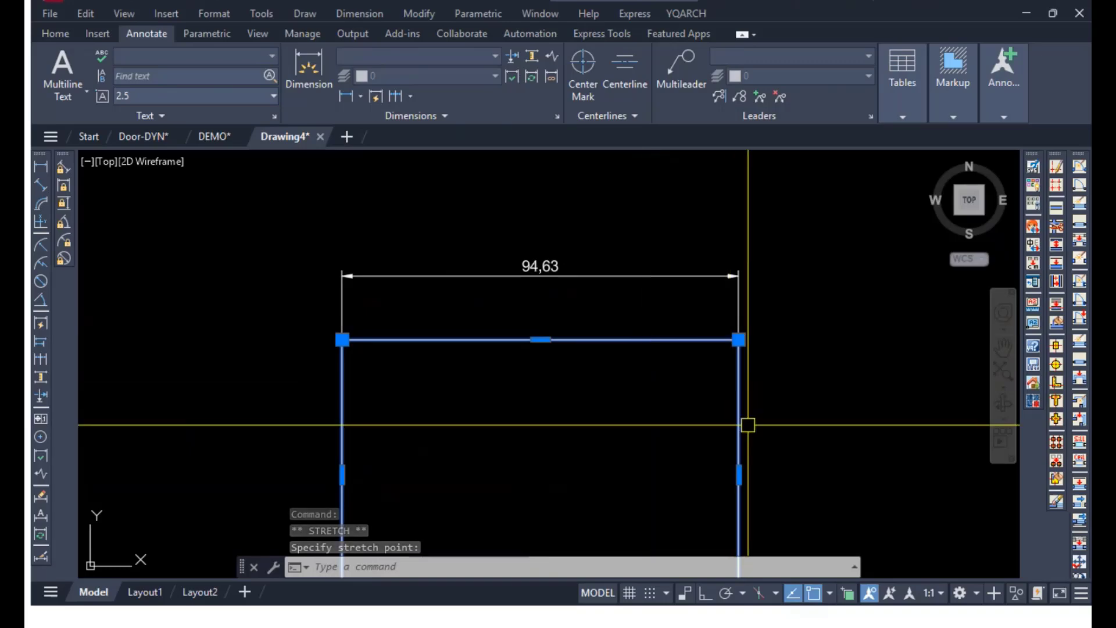
Stretch the rectangle's right edge in and out several times, ending at a width of about 74.25.
left_click(738, 475)
left_click(613, 475)
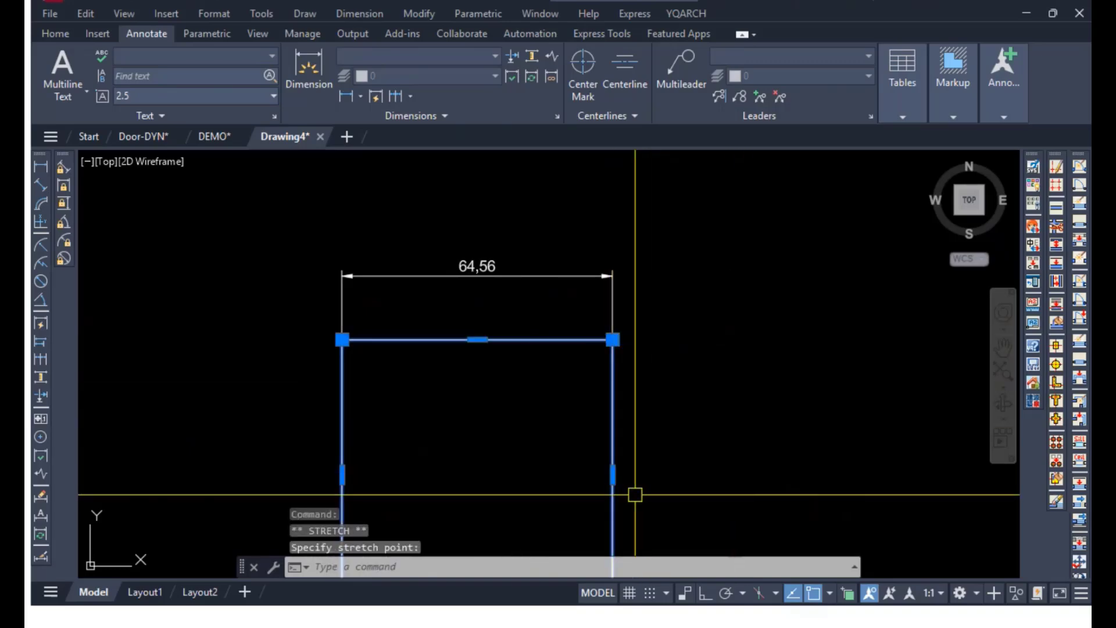
left_click(613, 475)
left_click(612, 475)
left_click(674, 475)
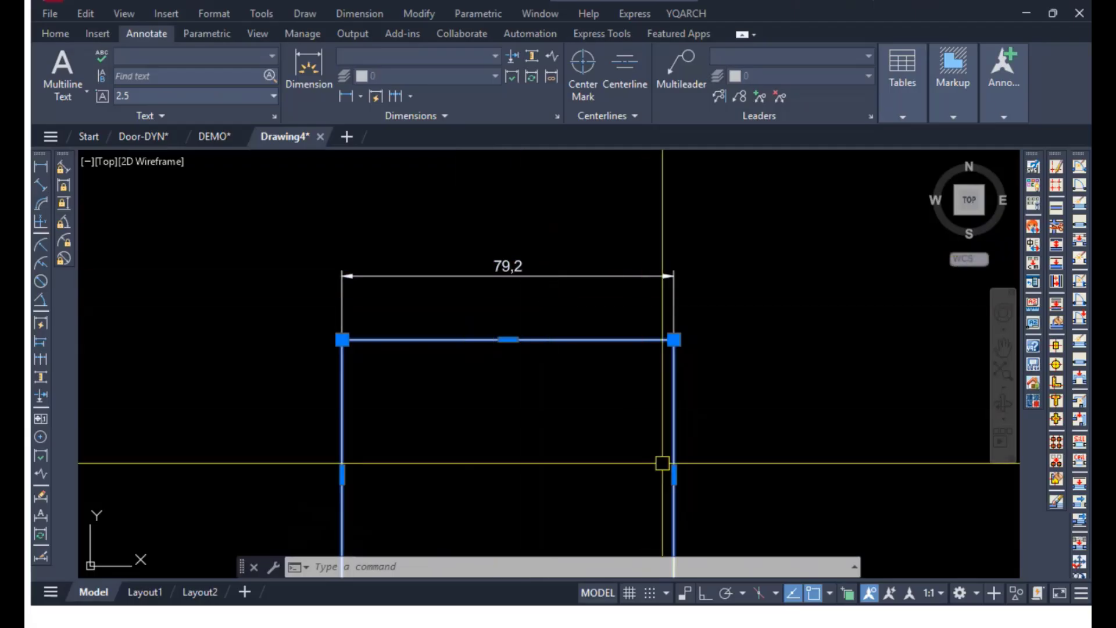
left_click(674, 475)
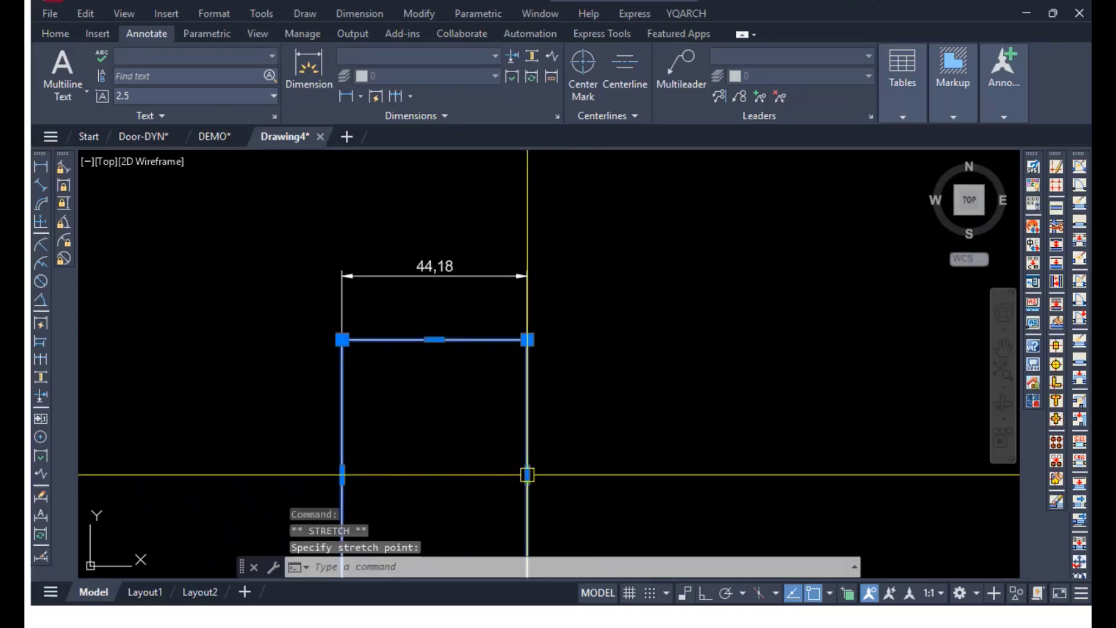
left_click(597, 474)
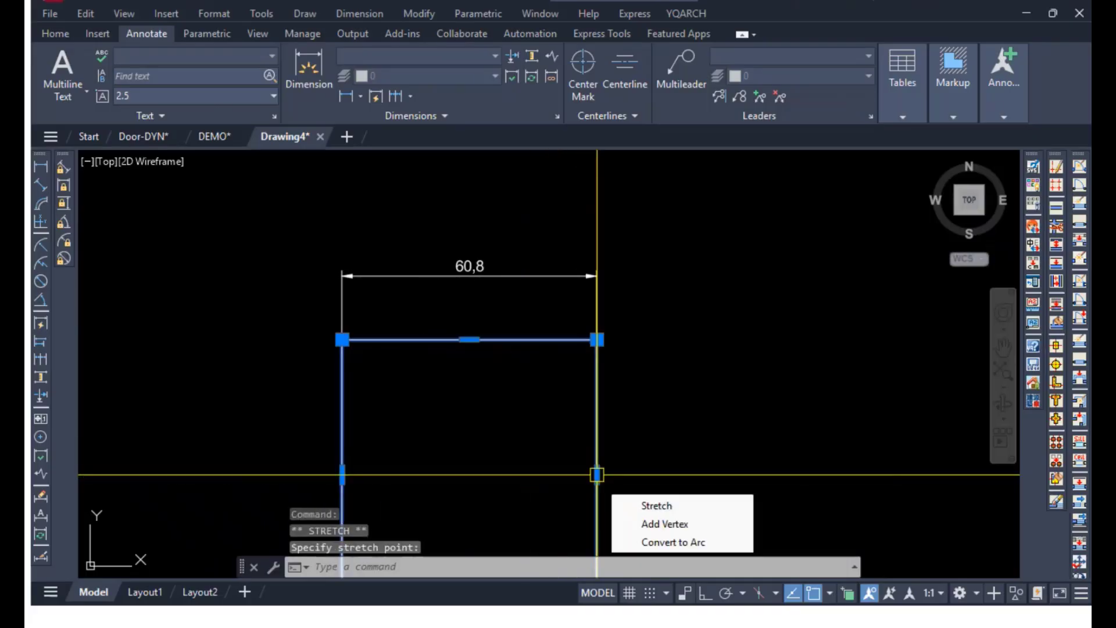
left_click(597, 474)
left_click(653, 468)
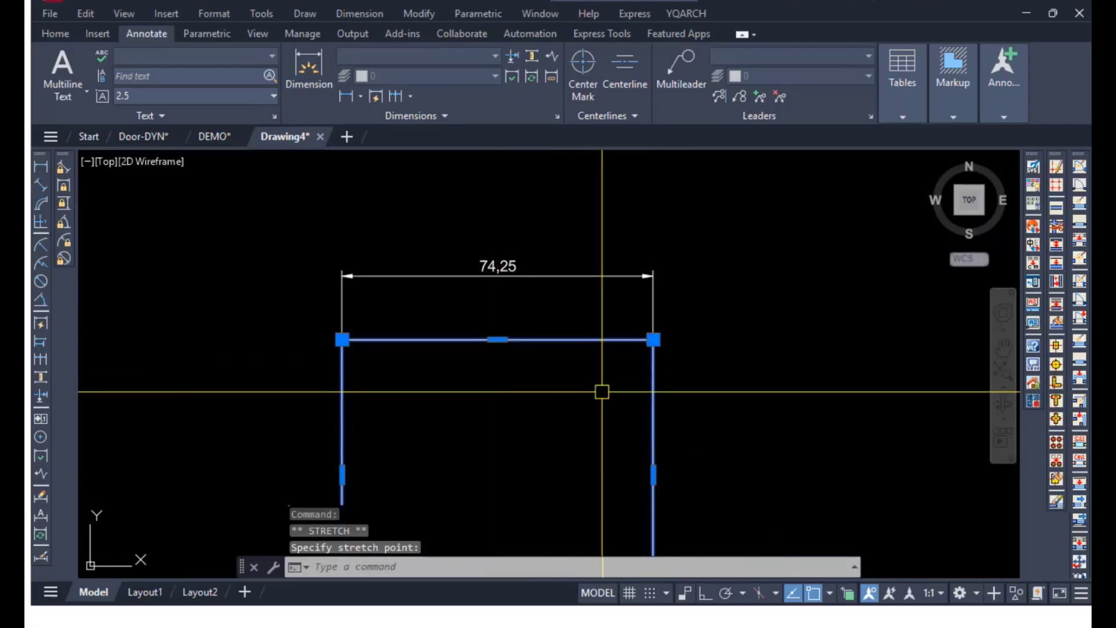
Dimension the rectangle's right edge, placing the vertical dimension outside the rectangle.
scroll(602, 392, "down", 5)
scroll(600, 399, "up", 5)
middle_click_drag(600, 399, 528, 279)
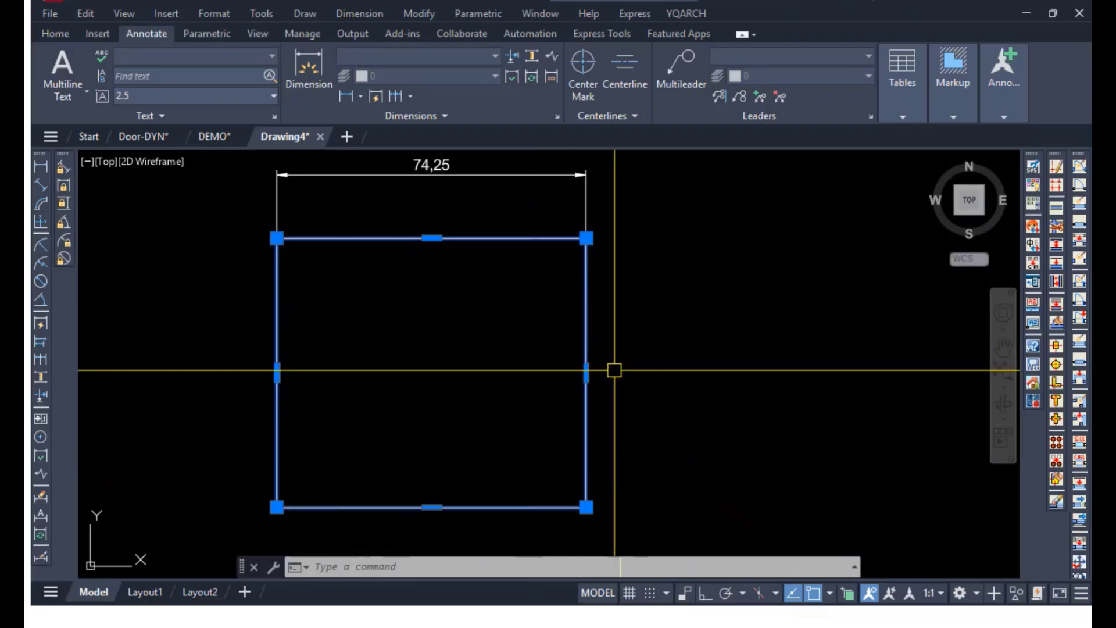
left_click(314, 64)
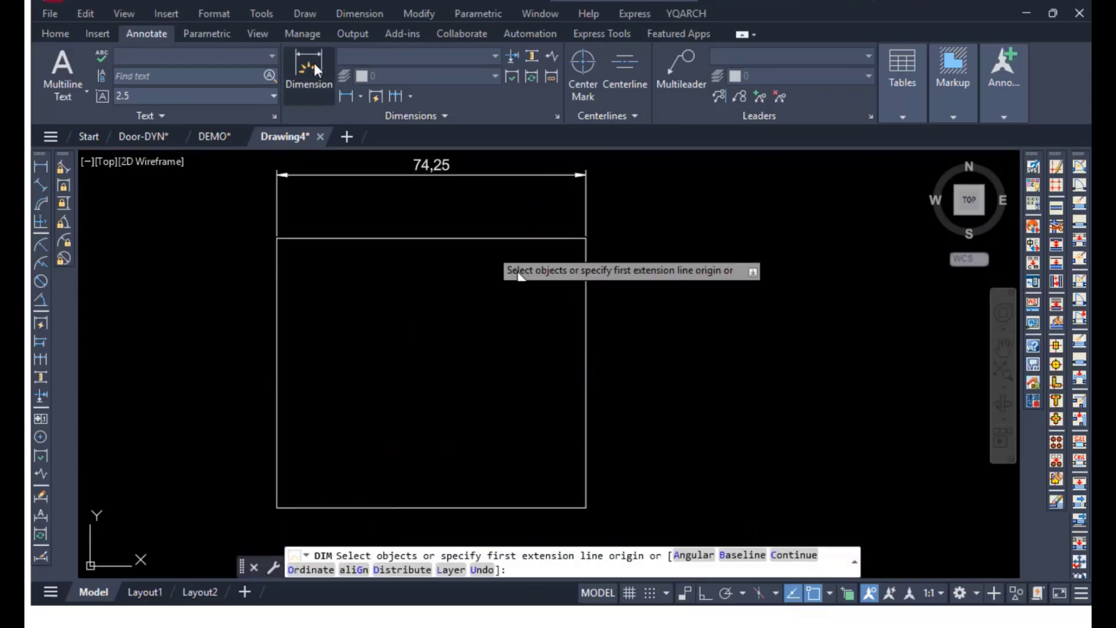
key("Escape")
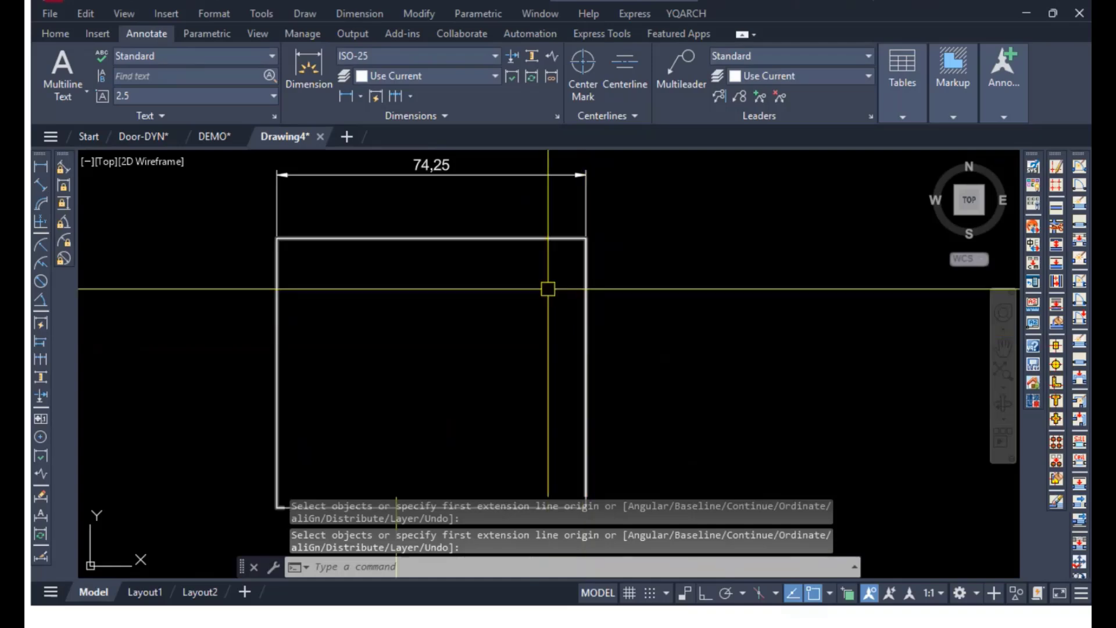
left_click(318, 76)
key("Return")
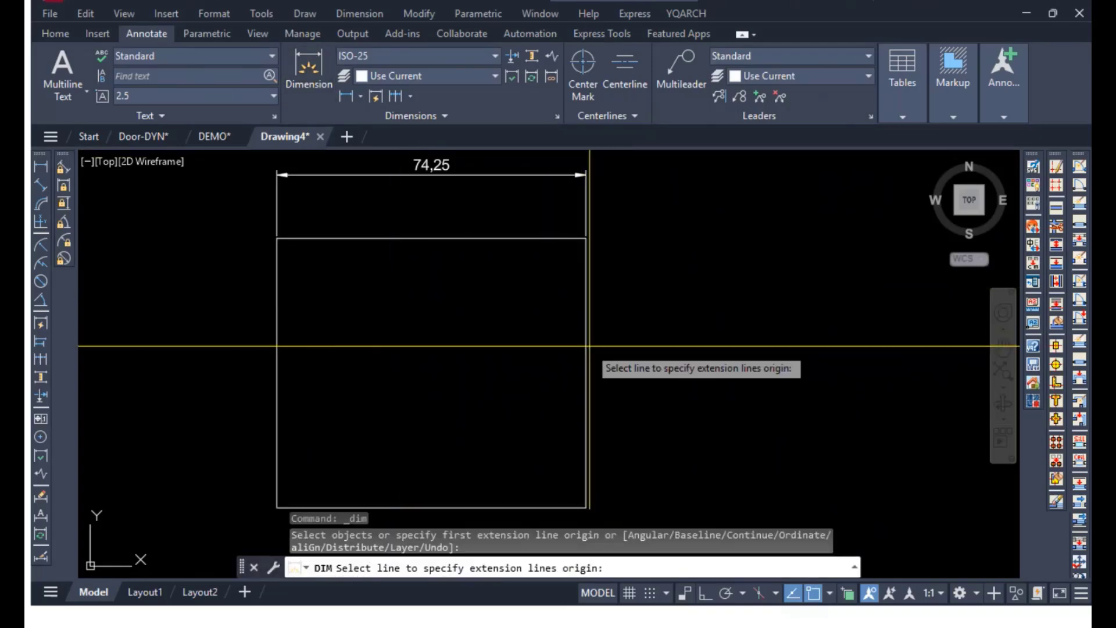
left_click(587, 349)
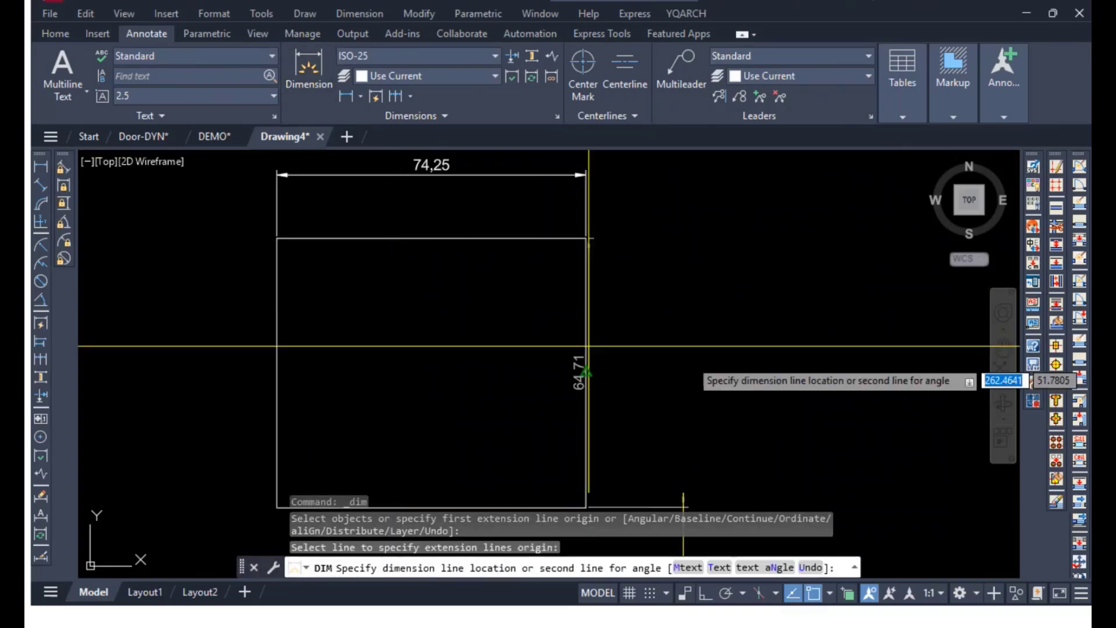
left_click(639, 353)
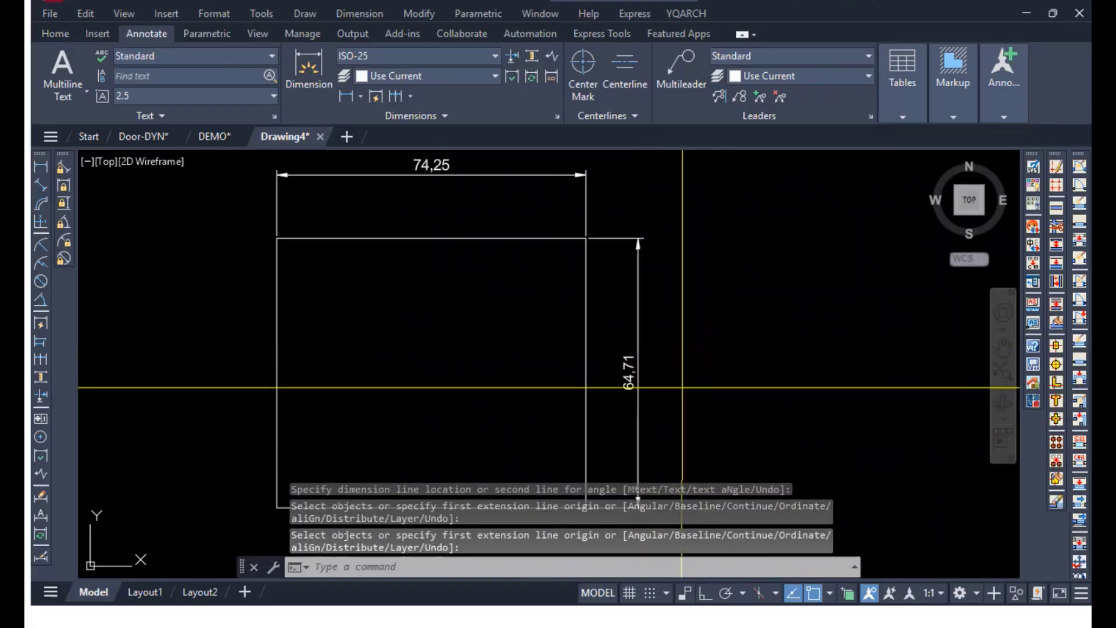
key("Escape")
Stretch the rectangle's top edge inward by .71 to make the height 64.
left_click(491, 237)
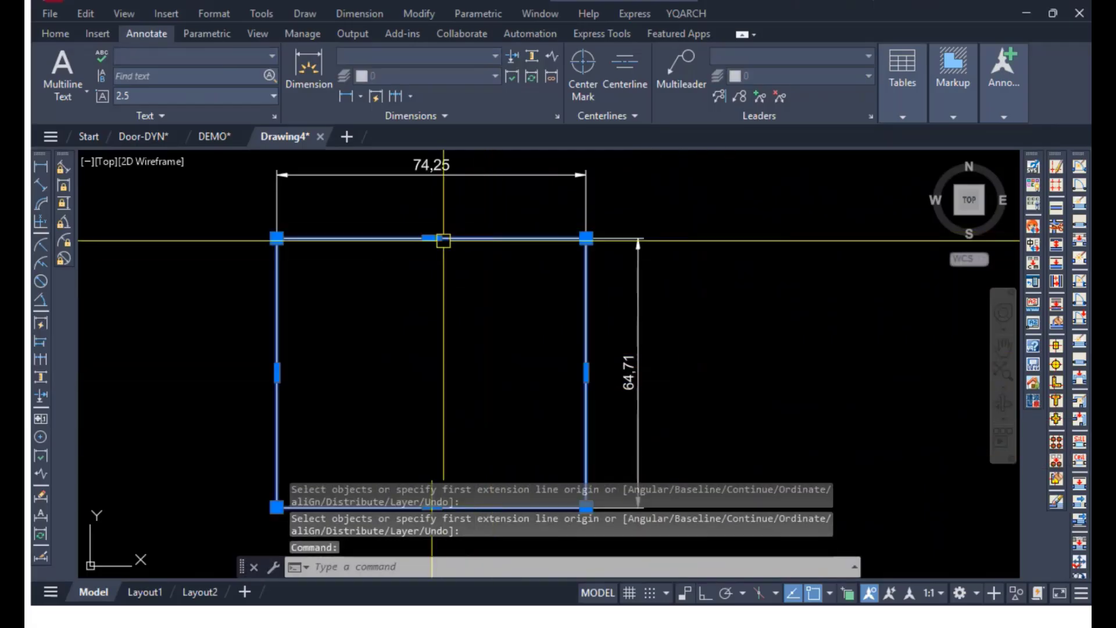
left_click(440, 238)
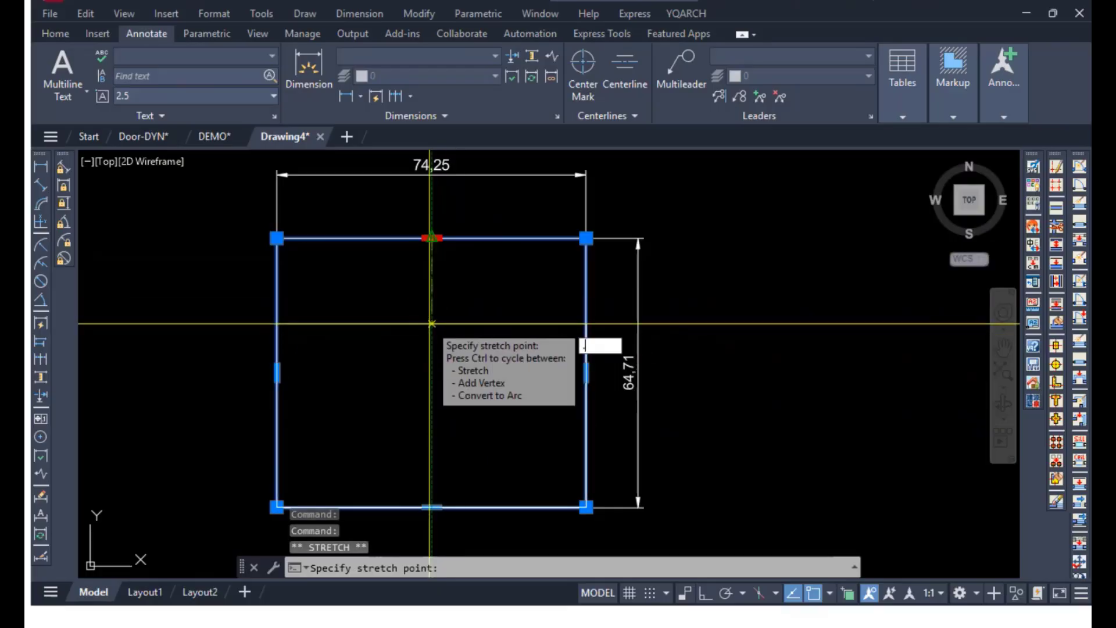
key("Return")
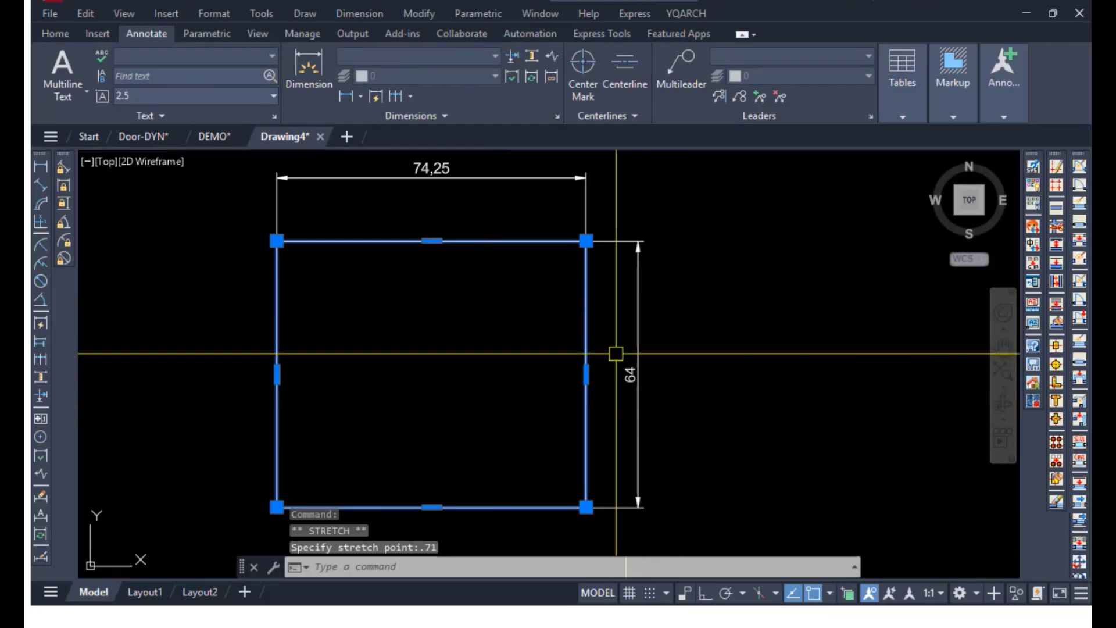
left_click(593, 376)
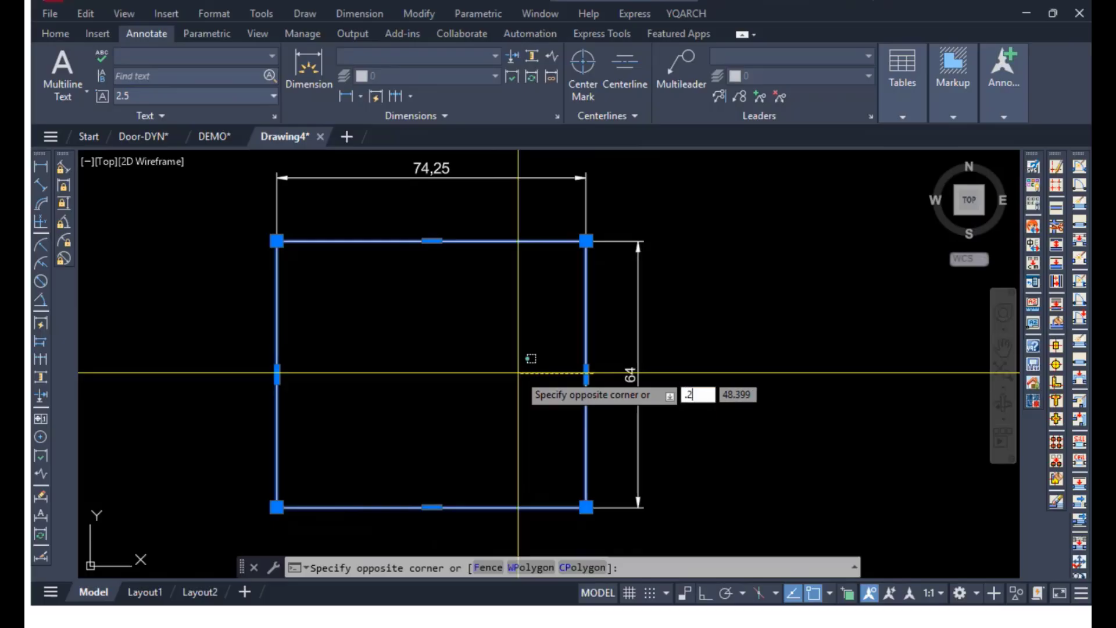
key("Return")
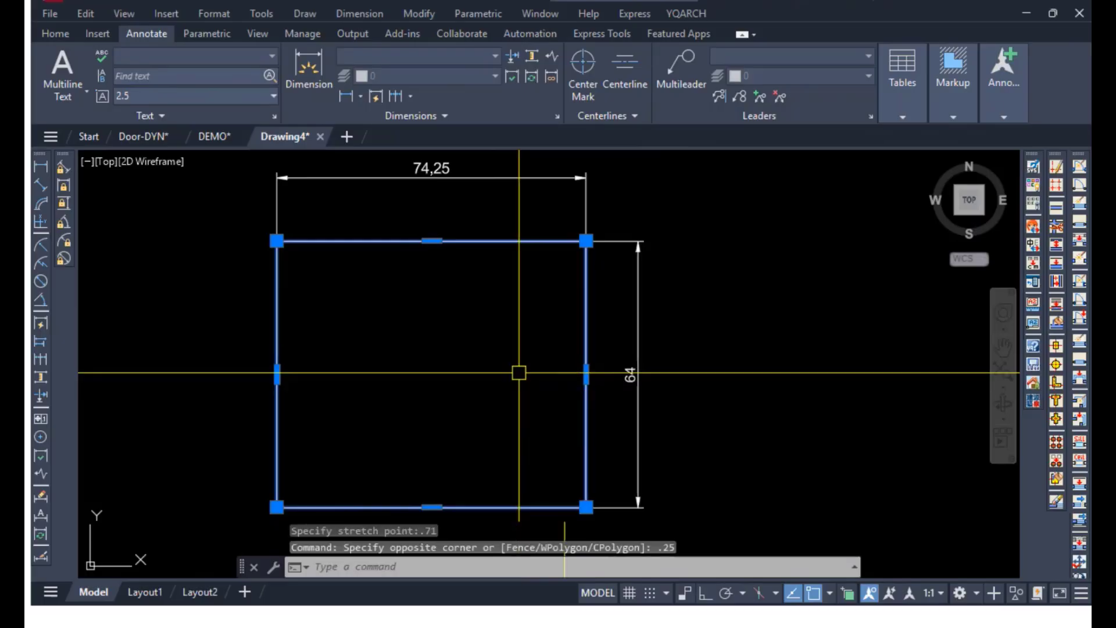
key("Escape")
key("Escape")
Stretch the rectangle's right edge inward by .25 to make the width 74.
left_click(586, 373)
left_click(585, 373)
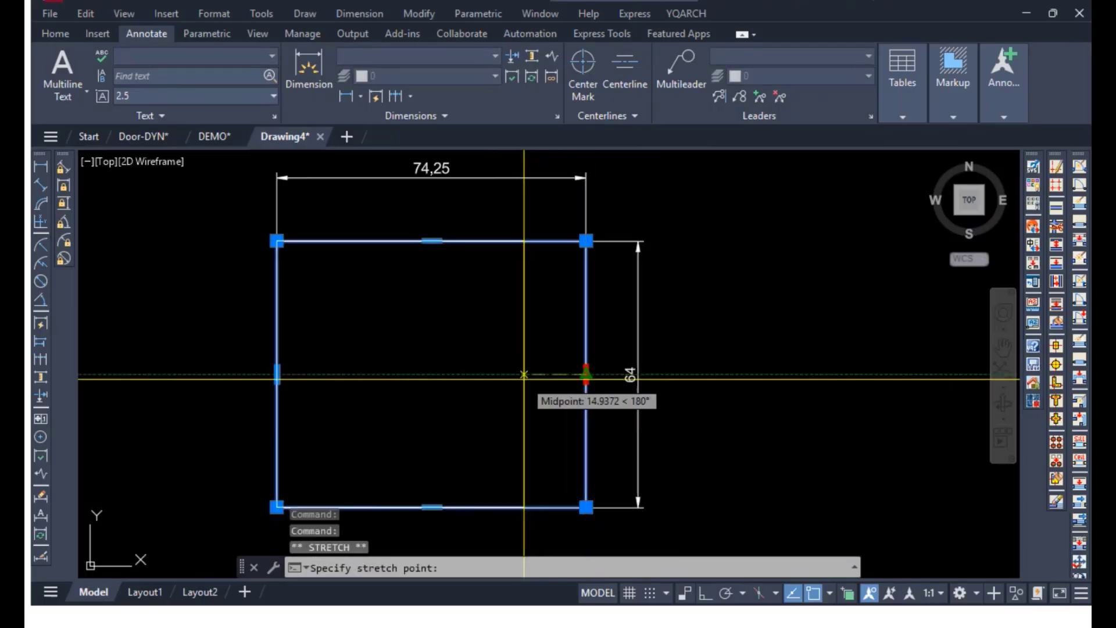
type(".")
key("Escape")
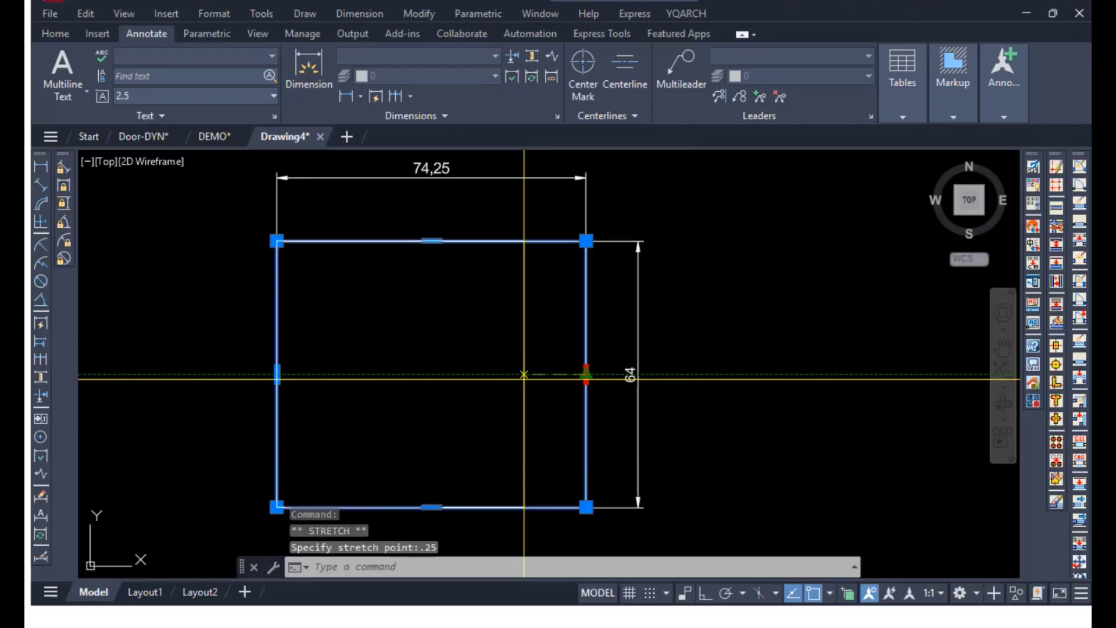
key("Escape")
Set the DIMASSOC system variable to 1 so that new dimensions are non-associative.
scroll(667, 379, "down", 2)
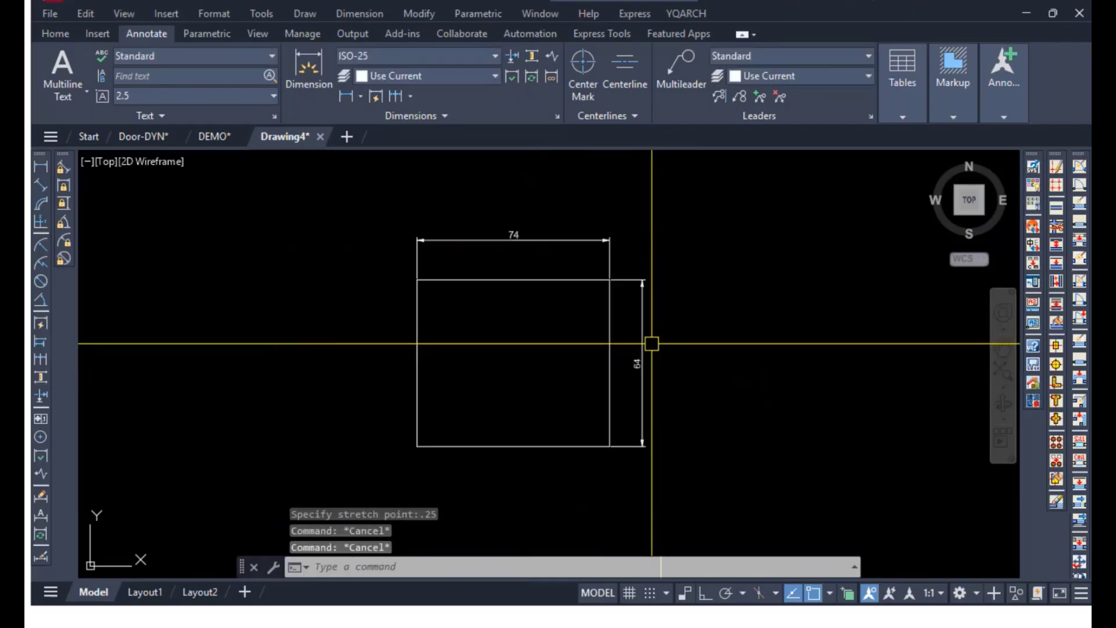
mouse_move(650, 341)
middle_mouse_down()
mouse_move(660, 332)
mouse_move(630, 368)
middle_mouse_up()
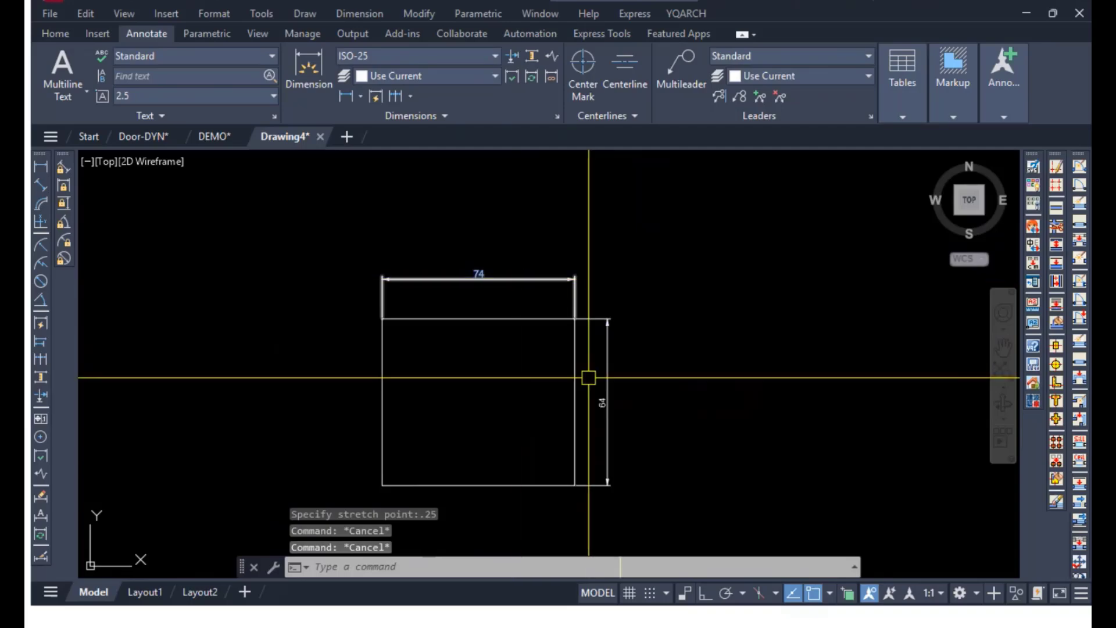
scroll(617, 418, "up", 2)
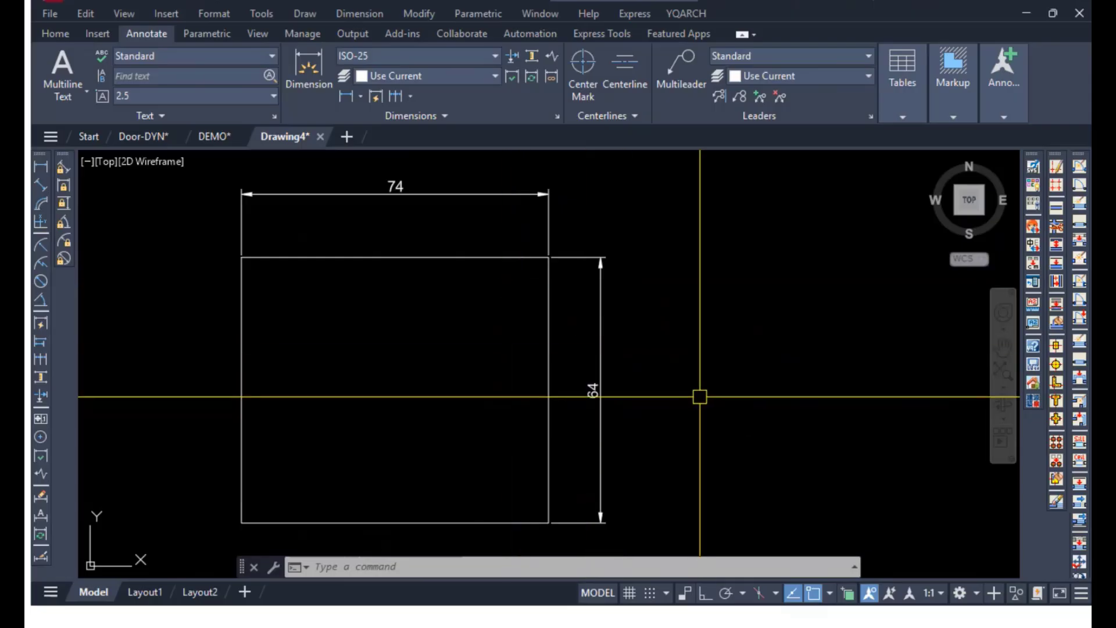
mouse_move(697, 396)
middle_mouse_down()
mouse_move(473, 374)
mouse_move(496, 386)
middle_mouse_up()
scroll(479, 375, "down", 2)
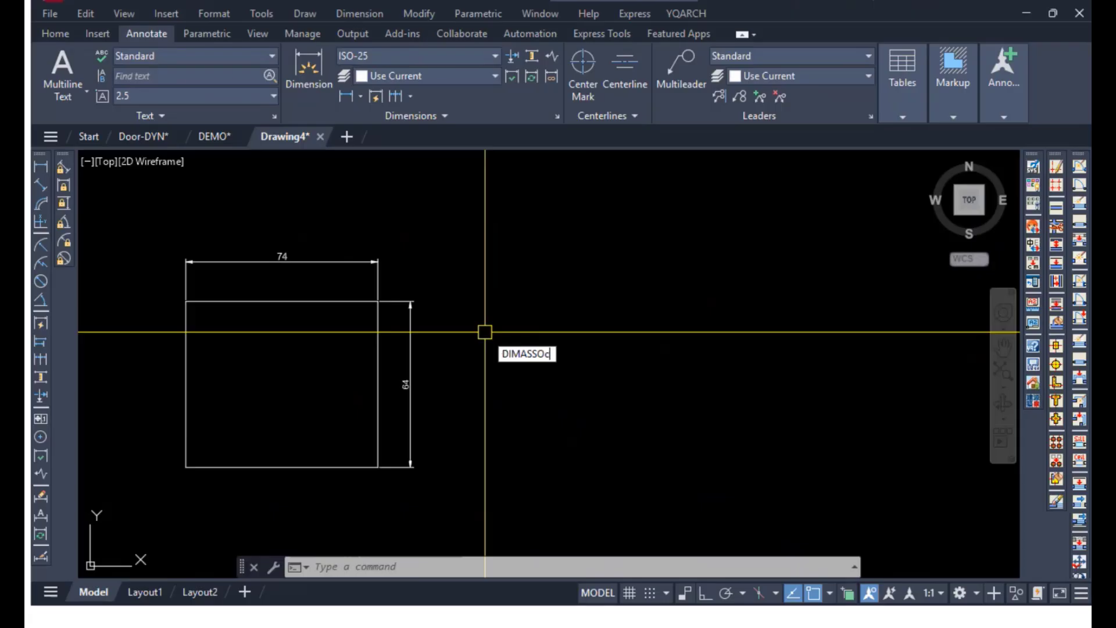
key("Return")
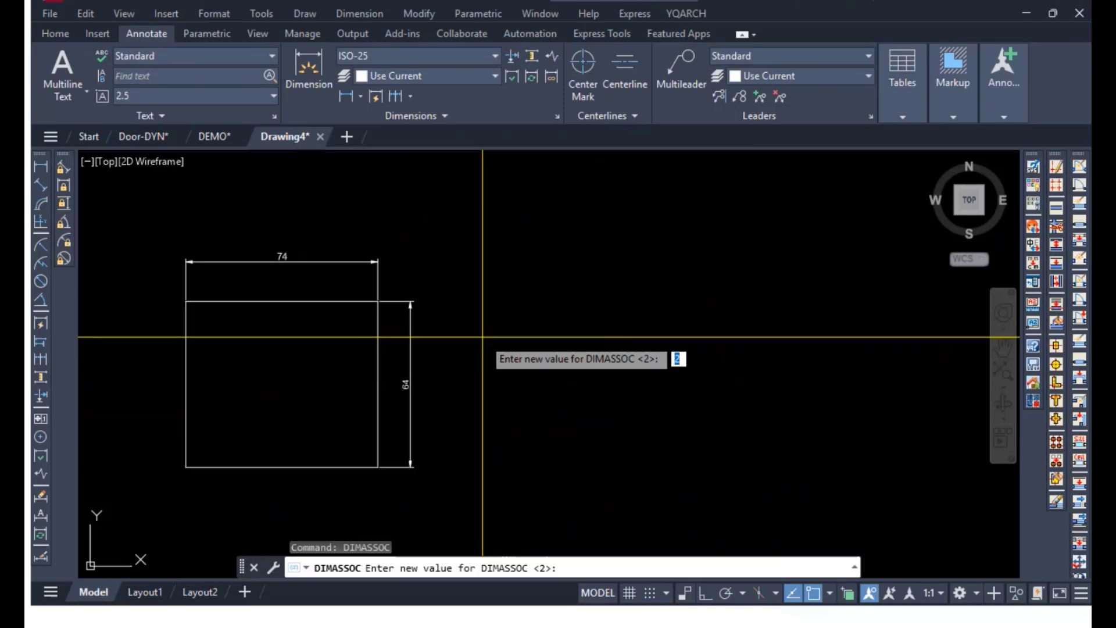
key("Return")
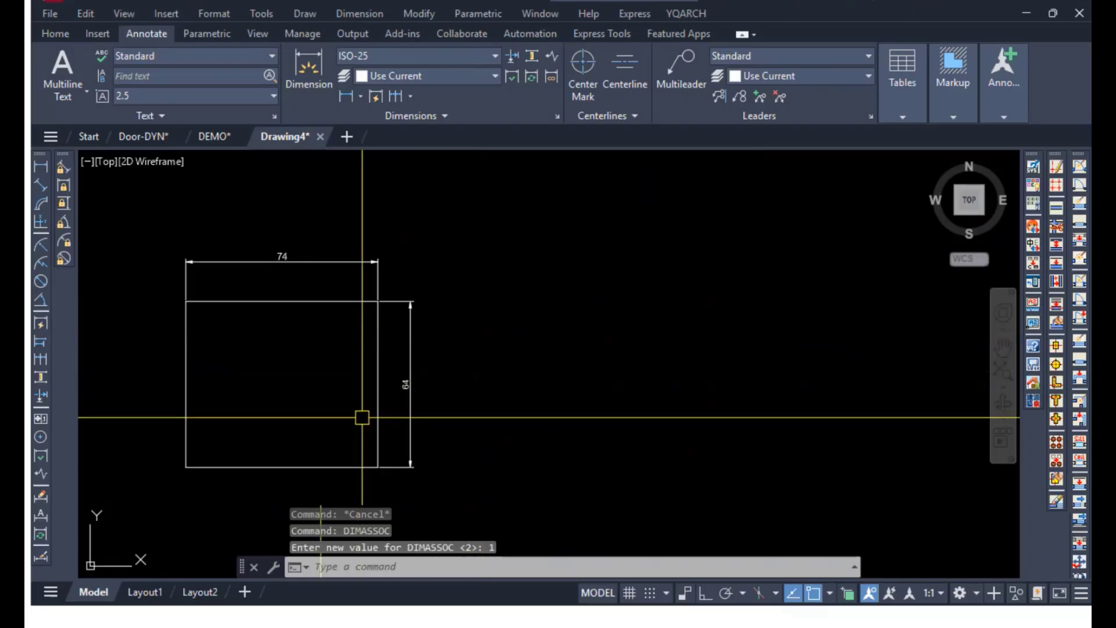
Add a linear dimension to the rectangle's left edge, placing it outside the rectangle.
mouse_move(369, 357)
middle_mouse_down()
mouse_move(451, 339)
mouse_move(531, 299)
middle_mouse_up()
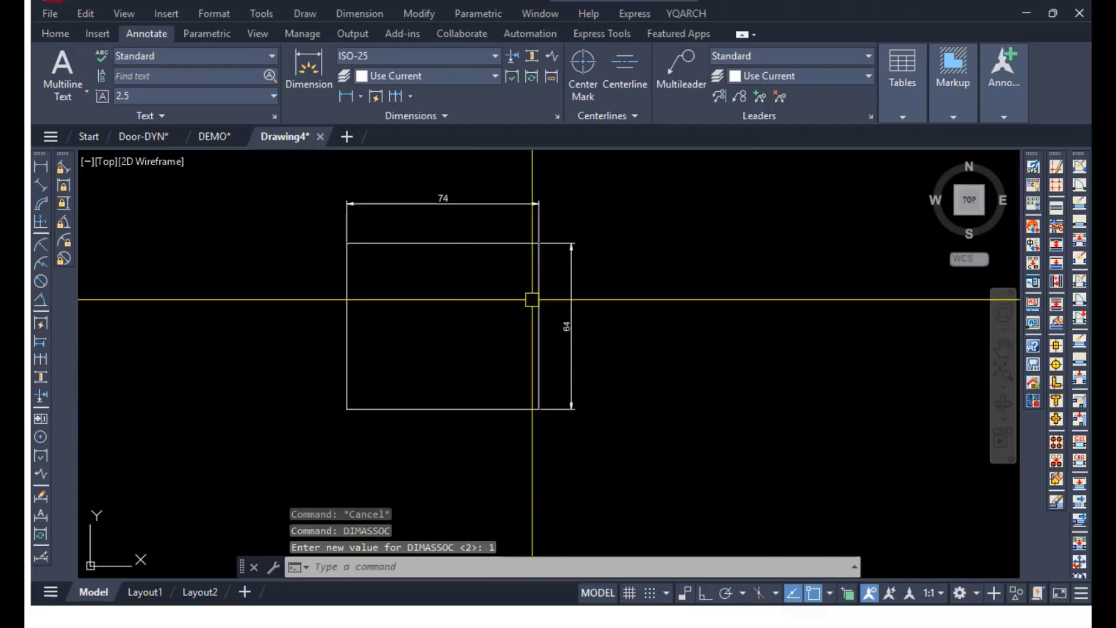
left_click(347, 96)
key("Return")
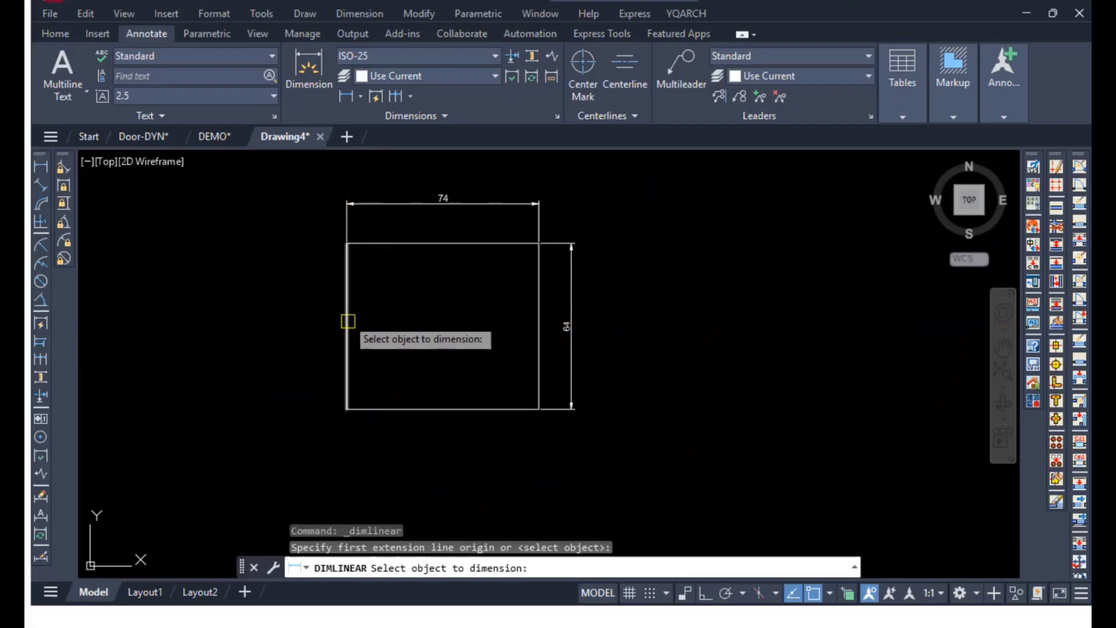
left_click(346, 319)
left_click(320, 320)
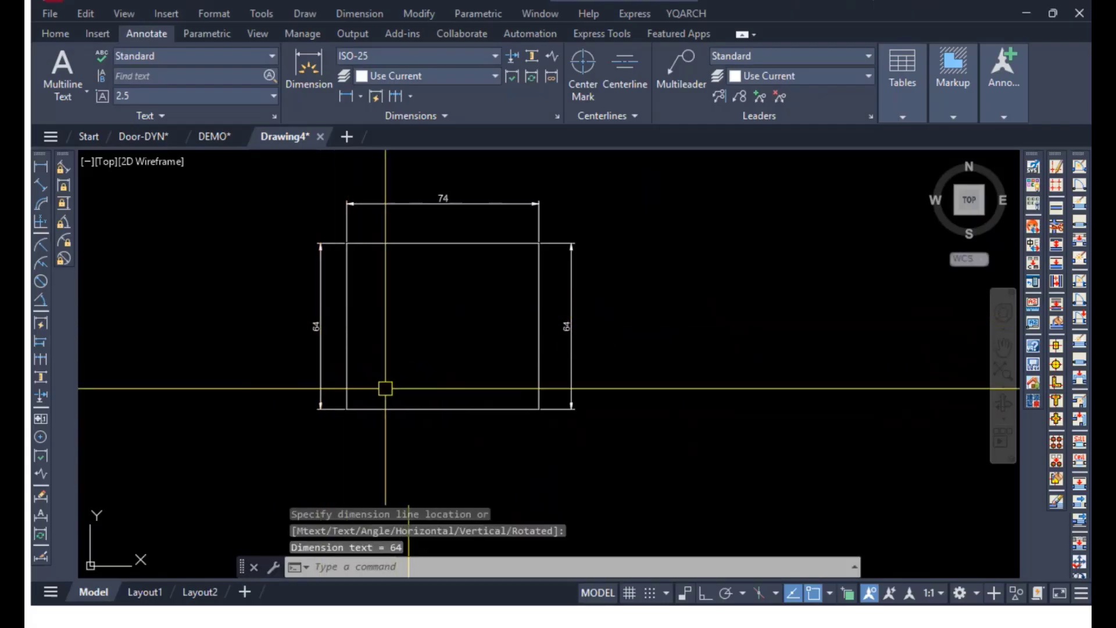
Stretch the rectangle's bottom edge downward to a height of about 86.12.
left_click(425, 409)
left_click(443, 408)
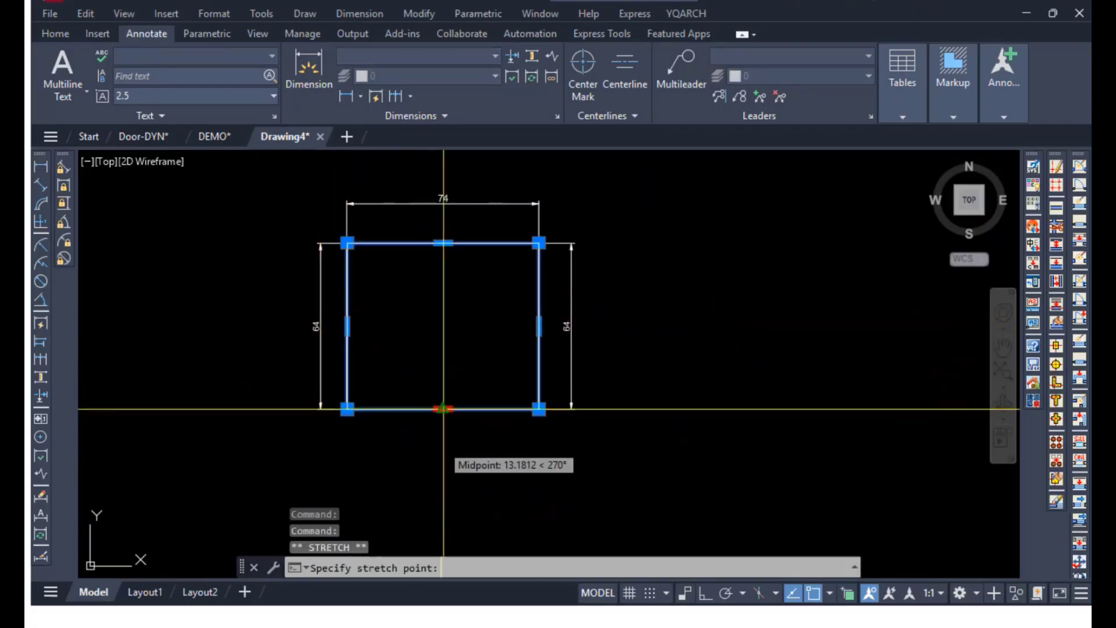
left_click(442, 465)
Examine the vertical dimensions on both sides of the rectangle to compare how each follows the stretched edge.
scroll(577, 371, "up", 6)
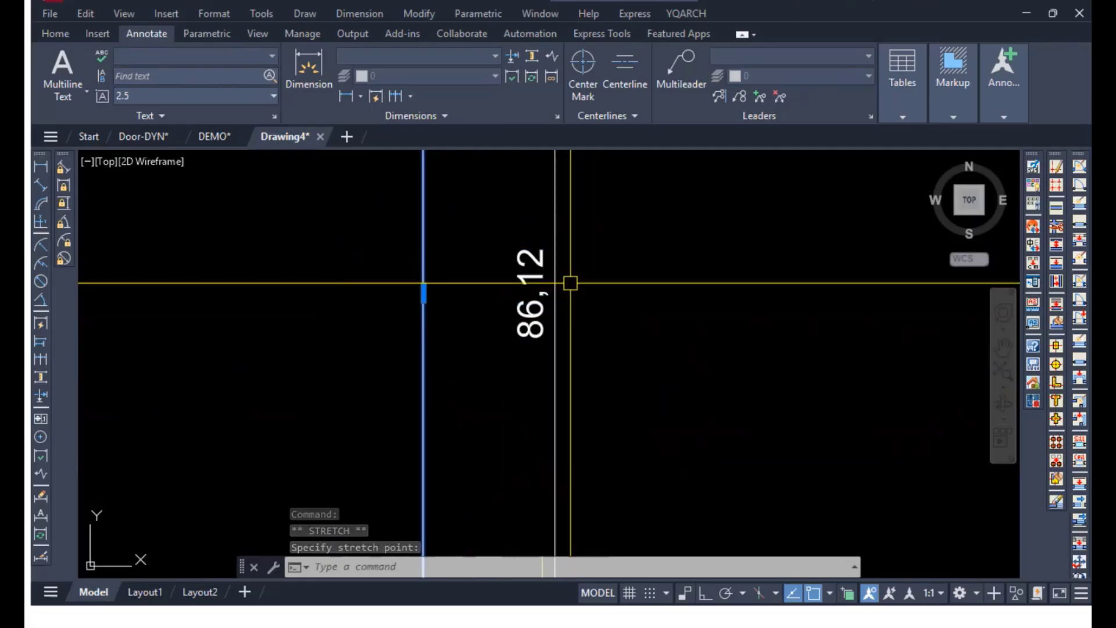
scroll(515, 341, "down", 4)
middle_click_drag(328, 289, 432, 329)
scroll(530, 418, "down", 3)
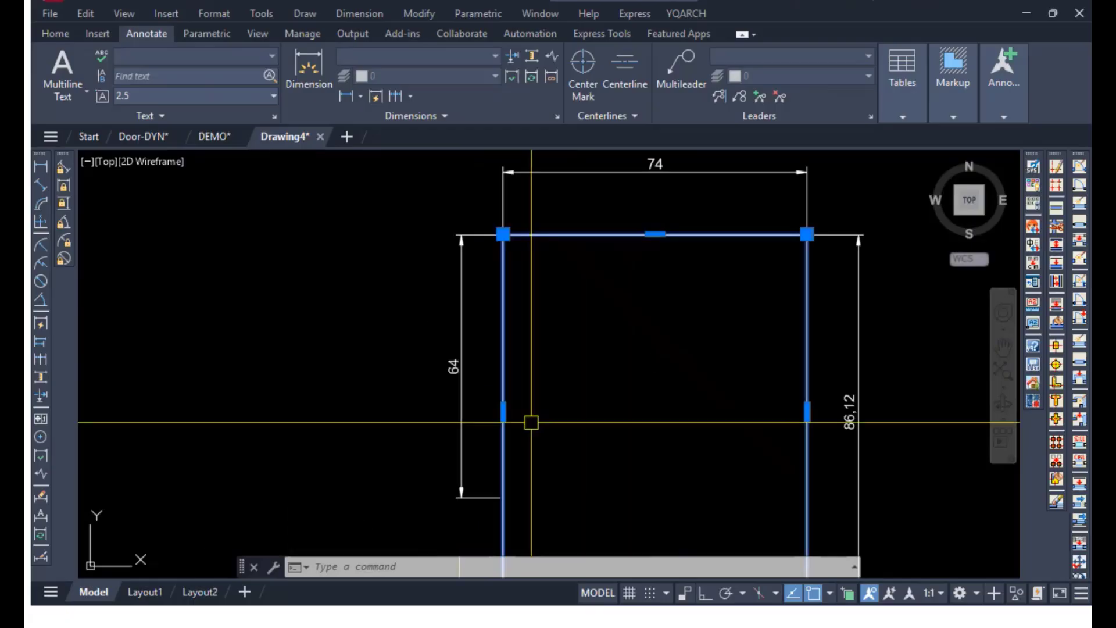
scroll(473, 343, "up", 5)
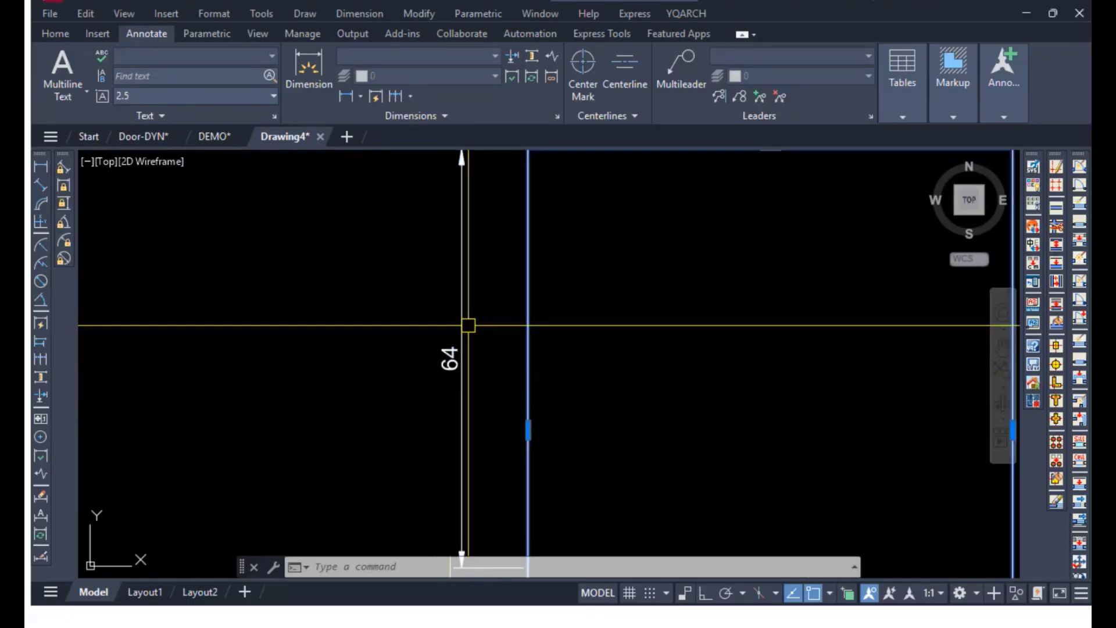
scroll(527, 401, "down", 4)
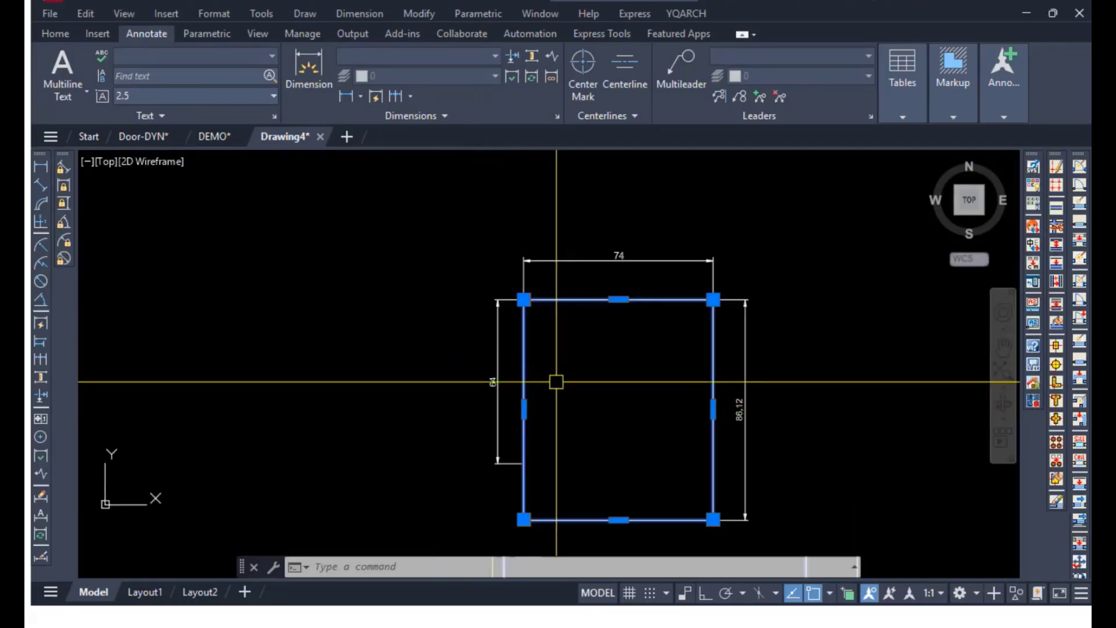
scroll(556, 378, "up", 2)
left_click(471, 392)
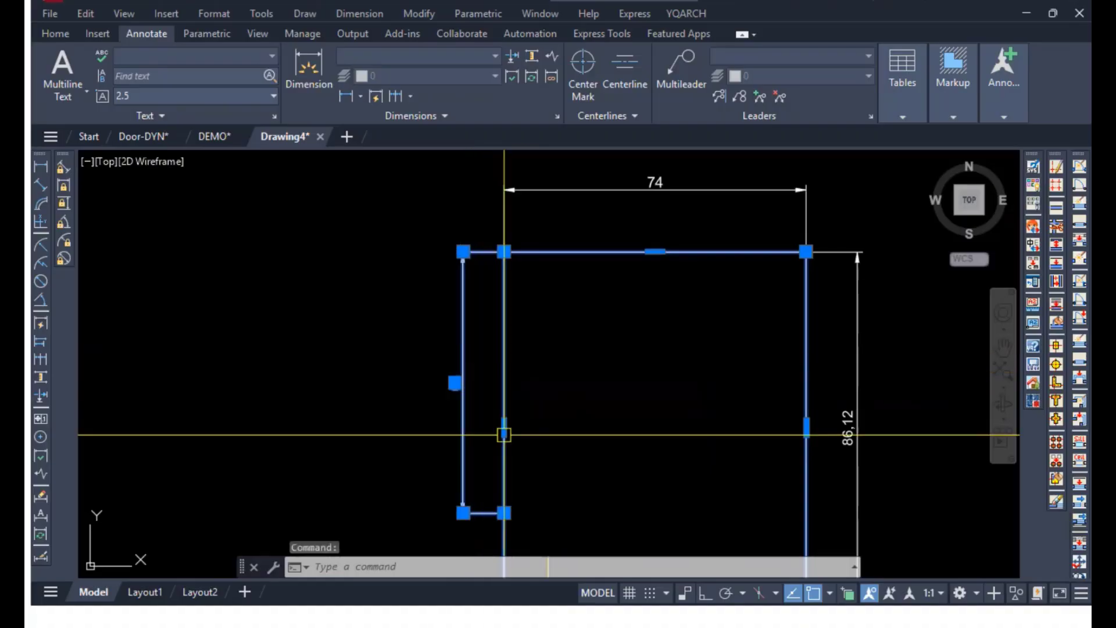
key("Escape")
key("Escape")
key("Escape")
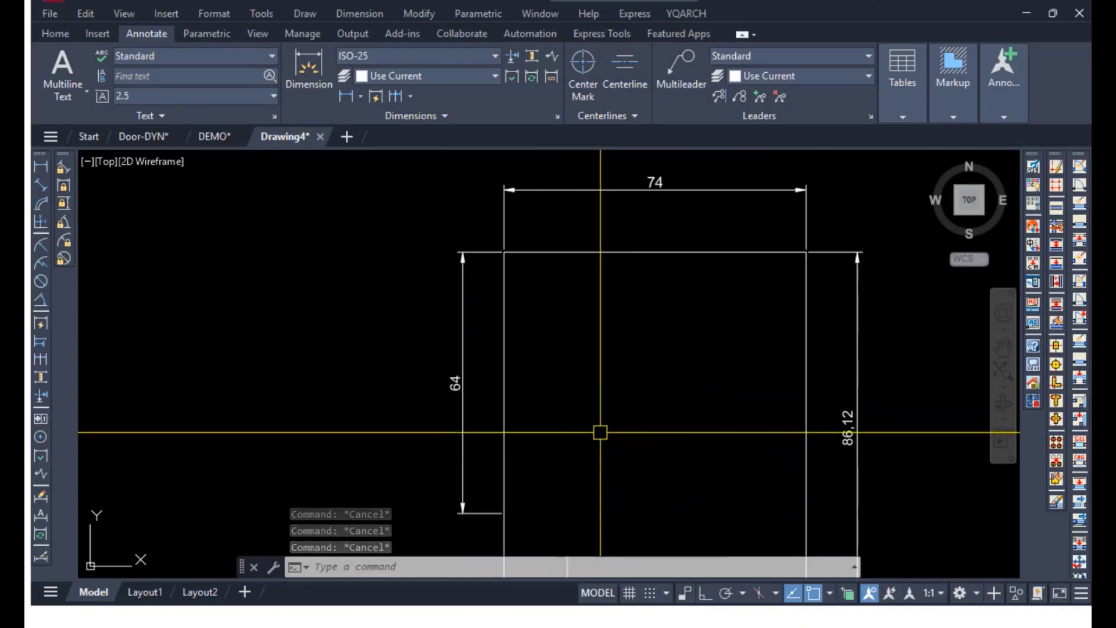
mouse_move(554, 486)
middle_mouse_down()
mouse_move(550, 391)
mouse_move(552, 404)
middle_mouse_up()
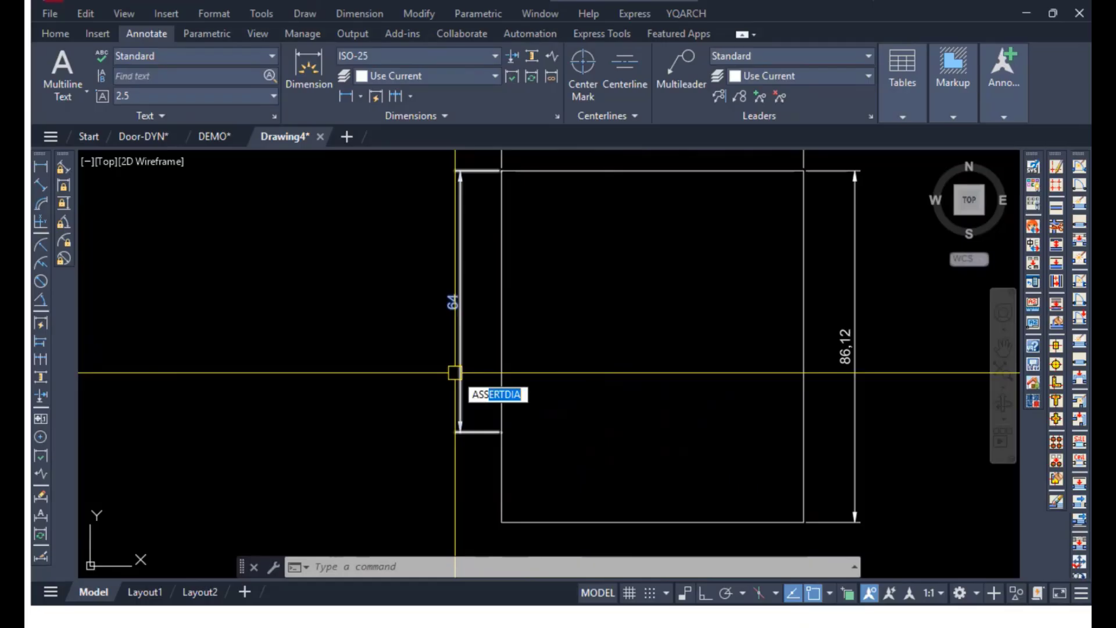
key("Escape")
key("Escape")
key("Escape")
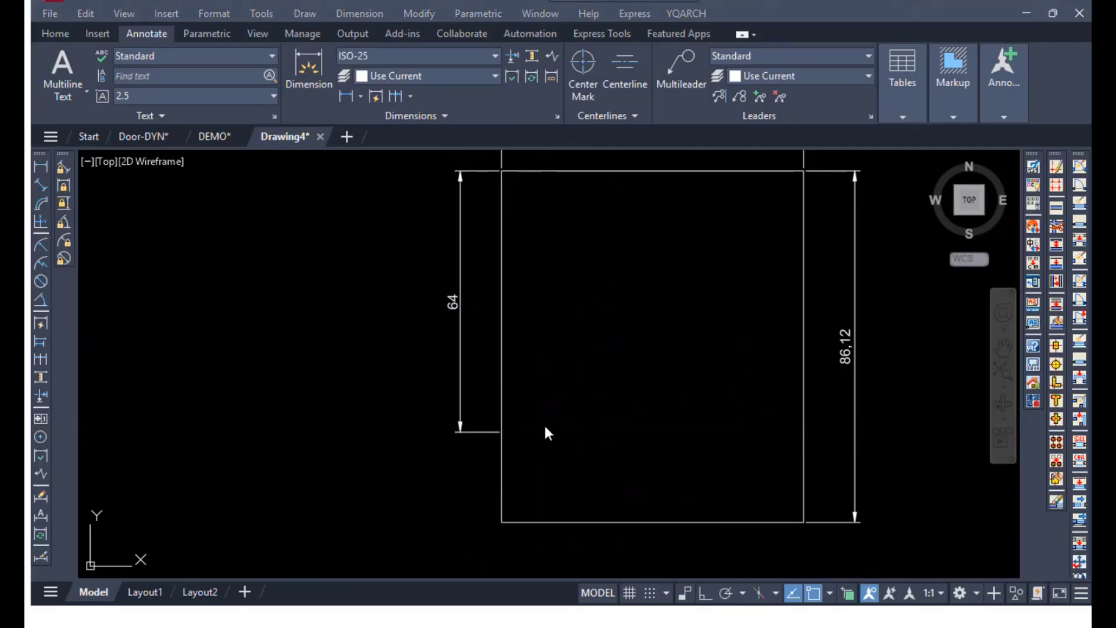
left_click(230, 356)
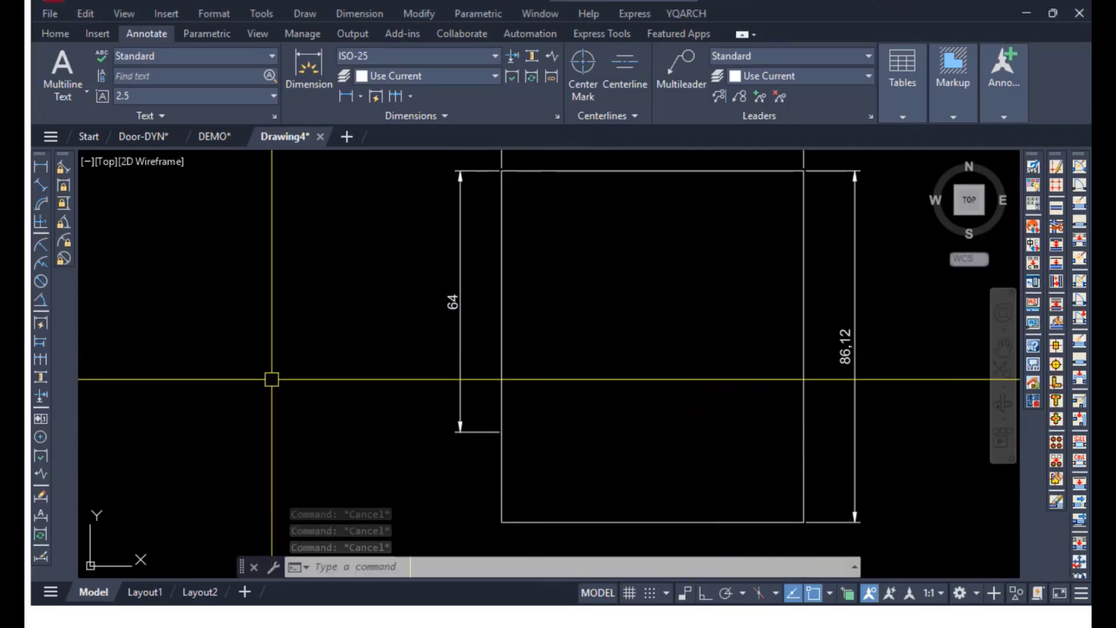
Reassociate the left vertical dimension with DIMREASSOCIATE, attaching its extension lines to the rectangle's top-left and bottom-left corners.
type("re")
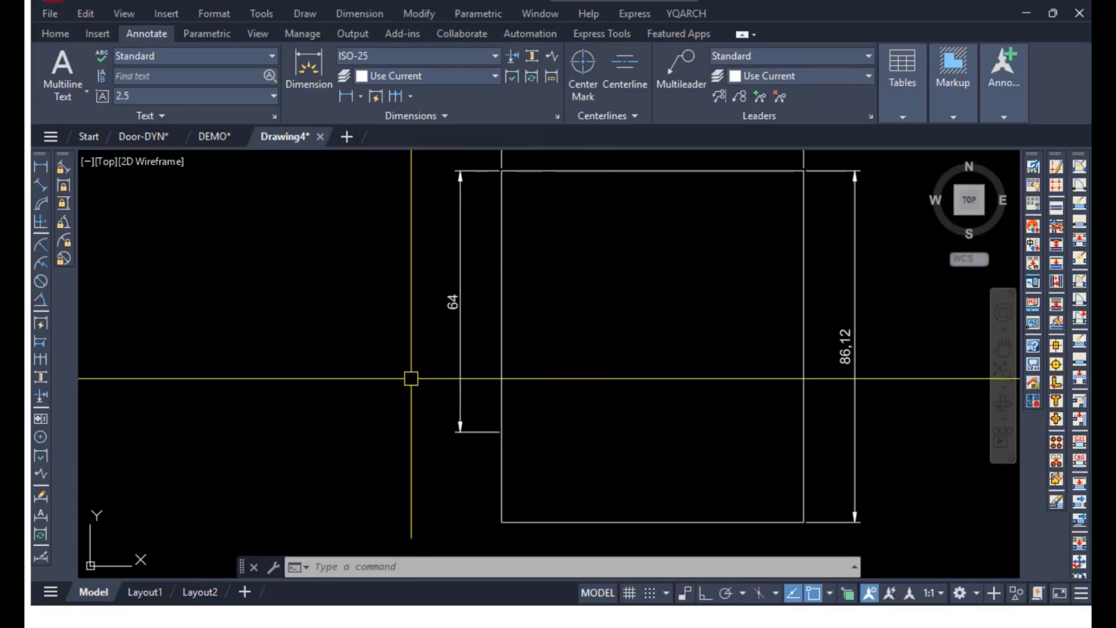
key("Return")
left_click(461, 324)
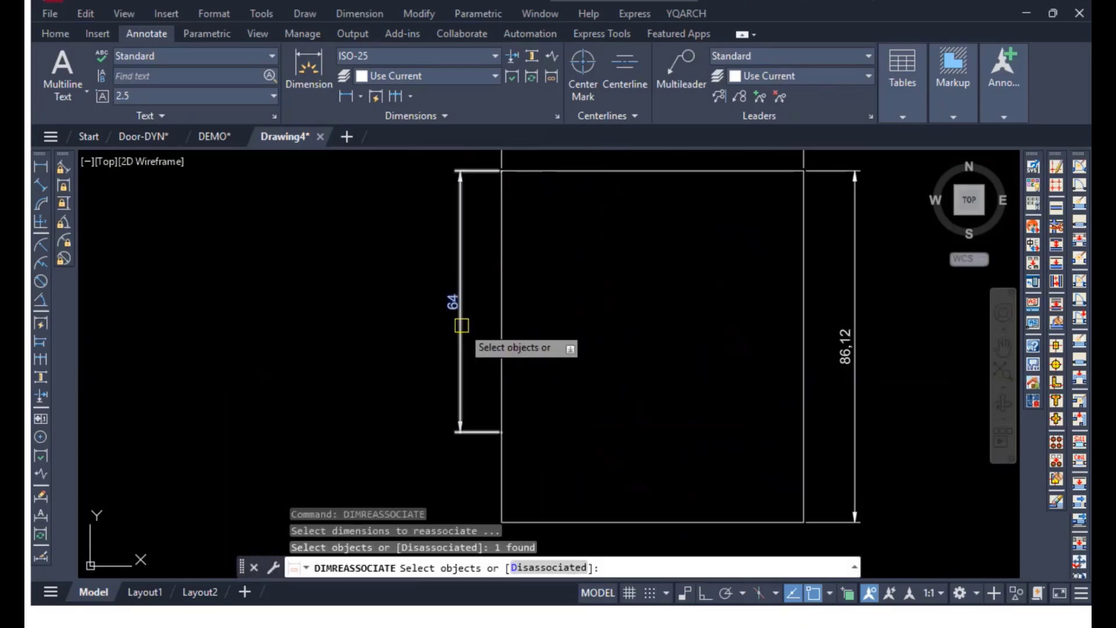
right_click(566, 367)
left_click(569, 370)
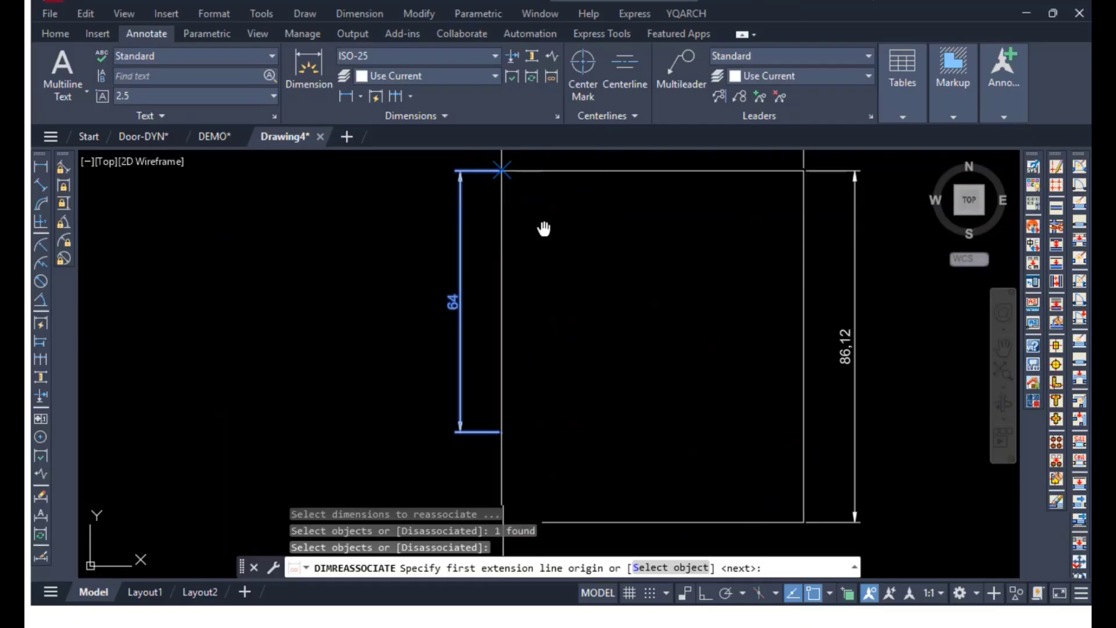
middle_click_drag(542, 229, 543, 312)
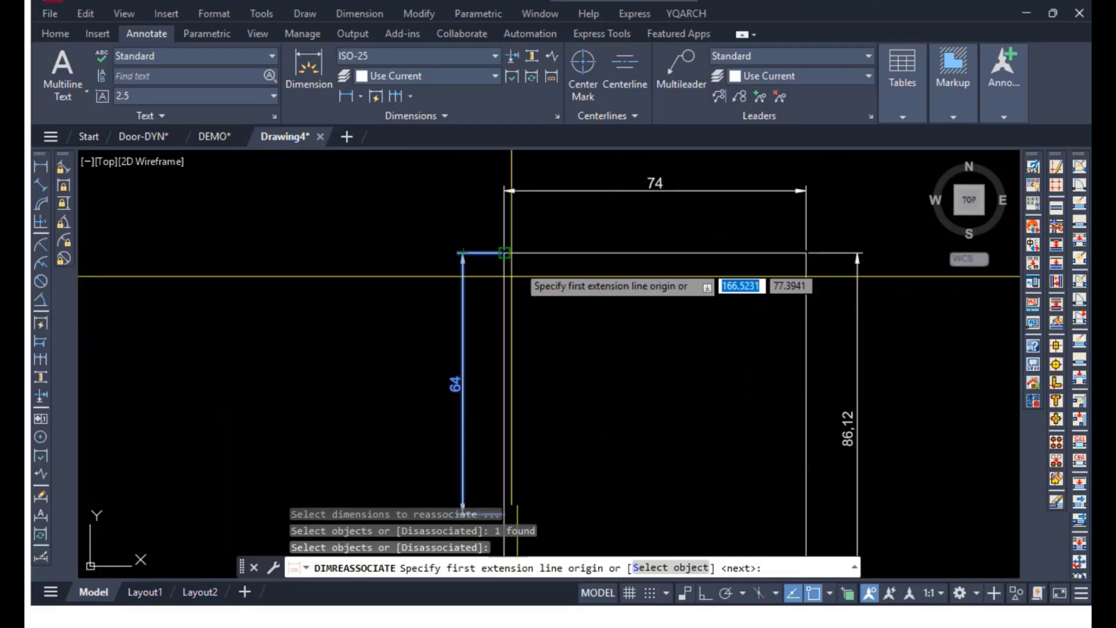
scroll(491, 253, "up", 5)
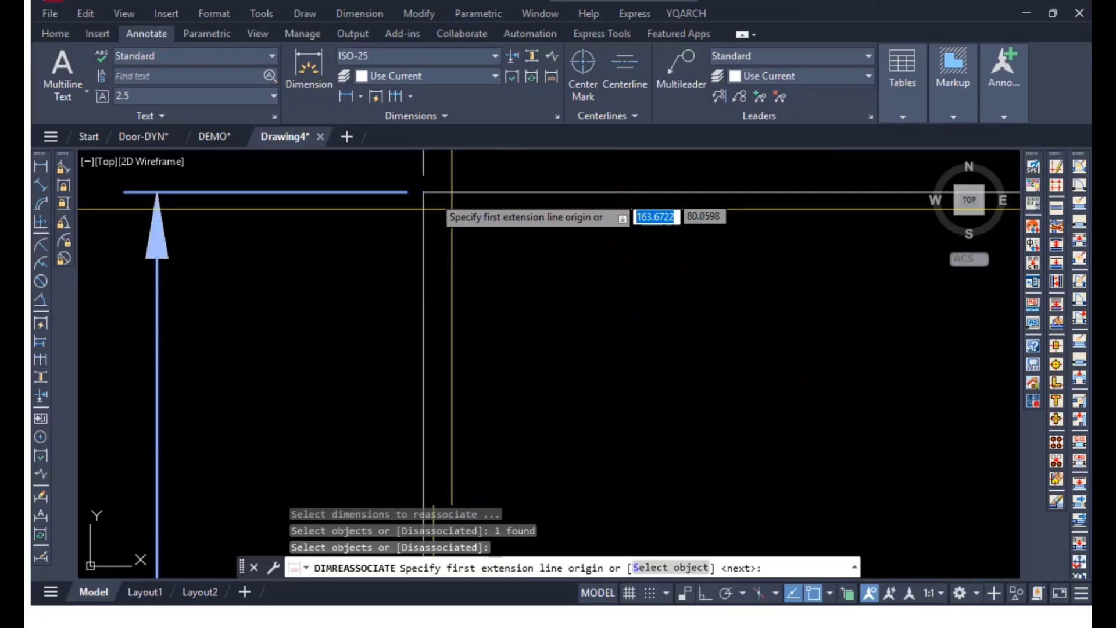
left_click(424, 192)
scroll(523, 372, "down", 8)
mouse_move(569, 490)
middle_mouse_down()
mouse_move(553, 311)
mouse_move(531, 241)
middle_mouse_up()
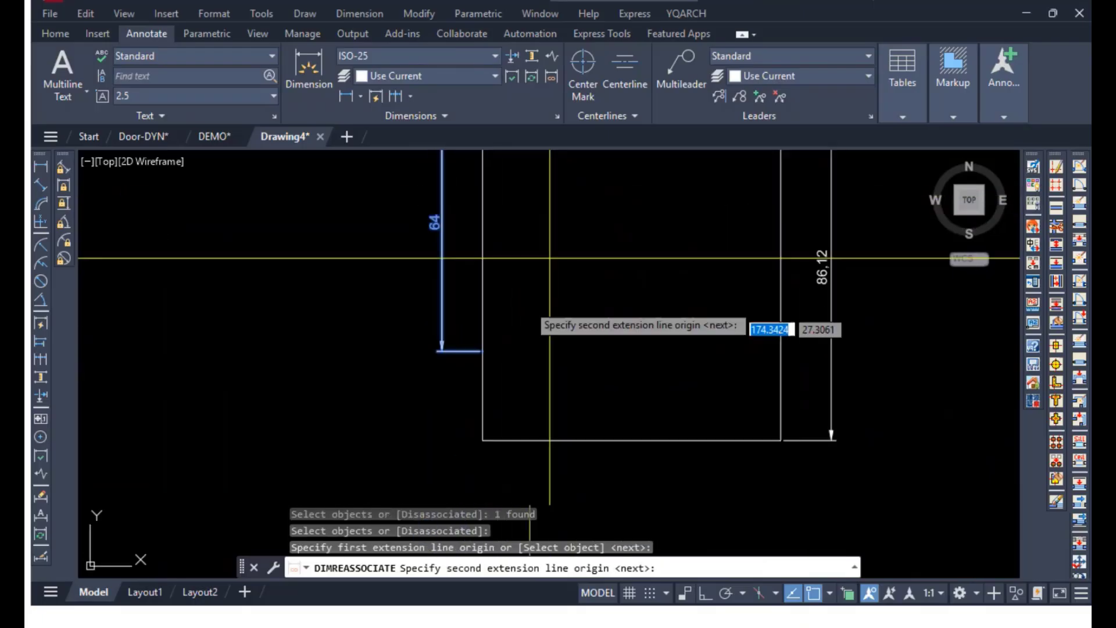
left_click(483, 440)
scroll(608, 351, "down", 3)
middle_click_drag(608, 351, 560, 411)
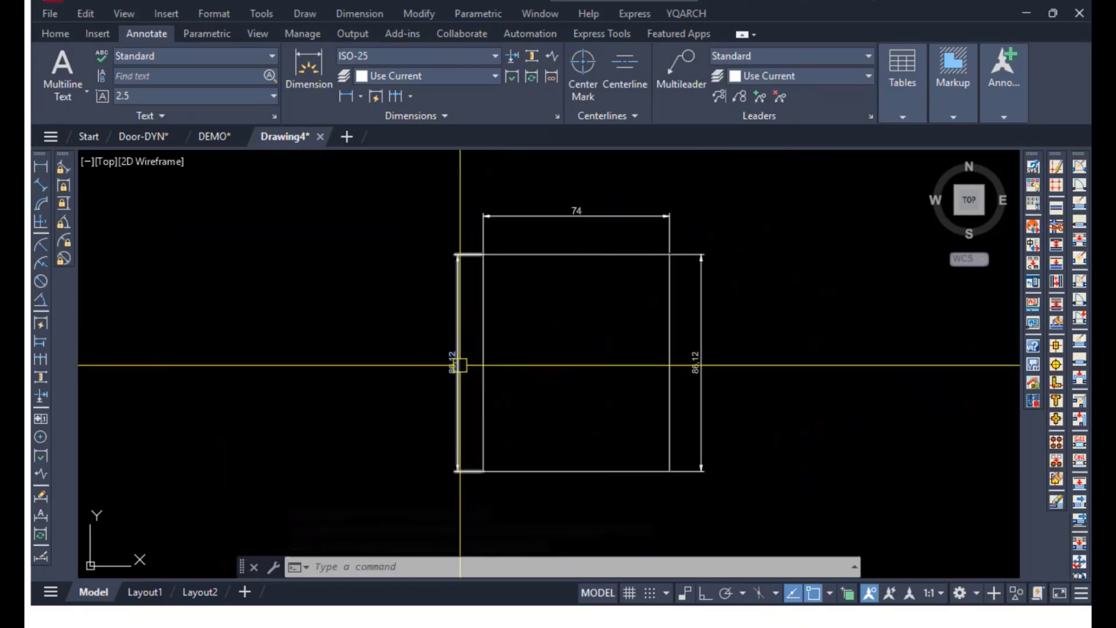
Stretch the rectangle's bottom edge upward to a height of about 54.33.
left_click(484, 381)
left_click(577, 471)
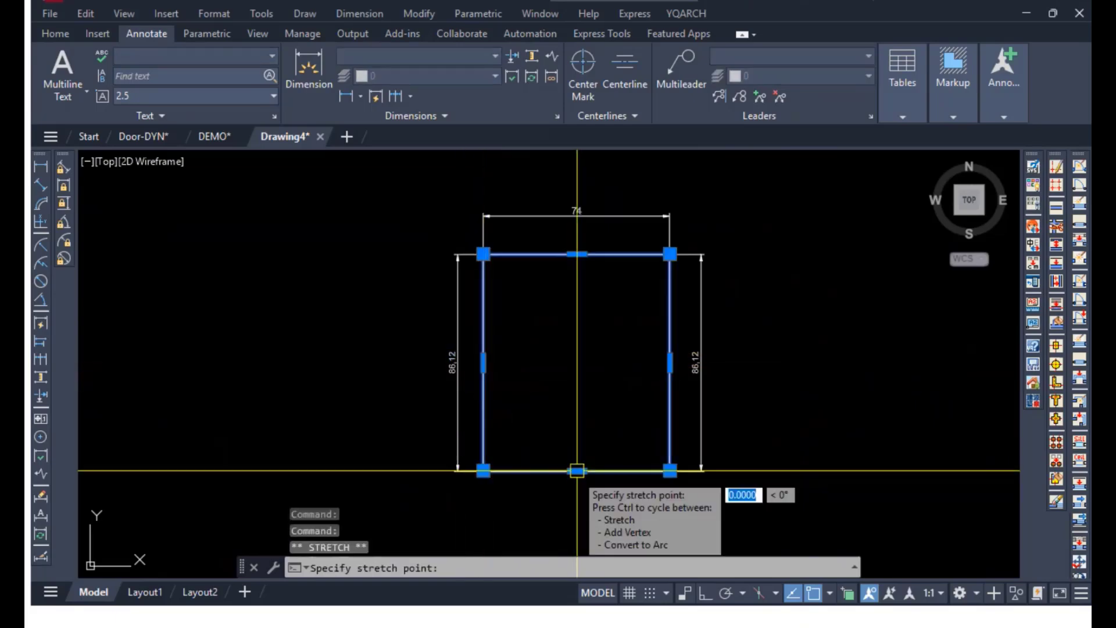
left_click(576, 389)
Try stretching the rectangle's bottom edge downward to a height of about 85.24, and undo the stretch.
left_click(577, 391)
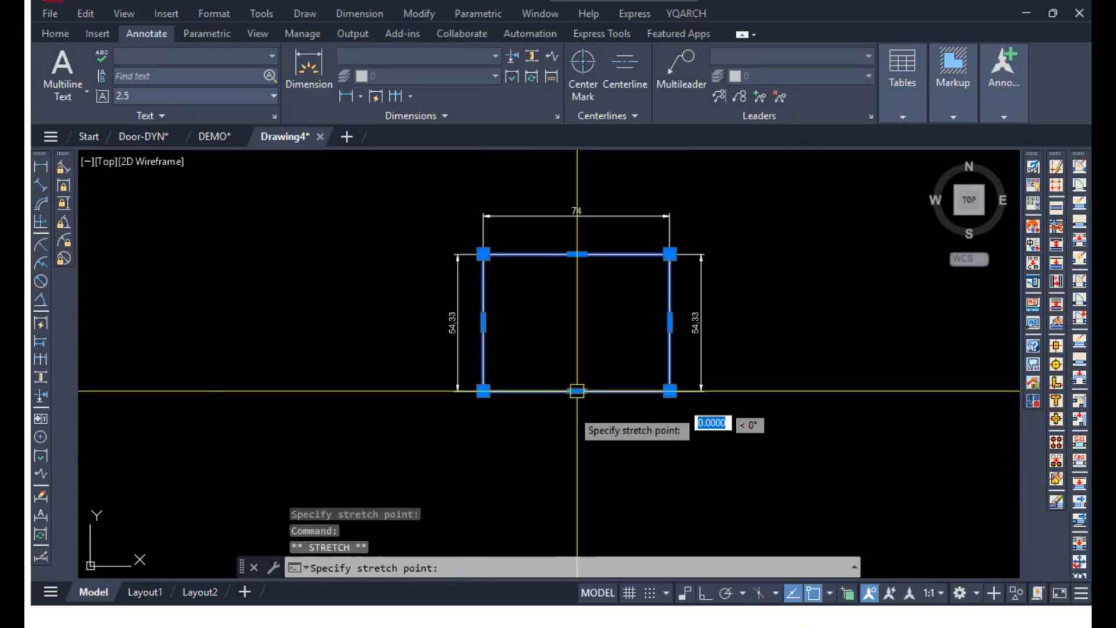
left_click(572, 469)
mouse_move(572, 468)
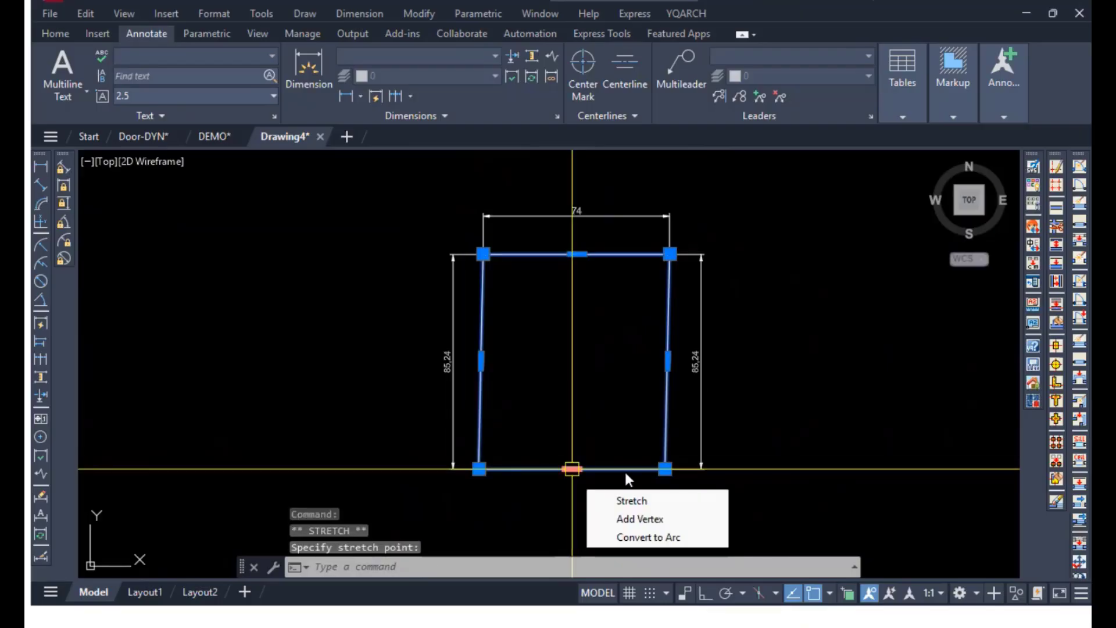
key("ctrl+z")
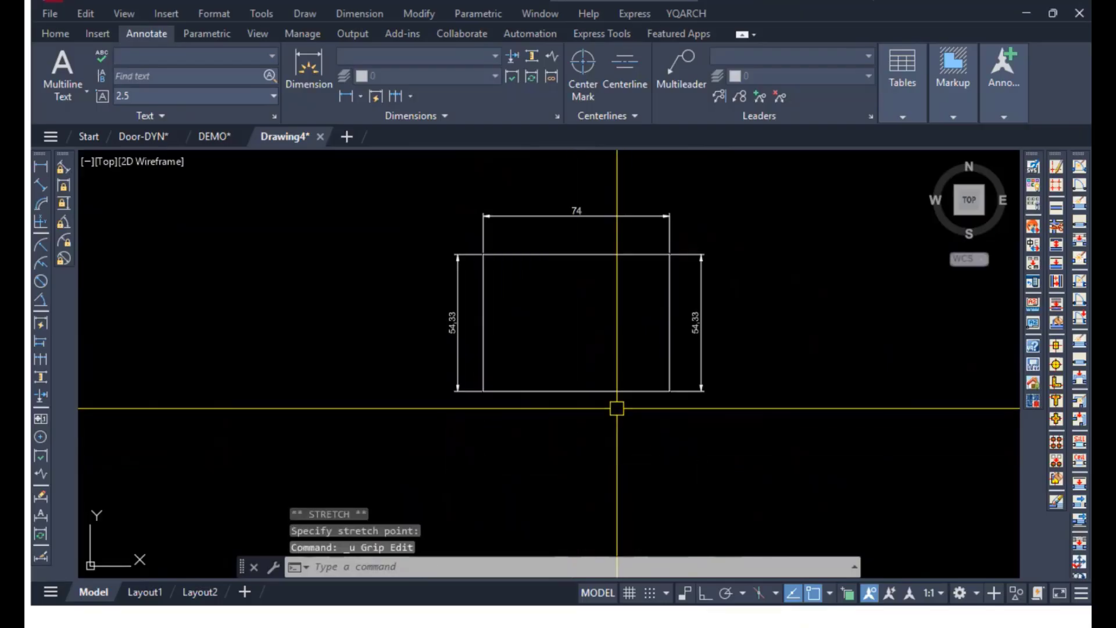
Stretch the rectangle's bottom edge downward to a height of about 86.88.
left_click(587, 391)
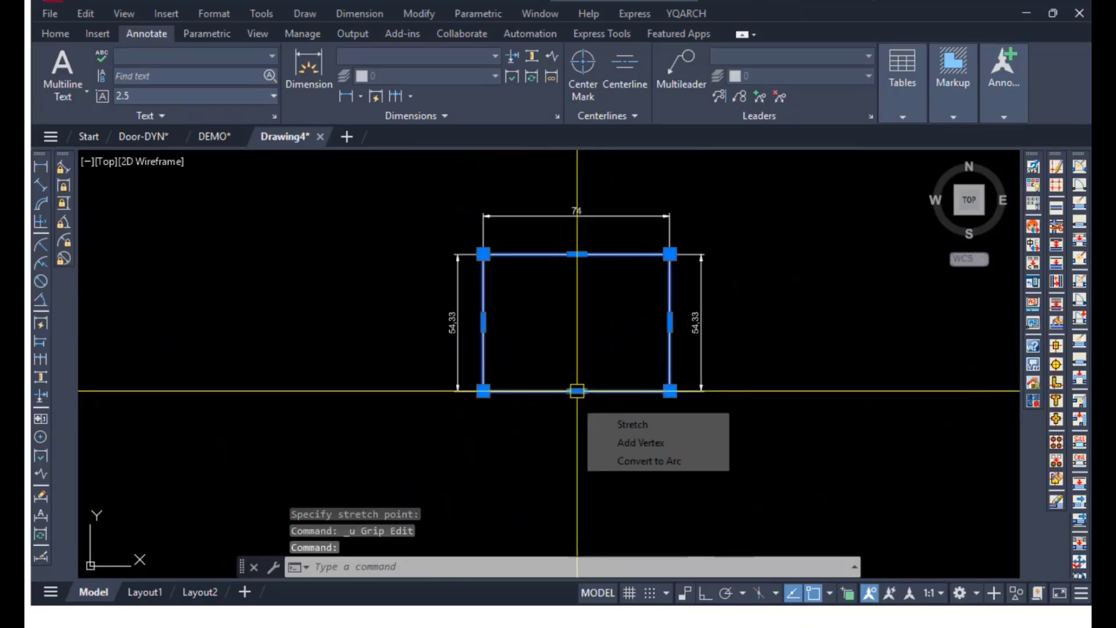
left_click(576, 391)
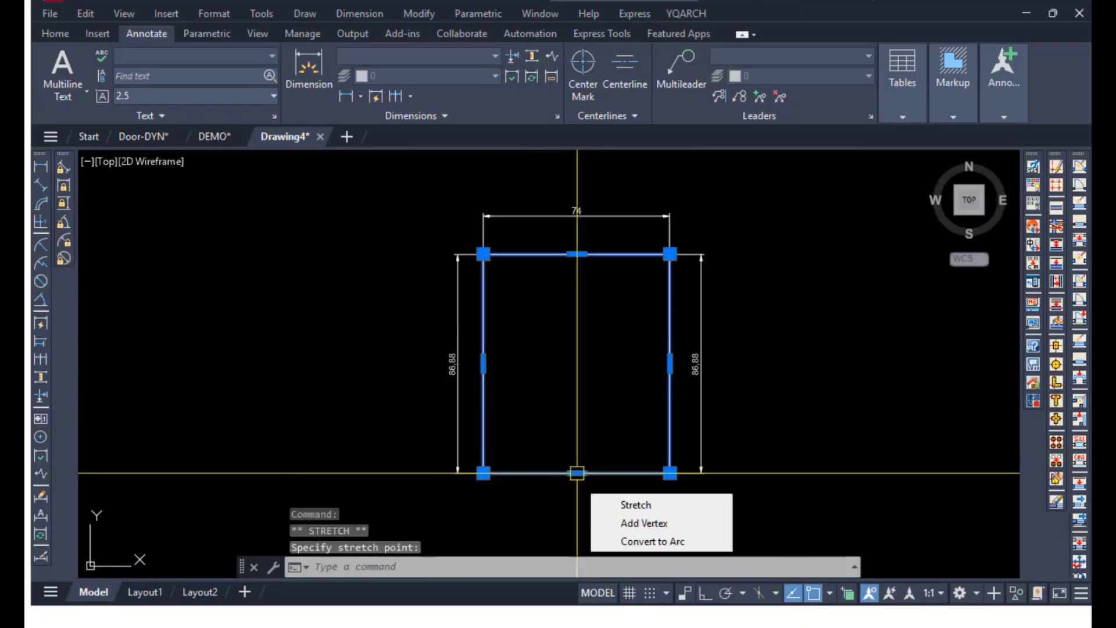
left_click(577, 472)
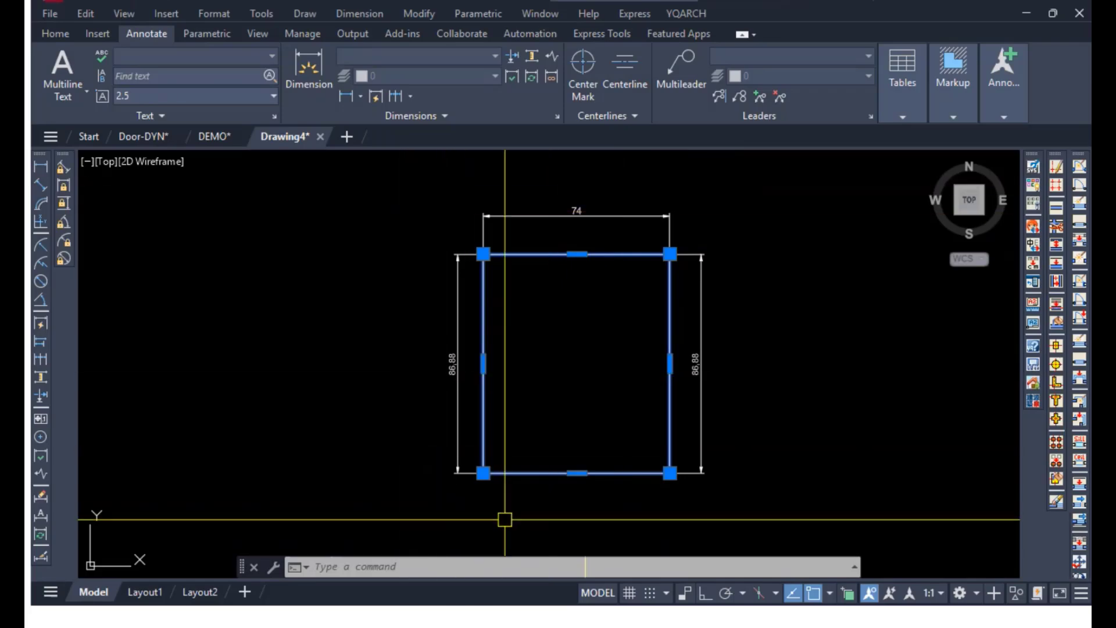
Stretch the rectangle's bottom edge further downward, lengthening the height by a bit more than a third.
middle_click_drag(761, 338, 680, 368)
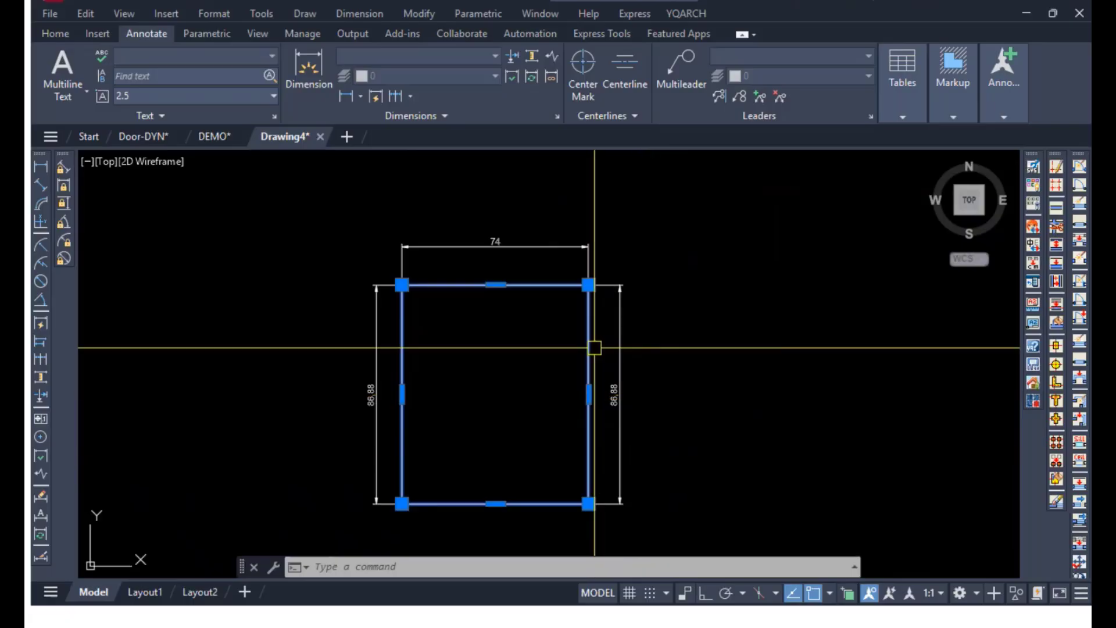
scroll(560, 401, "up", 2)
scroll(558, 406, "down", 2)
scroll(558, 406, "down", 2)
middle_click_drag(561, 417, 564, 350)
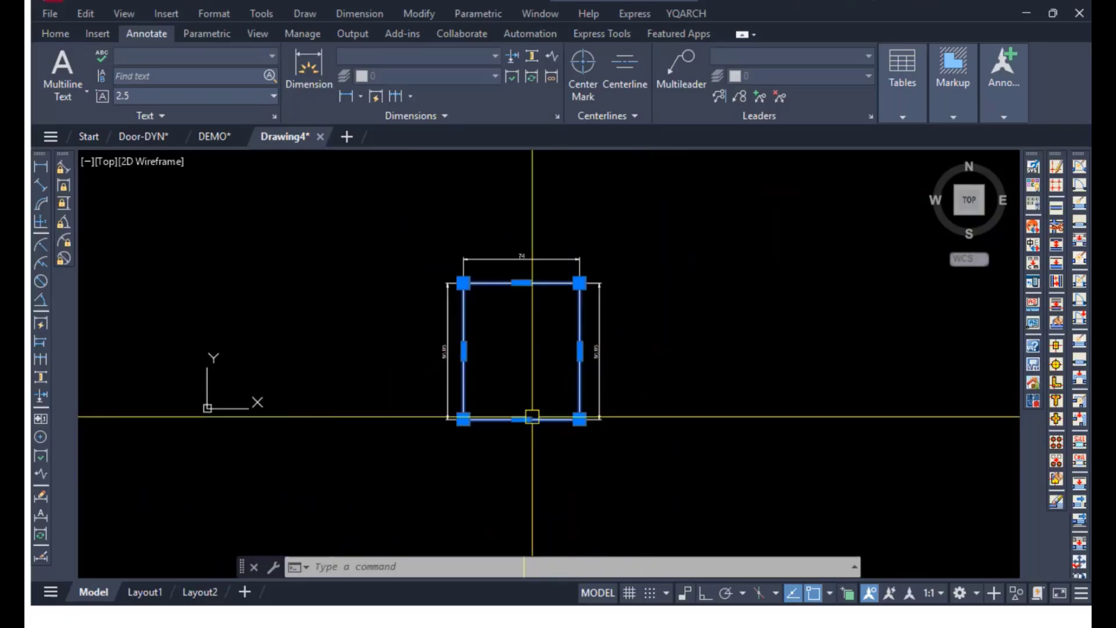
left_click(522, 418)
left_click(521, 471)
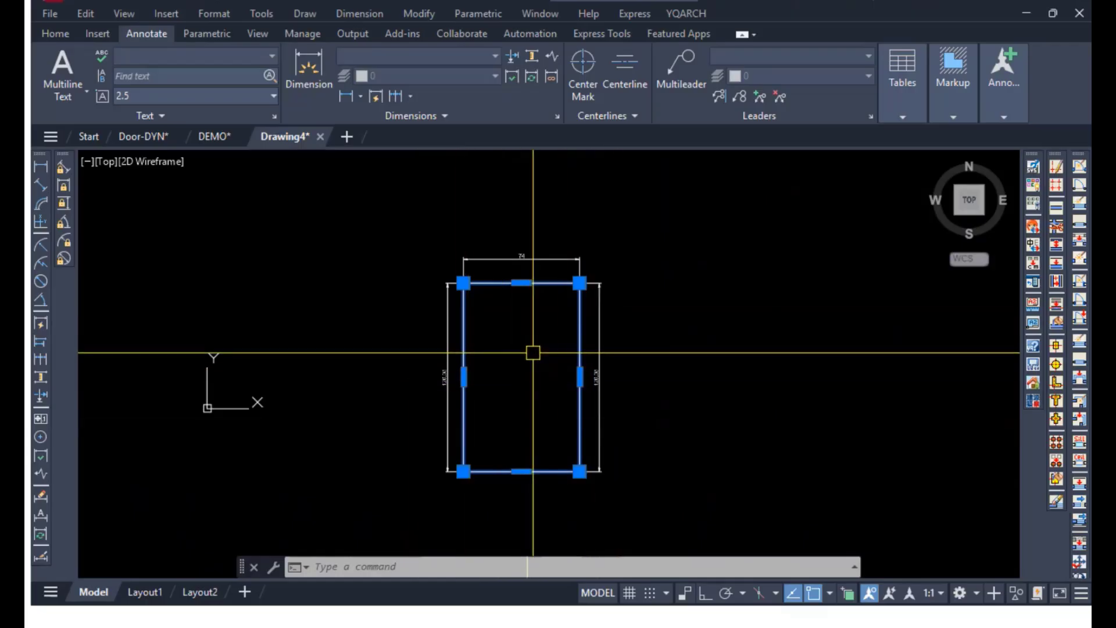
Switch to the Door-DYN drawing, bring all its parts into view and hide the command line.
left_click(209, 136)
left_click(131, 137)
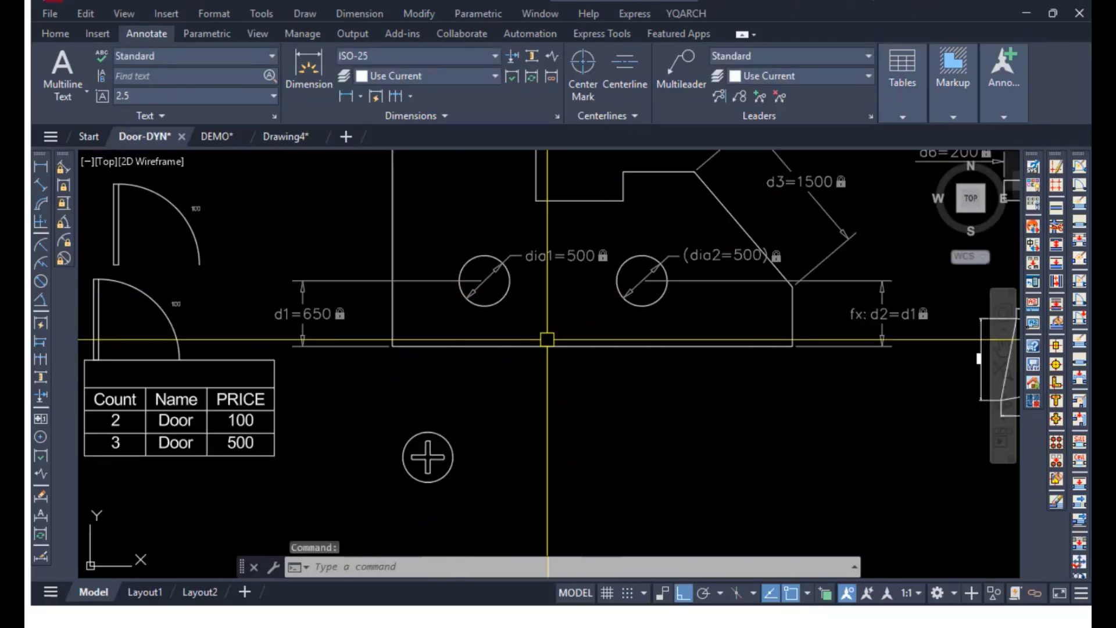
scroll(546, 340, "down", 4)
mouse_move(584, 334)
middle_mouse_down()
mouse_move(383, 433)
mouse_move(475, 405)
mouse_move(495, 374)
middle_mouse_up()
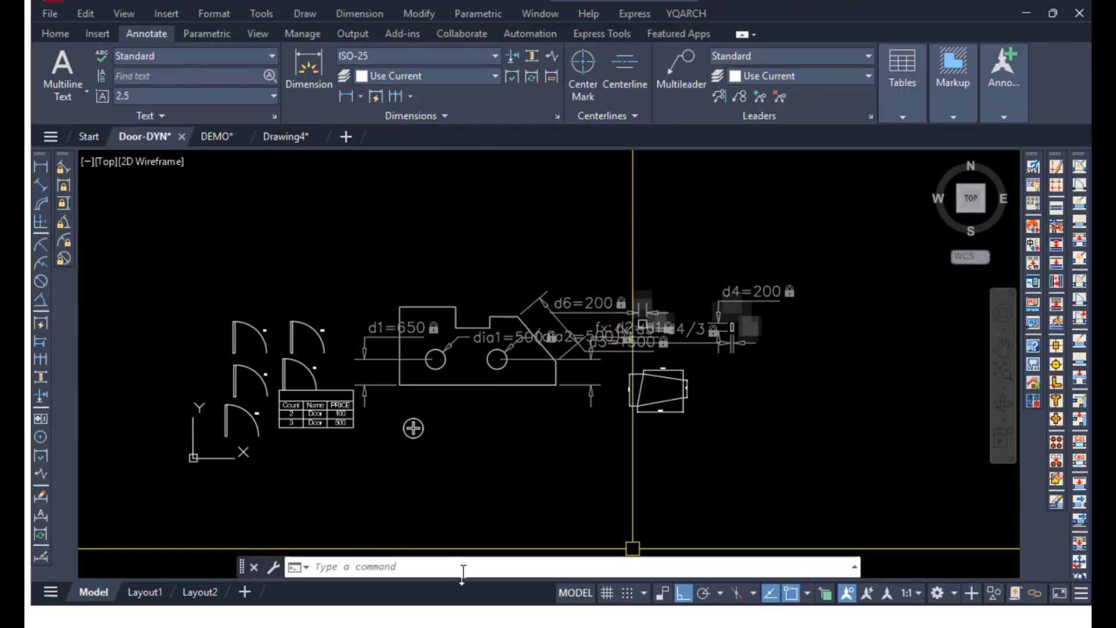
key("ctrl+9")
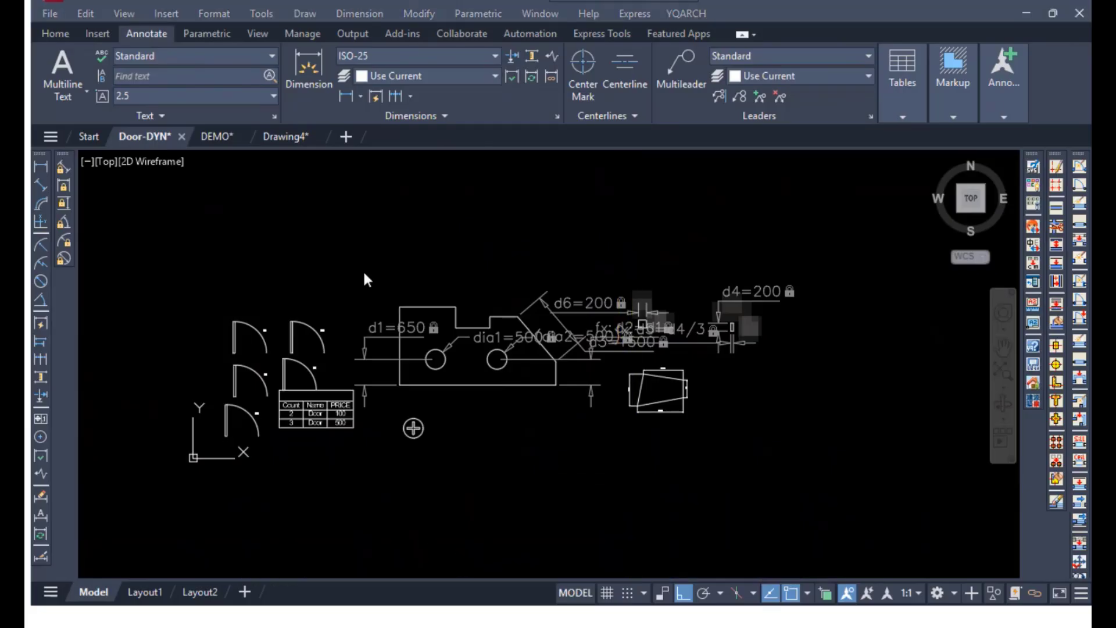
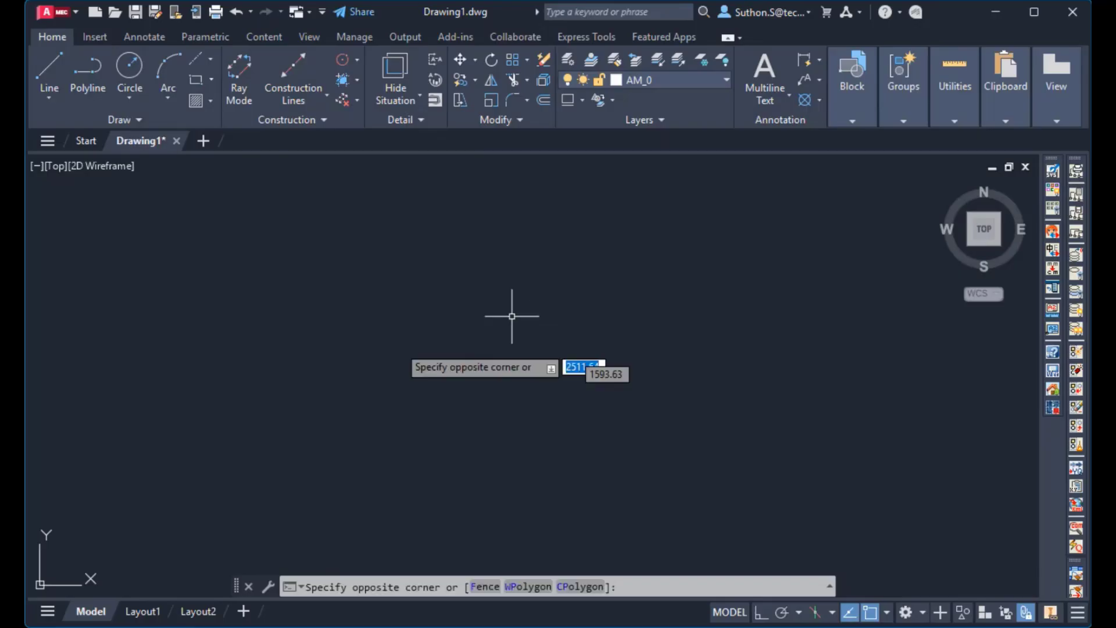
left_click(456, 319)
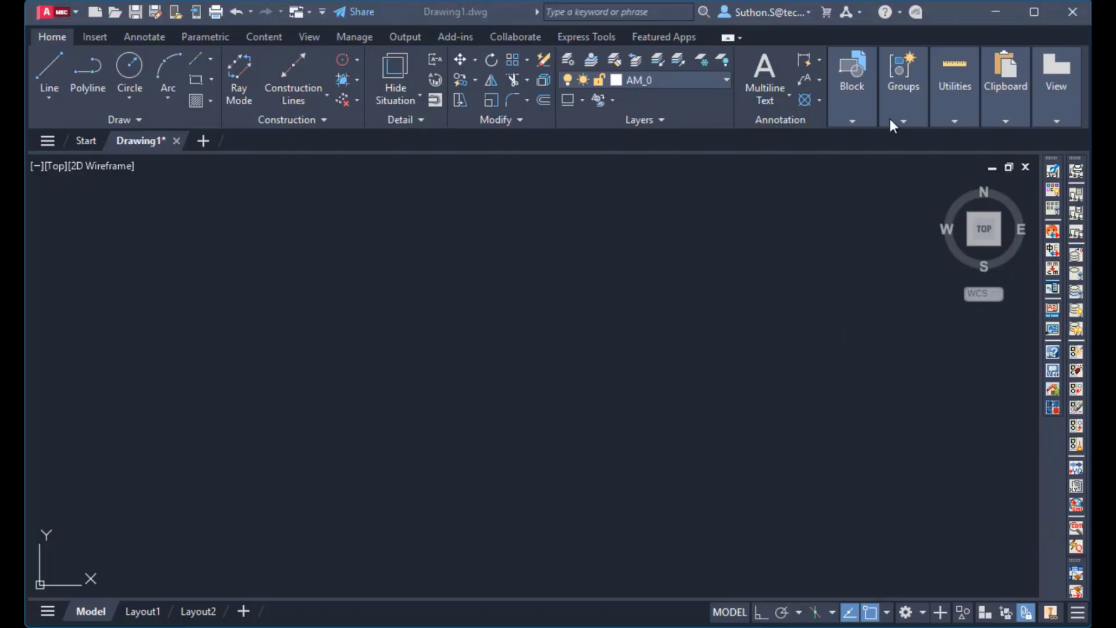
left_click(276, 343)
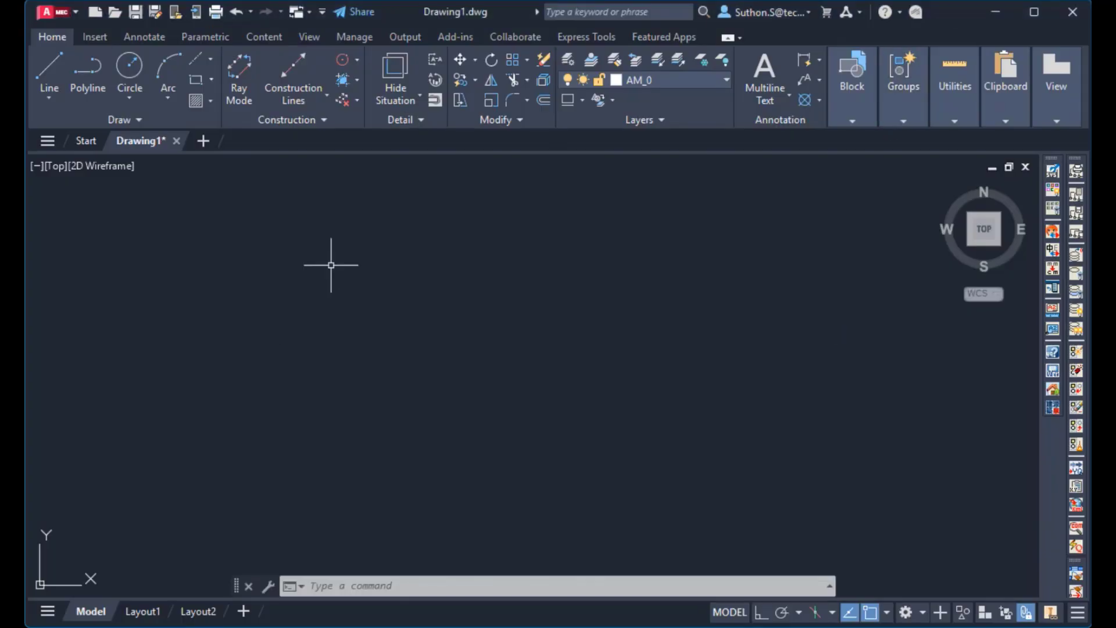
Start a Symmetrical Line in the empty drawing and define its horizontal centerline with a length of 30, using Ortho.
left_click(49, 102)
left_click(60, 167)
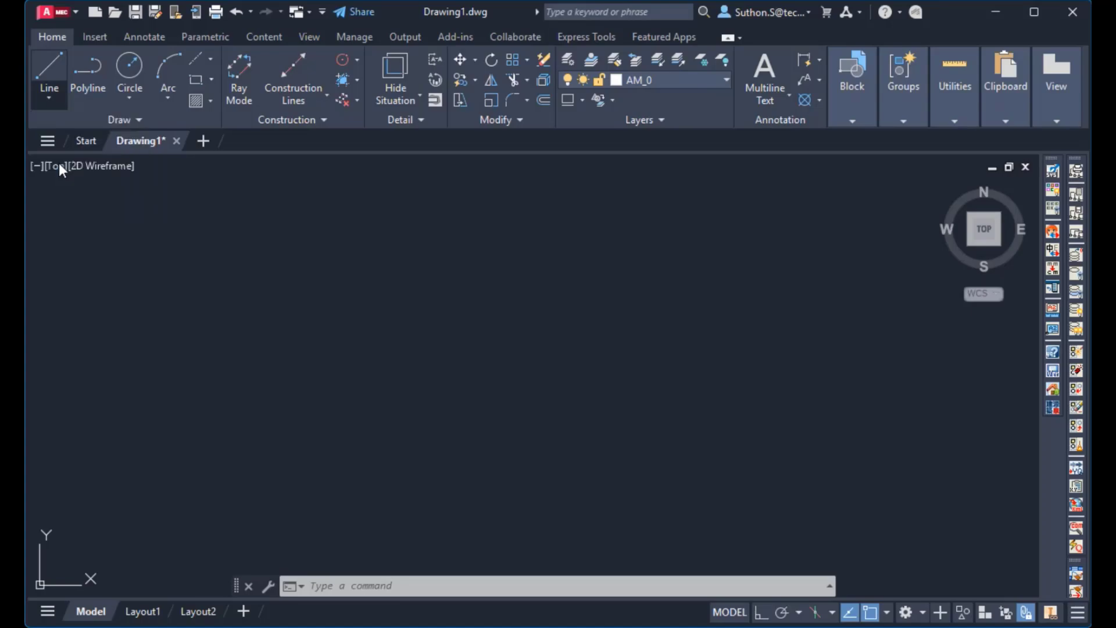
left_click(458, 361)
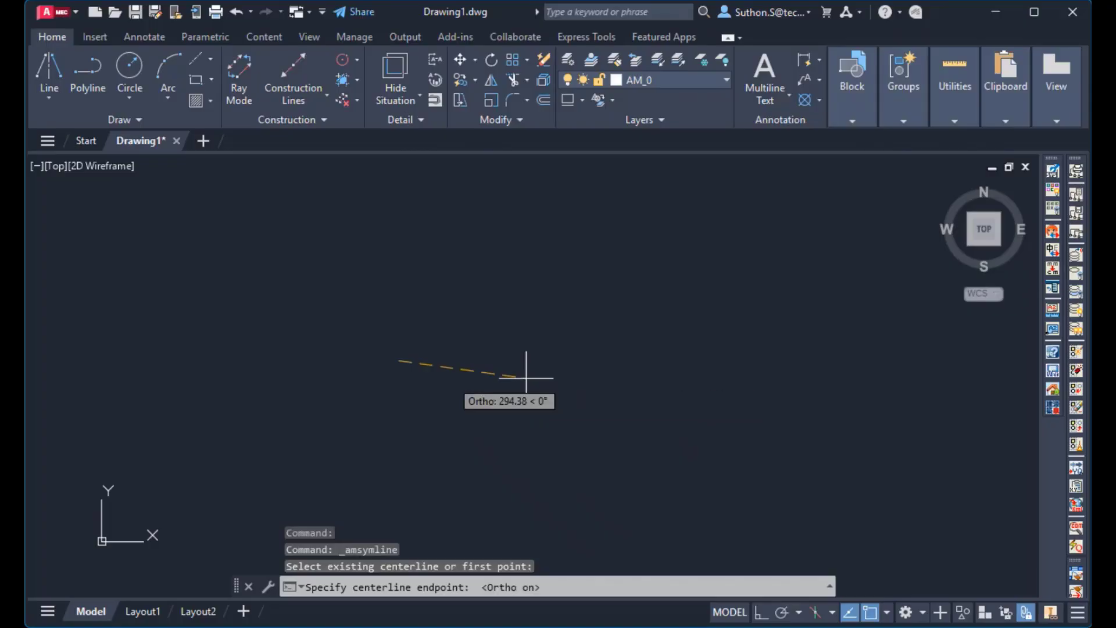
key("F8")
type("30")
key("Return")
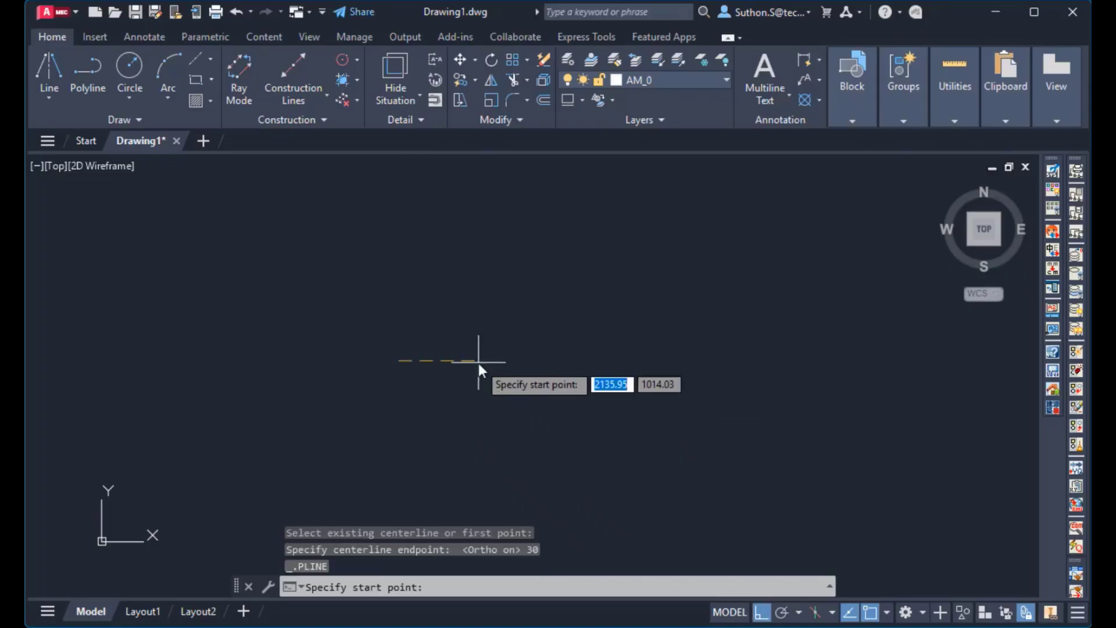
Begin the symmetrical outline at the centerline's left end, going 70/2 straight up and 6 to the right with Ortho on.
key("F8")
scroll(401, 378, "up", 4)
middle_click_drag(401, 377, 408, 356)
scroll(370, 395, "up", 6)
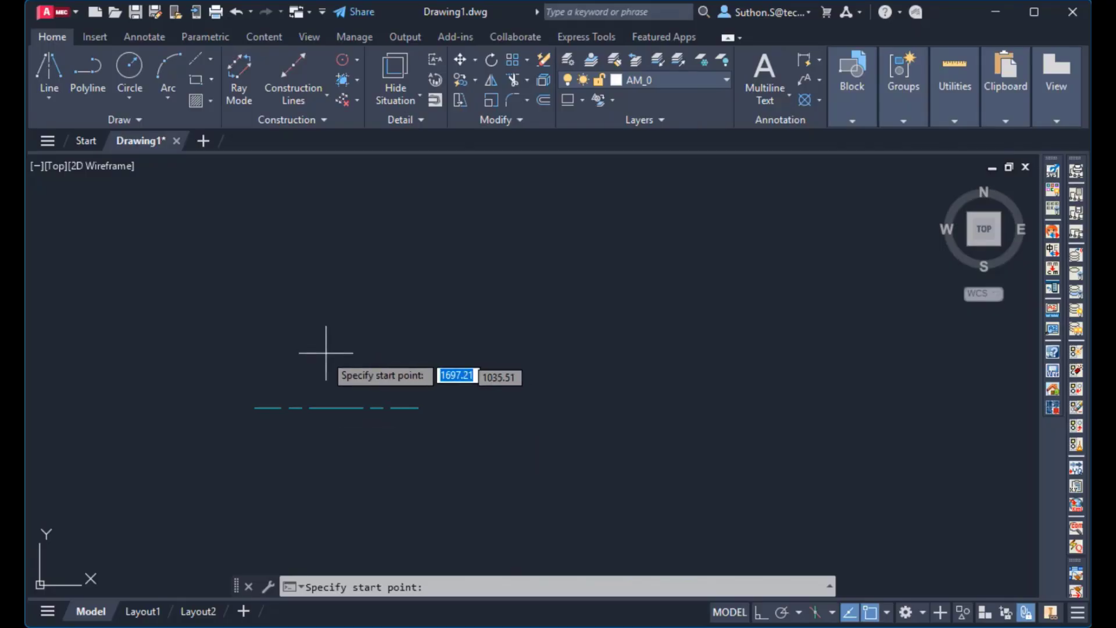
left_click(254, 407)
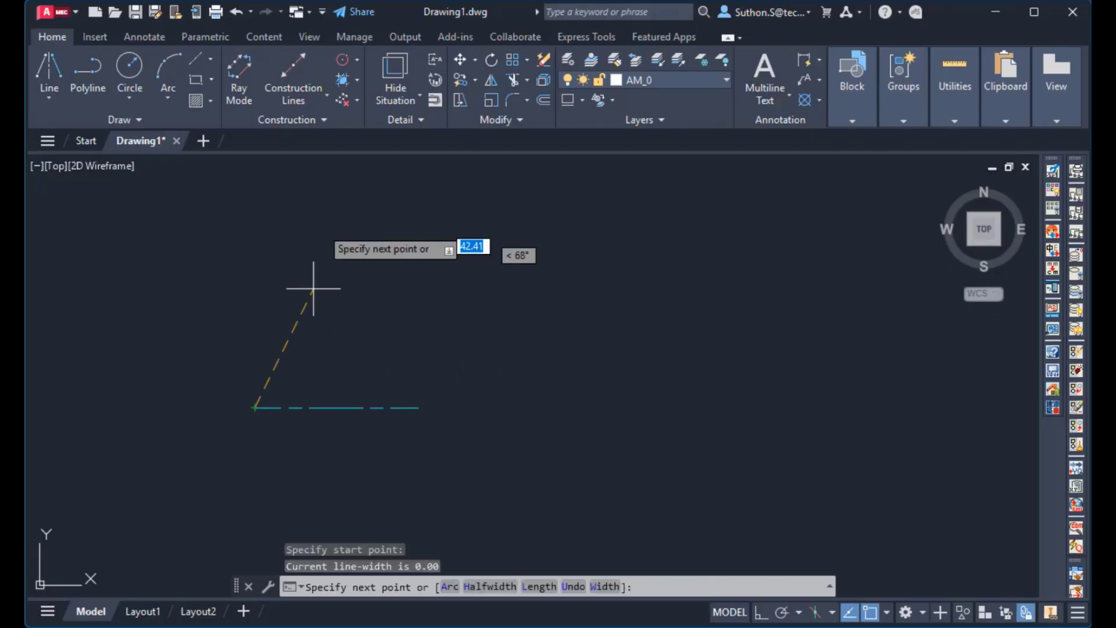
key("F8")
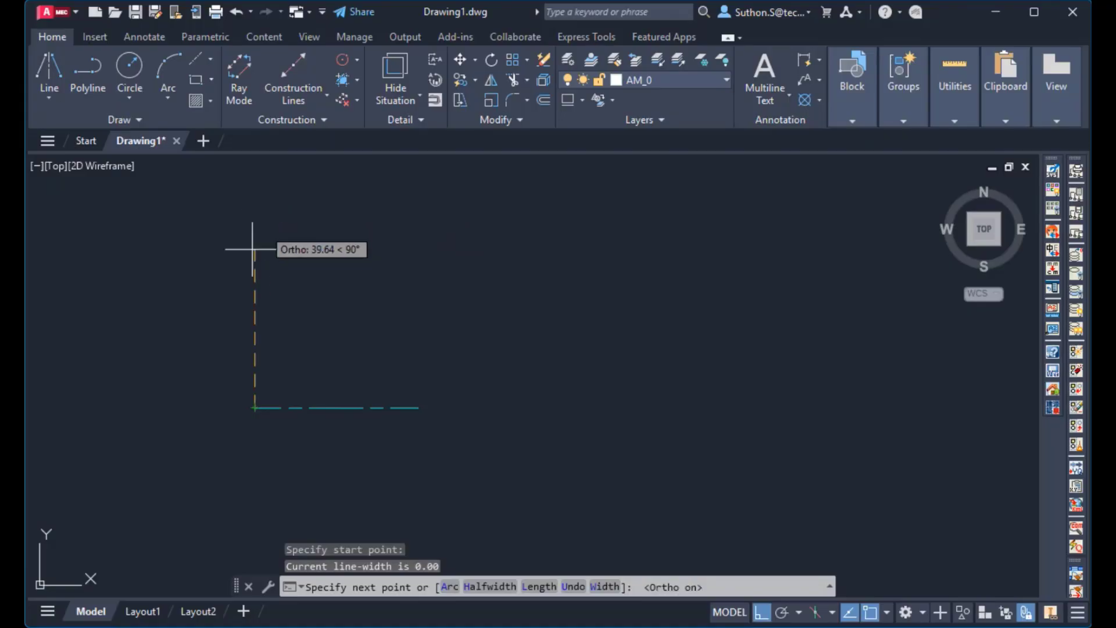
type("70/2")
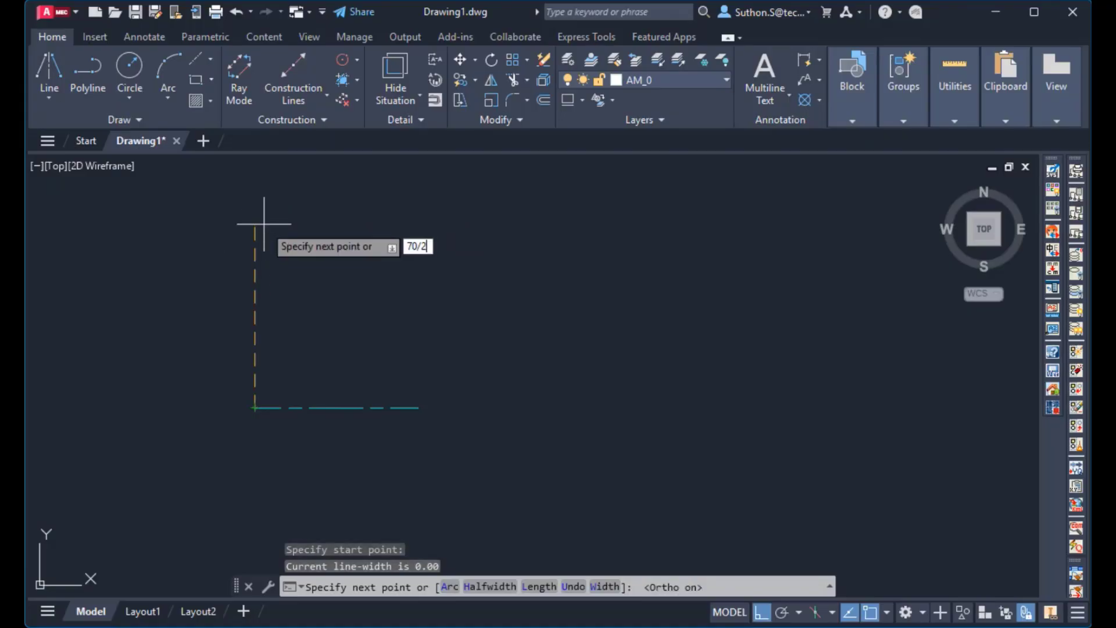
key("Return")
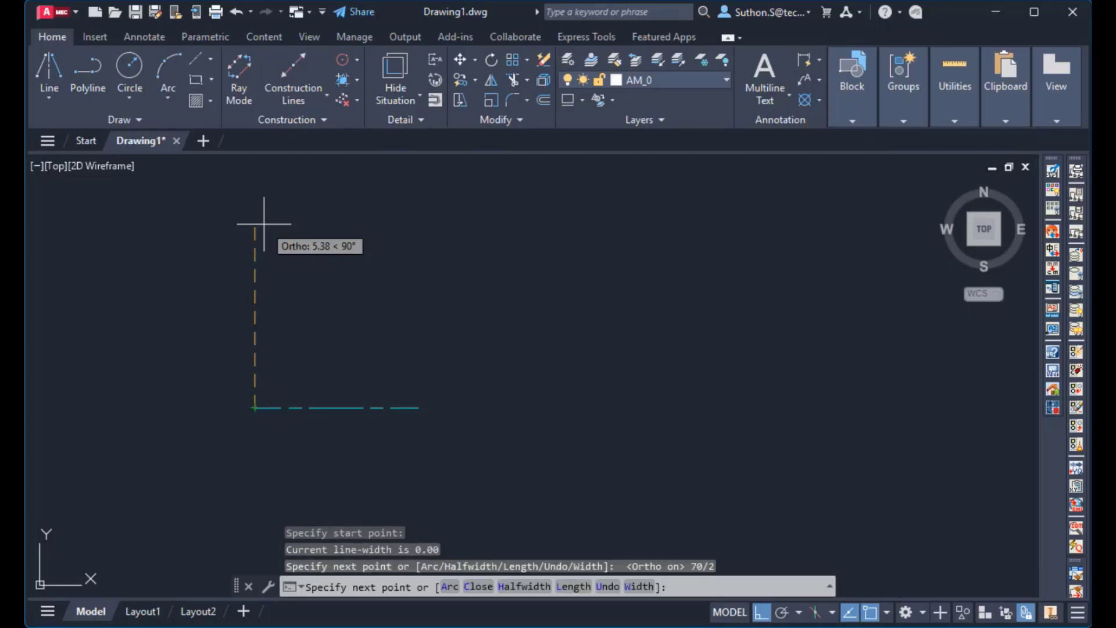
type("6")
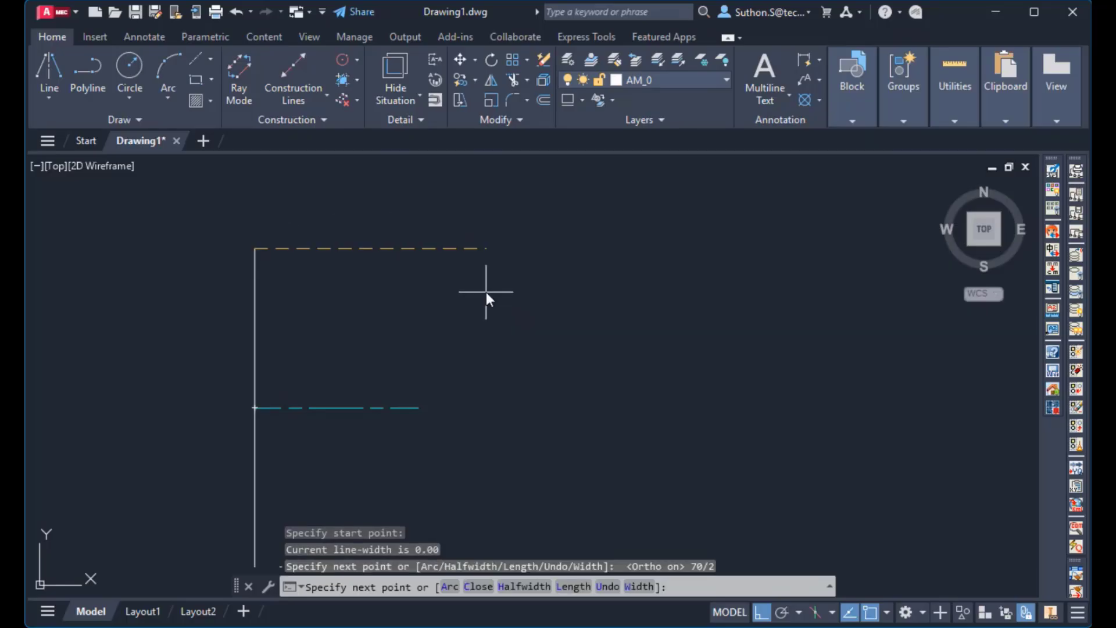
key("Return")
Continue the symmetrical outline 35/2 straight down and 24 to the right.
middle_click_drag(455, 336, 460, 242)
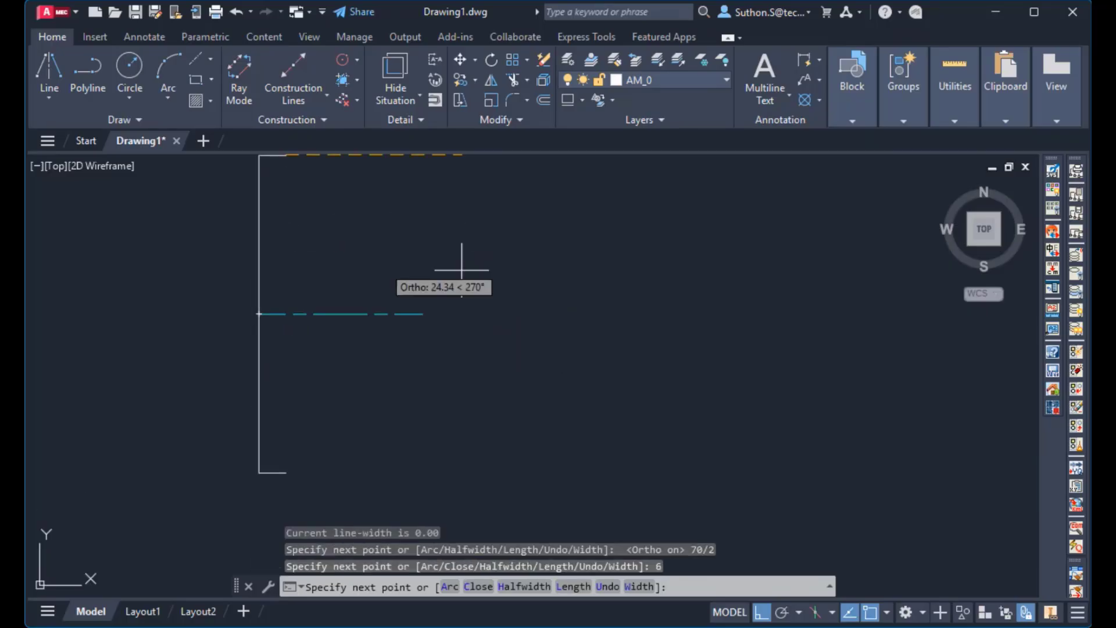
type("3")
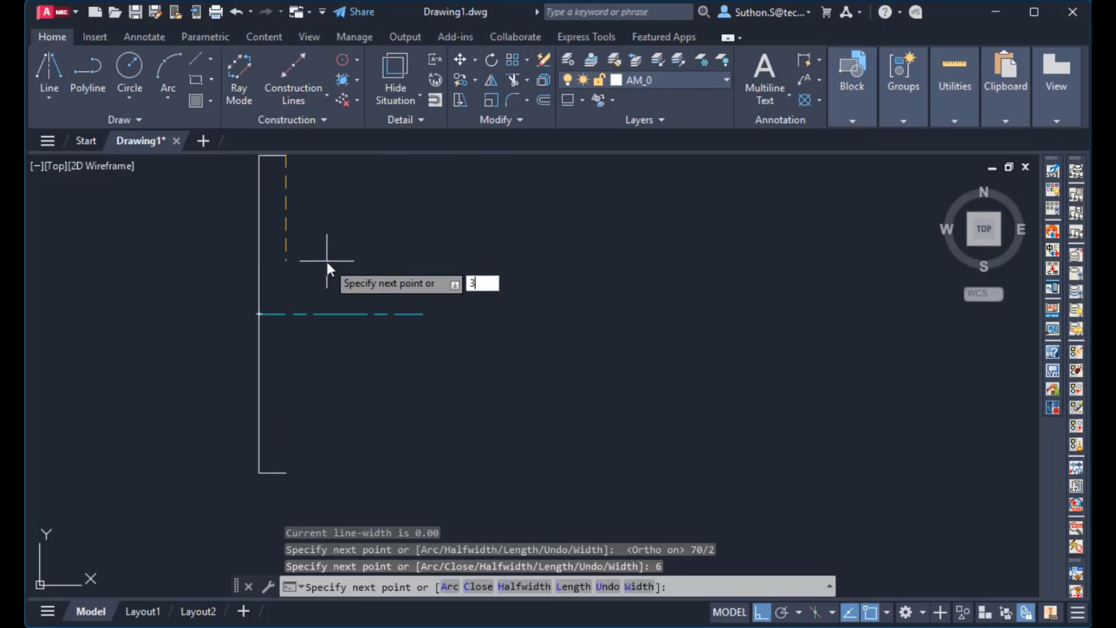
type("5/2")
key("Return")
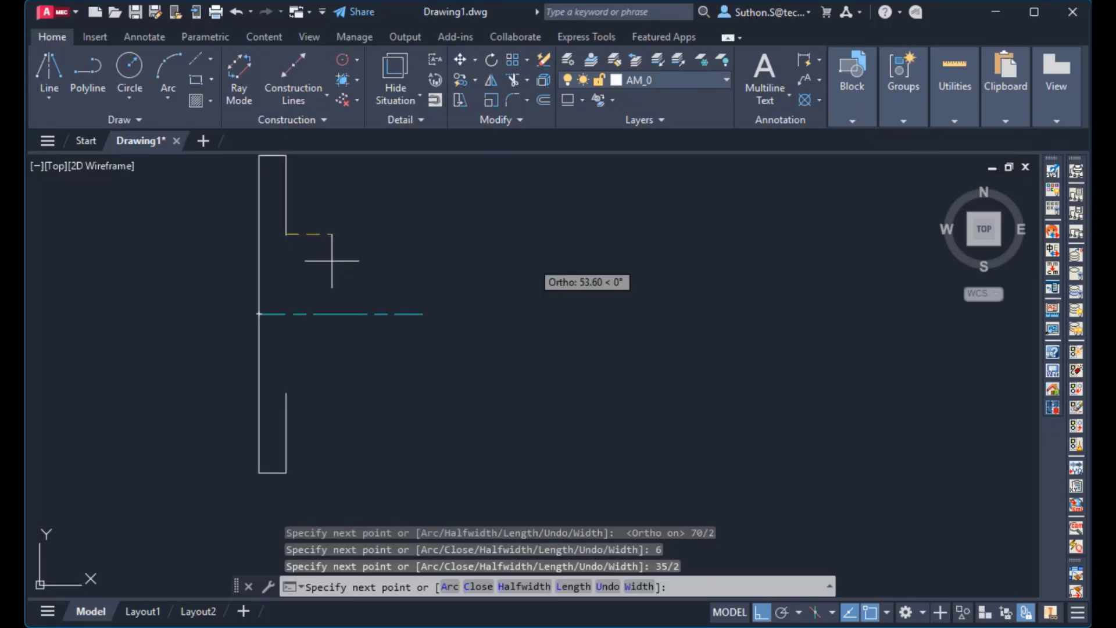
type("24")
key("Return")
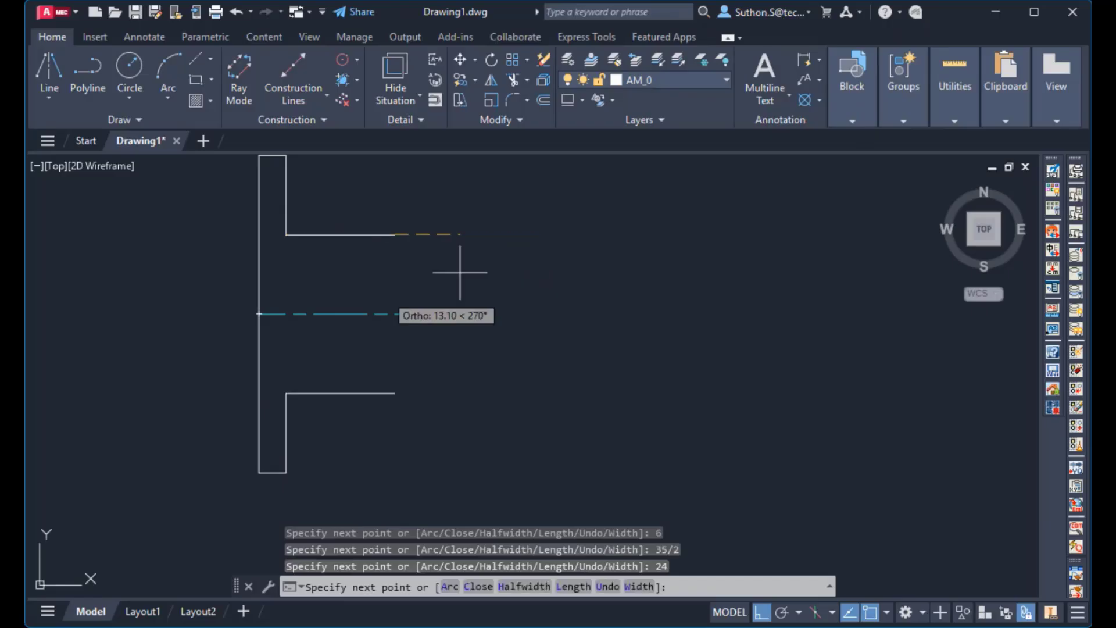
Close the symmetrical outline with a segment perpendicular to the centerline and finish the polyline.
right_click(388, 312, "shift")
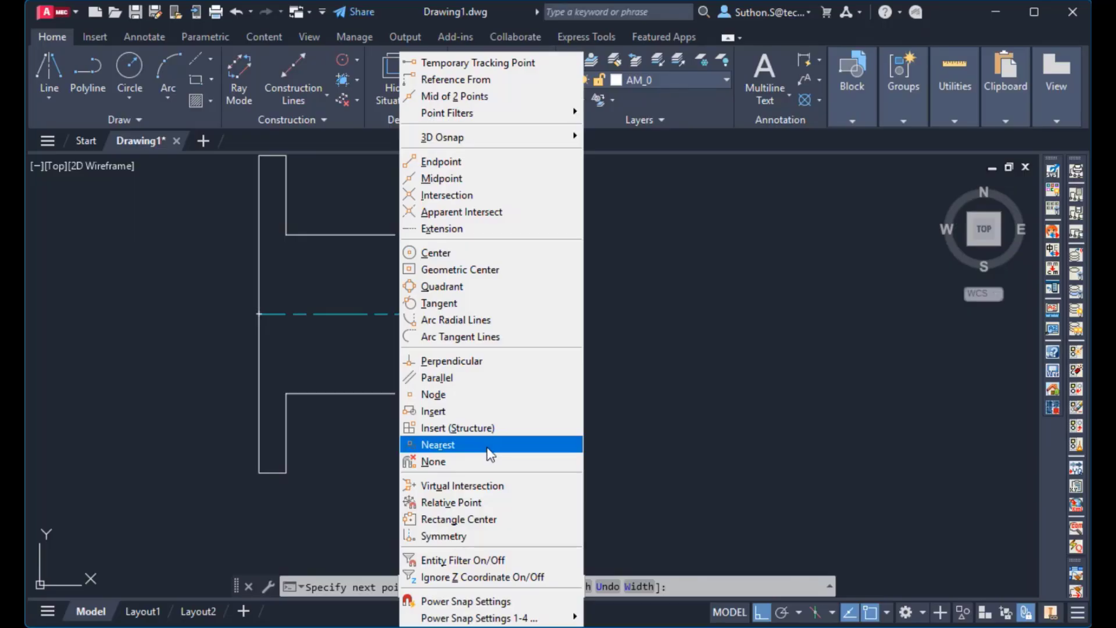
left_click(491, 361)
left_click(395, 313)
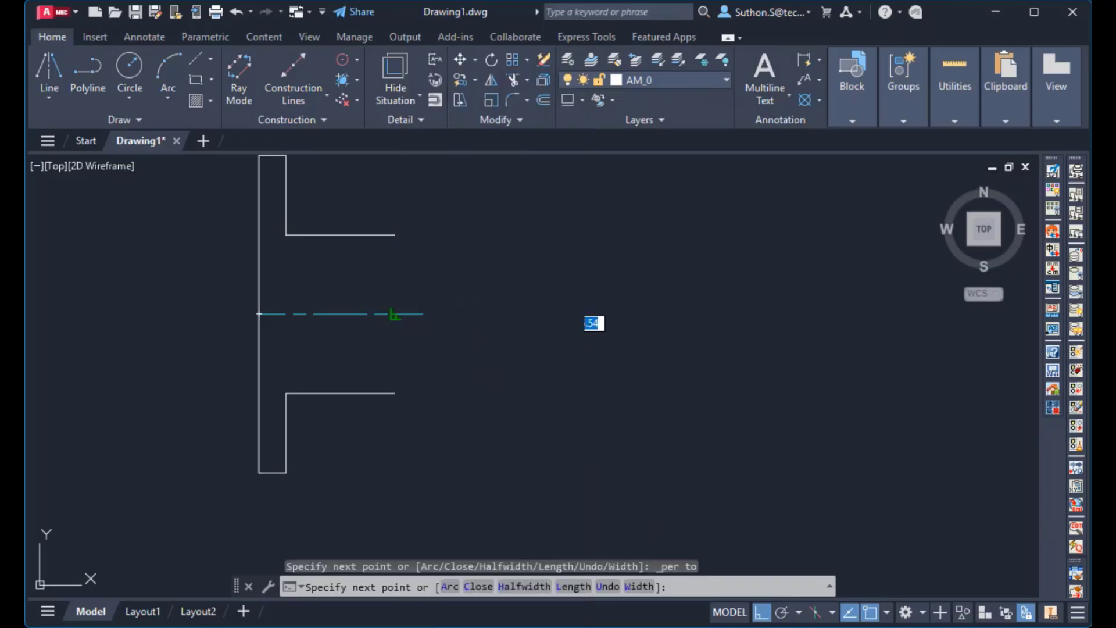
right_click(486, 287)
left_click(497, 292)
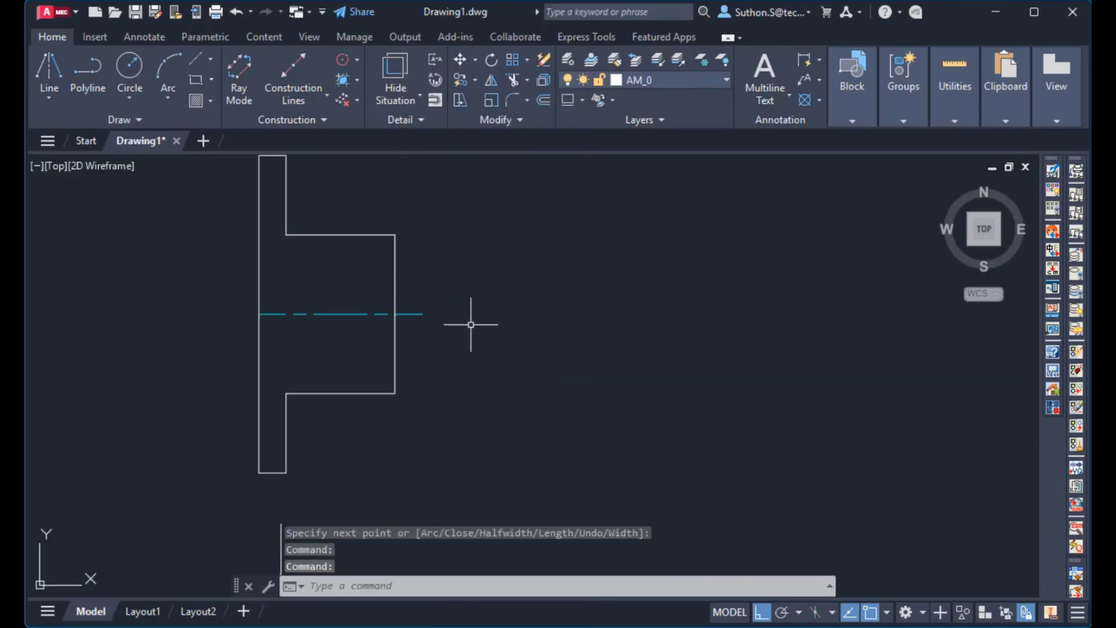
middle_click_drag(468, 319, 464, 429)
middle_click_drag(368, 353, 375, 307)
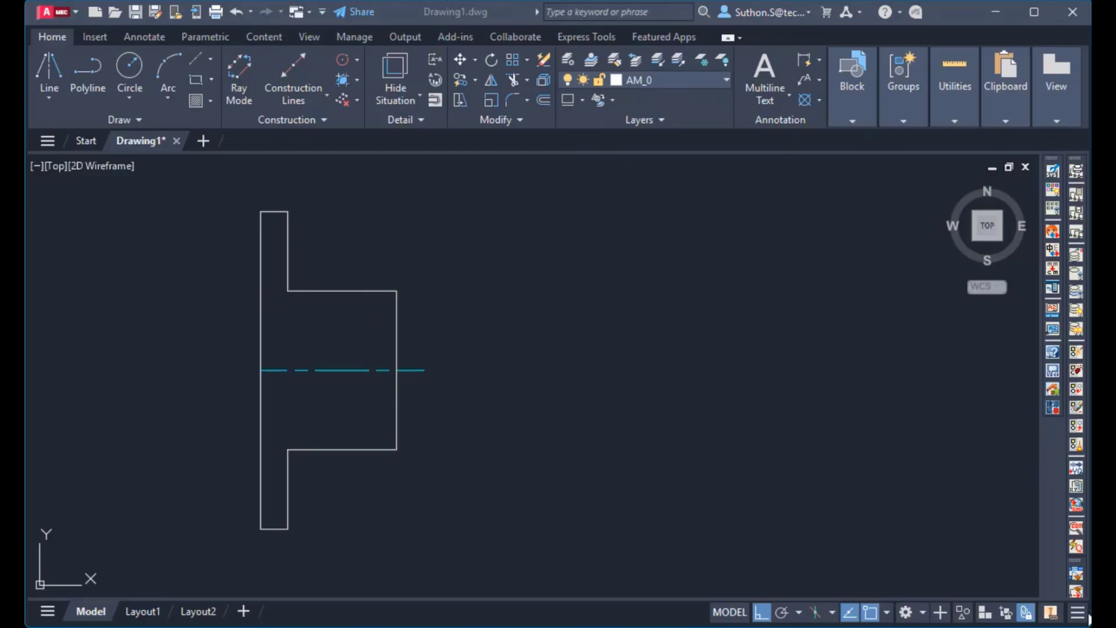
Add the LineWeight control to the status bar and turn on lineweight display for the stepped profile.
left_click(1077, 614)
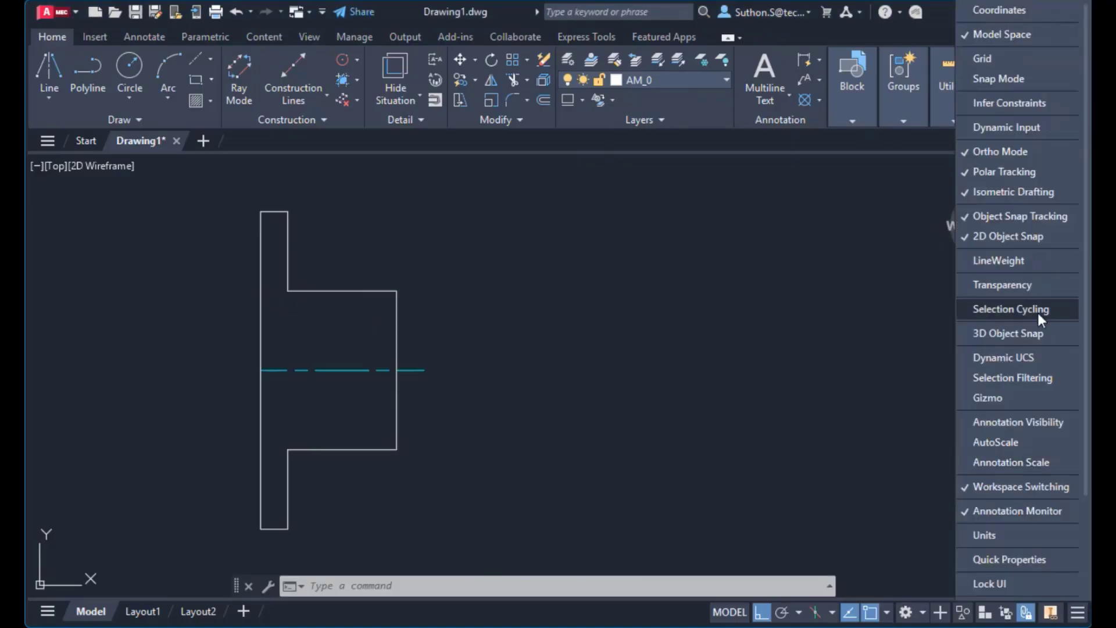
left_click(1031, 262)
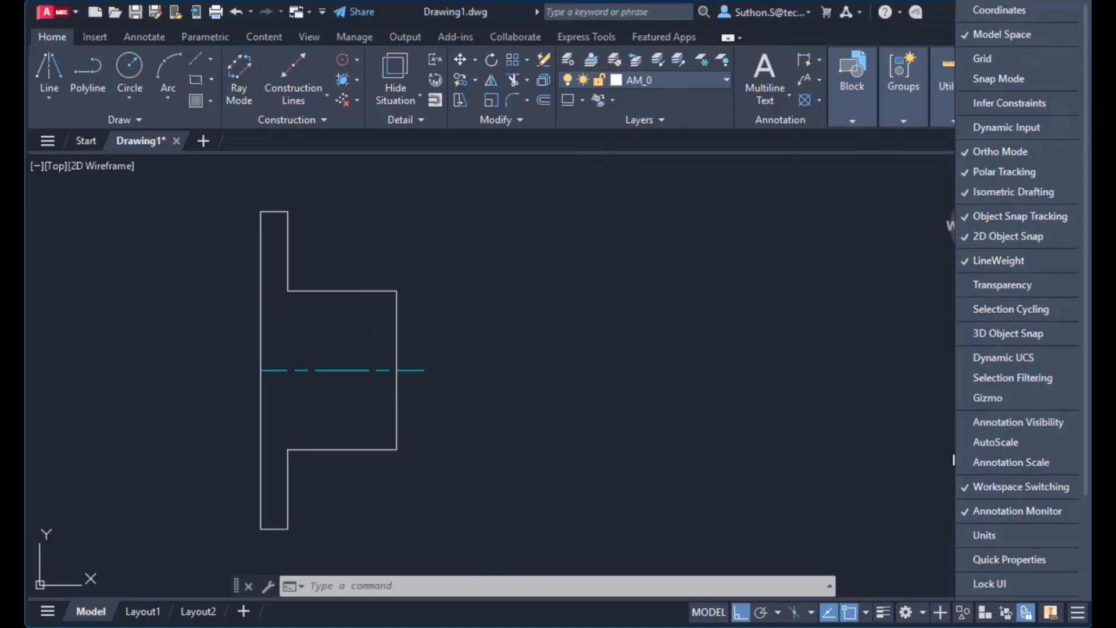
left_click(882, 618)
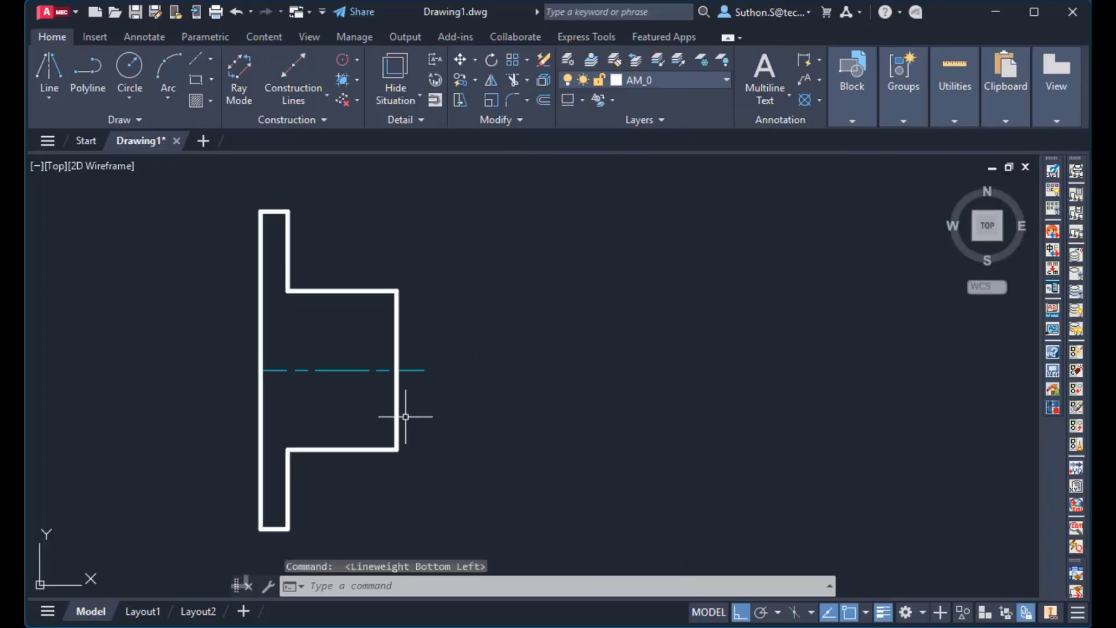
scroll(473, 388, "up", 2)
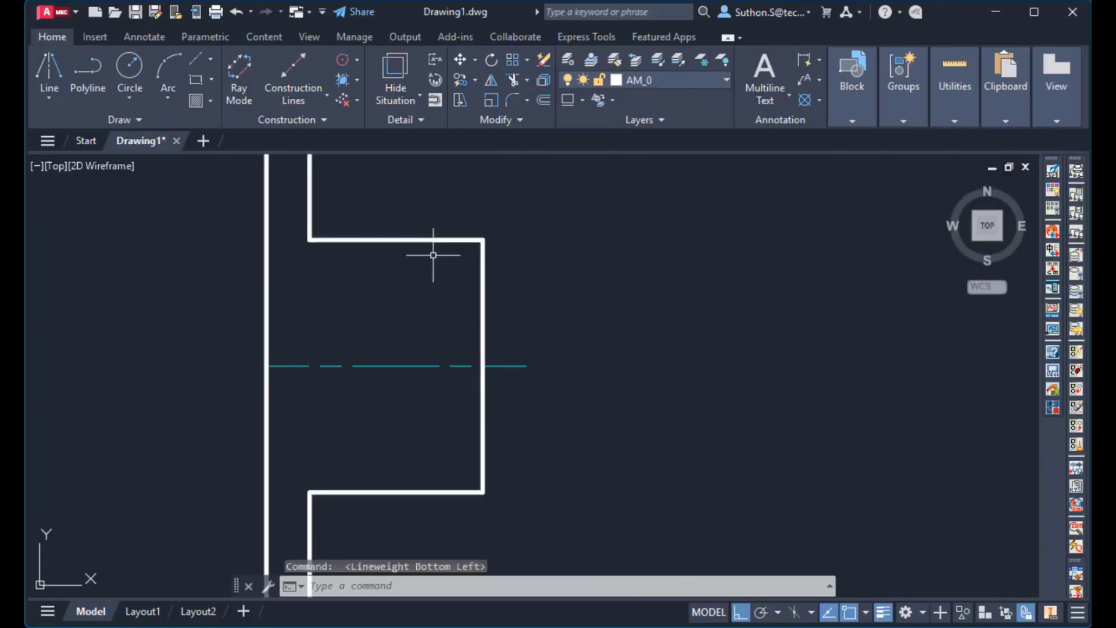
scroll(297, 244, "down", 2)
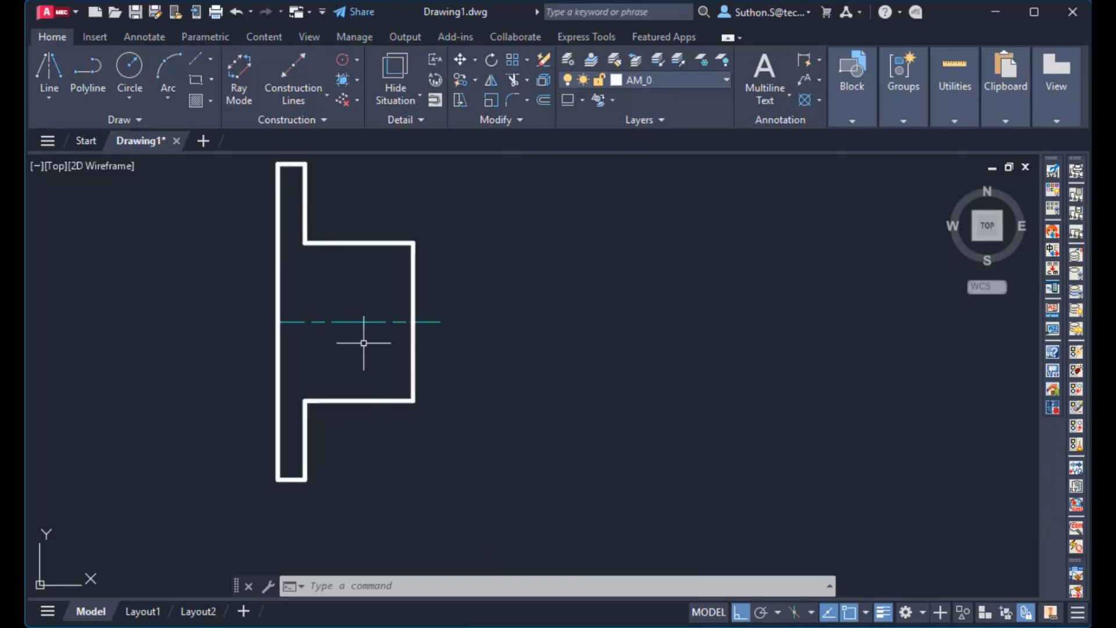
left_click(58, 95)
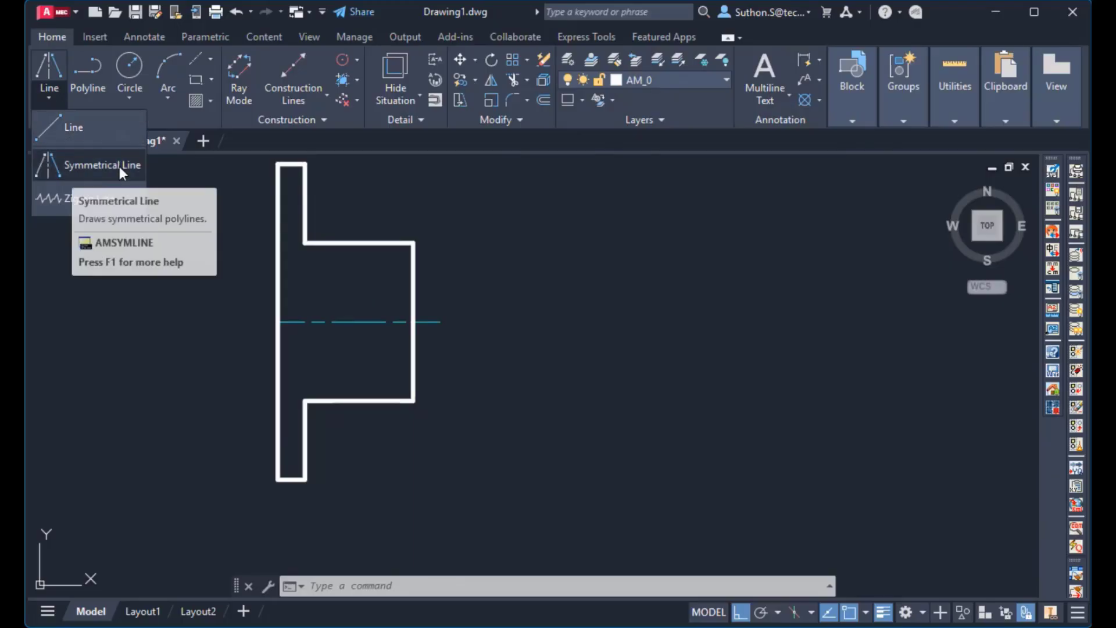
left_click(512, 221)
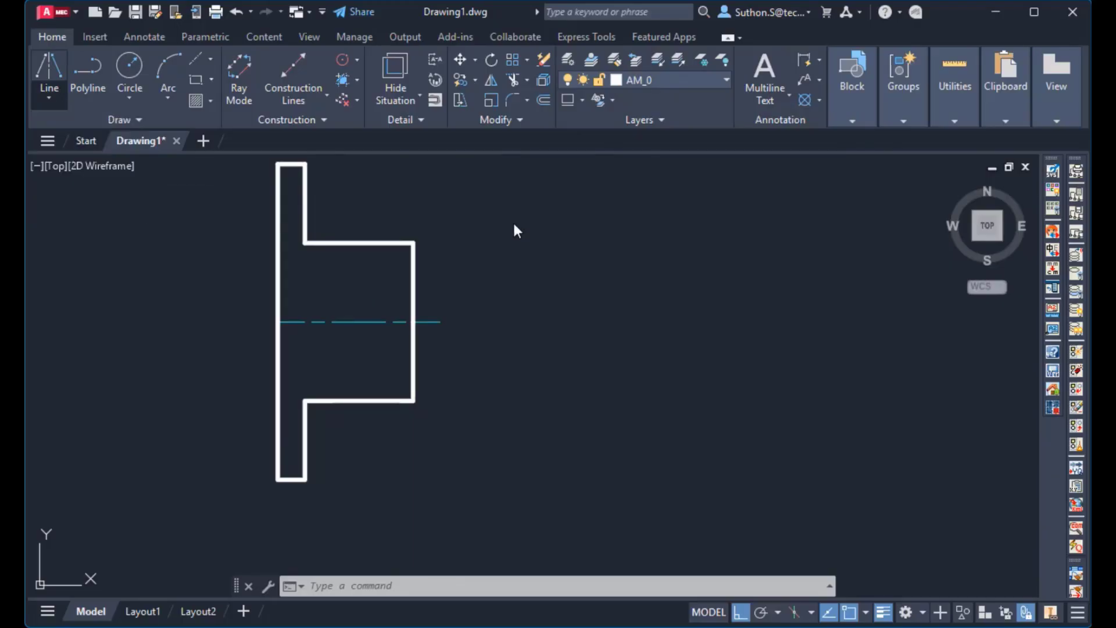
left_click(488, 274)
left_click(480, 284)
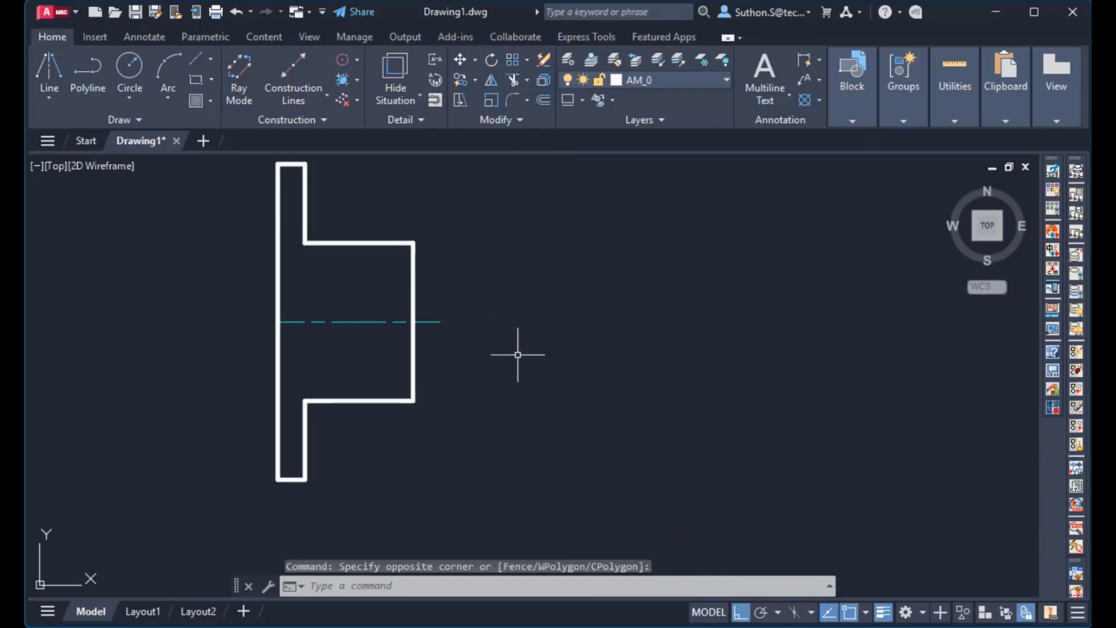
middle_click_drag(583, 314, 545, 362)
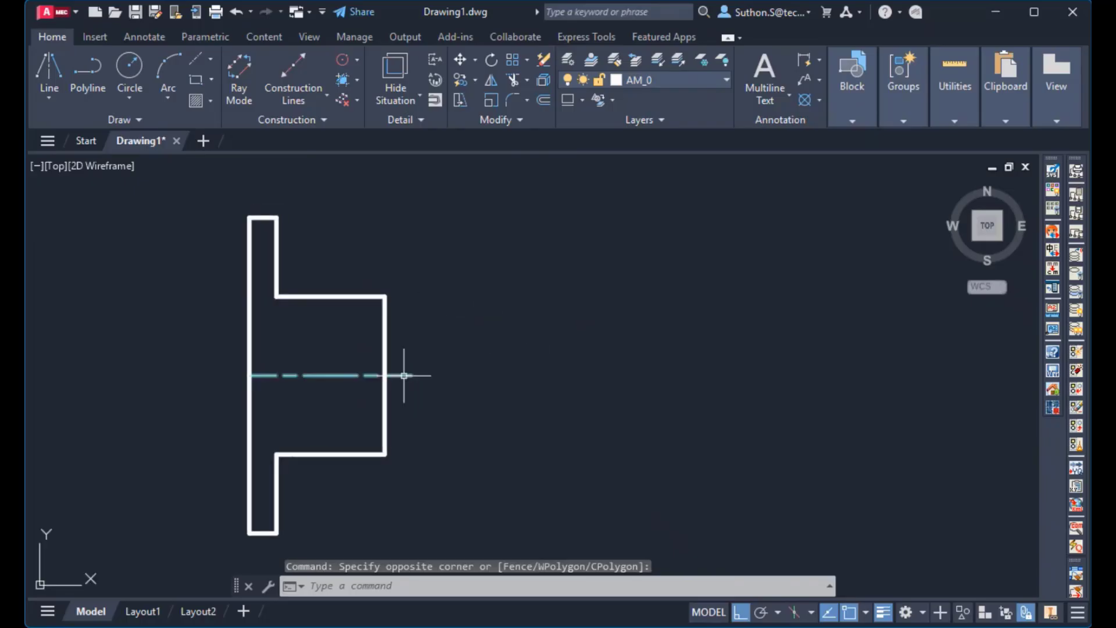
Turn layer AM_7 off to hide the profile's centerline, and turn the layer back on.
left_click(385, 336)
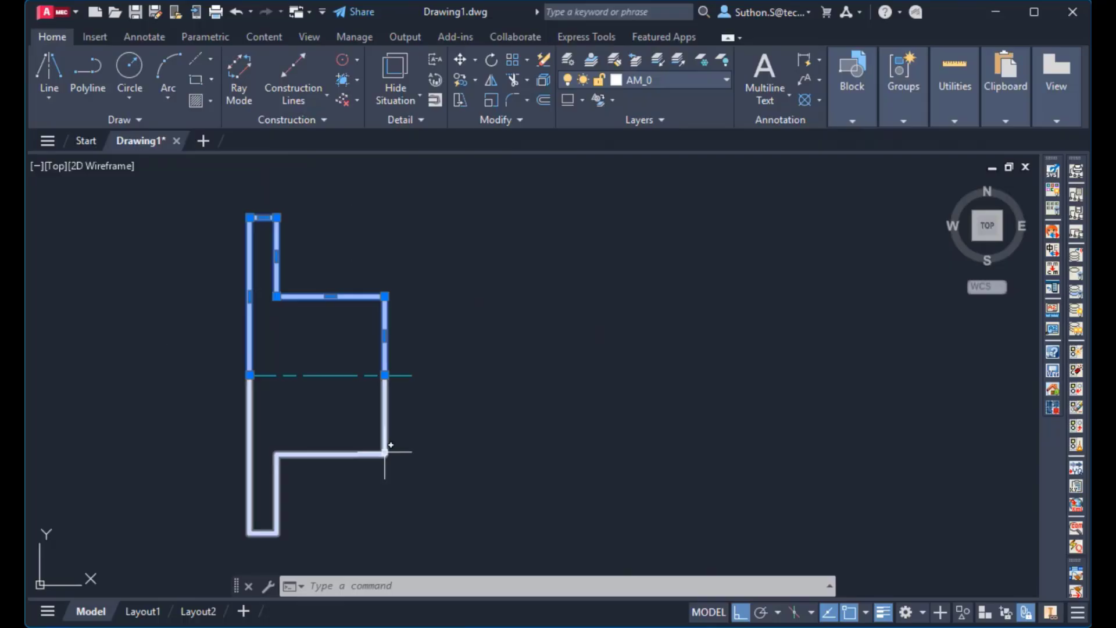
left_click(661, 85)
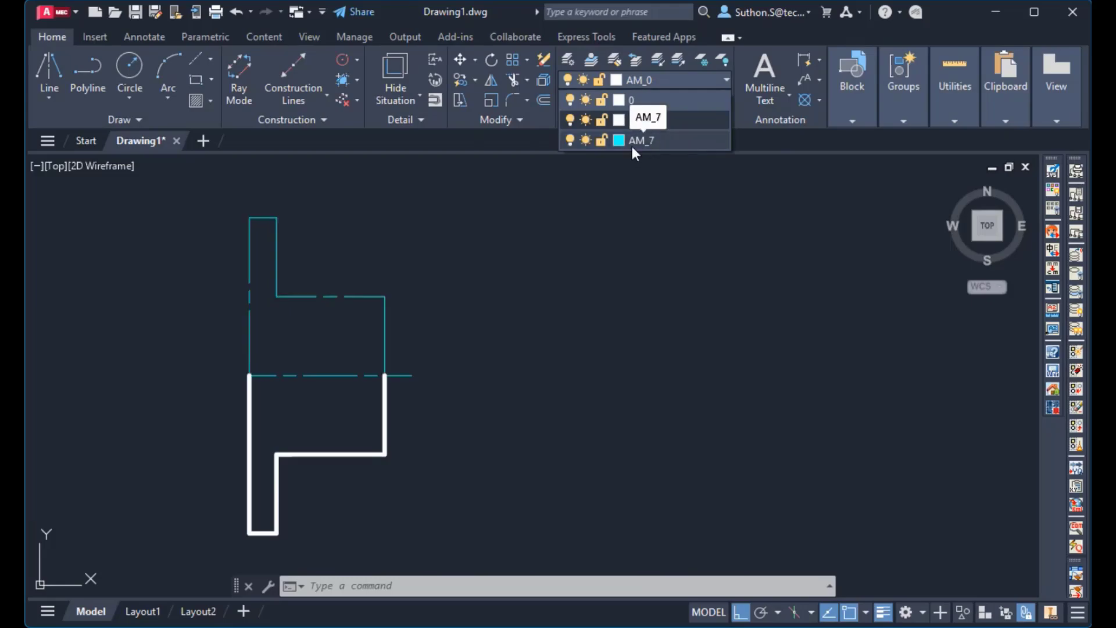
left_click(570, 140)
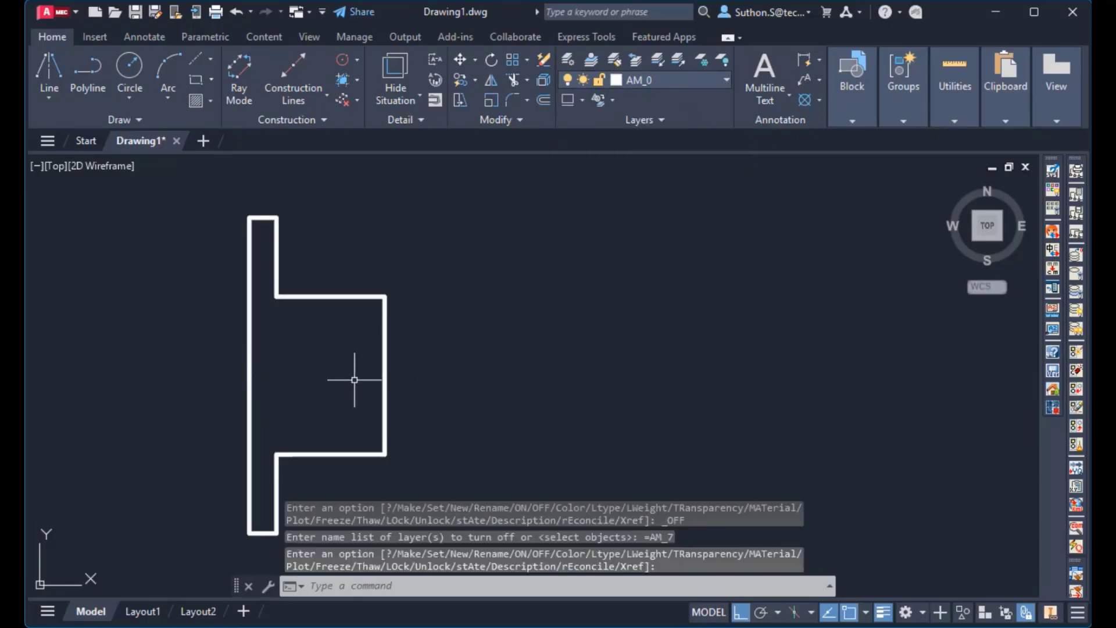
left_click(665, 83)
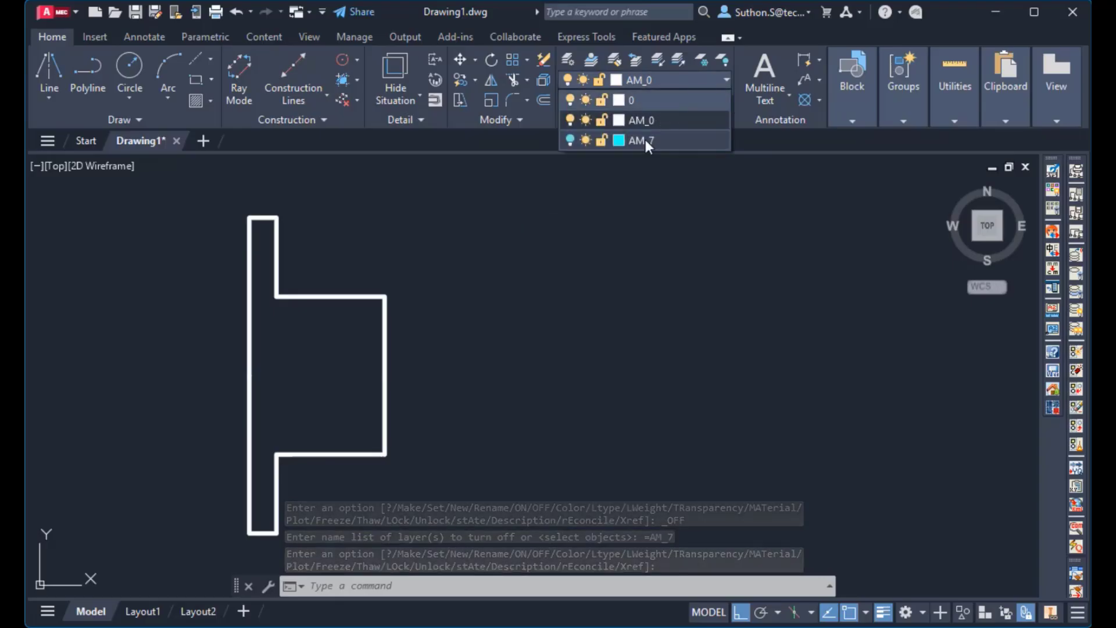
left_click(571, 140)
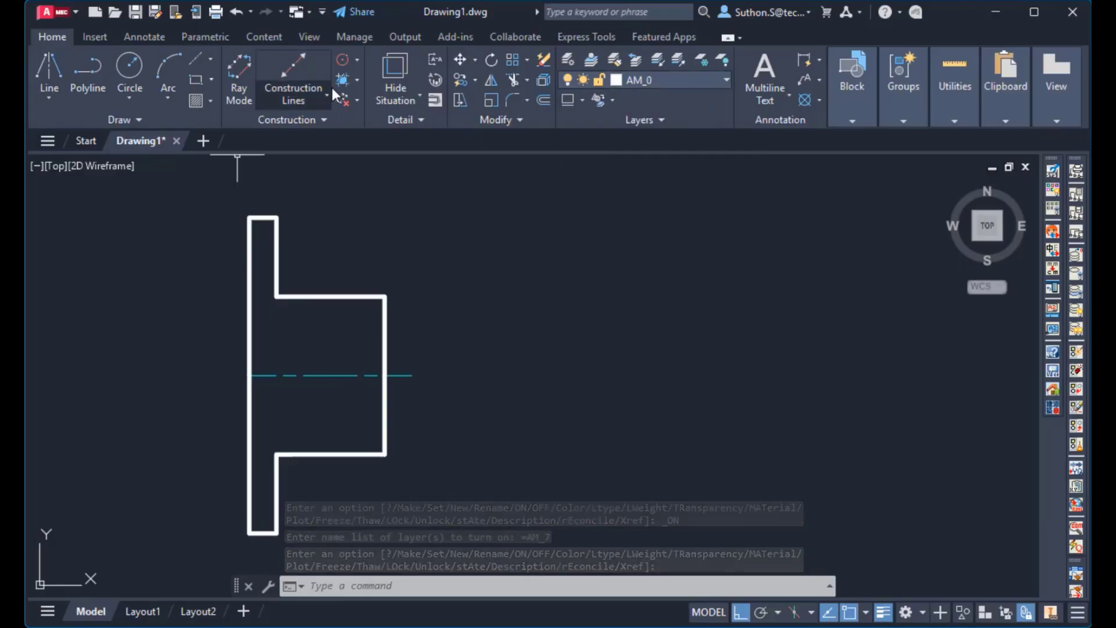
Draw a circle freehand just to the right of the stepped profile.
scroll(594, 378, "down", 2)
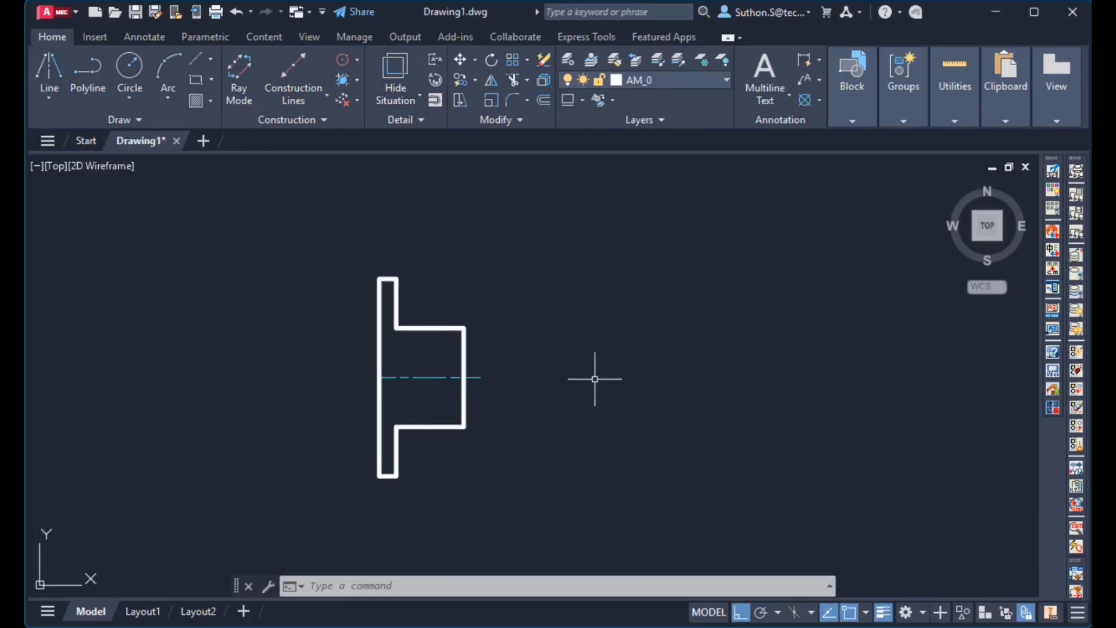
type("c")
key("Return")
left_click(567, 352)
left_click(620, 428)
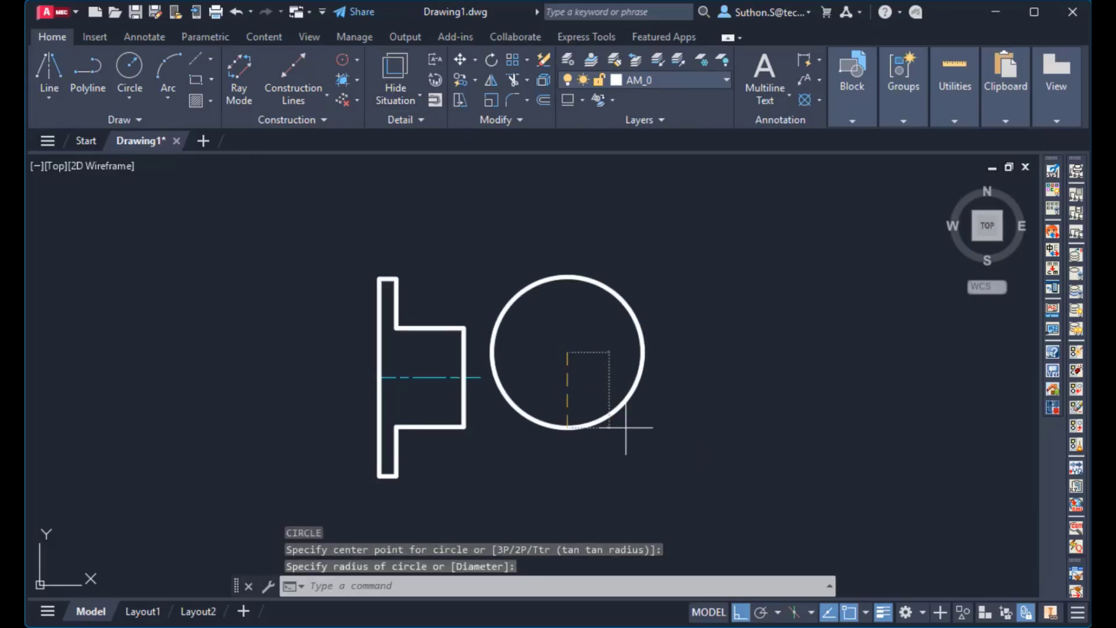
Draw an upright rectangle by two corners so that it overlaps the circle's upper-right part.
type("rec")
key("Return")
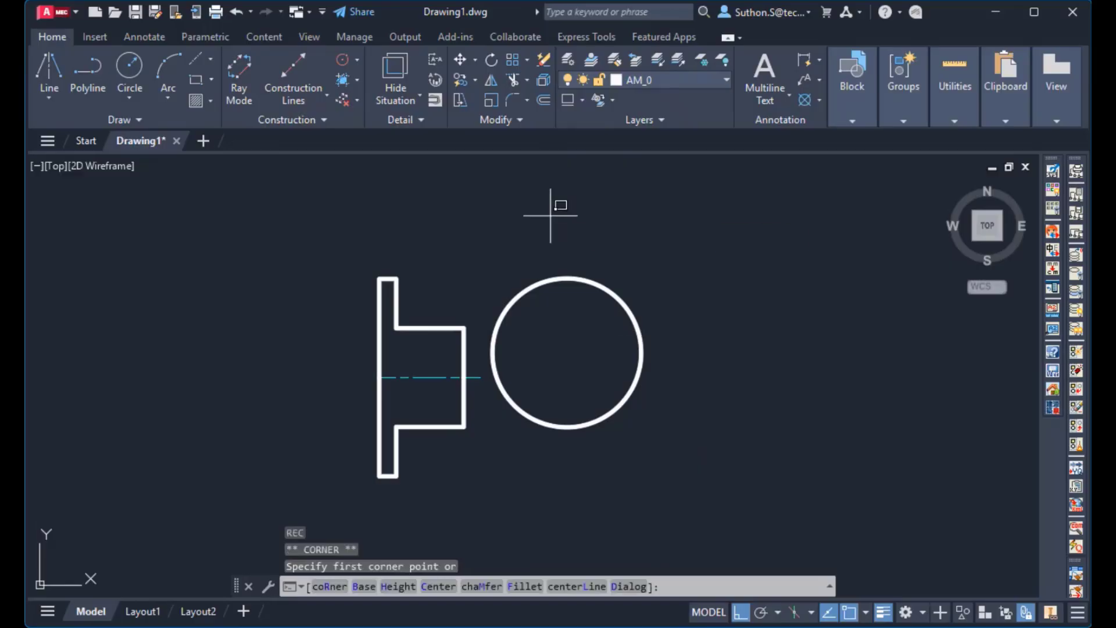
left_click(543, 208)
left_click(692, 381)
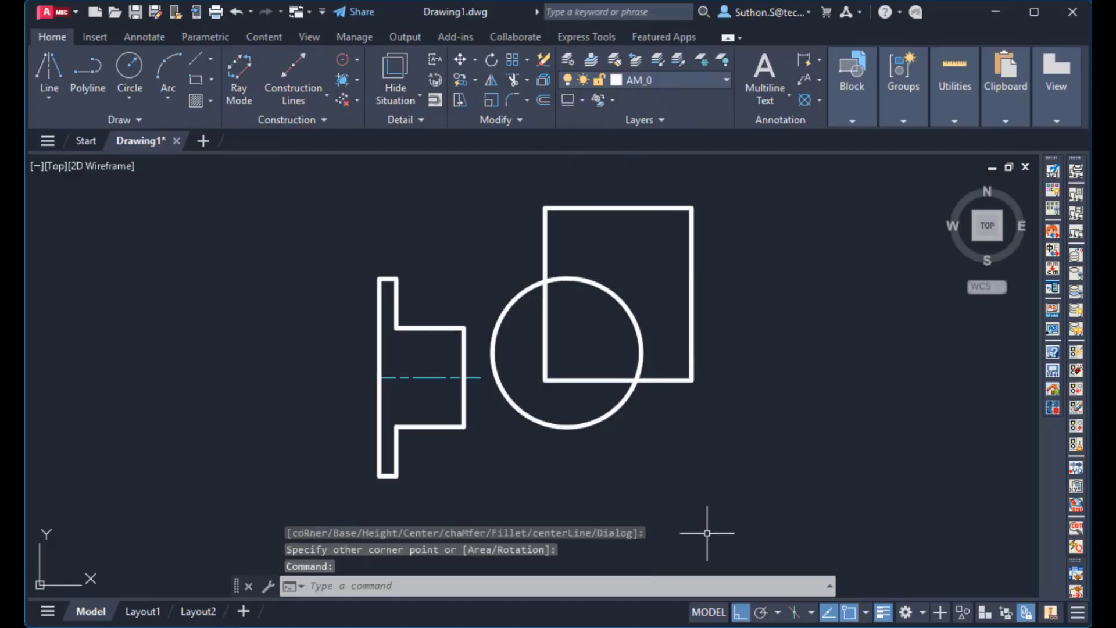
Draw a second, slightly smaller circle centered just outside the rectangle's right edge and overlapping it.
type("c")
key("Return")
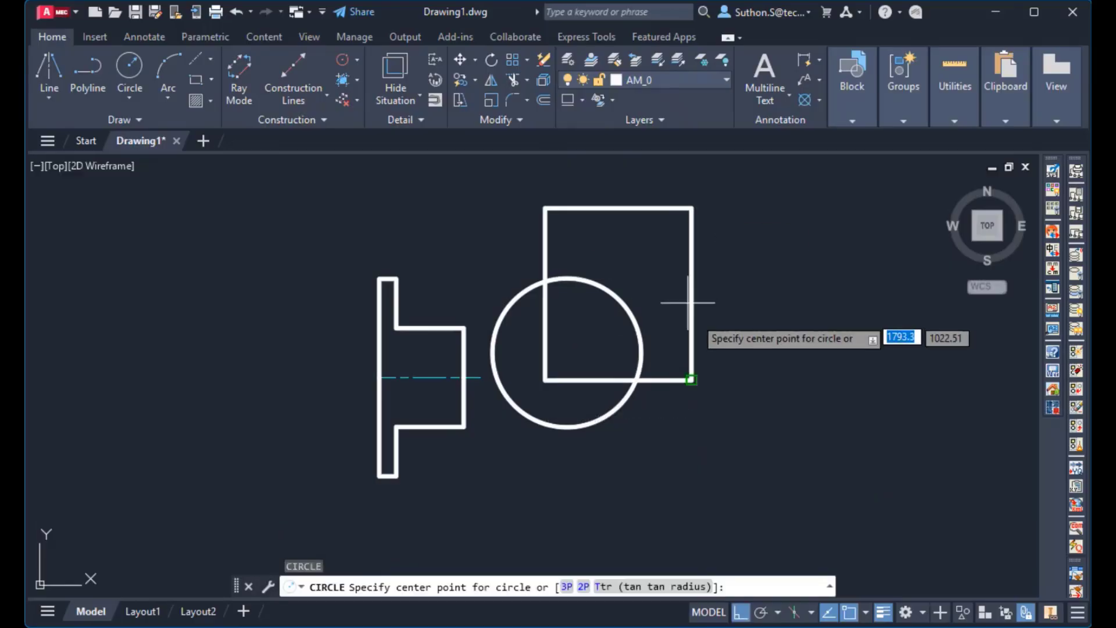
left_click(707, 308)
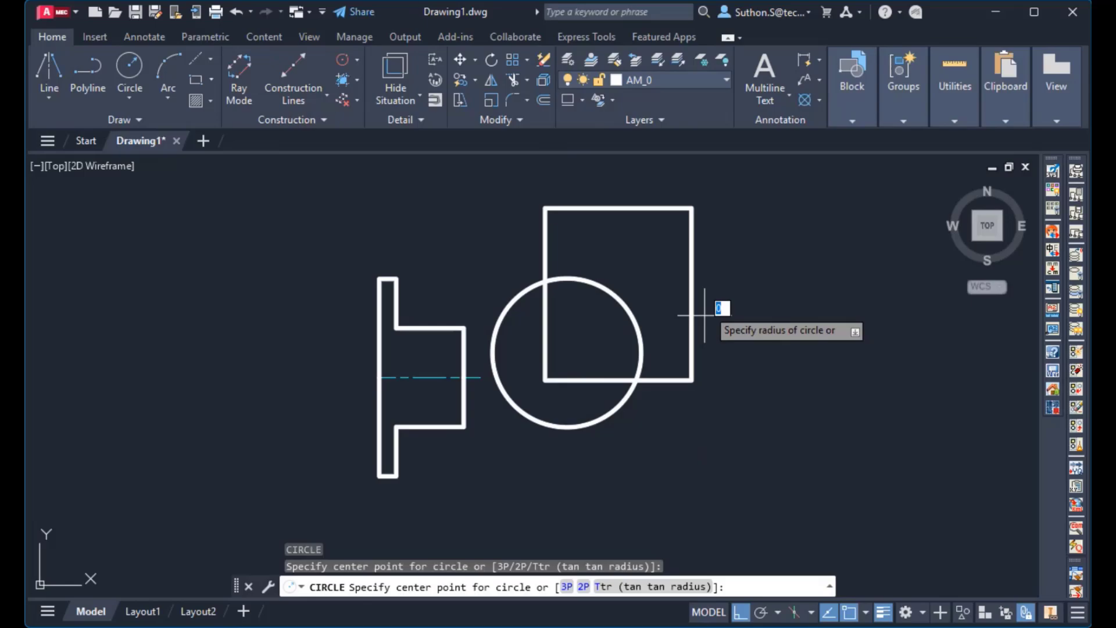
left_click(756, 371)
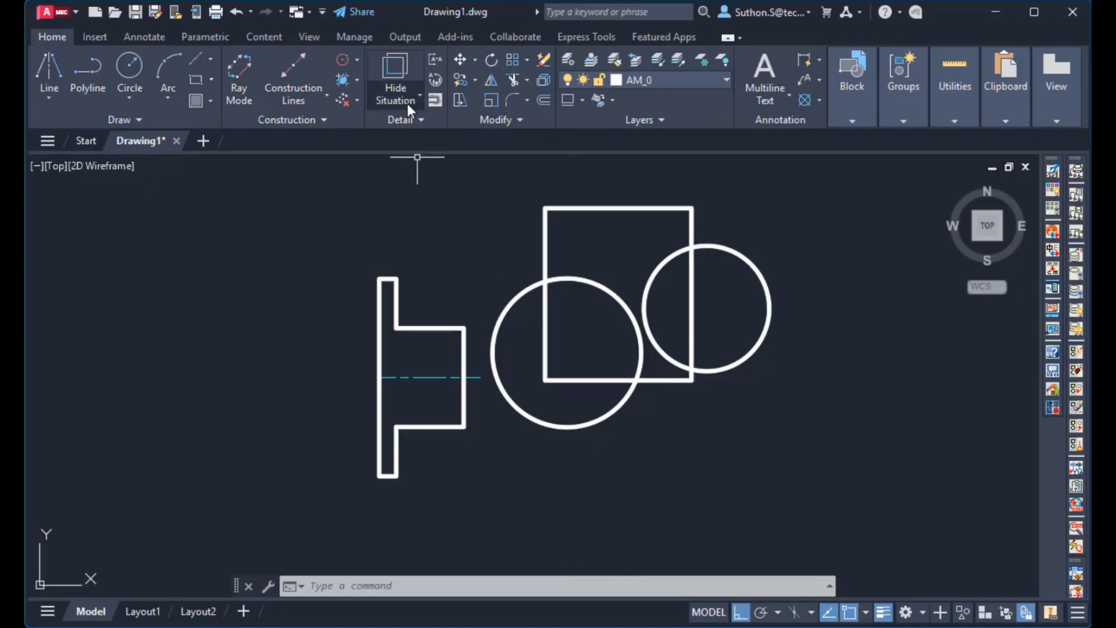
Create a hide situation with the rectangle as the foreground object over the two circles.
left_click(402, 61)
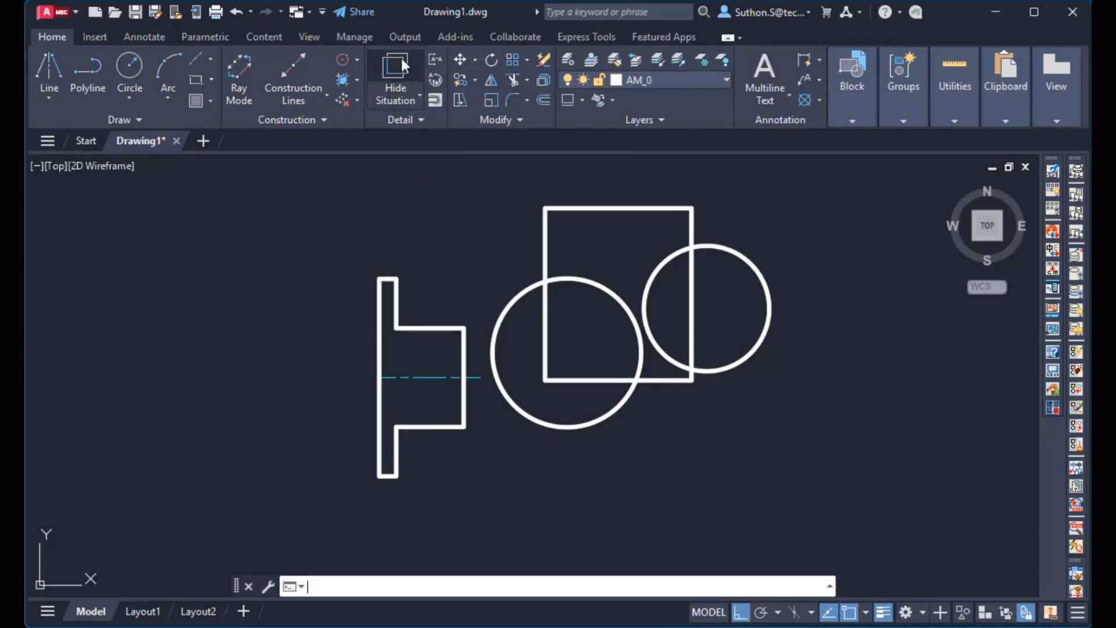
left_click(677, 207)
key("Return")
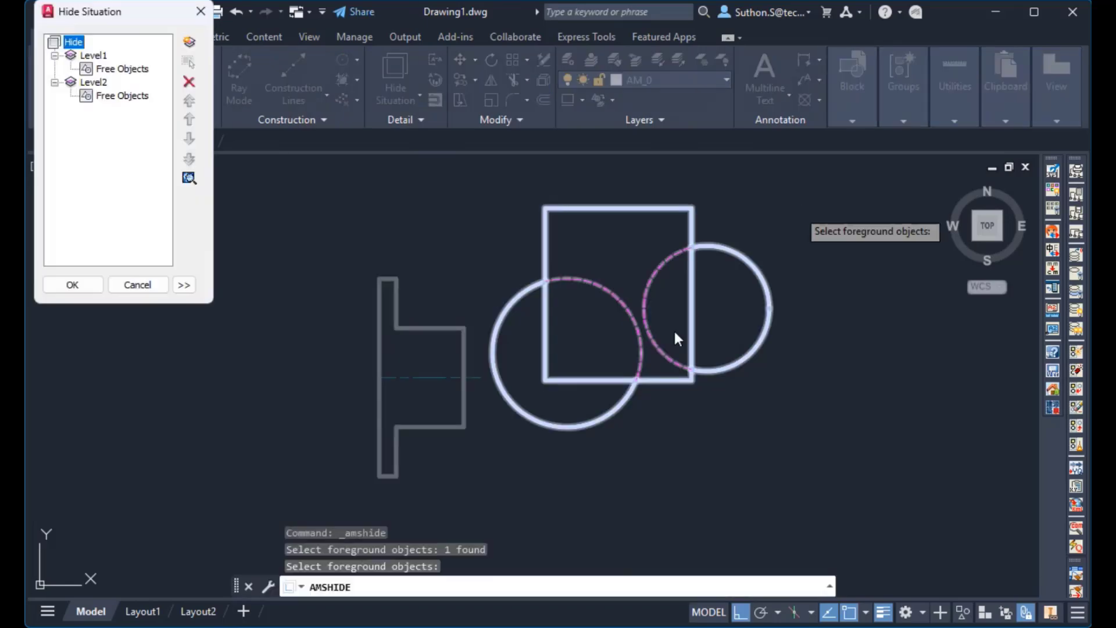
left_click(75, 283)
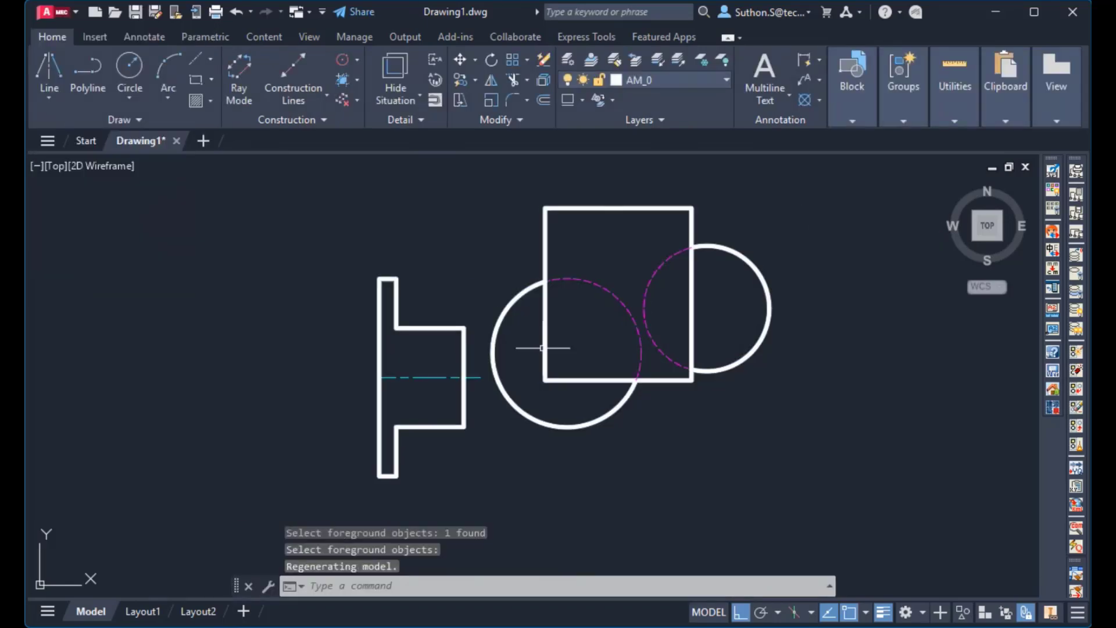
Turn layer AM_3 off to hide the circles' dashed hidden lines, and turn the layer back on.
mouse_move(647, 330)
middle_mouse_down()
mouse_move(620, 366)
mouse_move(630, 372)
middle_mouse_up()
scroll(631, 373, "up", 2)
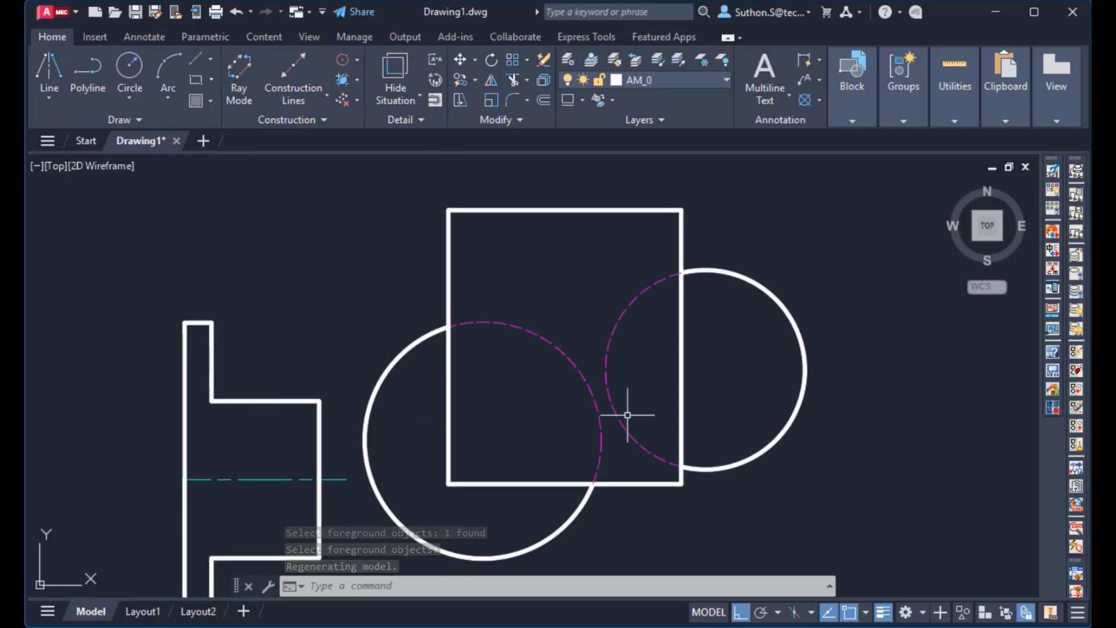
left_click(686, 85)
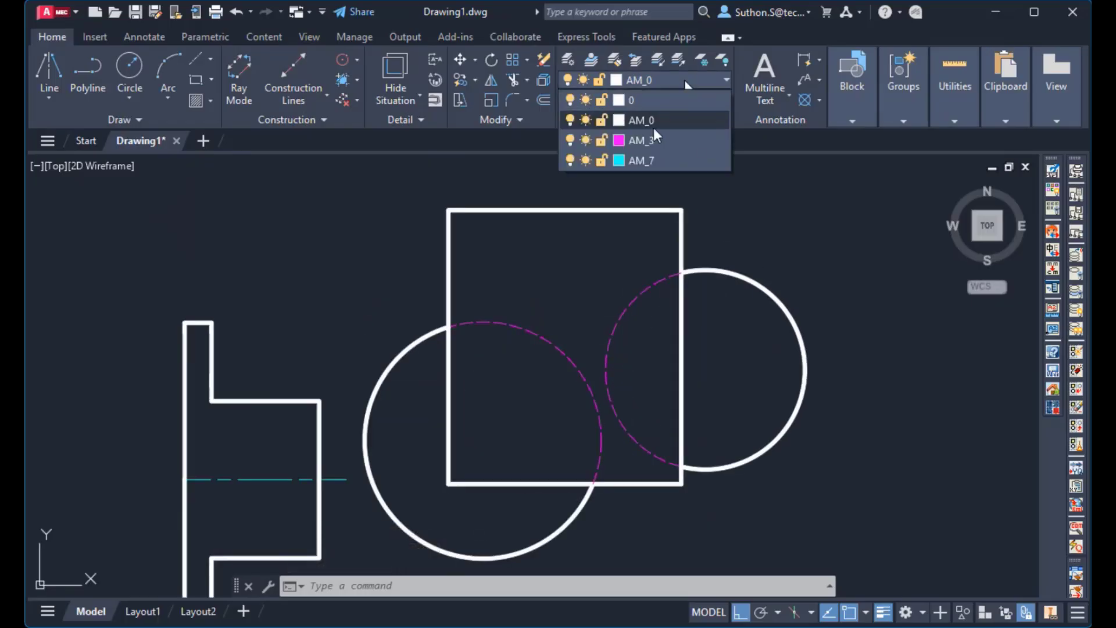
left_click(570, 141)
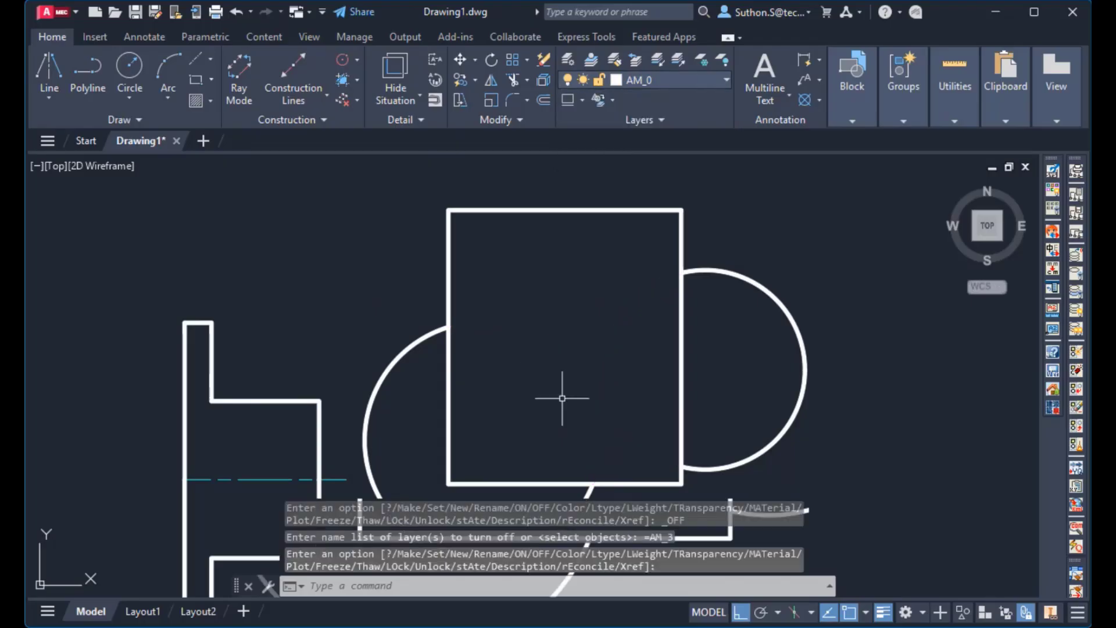
scroll(566, 394, "up", 2)
middle_click_drag(620, 348, 671, 326)
scroll(692, 304, "down", 4)
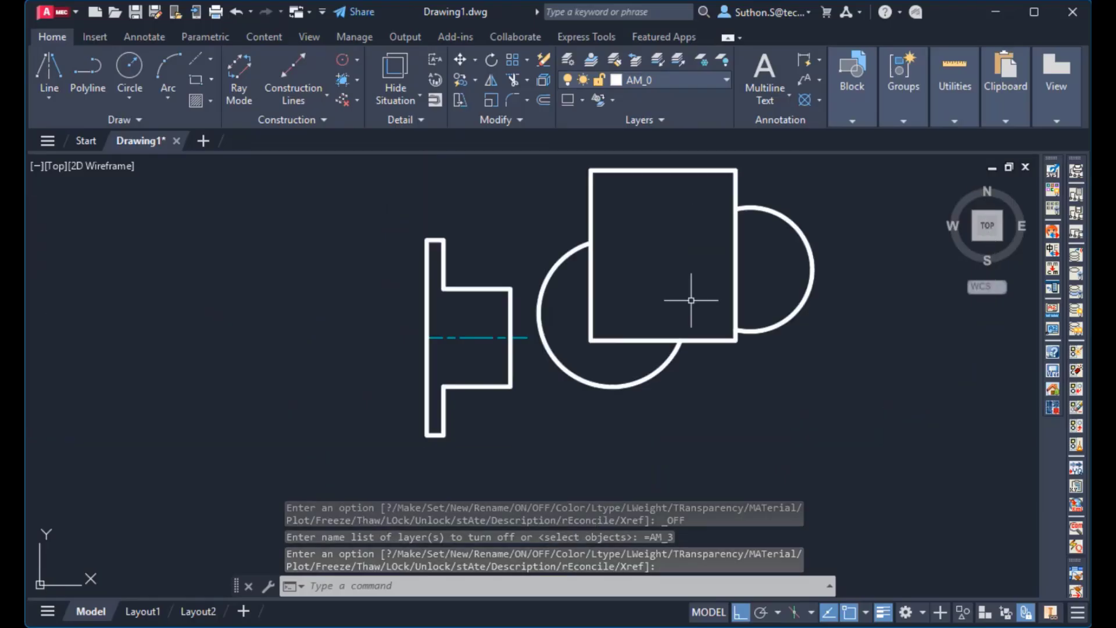
left_click(696, 77)
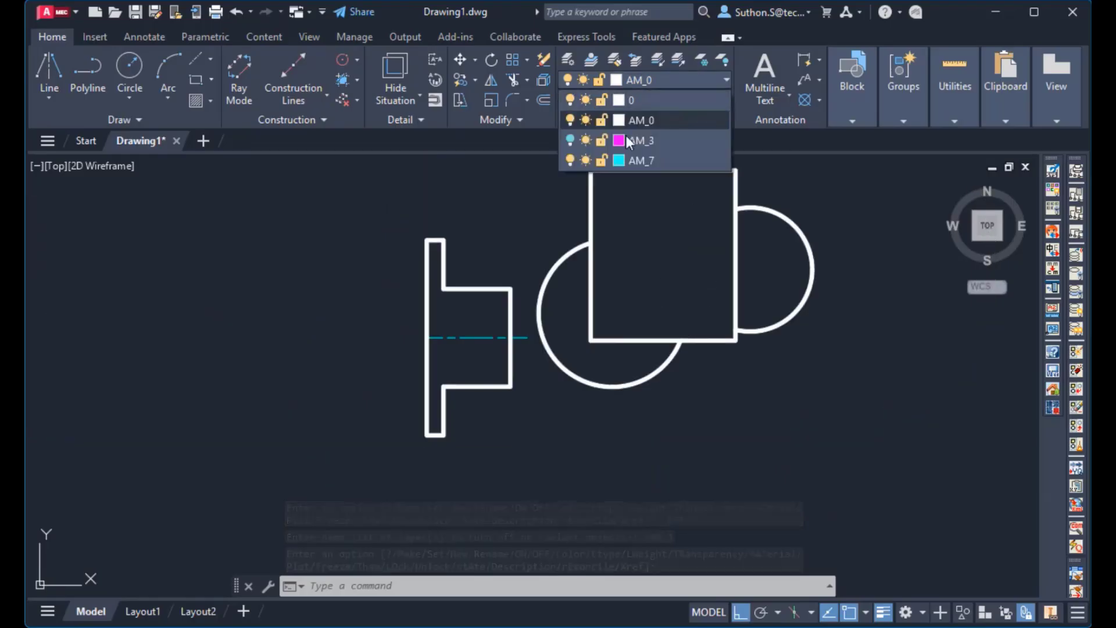
left_click(570, 141)
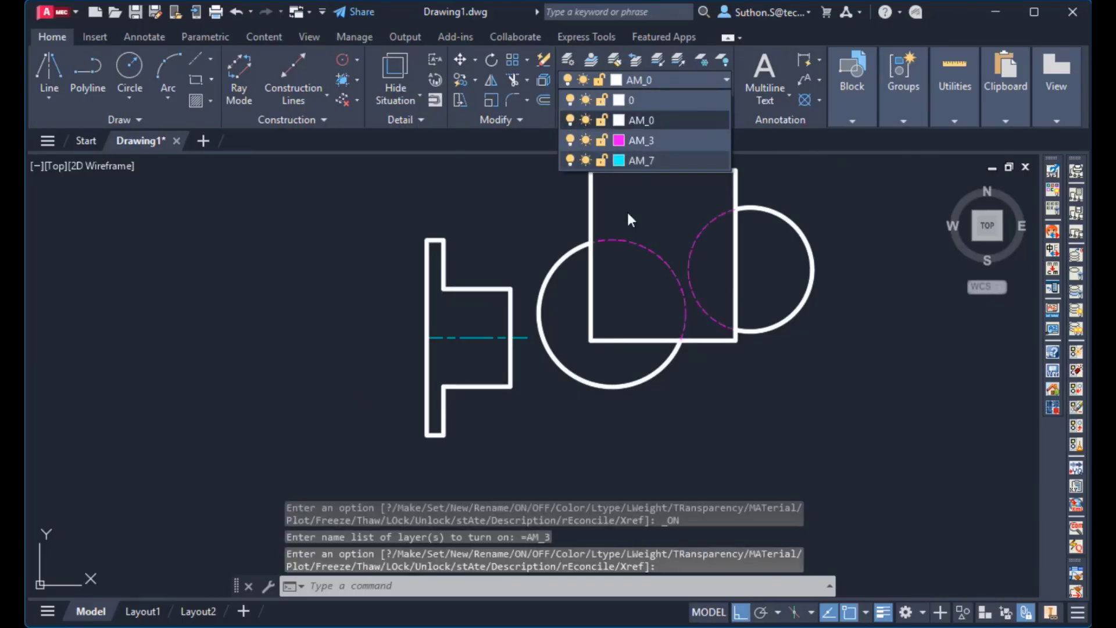
Stretch the rectangle's right edge outward over the right circle and inspect the updated hidden lines.
middle_click_drag(751, 301, 700, 358)
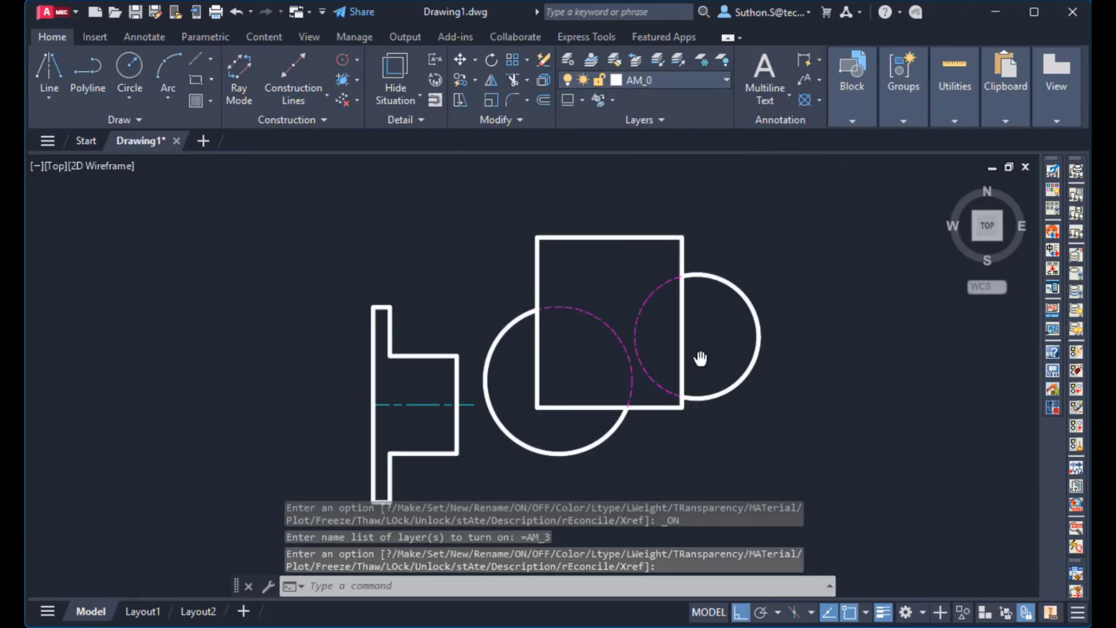
key("Escape")
left_click(682, 322)
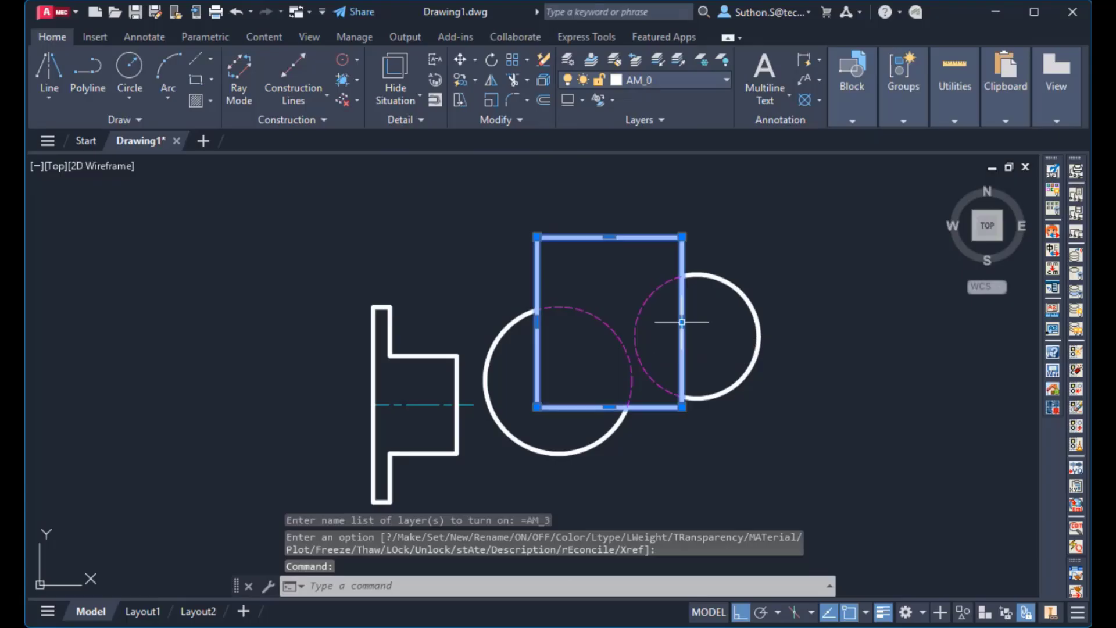
left_click(682, 321)
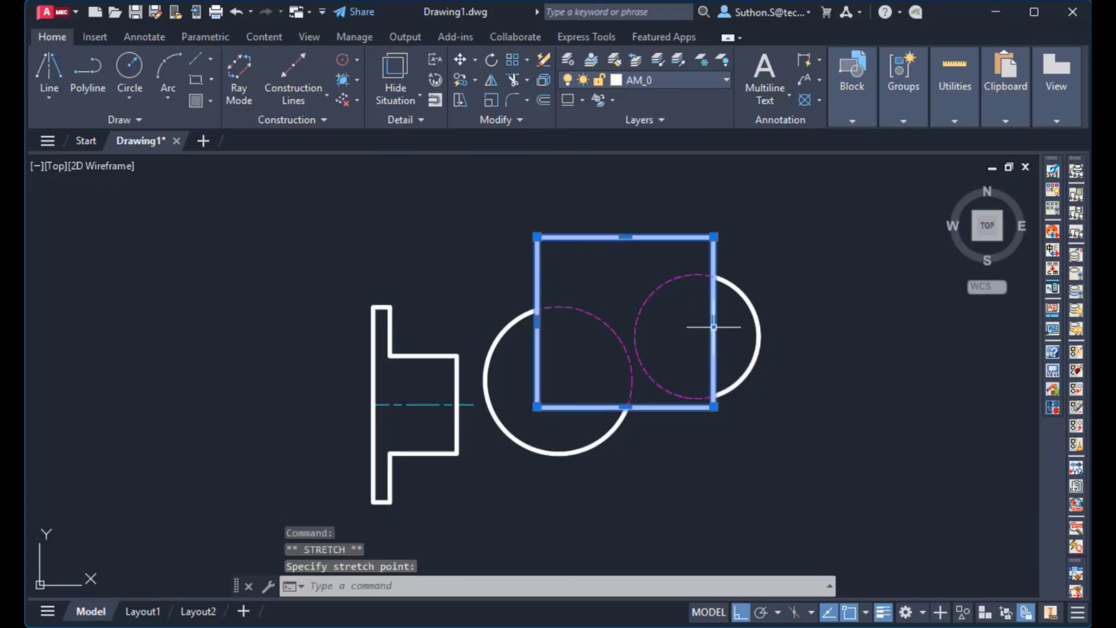
scroll(697, 291, "up", 6)
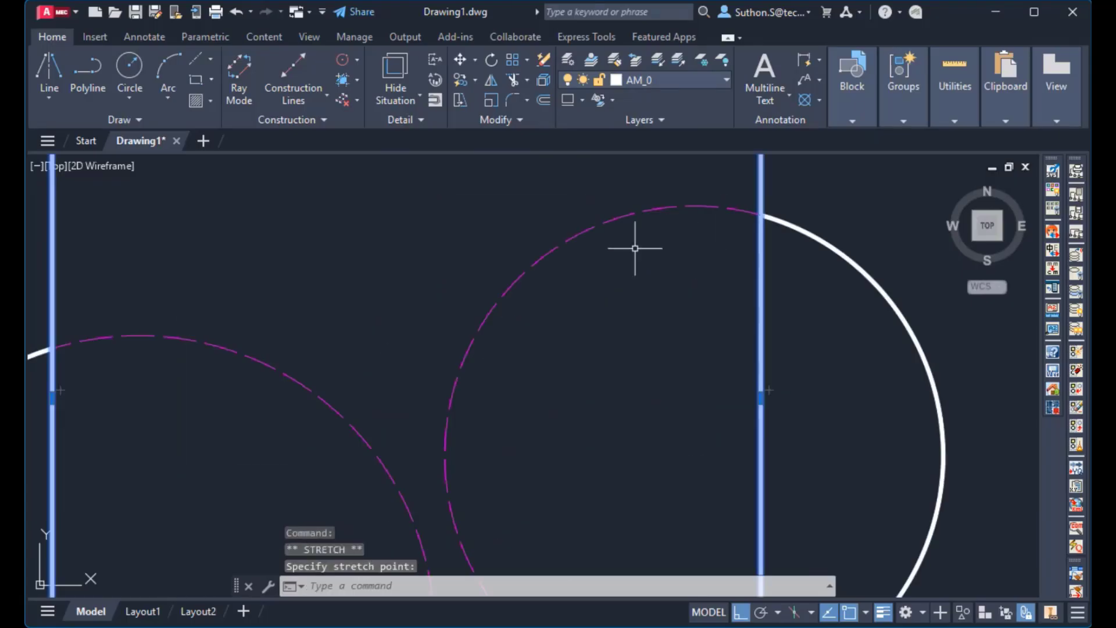
mouse_move(635, 485)
middle_mouse_down()
mouse_move(657, 371)
mouse_move(640, 379)
middle_mouse_up()
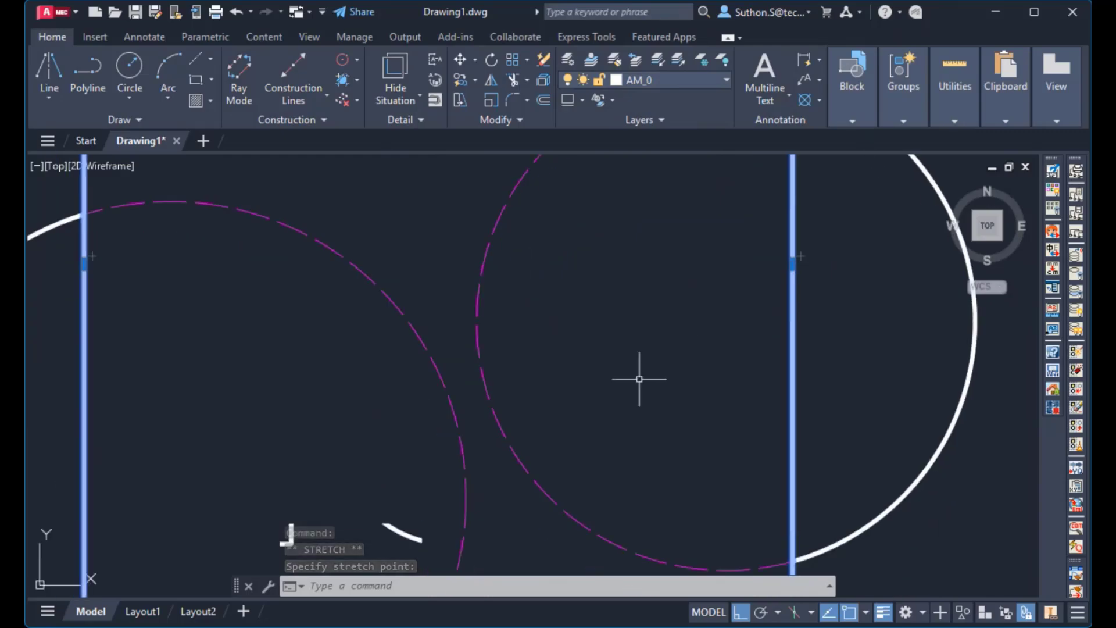
scroll(639, 379, "down", 4)
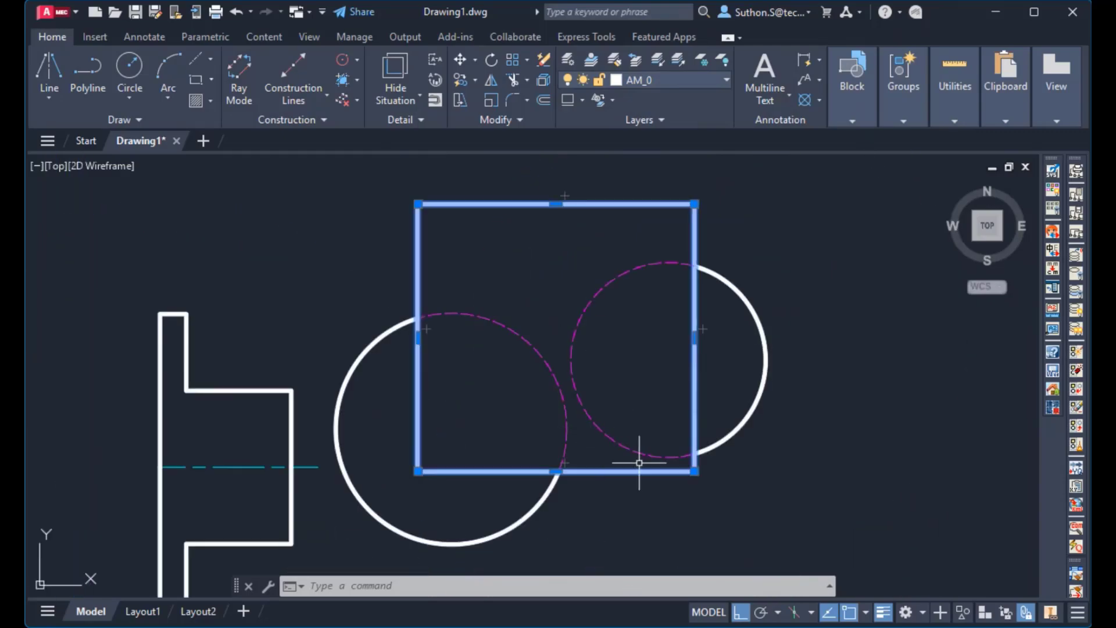
Add the right circle to the selection, stretch the rectangle's right edge farther outward, and clear the selection.
left_click(682, 459)
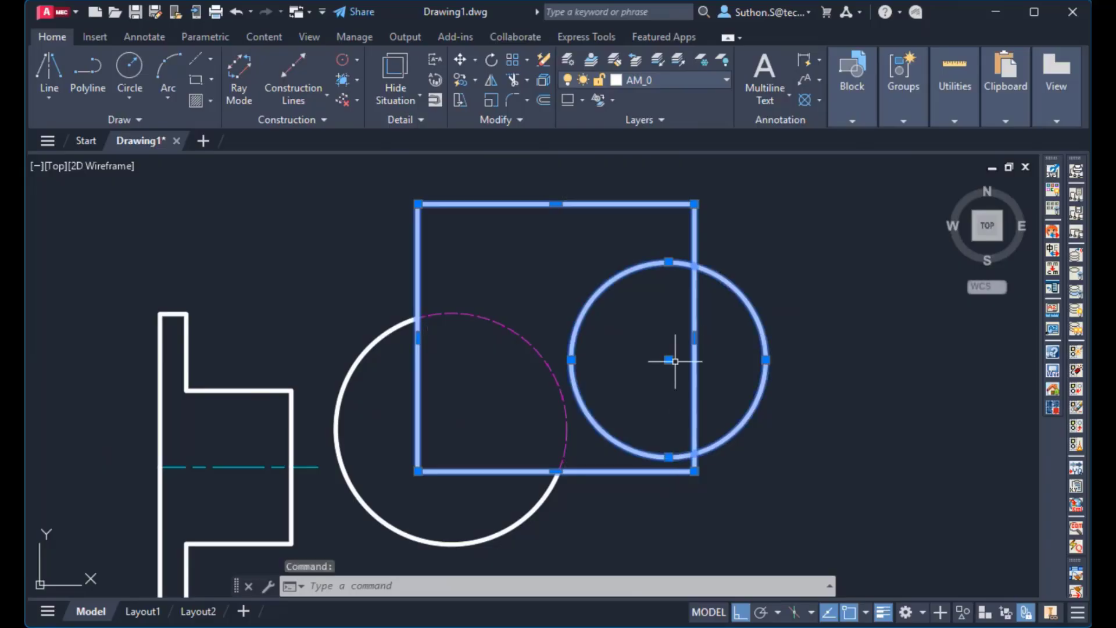
left_click(694, 336)
left_click(725, 355)
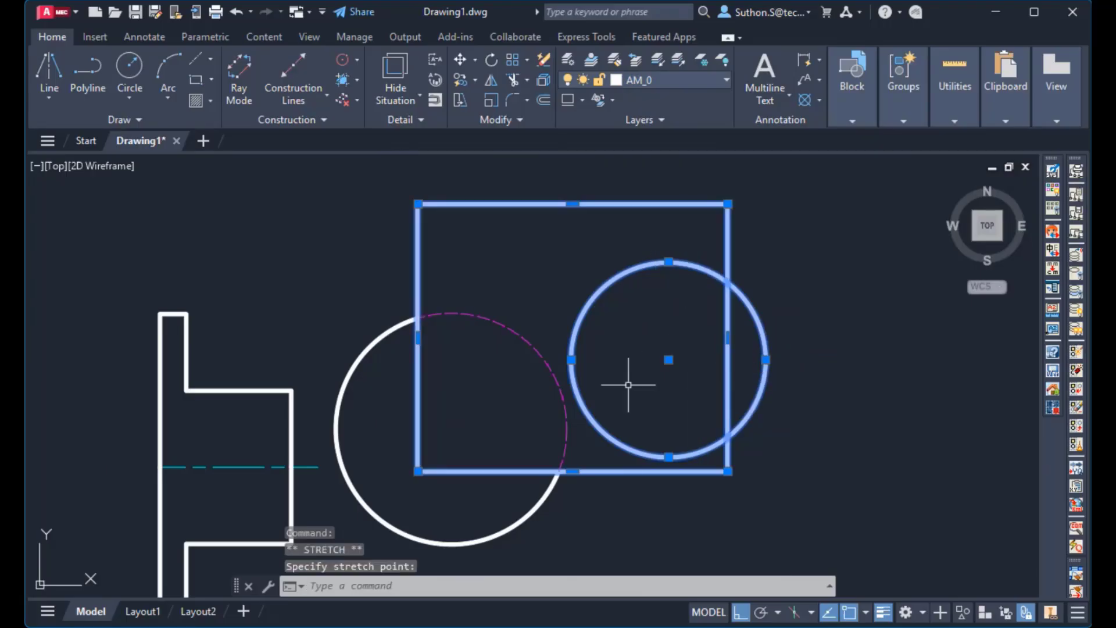
key("Escape")
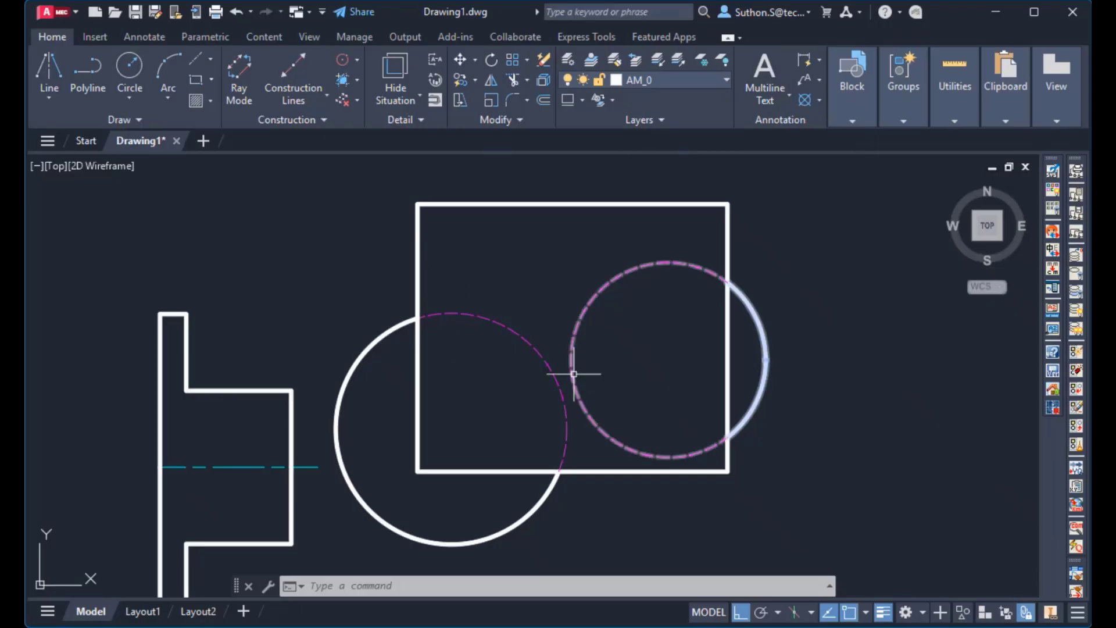
scroll(575, 374, "down", 3)
mouse_move(586, 378)
middle_mouse_down()
mouse_move(547, 384)
mouse_move(528, 374)
middle_mouse_up()
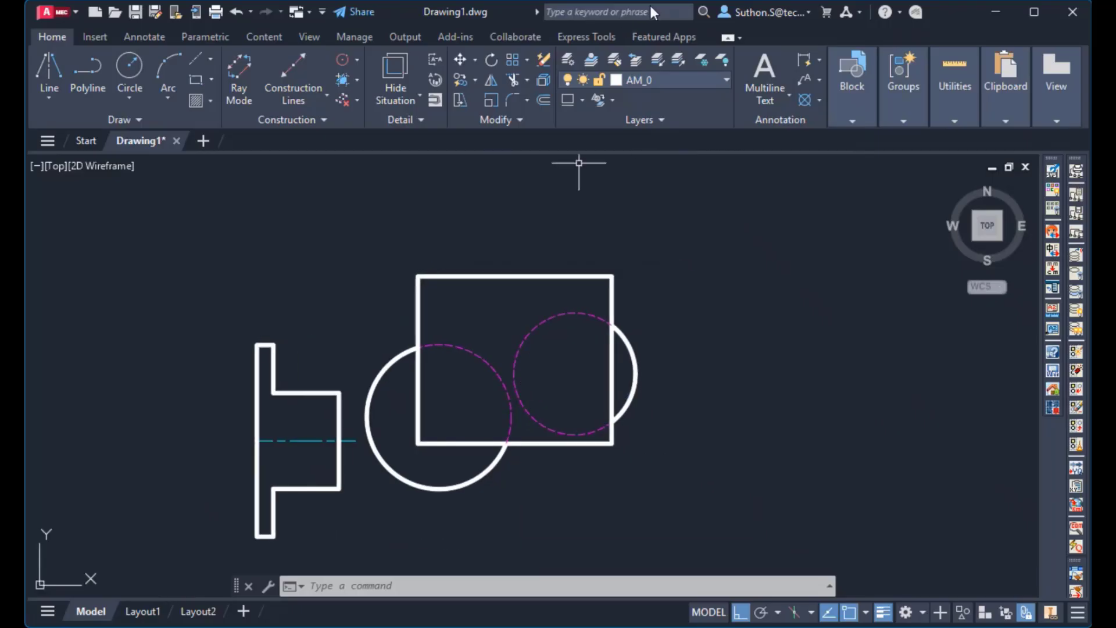